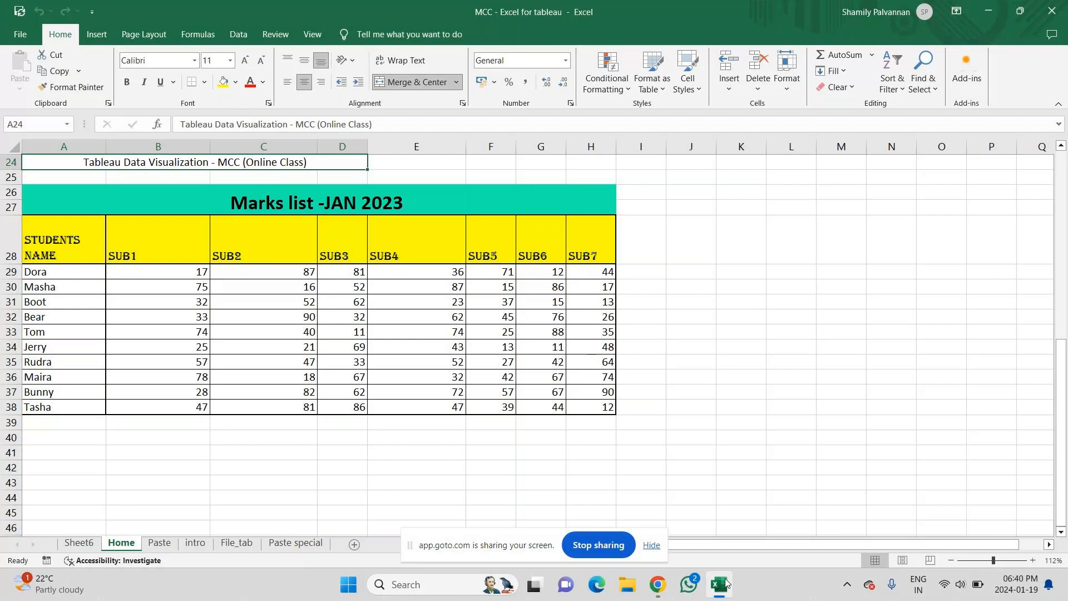
# - Enter the heading "Numbering" in cell A41, below the marks list
pyautogui.click(70, 451)
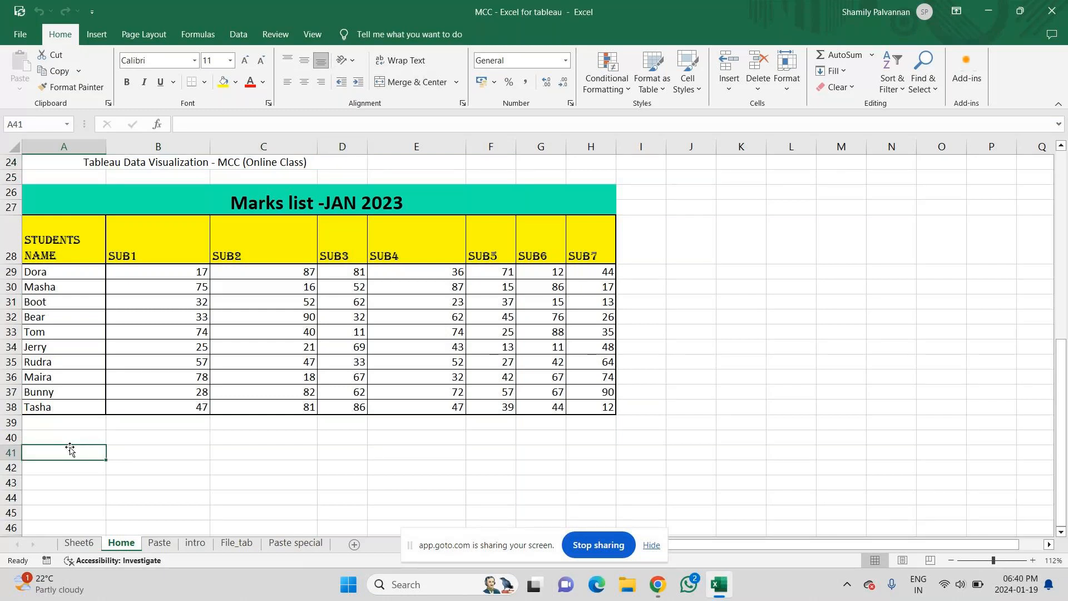
pyautogui.write('Number')
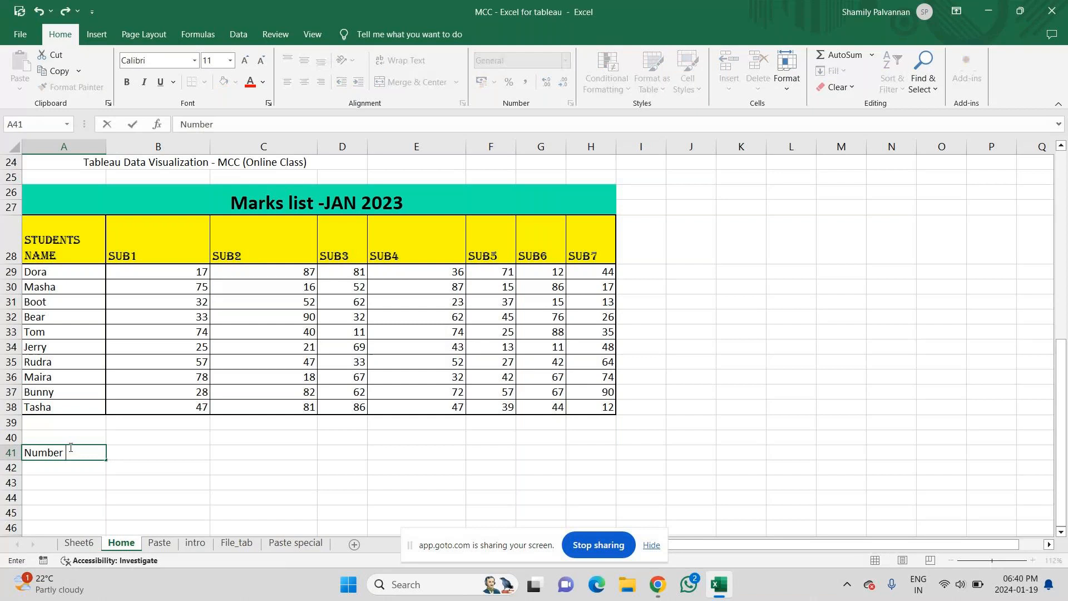
pyautogui.write('ing')
pyautogui.press('Return')
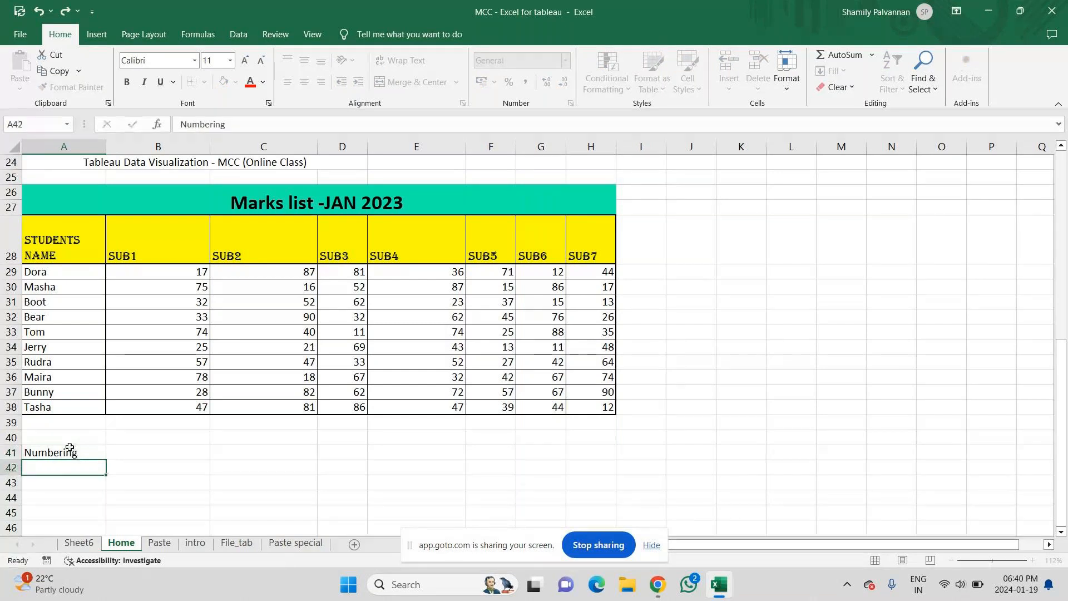
# - Enter the numbers 14, 85, 96 and 36546 in cells A44 to A47
pyautogui.press('Down')
pyautogui.press('Down')
pyautogui.press('Down')
pyautogui.press('Down')
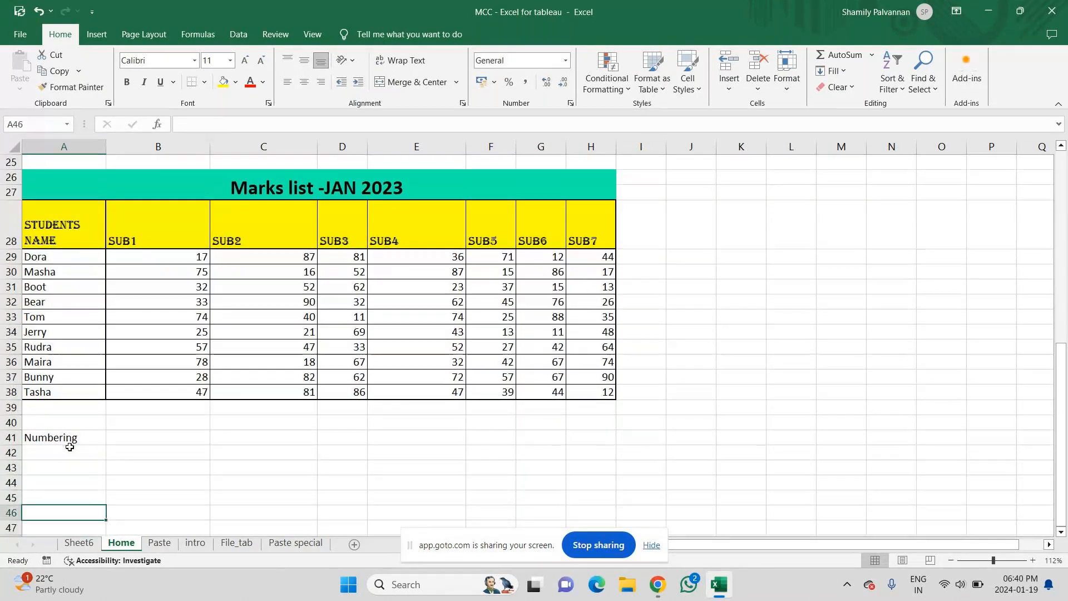
pyautogui.press('Up')
pyautogui.press('Up')
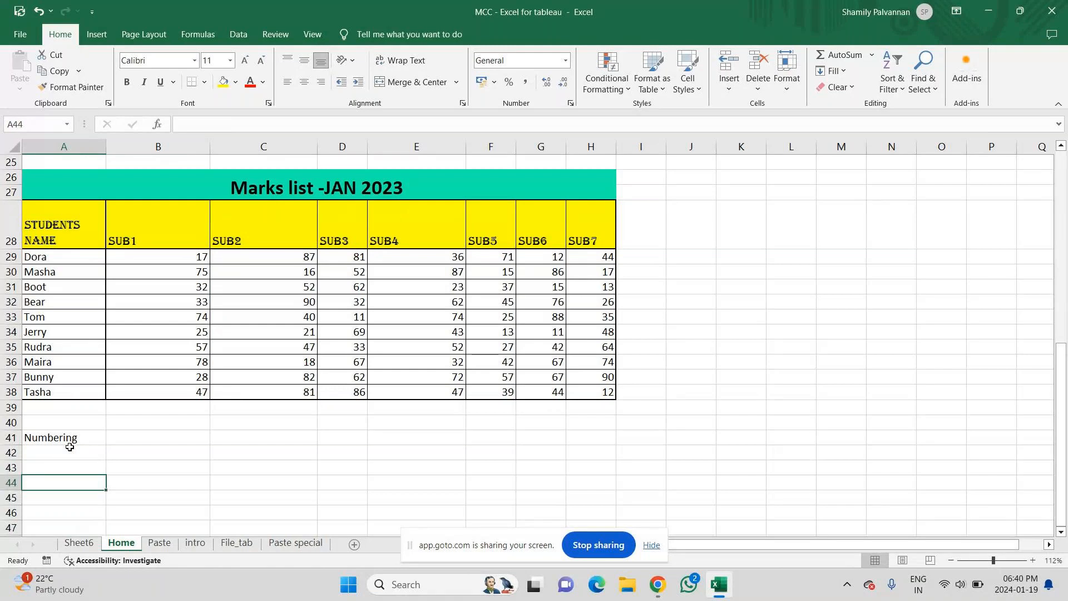
pyautogui.press('Up')
pyautogui.press('Up')
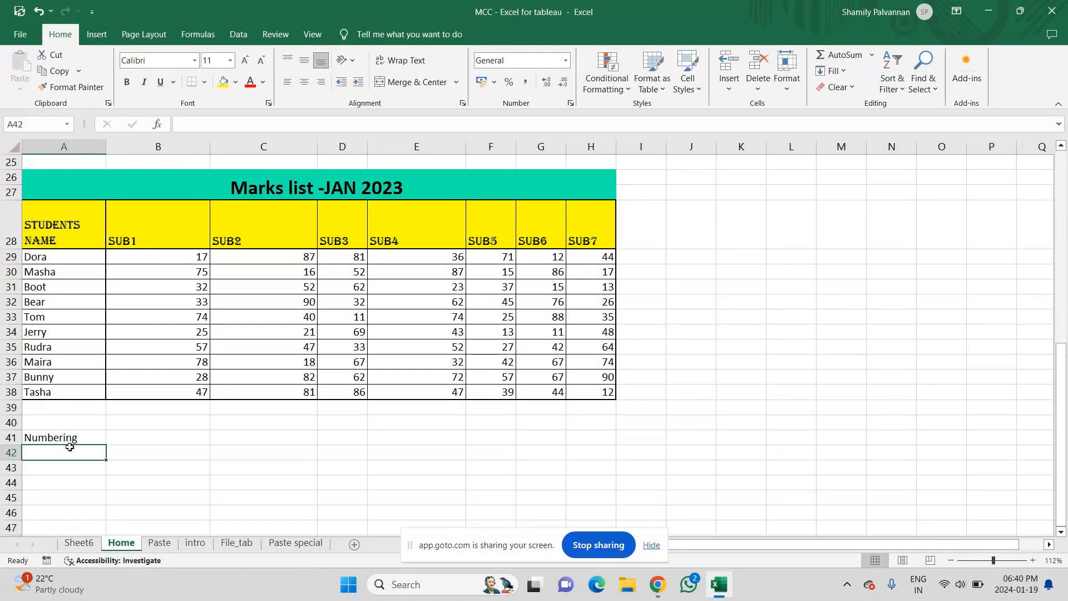
pyautogui.click(71, 476)
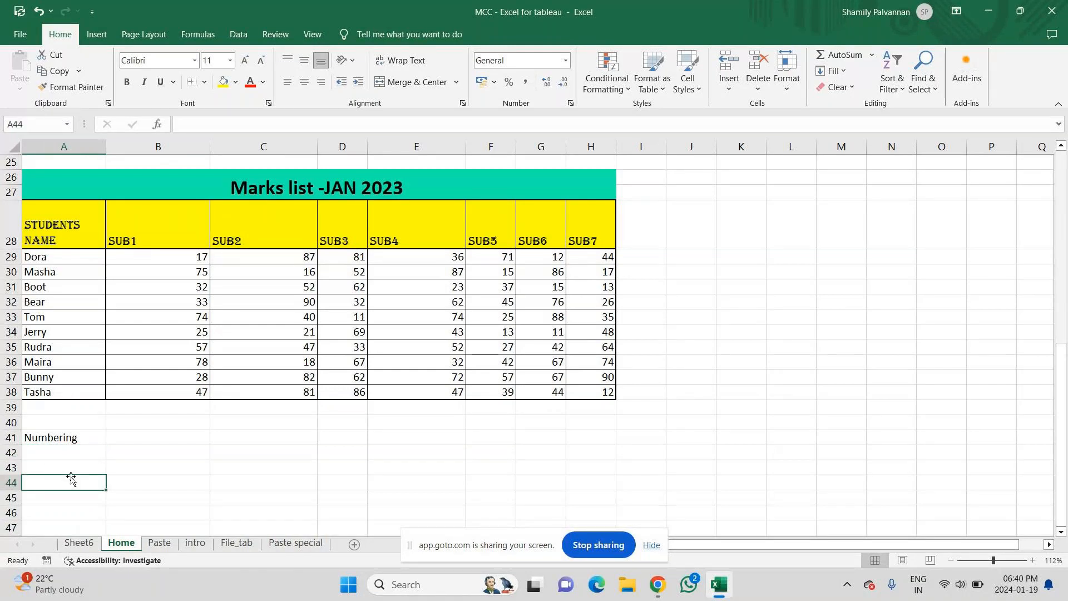
pyautogui.write('14')
pyautogui.press('Return')
pyautogui.write('85')
pyautogui.press('Return')
pyautogui.write('96')
pyautogui.press('Return')
pyautogui.write('36546')
pyautogui.press('Return')
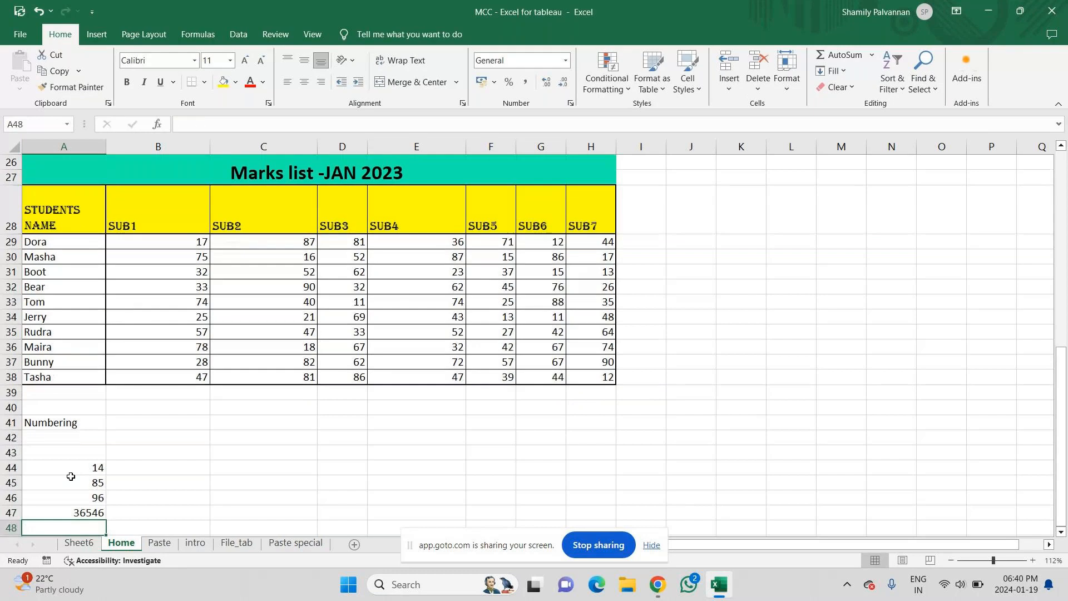
# - Merge and center cells B44:B47 beside the numbers and turn on text wrapping for them
pyautogui.click(74, 469)
pyautogui.moveTo(74, 469); pyautogui.dragTo(75, 512)
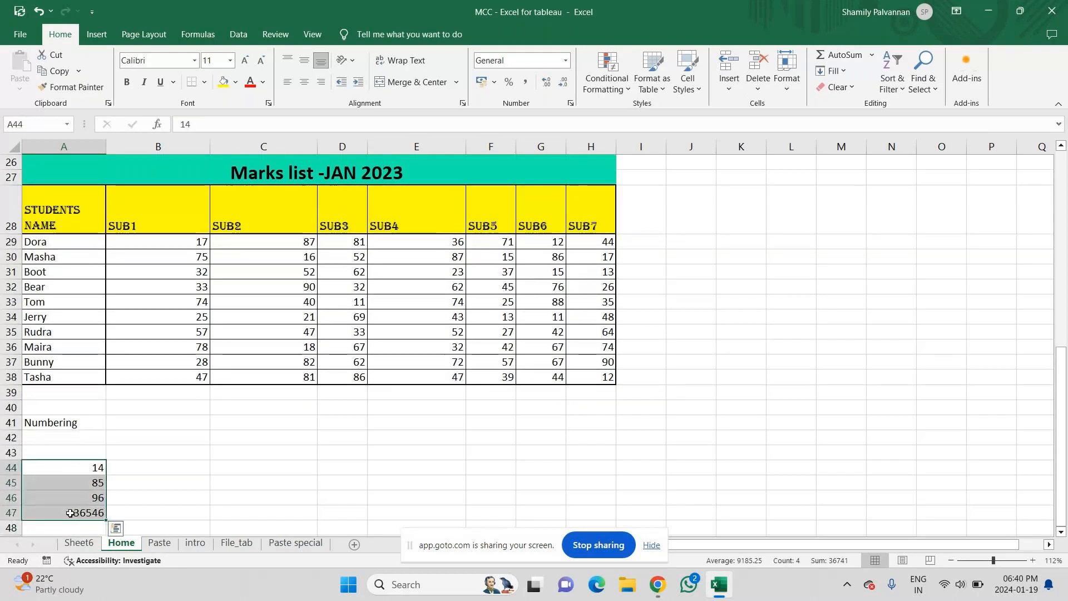
pyautogui.moveTo(138, 472); pyautogui.dragTo(136, 511)
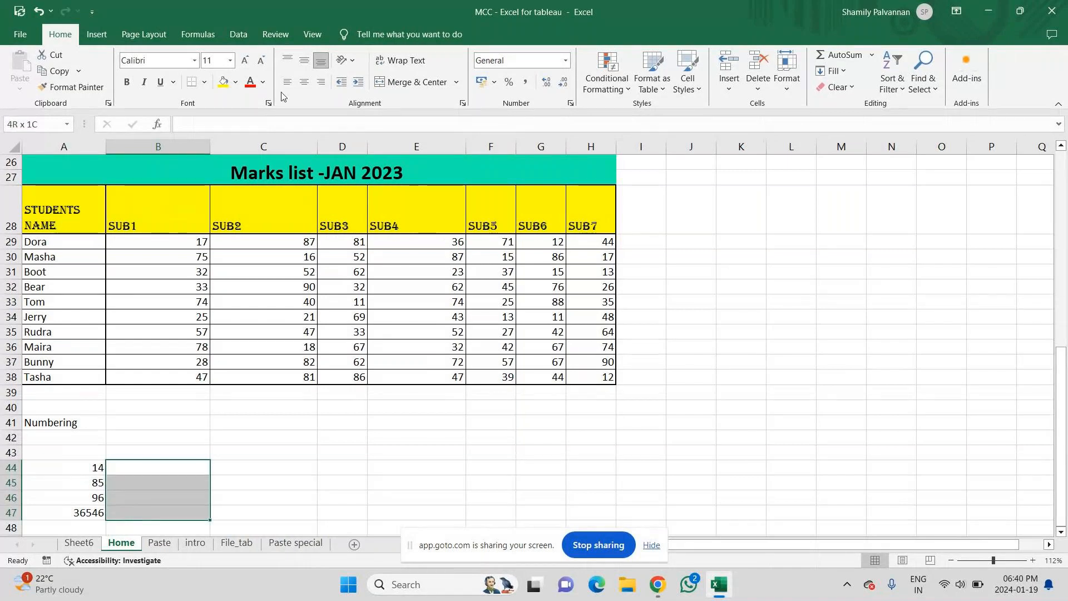
pyautogui.click(410, 81)
pyautogui.click(404, 60)
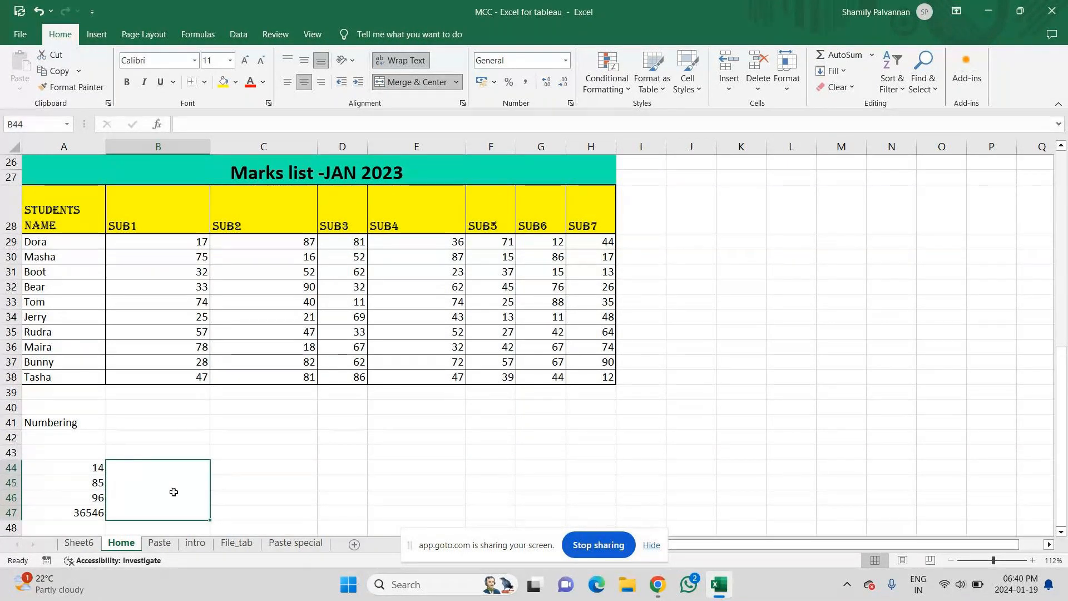
# - Label the merged cell B44 "Numbers - Left Alignment" and align the text vertically to the middle
pyautogui.write('Left')
pyautogui.press('BackSpace')
pyautogui.press('BackSpace')
pyautogui.press('BackSpace')
pyautogui.press('BackSpace')
pyautogui.write('Numbers ')
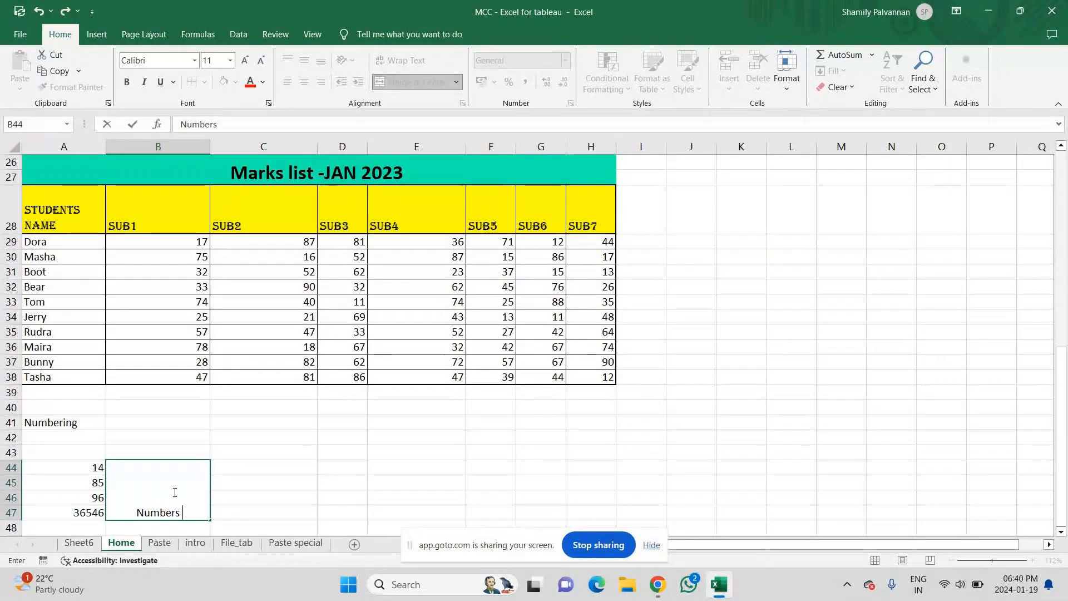
pyautogui.write('- Left Al')
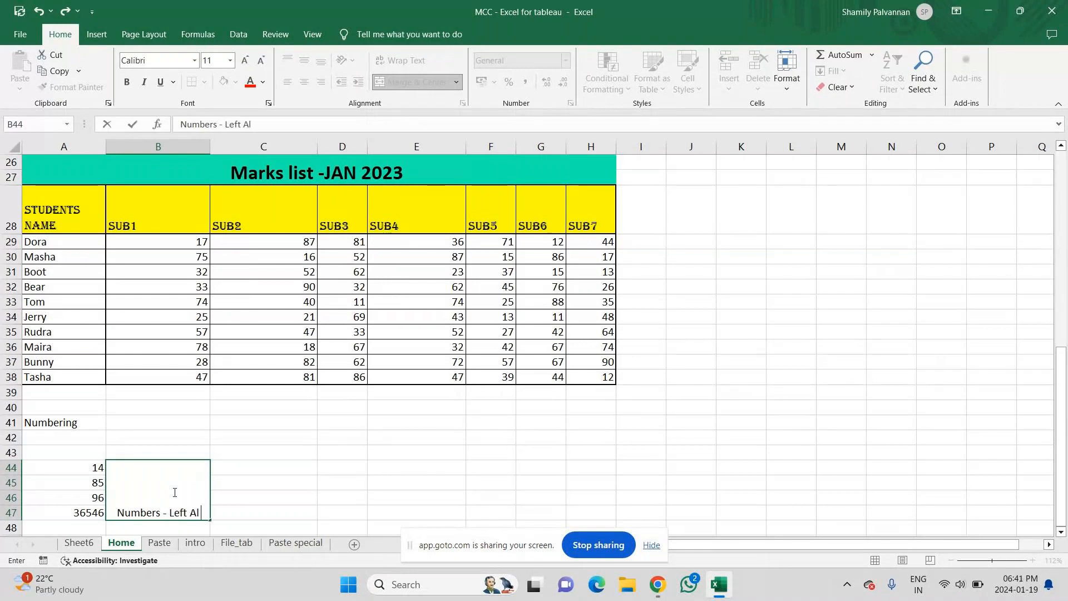
pyautogui.write('ign')
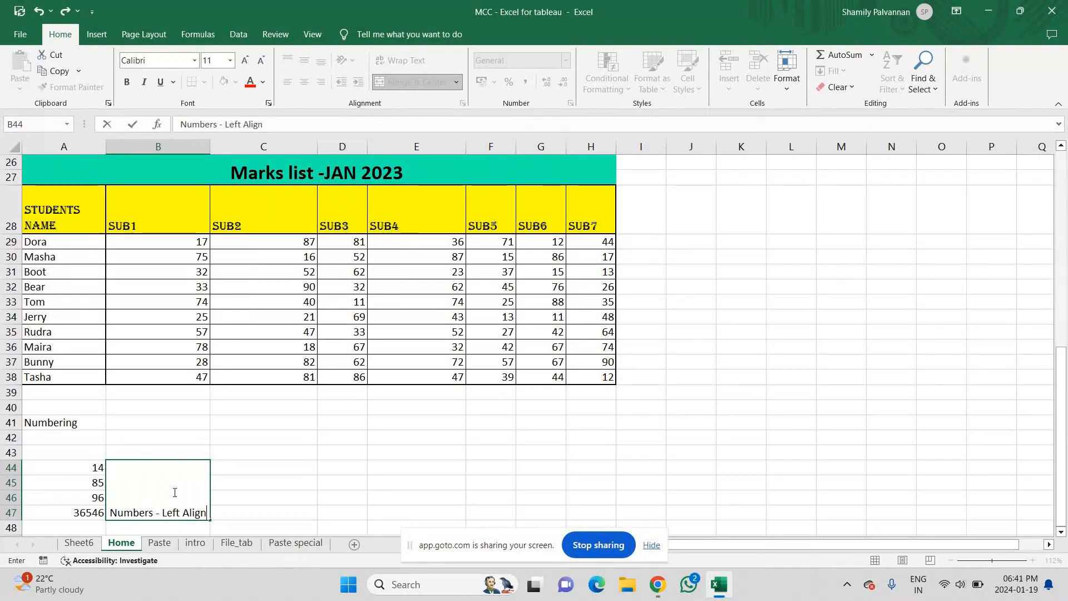
pyautogui.write('me')
pyautogui.hotkey('alt', 'Tab')
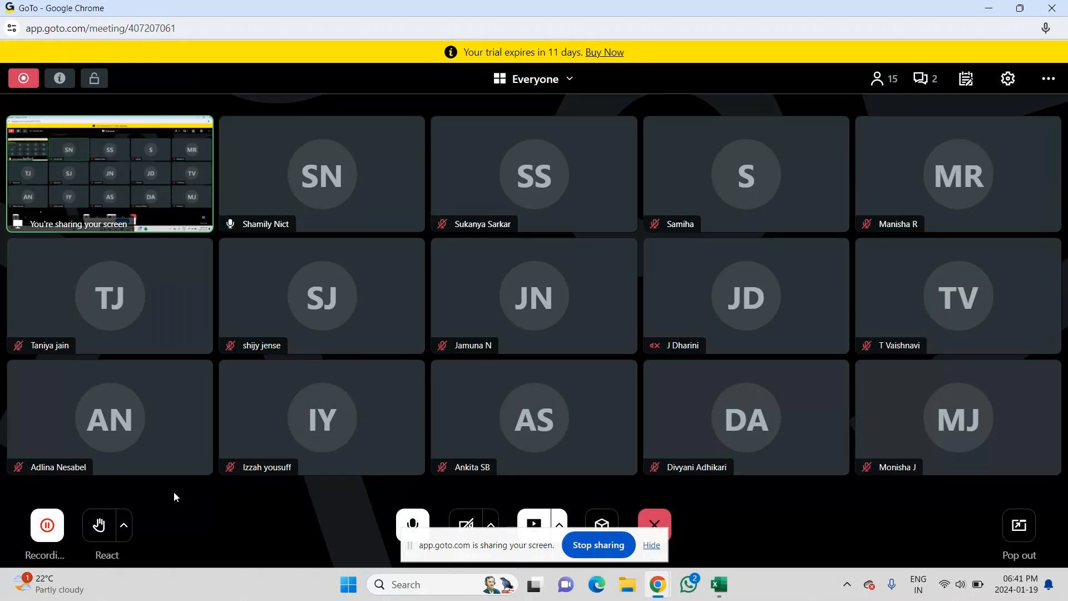
pyautogui.hotkey('alt', 'Tab')
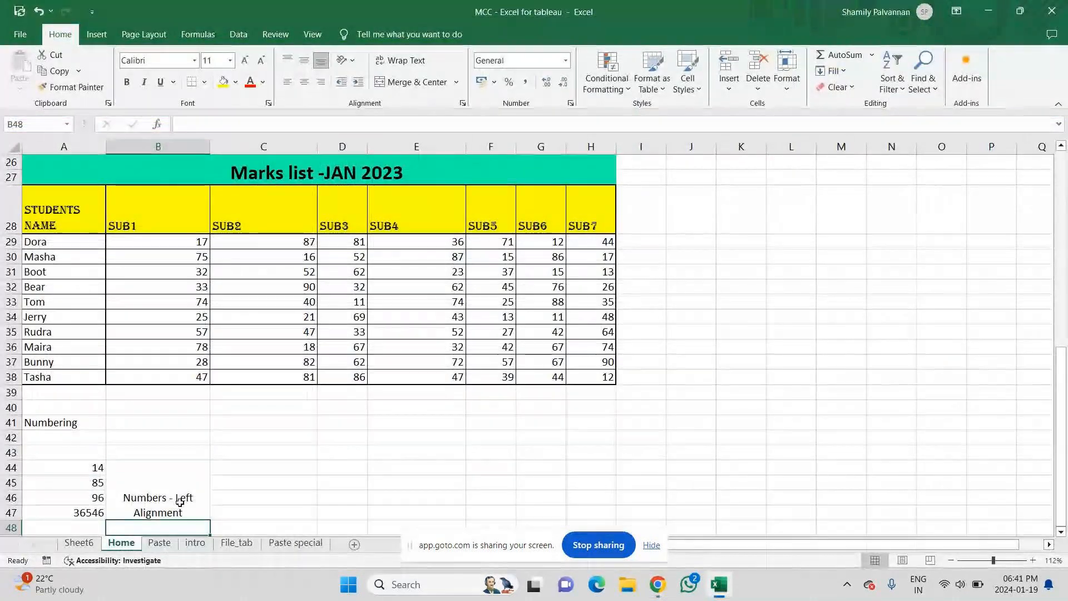
pyautogui.click(179, 503)
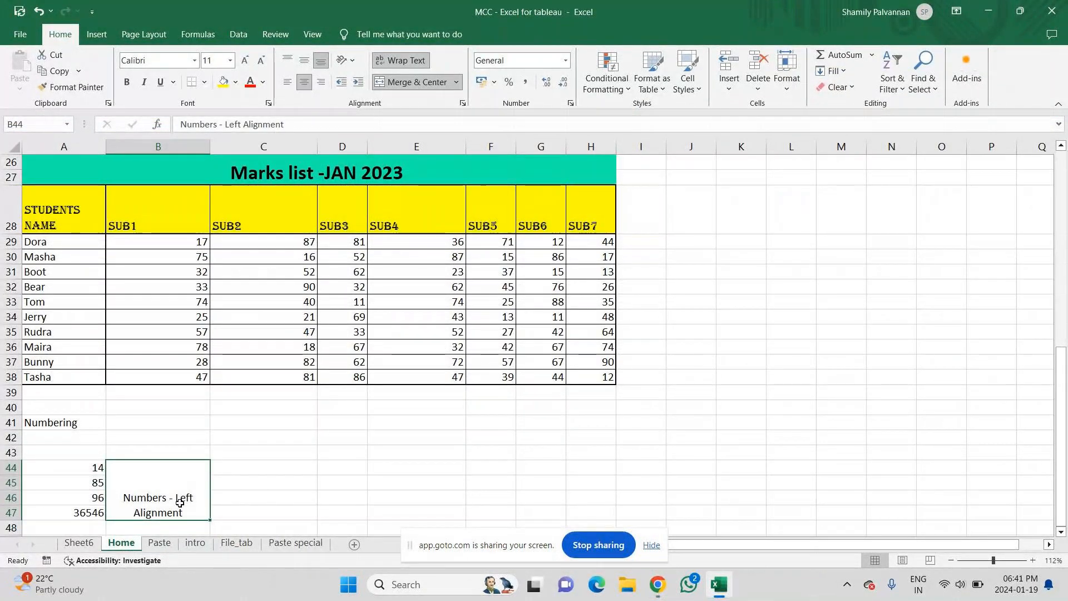
pyautogui.click(306, 63)
# - Apply all borders to the numbers and their label in A44:B47
pyautogui.click(77, 467)
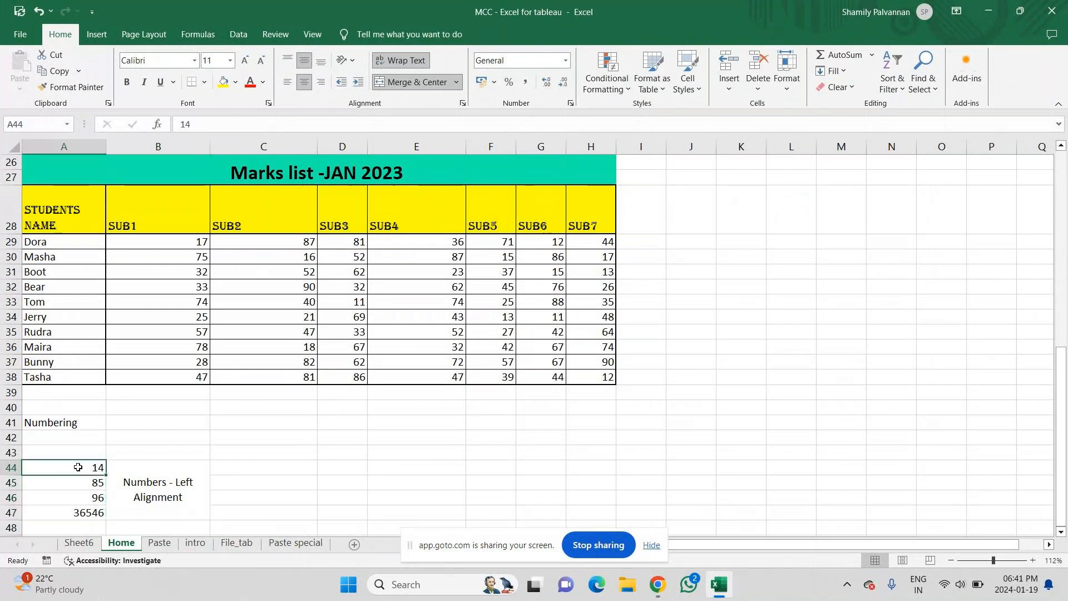
pyautogui.hotkey('shift', 'Down')
pyautogui.hotkey('shift', 'Down')
pyautogui.hotkey('shift', 'Down')
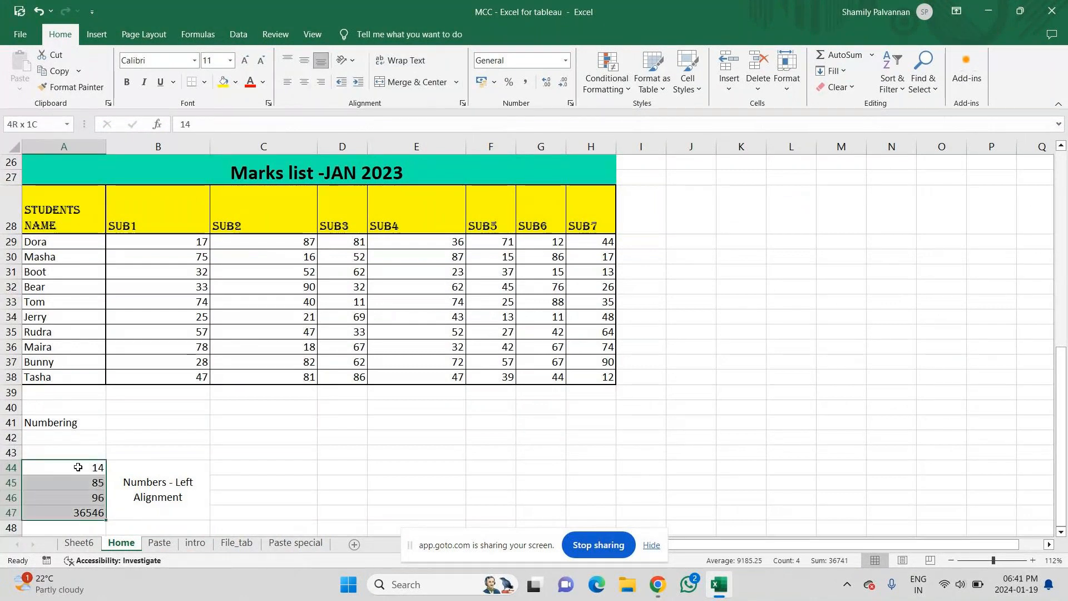
pyautogui.hotkey('shift', 'Right')
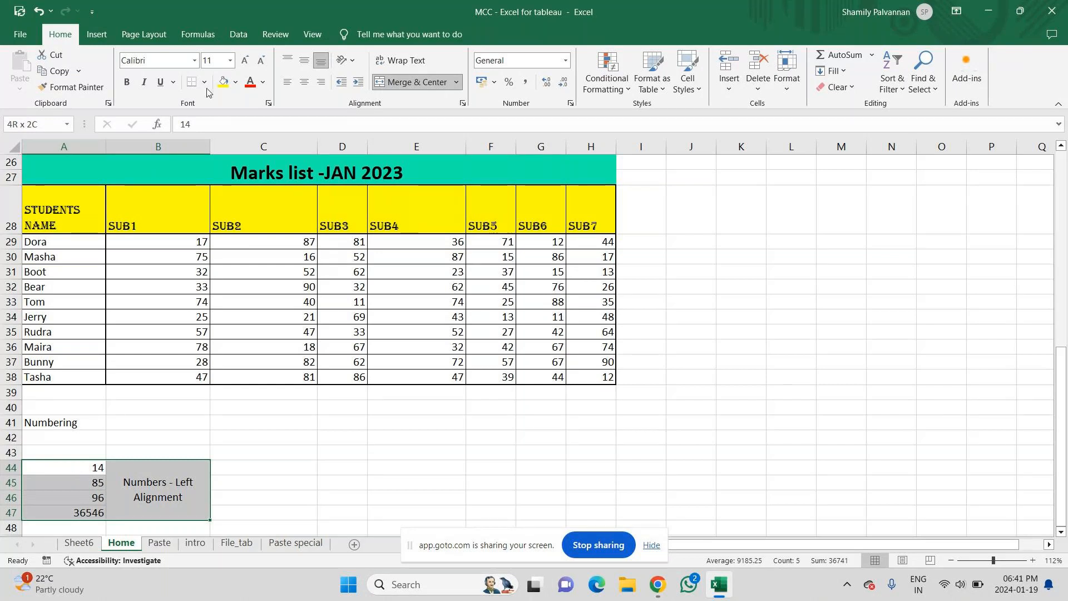
pyautogui.moveTo(24, 600)
pyautogui.press('alt')
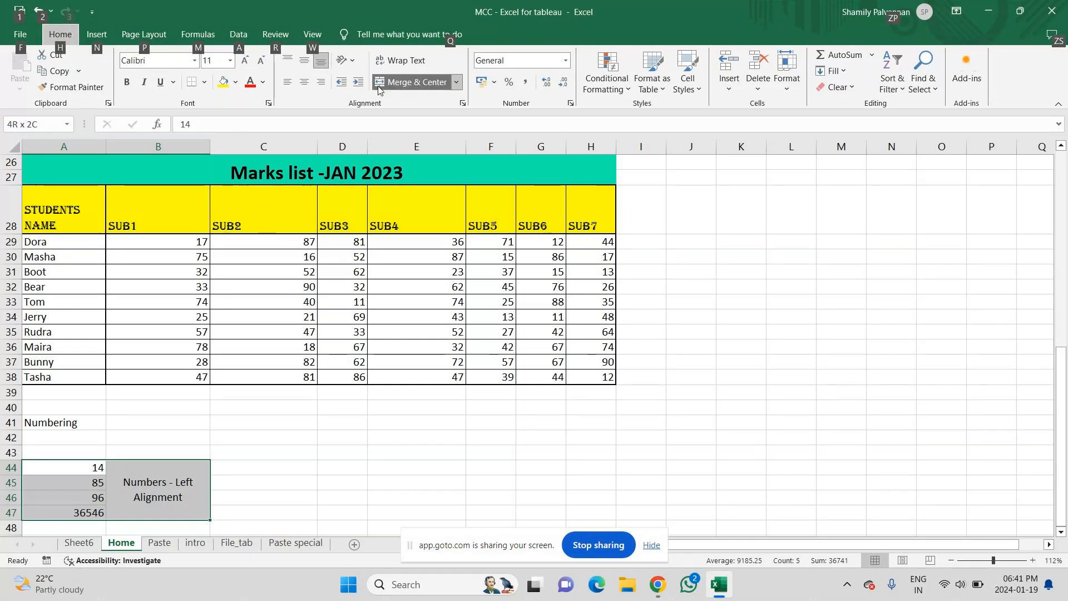
pyautogui.press('alt')
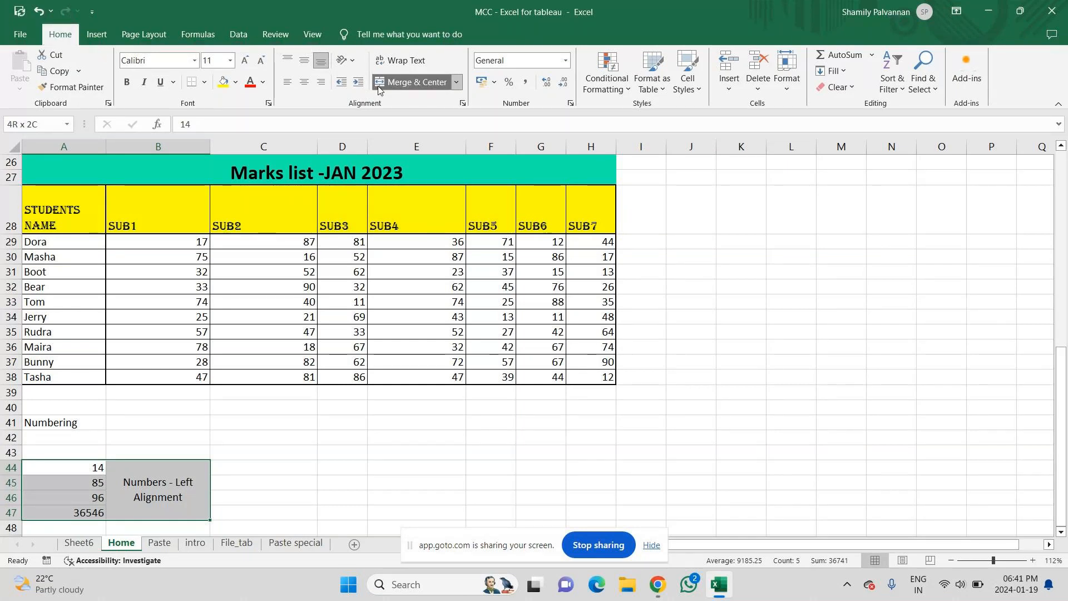
pyautogui.press('alt')
pyautogui.press('alt')
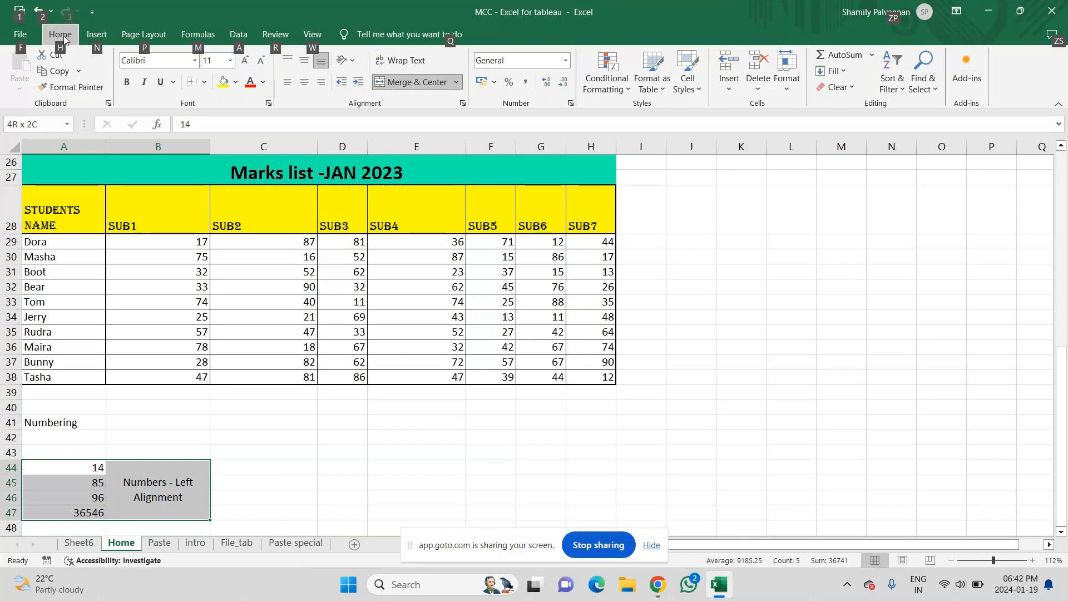
pyautogui.press('Escape')
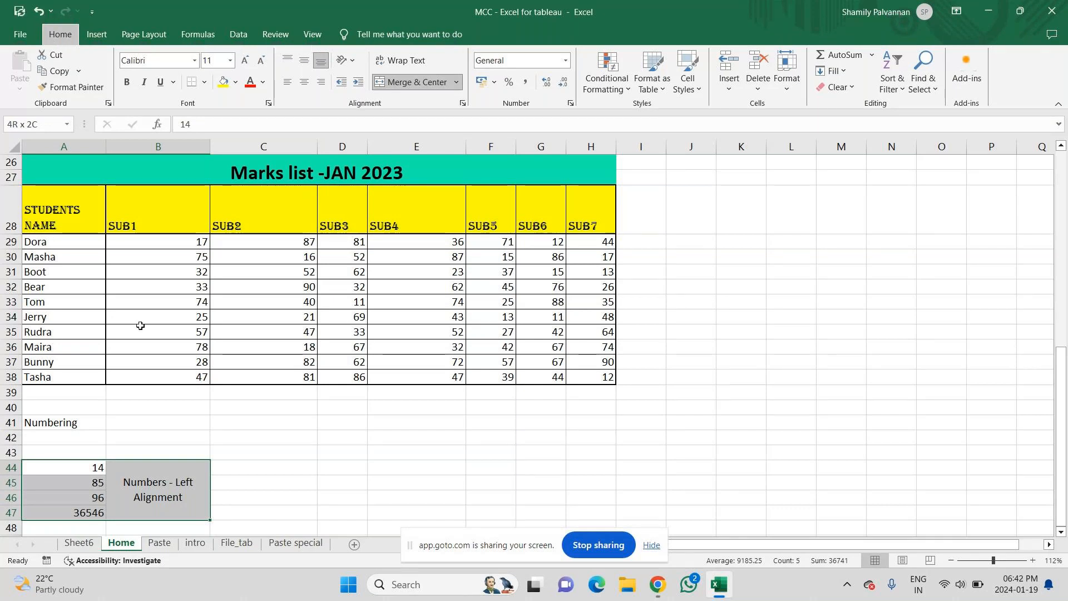
pyautogui.press('alt')
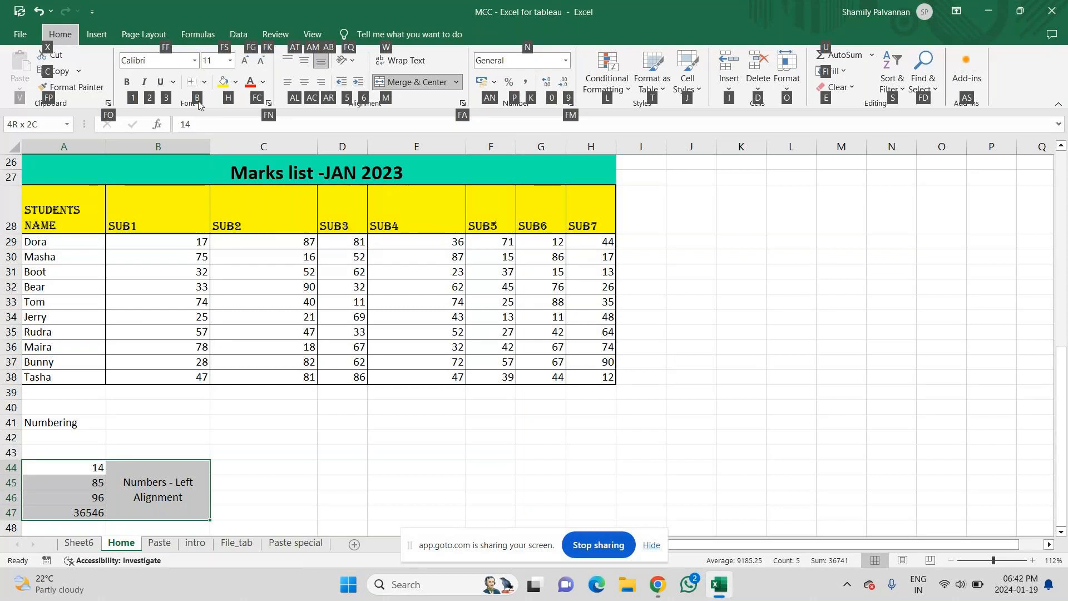
pyautogui.press('b')
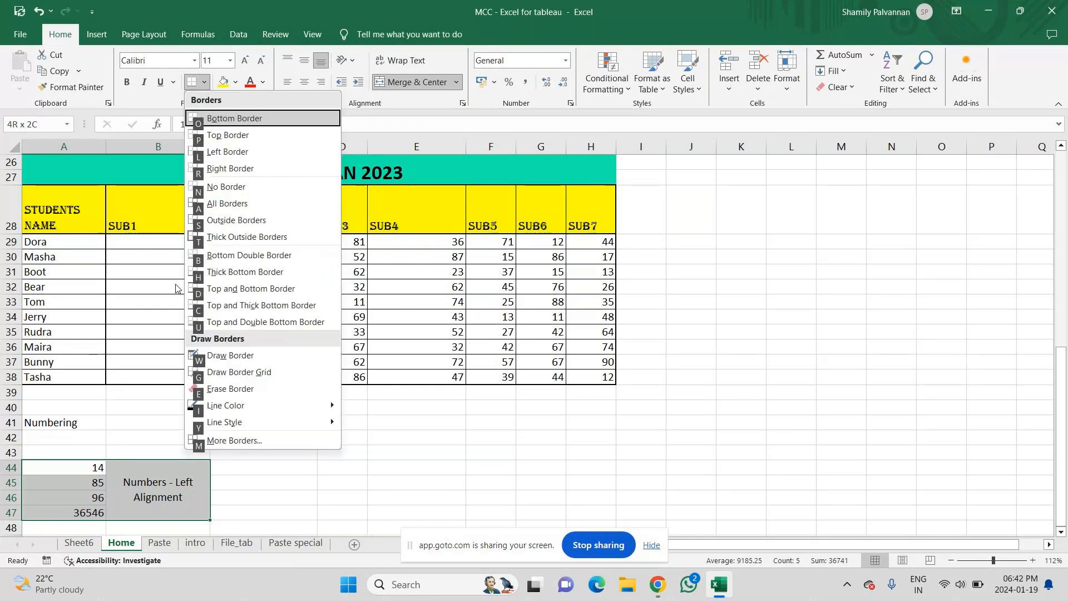
pyautogui.press('Down')
pyautogui.press('Down')
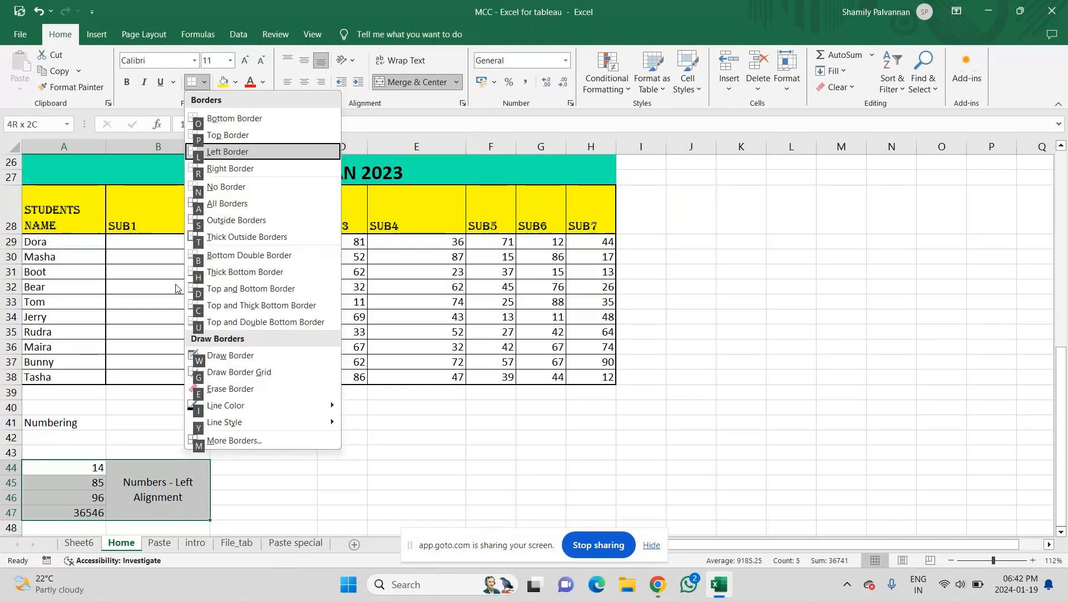
pyautogui.press('Down')
pyautogui.press('Down')
pyautogui.press('Down')
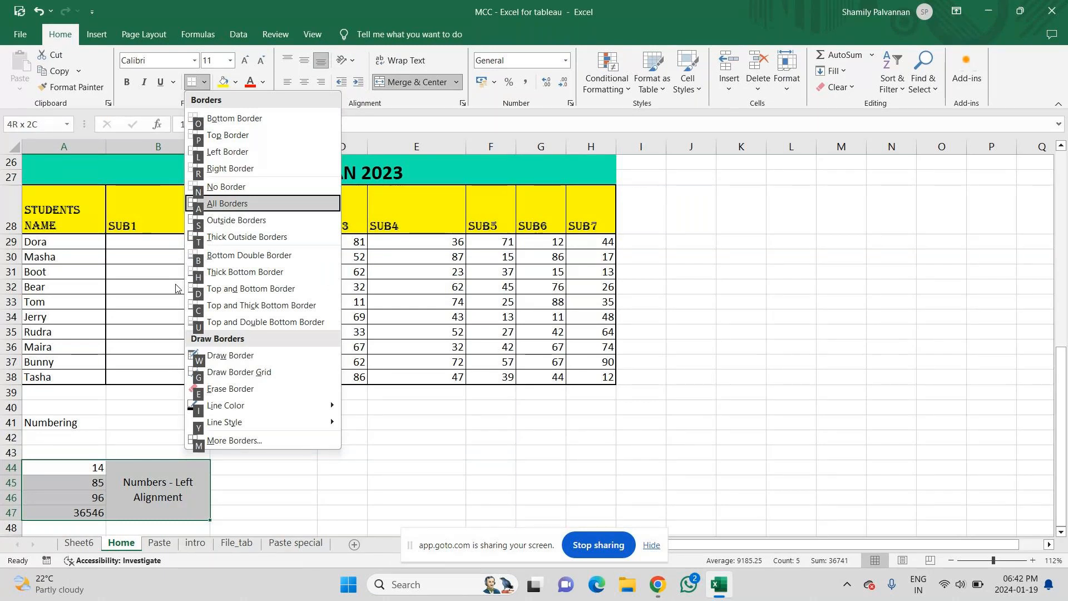
pyautogui.press('Return')
# - Enter the sample text "excel" in cell A49 and "words" in cell A50
pyautogui.press('Down')
pyautogui.press('Down')
pyautogui.press('Down')
pyautogui.press('Down')
pyautogui.press('Down')
pyautogui.press('Down')
pyautogui.press('Down')
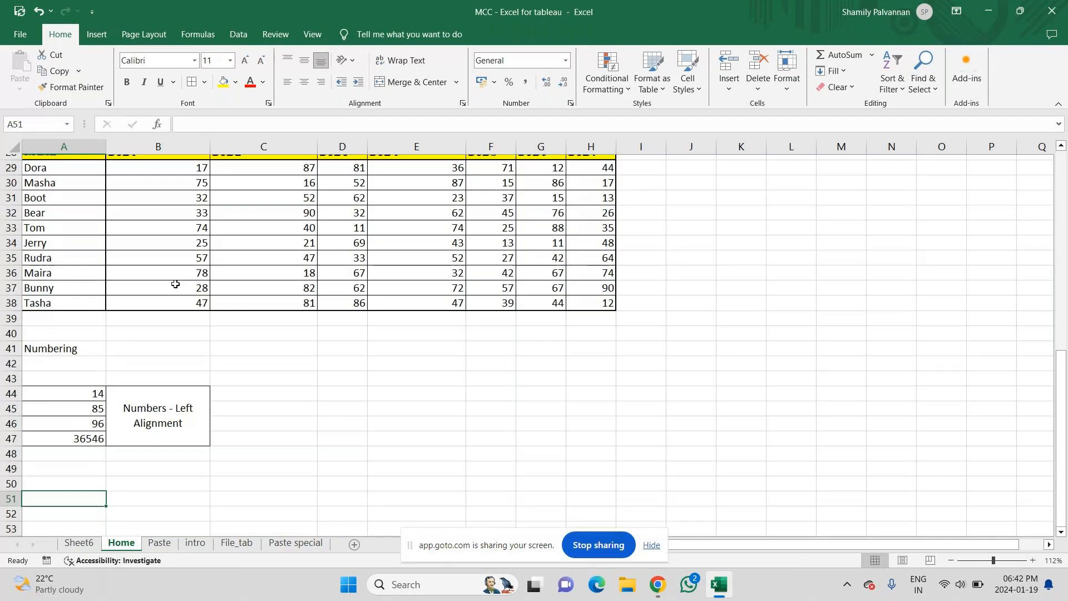
pyautogui.press('Down')
pyautogui.press('Down')
pyautogui.press('Down')
pyautogui.press('Down')
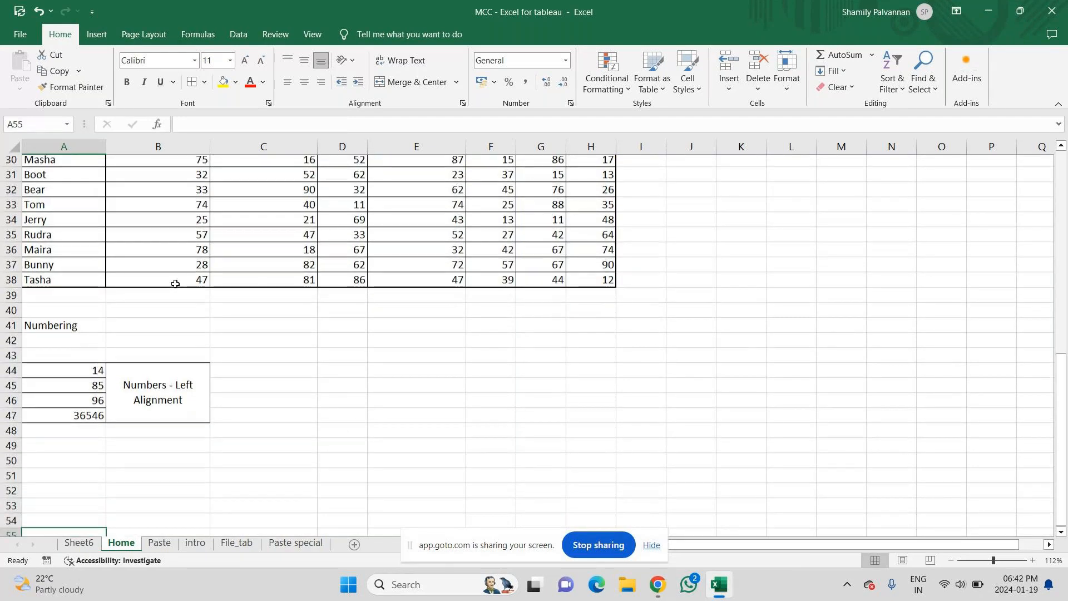
pyautogui.press('Up')
pyautogui.press('Up')
pyautogui.press('Up')
pyautogui.press('Up')
pyautogui.press('Up')
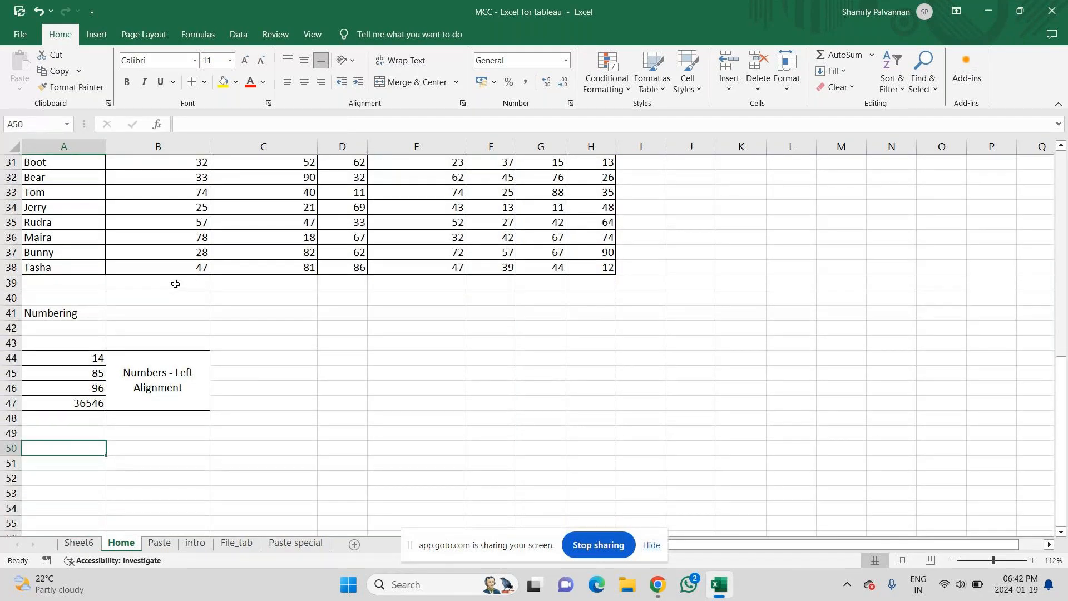
pyautogui.press('Up')
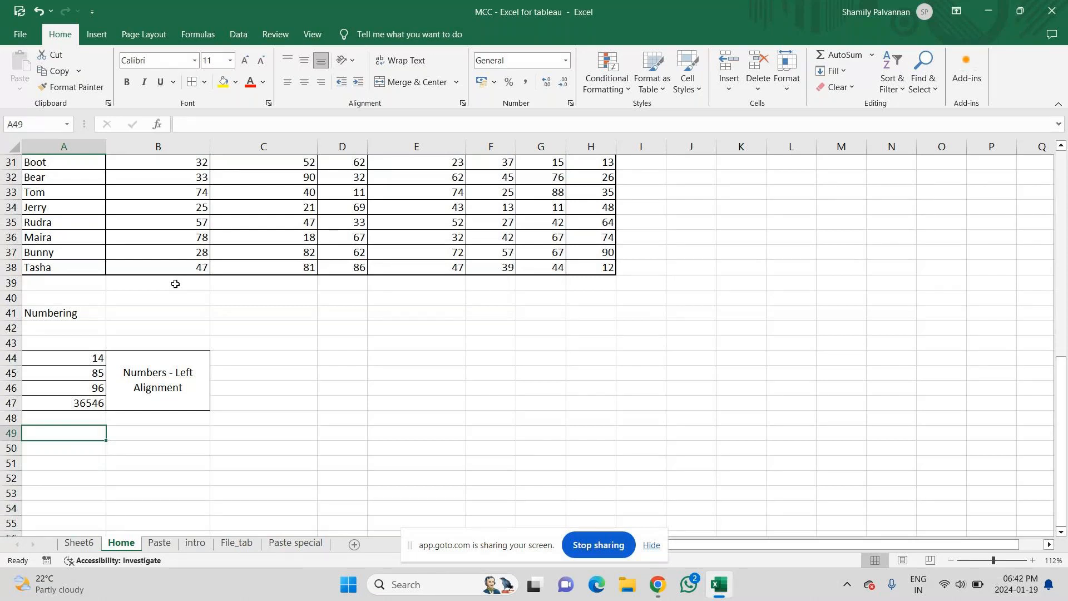
pyautogui.write('excel')
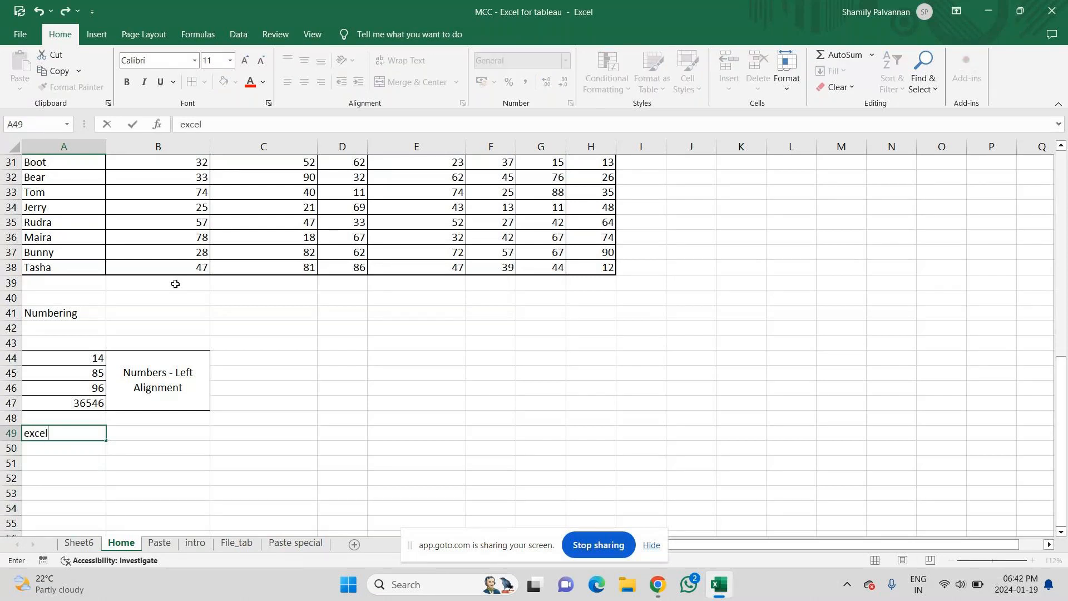
pyautogui.press('Return')
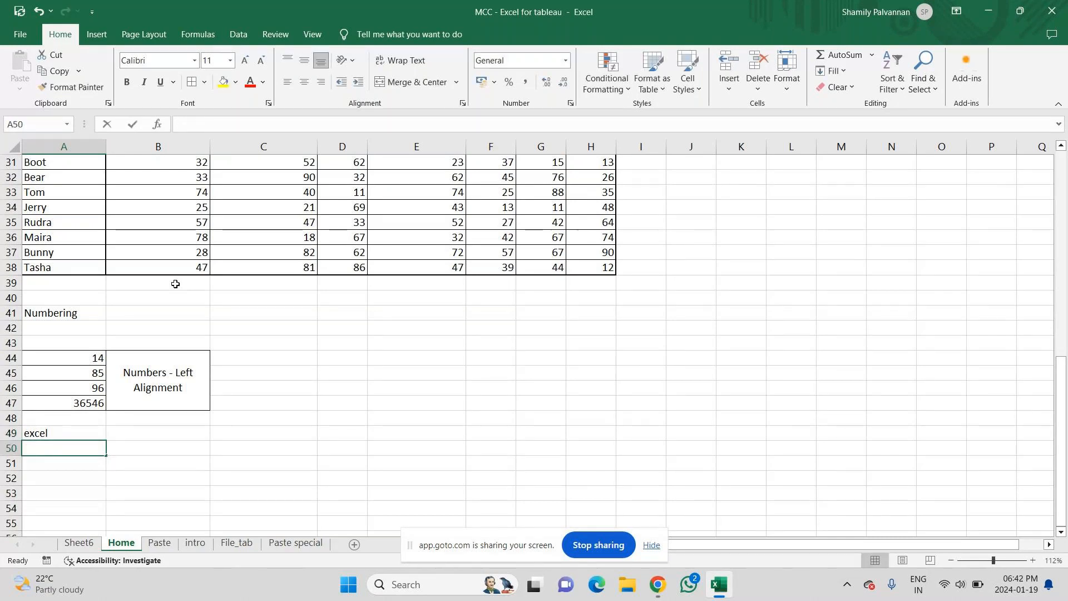
pyautogui.write('words')
pyautogui.press('Return')
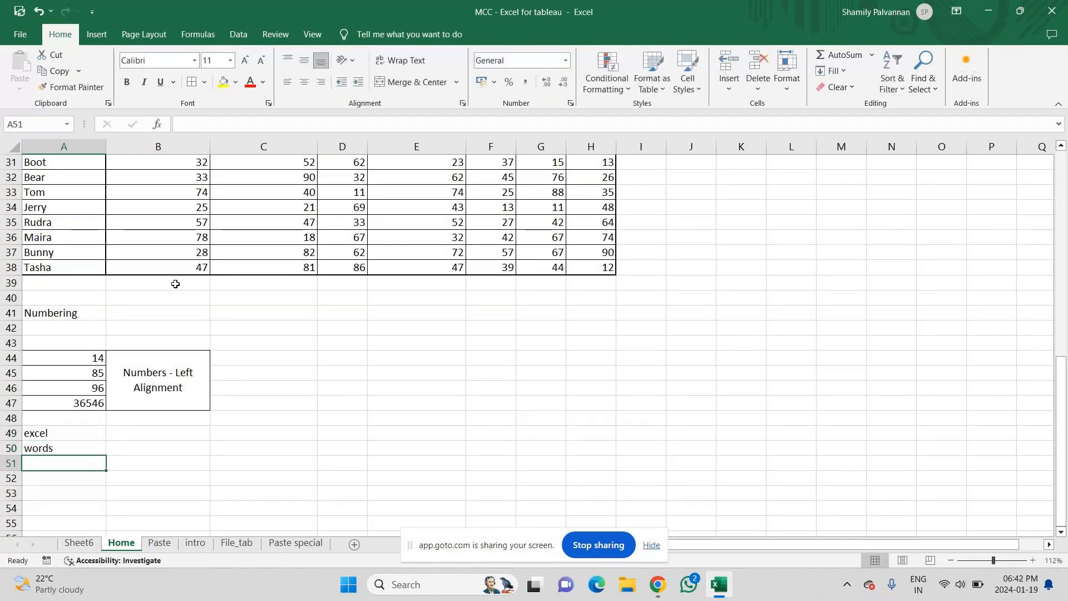
# - Enter the sample text "Name" in cell A51 below "words"
pyautogui.write('Nma')
pyautogui.press('BackSpace')
pyautogui.press('BackSpace')
pyautogui.write('ame')
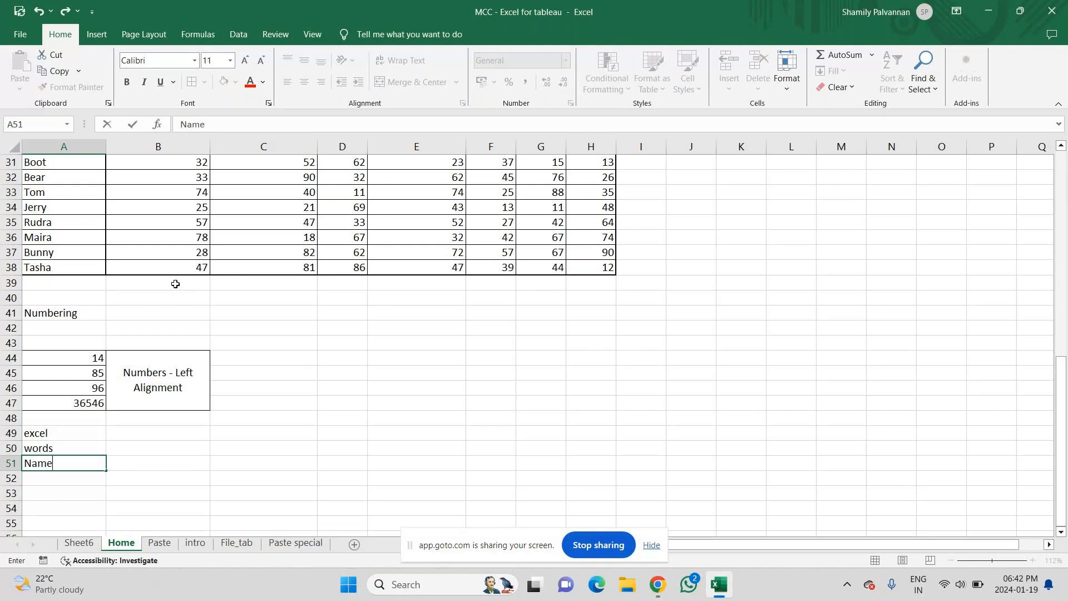
pyautogui.press('Return')
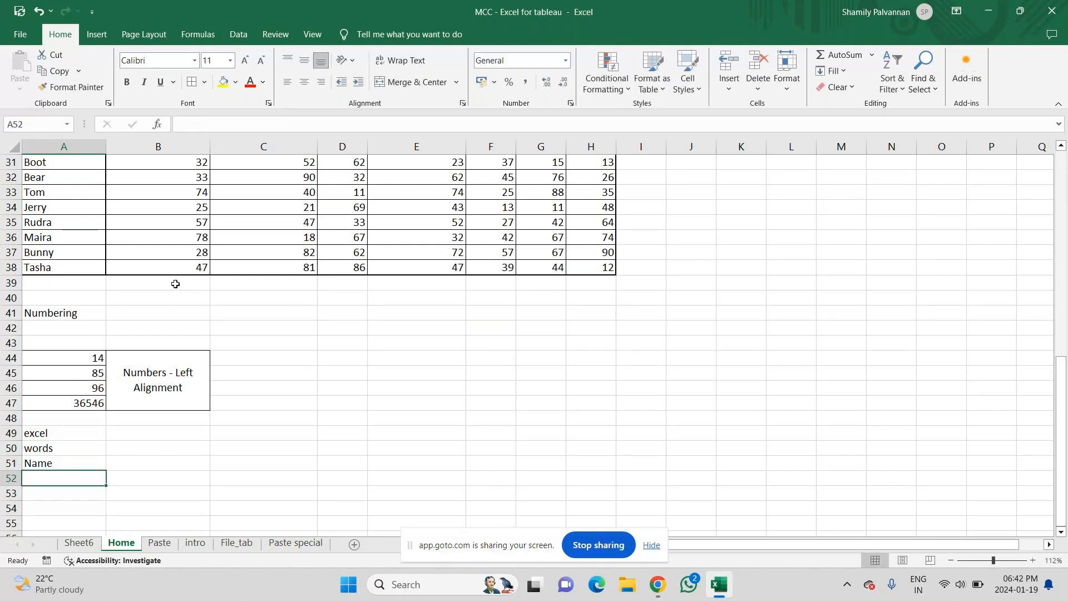
# - Merge and center cells B49:B51 beside the sample text entries
pyautogui.press('Up')
pyautogui.hotkey('shift', 'Up')
pyautogui.hotkey('shift', 'Up')
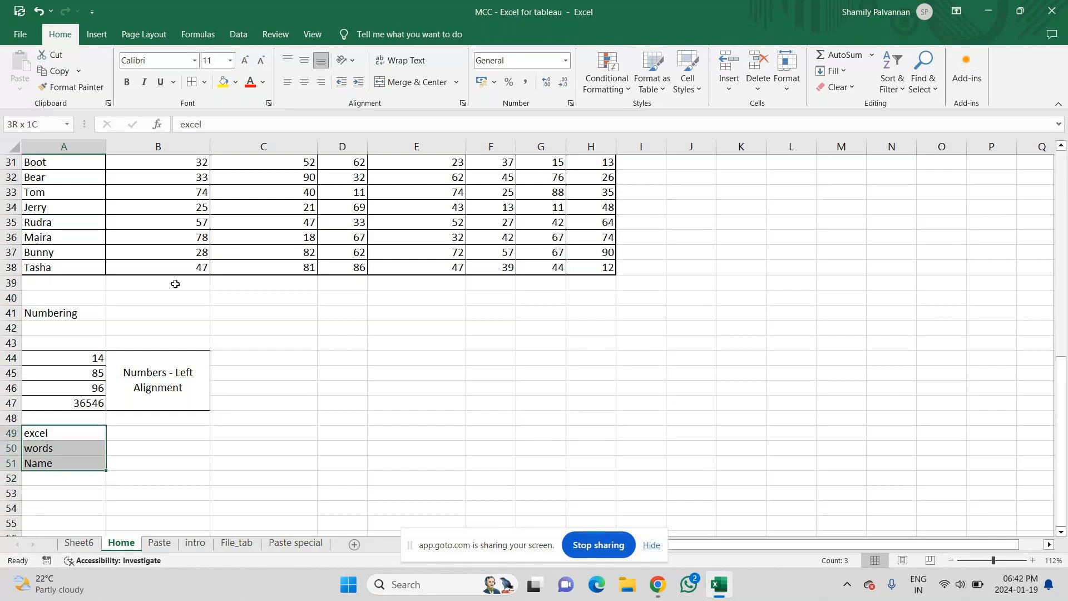
pyautogui.hotkey('shift', 'Right')
pyautogui.hotkey('shift', 'Left')
pyautogui.press('Right')
pyautogui.hotkey('shift', 'Down')
pyautogui.hotkey('shift', 'Down')
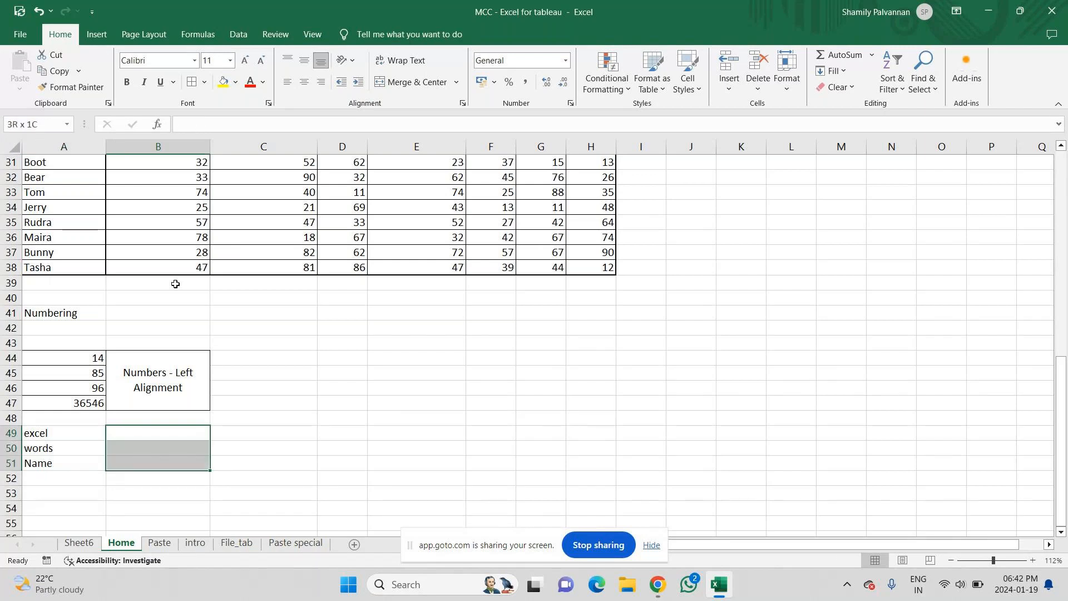
pyautogui.press('alt')
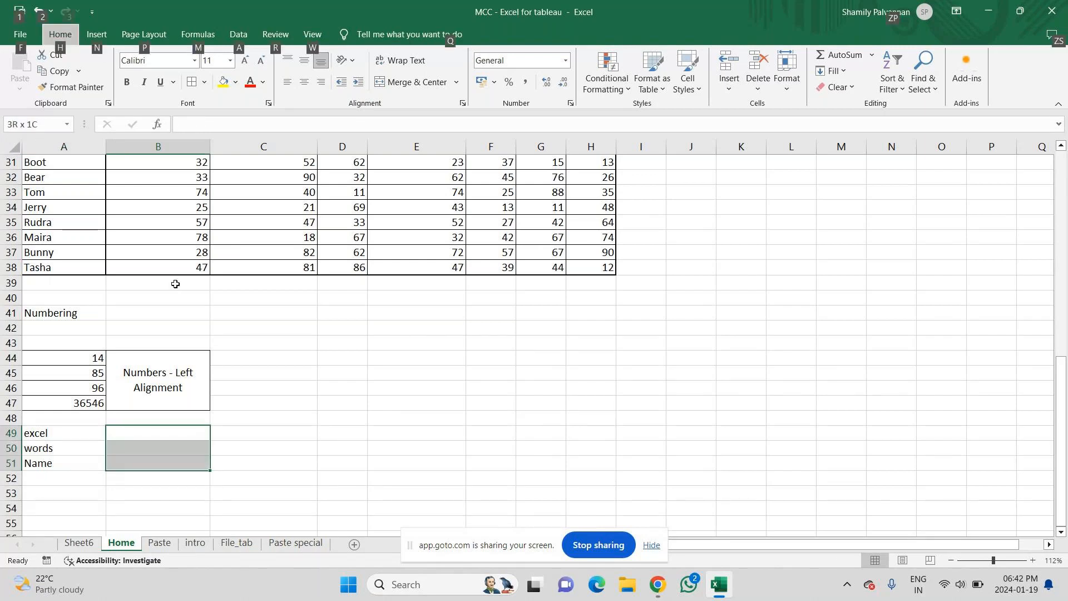
pyautogui.press('Escape')
pyautogui.hotkey('alt', 'h')
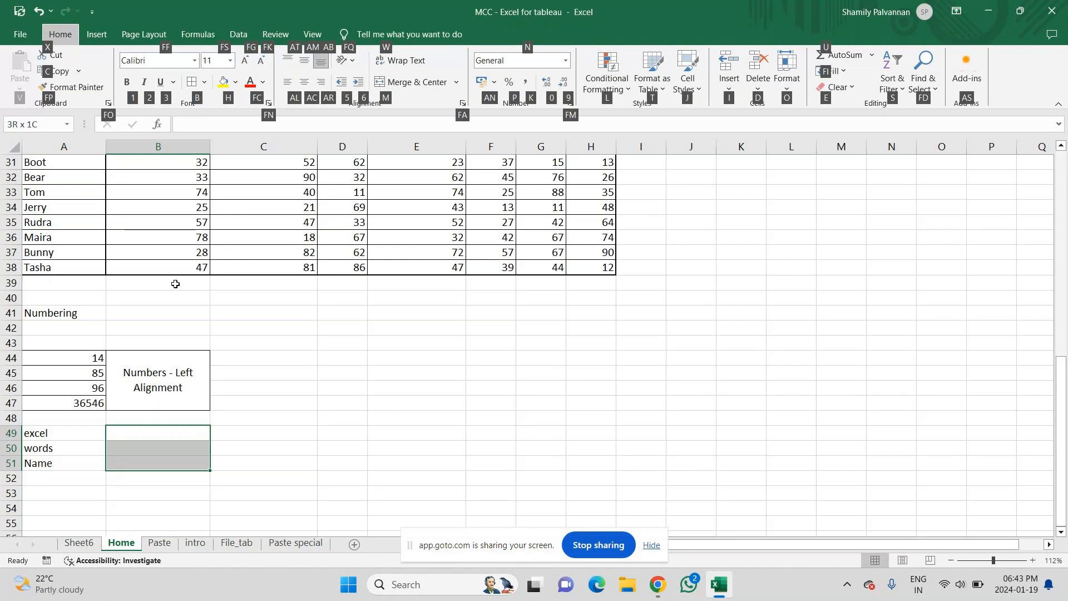
pyautogui.press('m')
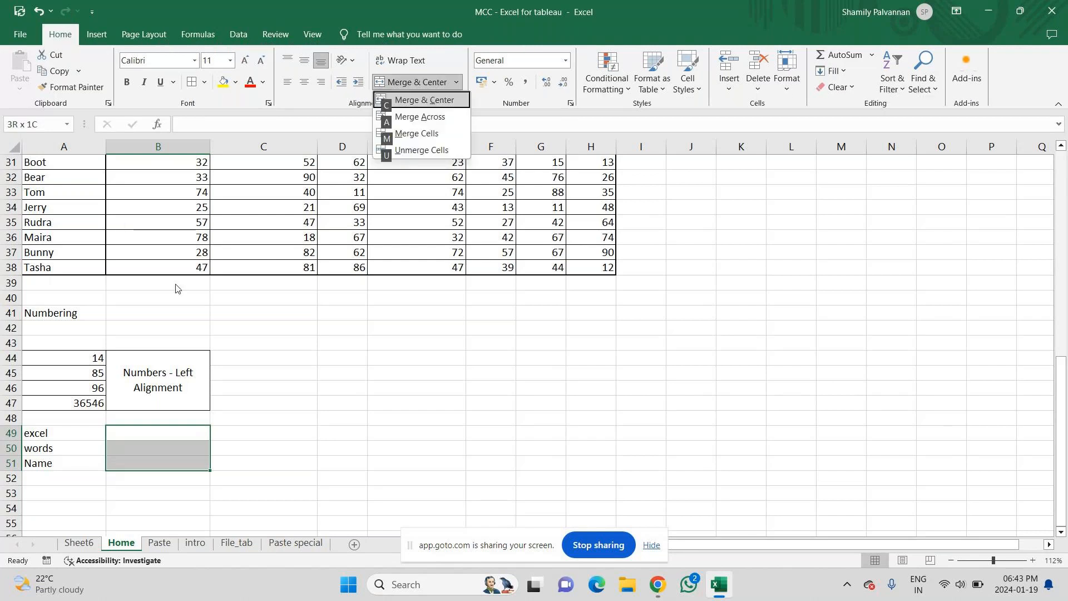
pyautogui.press('c')
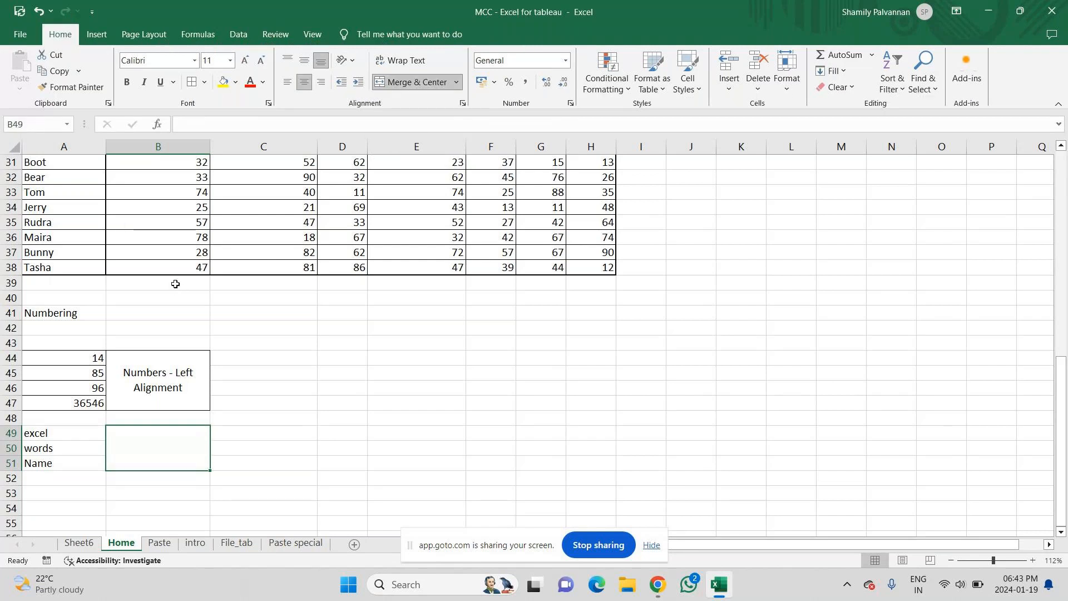
# - Label the merged cell B49 "Text - Left Alignment"
pyautogui.write('Text - Left Al')
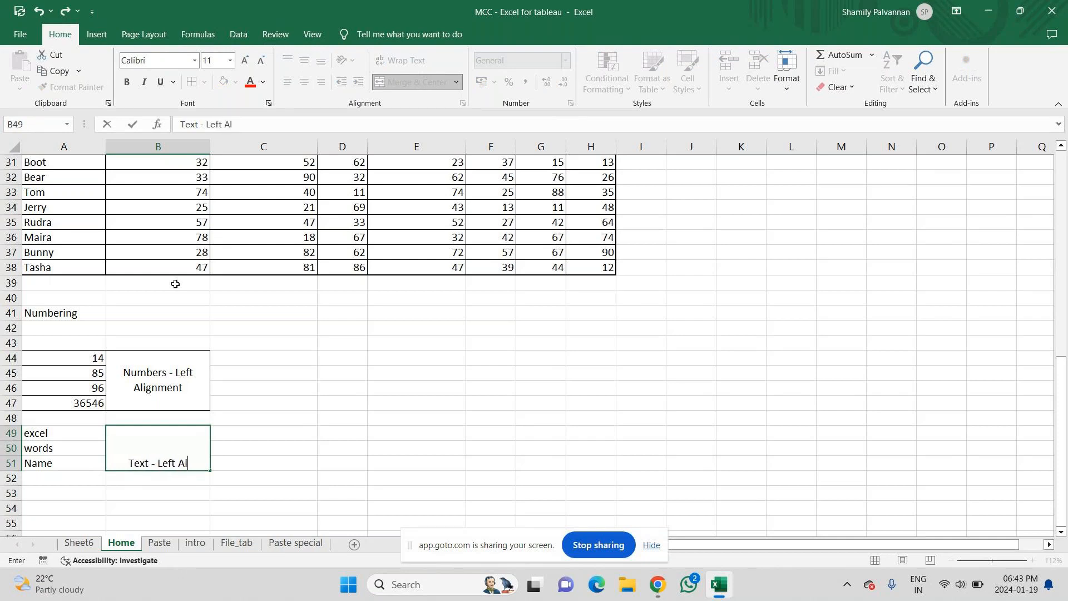
pyautogui.write('ignemnt')
pyautogui.press('BackSpace')
pyautogui.press('BackSpace')
pyautogui.press('BackSpace')
pyautogui.press('BackSpace')
pyautogui.press('BackSpace')
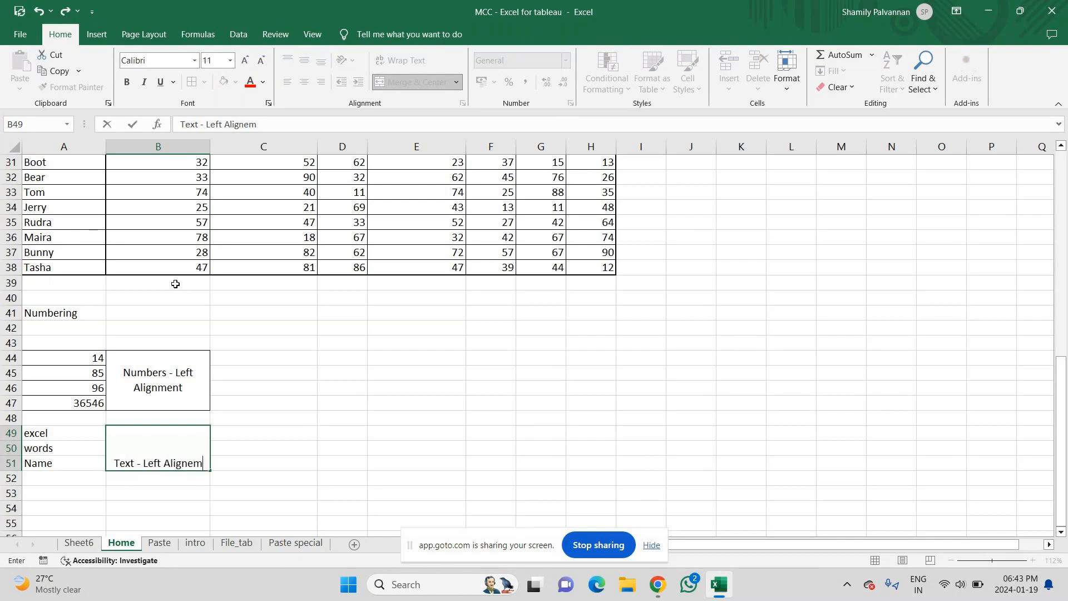
pyautogui.write('nment')
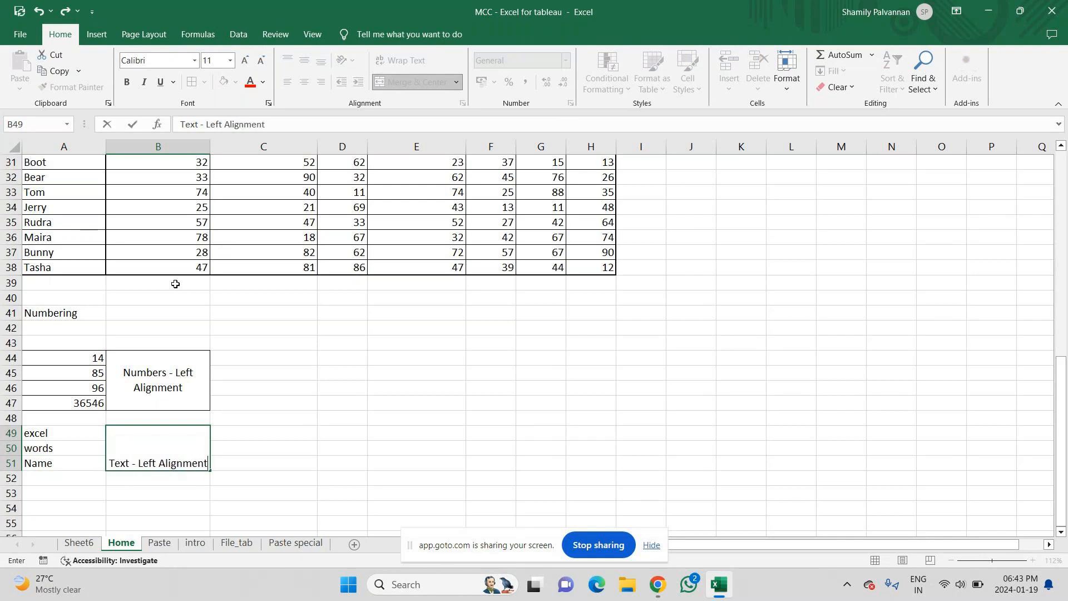
pyautogui.press('Return')
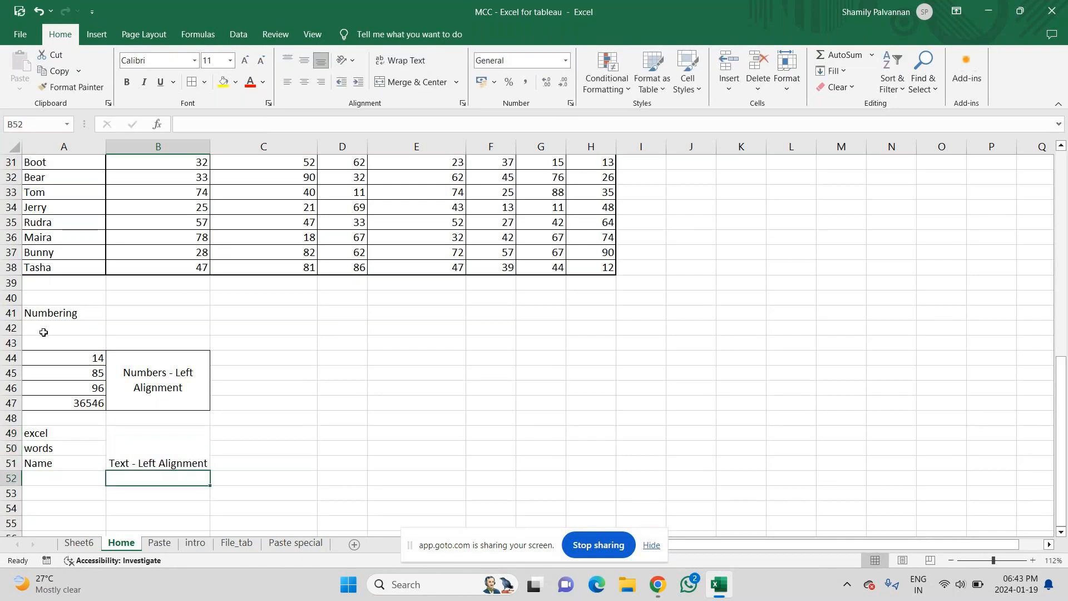
# - Correct the label in merged cell B44 to read "Numbers - Right Alignment"
pyautogui.doubleClick(189, 373)
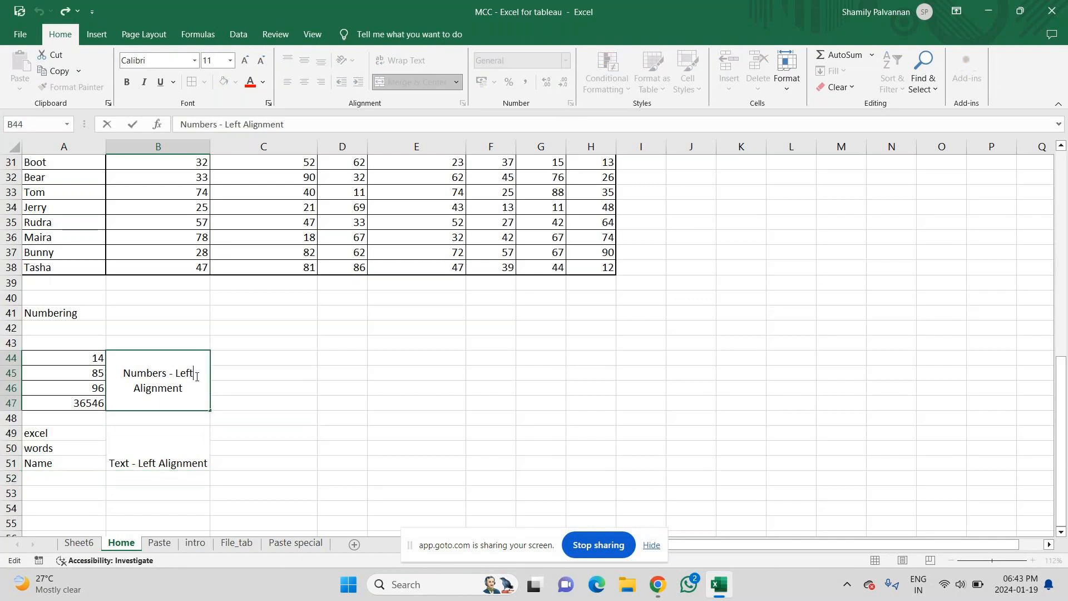
pyautogui.press('BackSpace')
pyautogui.press('BackSpace')
pyautogui.press('BackSpace')
pyautogui.press('BackSpace')
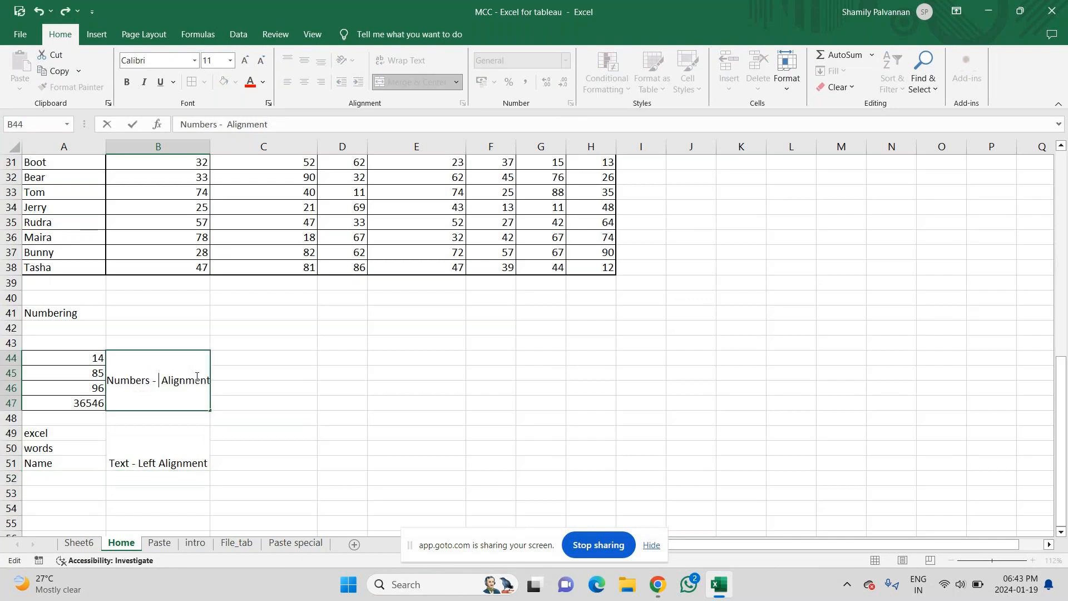
pyautogui.write('Right')
pyautogui.hotkey('ctrl', 'Return')
pyautogui.press('Return')
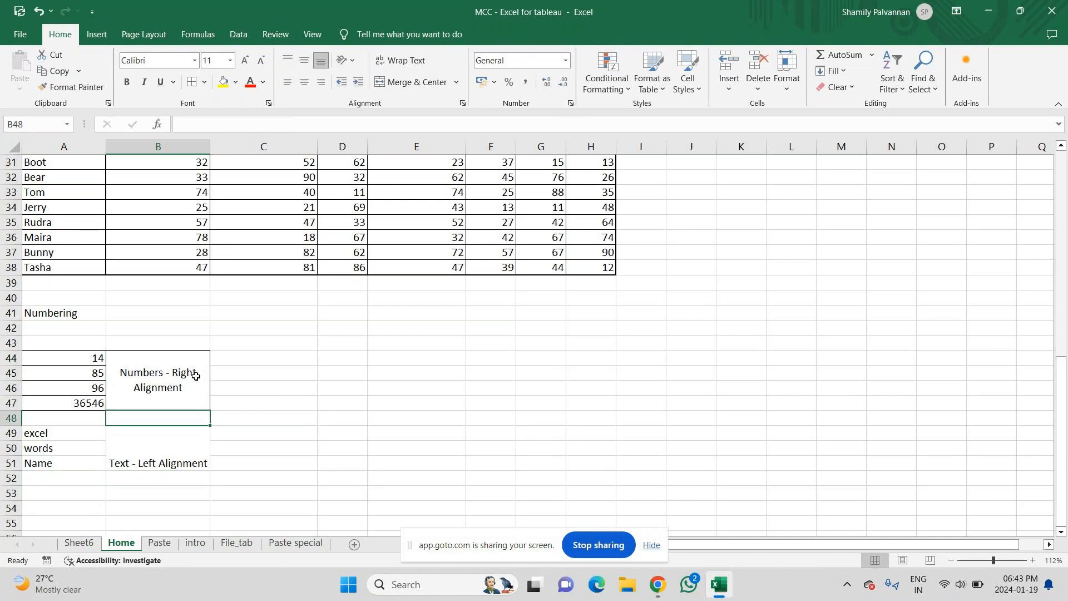
# - Apply all borders to the sample text and its label in A49:B51
pyautogui.press('Down')
pyautogui.press('Left')
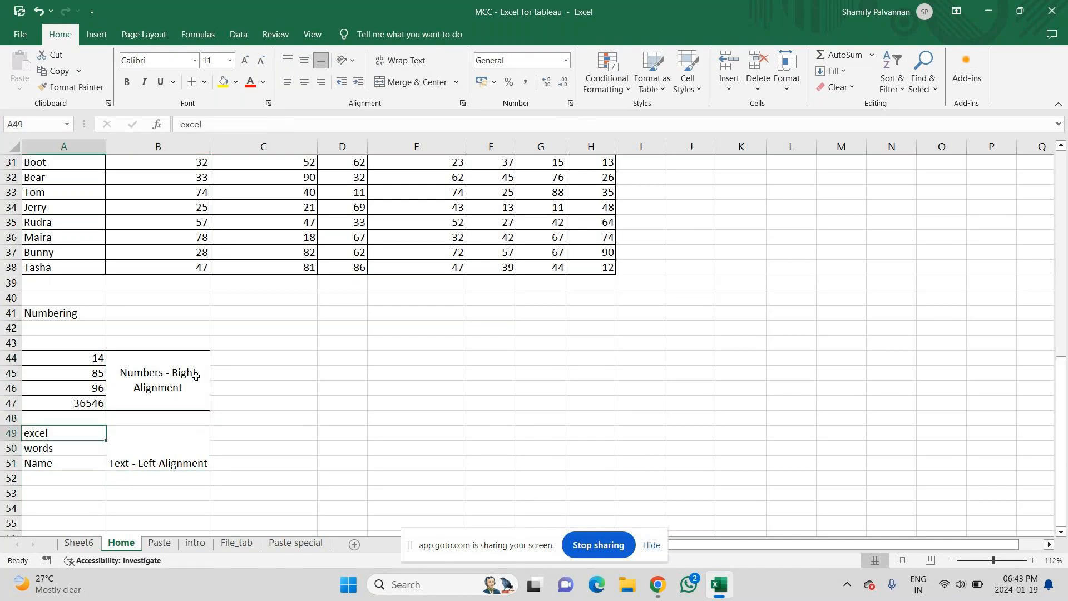
pyautogui.hotkey('shift', 'Down')
pyautogui.hotkey('shift', 'Down')
pyautogui.hotkey('shift', 'Right')
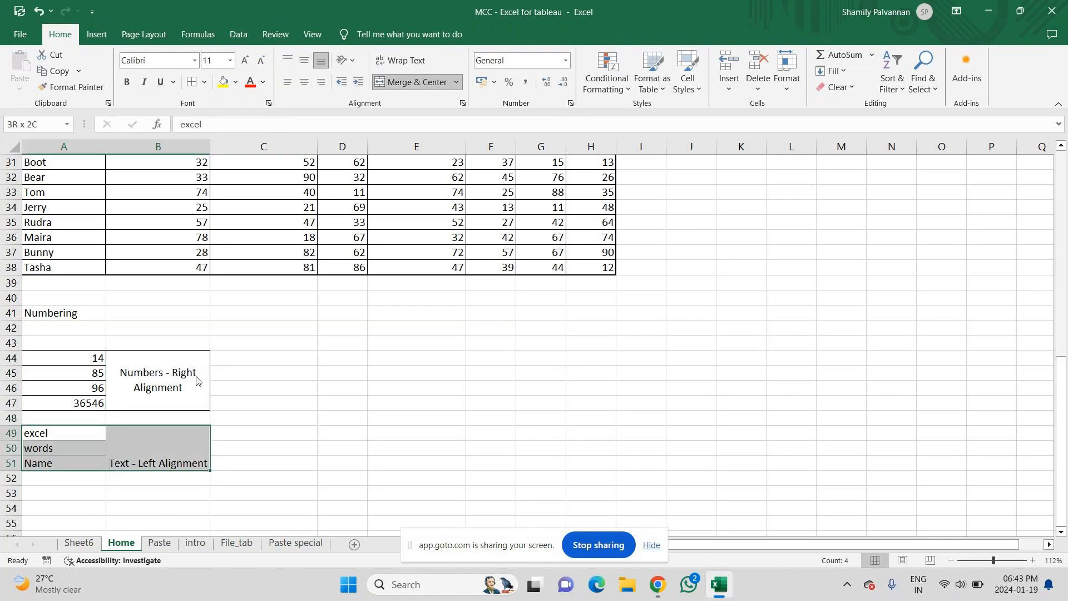
pyautogui.press('alt')
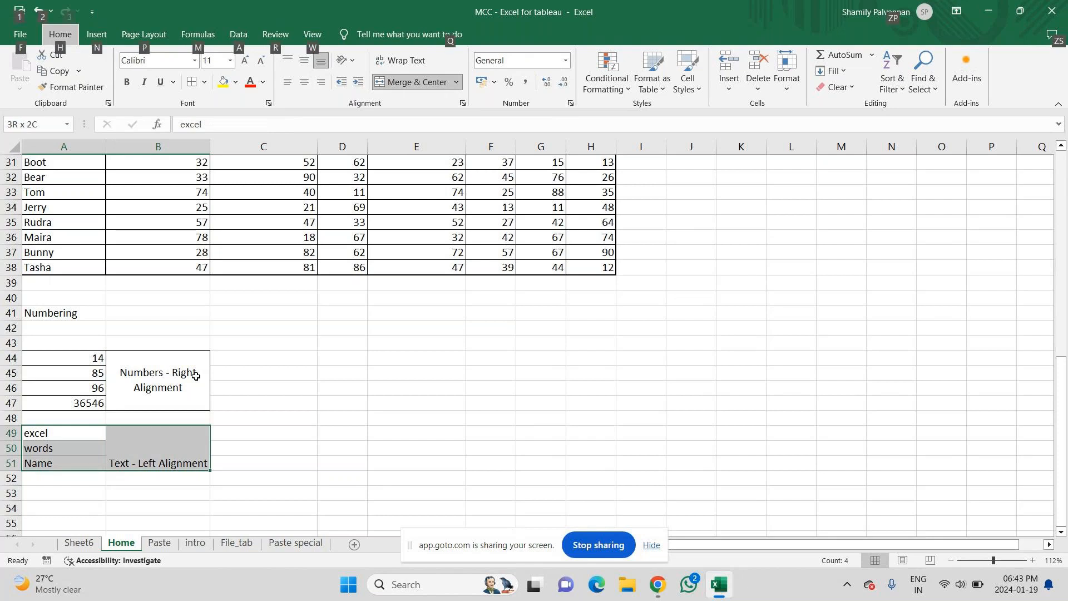
pyautogui.press('h')
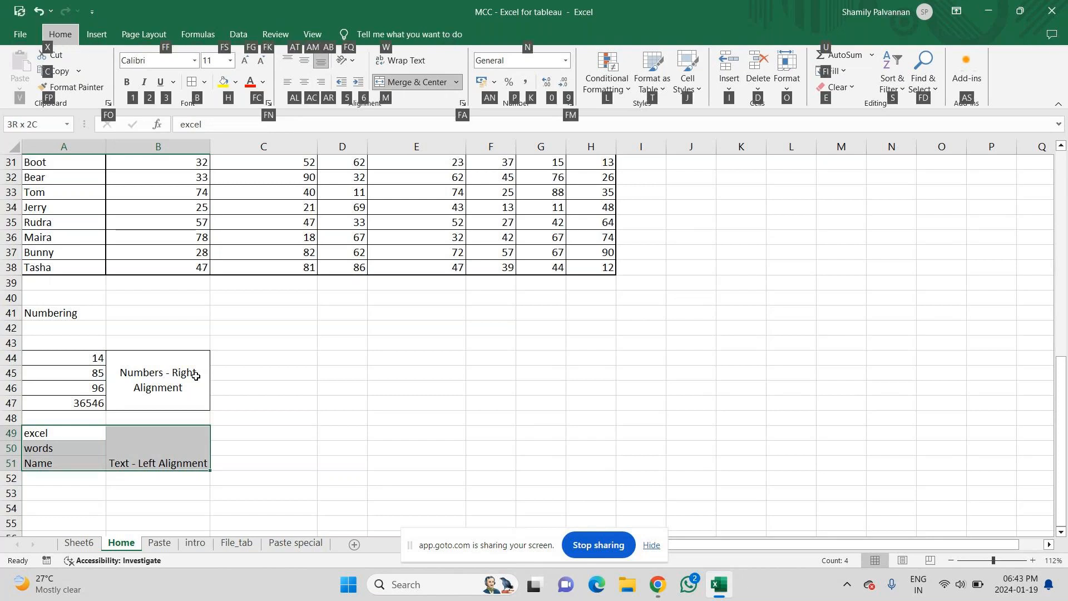
pyautogui.press('b')
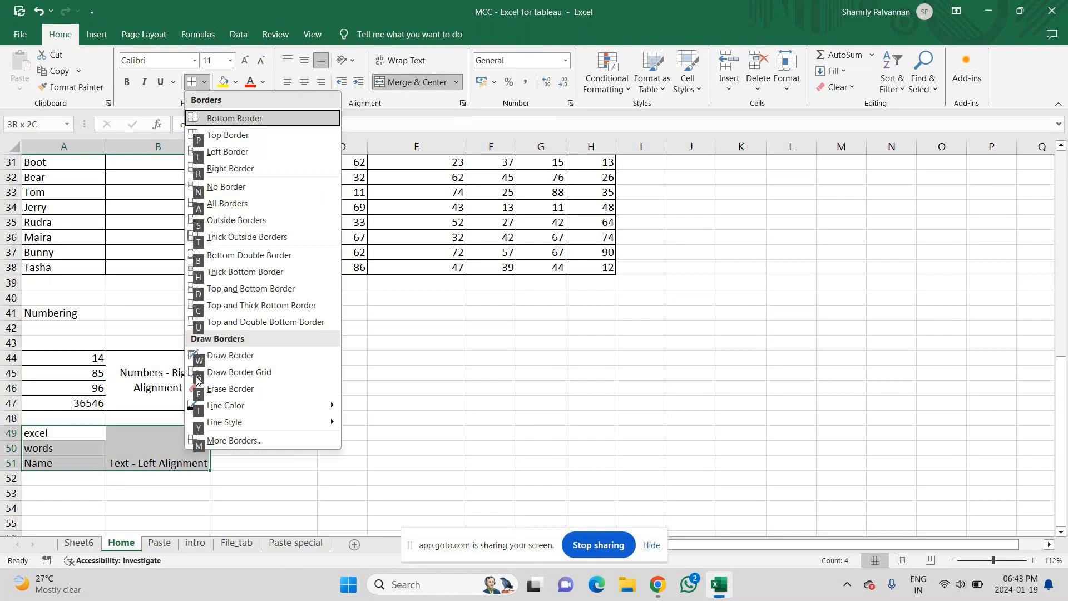
pyautogui.press('a')
# - Align the "Text - Left Alignment" label in merged cell B49 vertically to the middle
pyautogui.press('Right')
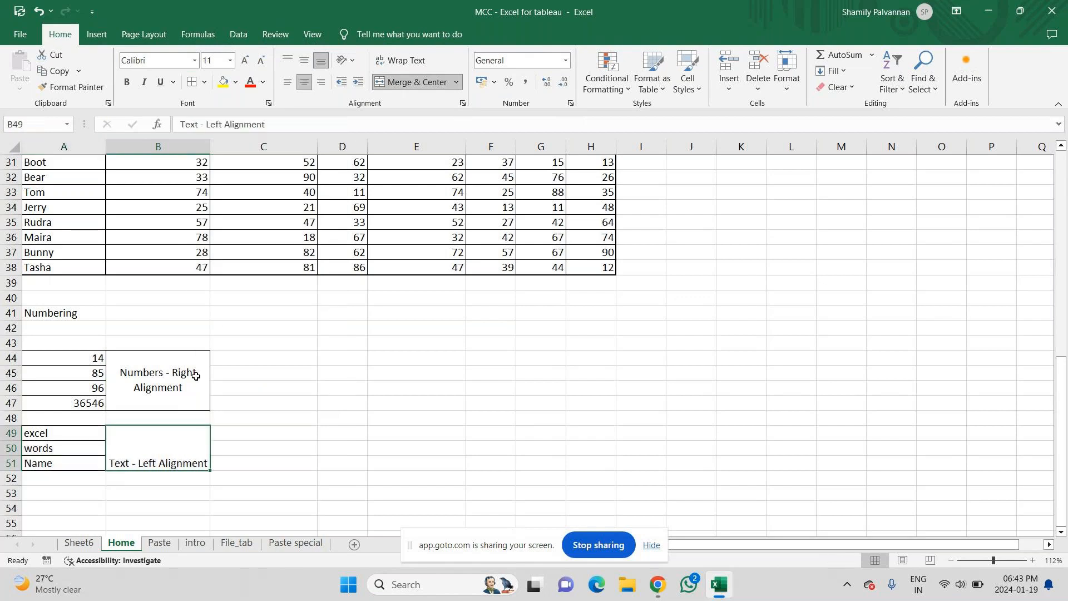
pyautogui.press('alt')
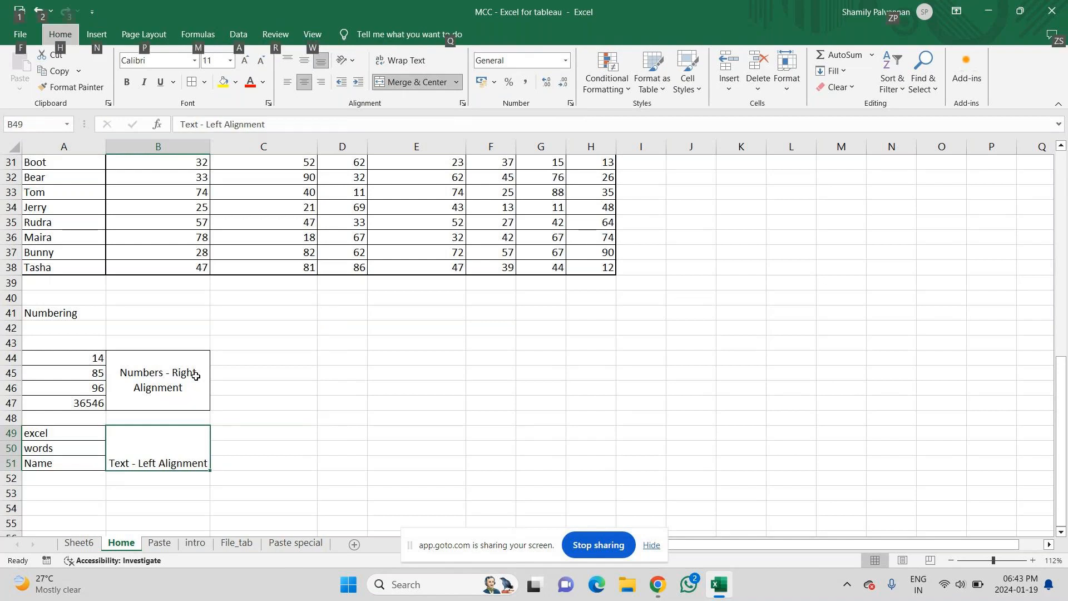
pyautogui.press('h')
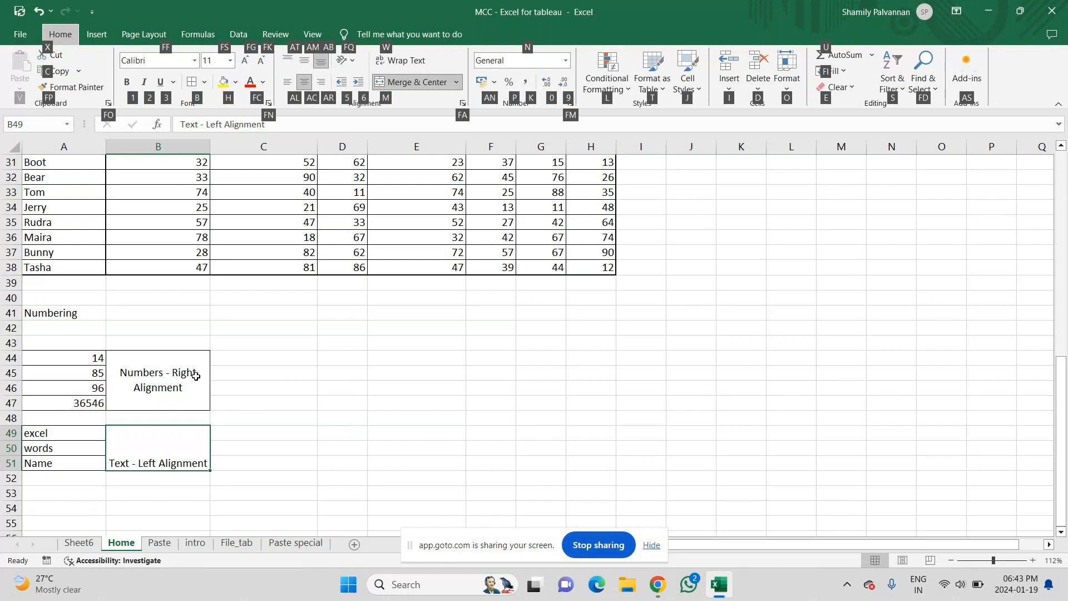
pyautogui.press('a')
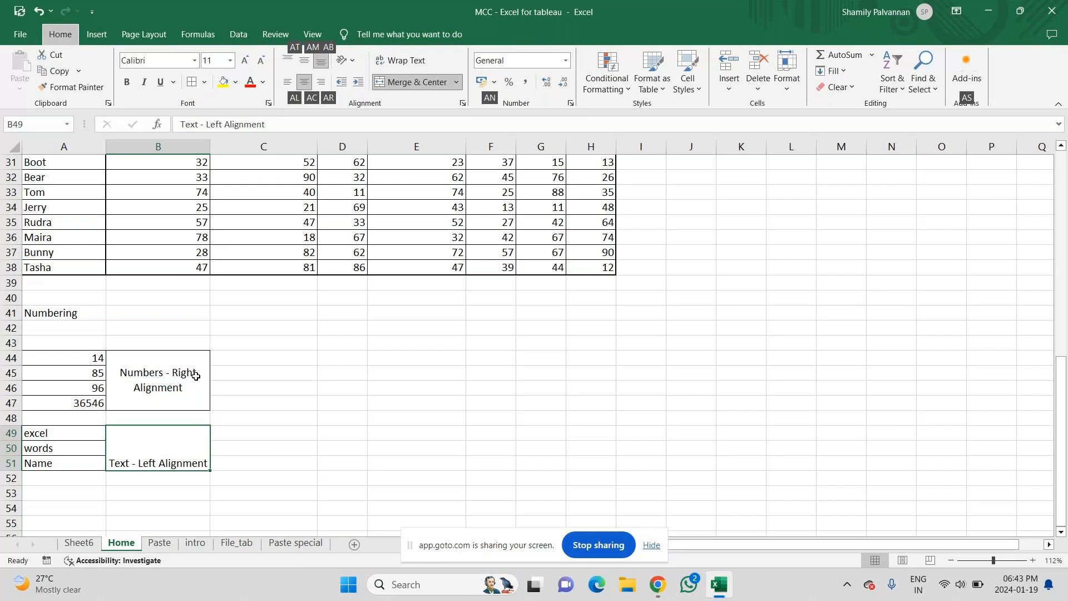
pyautogui.press('m')
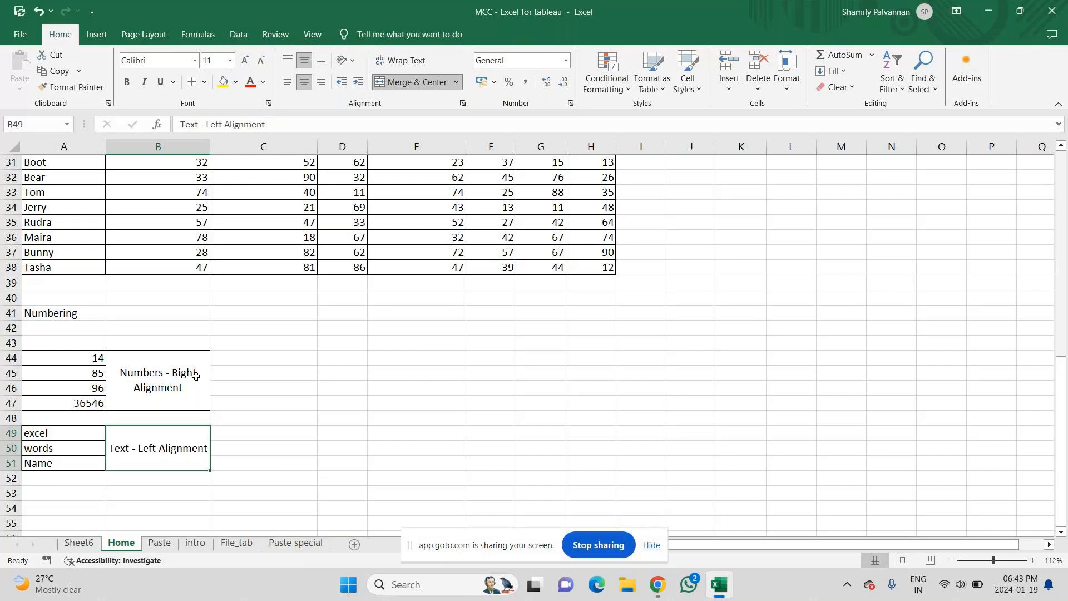
# - Enter the date 01/19/2024 in cell A53 below the text example
pyautogui.click(73, 502)
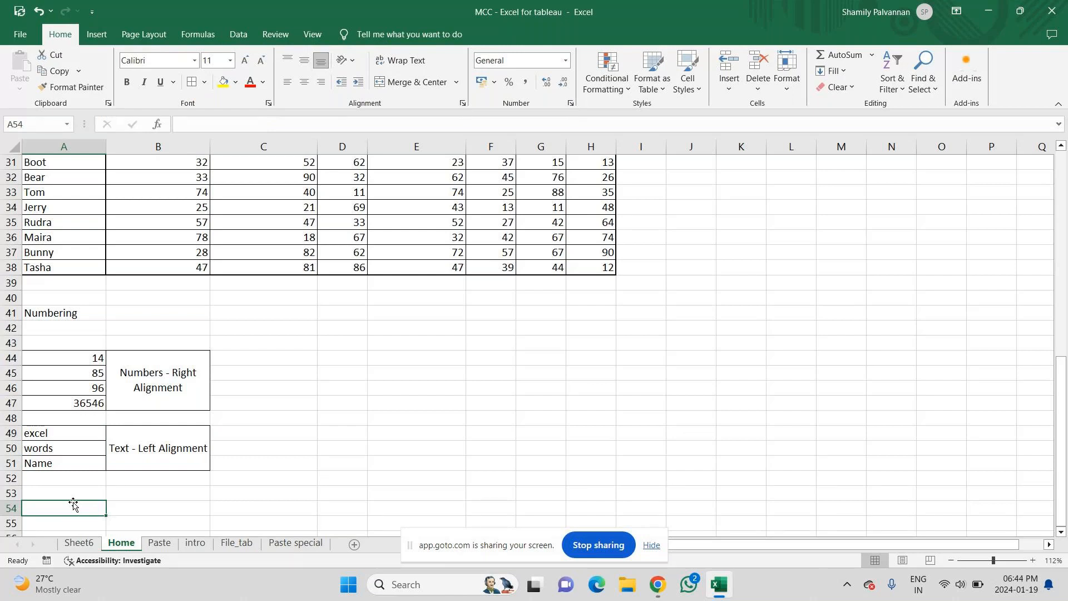
pyautogui.press('Up')
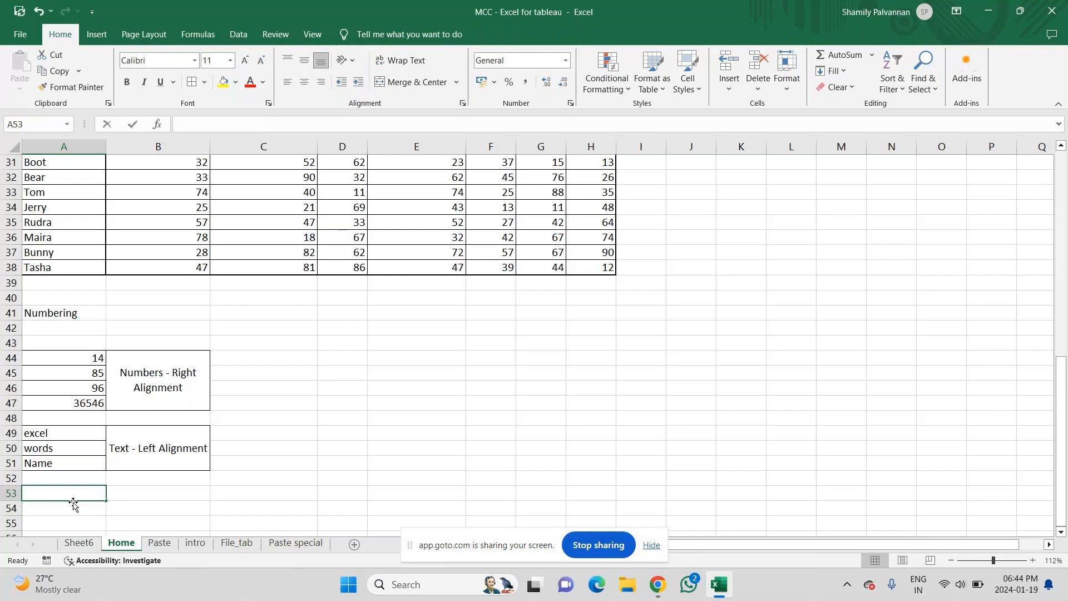
pyautogui.write('19')
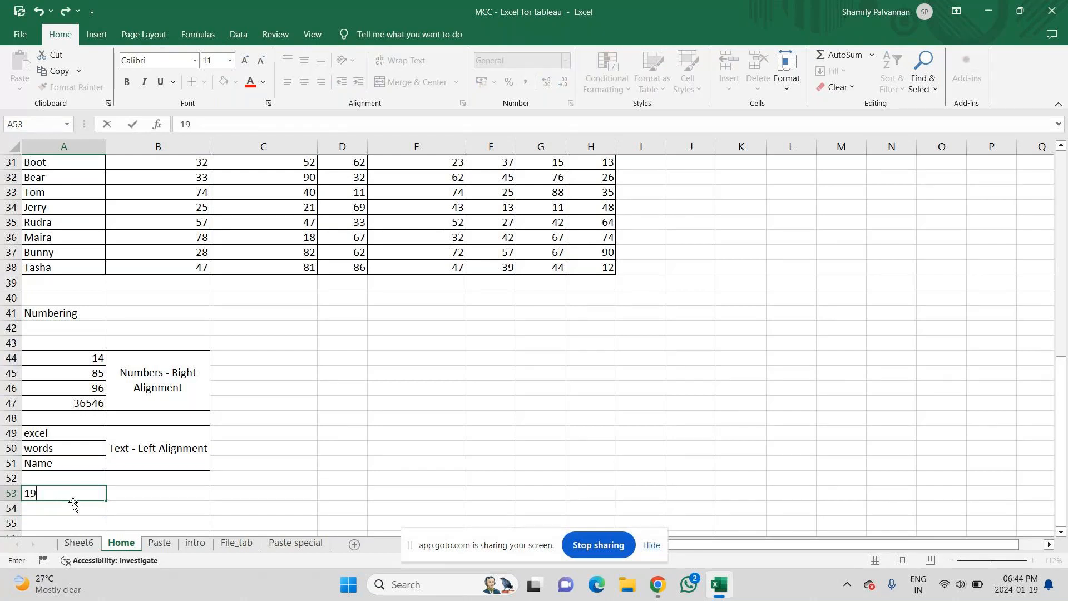
pyautogui.press('BackSpace')
pyautogui.press('BackSpace')
pyautogui.write('01/19/2024')
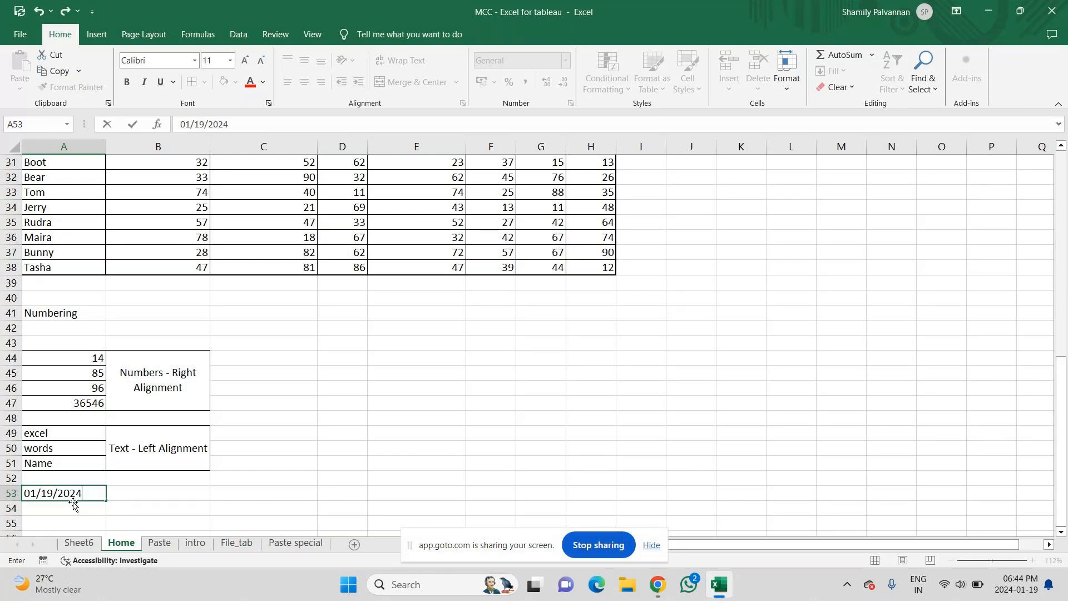
pyautogui.hotkey('ctrl', 'Return')
# - Copy the merged "Text - Left Alignment" label from B49 to B53 beside the date, and select cell A54
pyautogui.press('Right')
pyautogui.press('Up')
pyautogui.press('Up')
pyautogui.press('Up')
pyautogui.press('Up')
pyautogui.press('Up')
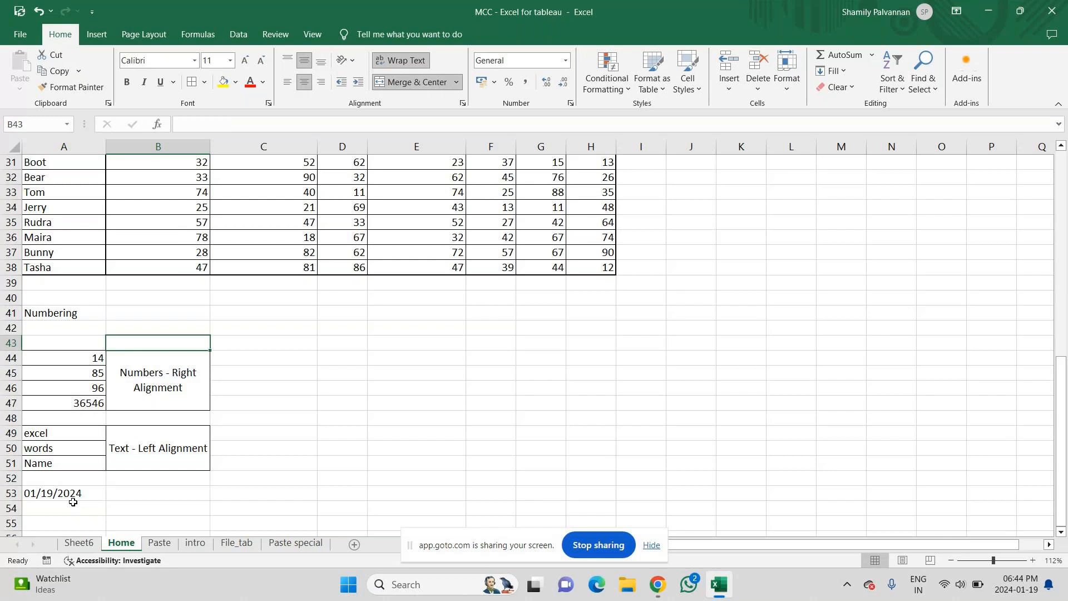
pyautogui.press('Down')
pyautogui.press('Down')
pyautogui.press('Down')
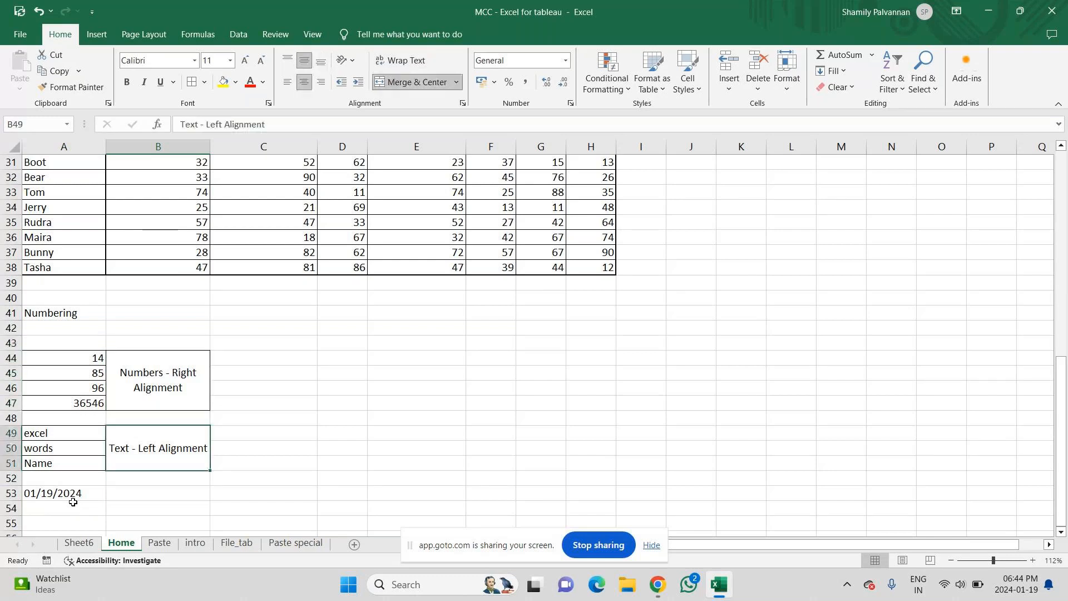
pyautogui.hotkey('ctrl', 'c')
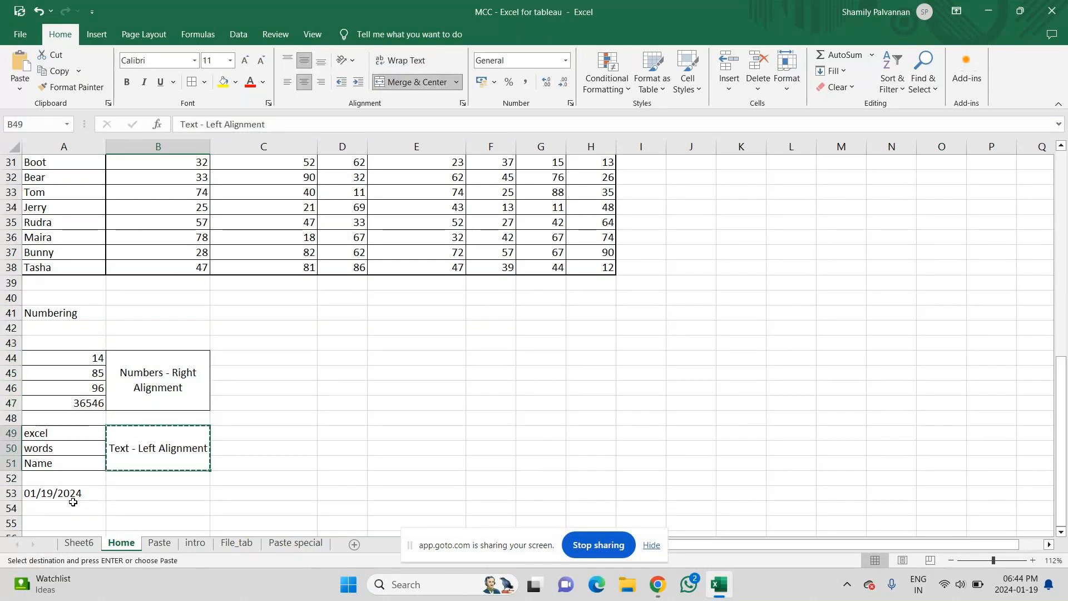
pyautogui.press('Down')
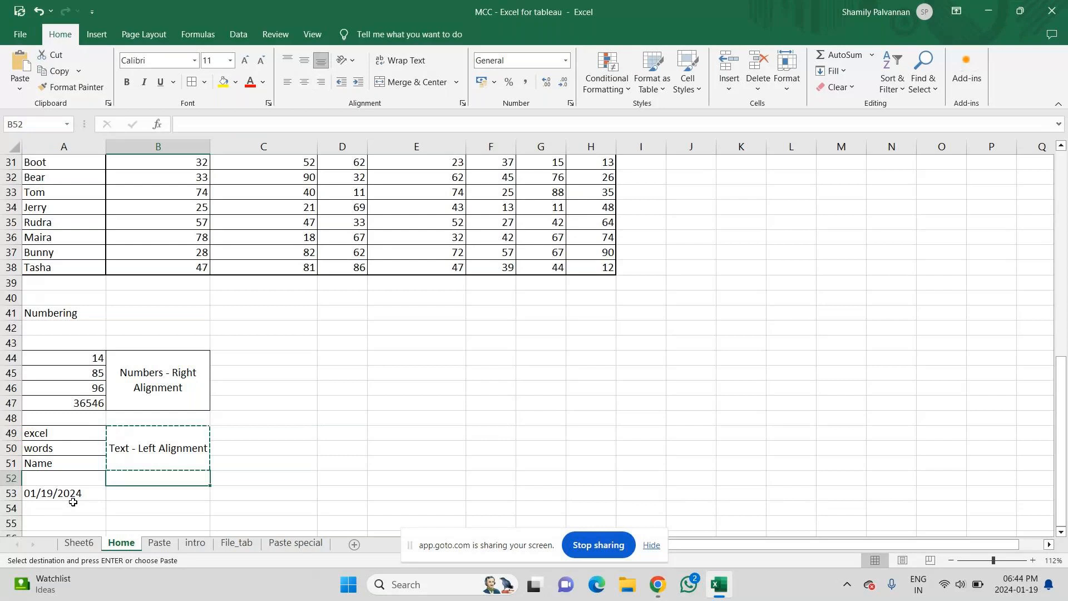
pyautogui.press('Down')
pyautogui.hotkey('ctrl', 'v')
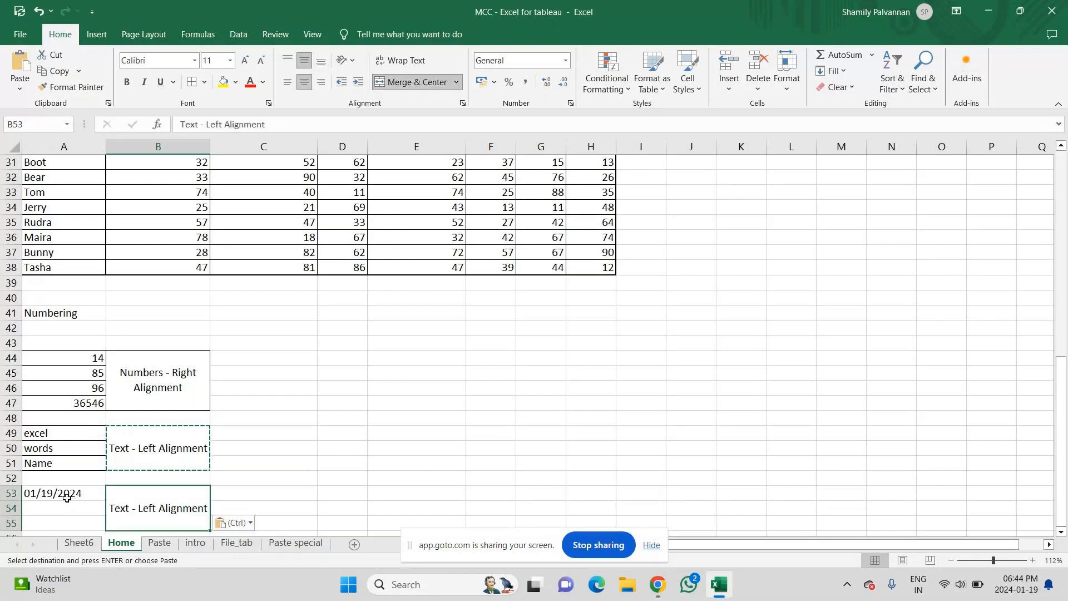
pyautogui.click(67, 497)
pyautogui.click(55, 508)
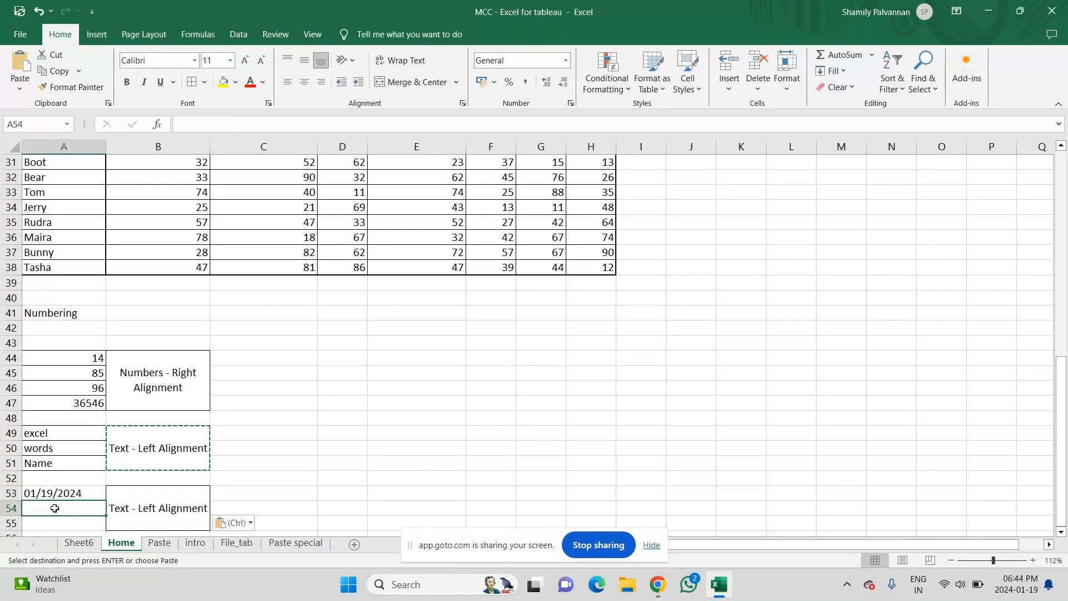
# - Enter the dates 01/01/2024 in cell A54 and 10/12/2001 in cell A55
pyautogui.write('01')
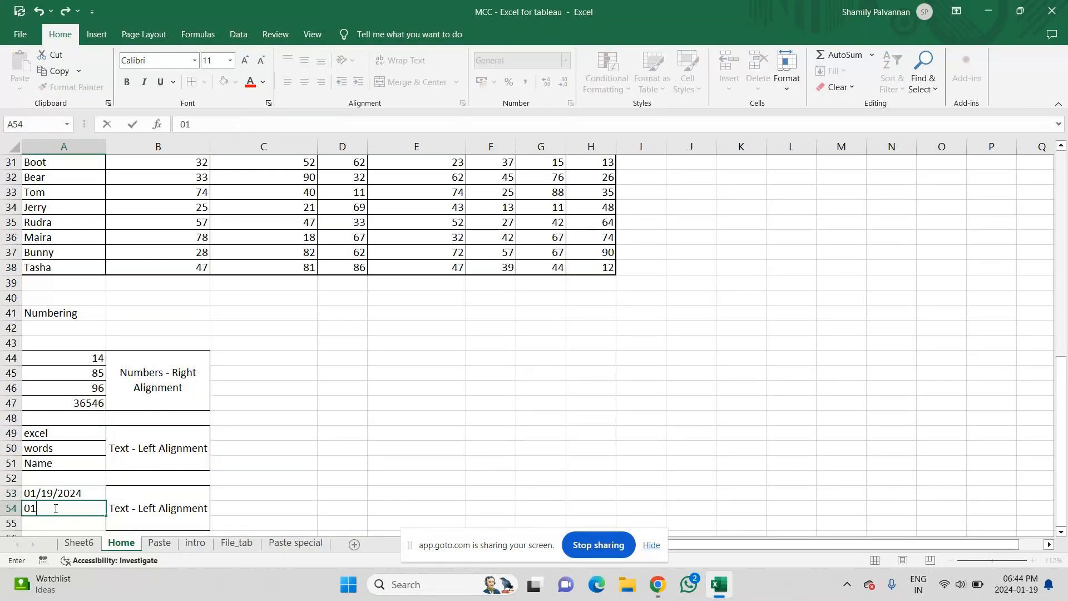
pyautogui.write('/01/2024')
pyautogui.press('Return')
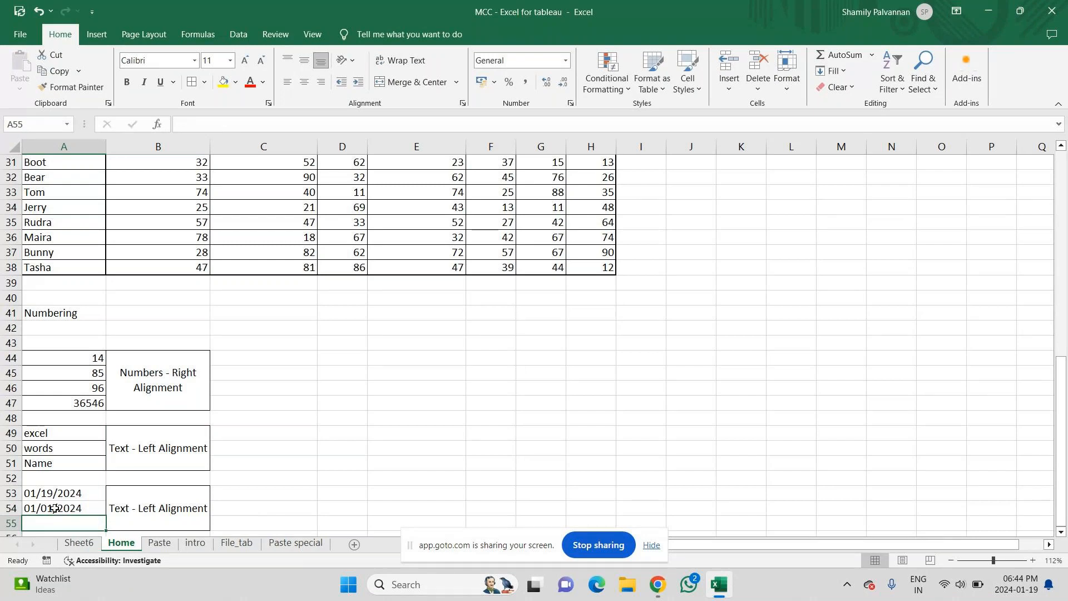
pyautogui.write('10/12/')
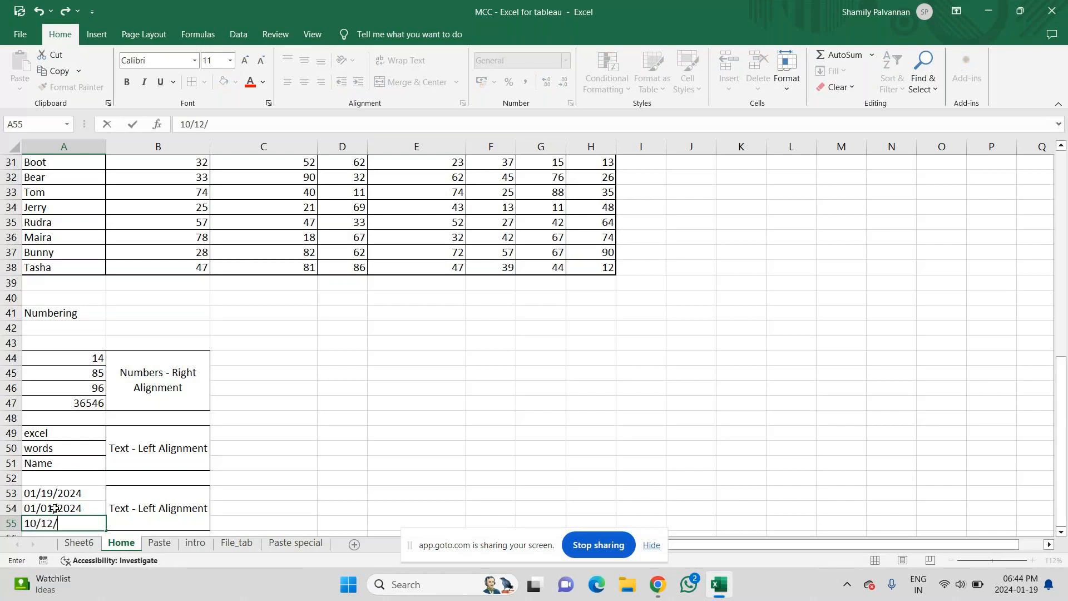
pyautogui.write('2001')
pyautogui.press('Return')
# - Change the year of the date in cell A54 to 2025
pyautogui.click(87, 492)
pyautogui.doubleClick(87, 491)
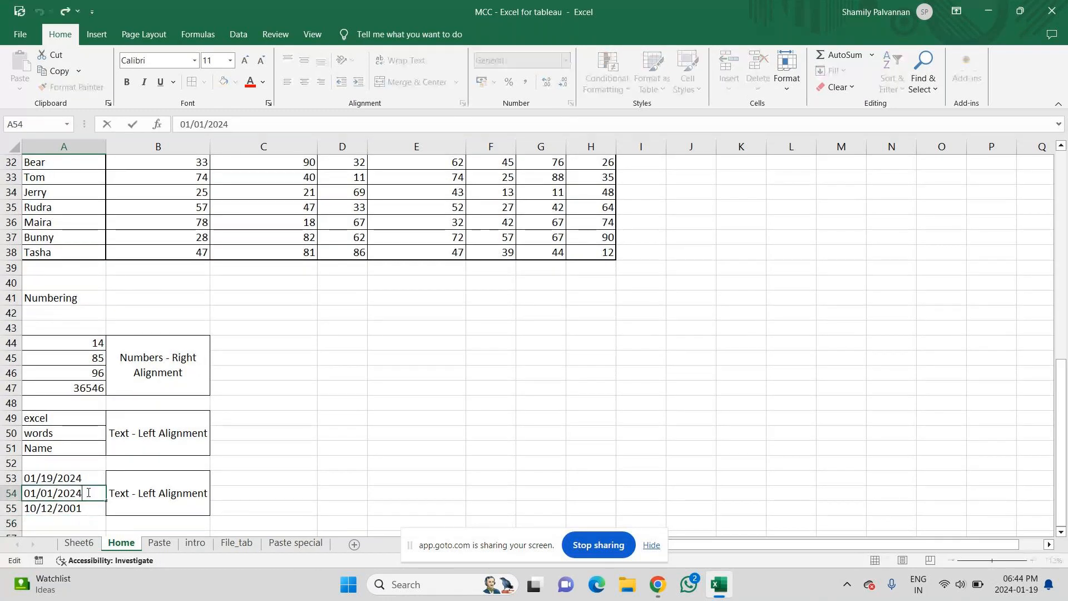
pyautogui.press('BackSpace')
pyautogui.write('5')
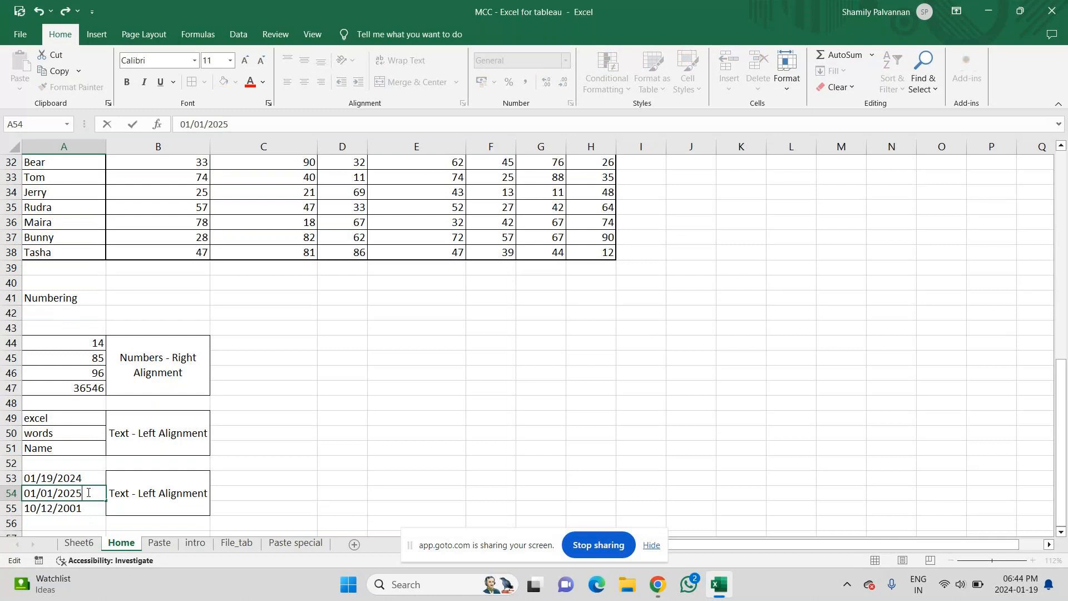
pyautogui.press('Return')
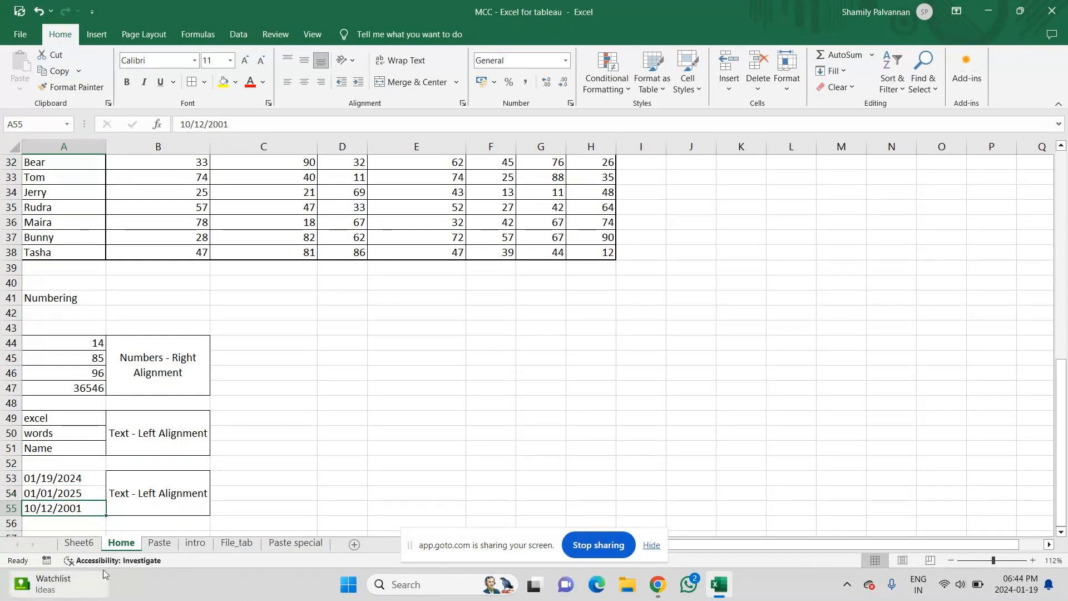
# - Format cell A54 as a Date using the 2012-03-14 type without the asterisk
pyautogui.moveTo(104, 573)
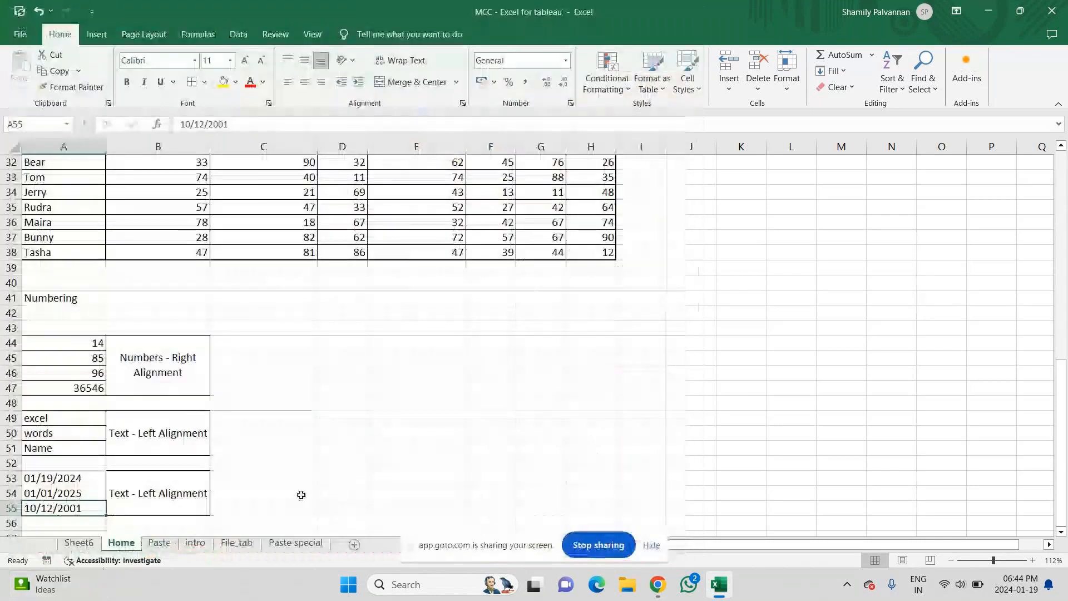
pyautogui.press('Up')
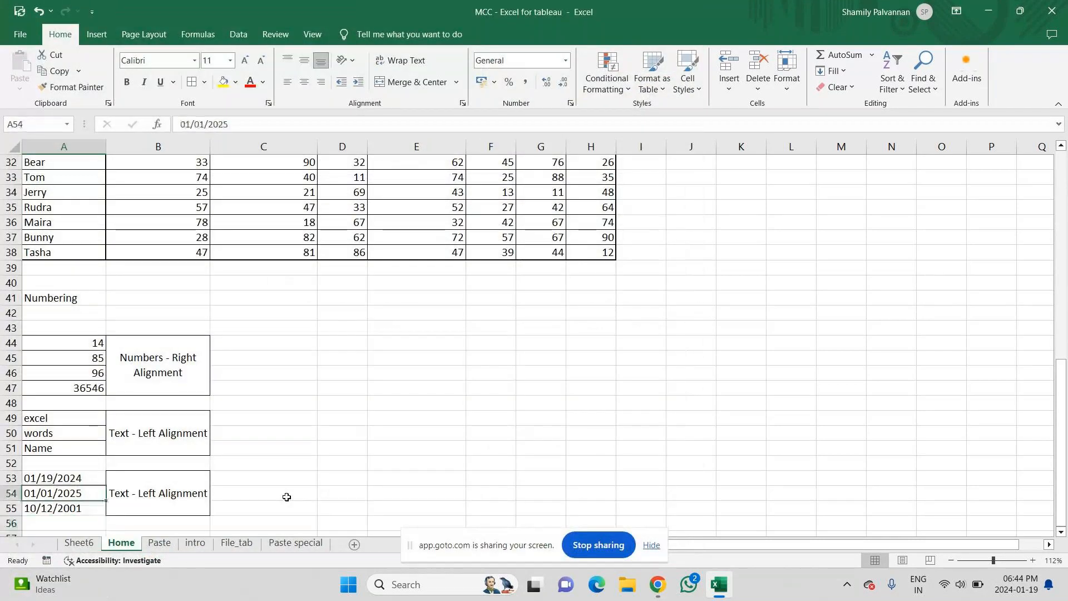
pyautogui.click(570, 104)
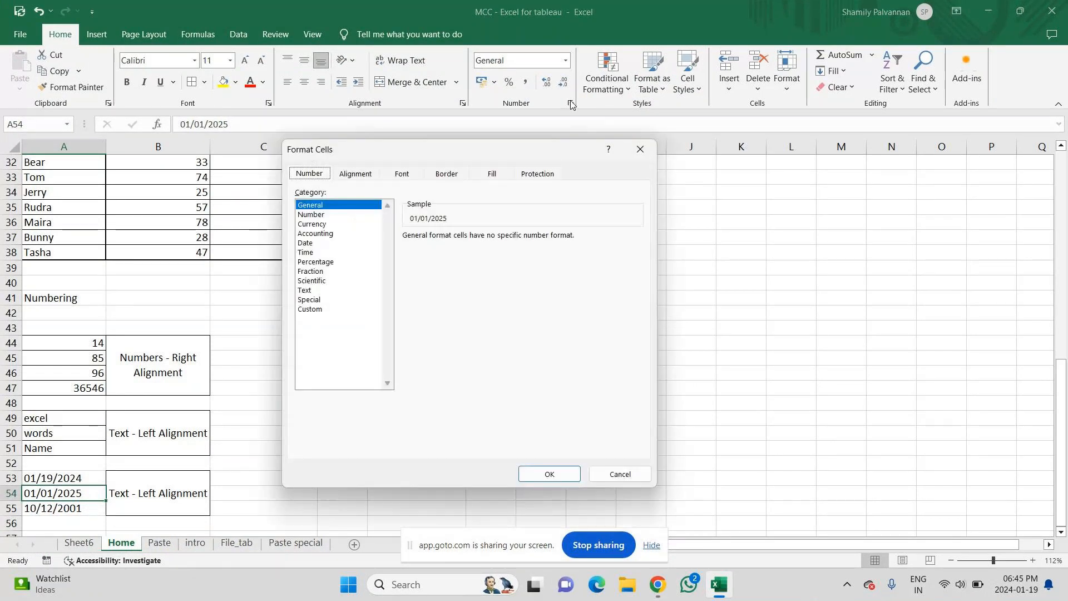
pyautogui.click(306, 244)
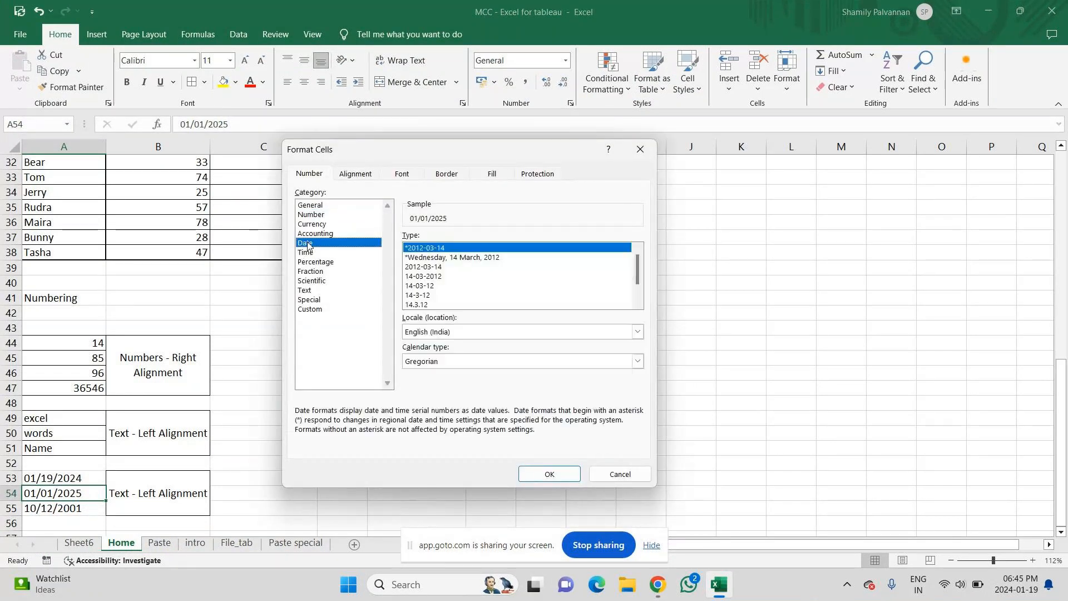
pyautogui.click(437, 267)
pyautogui.click(550, 474)
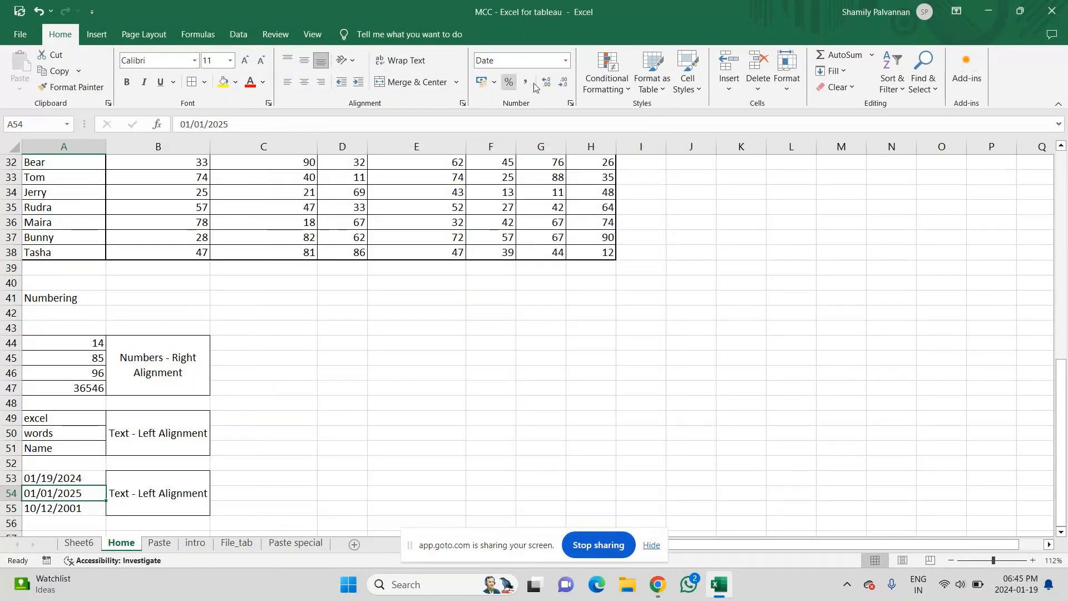
# - Change the year of the date in cell A54 to 2005
pyautogui.press('Down')
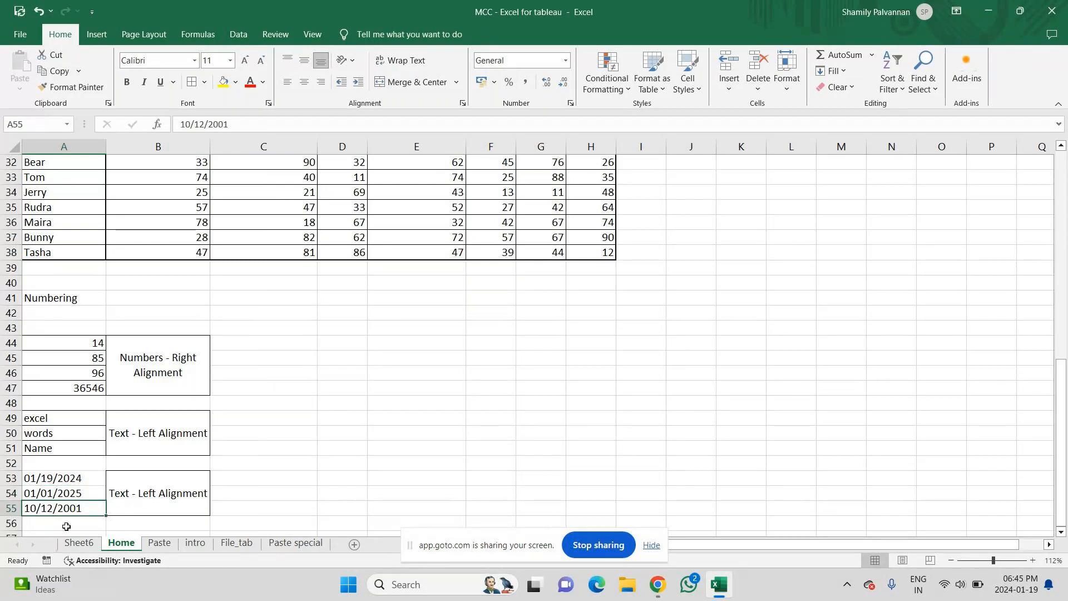
pyautogui.doubleClick(91, 494)
pyautogui.press('BackSpace')
pyautogui.press('BackSpace')
pyautogui.write('05')
pyautogui.press('Return')
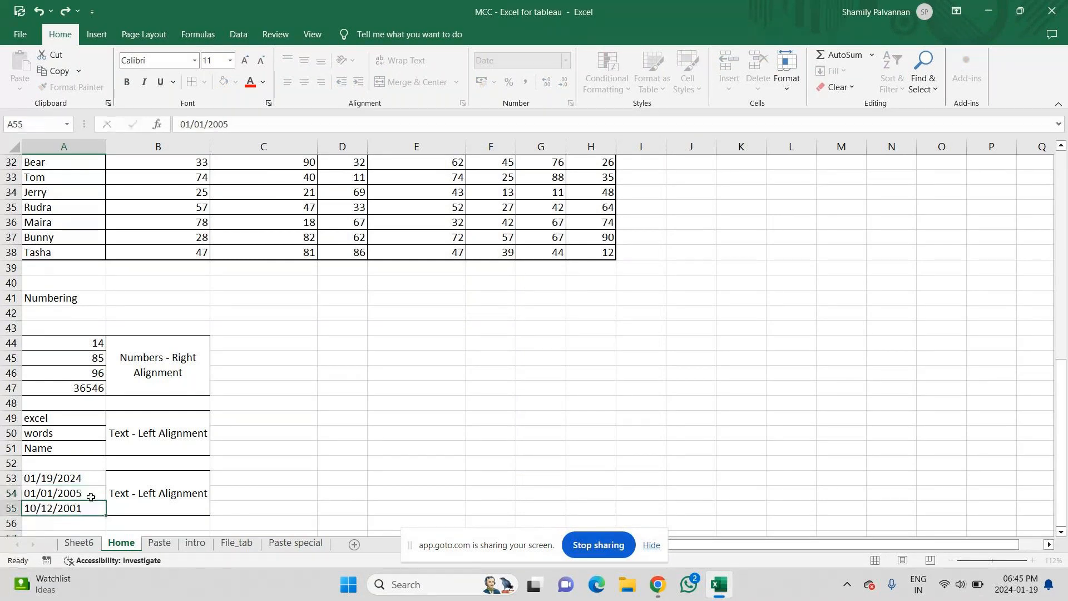
# - Reformat the date in cell A54 with the *2012-03-14 date type
pyautogui.click(91, 496)
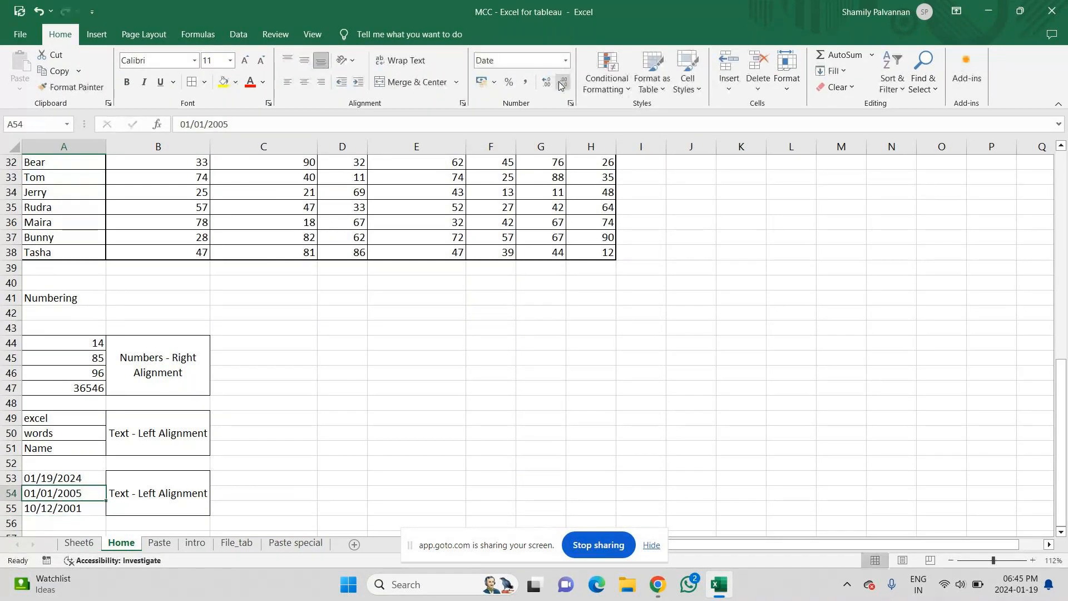
pyautogui.rightClick(64, 492)
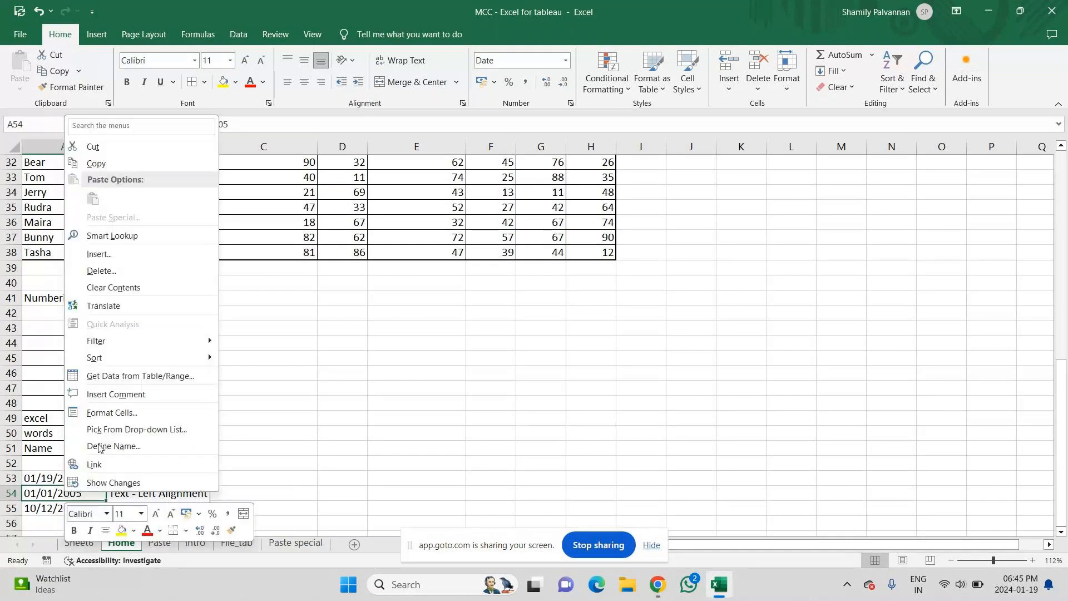
pyautogui.press('Escape')
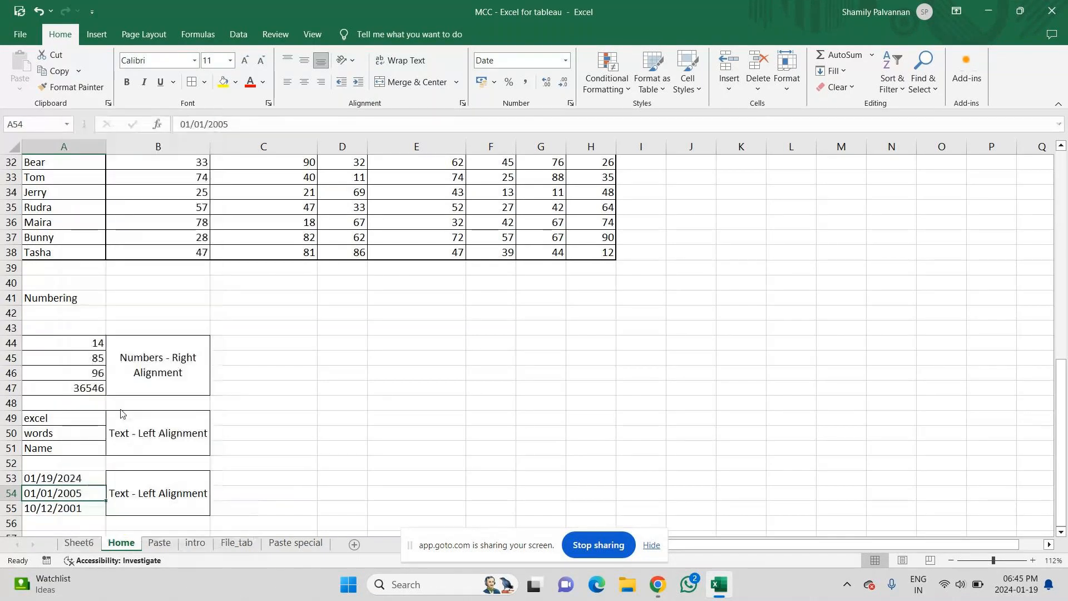
pyautogui.hotkey('ctrl', '1')
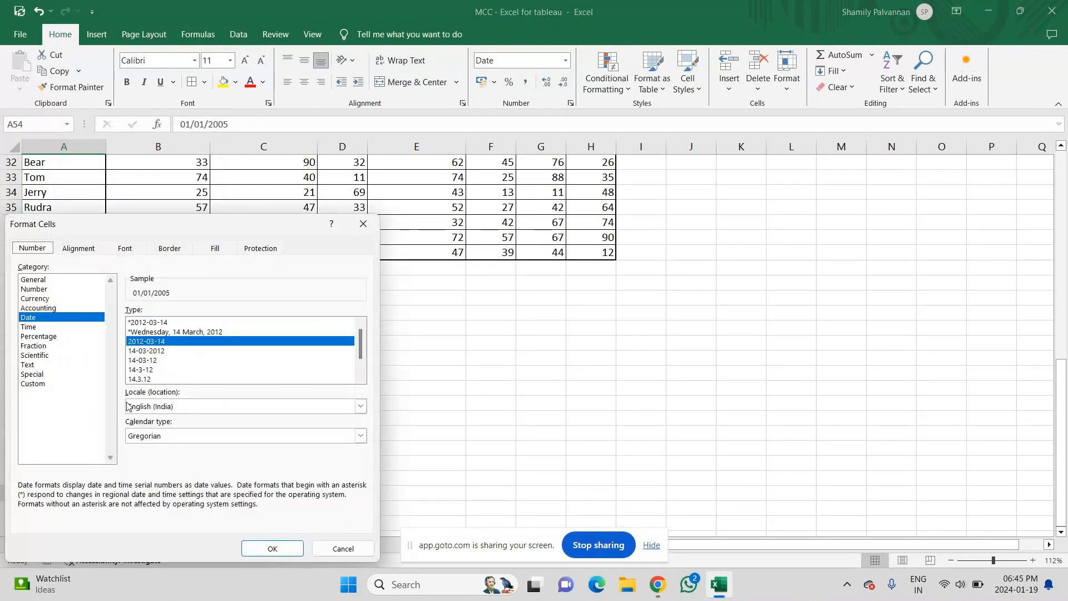
pyautogui.click(144, 360)
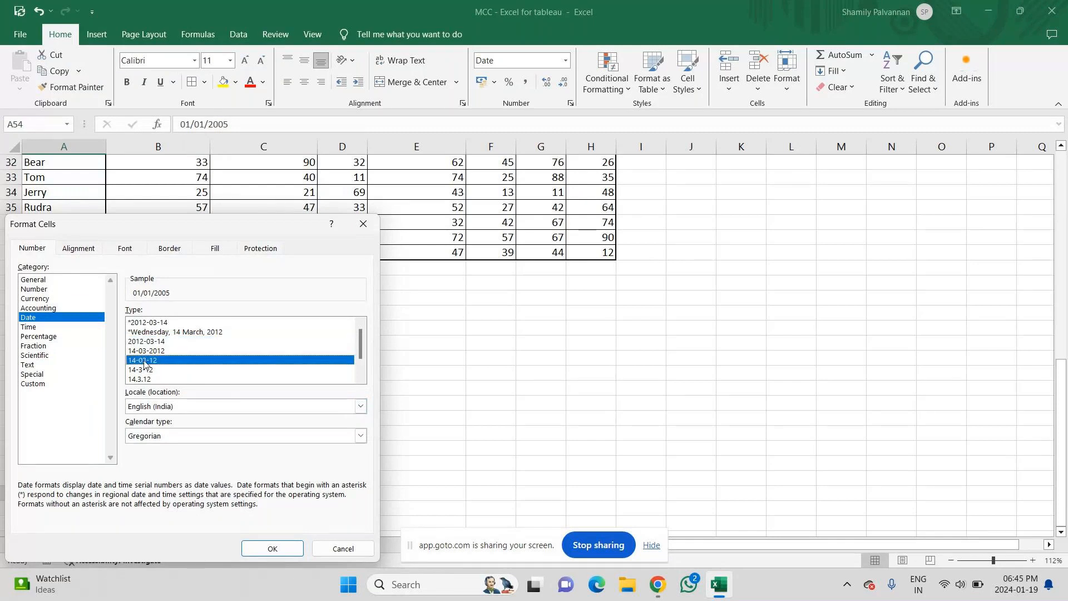
pyautogui.click(150, 322)
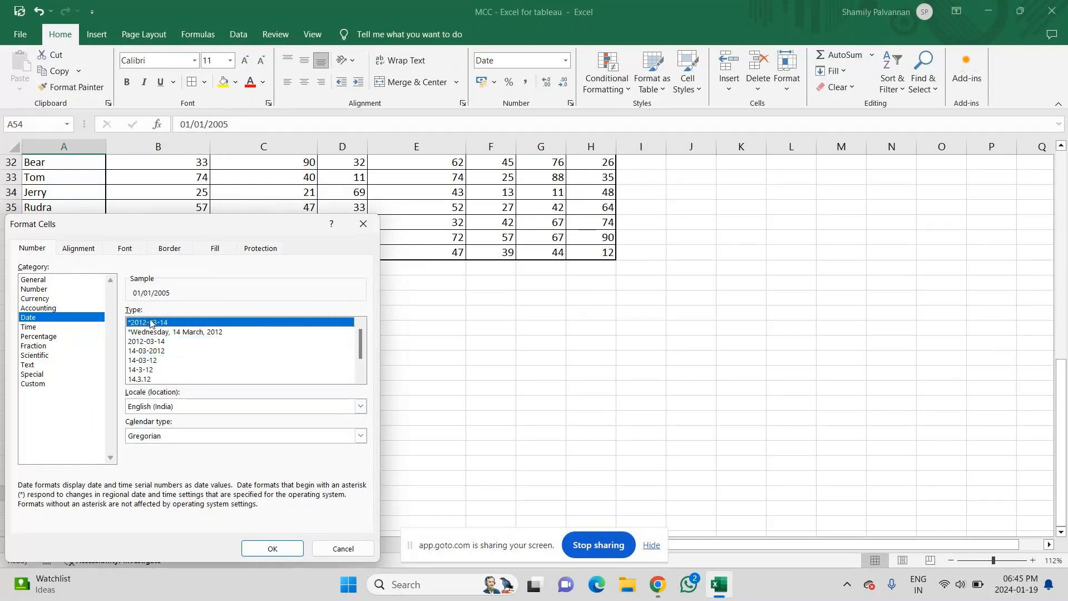
pyautogui.click(276, 548)
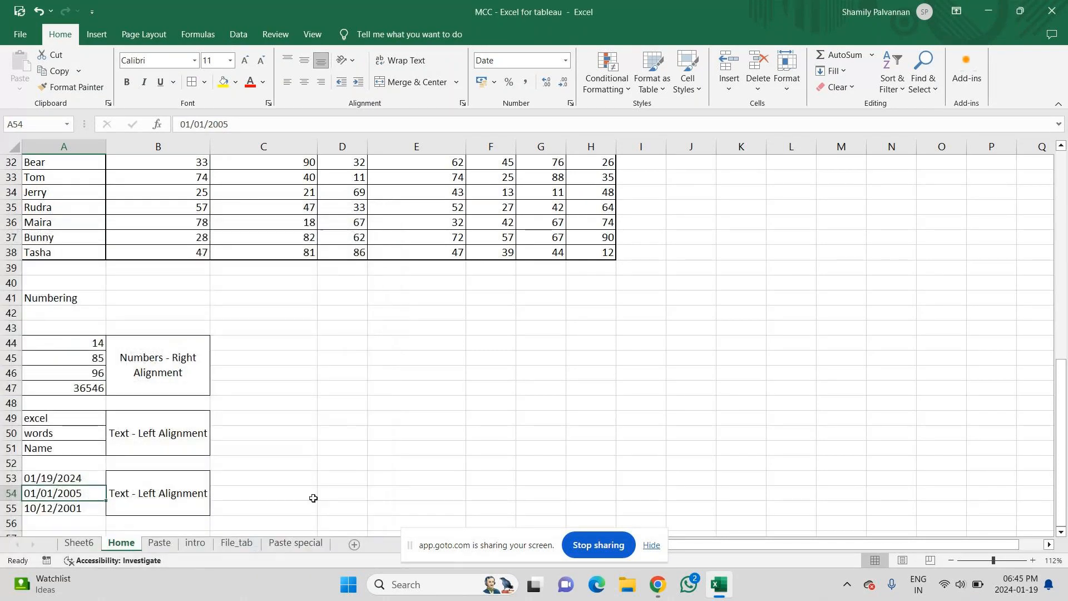
# - Reformat the date in cell A54 with the 14-03-12 date type
pyautogui.press('Down')
pyautogui.press('Up')
pyautogui.click(570, 103)
pyautogui.click(422, 286)
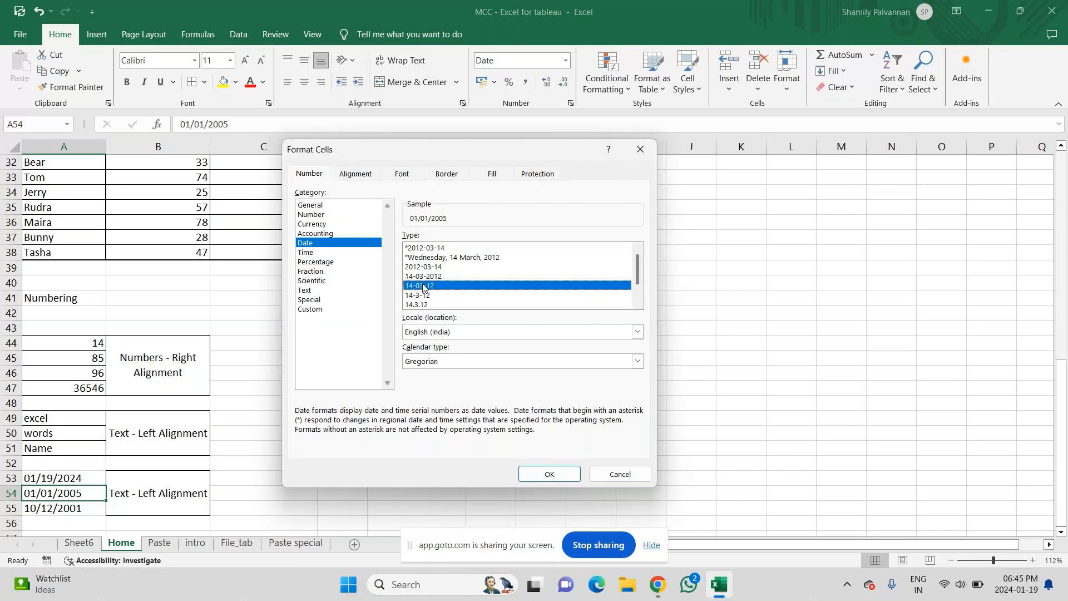
pyautogui.click(548, 474)
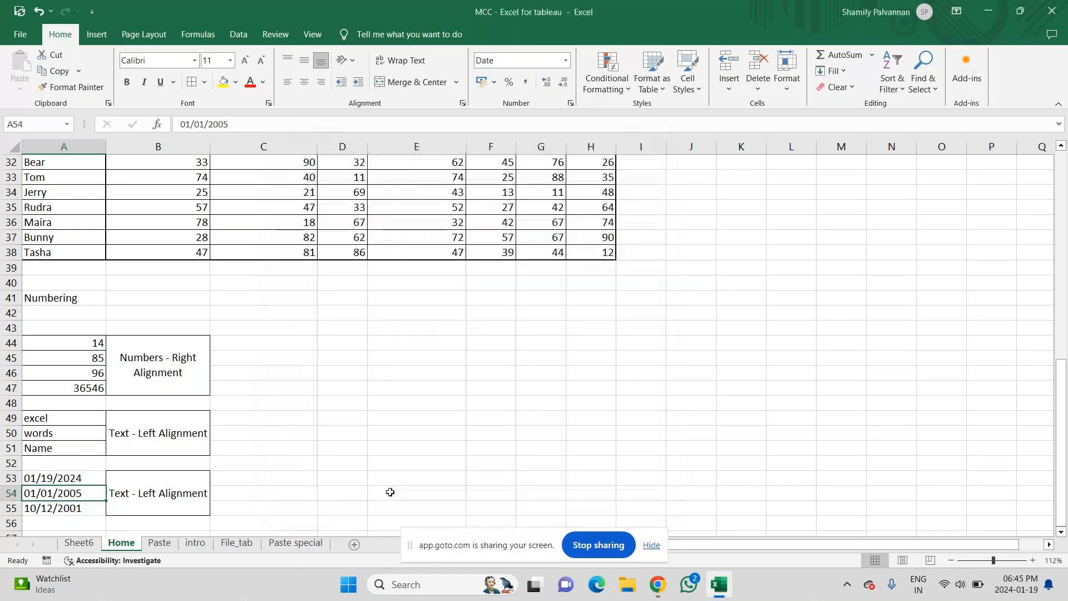
# - Change the middle part of the date in A54 to 23 so it reads 01/23/2005, and select cell A55
pyautogui.doubleClick(53, 492)
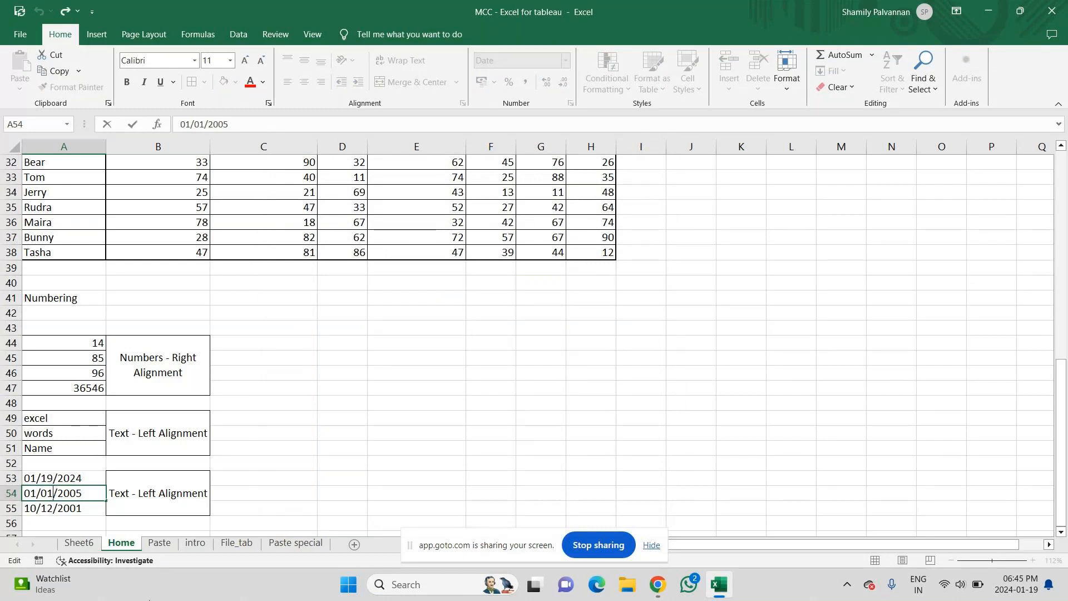
pyautogui.press('BackSpace')
pyautogui.press('BackSpace')
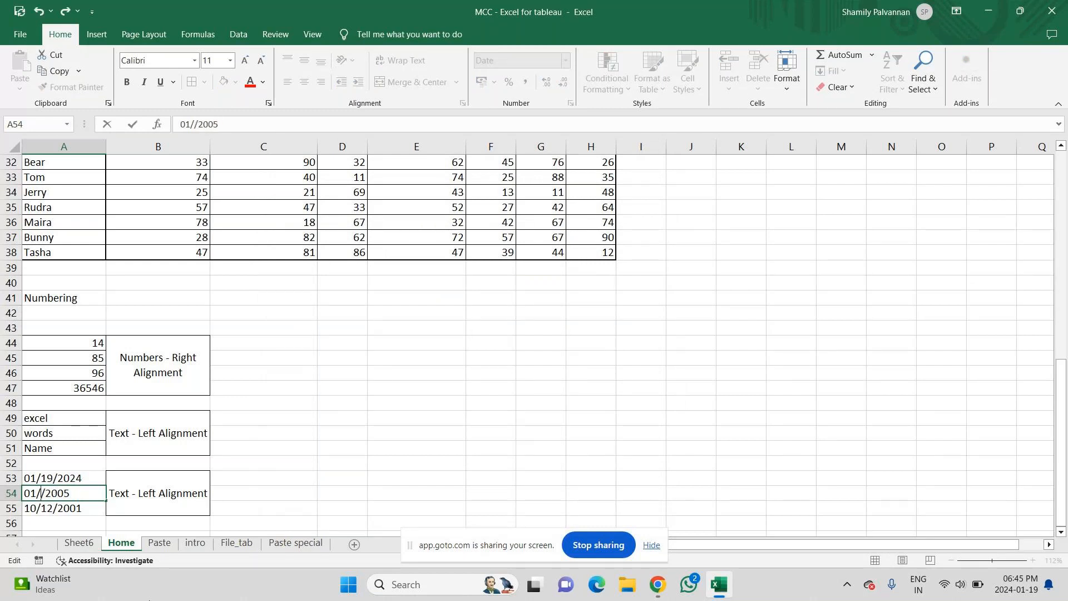
pyautogui.write('23')
pyautogui.click(64, 508)
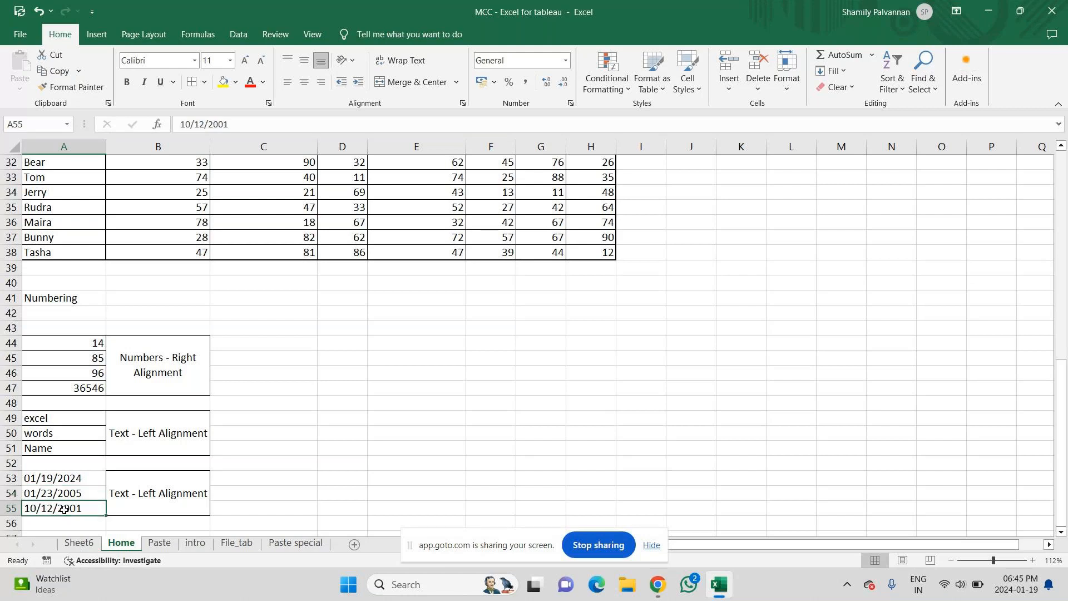
# - Format cell A55 as a Date using the second "14 March 2012" type
pyautogui.click(571, 104)
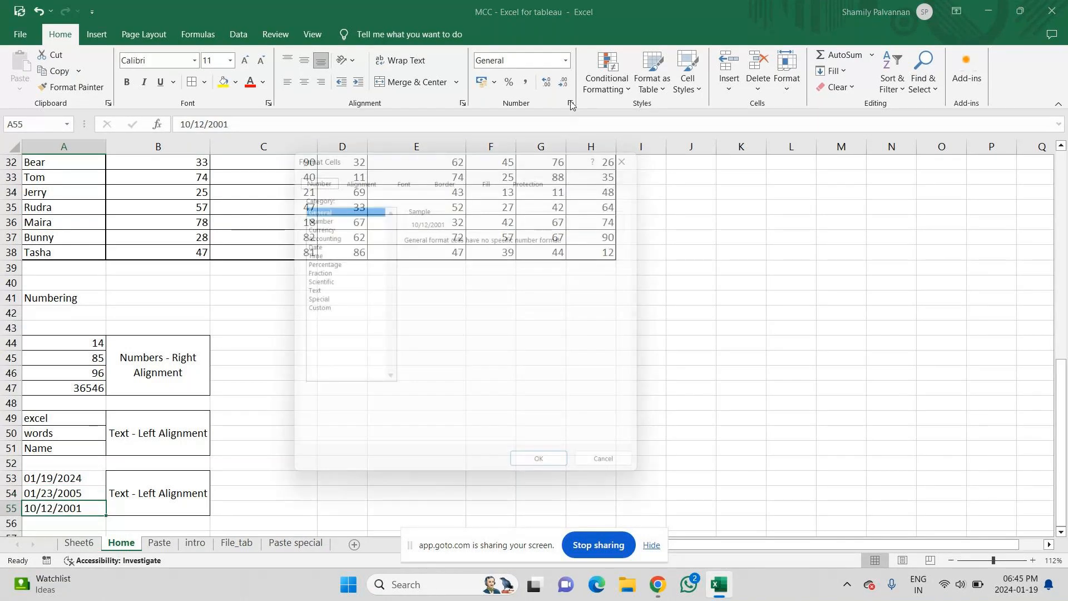
pyautogui.click(307, 244)
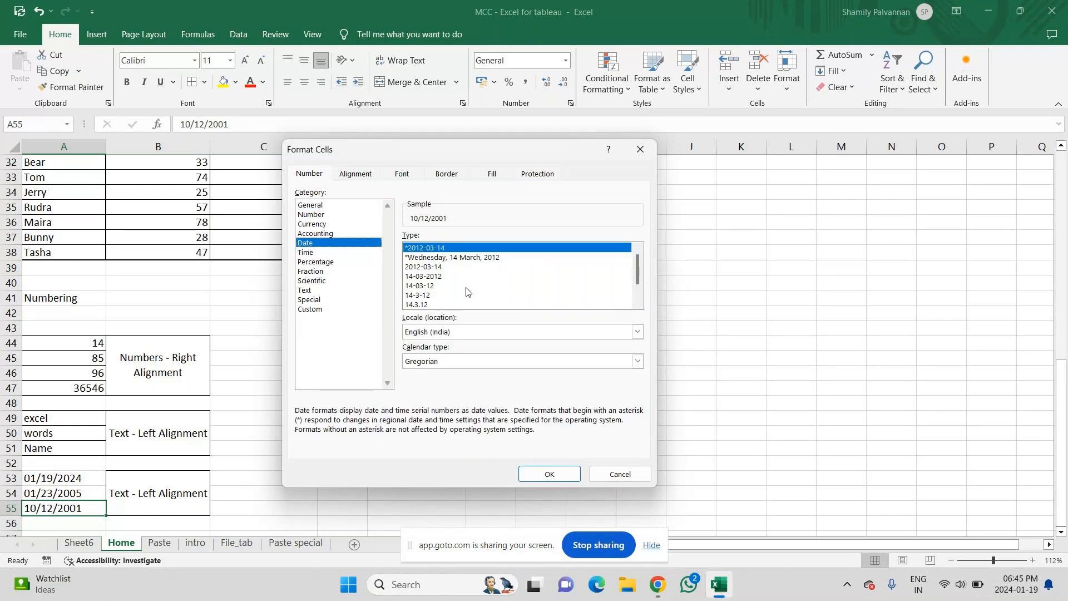
pyautogui.click(453, 277)
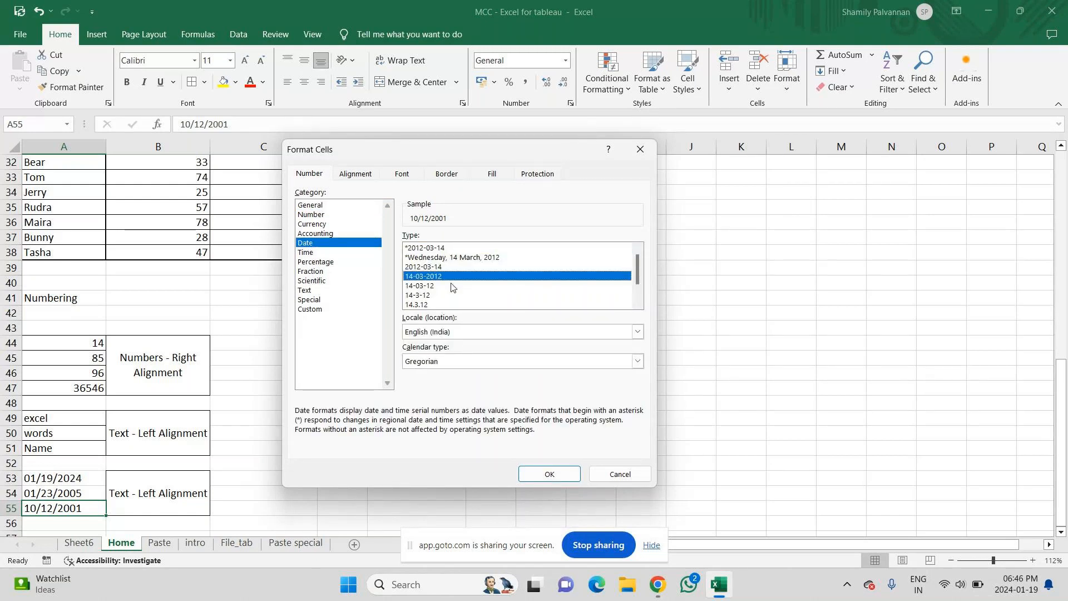
pyautogui.scroll(-1, 638, 307)
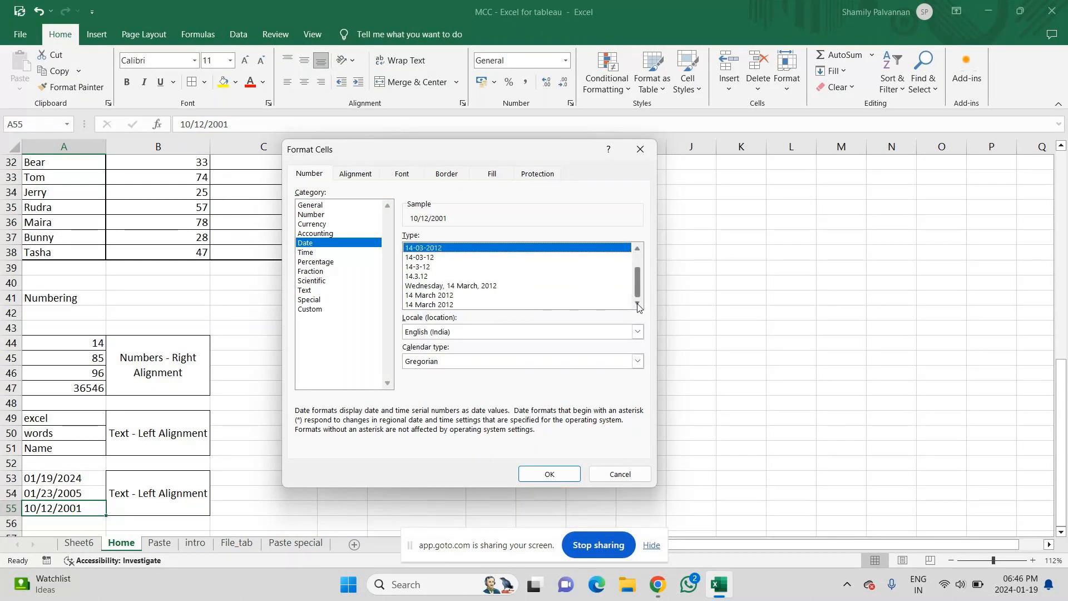
pyautogui.click(439, 304)
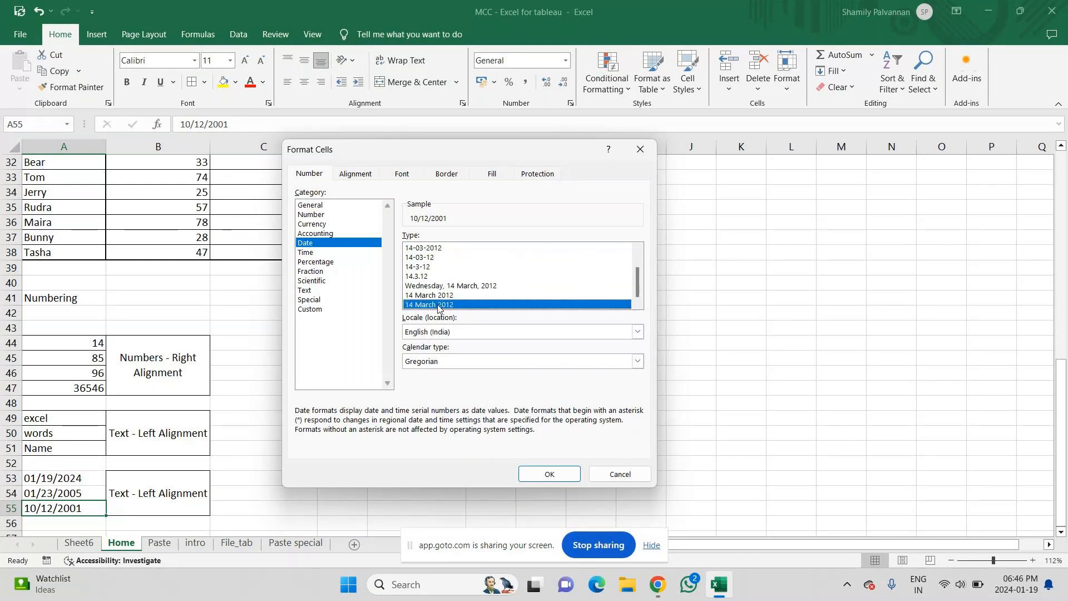
pyautogui.click(541, 473)
pyautogui.press('Return')
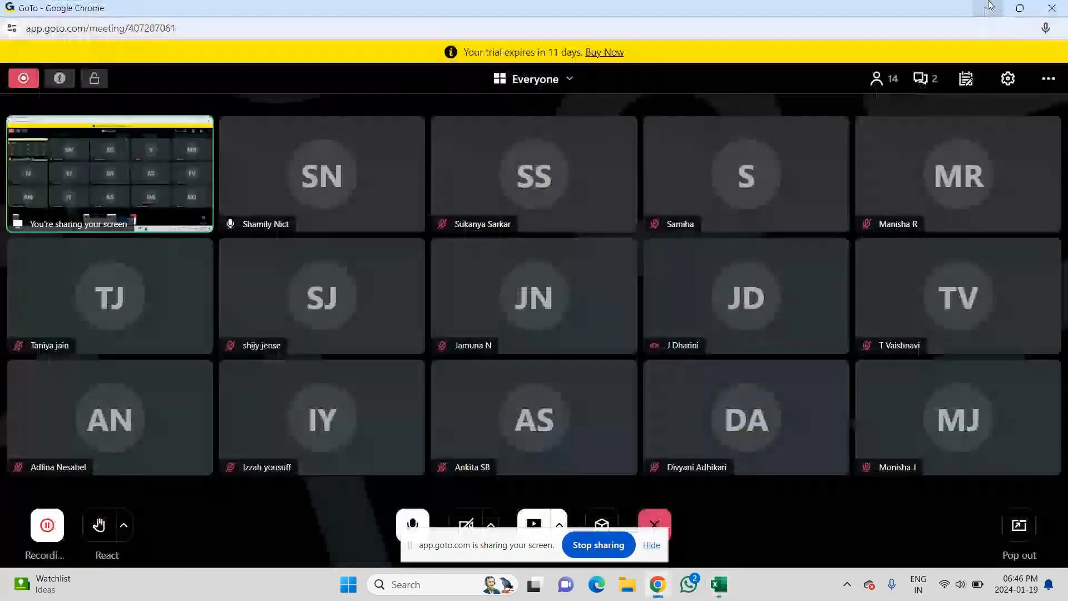
# - Minimise the open windows to reveal the desktop and refresh it repeatedly
pyautogui.click(989, 6)
pyautogui.click(989, 5)
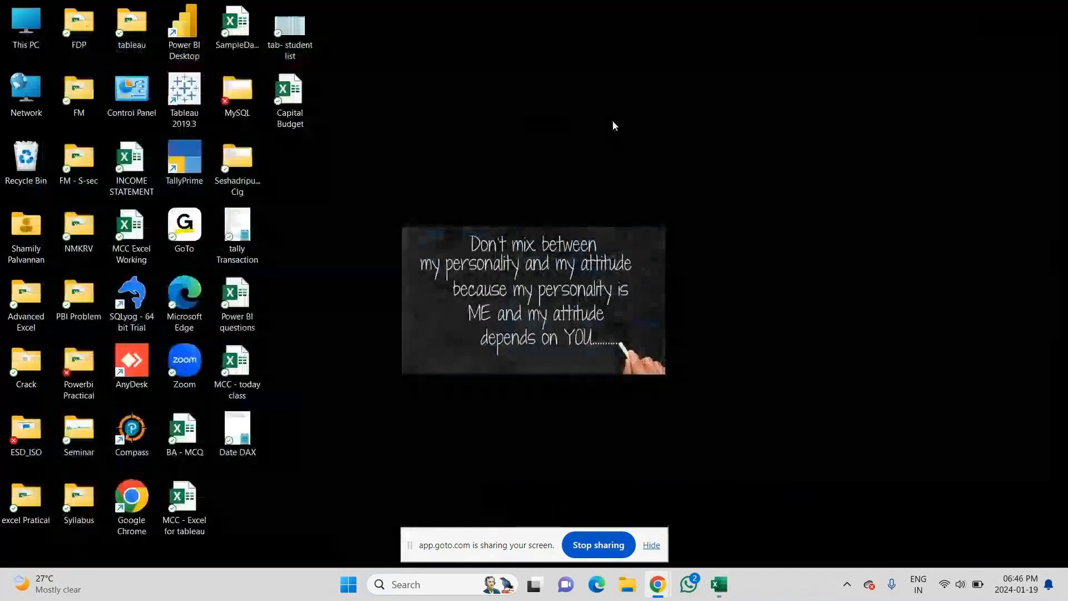
pyautogui.rightClick(611, 121)
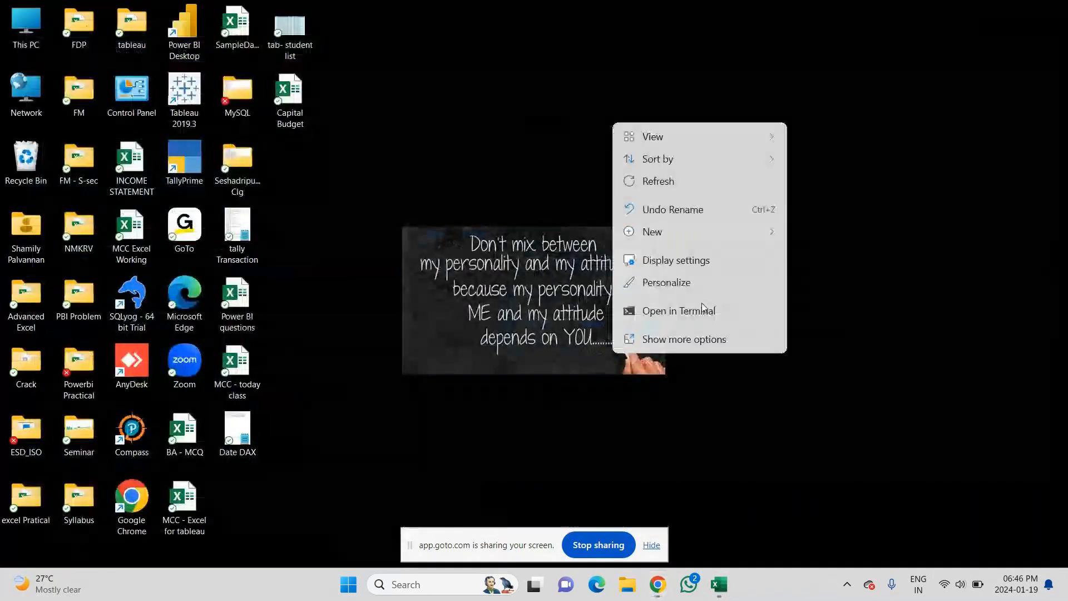
pyautogui.click(656, 182)
pyautogui.rightClick(655, 183)
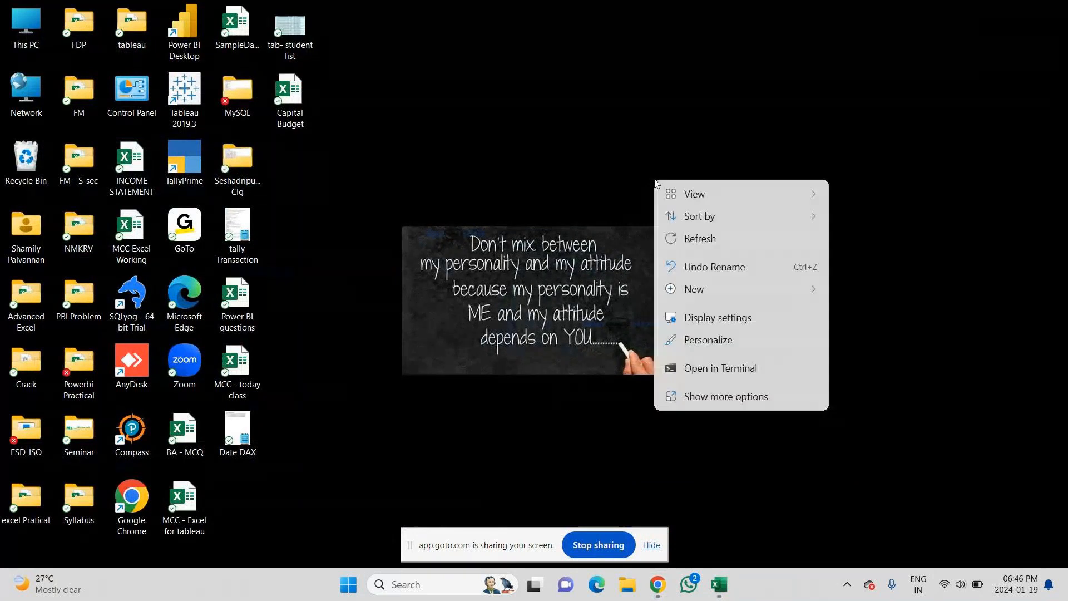
pyautogui.click(685, 239)
pyautogui.rightClick(692, 234)
pyautogui.click(740, 296)
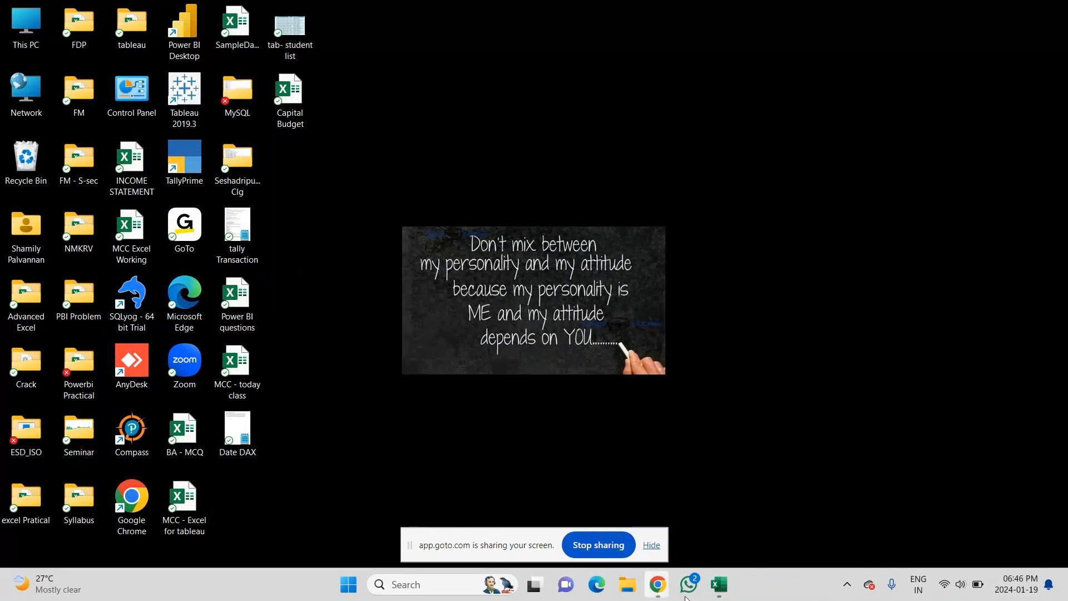
# - Return to the Excel workbook and replace the date in cell A54 with the formula =TODAY()
pyautogui.click(717, 594)
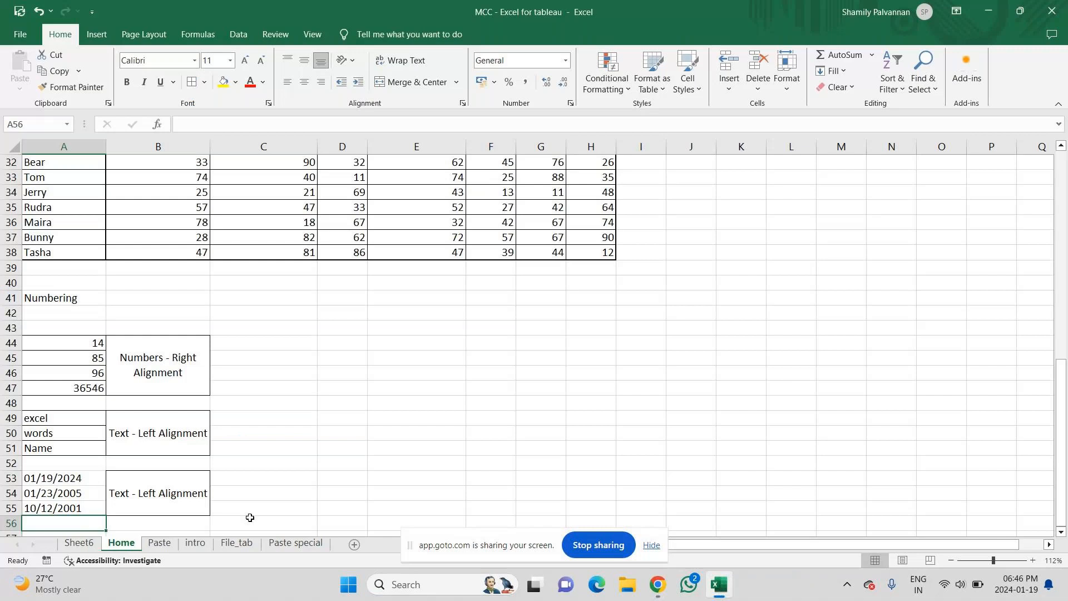
pyautogui.click(54, 490)
pyautogui.write('=t')
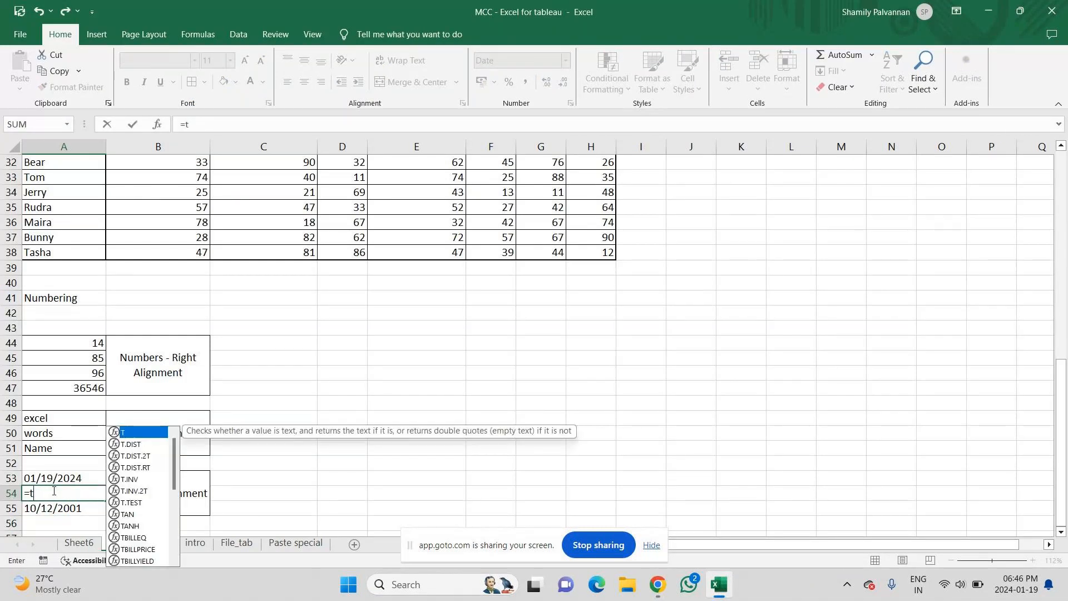
pyautogui.write('oday()')
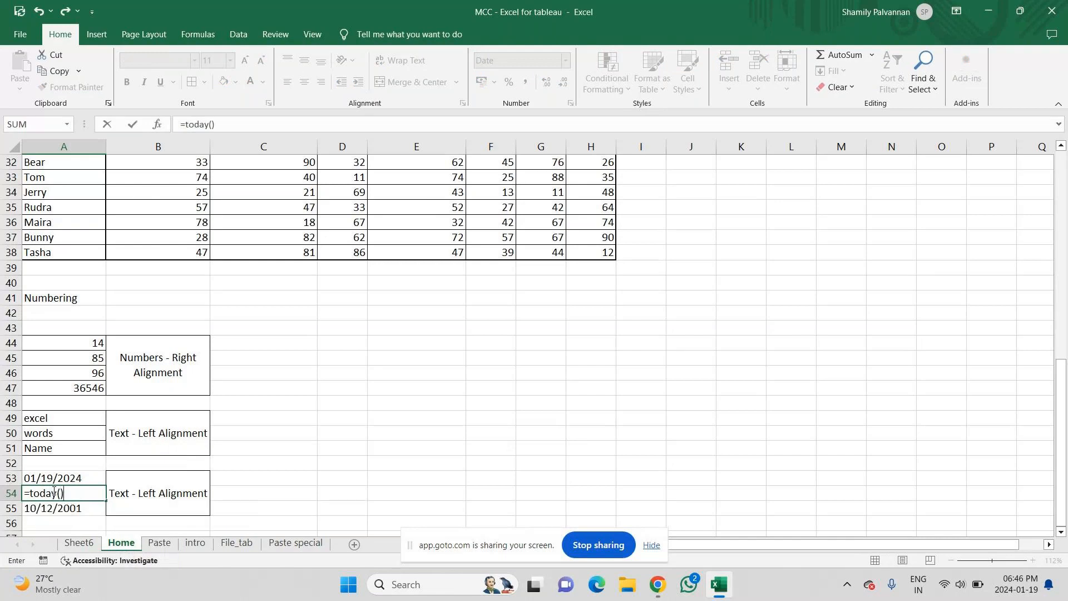
pyautogui.press('Return')
# - Format cell A54 as a Date using the second "14 March 2012" type
pyautogui.click(93, 494)
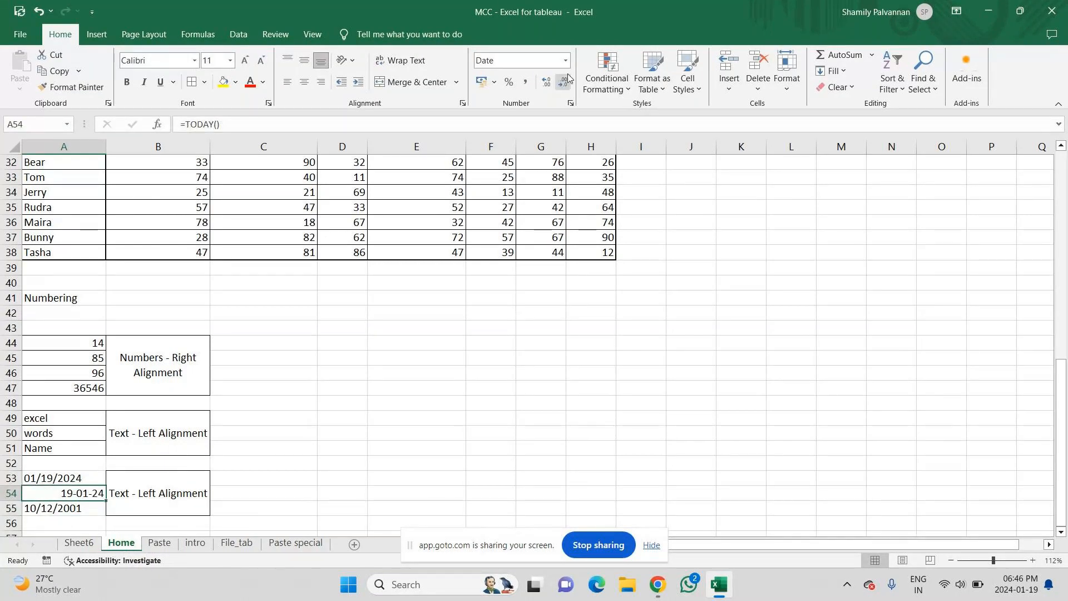
pyautogui.click(570, 103)
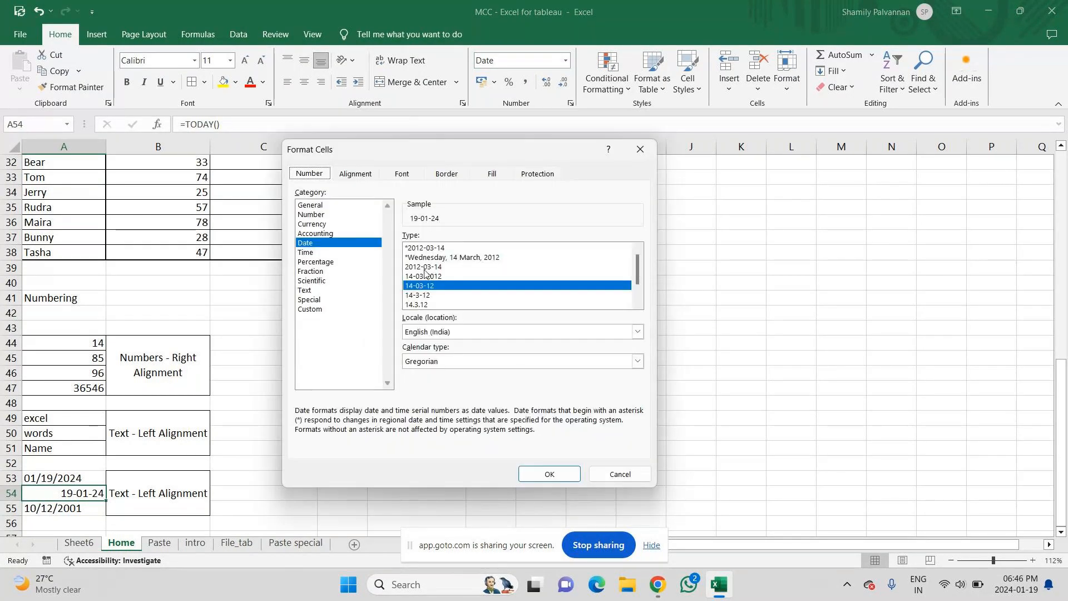
pyautogui.click(638, 303)
pyautogui.click(638, 303)
pyautogui.click(638, 304)
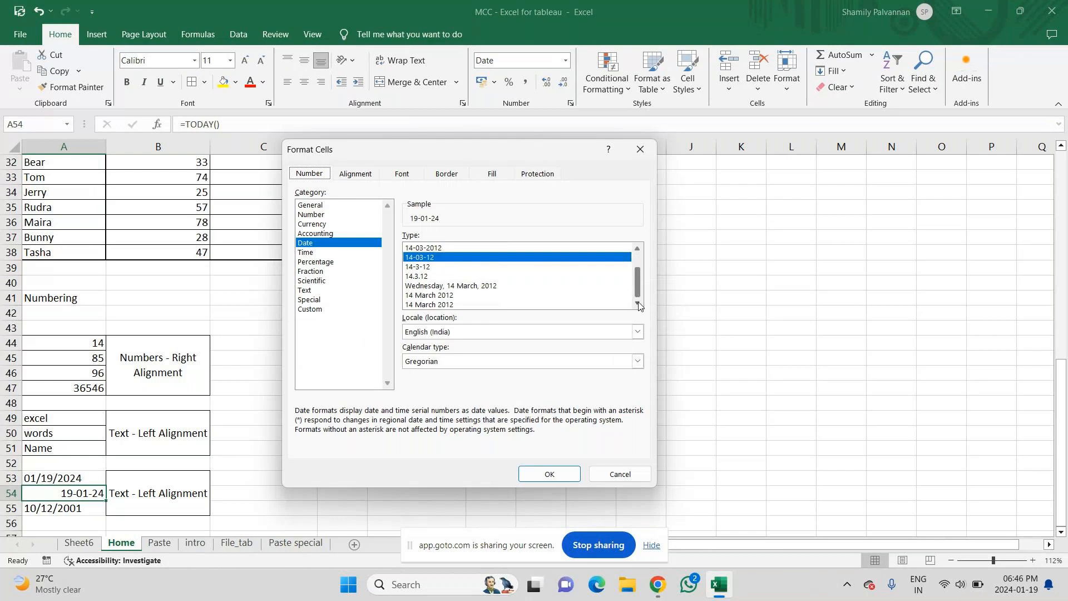
pyautogui.click(495, 305)
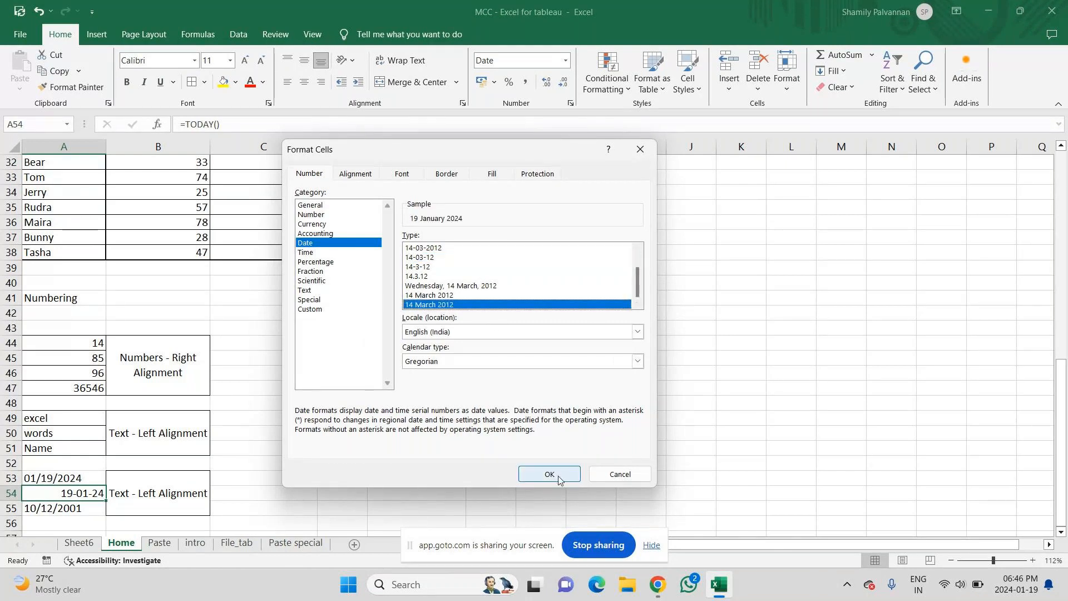
pyautogui.click(556, 474)
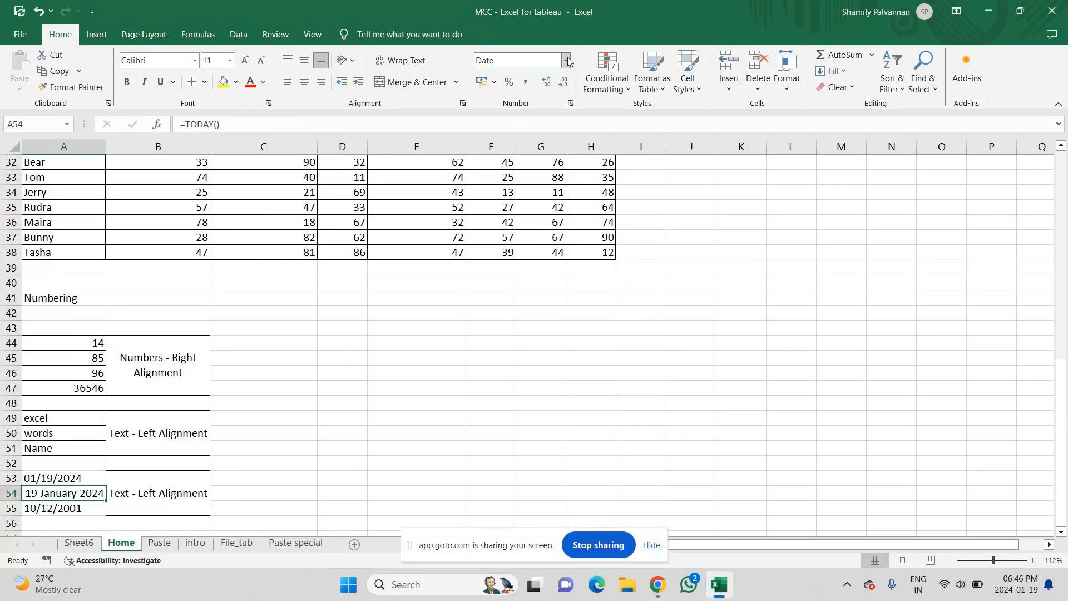
# - Switch the date format of cell A54 to the 14.3.12 type
pyautogui.click(571, 105)
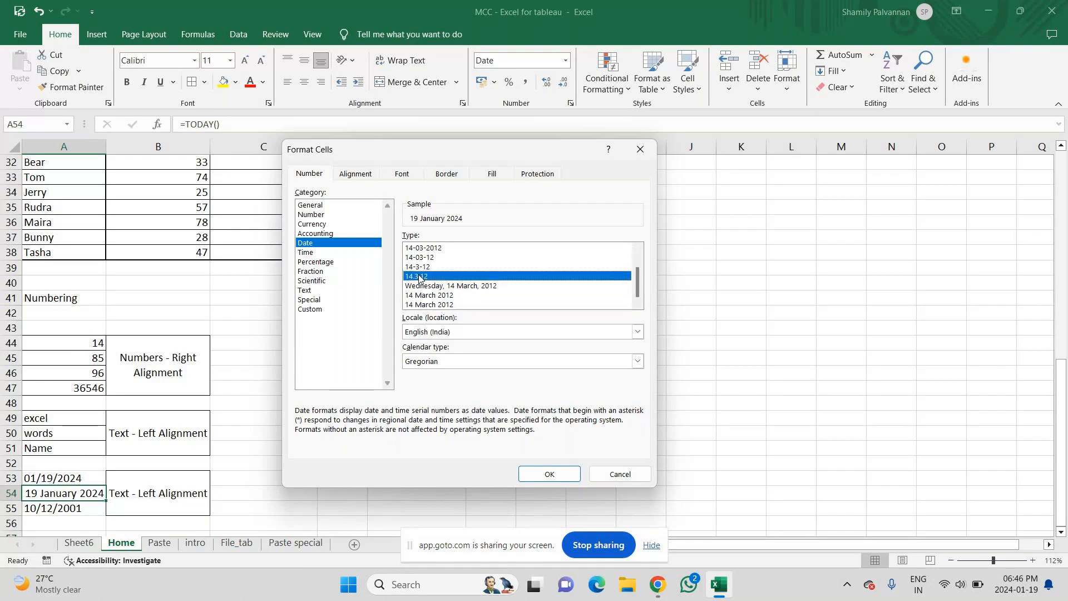
pyautogui.click(544, 474)
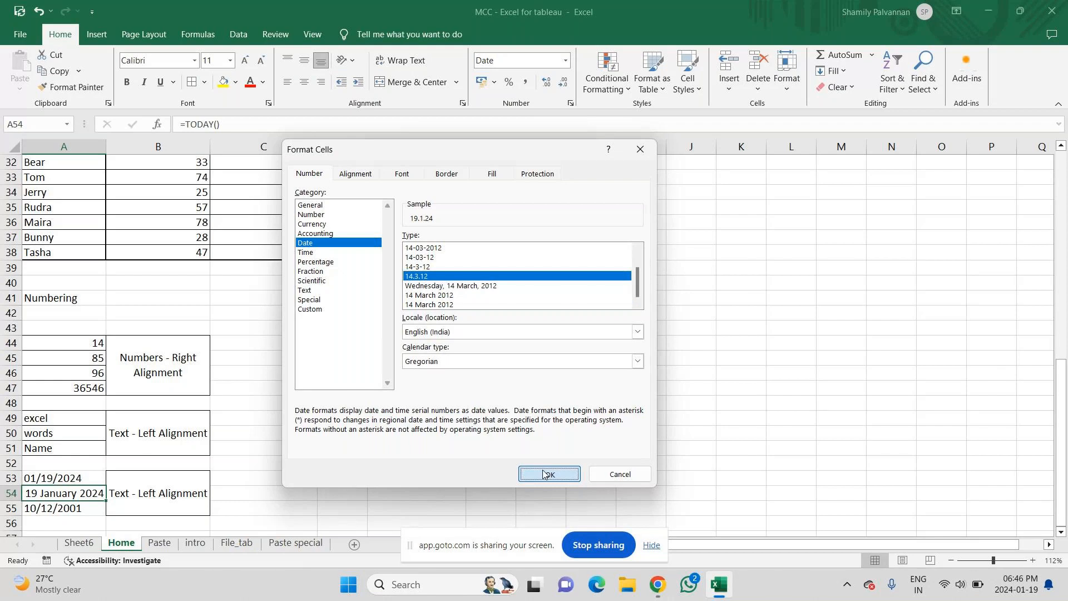
pyautogui.click(545, 473)
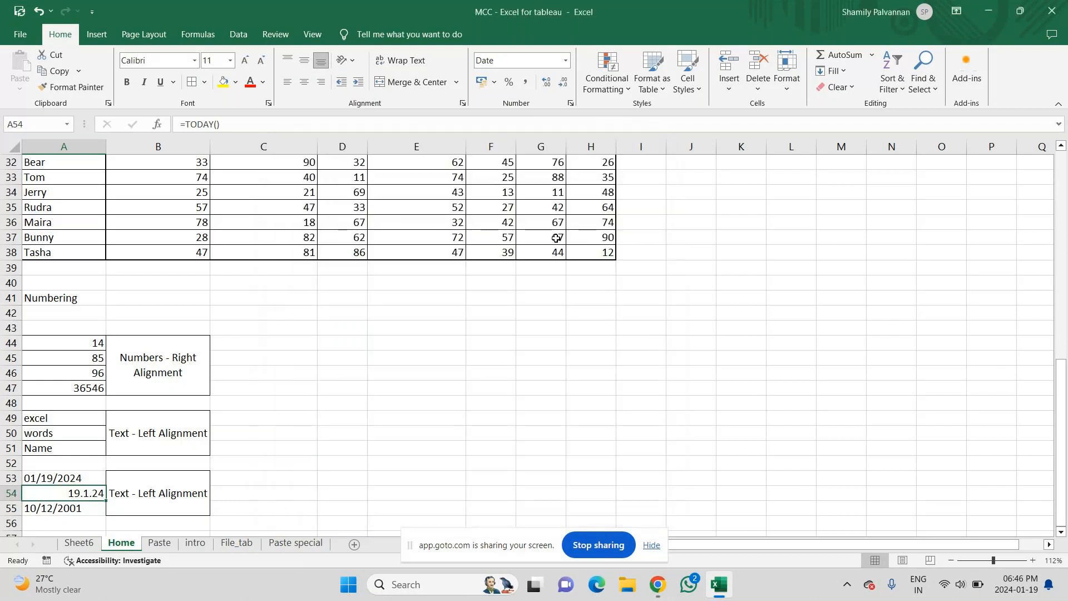
# - Apply the *2012-03-14 date type to cell A54
pyautogui.click(572, 103)
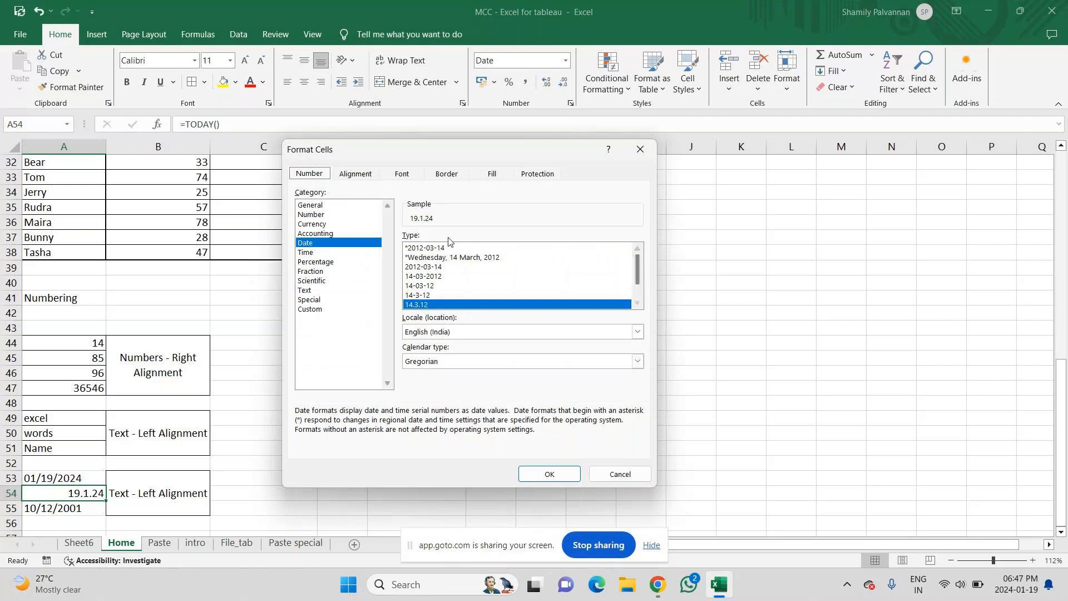
pyautogui.click(436, 247)
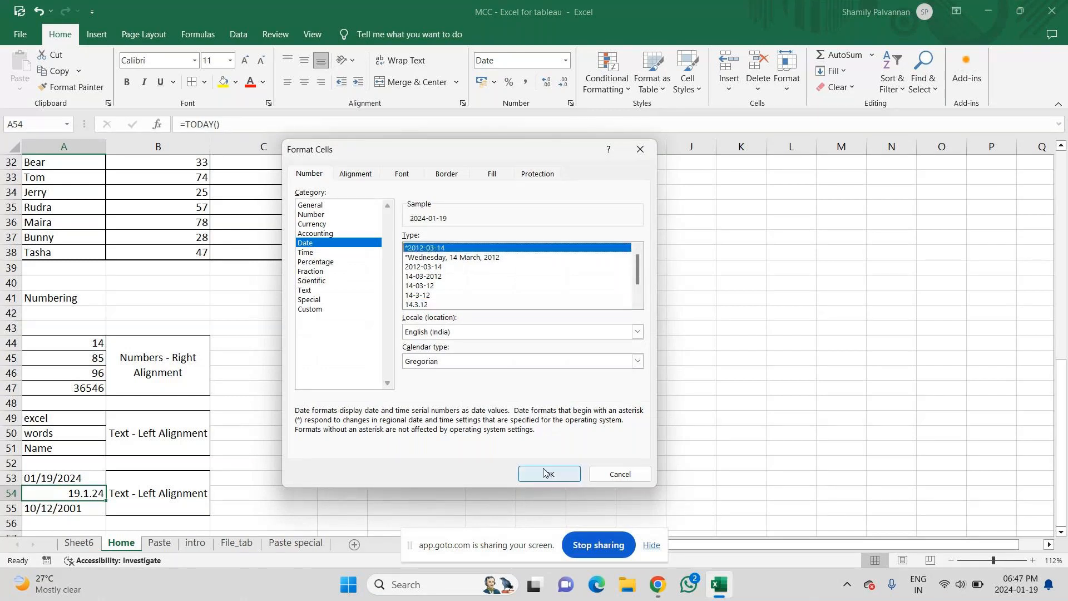
pyautogui.click(545, 478)
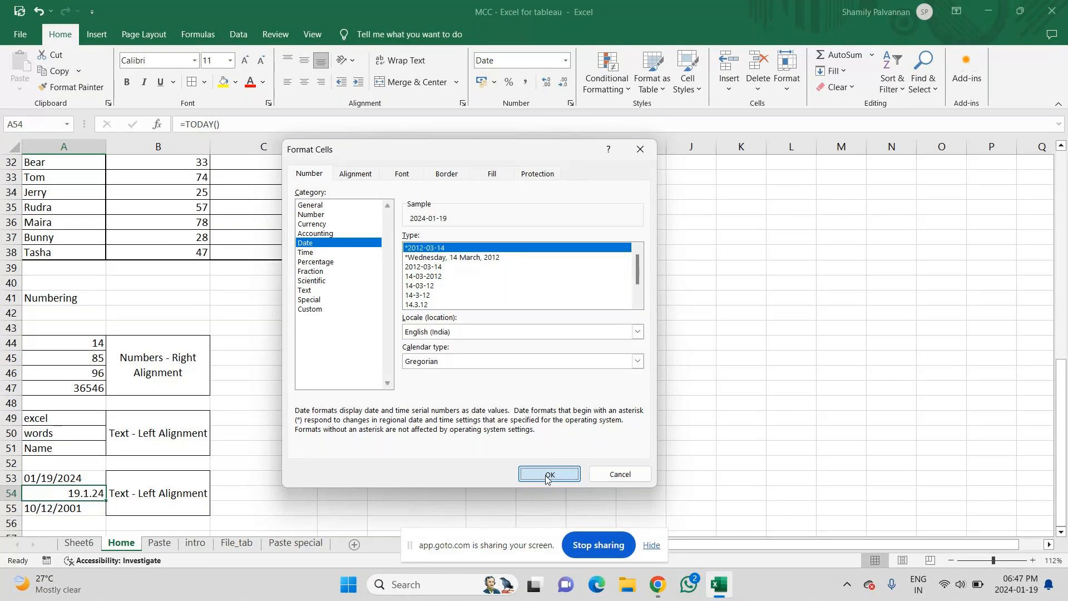
pyautogui.press('Return')
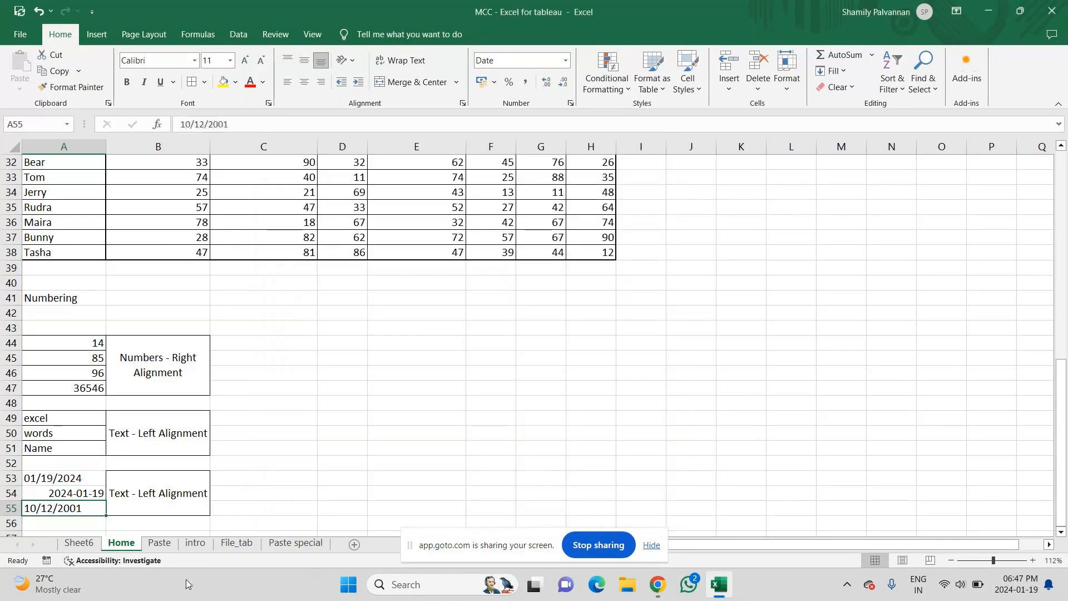
# - Left-align the date in cell A54 to match the dates above and below it
pyautogui.click(63, 492)
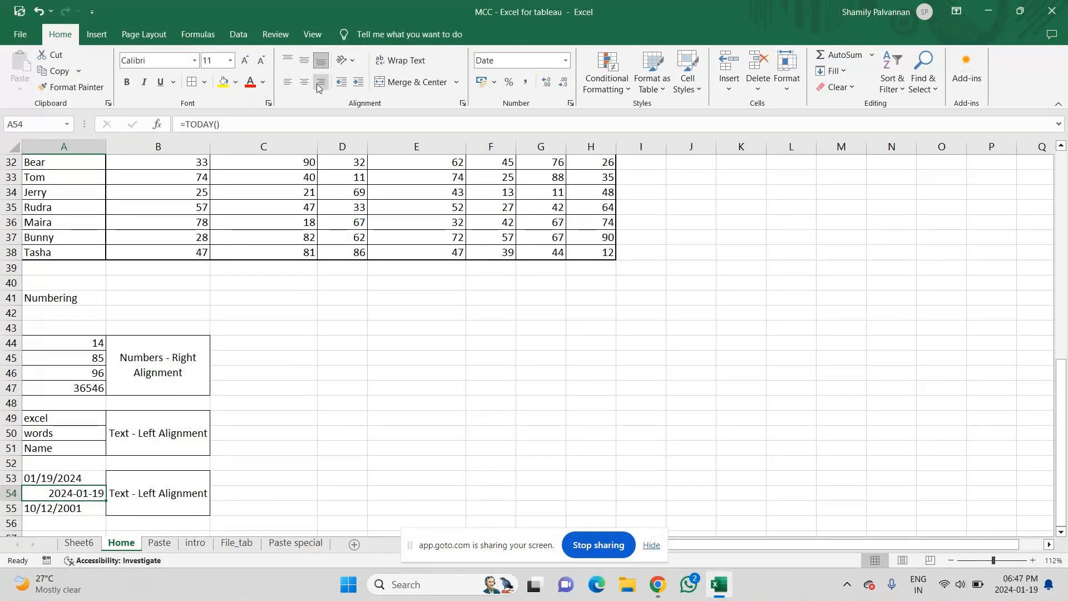
pyautogui.click(288, 84)
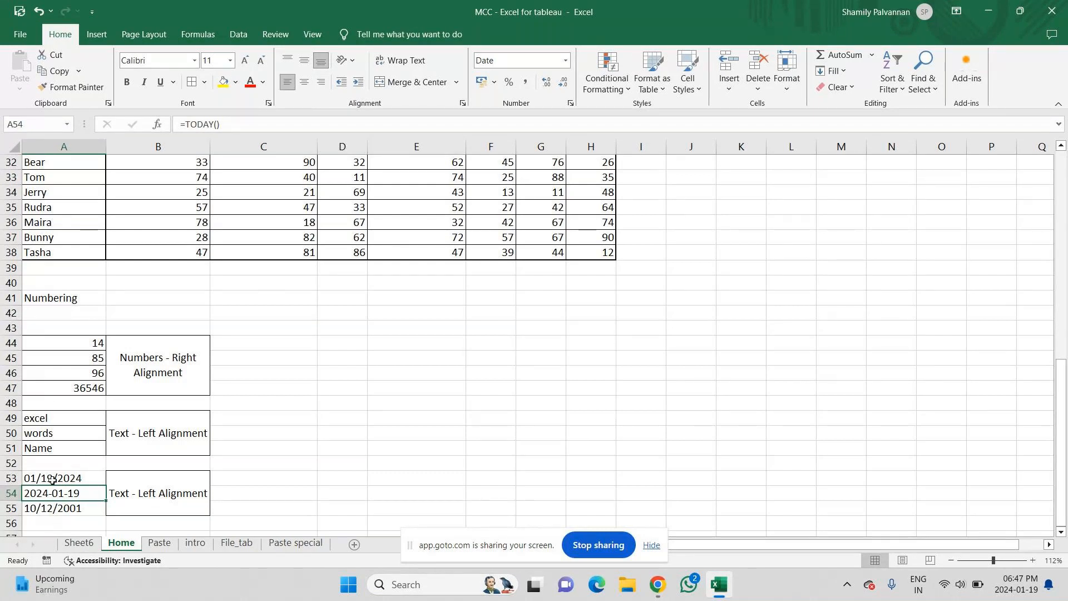
pyautogui.moveTo(52, 479); pyautogui.dragTo(57, 500)
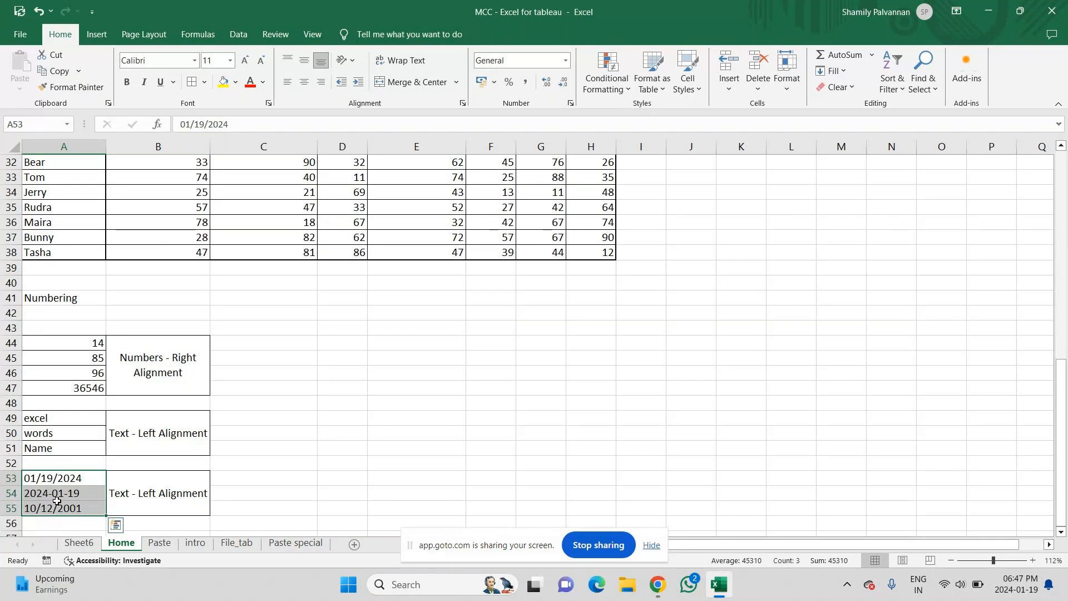
pyautogui.click(58, 495)
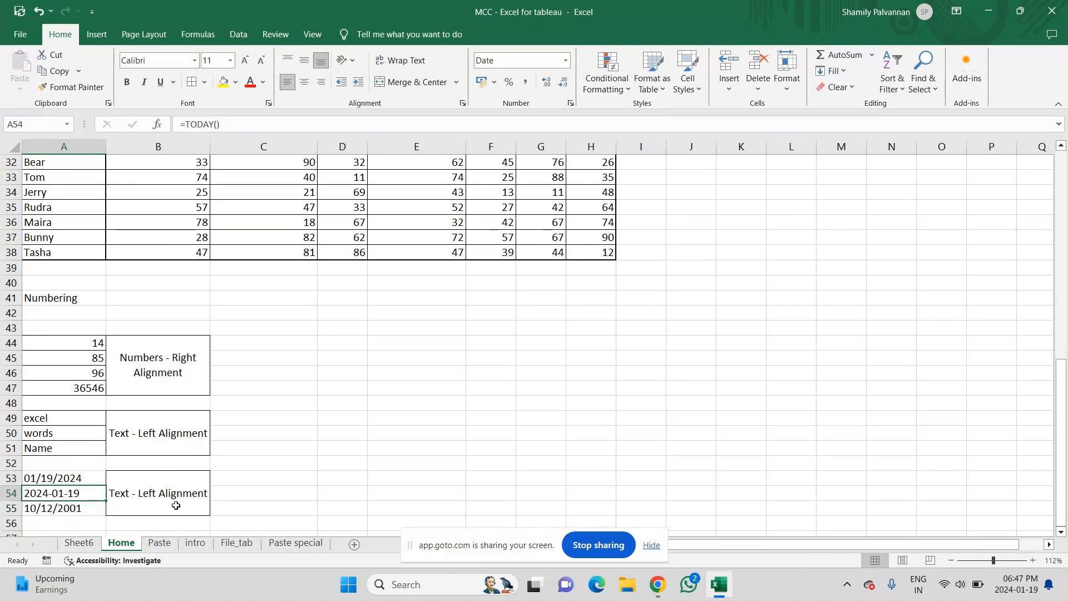
# - Select the three date cells A53:A55 and add borders to all of them
pyautogui.press('Down')
pyautogui.press('Down')
pyautogui.press('Down')
pyautogui.press('Down')
pyautogui.press('Down')
pyautogui.press('Down')
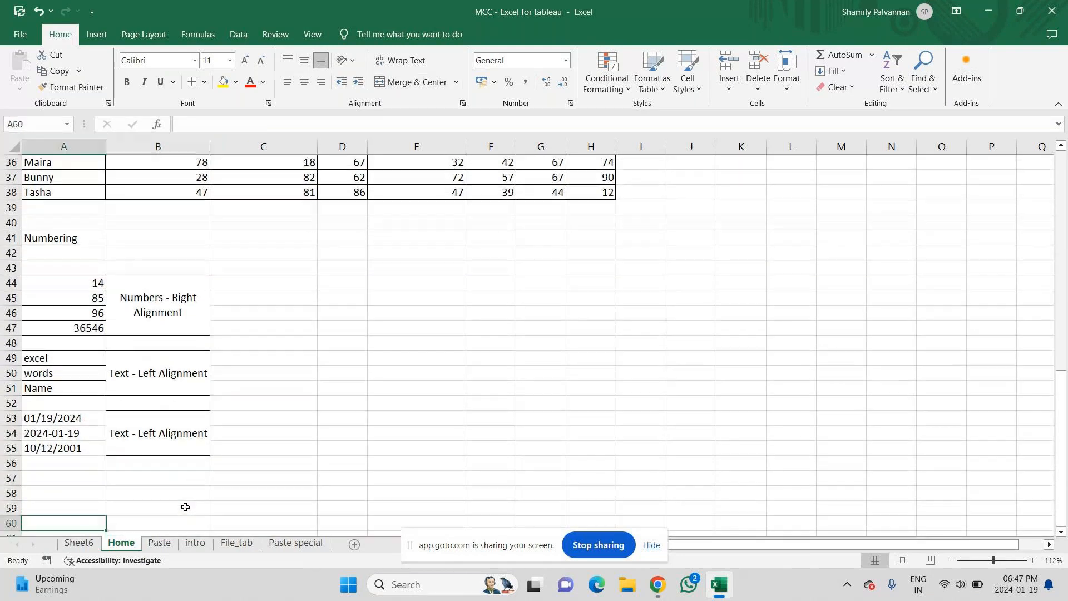
pyautogui.press('Up')
pyautogui.press('Up')
pyautogui.press('Up')
pyautogui.press('Up')
pyautogui.press('Up')
pyautogui.press('Up')
pyautogui.press('Up')
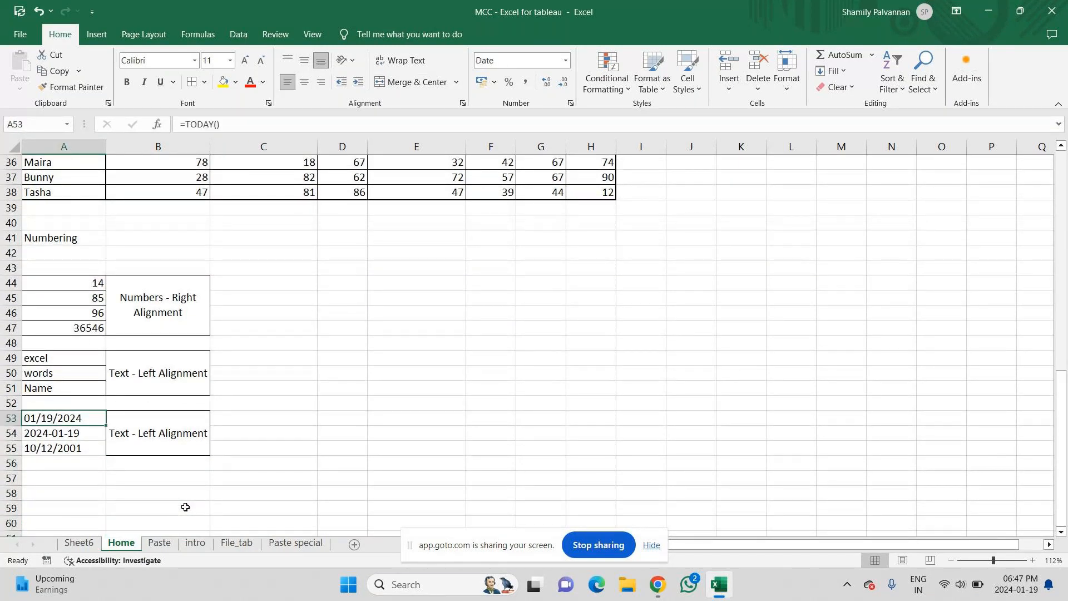
pyautogui.hotkey('shift', 'Down')
pyautogui.hotkey('shift', 'Down')
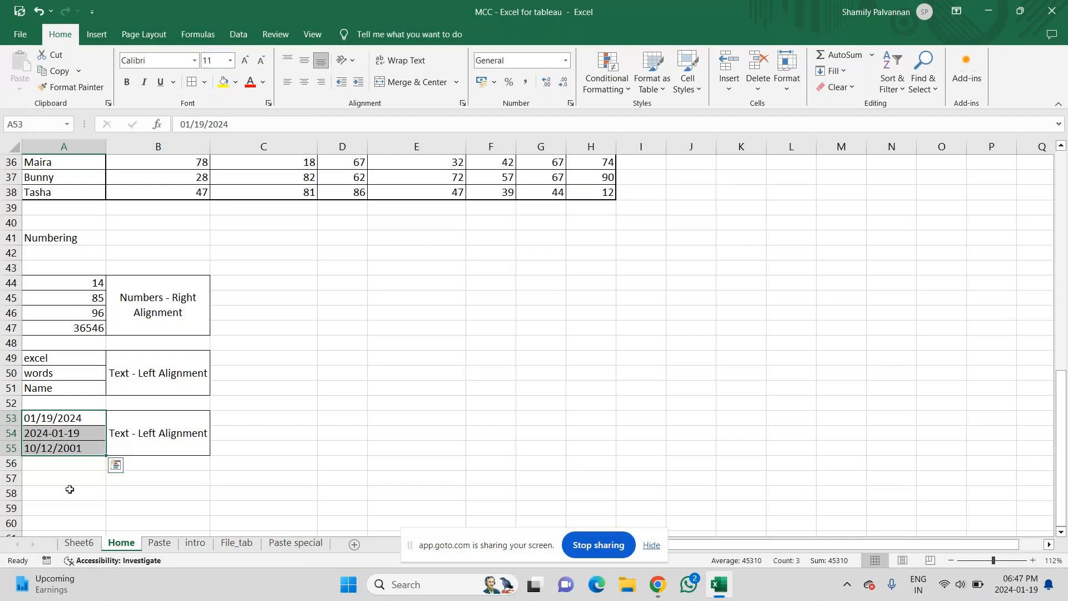
# - Enter the mixed text-and-number code AS-2023-78625 in cell A58
pyautogui.click(66, 488)
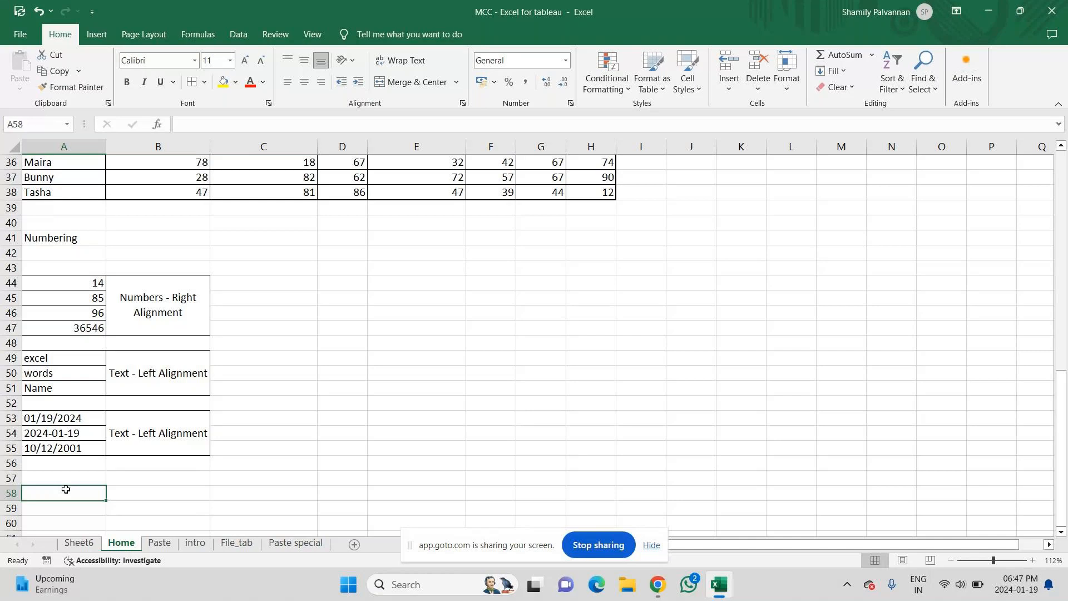
pyautogui.write('AS')
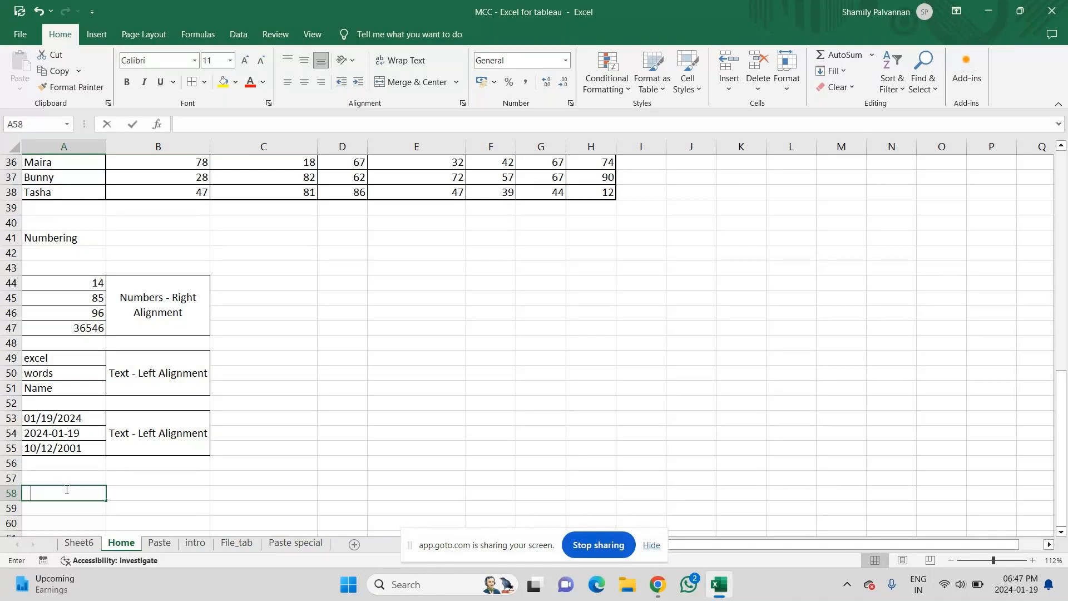
pyautogui.write('-2023')
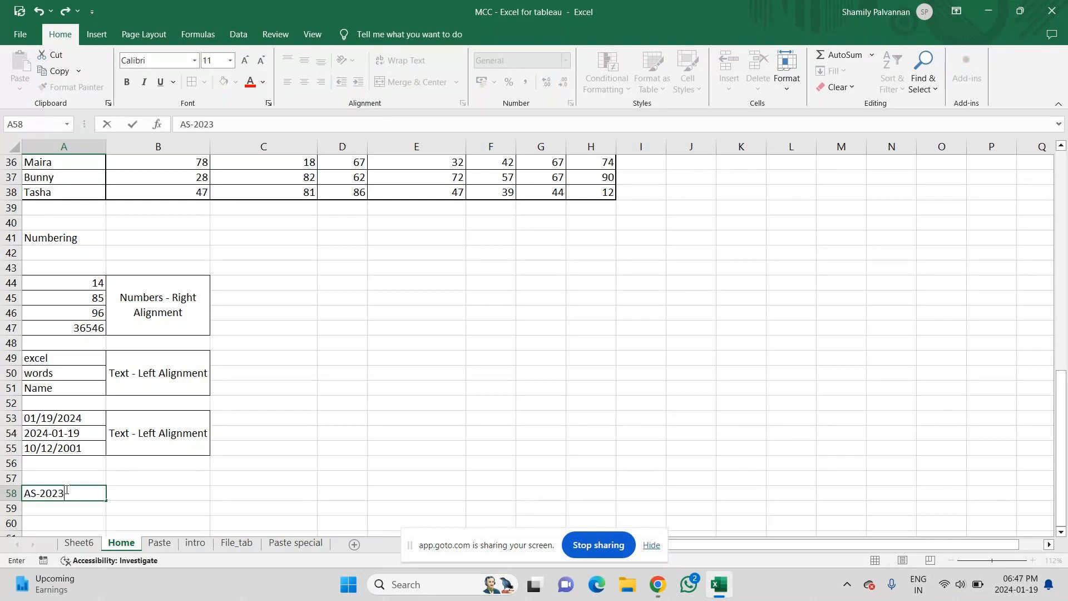
pyautogui.write('-78625')
pyautogui.press('Return')
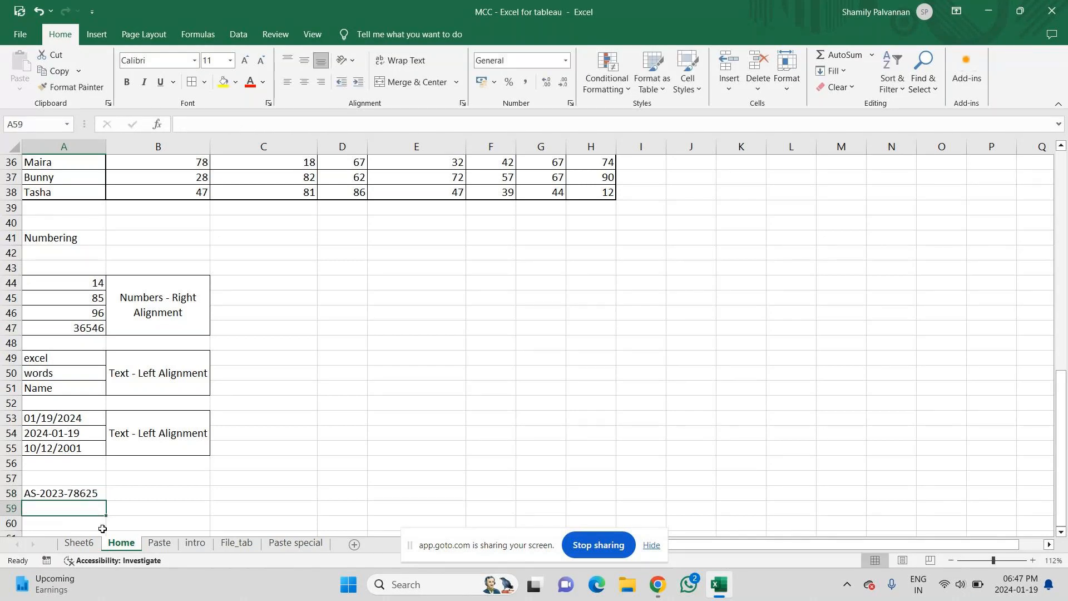
# - Shorten the code in cell A58 to AS-2023-785 and reselect the cell
pyautogui.click(92, 493)
pyautogui.doubleClick(92, 493)
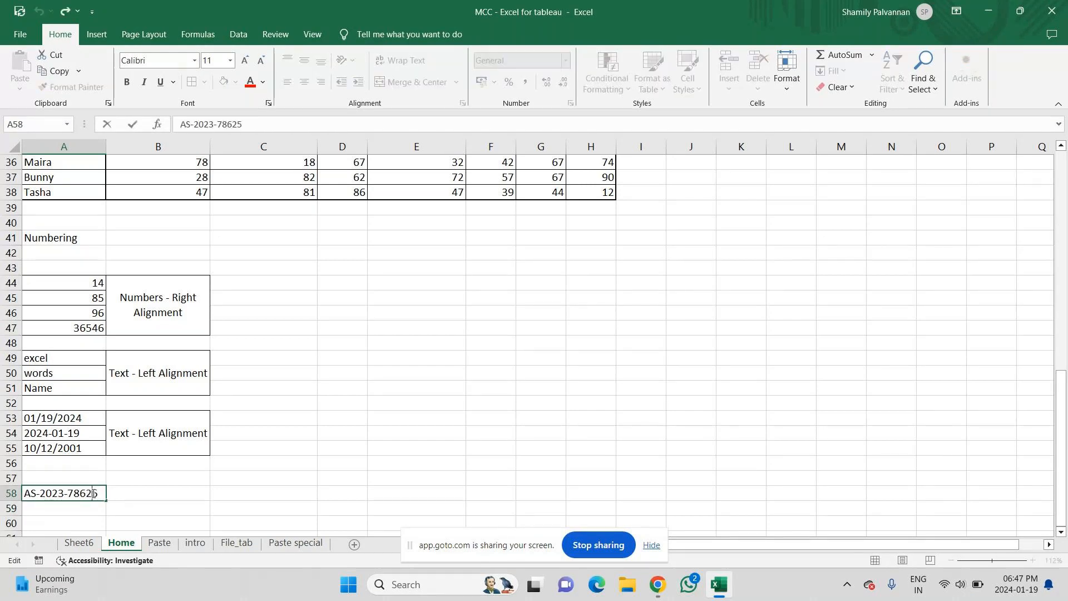
pyautogui.press('BackSpace')
pyautogui.press('BackSpace')
pyautogui.press('Return')
pyautogui.click(144, 494)
pyautogui.click(69, 497)
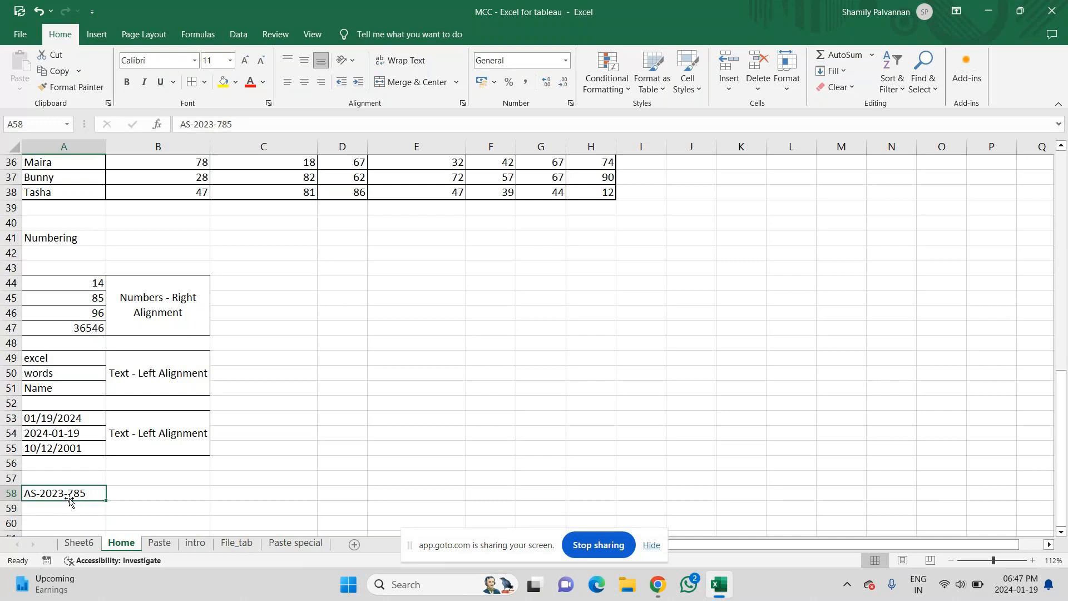
# - Select the text examples in A49:A51 for comparison, and enter 74-TEXT in cell A59
pyautogui.click(61, 506)
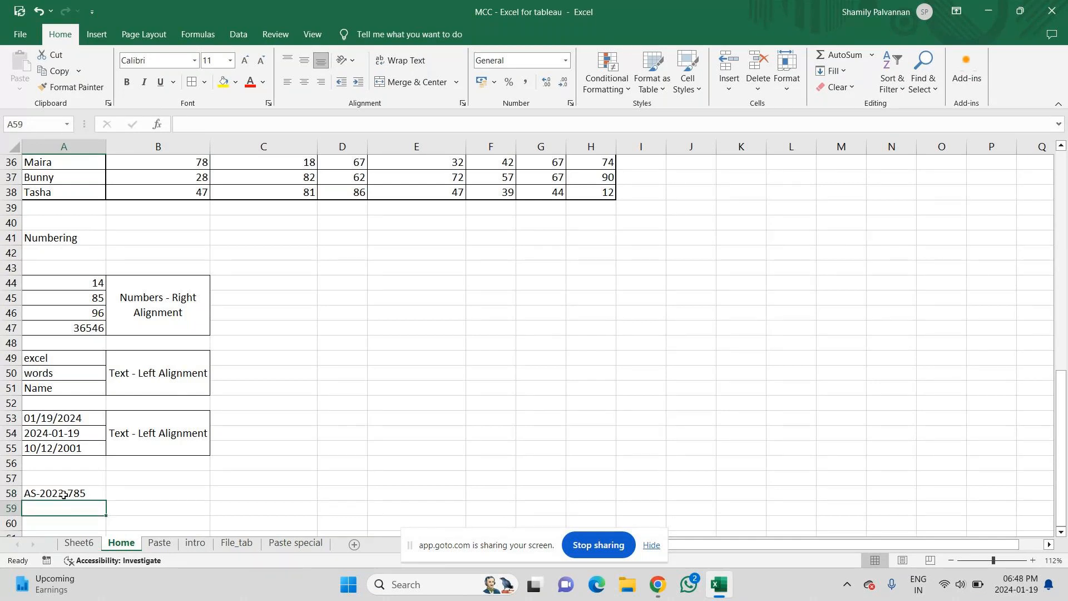
pyautogui.moveTo(65, 360); pyautogui.dragTo(64, 396)
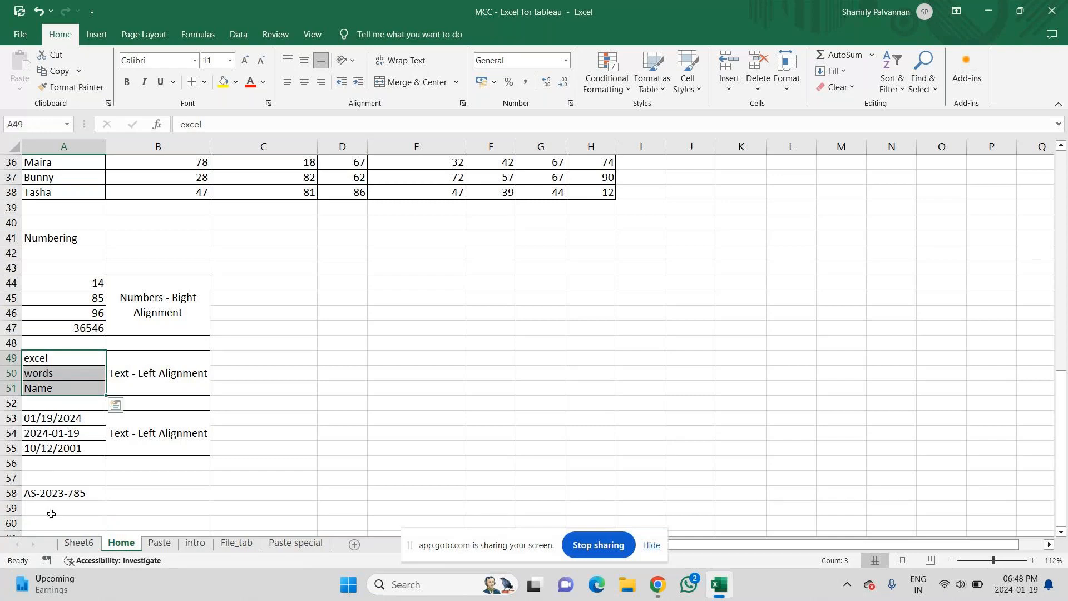
pyautogui.click(51, 513)
pyautogui.write('74')
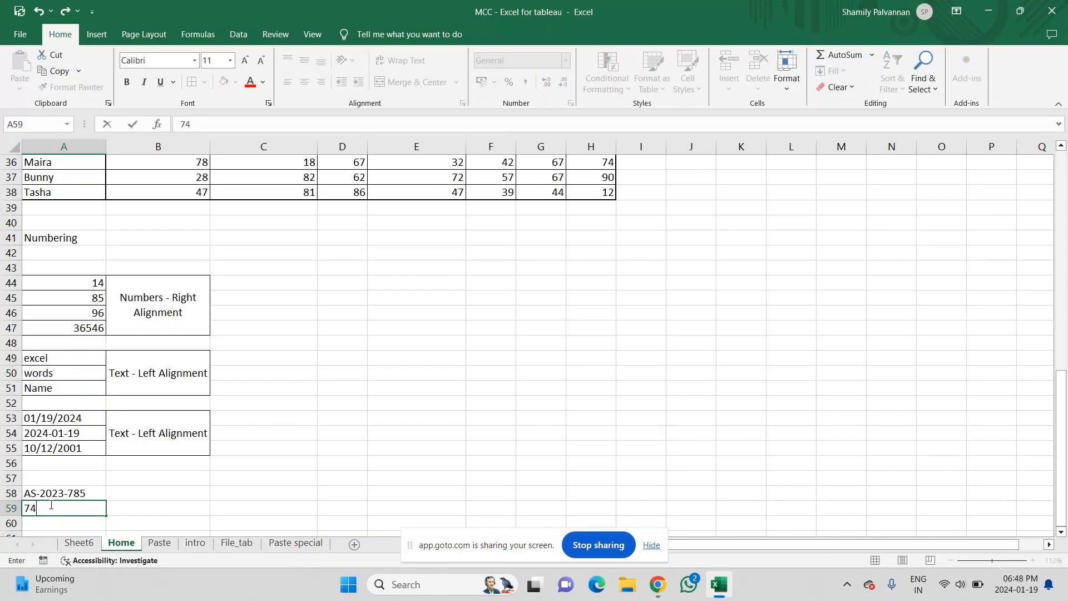
pyautogui.write('-TEXT-')
pyautogui.press('BackSpace')
pyautogui.press('Return')
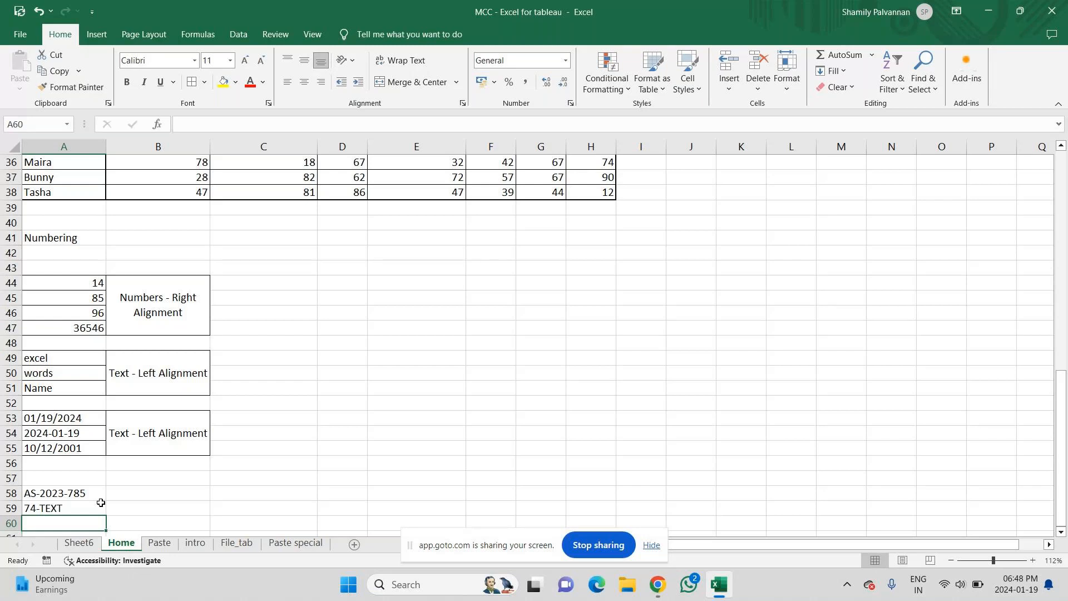
# - Enter the symbols #### in cell A60 and reselect that cell
pyautogui.write('####')
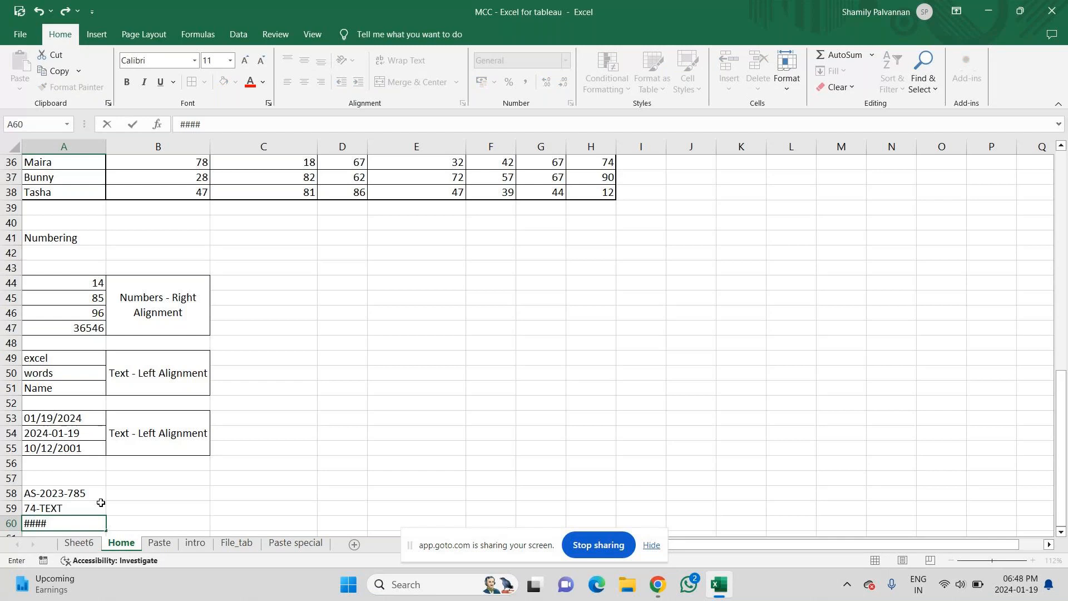
pyautogui.press('Return')
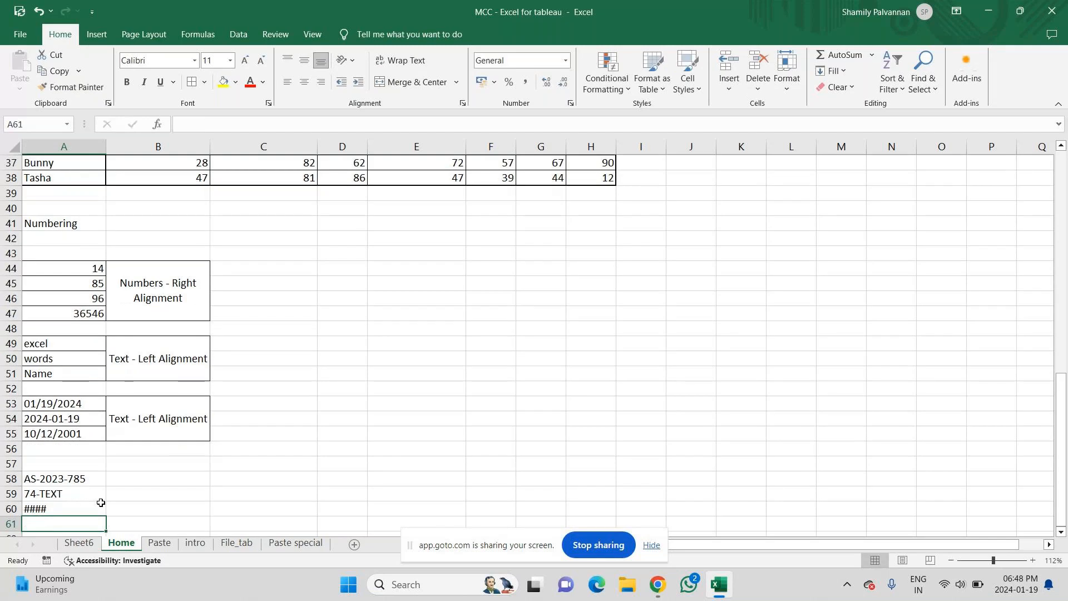
pyautogui.click(101, 503)
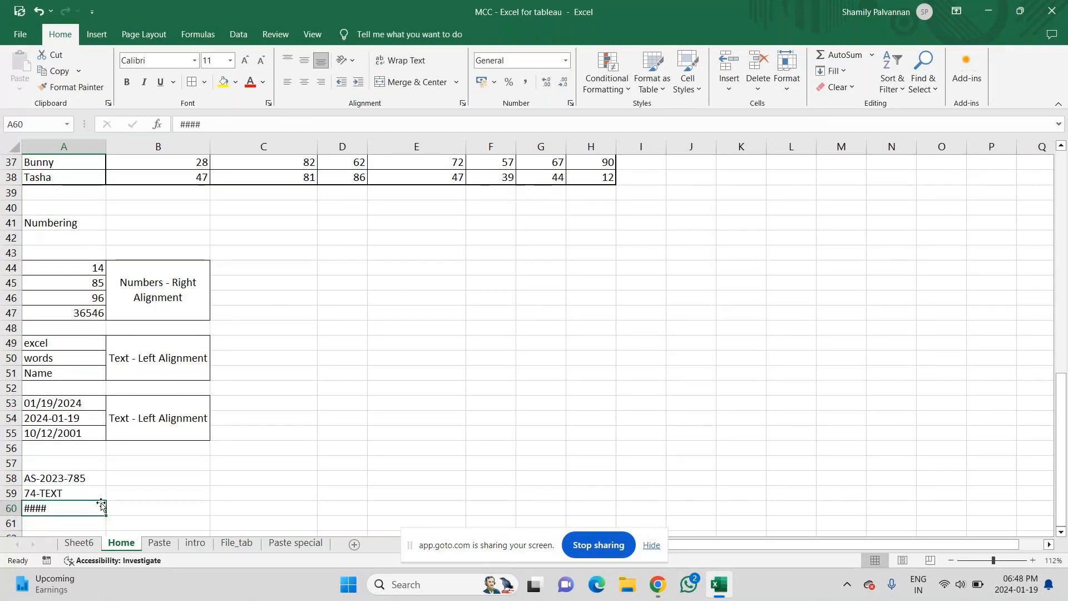
# - Replace the symbols in cell A60 with % and select the mixed-entry block A58:B60
pyautogui.write('%')
pyautogui.press('Return')
pyautogui.press('Up')
pyautogui.press('Up')
pyautogui.press('Up')
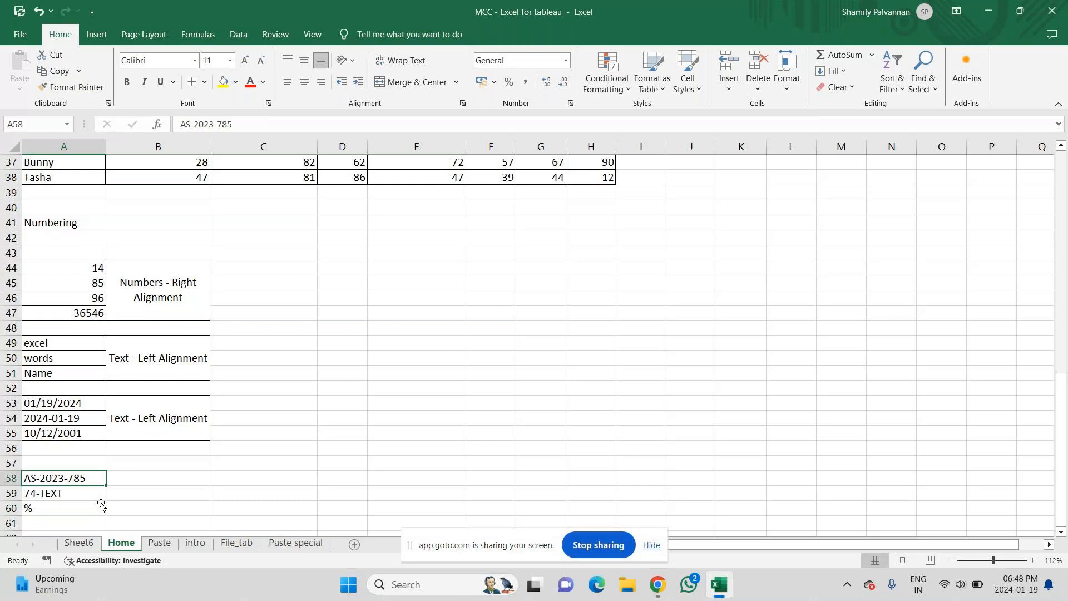
pyautogui.keyDown('shift'); pyautogui.click(100, 504); pyautogui.keyUp('shift')
pyautogui.hotkey('shift', 'Right')
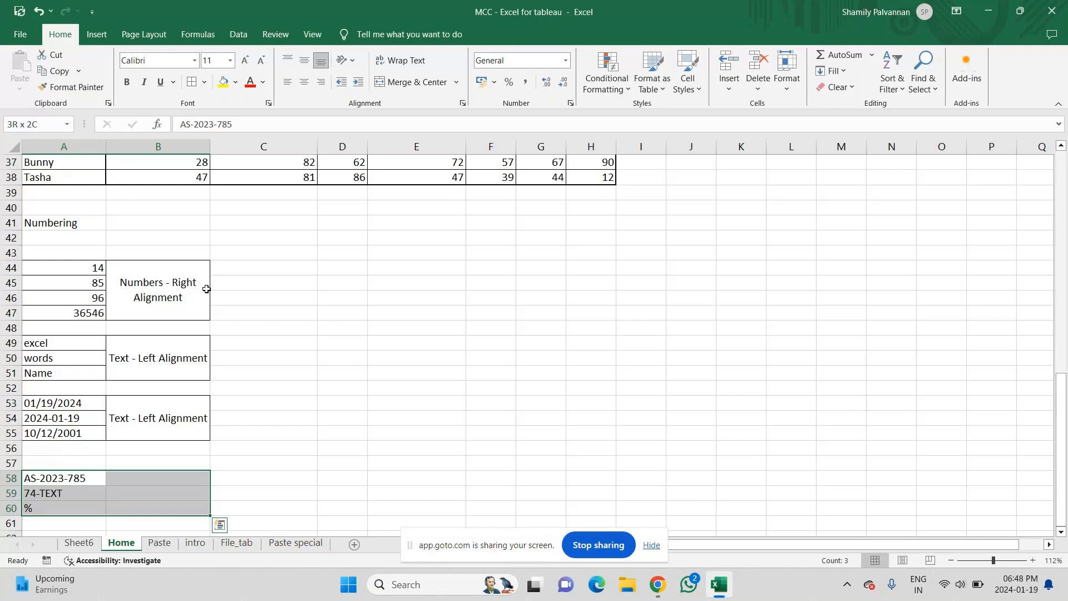
# - Copy the merged label "Text - Left Alignment" from the text example and paste it at B58 beside the mixed entries
pyautogui.click(167, 362)
pyautogui.hotkey('ctrl', 'c')
pyautogui.press('Down')
pyautogui.press('Down')
pyautogui.press('Down')
pyautogui.press('Down')
pyautogui.press('Down')
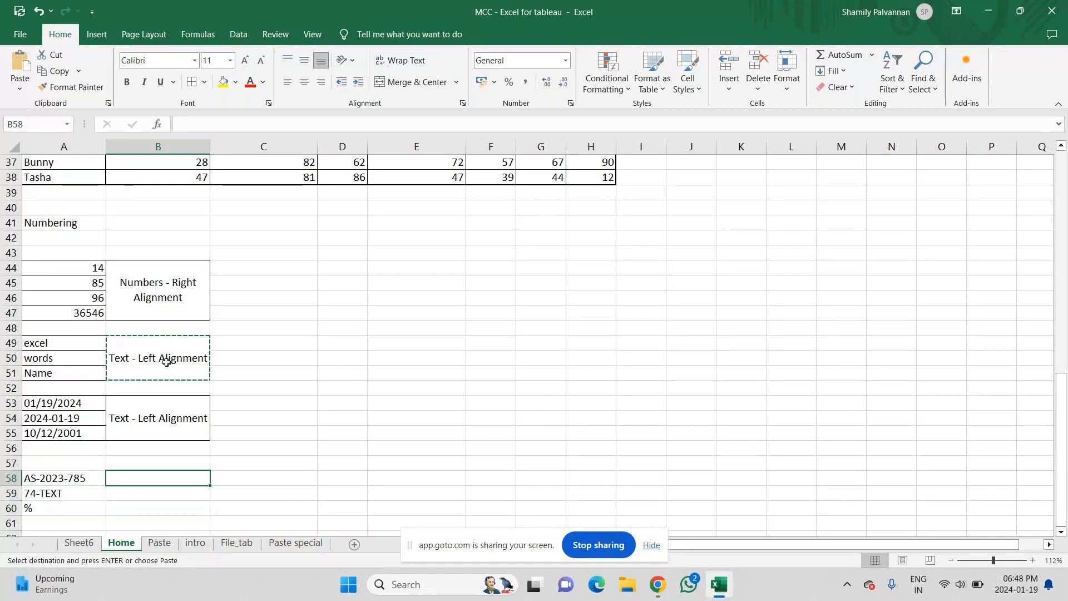
pyautogui.hotkey('ctrl', 'v')
# - Apply all borders to the mixed-entry block A58:B60 and deselect it
pyautogui.press('alt')
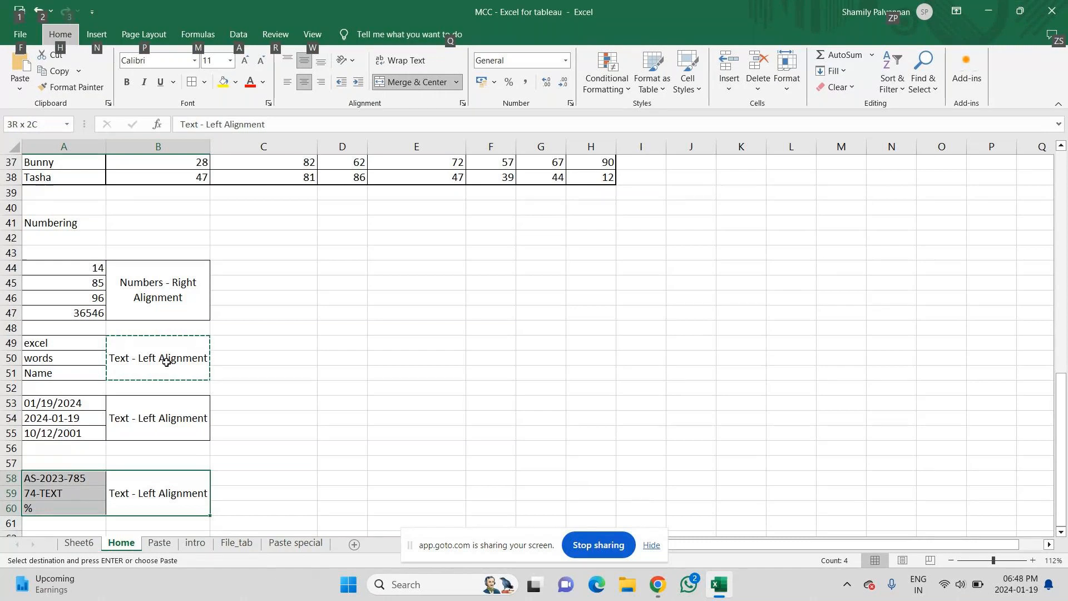
pyautogui.press('h')
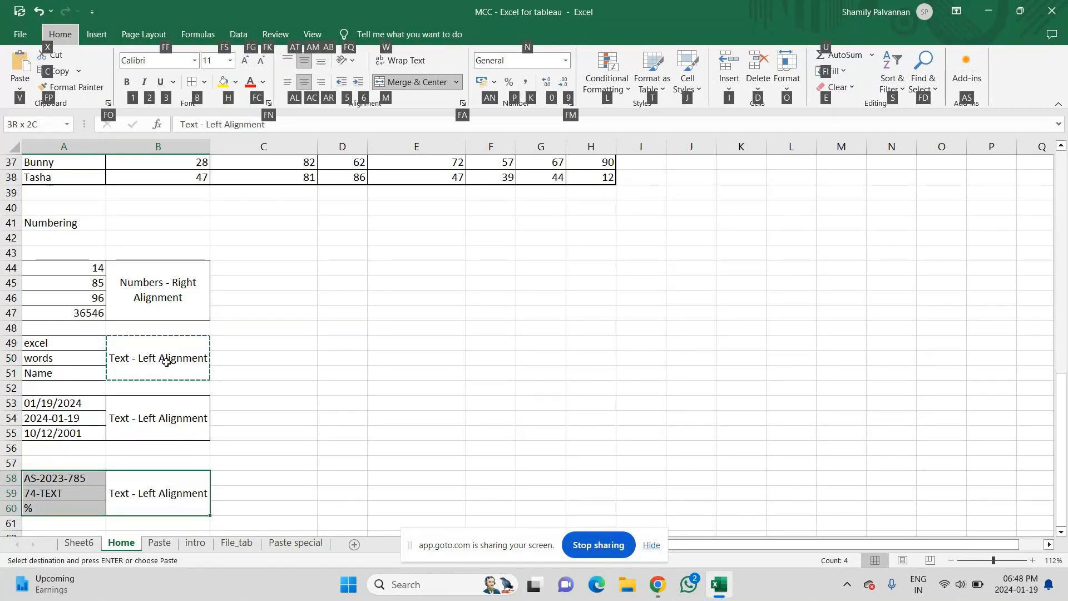
pyautogui.press('b')
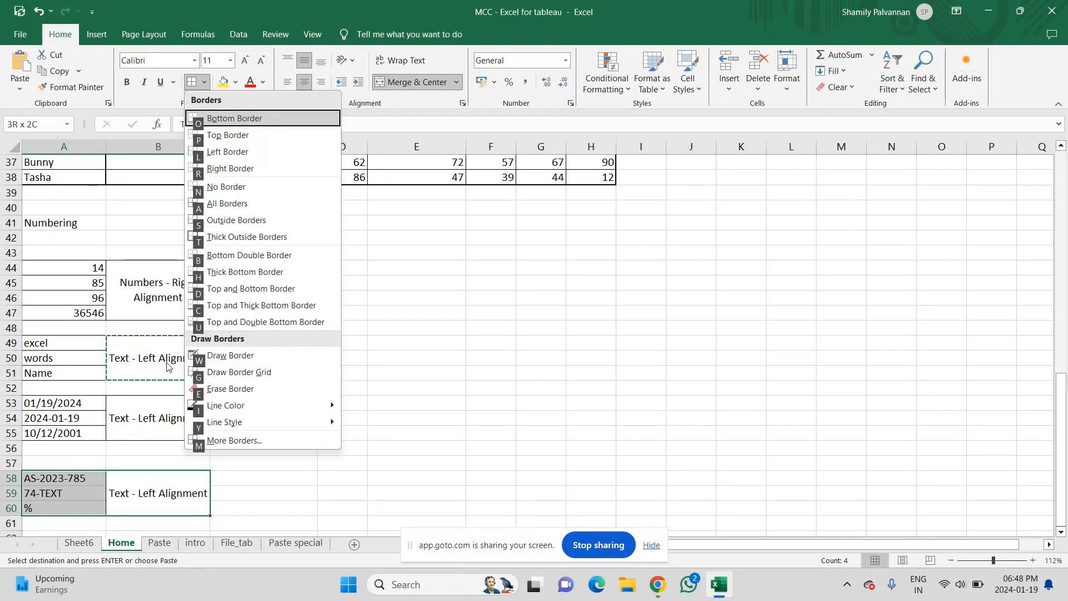
pyautogui.press('a')
pyautogui.click(342, 418)
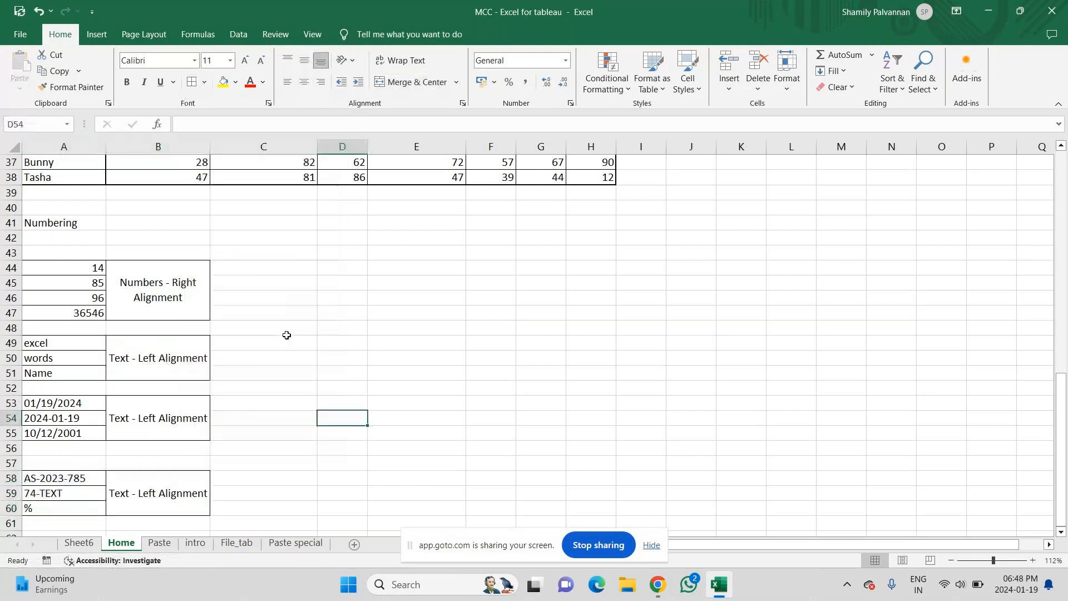
# - Compare the example values in A44:A60, ending on the date block A53:B55
pyautogui.click(75, 273)
pyautogui.moveTo(75, 273); pyautogui.dragTo(50, 508)
pyautogui.click(136, 417)
pyautogui.moveTo(135, 417); pyautogui.dragTo(83, 420)
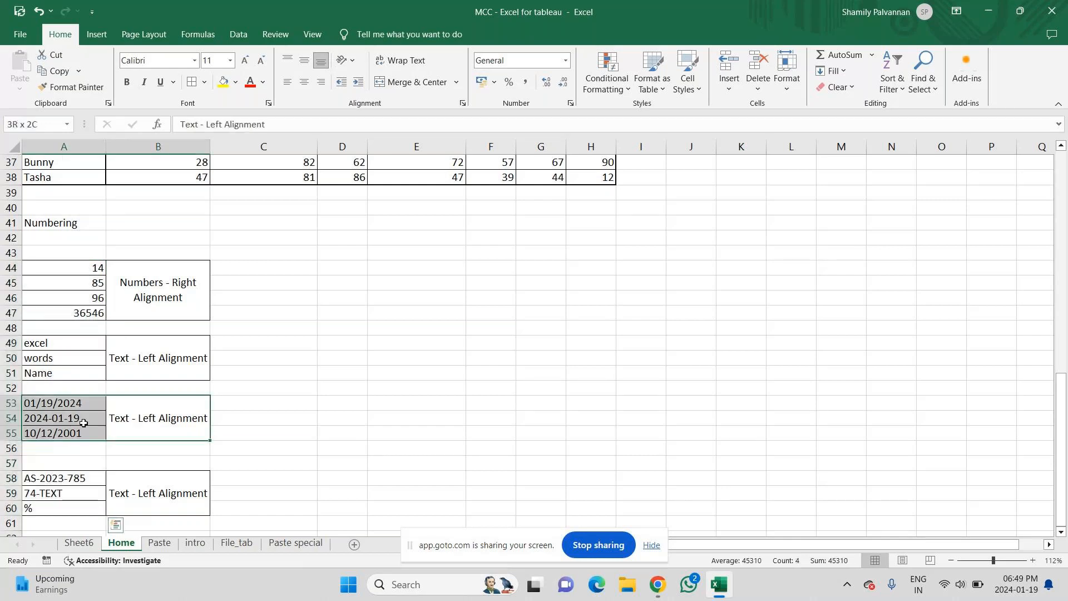
pyautogui.click(83, 422)
# - Replace the typed date in cell A53 with the formula =now()
pyautogui.click(66, 406)
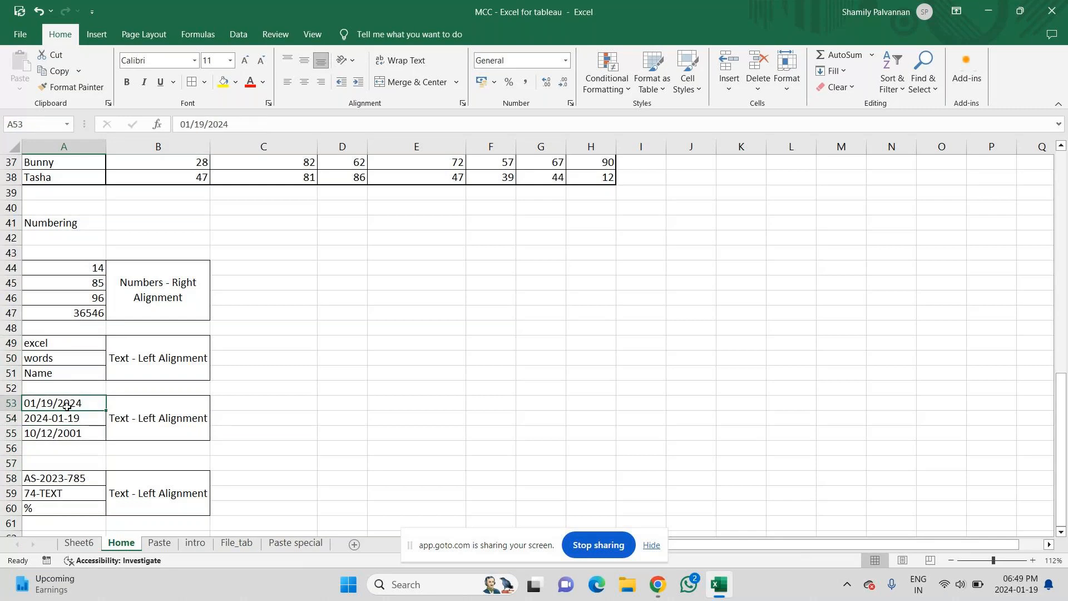
pyautogui.write('=now()')
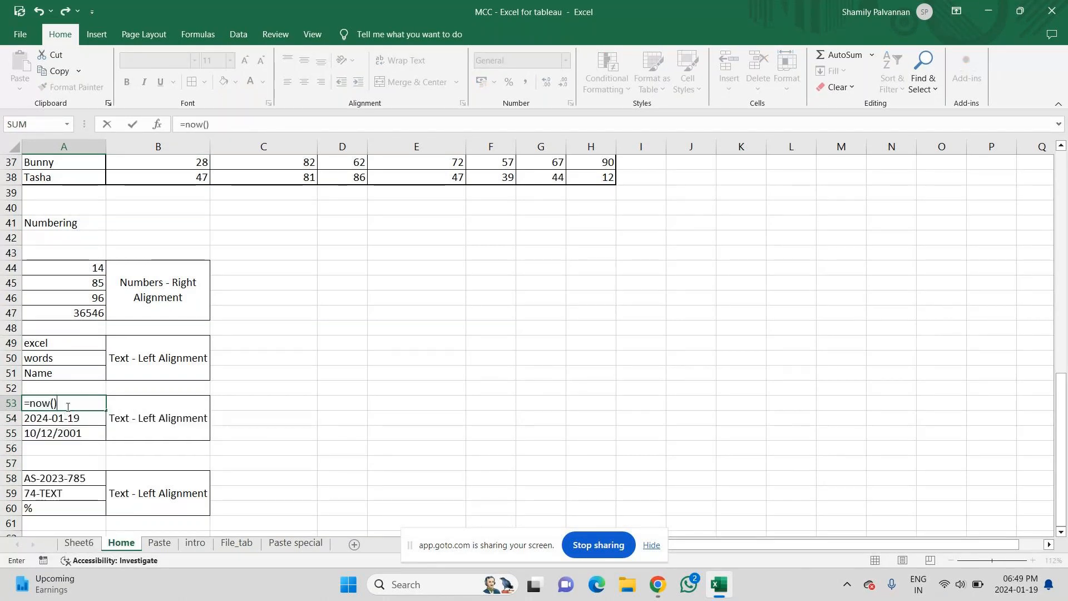
pyautogui.press('Return')
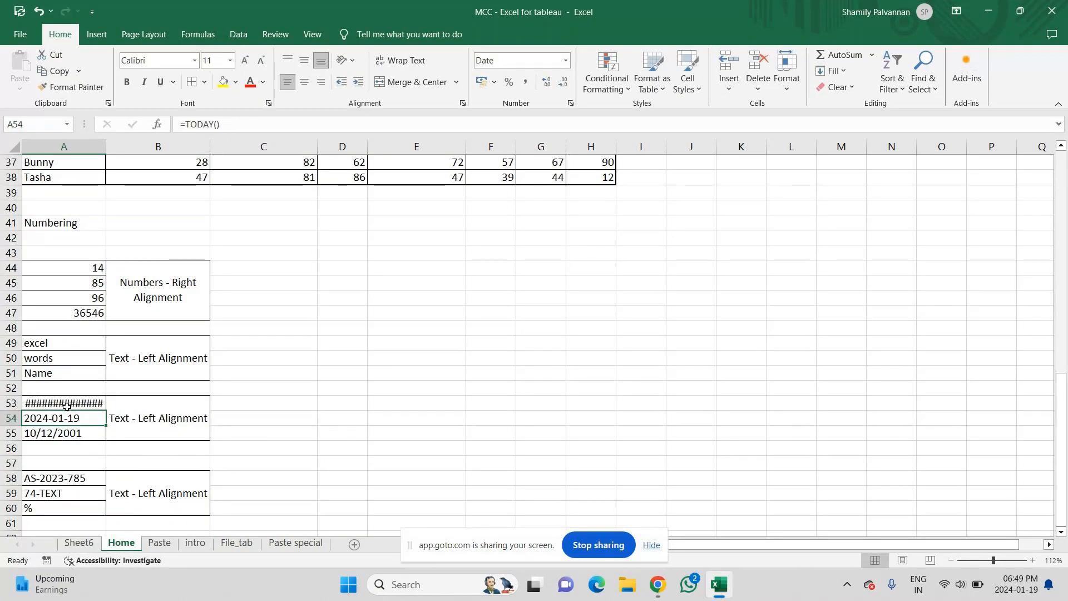
# - Apply the Short Date format to cells A54 and A53, and right-align the date in A54
pyautogui.click(566, 66)
pyautogui.click(533, 209)
pyautogui.click(384, 418)
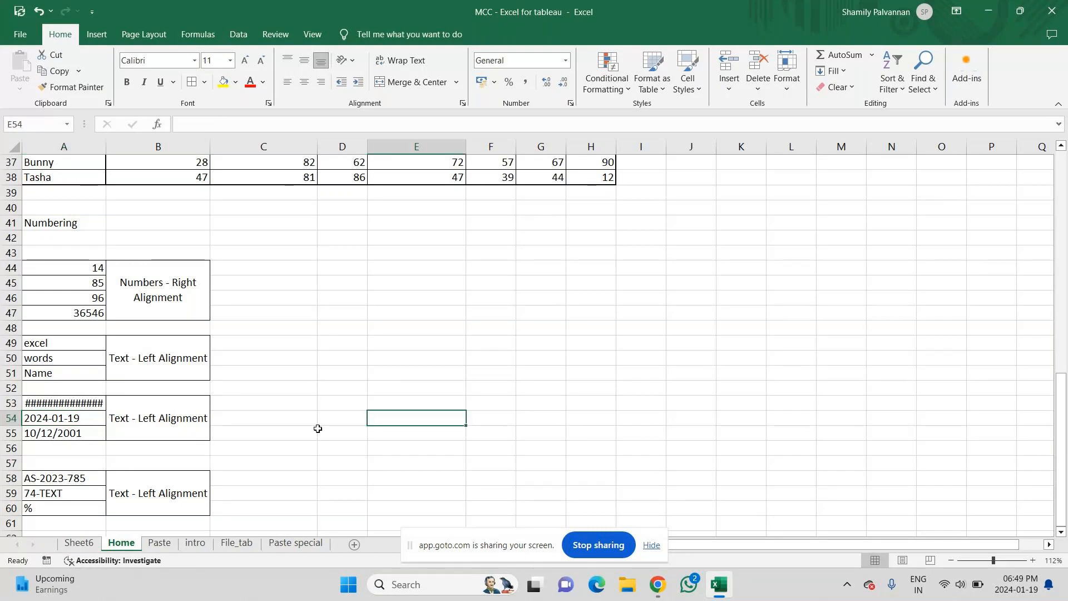
pyautogui.click(63, 402)
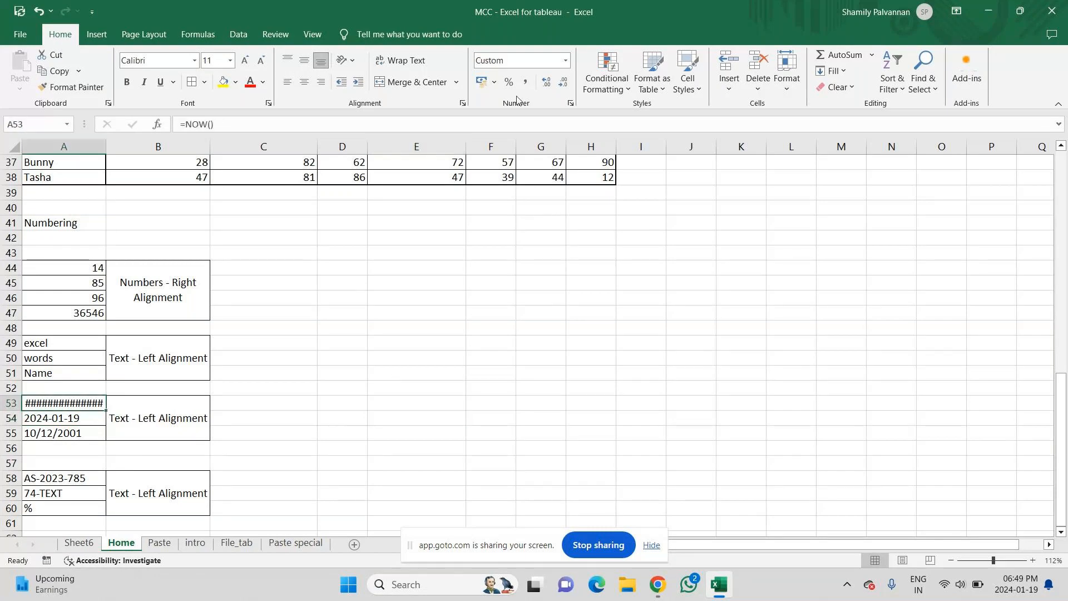
pyautogui.click(566, 60)
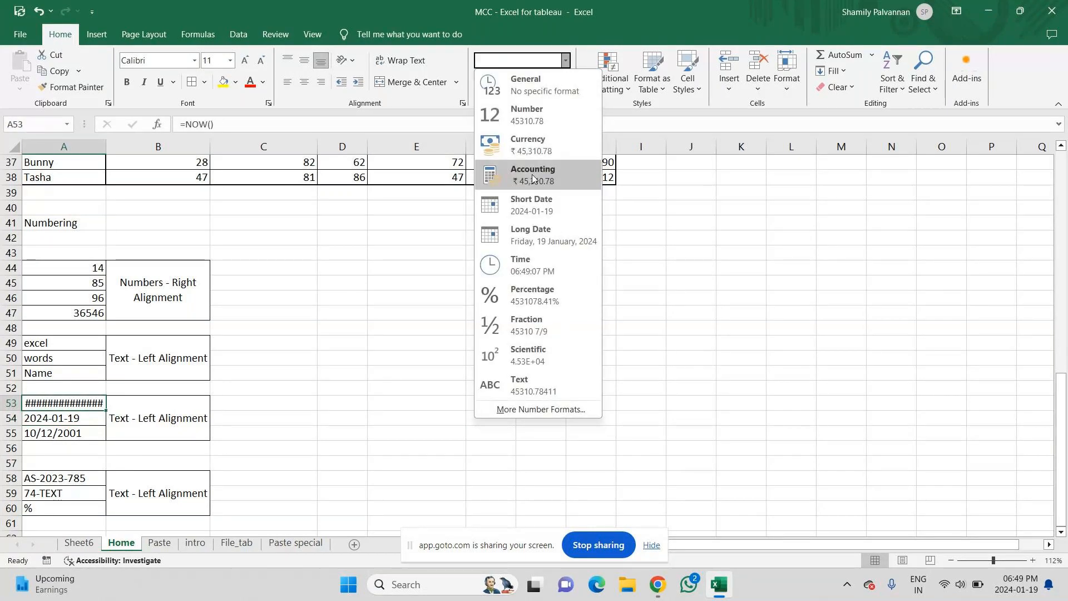
pyautogui.click(536, 216)
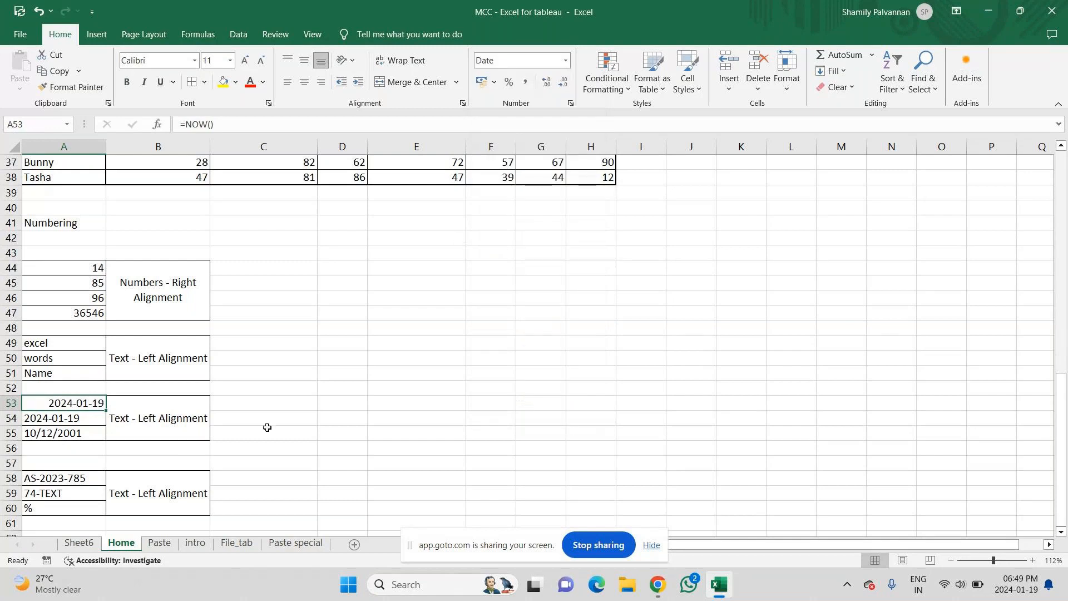
pyautogui.click(92, 417)
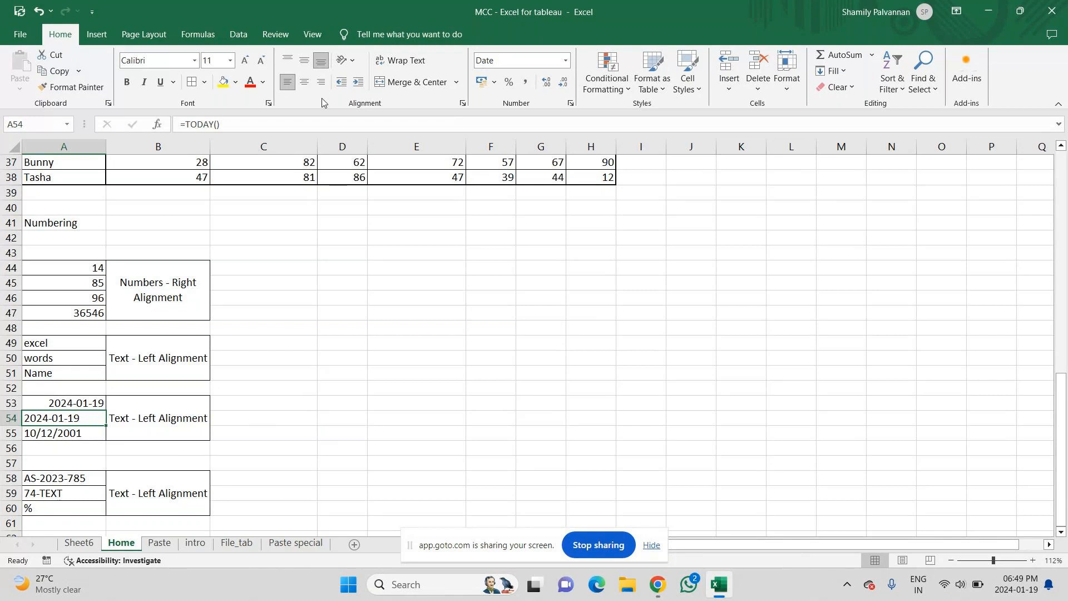
pyautogui.click(326, 81)
# - Check the number format options for the date in A55 and compare its alignment with the dates in A53:A54
pyautogui.click(94, 439)
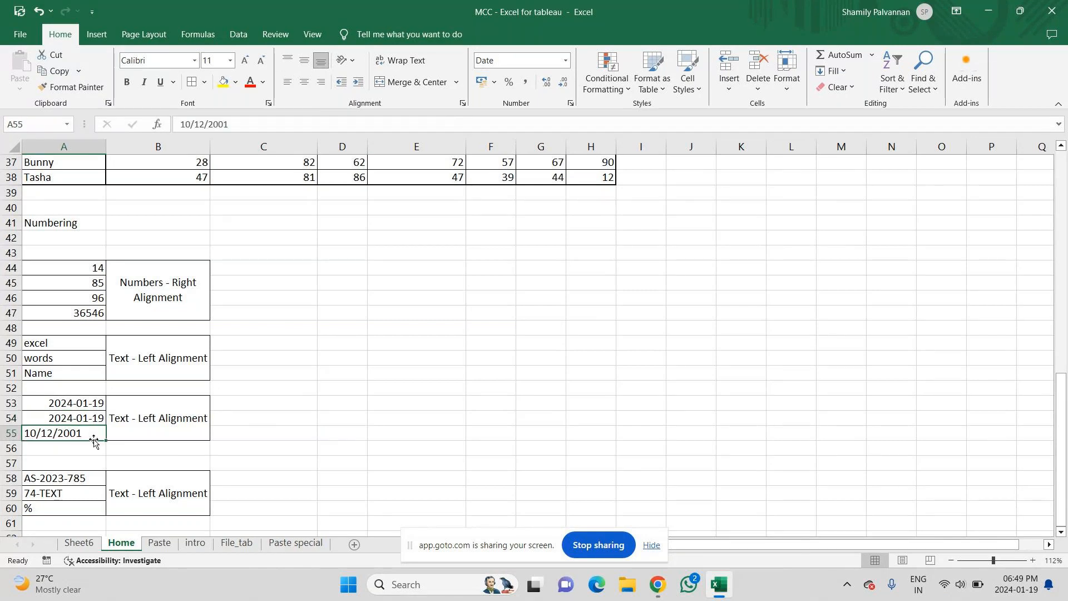
pyautogui.click(564, 61)
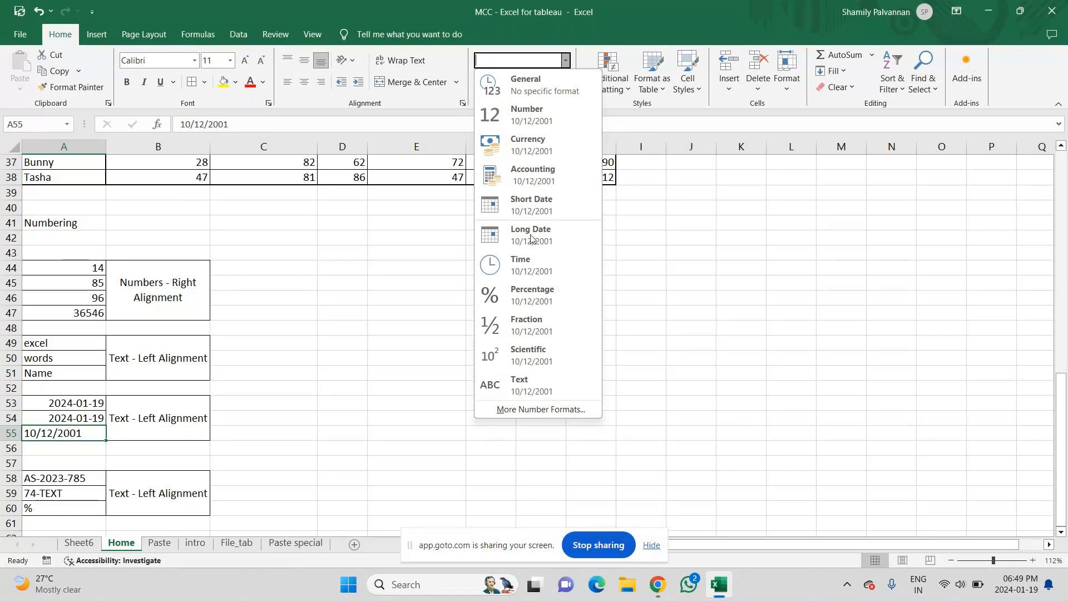
pyautogui.click(490, 477)
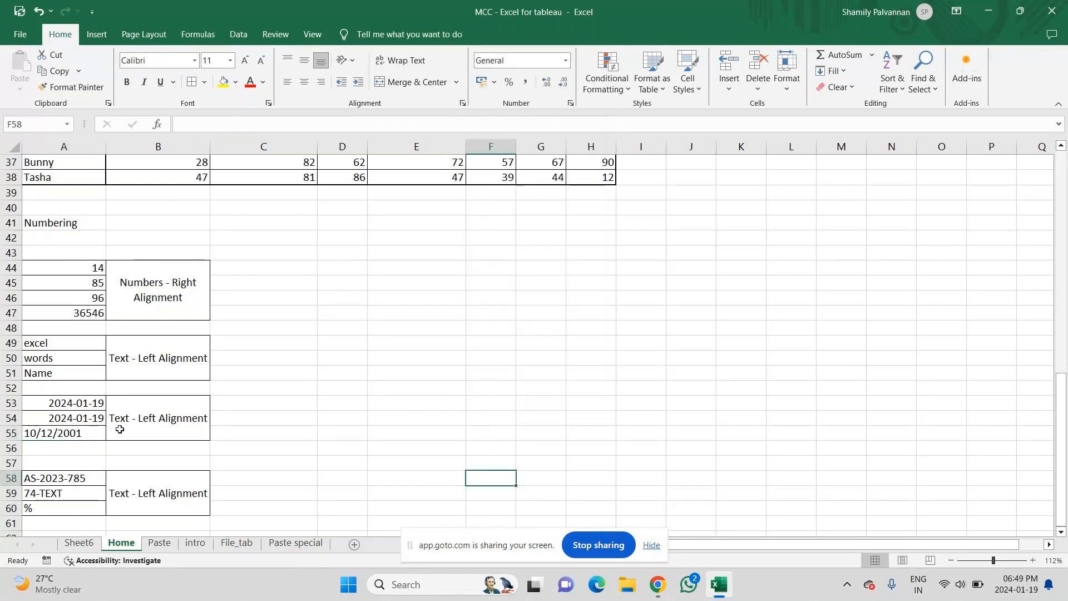
pyautogui.click(93, 433)
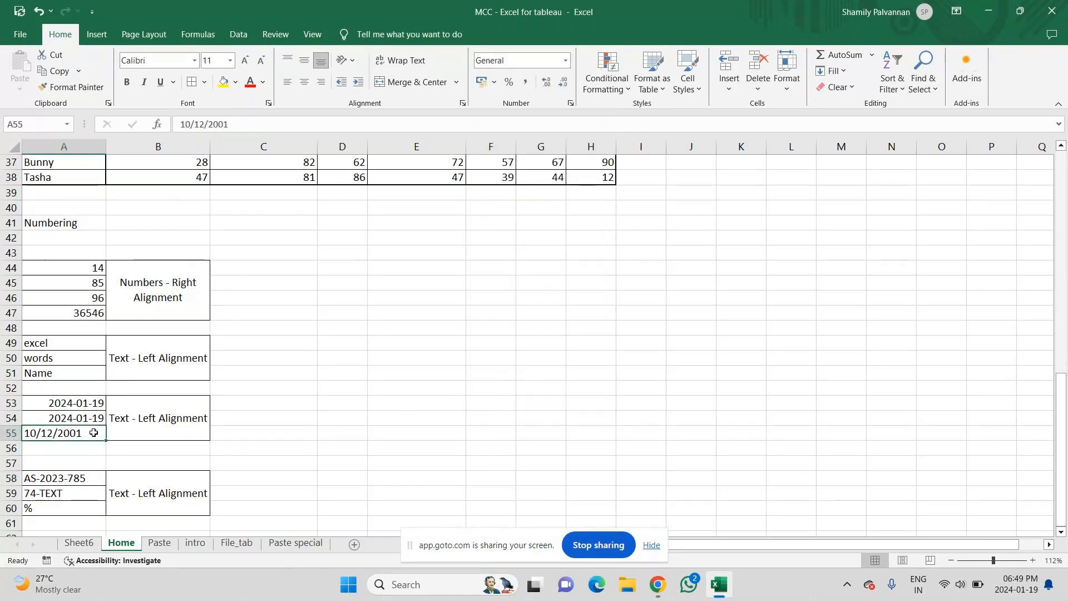
pyautogui.moveTo(83, 403); pyautogui.dragTo(84, 417)
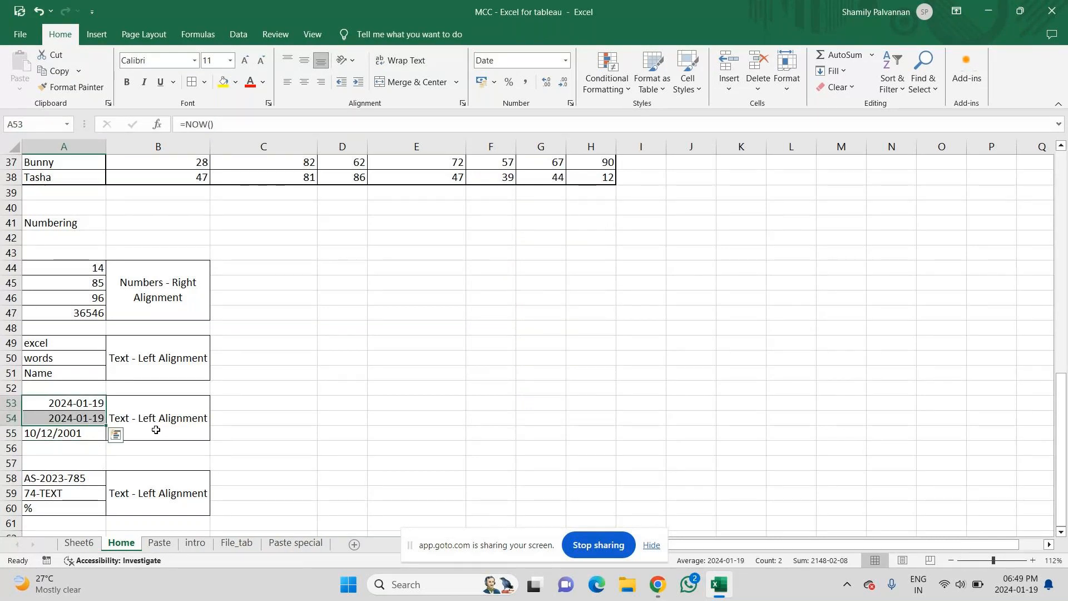
pyautogui.click(80, 444)
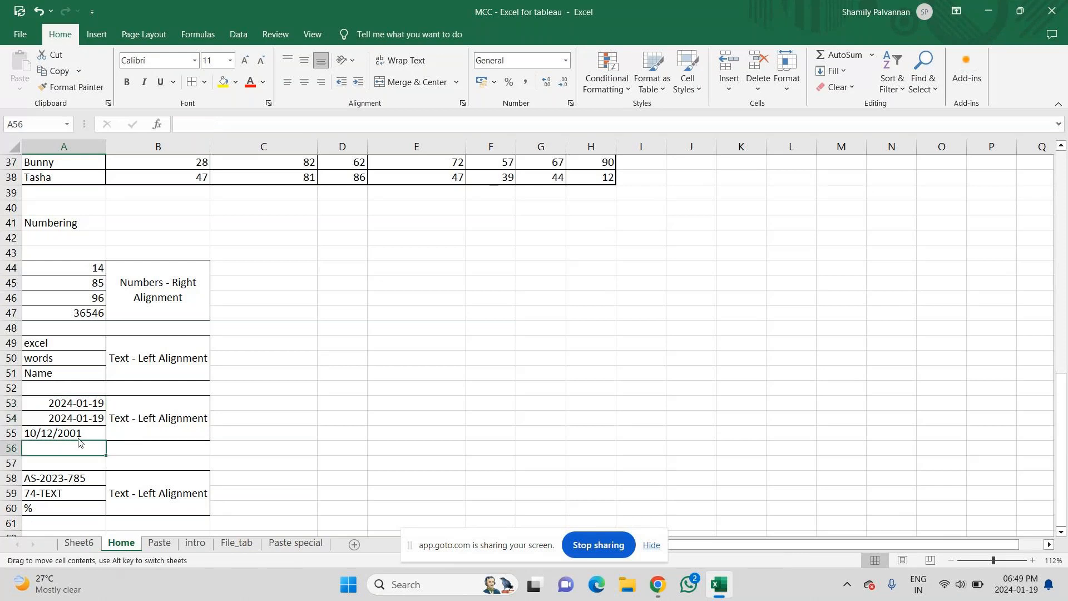
pyautogui.click(84, 424)
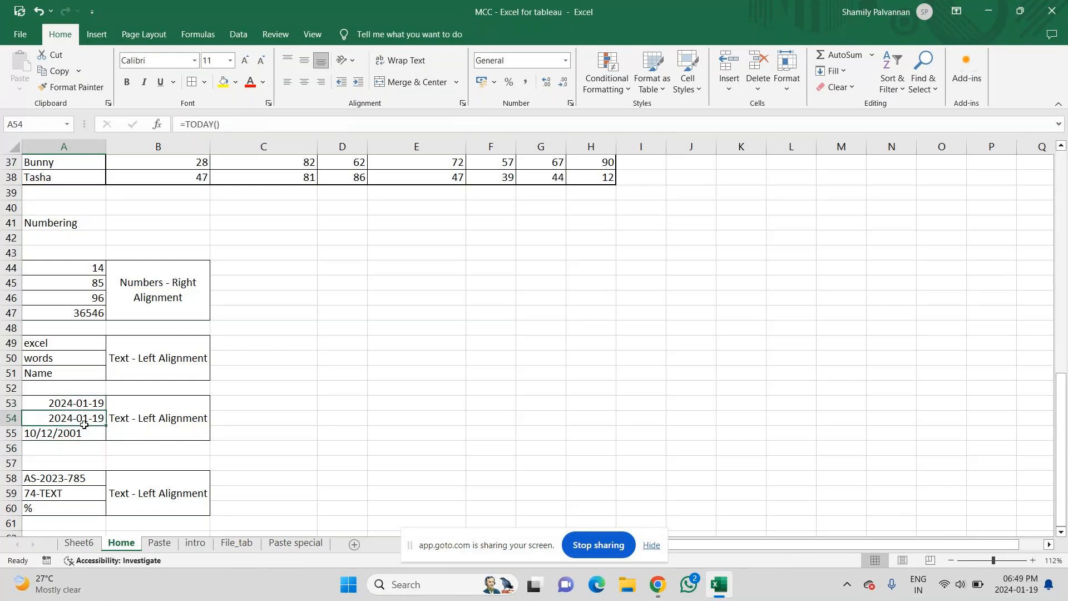
pyautogui.click(81, 435)
# - Change the label beside the dates in B53 to "Text - Right Alignment"
pyautogui.doubleClick(154, 418)
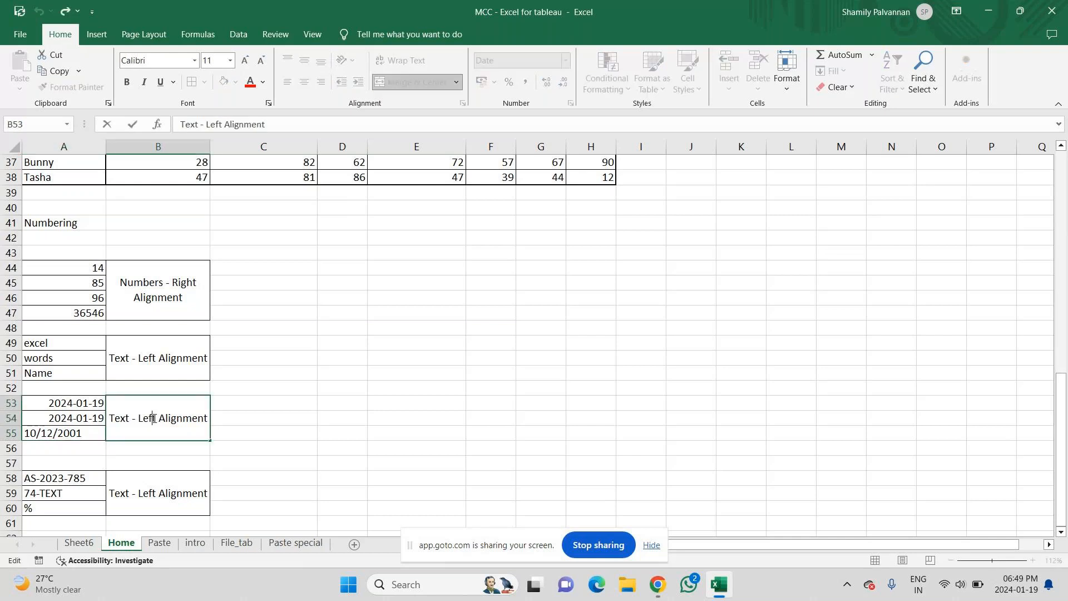
pyautogui.press('BackSpace')
pyautogui.press('BackSpace')
pyautogui.press('BackSpace')
pyautogui.press('BackSpace')
pyautogui.write('Right')
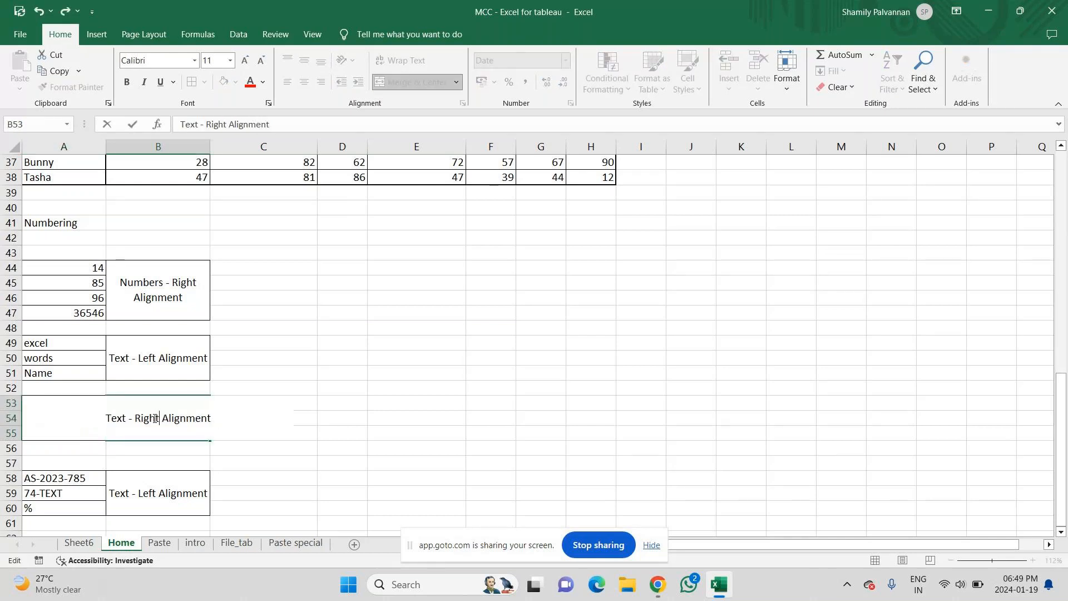
pyautogui.press('Return')
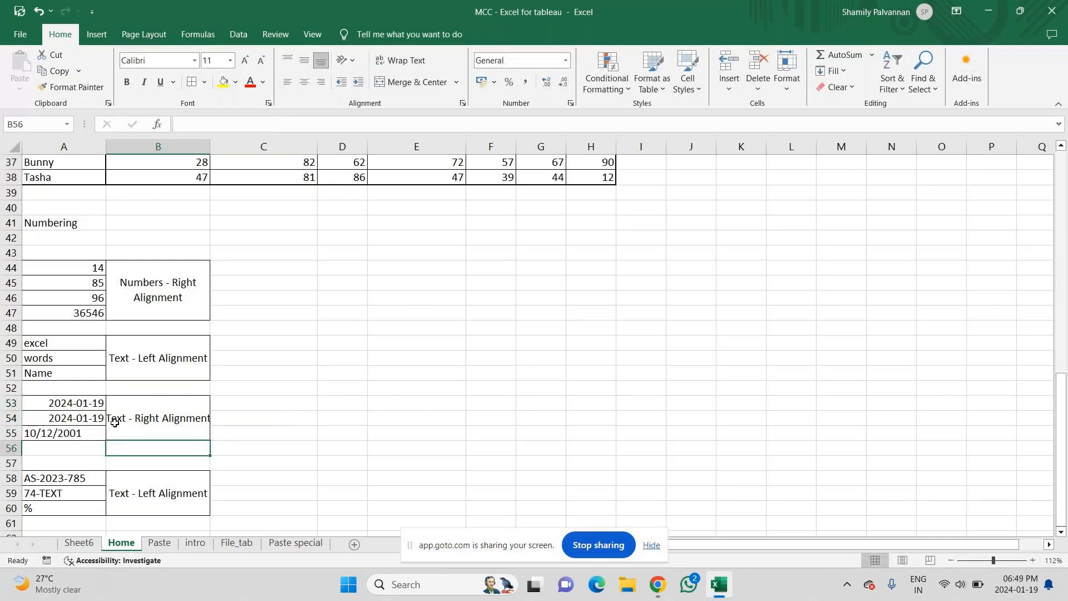
# - Enter =RANDBETWEEN(50,100) in cell D44 to generate a random number
pyautogui.click(326, 377)
pyautogui.press('Down')
pyautogui.press('Down')
pyautogui.press('Down')
pyautogui.press('Down')
pyautogui.press('Down')
pyautogui.press('Down')
pyautogui.press('Down')
pyautogui.press('Down')
pyautogui.press('Down')
pyautogui.press('Down')
pyautogui.press('Down')
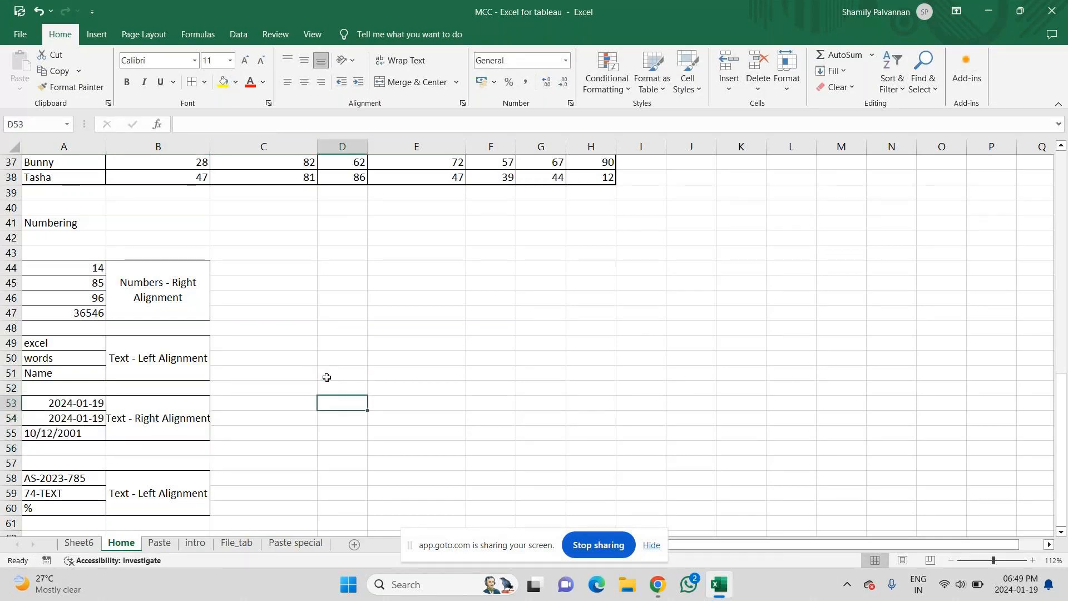
pyautogui.press('Down')
pyautogui.press('Down')
pyautogui.click(337, 226)
pyautogui.write('=r')
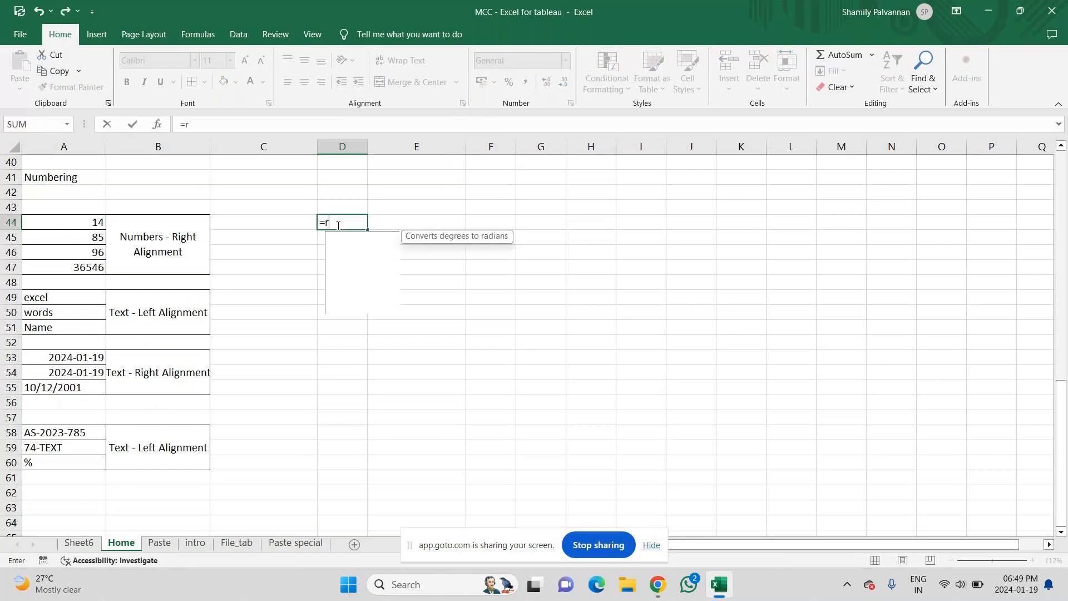
pyautogui.write('and')
pyautogui.press('Down')
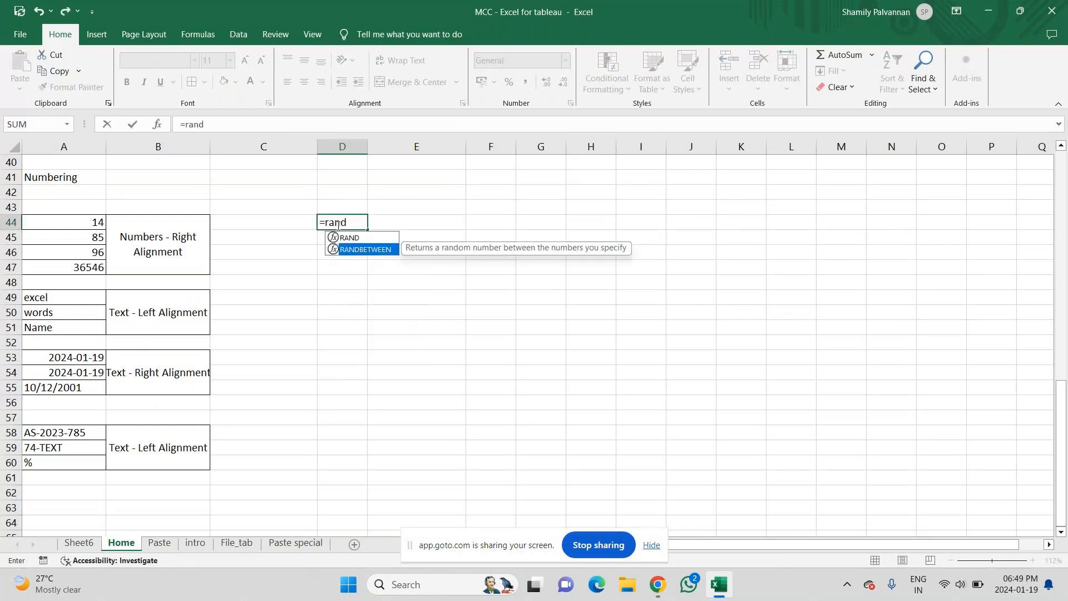
pyautogui.press('Tab')
pyautogui.write('50,100)')
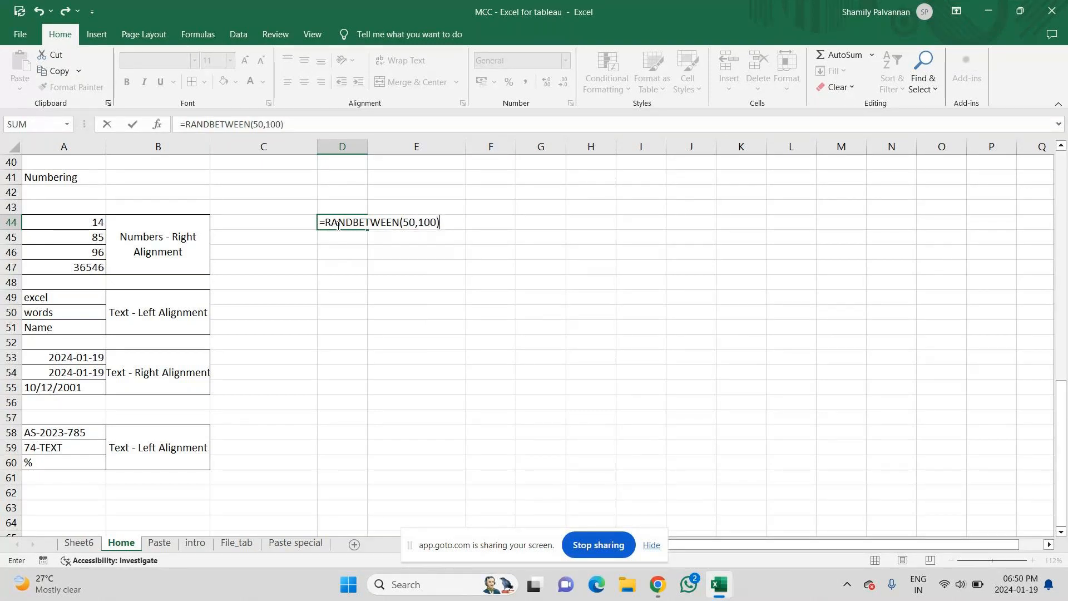
pyautogui.press('Return')
# - Fill the random-number formula from D44 down to row 53 and across to column G
pyautogui.click(337, 221)
pyautogui.moveTo(361, 230); pyautogui.dragTo(346, 363)
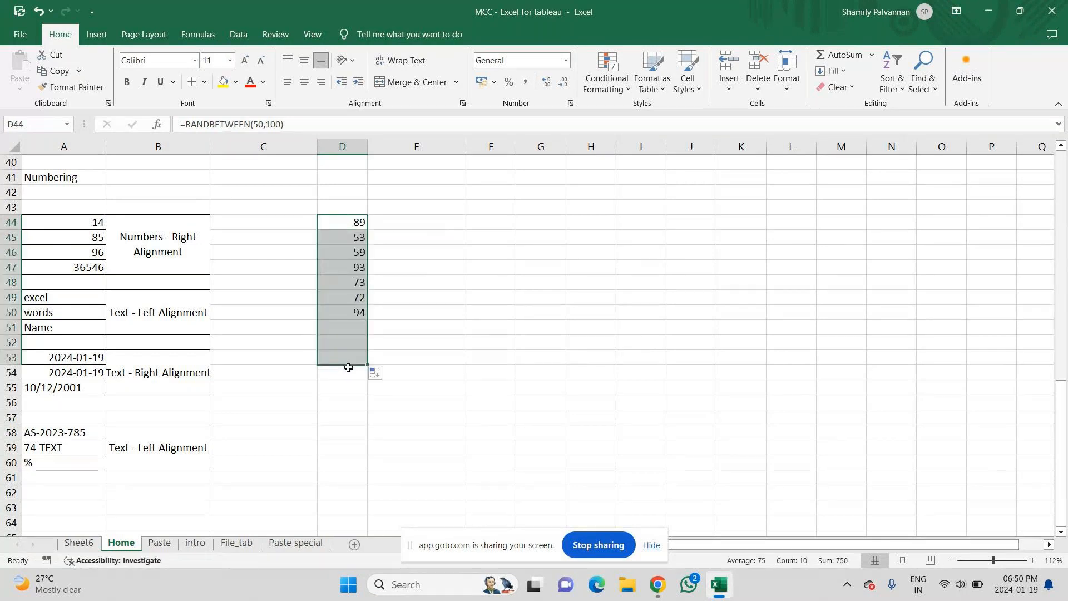
pyautogui.moveTo(369, 365); pyautogui.dragTo(565, 375)
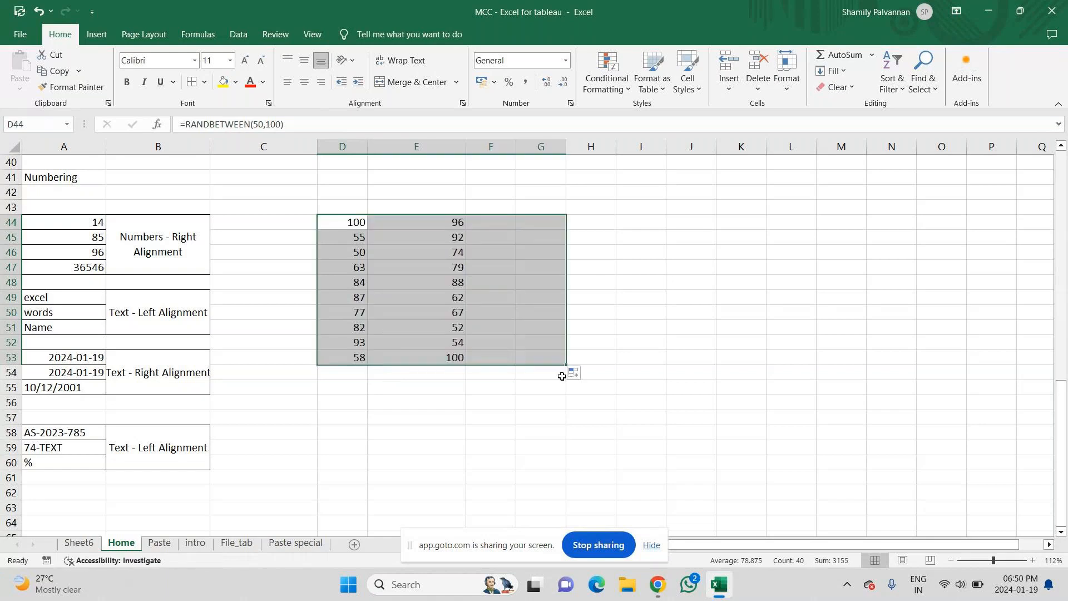
# - Enter the heading Amt in cell D42 above the first random-number column and select D44
pyautogui.moveTo(345, 222); pyautogui.dragTo(346, 359)
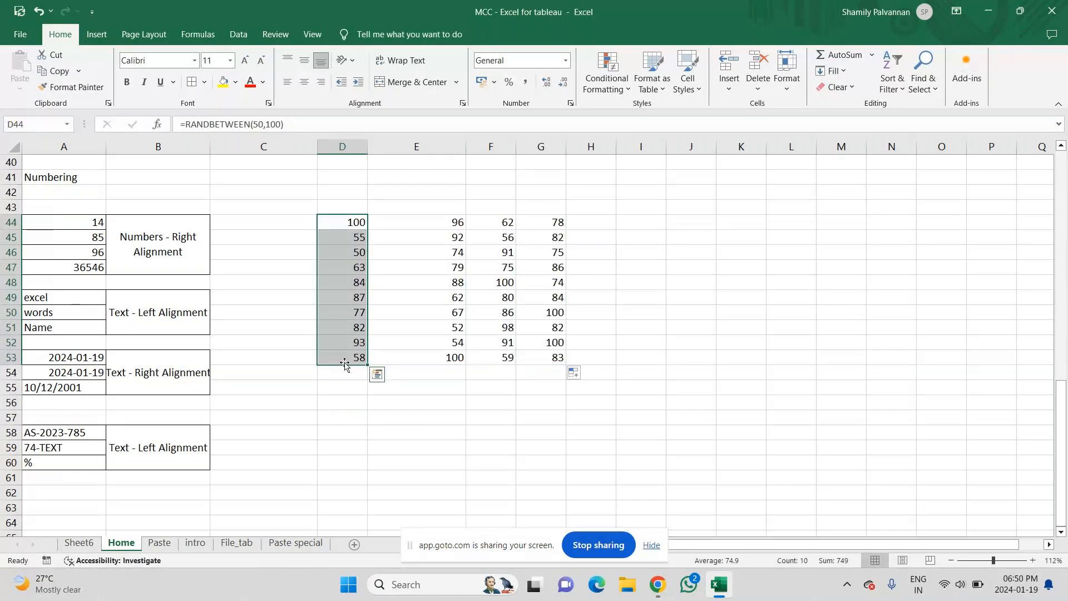
pyautogui.click(351, 192)
pyautogui.write('Amt')
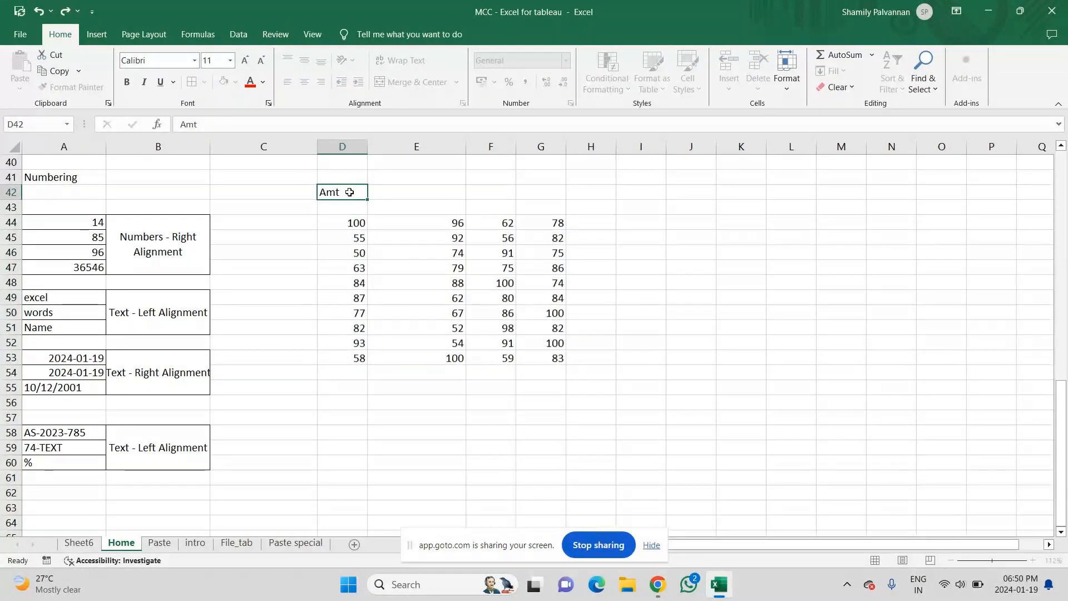
pyautogui.press('Return')
pyautogui.click(348, 221)
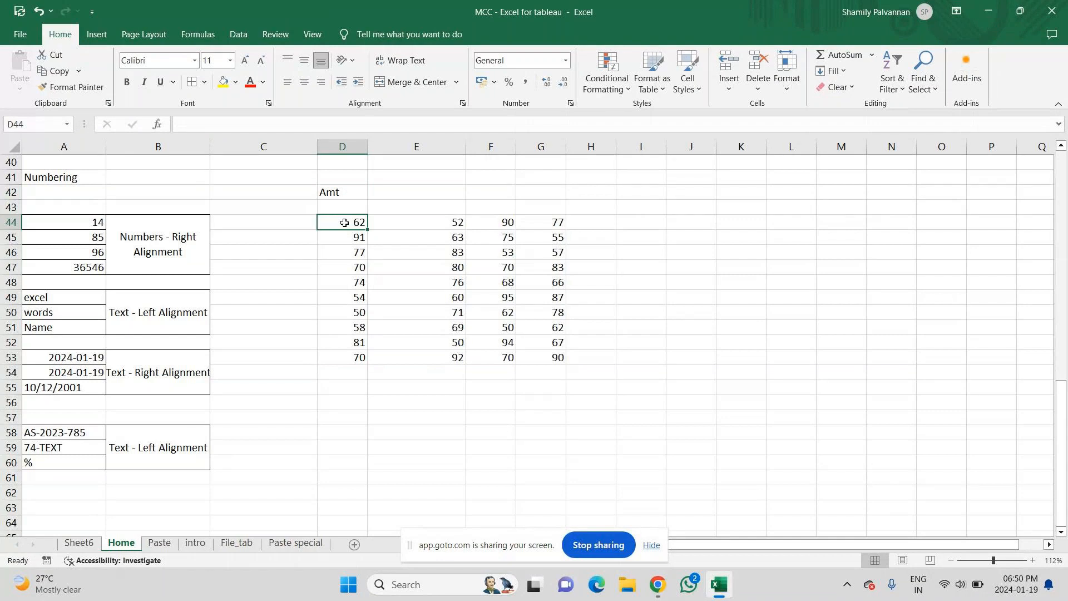
# - Replace the random-number formulas in D44:G53 with their values using Paste Special Values
pyautogui.moveTo(348, 221); pyautogui.dragTo(523, 352)
pyautogui.hotkey('ctrl', 'c')
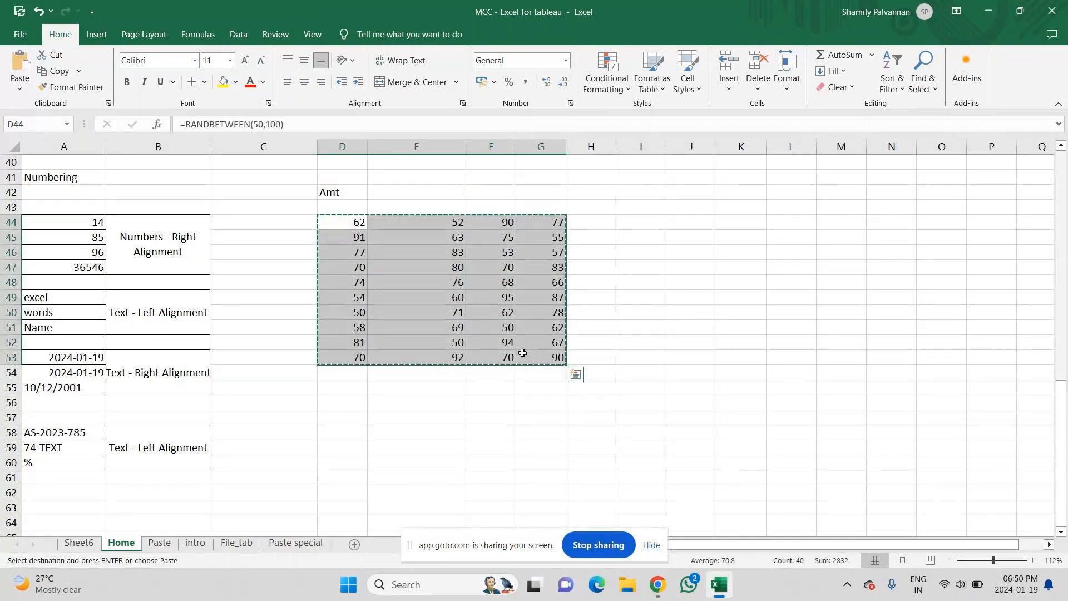
pyautogui.hotkey('ctrl', 'alt', 'v')
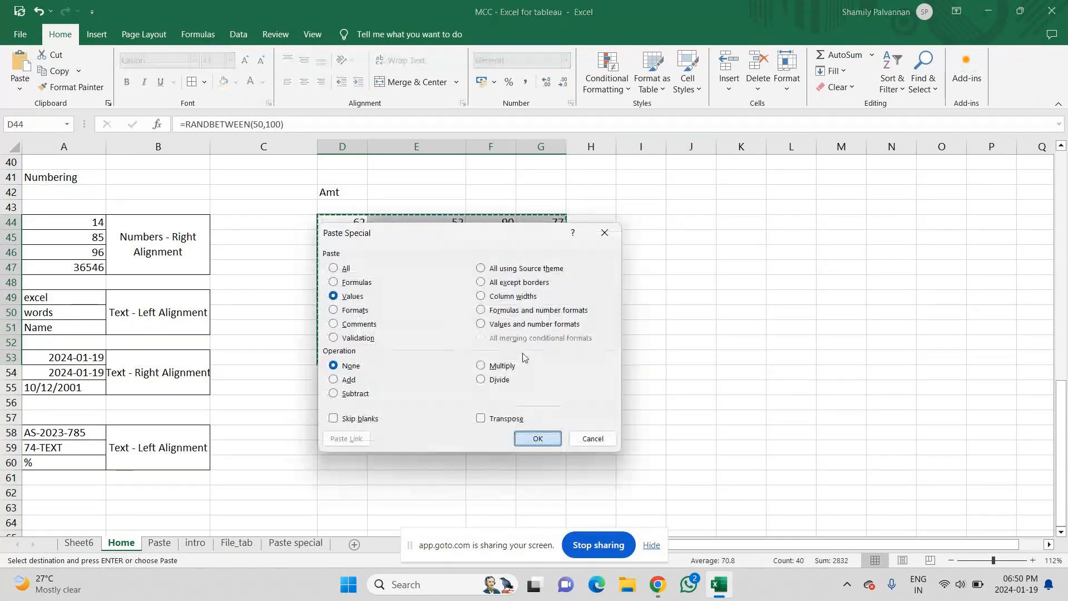
pyautogui.press('Return')
# - Apply the Comma Style number format to the Amt values in D44:D53
pyautogui.click(349, 224)
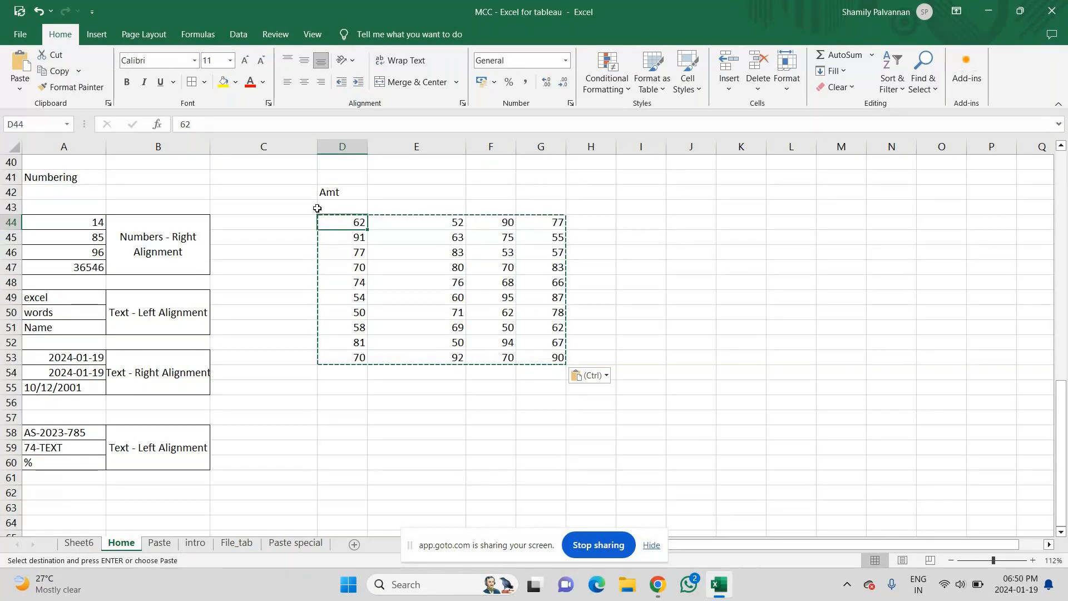
pyautogui.moveTo(341, 218); pyautogui.dragTo(344, 359)
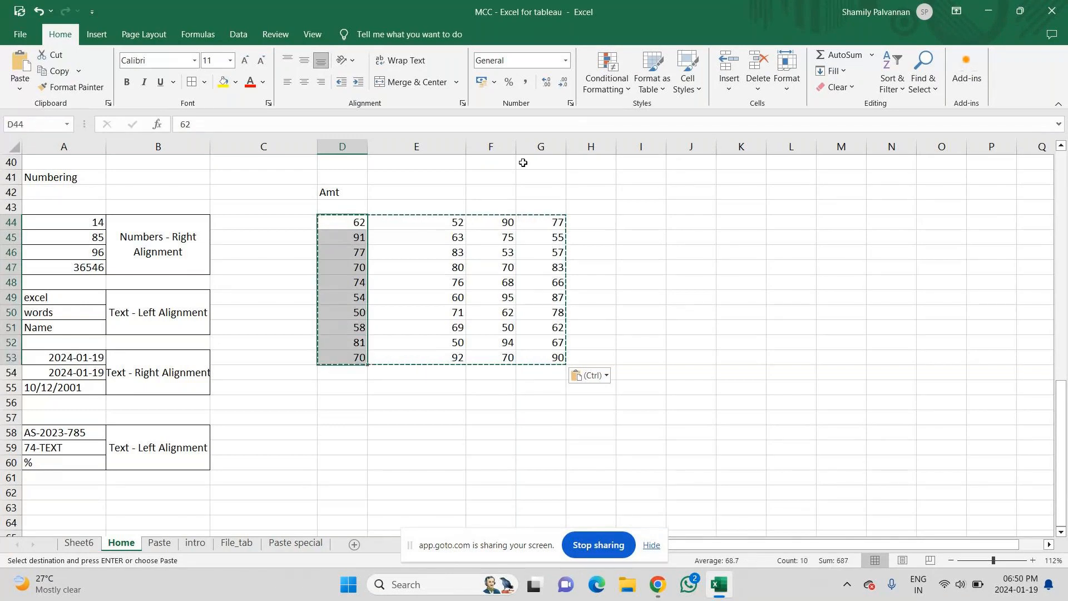
pyautogui.click(527, 84)
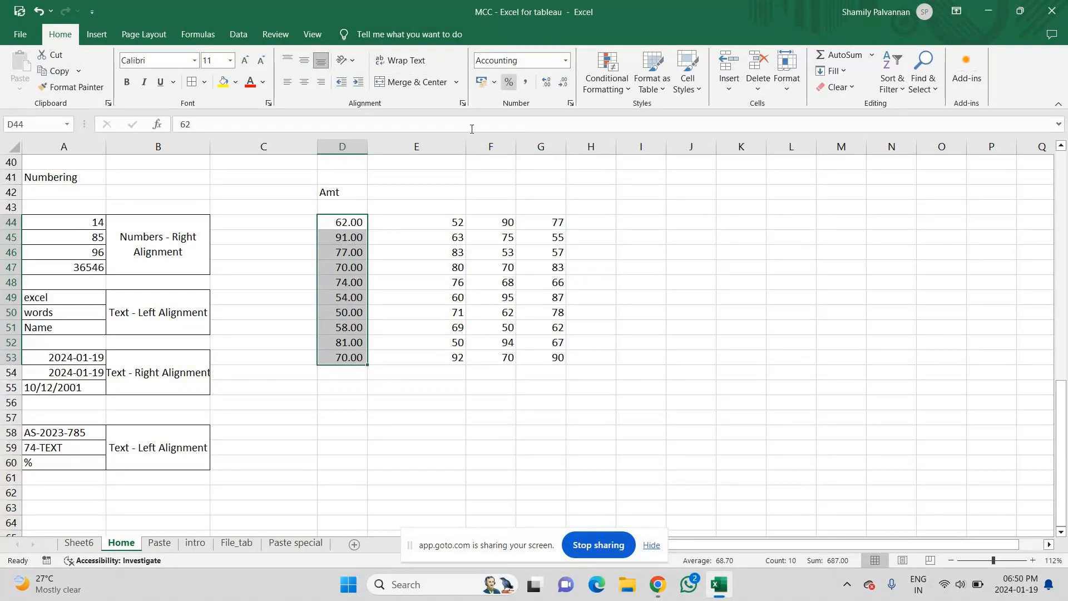
# - Apply the Percent Style format to the numbers in E44:E53
pyautogui.click(444, 224)
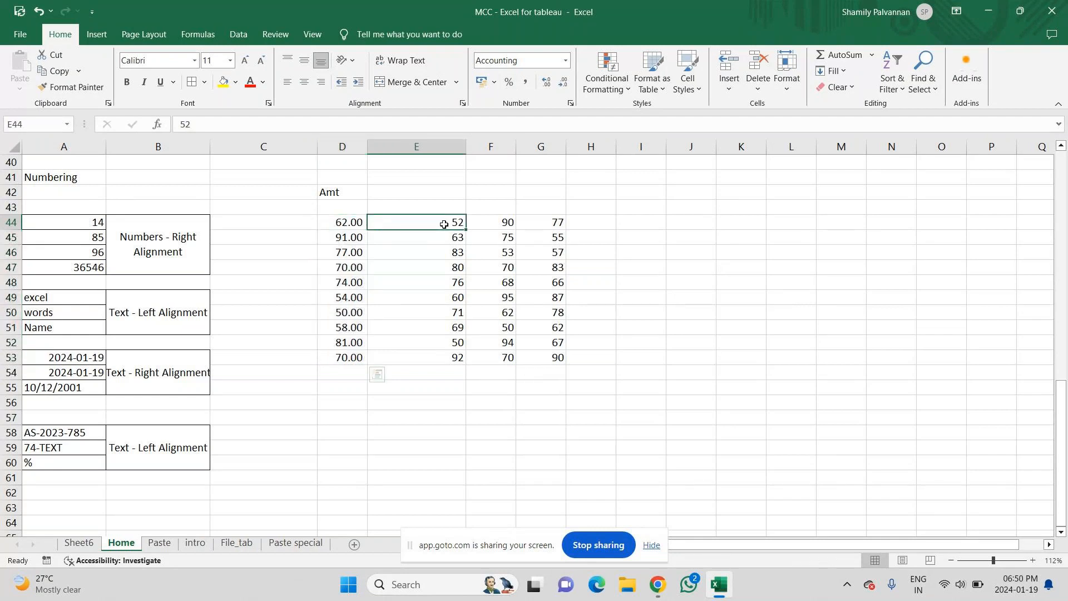
pyautogui.moveTo(443, 224); pyautogui.dragTo(436, 357)
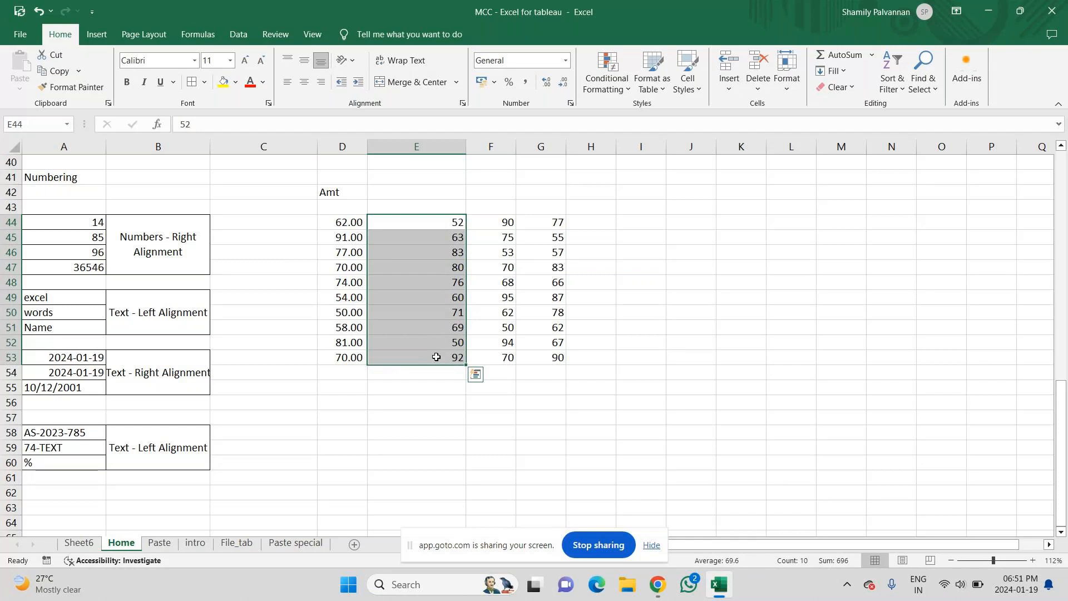
pyautogui.click(508, 82)
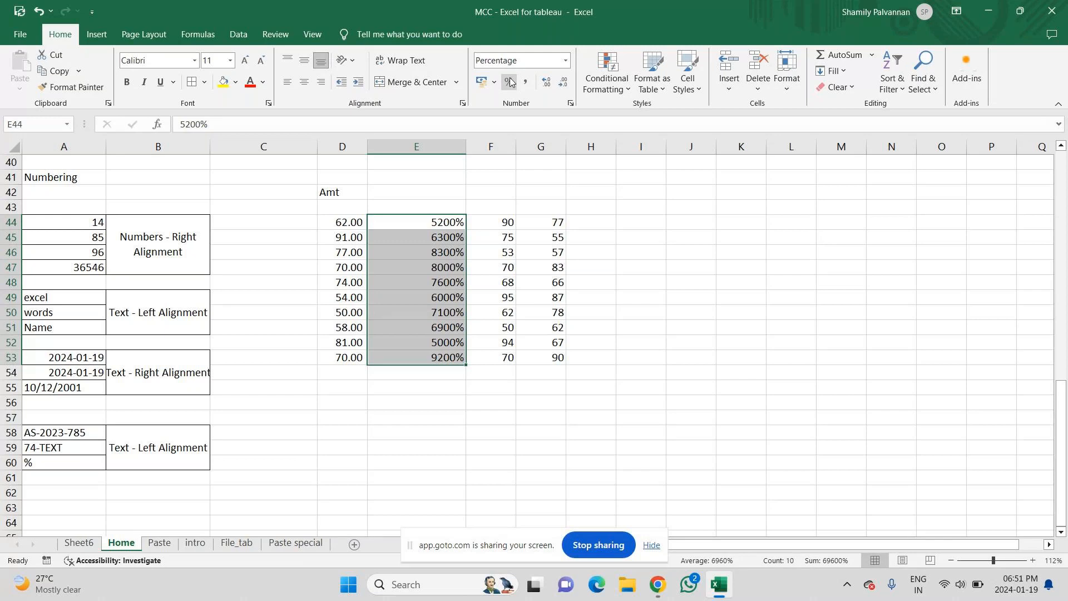
pyautogui.hotkey('ctrl', 'v')
# - Select the numbers in F44:F53
pyautogui.click(496, 226)
pyautogui.moveTo(496, 226); pyautogui.dragTo(501, 357)
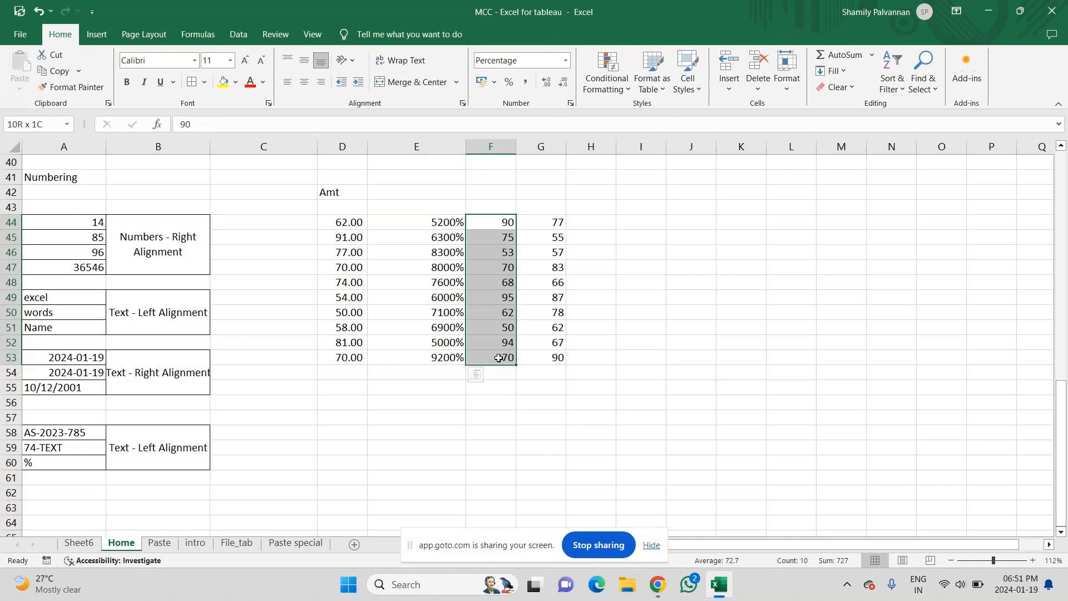
pyautogui.click(564, 61)
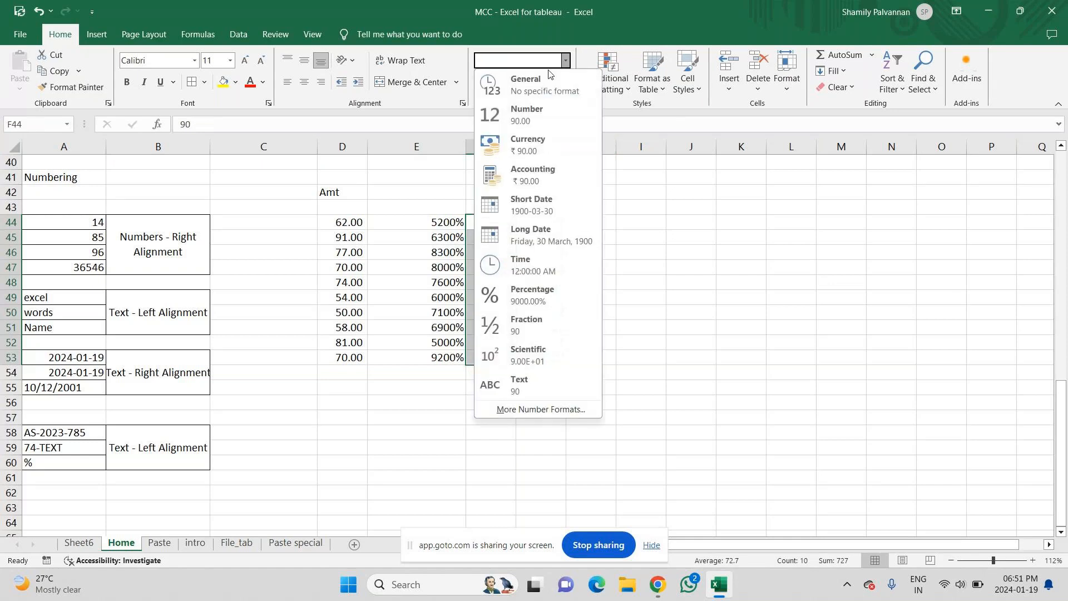
pyautogui.click(527, 410)
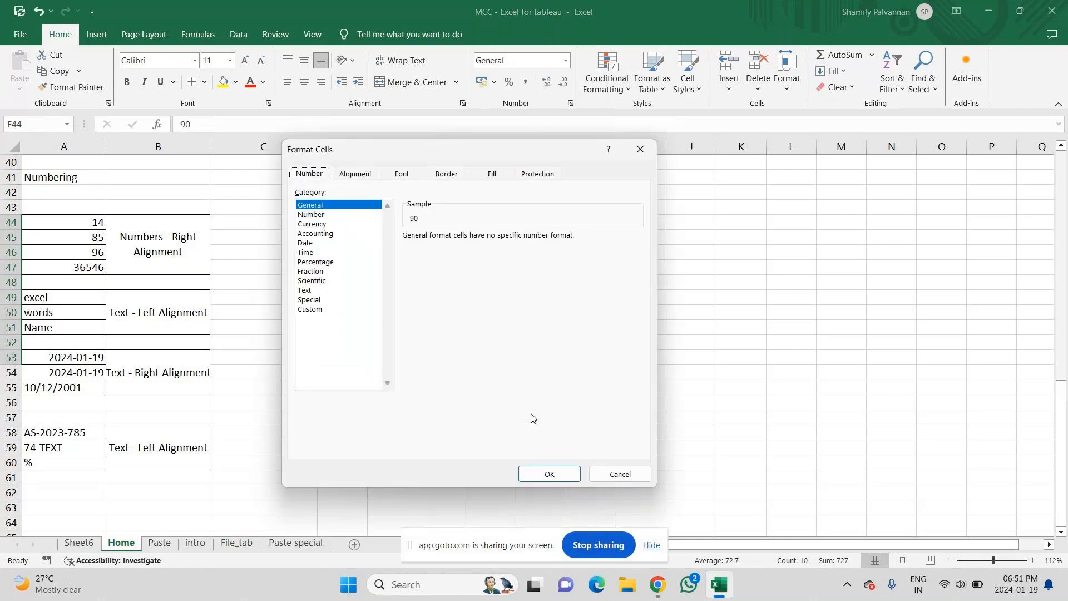
pyautogui.click(640, 149)
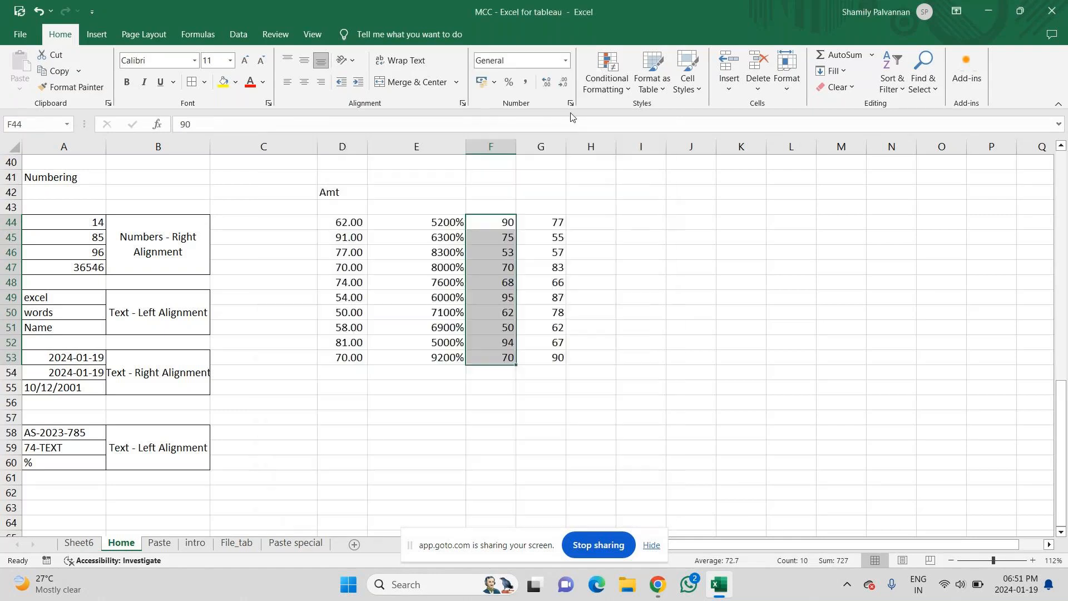
pyautogui.click(570, 103)
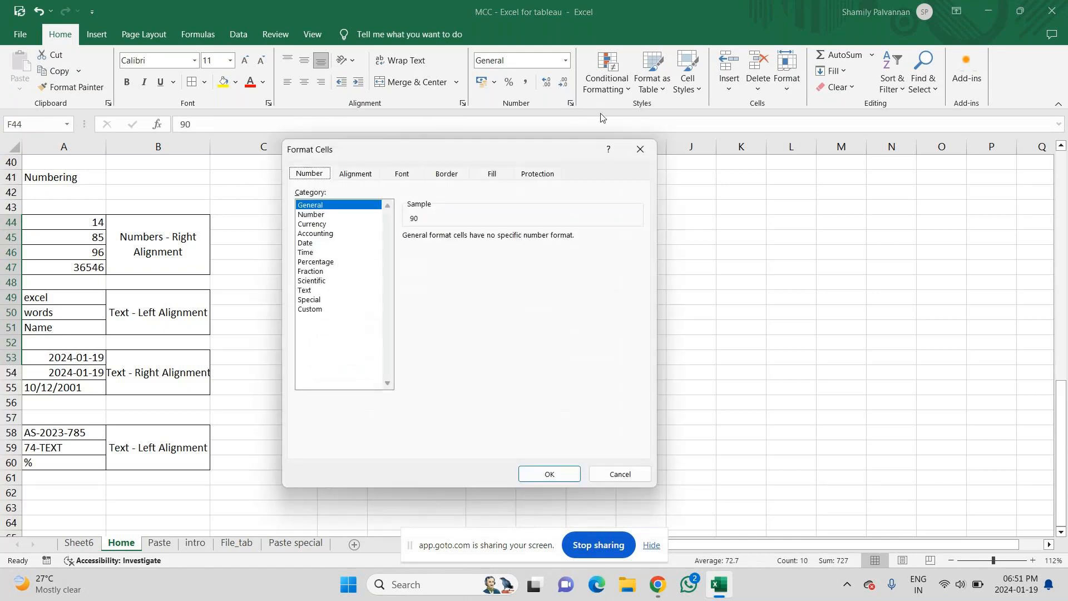
pyautogui.click(640, 149)
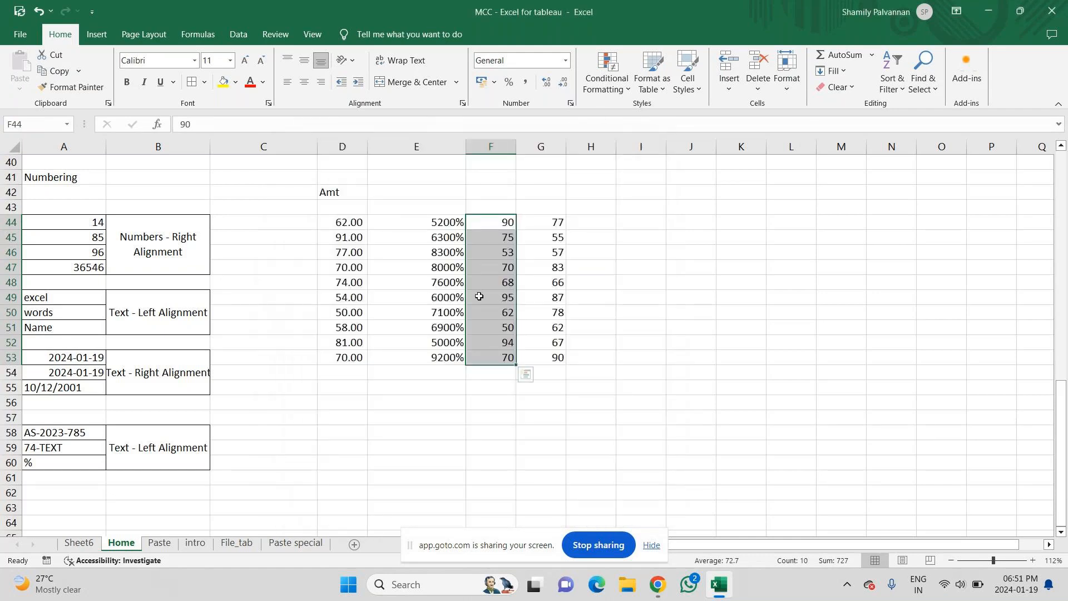
# - Apply the custom number format 0000"%" to F44:F53 through Format Cells
pyautogui.rightClick(494, 281)
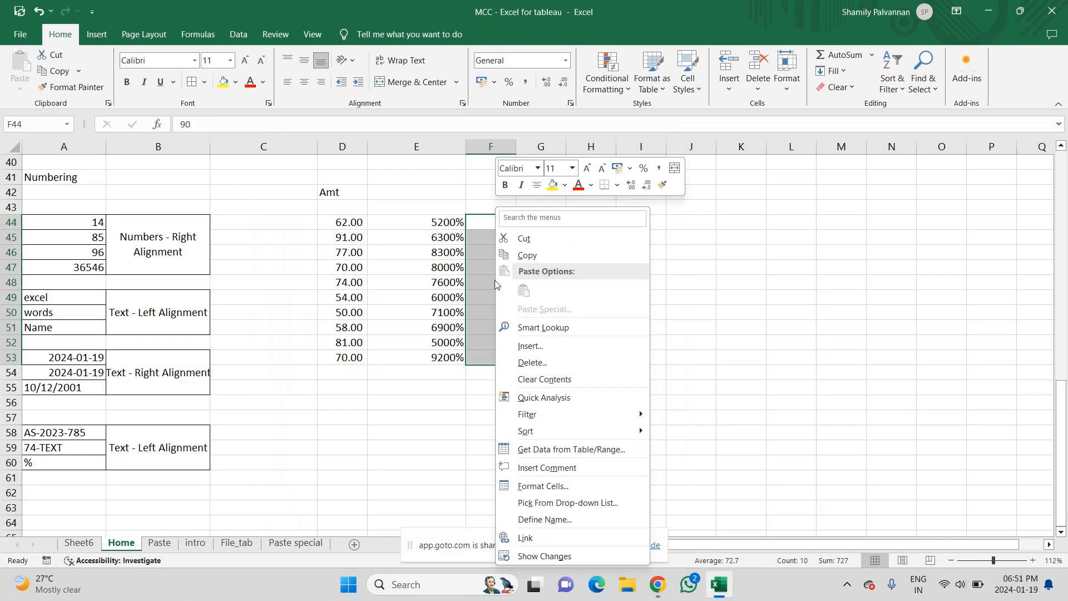
pyautogui.click(530, 483)
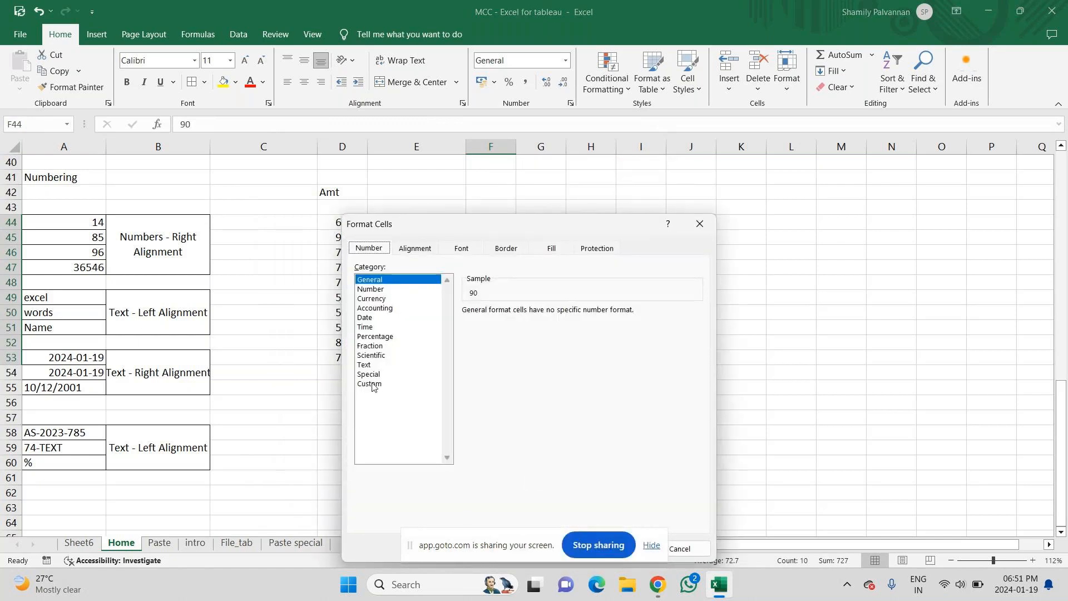
pyautogui.click(369, 384)
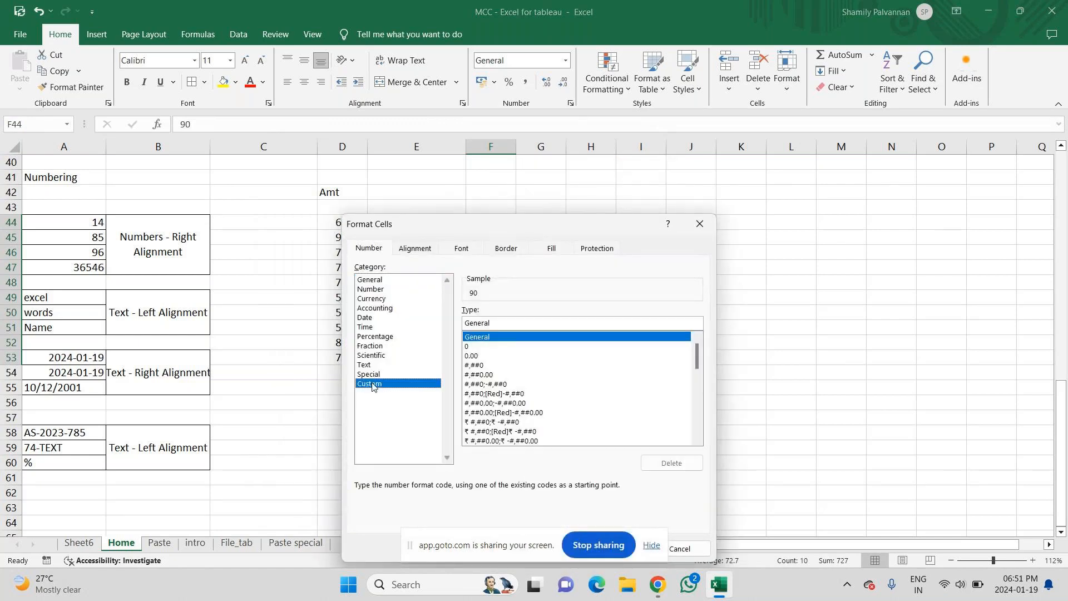
pyautogui.click(502, 326)
pyautogui.press('BackSpace')
pyautogui.press('BackSpace')
pyautogui.press('BackSpace')
pyautogui.press('BackSpace')
pyautogui.press('BackSpace')
pyautogui.press('BackSpace')
pyautogui.press('BackSpace')
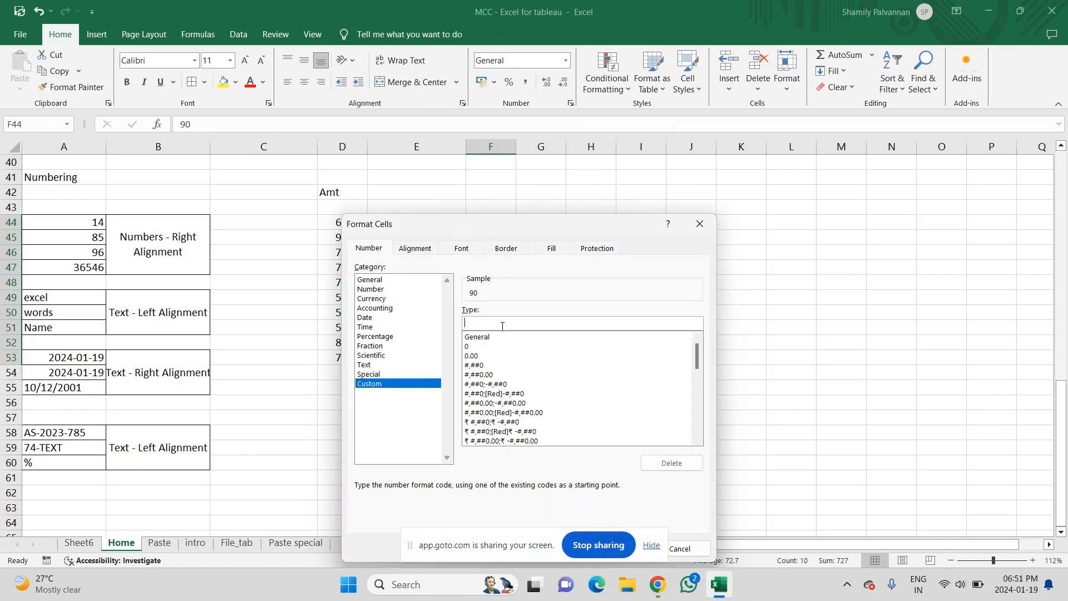
pyautogui.write('0000')
pyautogui.write('%')
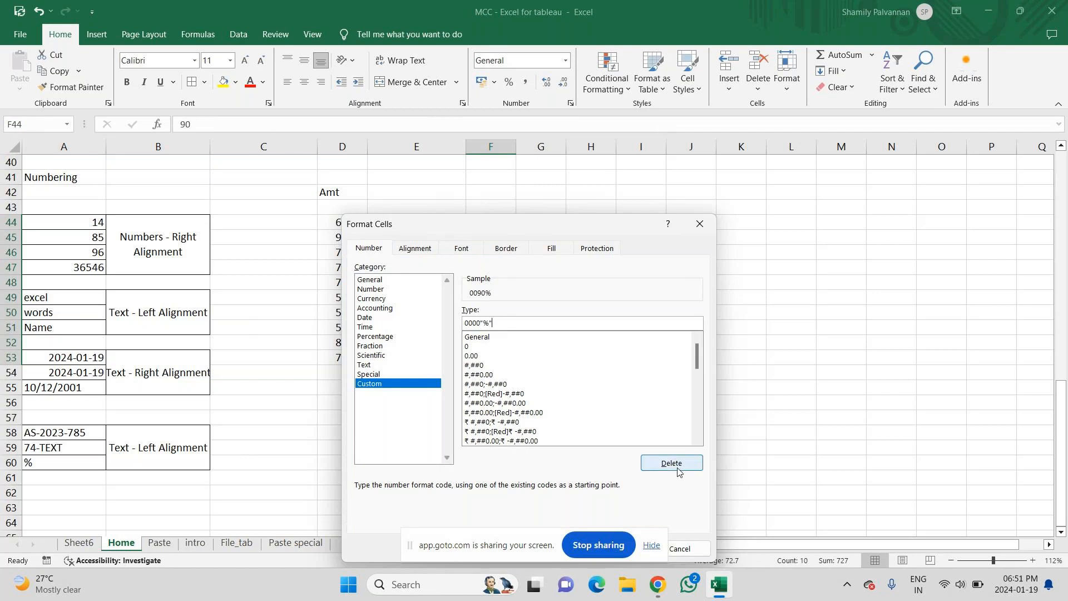
pyautogui.moveTo(606, 228); pyautogui.dragTo(644, 163)
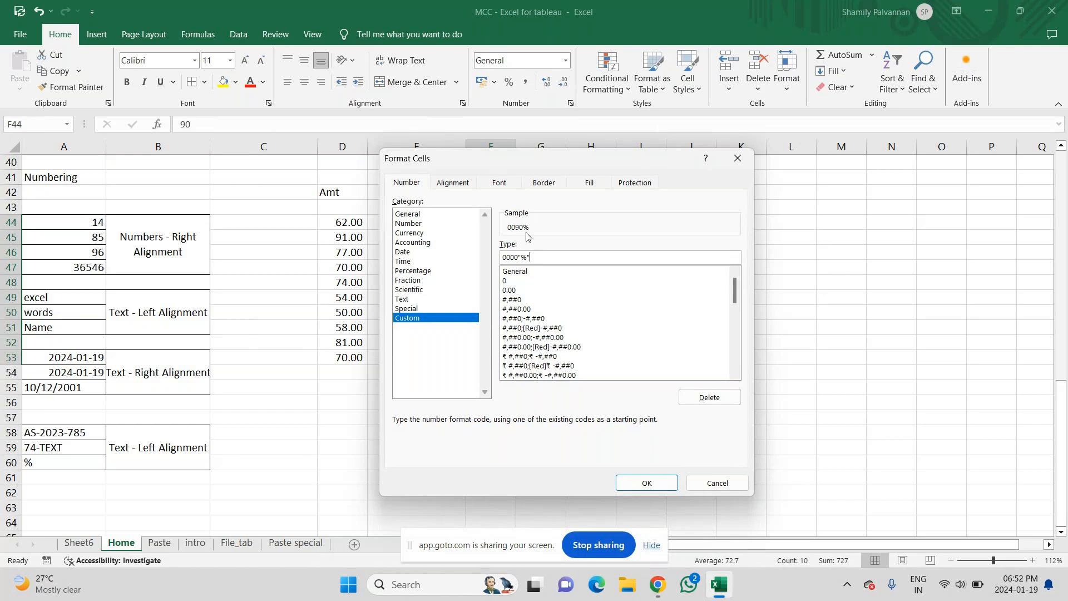
pyautogui.click(653, 484)
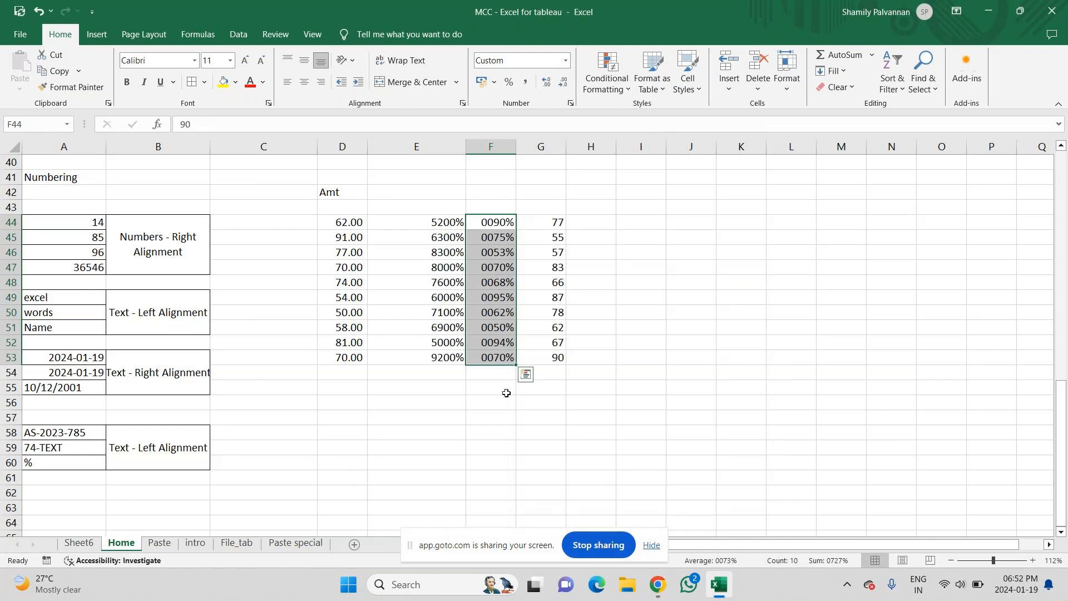
# - Shorten the custom number format of F44:F53 to 00"%"
pyautogui.click(570, 104)
pyautogui.click(414, 250)
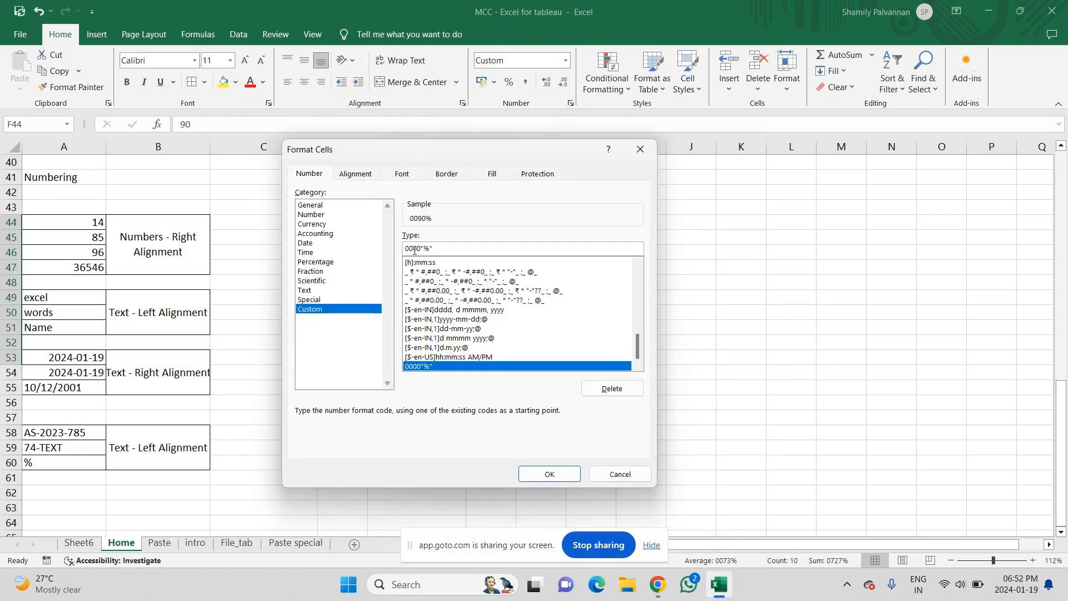
pyautogui.press('BackSpace')
pyautogui.press('BackSpace')
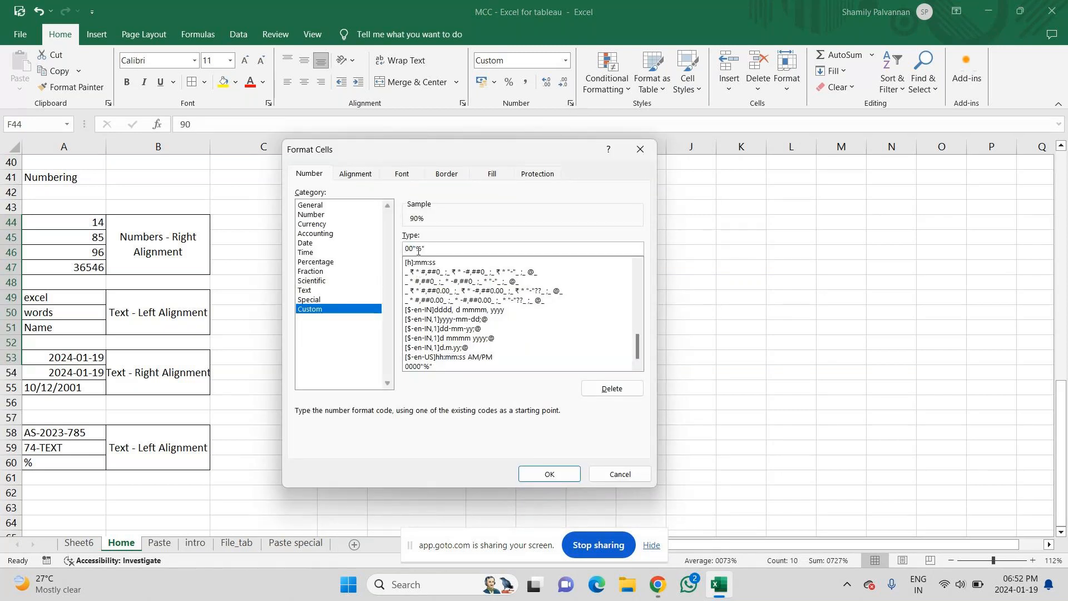
pyautogui.click(542, 474)
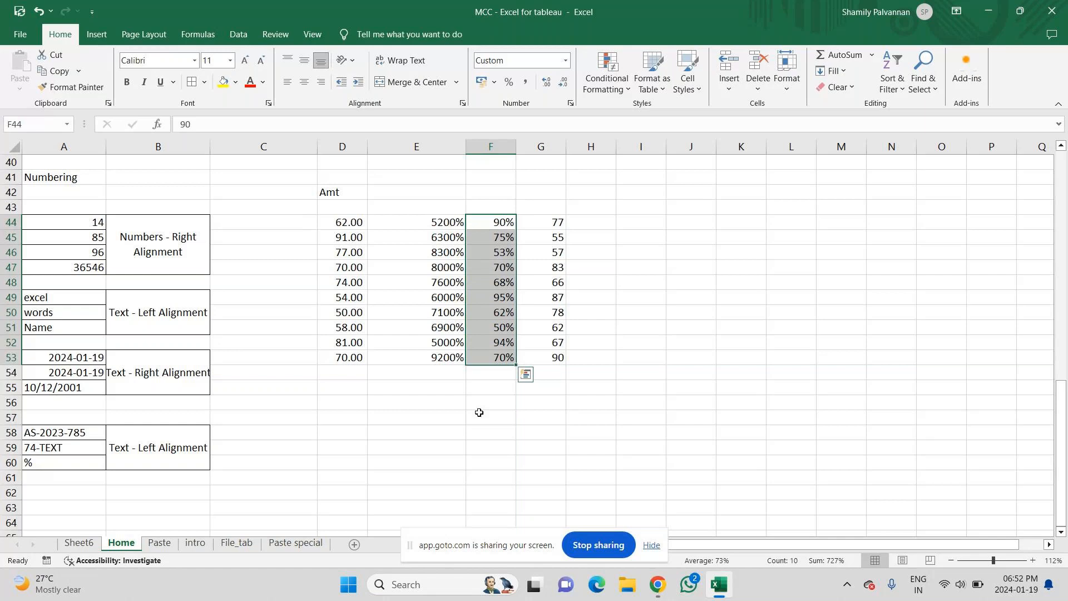
# - Apply the Accounting format with the English (India) rupee symbol to G44:G53, and switch it to $ English (United States)
pyautogui.click(543, 221)
pyautogui.hotkey('ctrl', 'shift', 'Down')
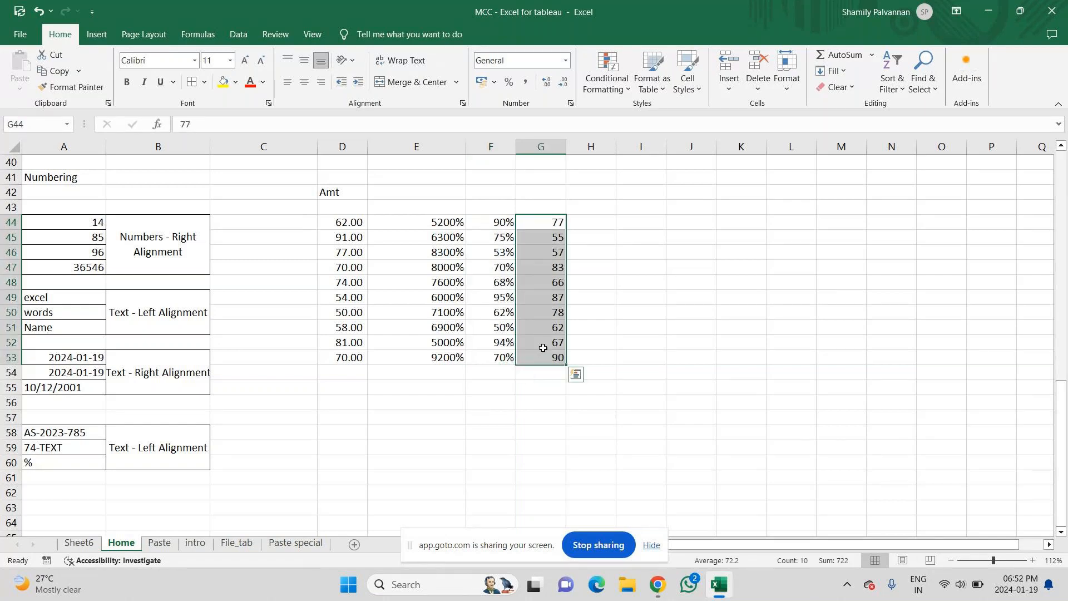
pyautogui.click(483, 82)
pyautogui.click(494, 82)
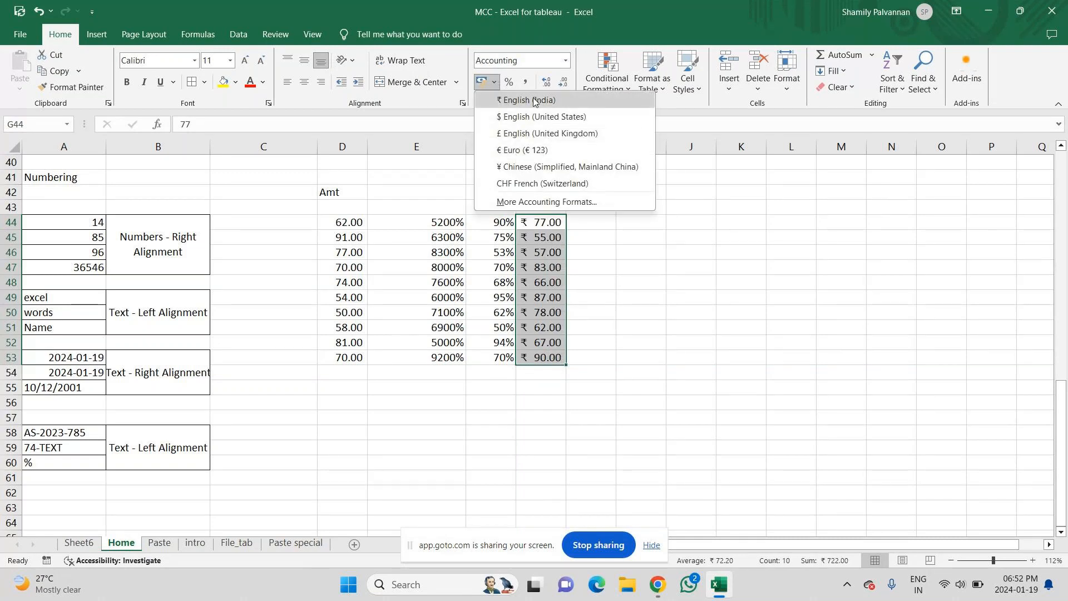
pyautogui.click(509, 100)
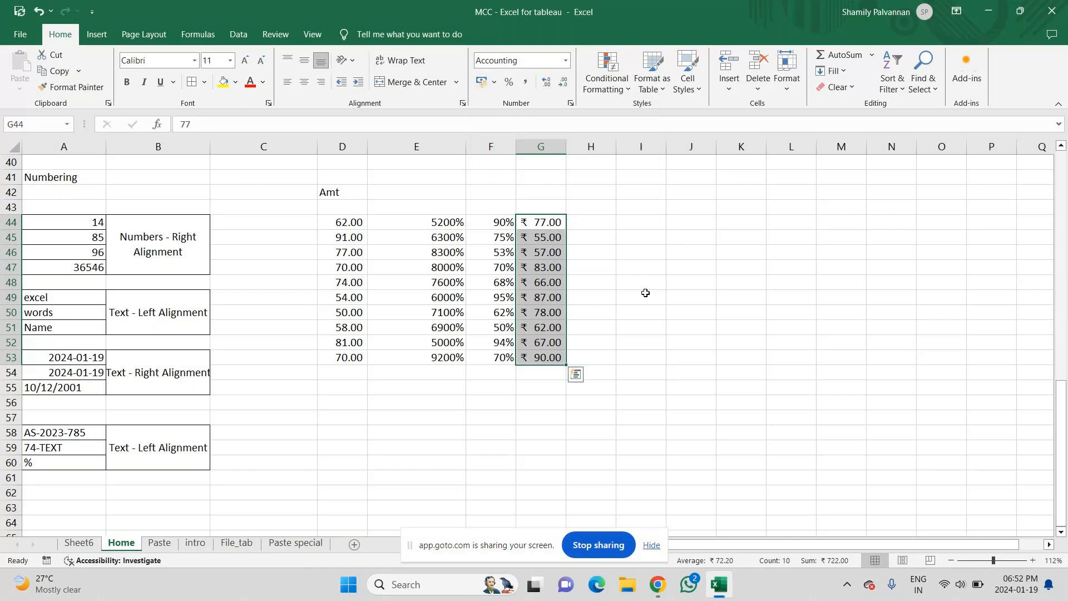
pyautogui.click(494, 84)
pyautogui.click(522, 118)
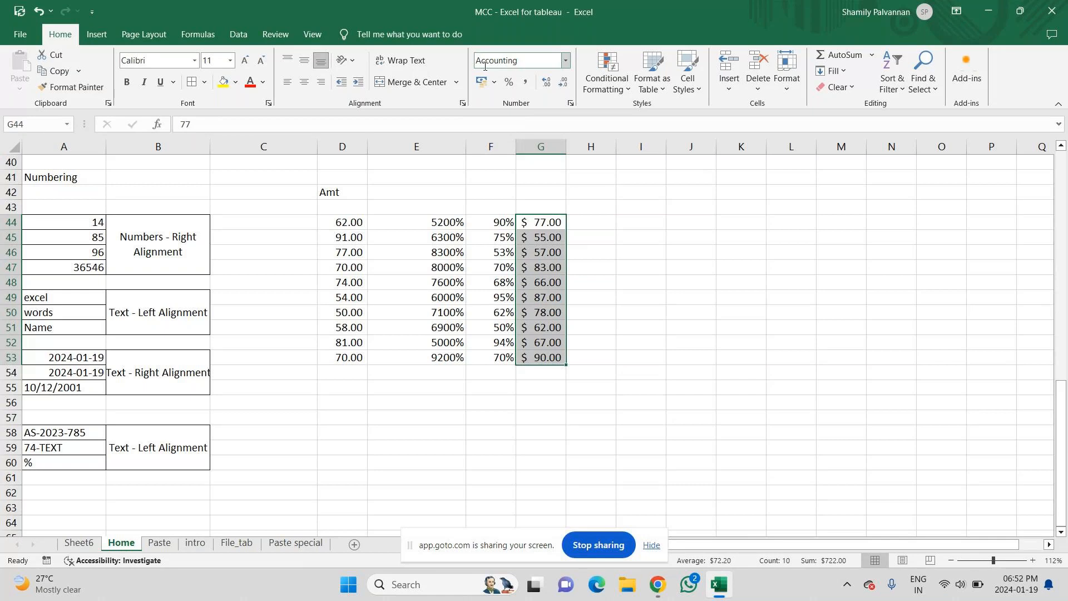
# - Set the Accounting symbol of G44:G53 to ₹ English (India) with 2 decimal places through the Format Cells dialog
pyautogui.click(498, 89)
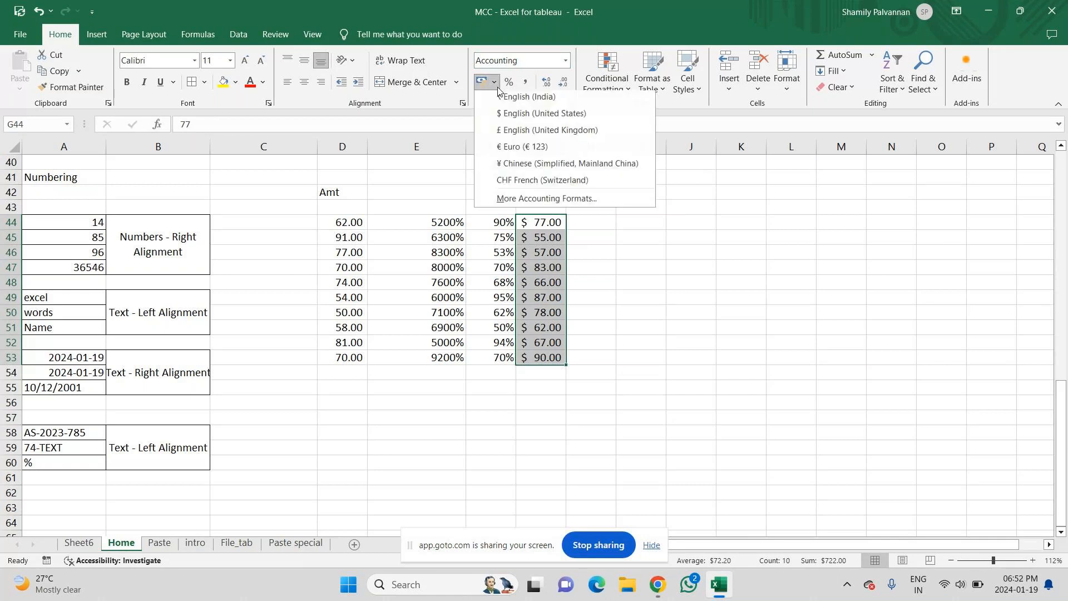
pyautogui.click(509, 202)
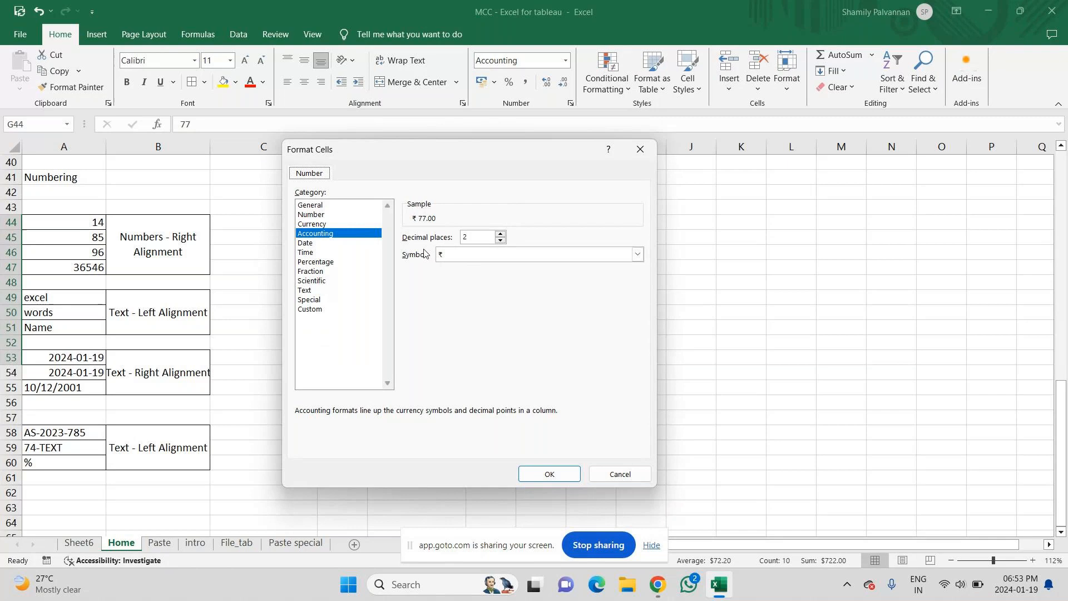
pyautogui.click(638, 255)
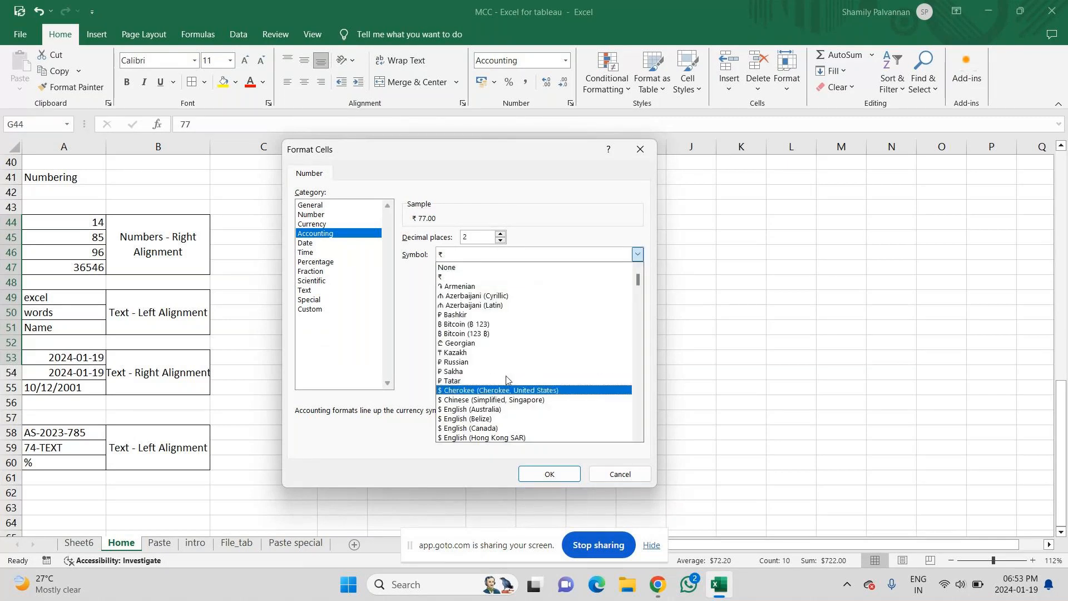
pyautogui.press('Down')
pyautogui.press('Down')
pyautogui.press('Down')
pyautogui.press('Down')
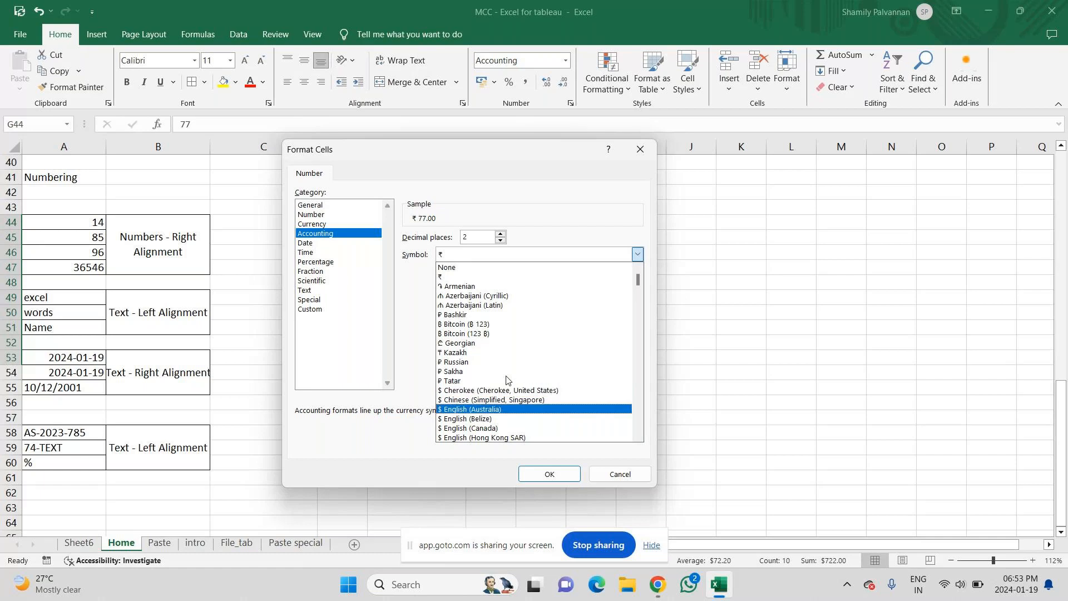
pyautogui.press('Down')
pyautogui.press('Down')
pyautogui.press('Down')
pyautogui.press('Down')
pyautogui.press('Down')
pyautogui.press('Down')
pyautogui.press('Down')
pyautogui.press('Down')
pyautogui.press('Down')
pyautogui.press('Down')
pyautogui.press('Down')
pyautogui.press('Down')
pyautogui.press('Down')
pyautogui.press('Down')
pyautogui.press('Down')
pyautogui.press('Down')
pyautogui.press('Down')
pyautogui.press('Down')
pyautogui.press('Down')
pyautogui.press('Down')
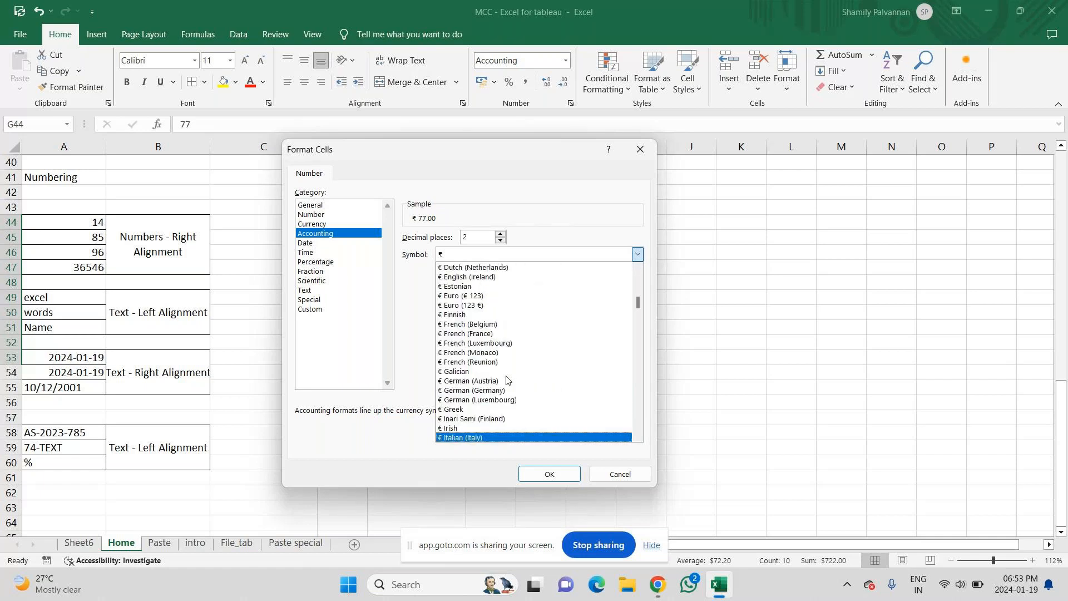
pyautogui.press('Down')
pyautogui.press('Down')
pyautogui.press('Down')
pyautogui.press('Down')
pyautogui.press('Down')
pyautogui.press('Down')
pyautogui.press('Down')
pyautogui.press('Down')
pyautogui.press('Down')
pyautogui.press('Down')
pyautogui.press('Down')
pyautogui.press('Down')
pyautogui.press('Down')
pyautogui.press('Down')
pyautogui.press('Down')
pyautogui.press('Down')
pyautogui.press('Down')
pyautogui.press('Down')
pyautogui.press('Down')
pyautogui.press('Down')
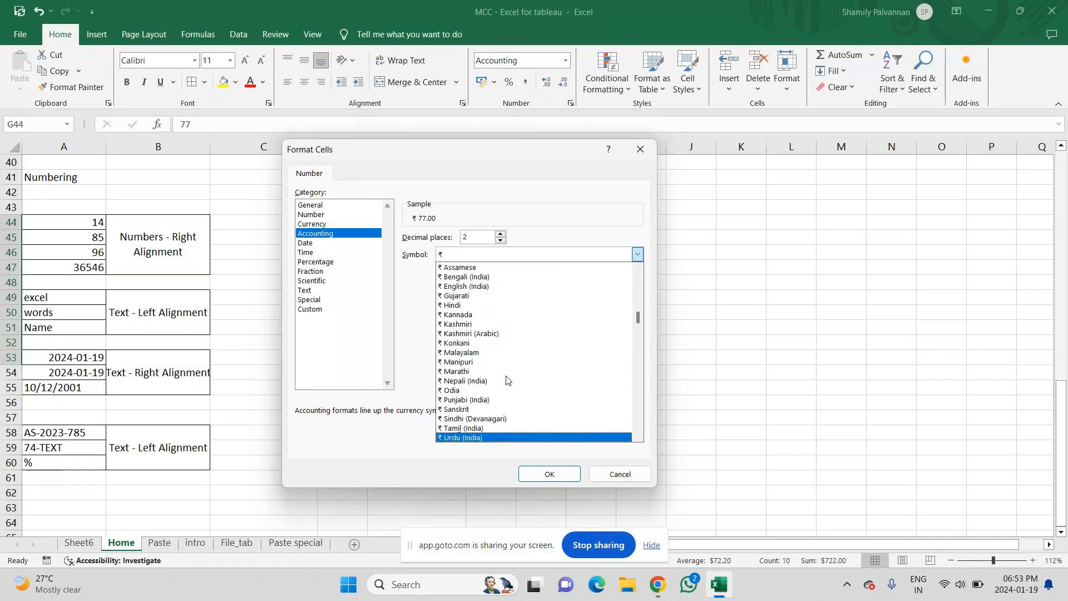
pyautogui.press('Down')
pyautogui.press('Down')
pyautogui.press('Down')
pyautogui.press('Up')
pyautogui.press('Up')
pyautogui.press('Up')
pyautogui.press('Up')
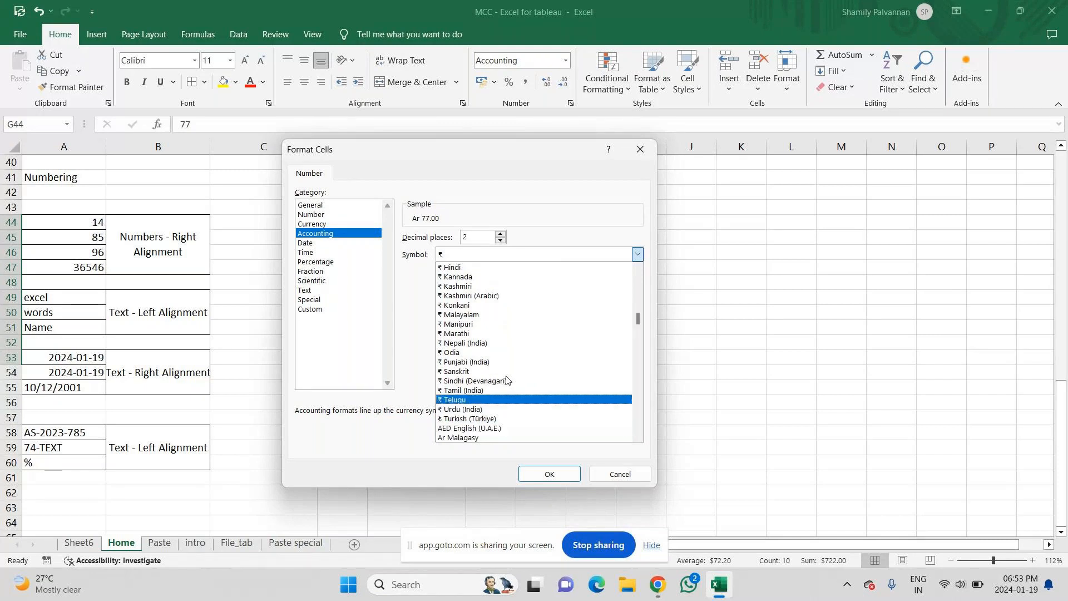
pyautogui.press('Up')
pyautogui.press('Up')
pyautogui.press('Up')
pyautogui.press('Up')
pyautogui.press('Up')
pyautogui.press('Up')
pyautogui.press('Up')
pyautogui.press('Up')
pyautogui.press('Up')
pyautogui.press('Up')
pyautogui.press('Up')
pyautogui.press('Up')
pyautogui.press('Up')
pyautogui.press('Up')
pyautogui.press('Up')
pyautogui.press('Up')
pyautogui.press('Down')
pyautogui.press('Down')
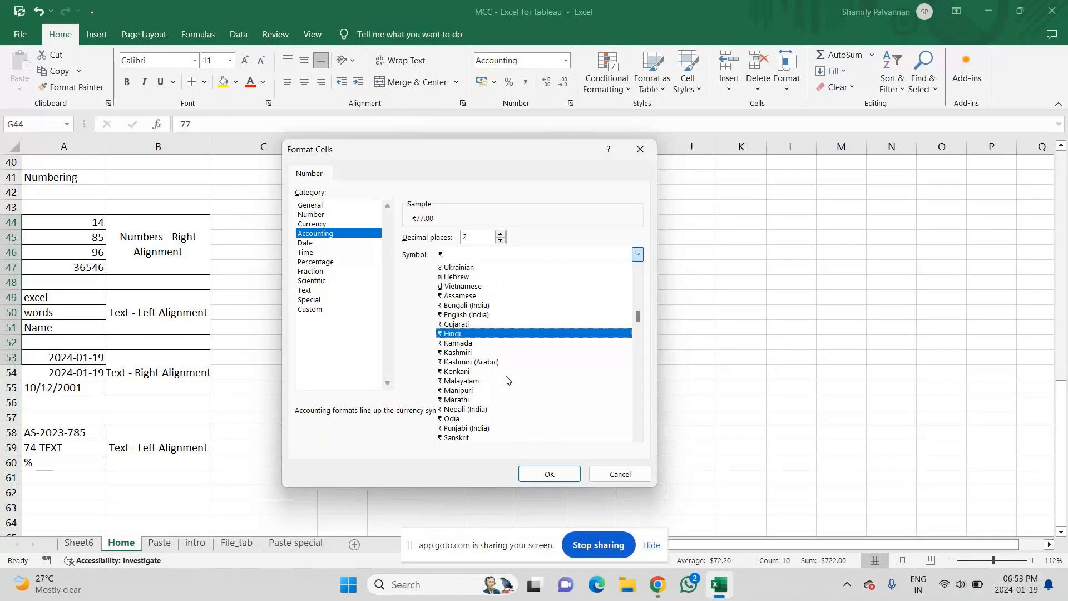
pyautogui.press('Up')
pyautogui.press('Up')
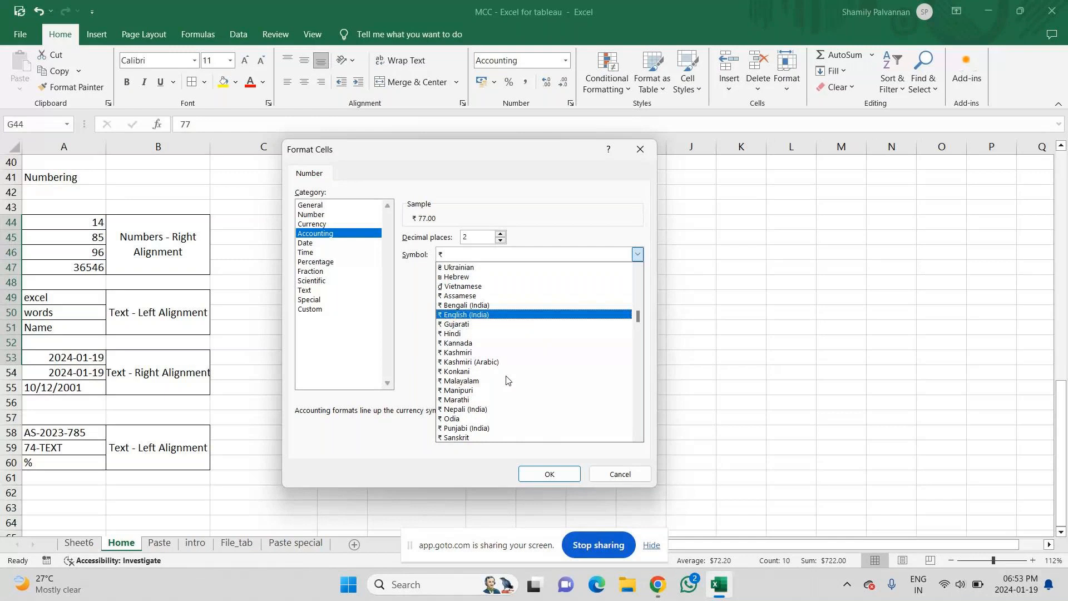
pyautogui.press('Return')
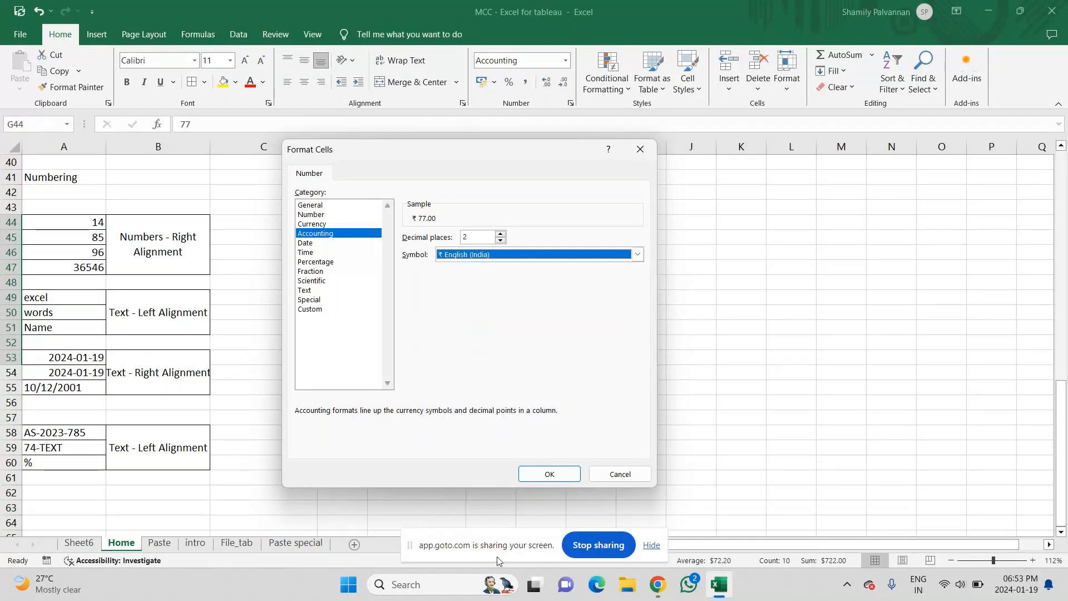
pyautogui.click(547, 473)
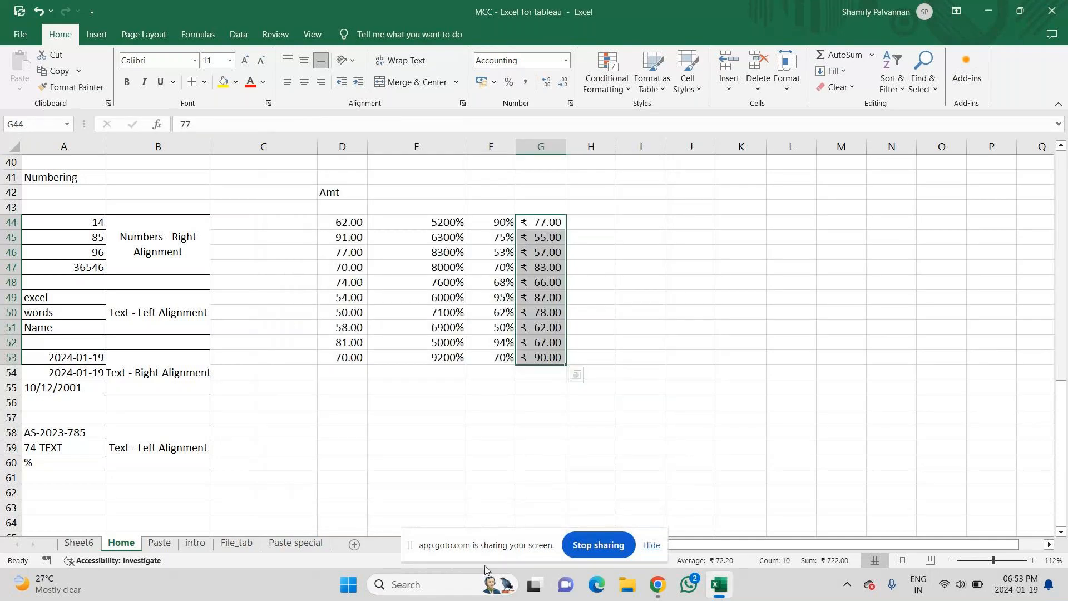
pyautogui.click(587, 225)
pyautogui.click(564, 61)
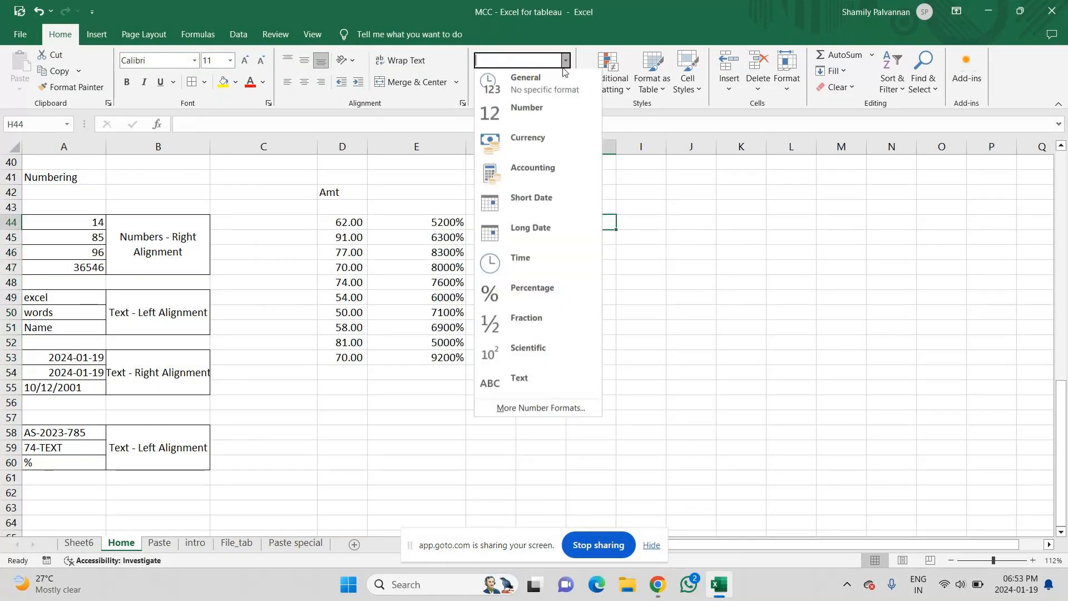
pyautogui.click(613, 294)
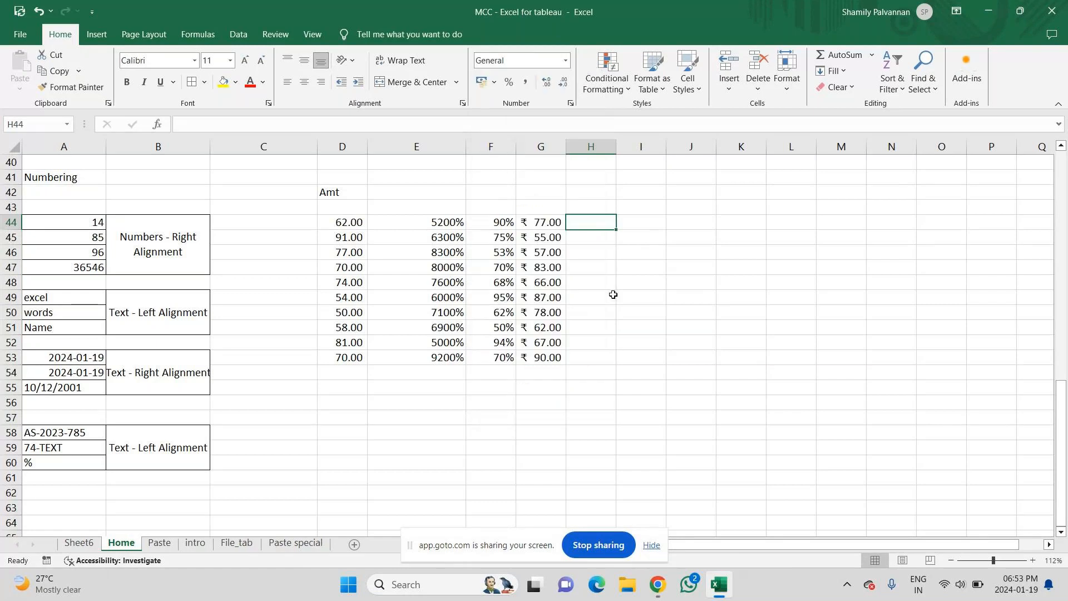
pyautogui.click(613, 294)
# - Enter the decimal numbers 782.56892, 78.2988 and 329.189 in H44, H45 and H46
pyautogui.click(591, 223)
pyautogui.write('782')
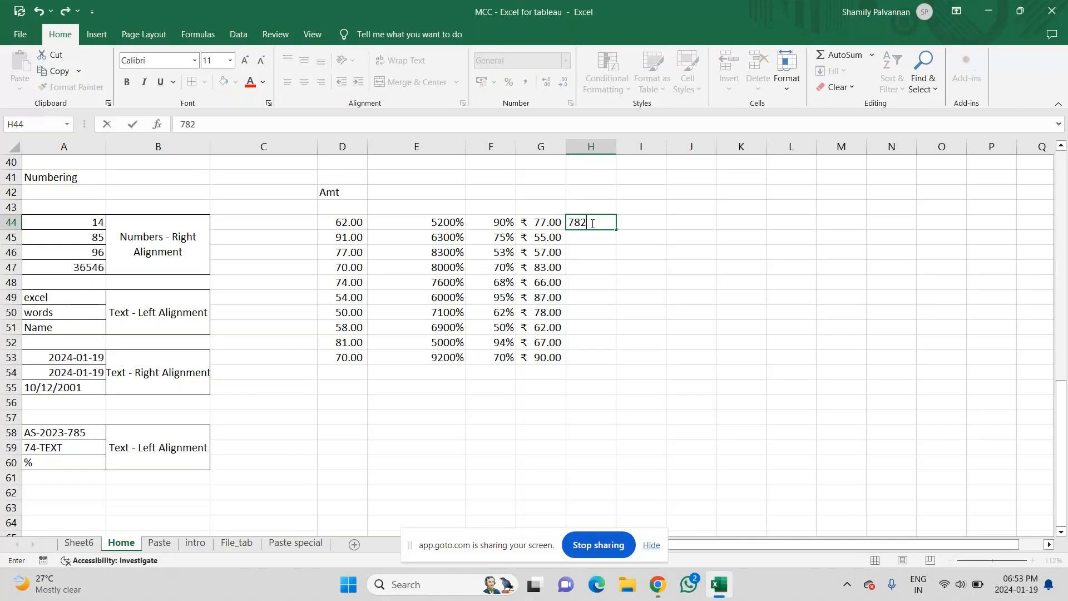
pyautogui.write('569')
pyautogui.press('Return')
pyautogui.write('78')
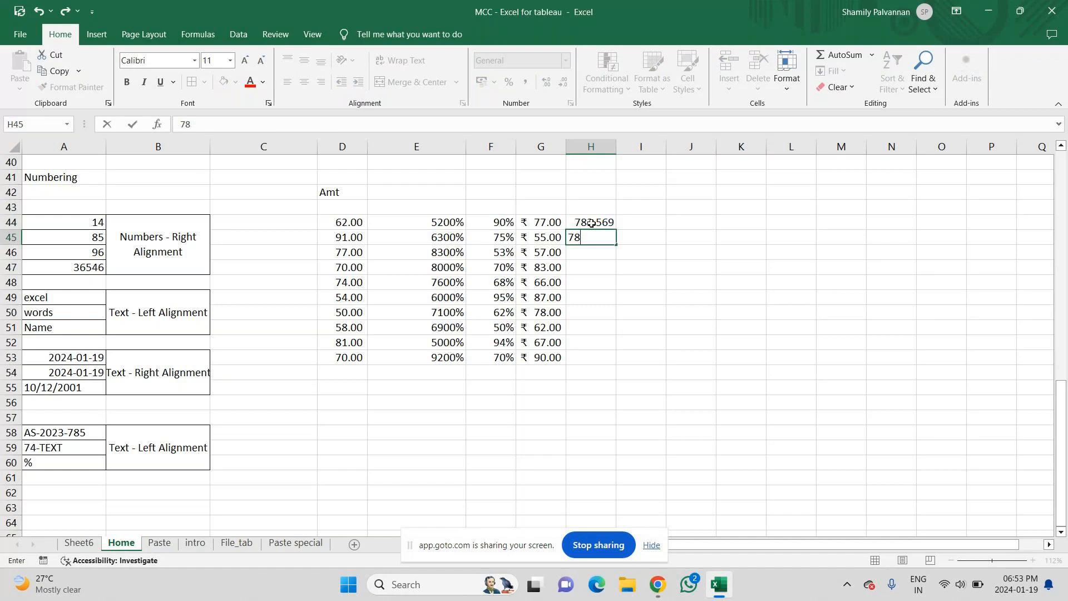
pyautogui.write('.2988')
pyautogui.press('Return')
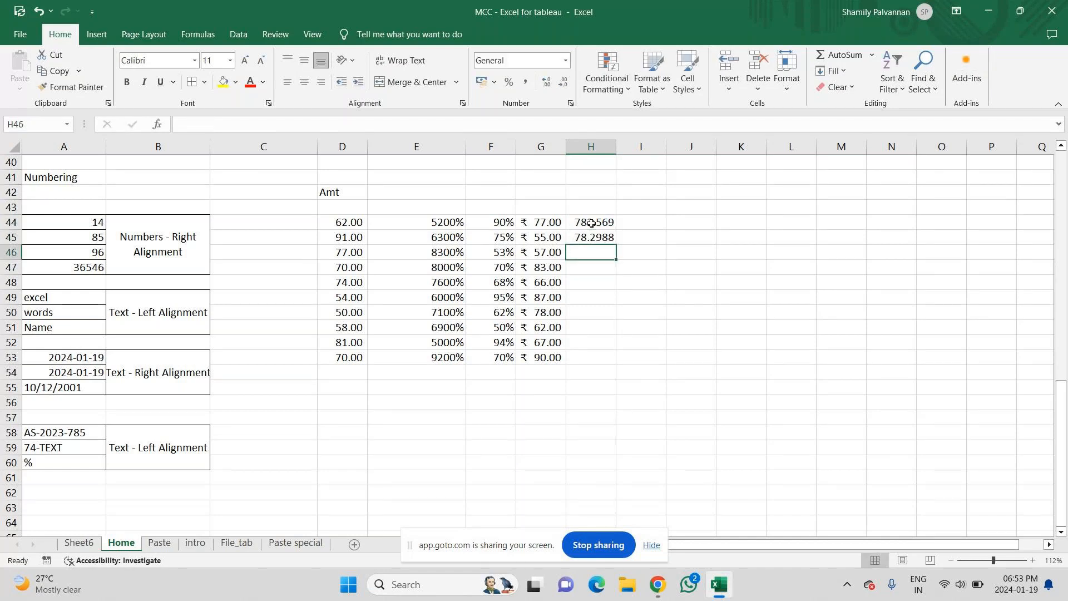
pyautogui.write('7')
pyautogui.write('329')
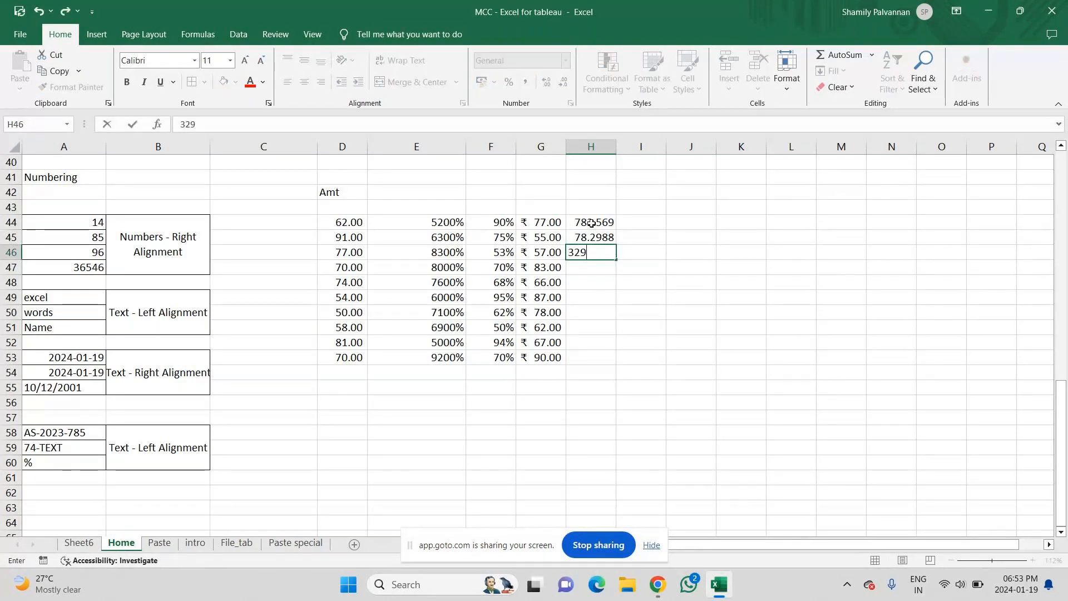
pyautogui.write('.189')
pyautogui.press('Return')
pyautogui.write('25')
pyautogui.press('Escape')
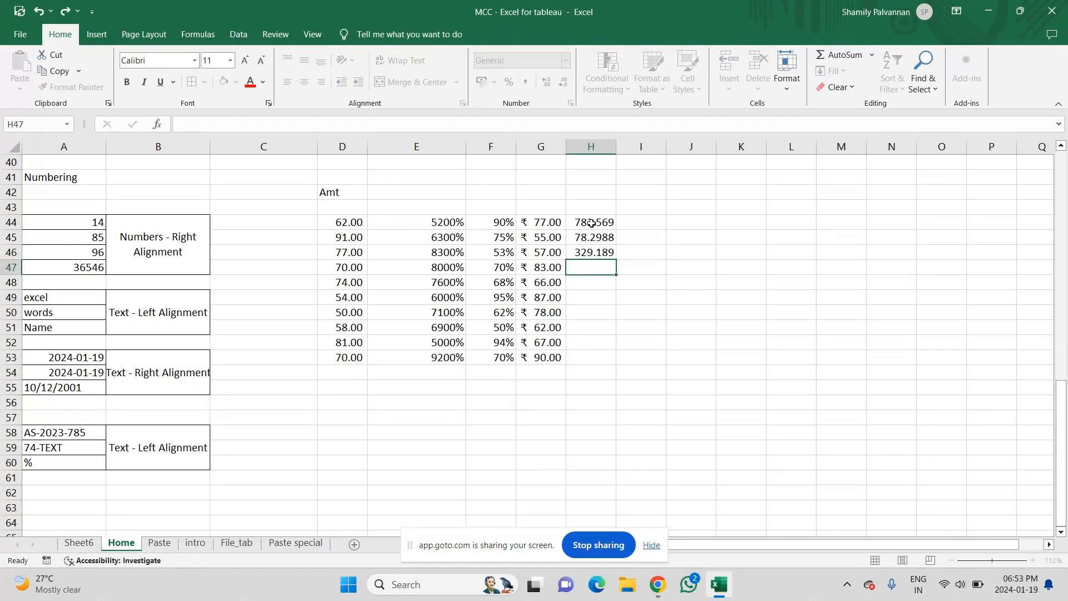
# - Replace the content of H44 with =RAND() and fill the formula down to H53
pyautogui.doubleClick(591, 223)
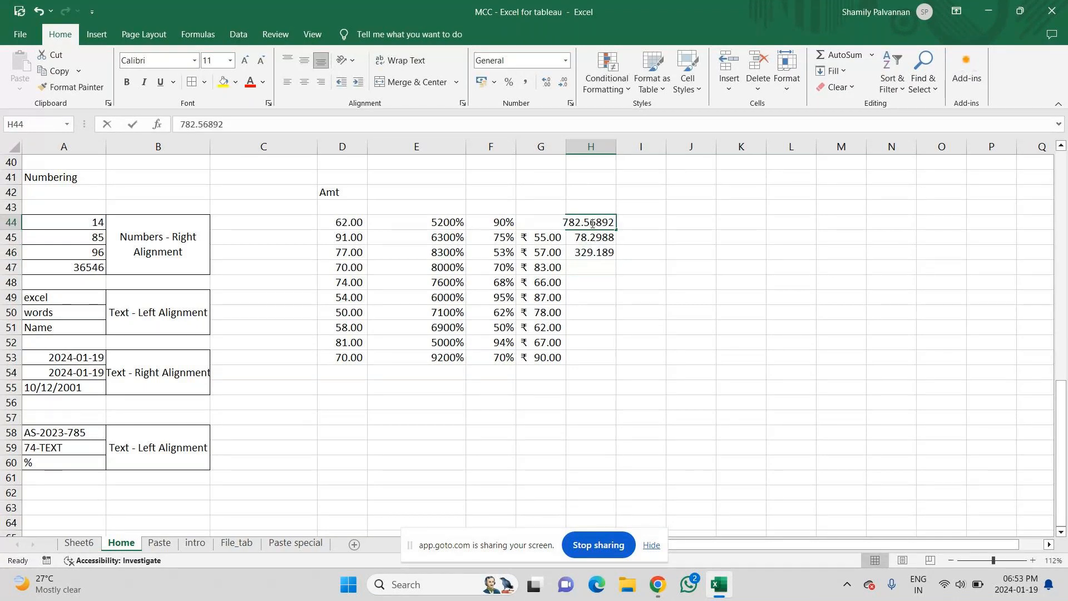
pyautogui.write('=rand')
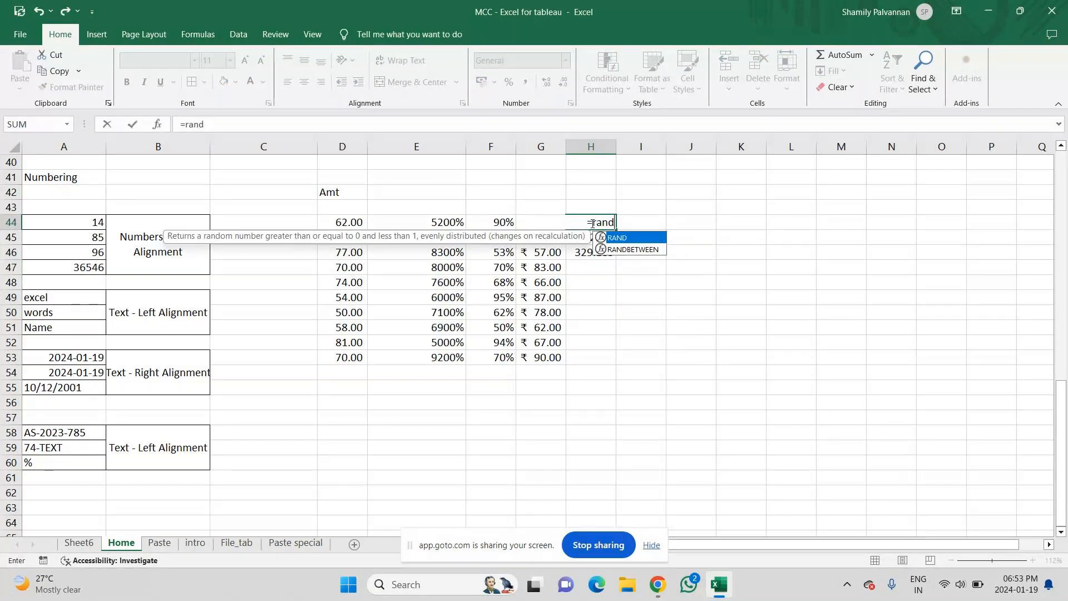
pyautogui.press('Tab')
pyautogui.press('Return')
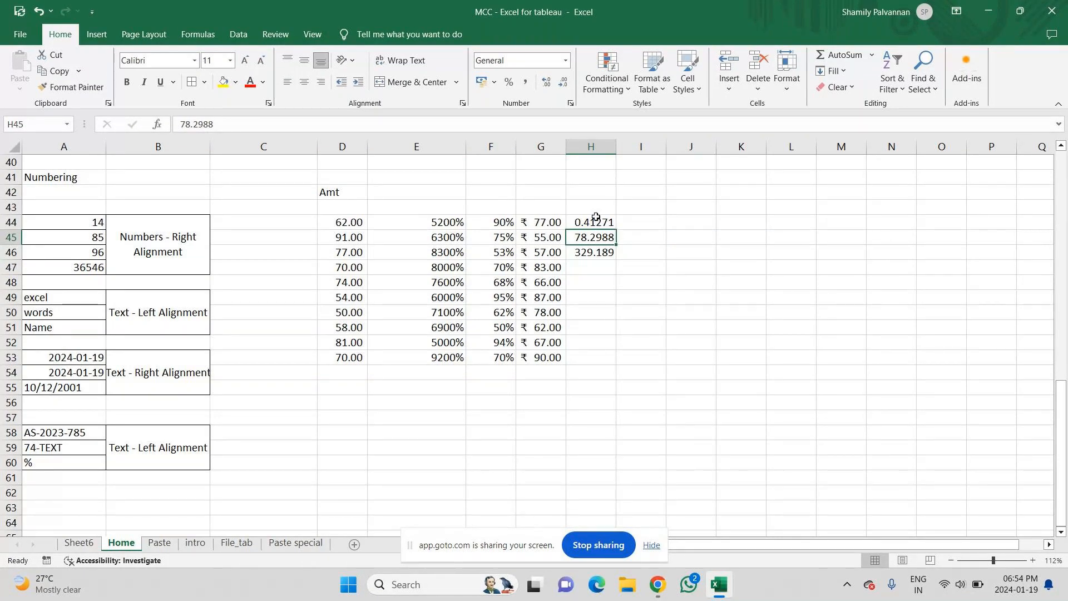
pyautogui.click(595, 223)
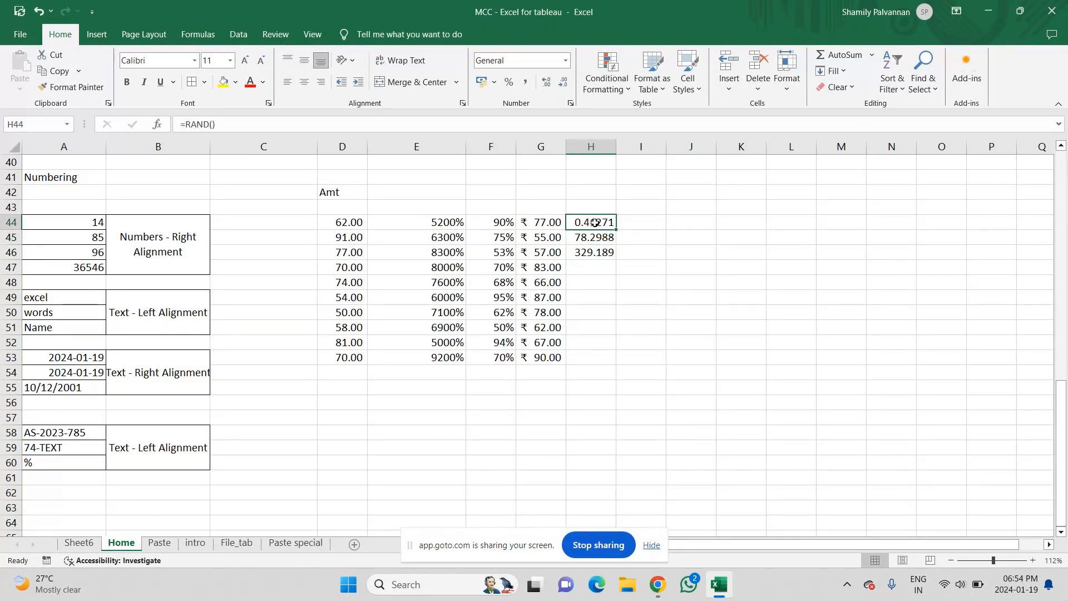
pyautogui.moveTo(616, 229); pyautogui.dragTo(596, 363)
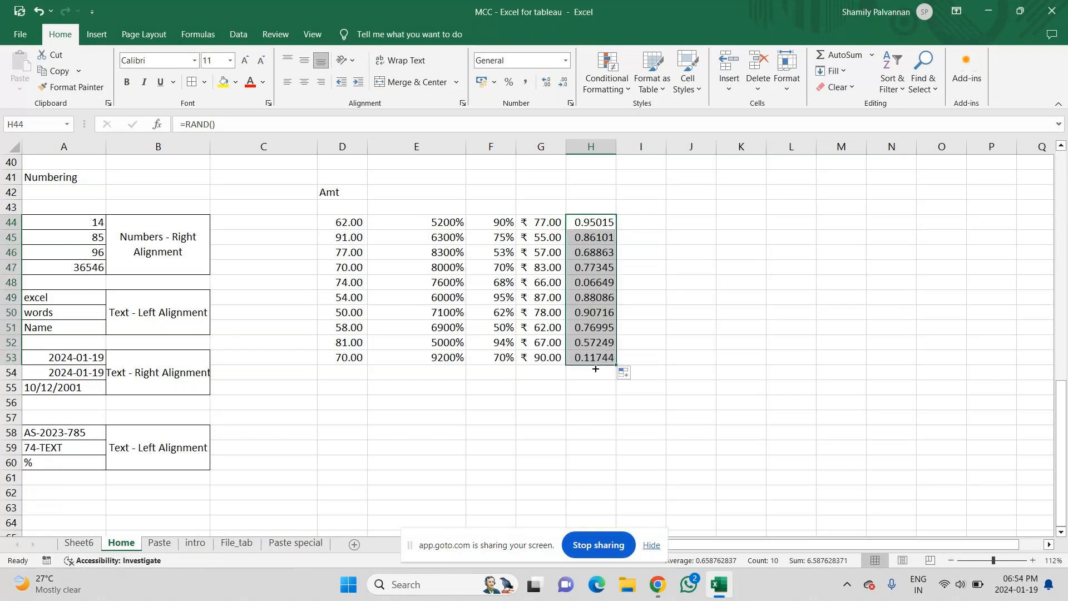
# - Convert the random-number formulas in H44:H53 to fixed values by copying and pasting them in place as values
pyautogui.hotkey('ctrl', 'c')
pyautogui.hotkey('ctrl', 'alt', 'v')
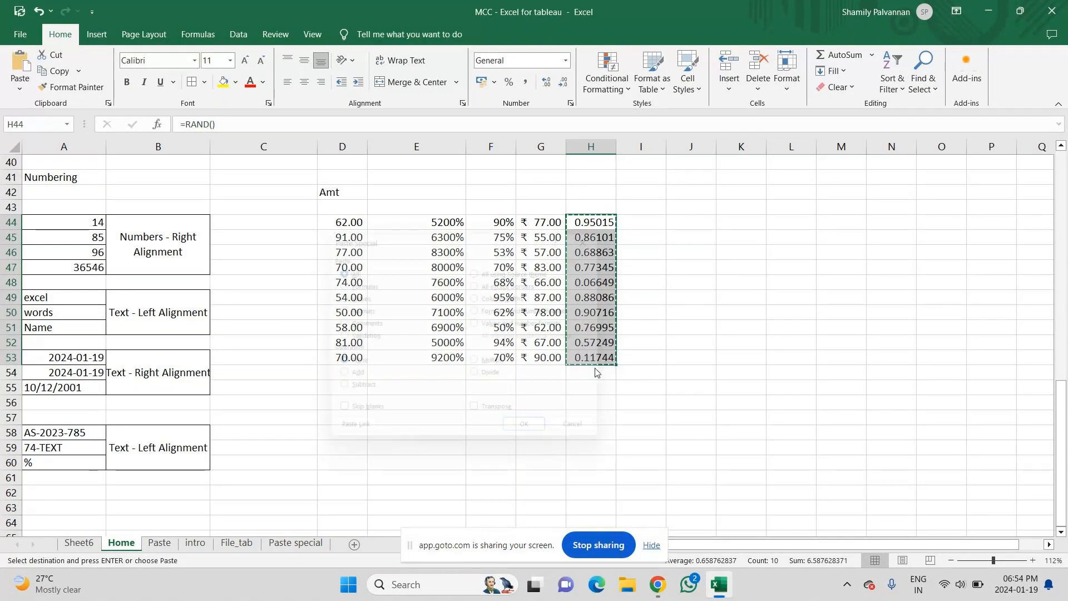
pyautogui.press('v')
pyautogui.press('Return')
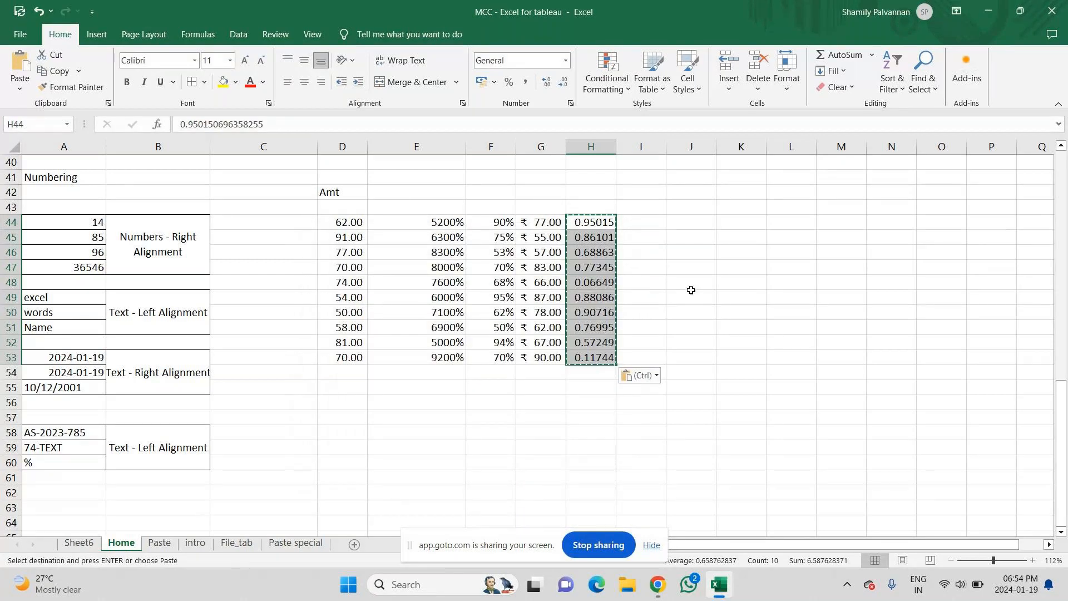
pyautogui.press('Escape')
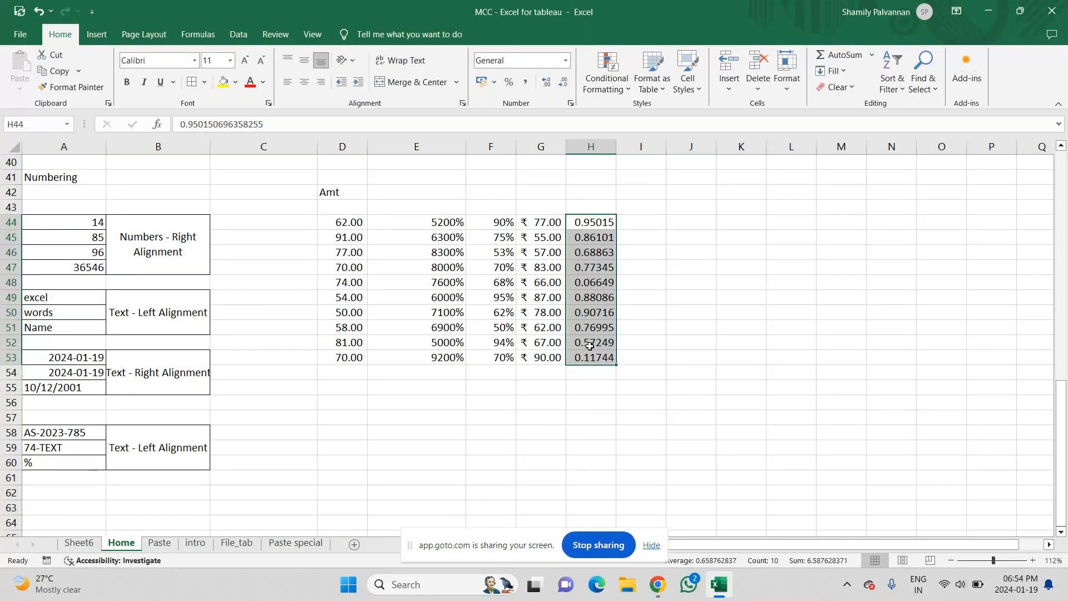
# - Reduce the numbers in H44:H53 to two decimal places
pyautogui.click(563, 83)
pyautogui.click(565, 90)
pyautogui.click(565, 90)
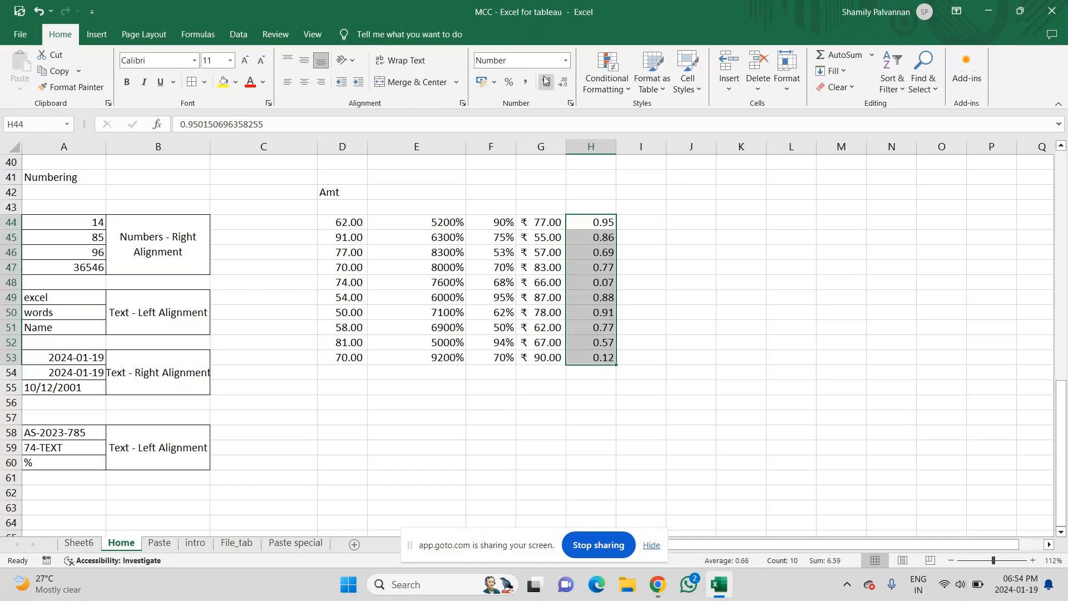
# - Increase the decimal places of H44:H53 by three, and reduce them back to two
pyautogui.click(546, 82)
pyautogui.click(545, 86)
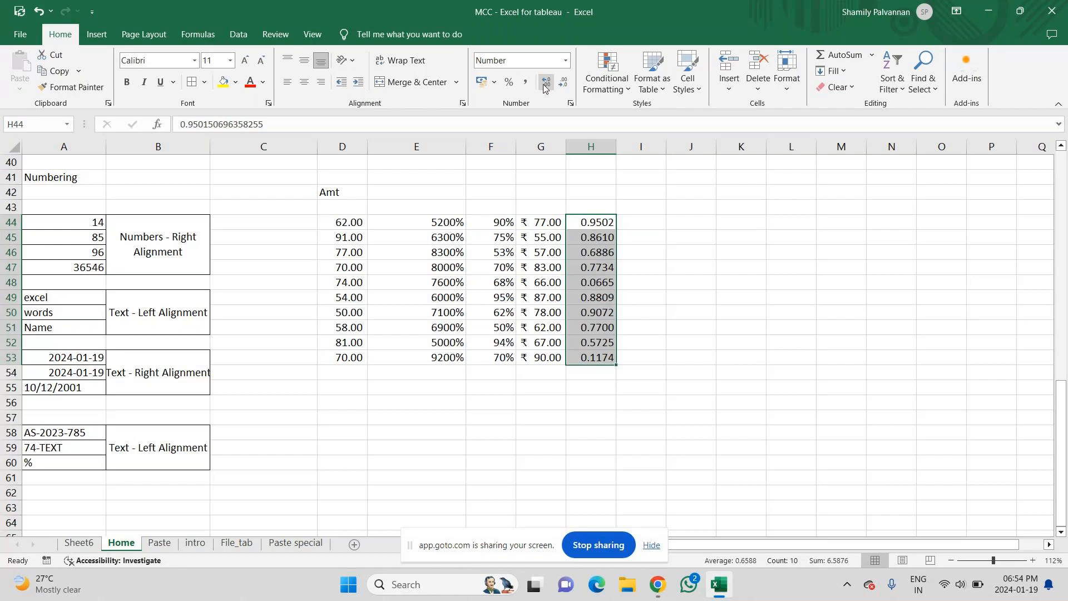
pyautogui.click(544, 87)
pyautogui.click(567, 87)
pyautogui.click(566, 88)
pyautogui.click(567, 87)
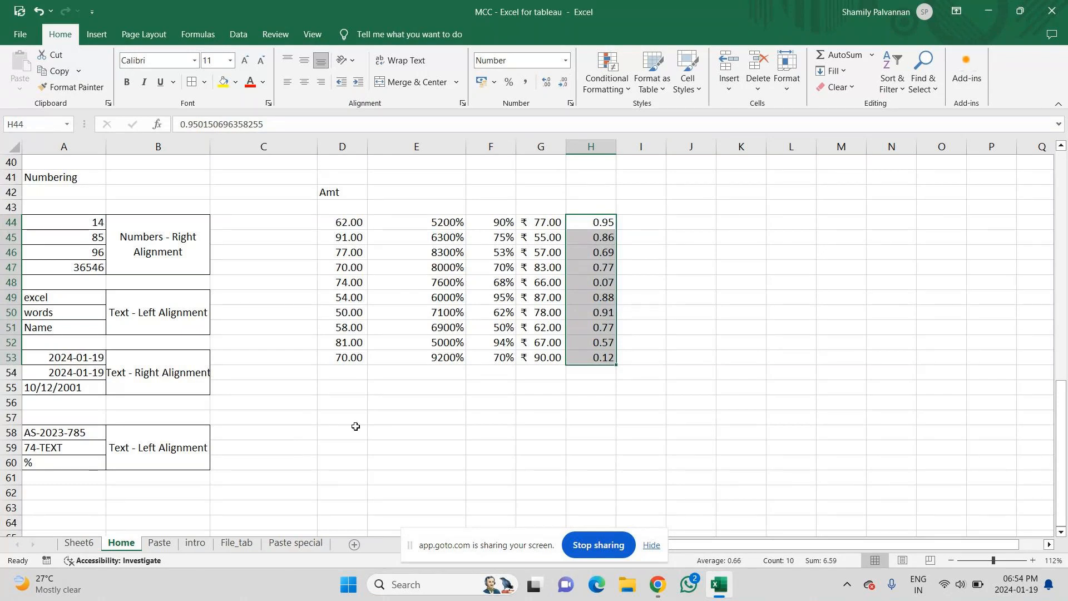
# - Enter the formula =TODAY() in E56 and select that cell again
pyautogui.click(403, 409)
pyautogui.write('=')
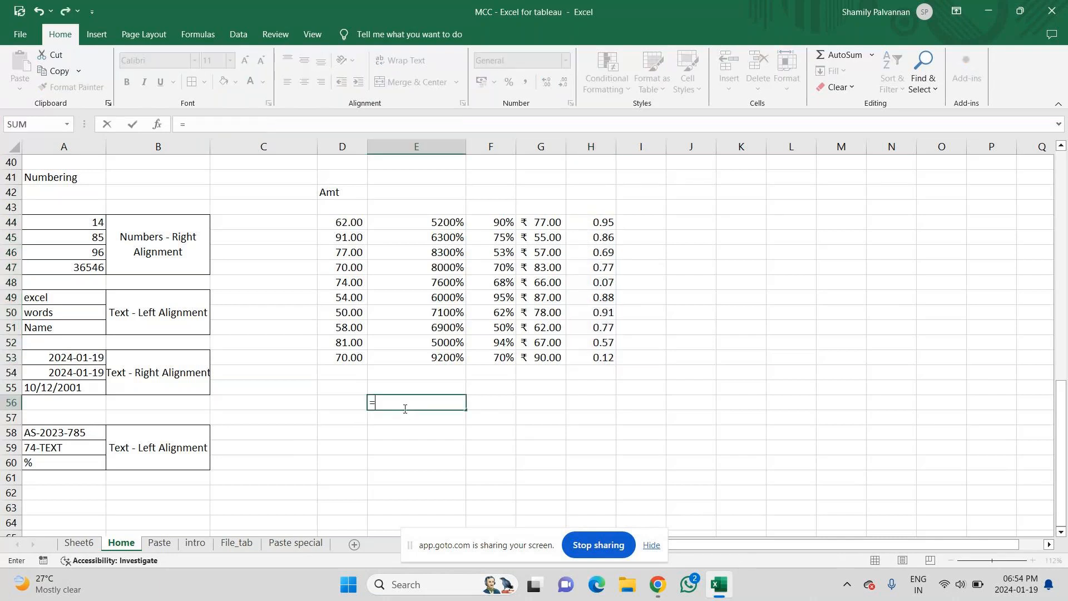
pyautogui.write('now')
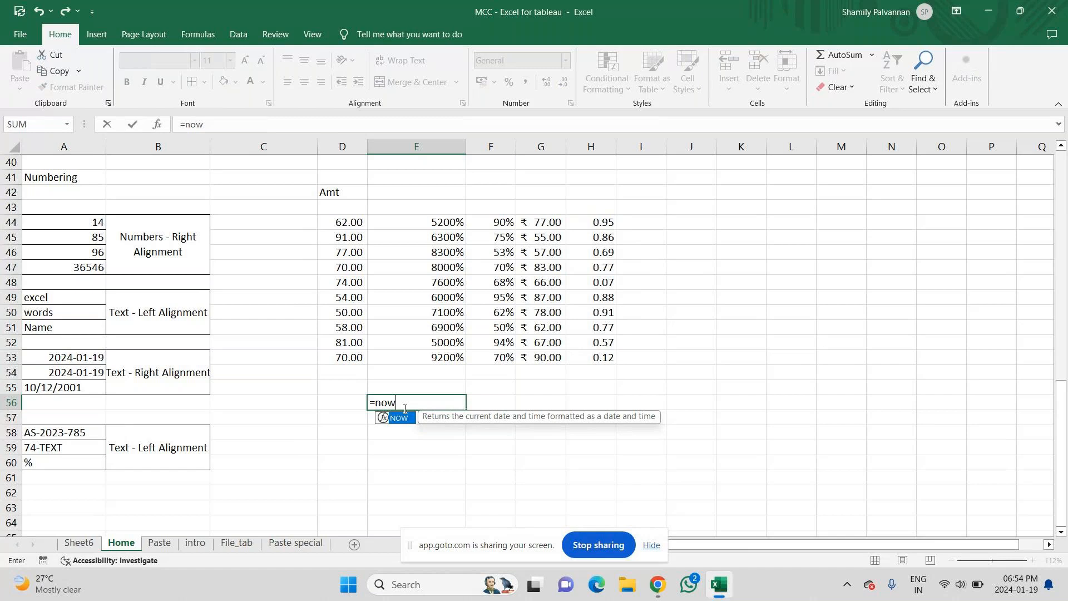
pyautogui.press('BackSpace')
pyautogui.press('BackSpace')
pyautogui.press('BackSpace')
pyautogui.write('today')
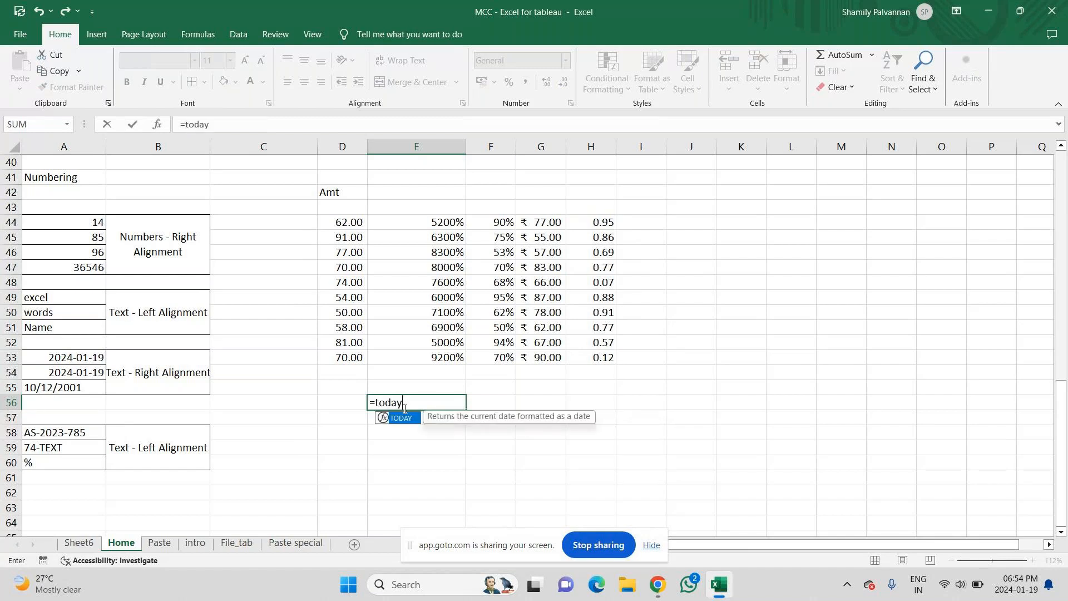
pyautogui.write('()')
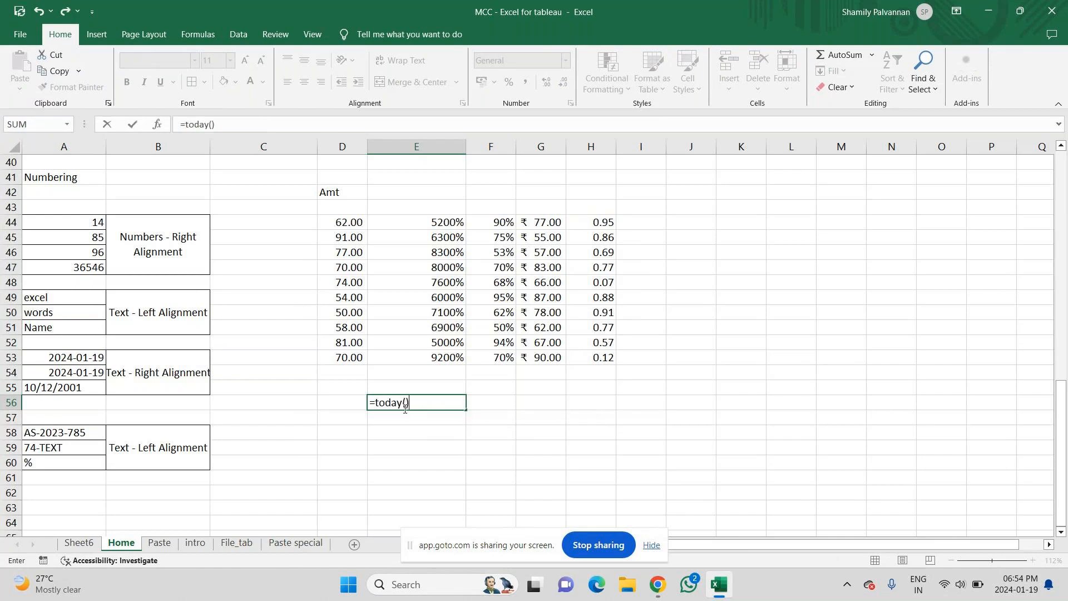
pyautogui.press('Return')
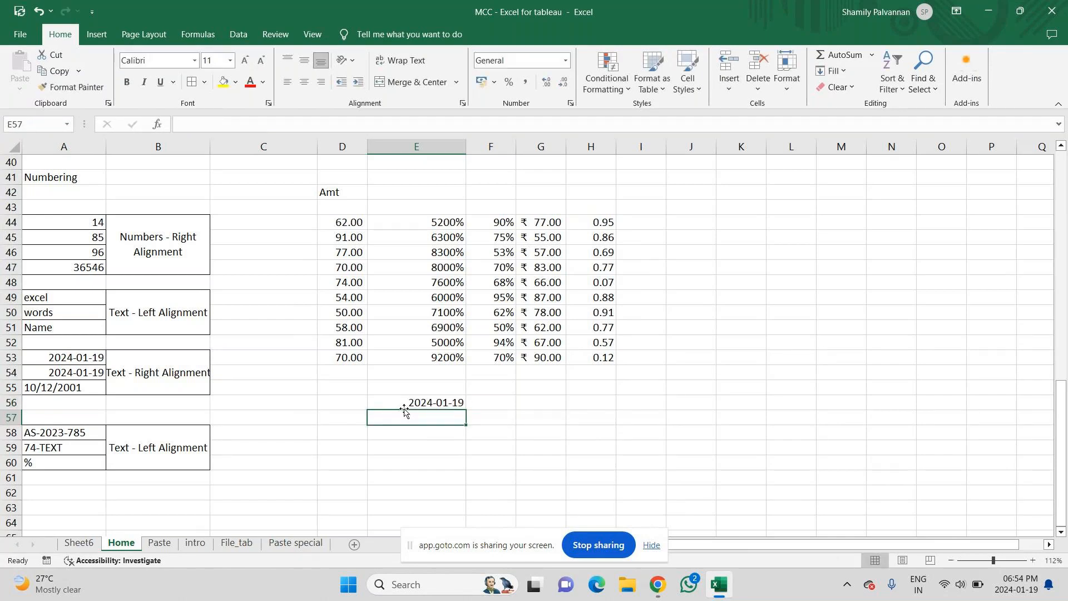
pyautogui.click(404, 406)
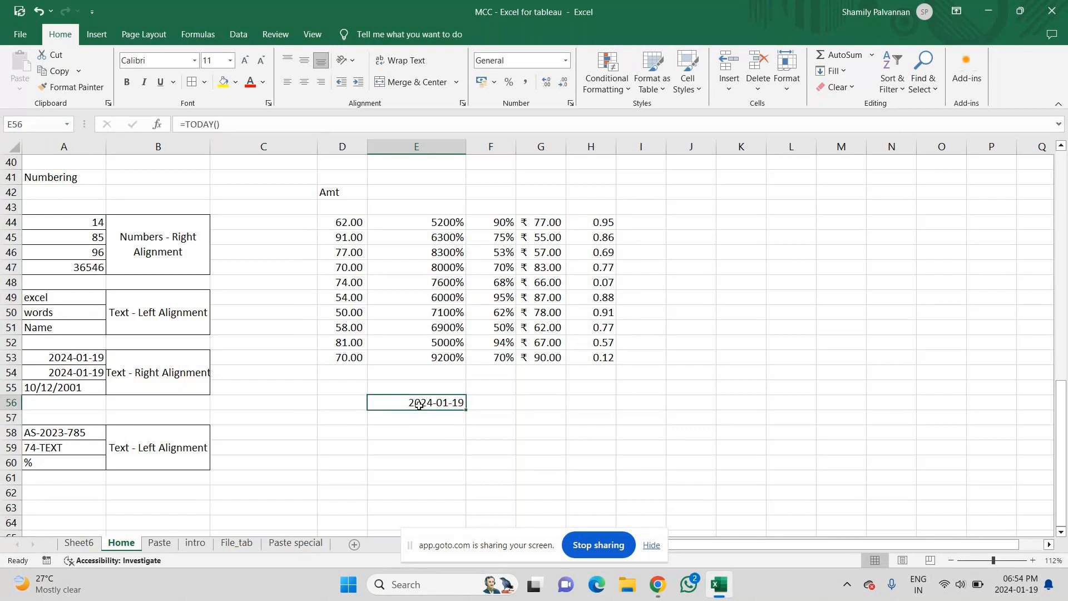
# - Apply the Short Date format to the date in E56, and change it to Long Date
pyautogui.click(571, 102)
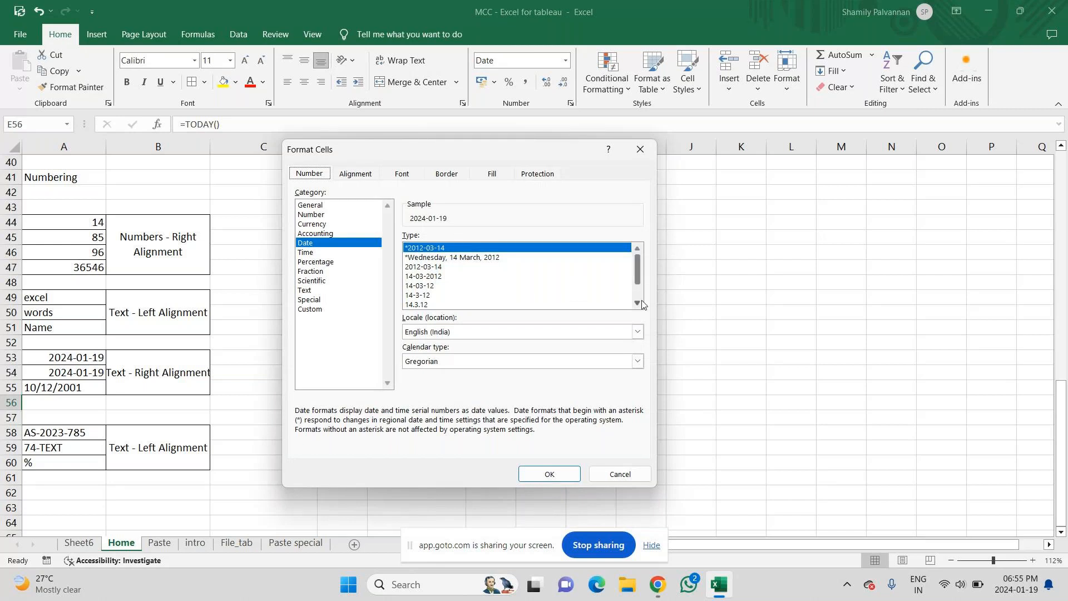
pyautogui.click(640, 149)
pyautogui.click(565, 60)
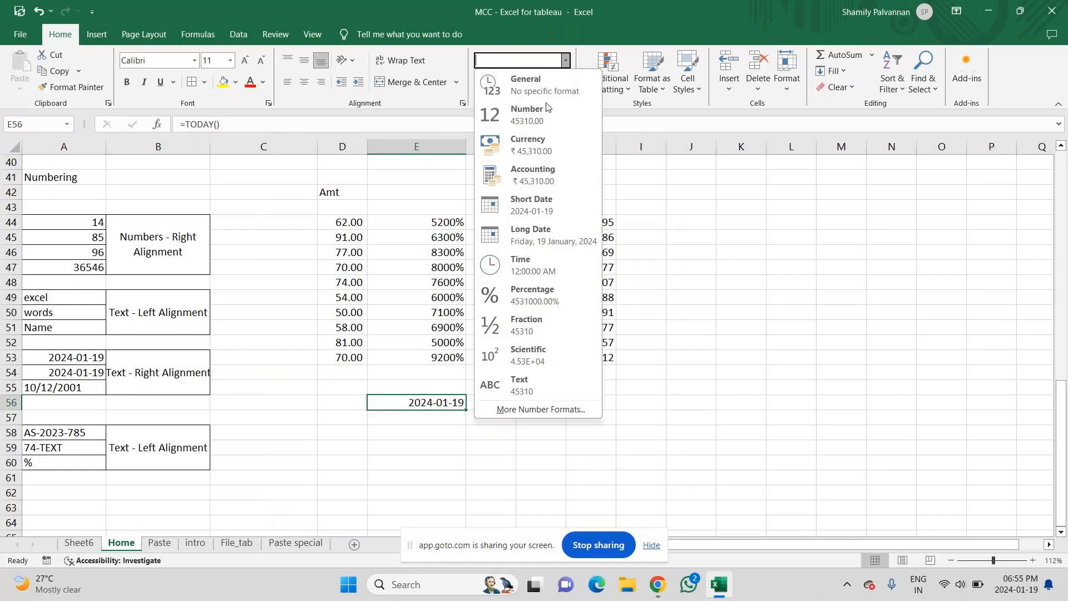
pyautogui.click(525, 214)
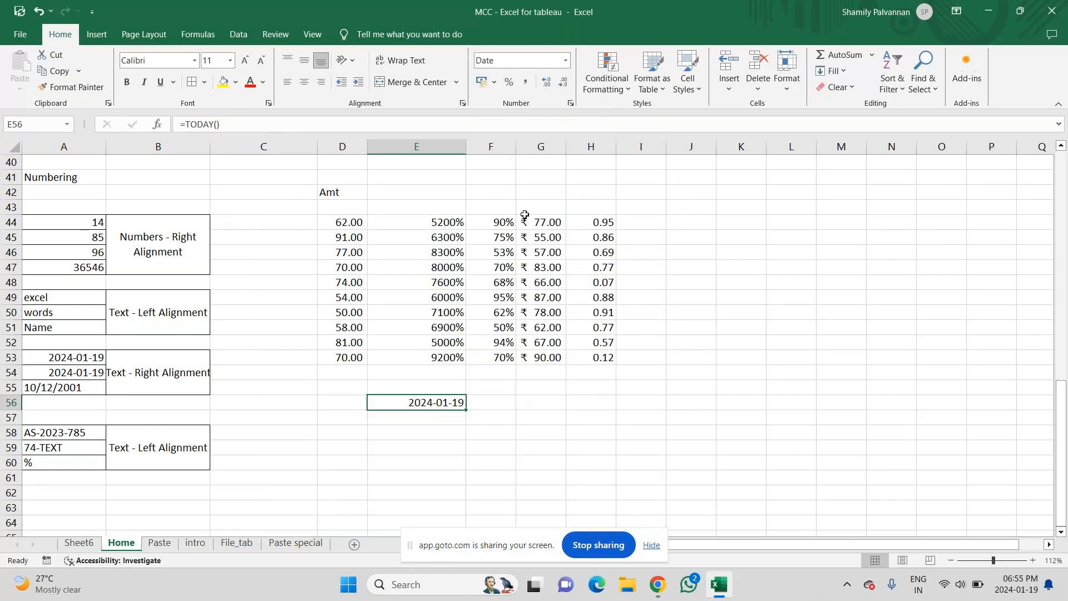
pyautogui.click(566, 61)
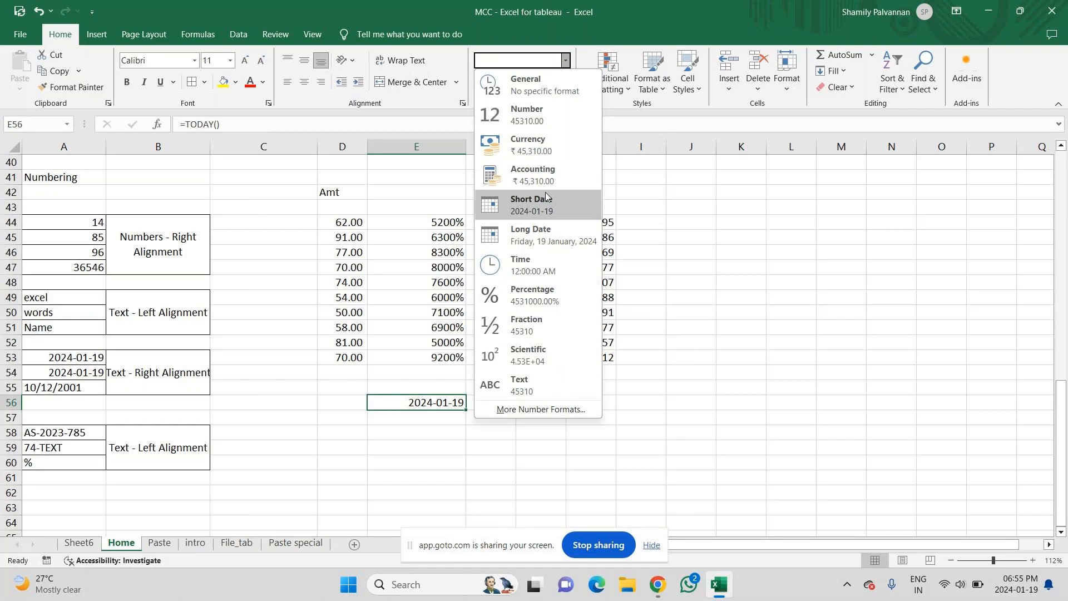
pyautogui.click(539, 251)
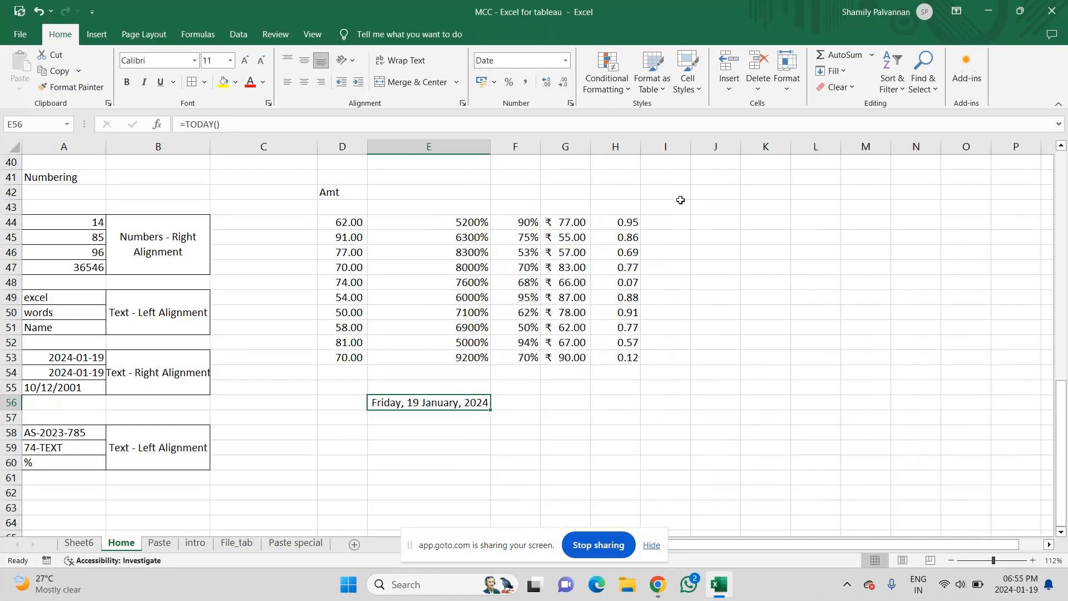
# - Examine the date types available for E56 in the Format Cells dialog and the list of number formats
pyautogui.click(571, 103)
pyautogui.click(637, 305)
pyautogui.click(636, 304)
pyautogui.click(637, 305)
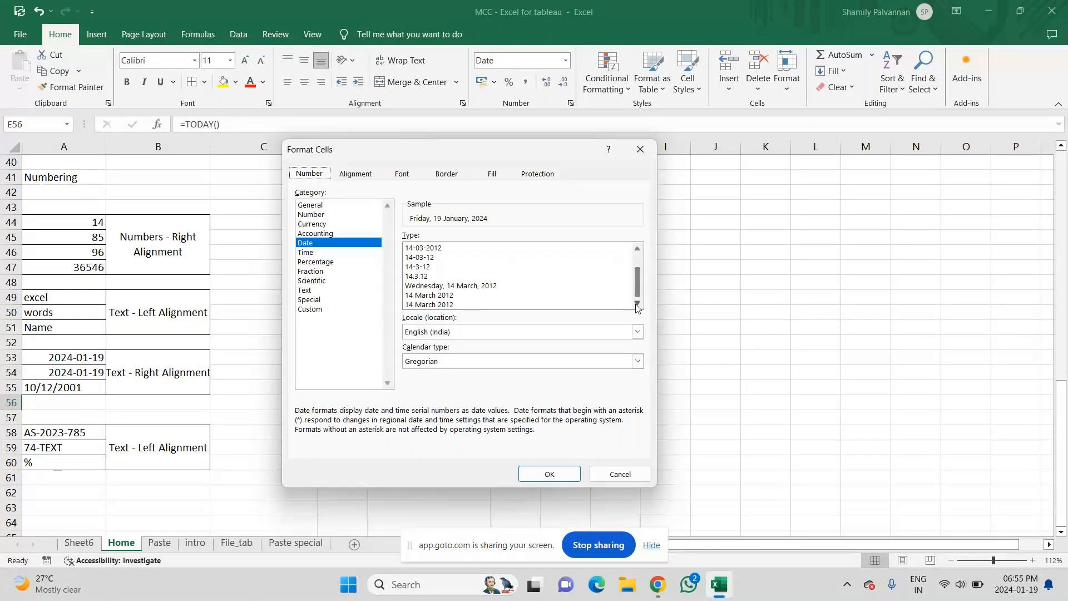
pyautogui.click(637, 260)
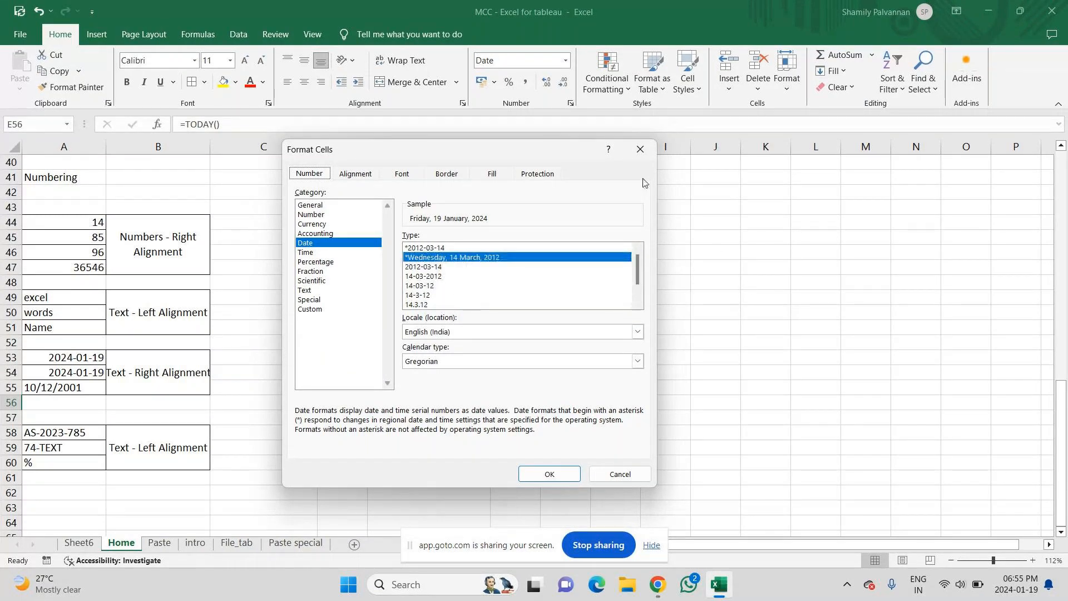
pyautogui.click(641, 156)
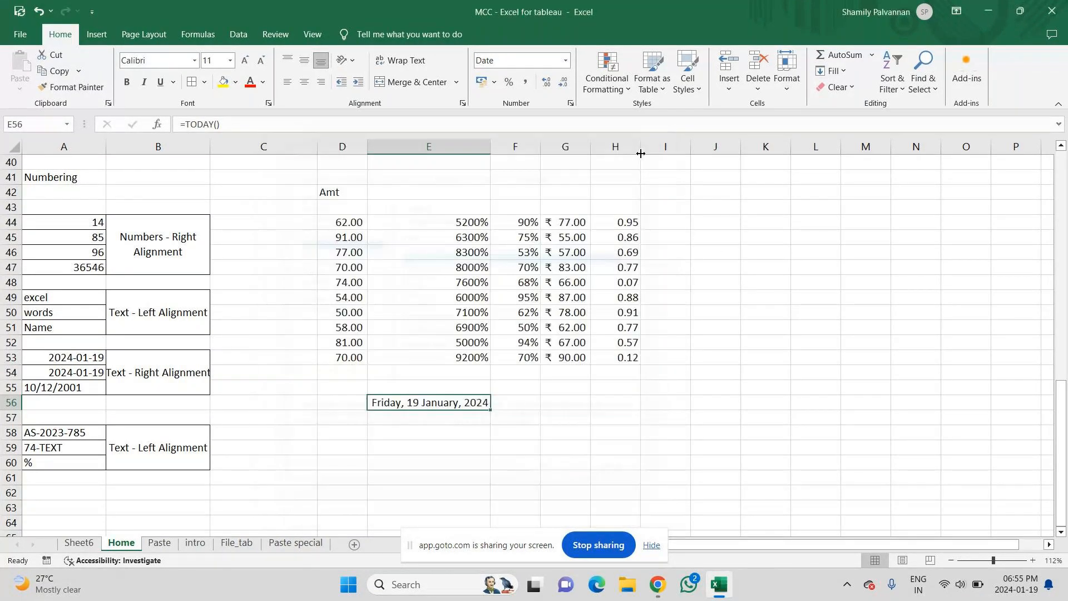
pyautogui.click(566, 60)
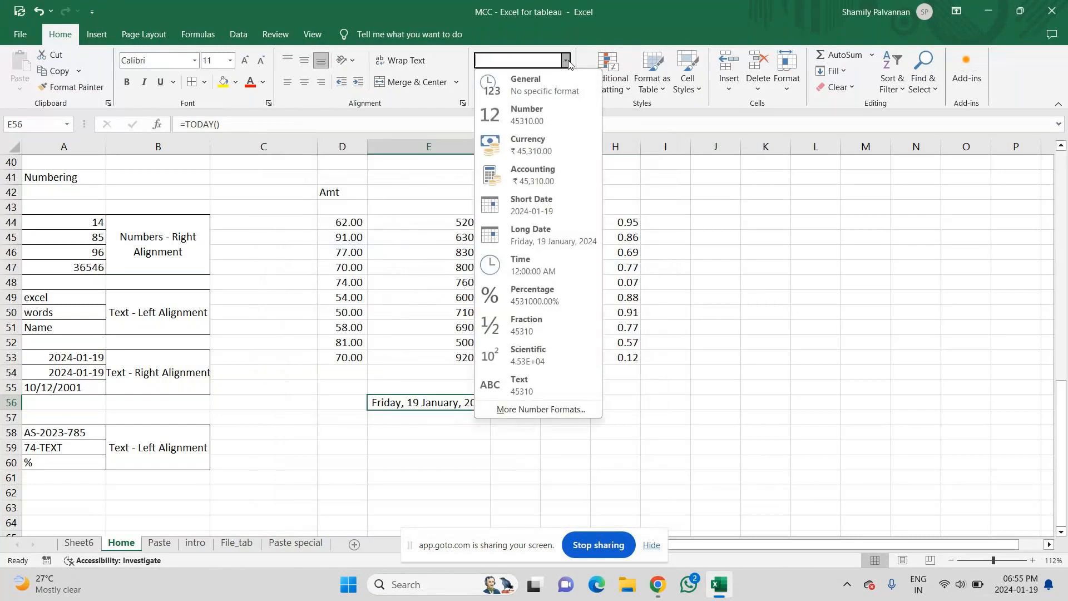
pyautogui.click(470, 418)
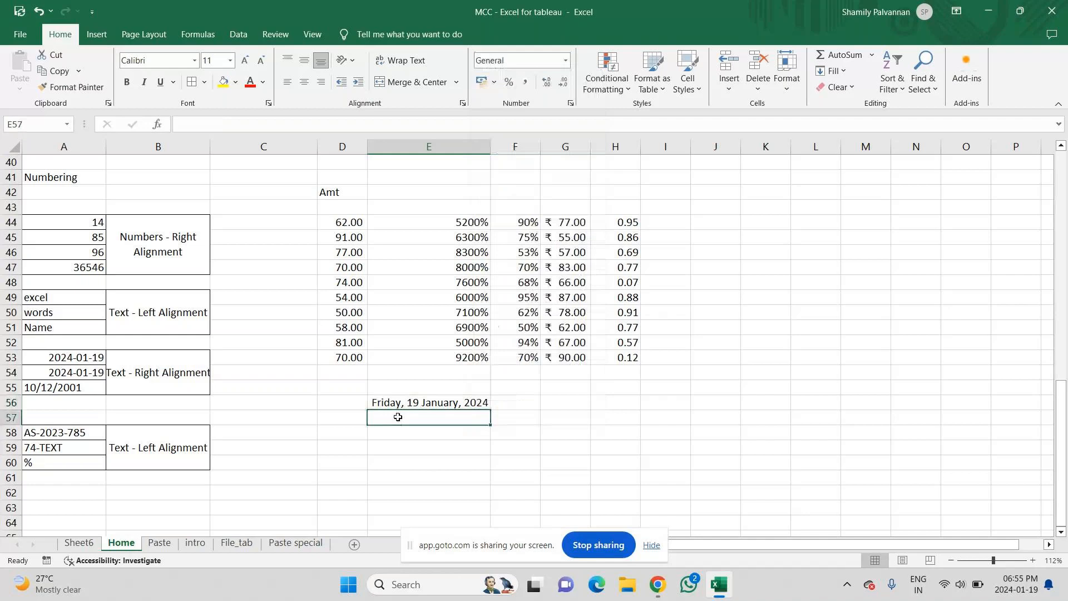
# - Enter the note "today()" as plain text in G56
pyautogui.click(523, 403)
pyautogui.click(553, 412)
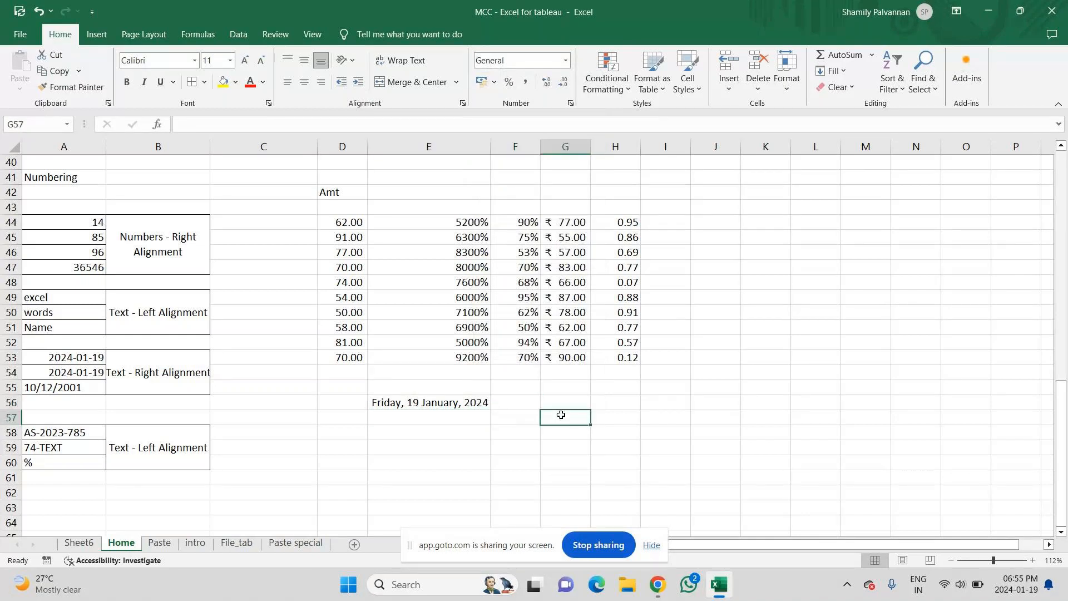
pyautogui.click(560, 404)
pyautogui.write('to')
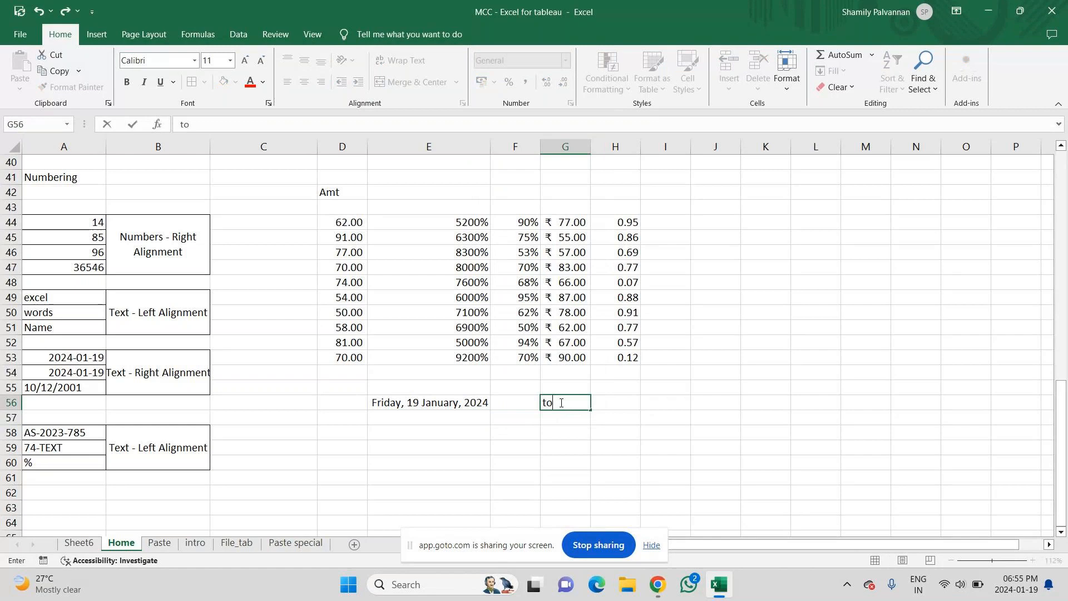
pyautogui.write('day()')
pyautogui.press('Return')
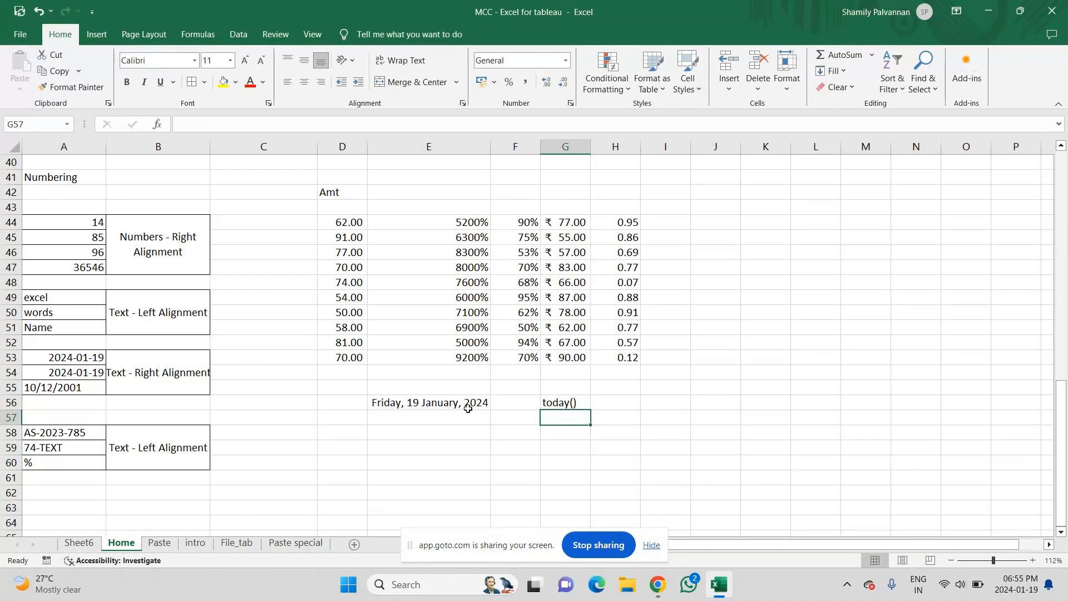
# - Add the heading "date" in G55, above the today() note
pyautogui.press('Left')
pyautogui.press('Right')
pyautogui.press('Up')
pyautogui.press('Right')
pyautogui.press('Up')
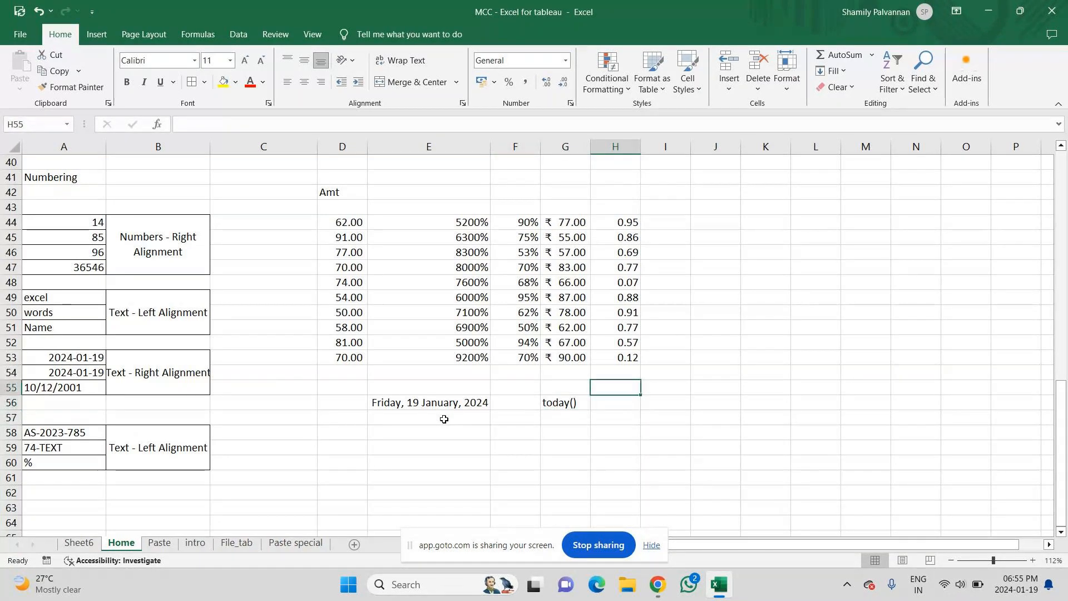
pyautogui.press('Left')
pyautogui.write('date')
pyautogui.hotkey('ctrl', 'Return')
# - Enter the note "Ctrl + ;" in G57, below the today() note
pyautogui.press('Down')
pyautogui.press('Down')
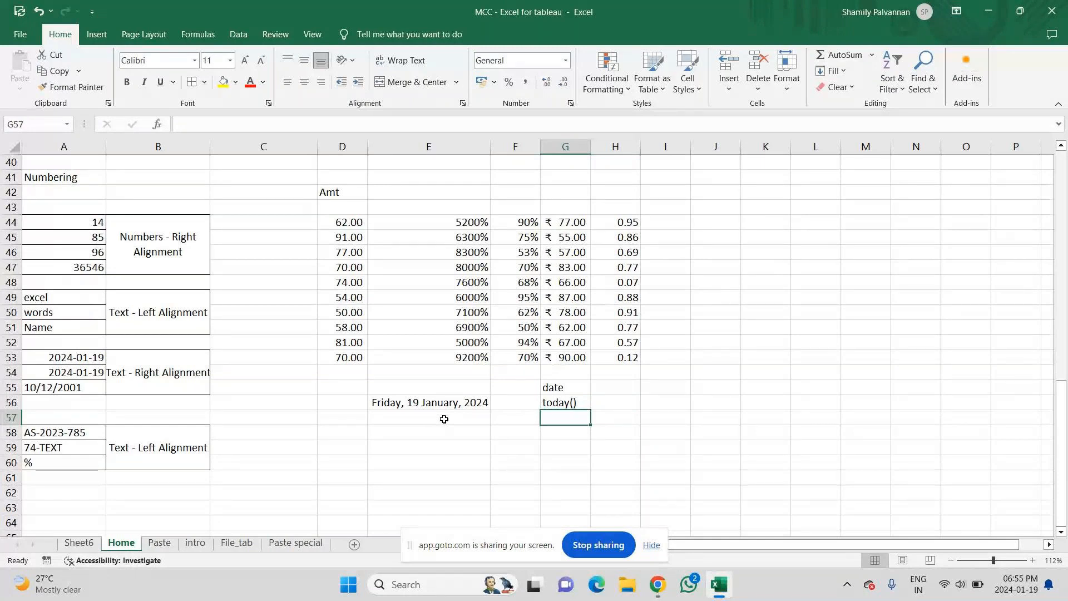
pyautogui.write('Ctrl + ;')
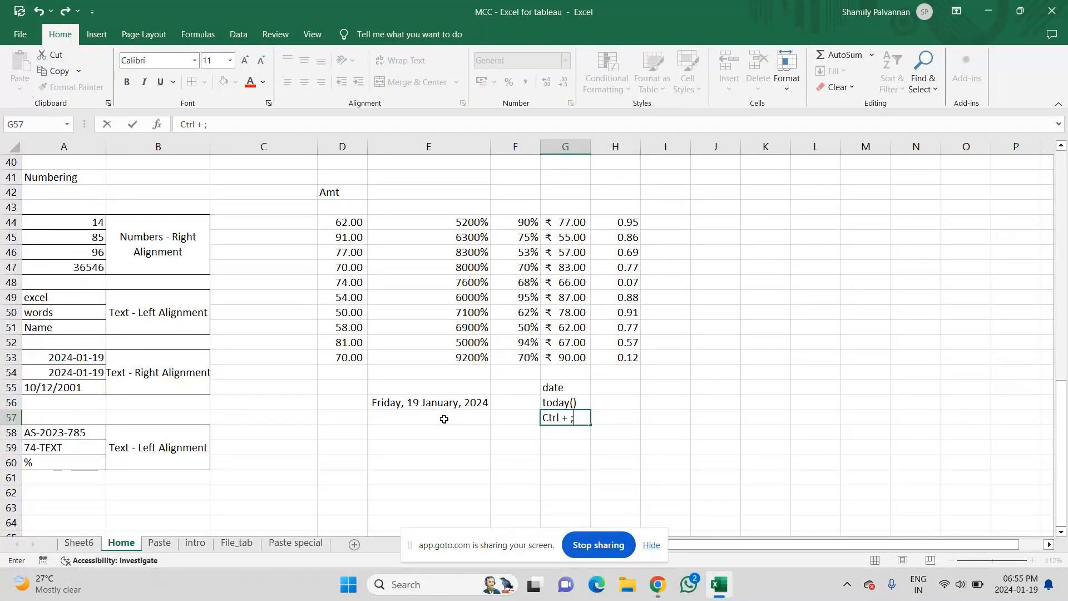
pyautogui.press('Left')
# - Insert the current date as a fixed value in E57
pyautogui.press('Left')
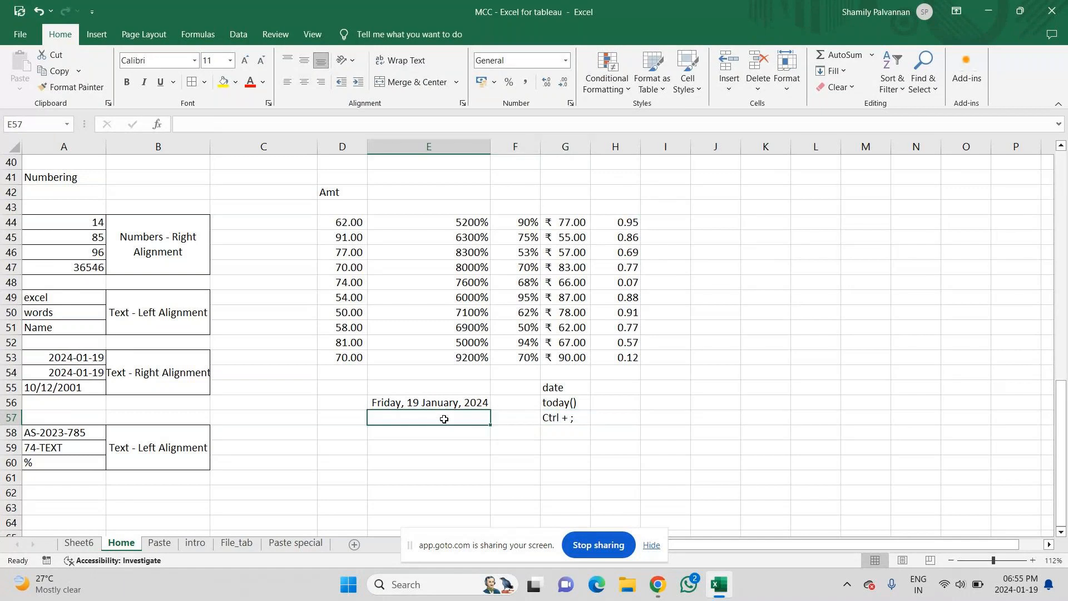
pyautogui.hotkey('ctrl', ';')
pyautogui.press('Return')
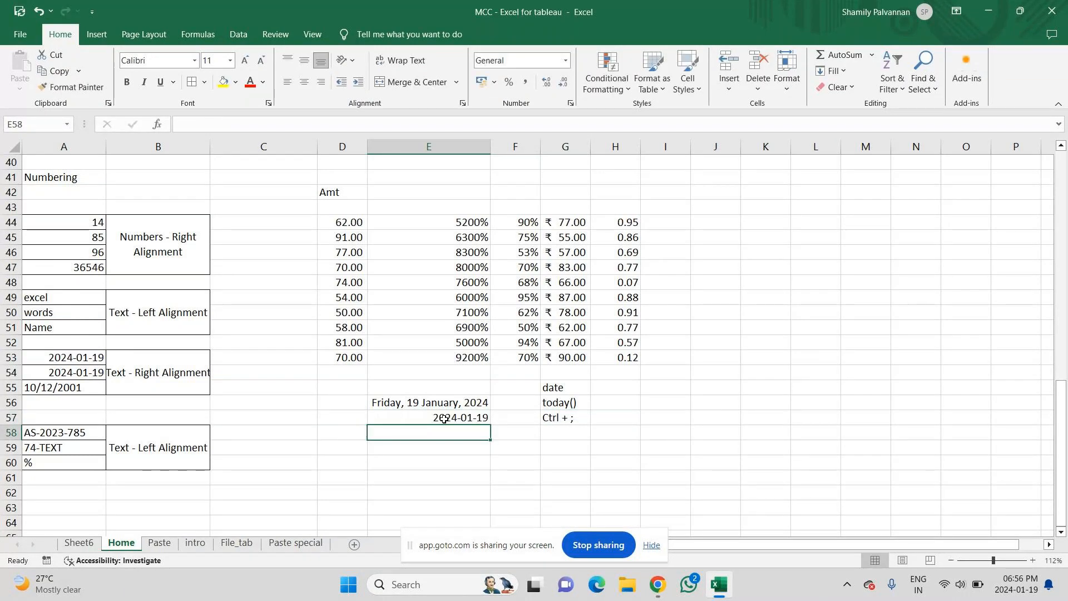
# - Enter the note "Ctrl + shift + :" in G59
pyautogui.press('Return')
pyautogui.press('Right')
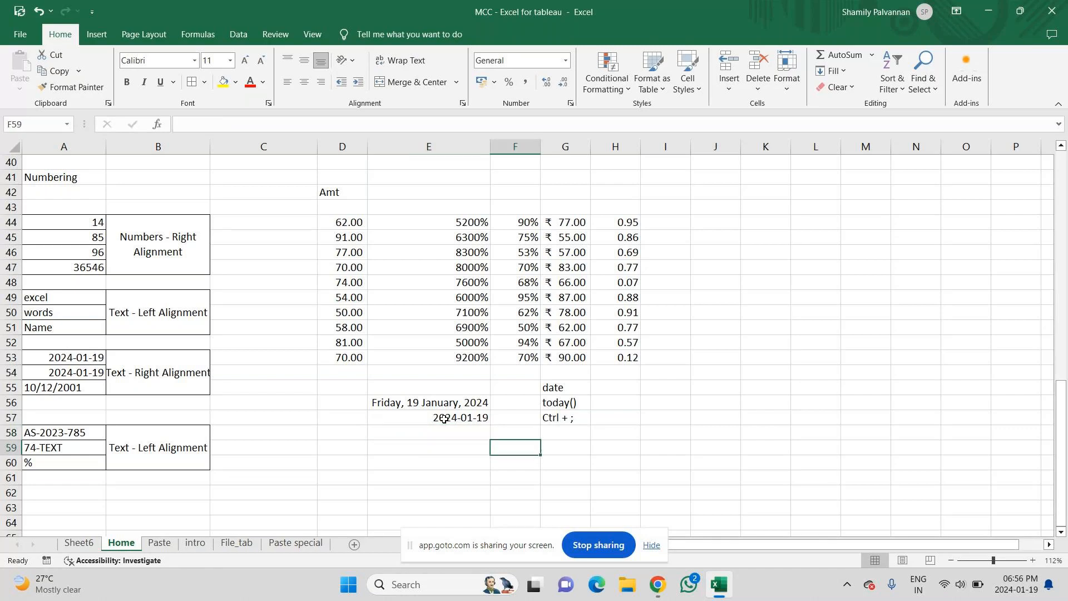
pyautogui.press('Right')
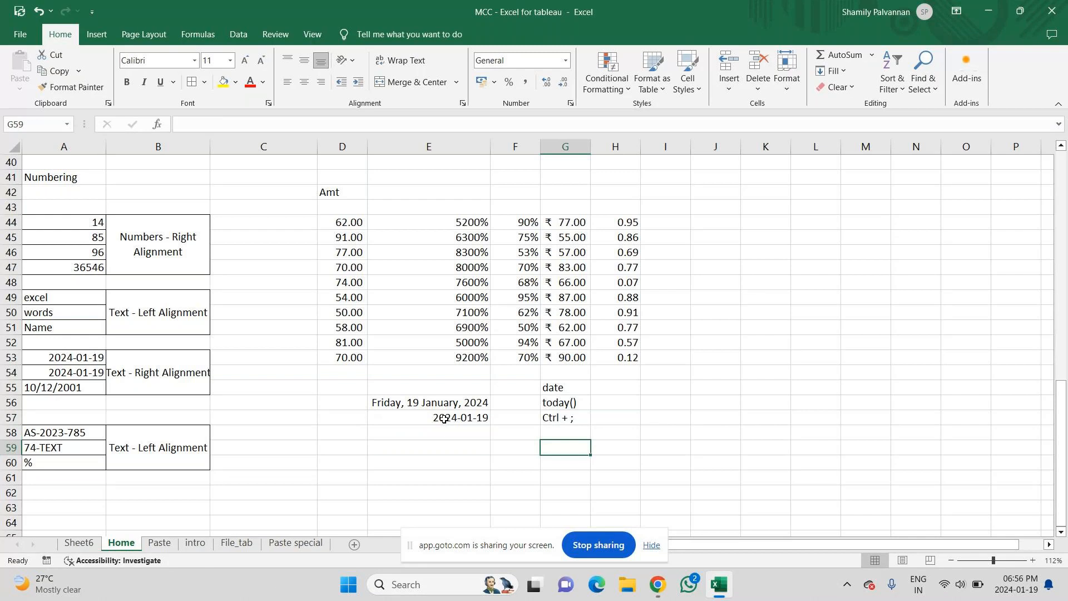
pyautogui.write('Ctrl + shift +;')
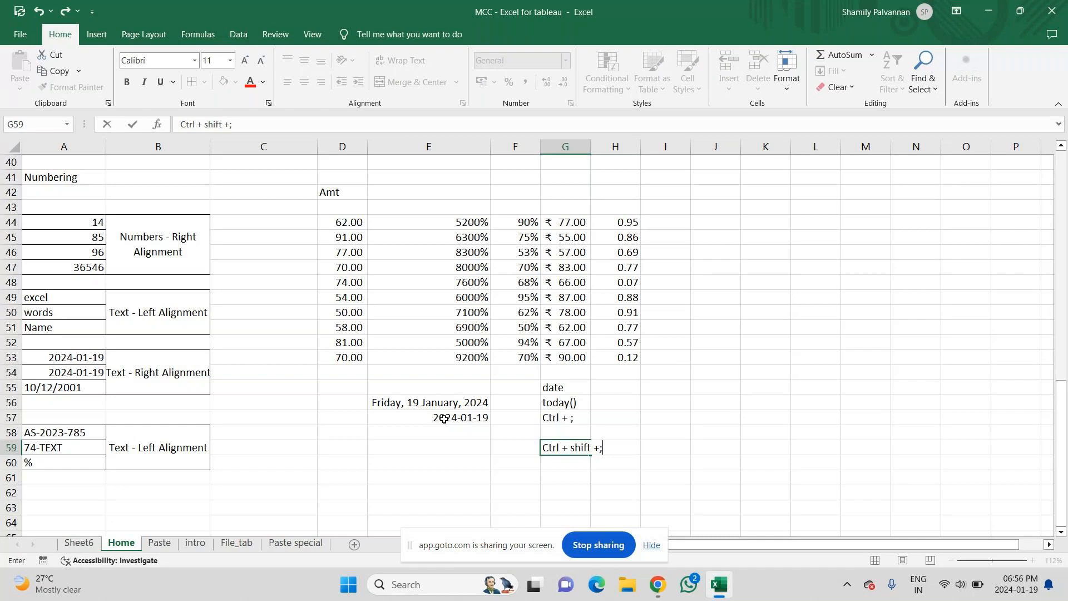
pyautogui.press('BackSpace')
pyautogui.write(':')
pyautogui.press('Left')
# - Insert the current time as a fixed value in E59
pyautogui.press('Left')
pyautogui.press('Left')
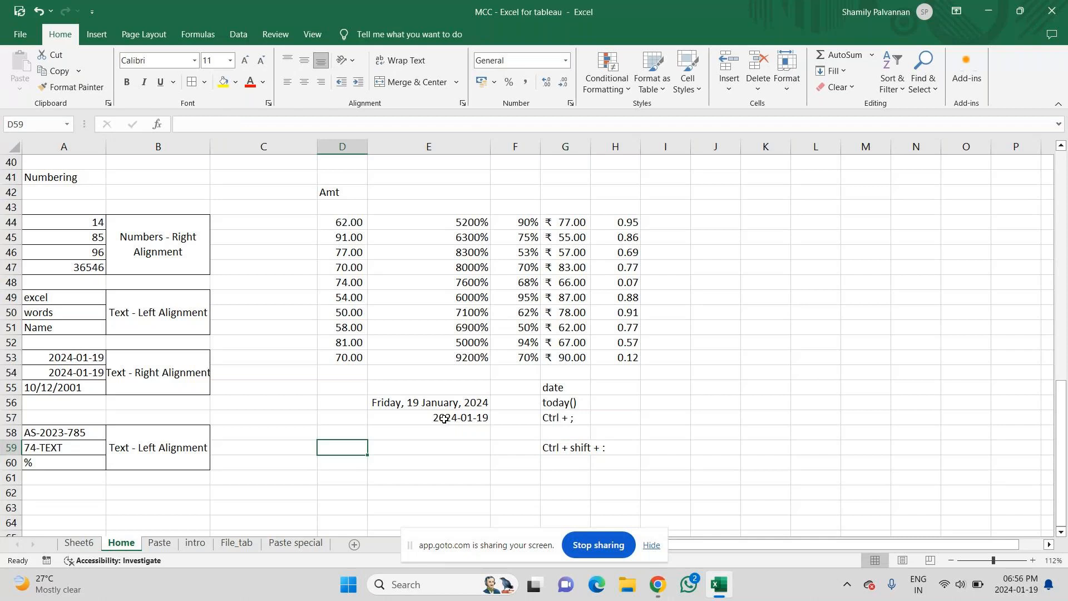
pyautogui.press('Right')
pyautogui.hotkey('ctrl', 'shift', ';')
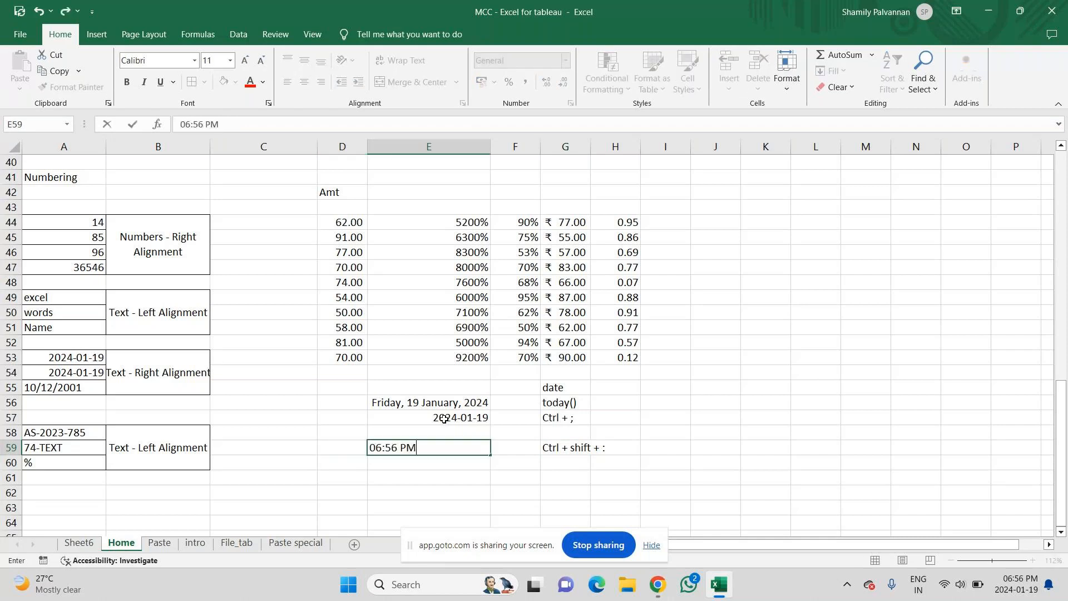
pyautogui.press('Return')
# - Apply the Time number format to E59
pyautogui.click(453, 446)
pyautogui.click(566, 64)
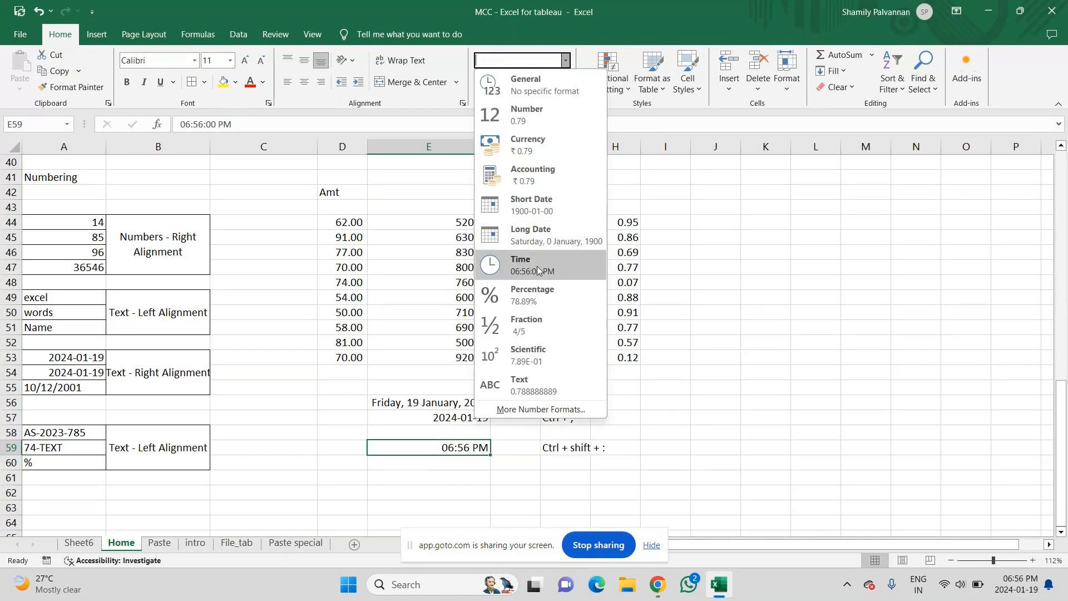
pyautogui.click(536, 265)
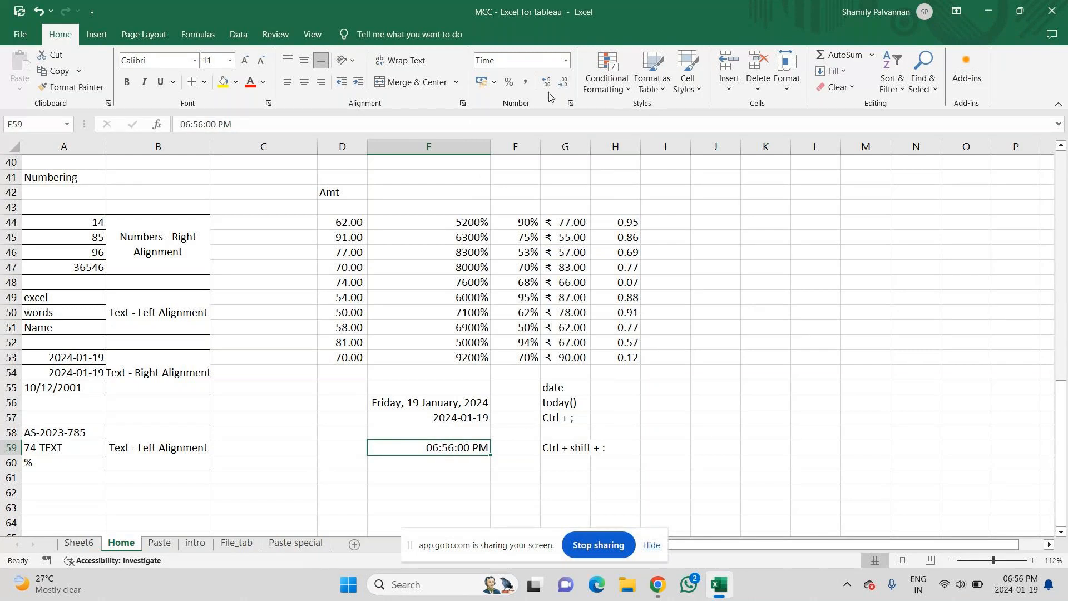
pyautogui.click(565, 60)
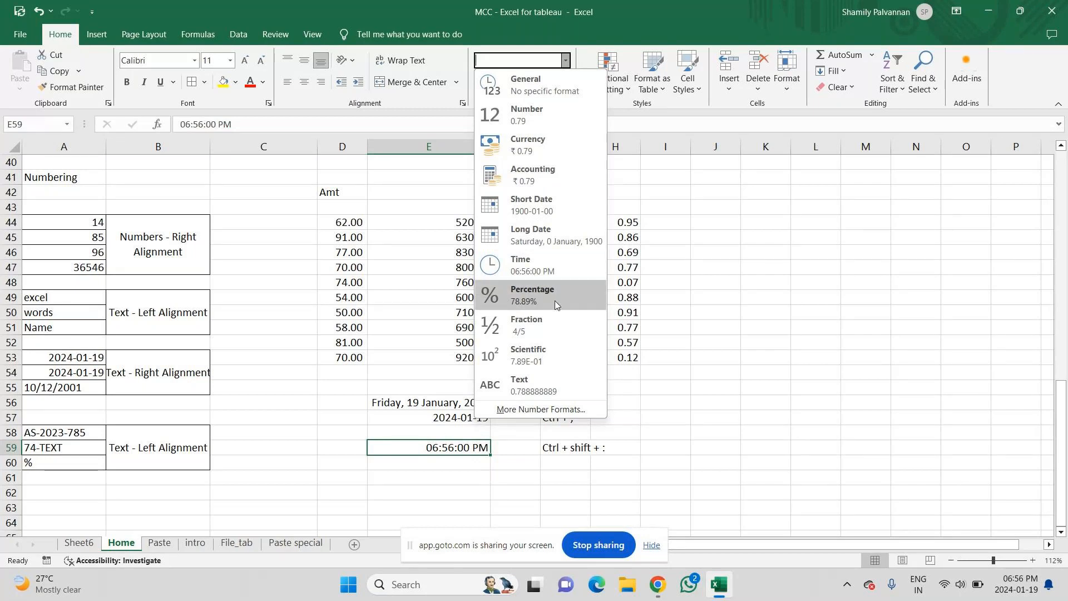
pyautogui.click(708, 386)
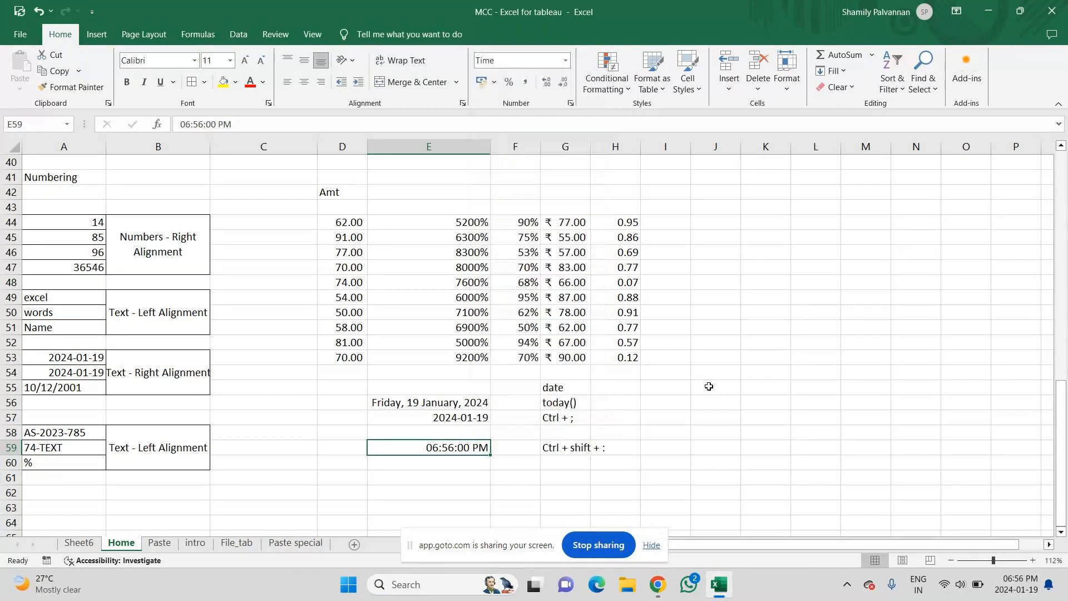
# - Enter the decimal values 1.25, 0.25 and 7.85 down column J, starting in J44
pyautogui.click(656, 221)
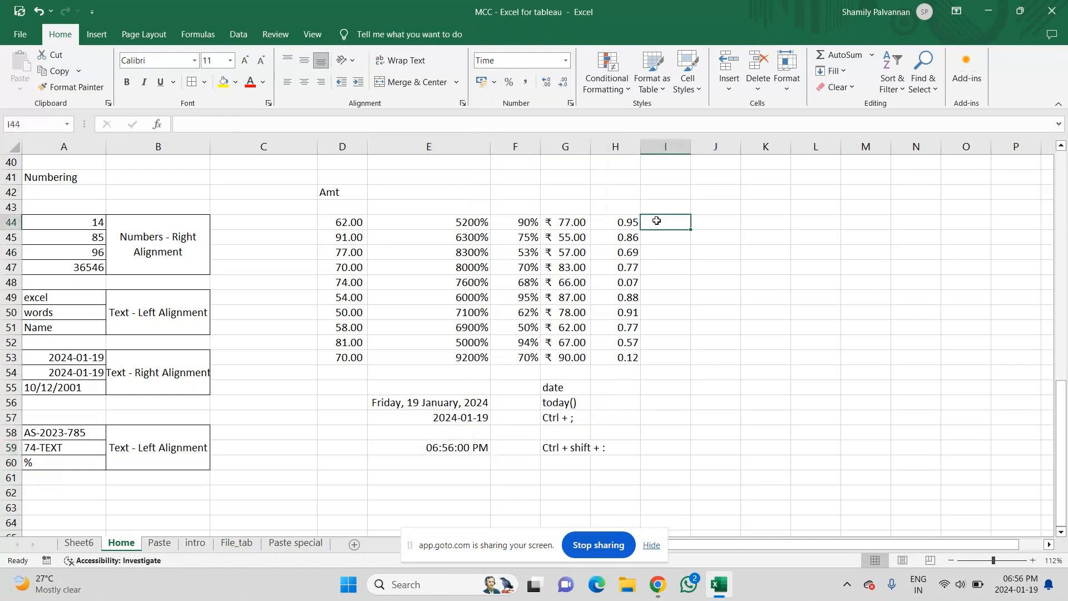
pyautogui.click(711, 223)
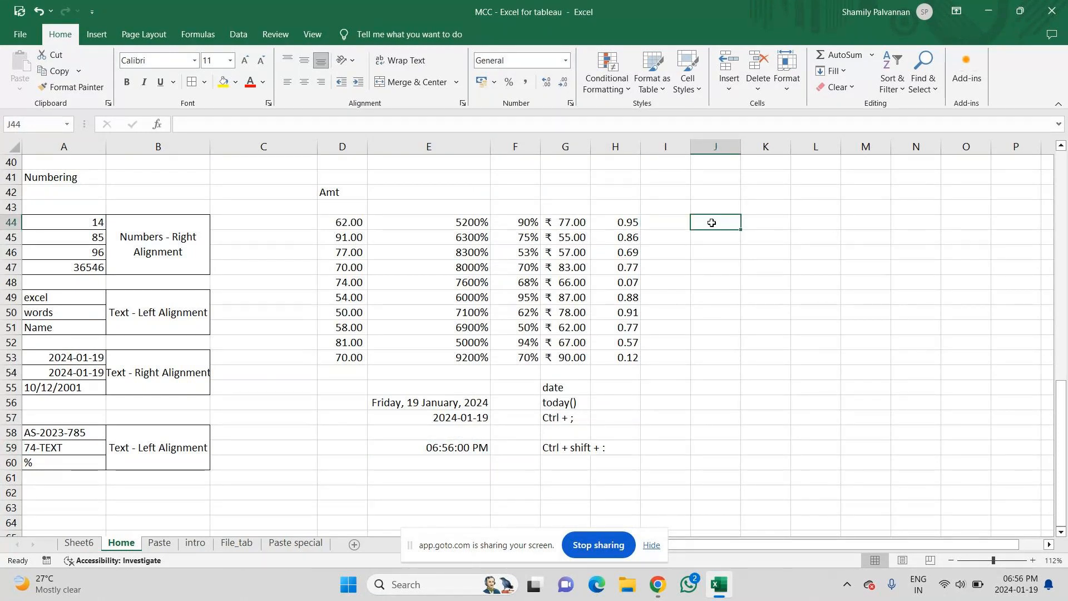
pyautogui.doubleClick(712, 223)
pyautogui.write('1.25')
pyautogui.press('Return')
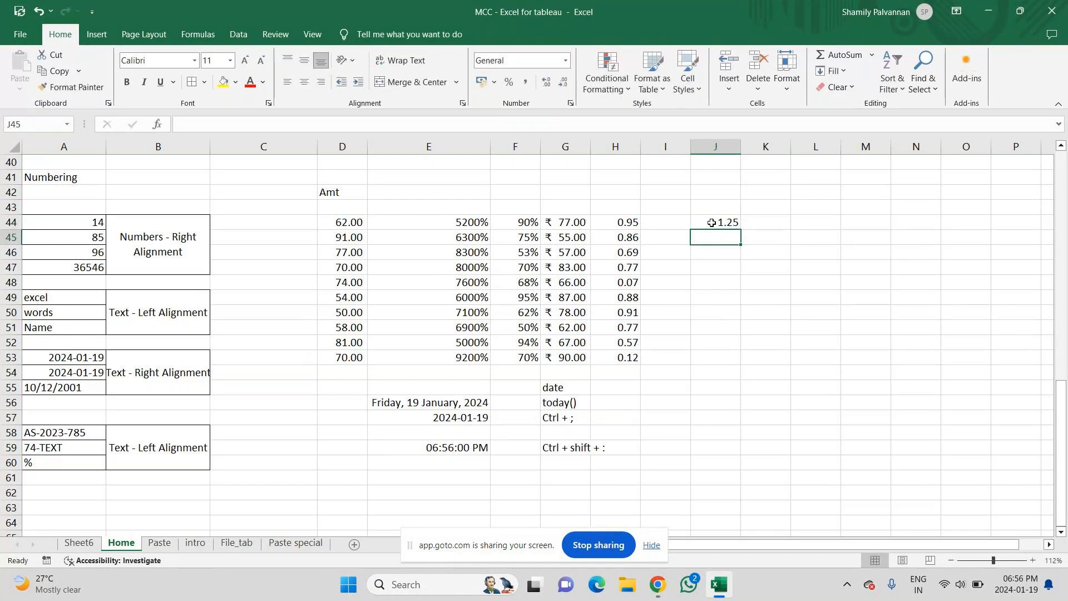
pyautogui.write('.')
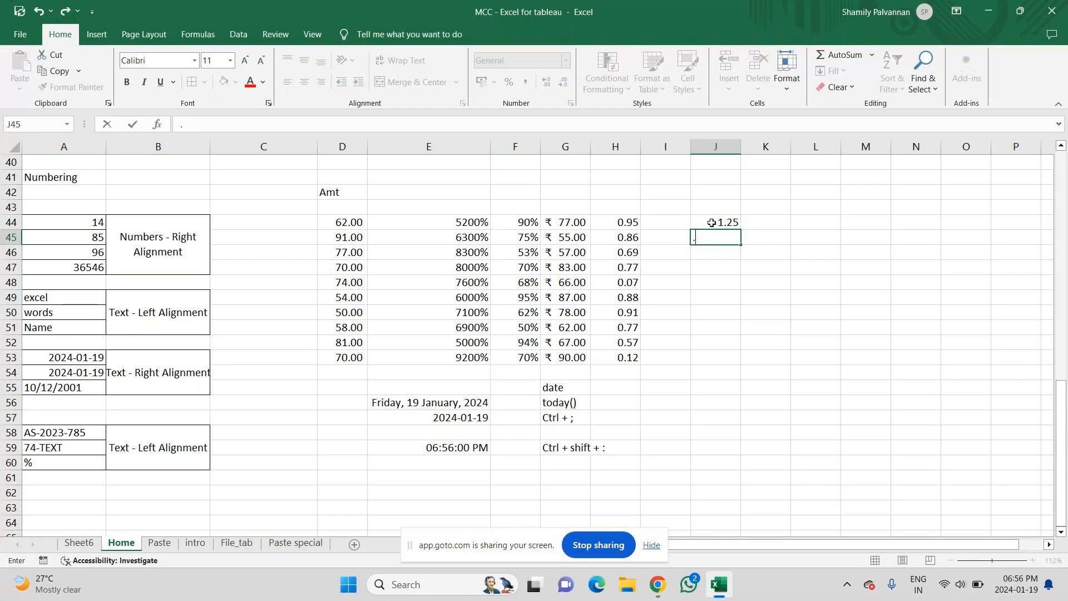
pyautogui.write('25')
pyautogui.press('Return')
pyautogui.write('7.')
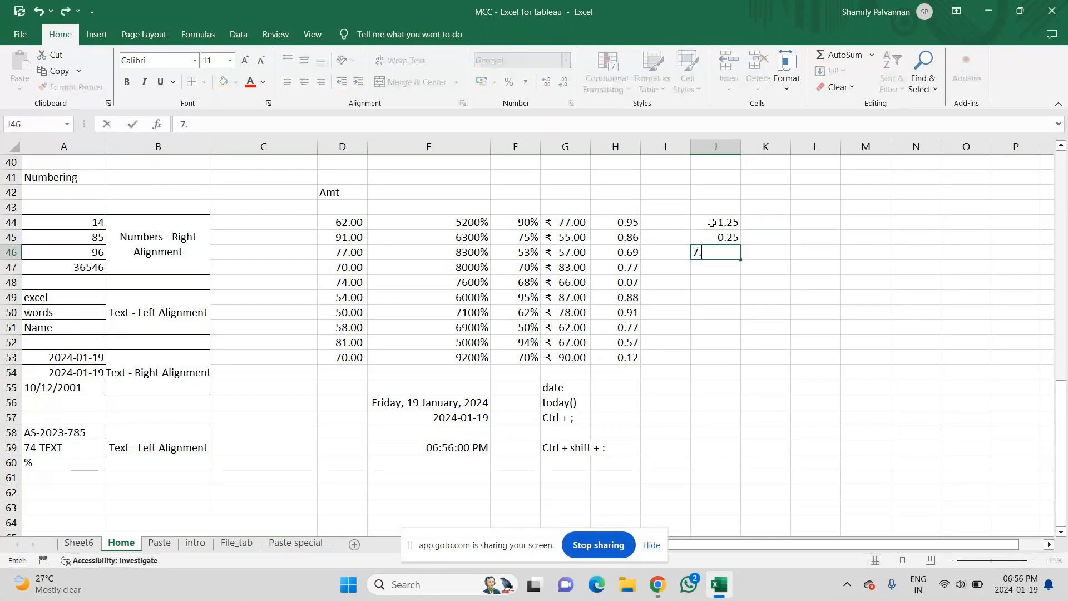
pyautogui.write('85')
pyautogui.press('Return')
# - Add the decimal values 62.14, 89.73 and 36.2 in J47 to J49
pyautogui.write('62')
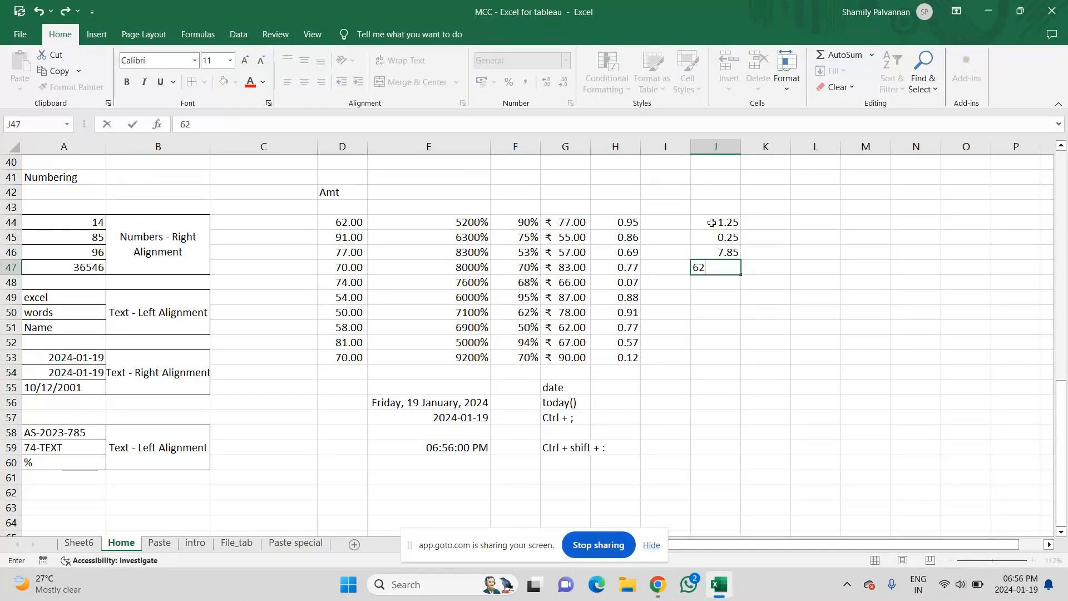
pyautogui.write('.14')
pyautogui.press('Return')
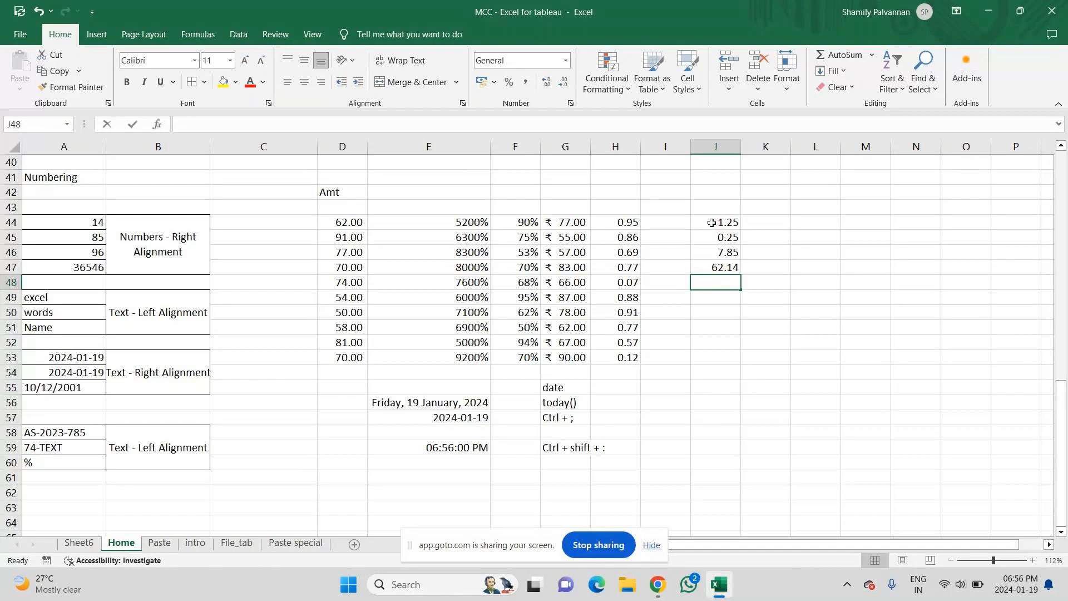
pyautogui.write('89.7')
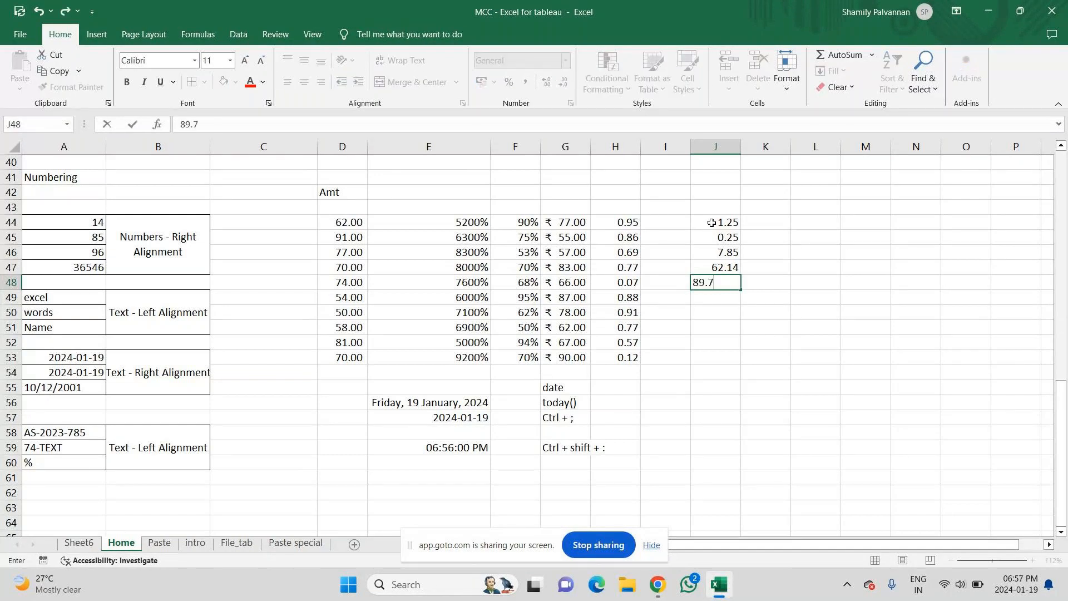
pyautogui.write('3')
pyautogui.press('Return')
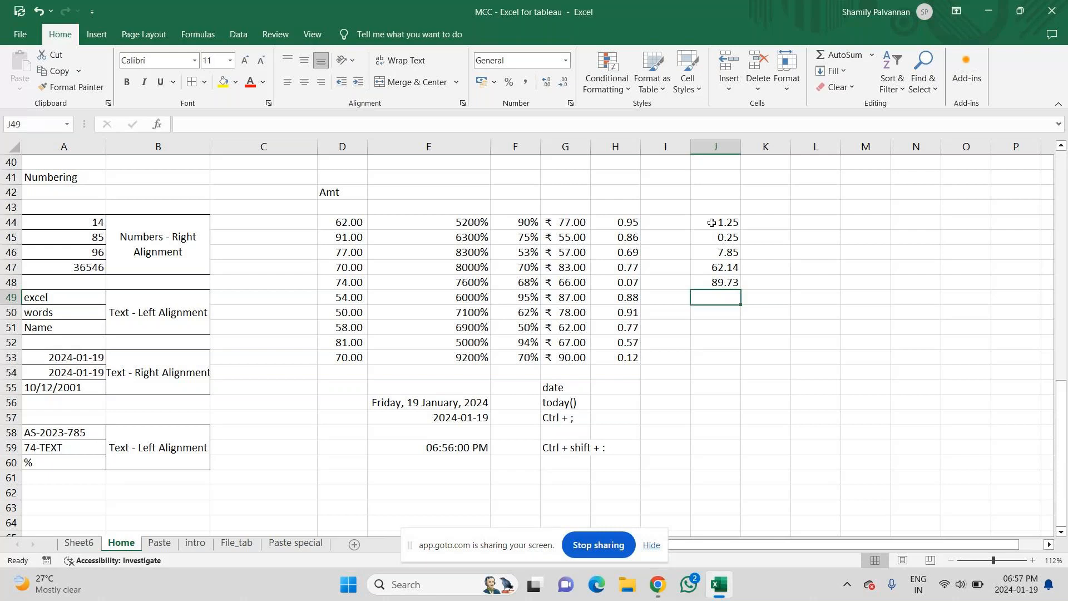
pyautogui.write('36.')
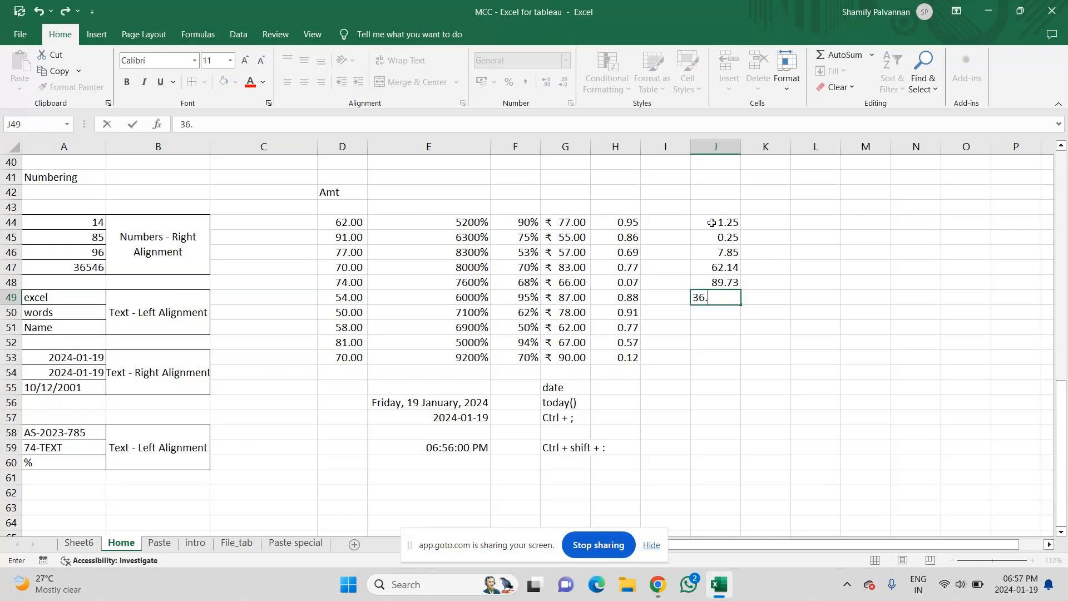
pyautogui.write('2')
pyautogui.press('Return')
# - Complete the list in J50 to J53 with 0.1595, 0.5856, 45.69 and 752.14
pyautogui.write('.29')
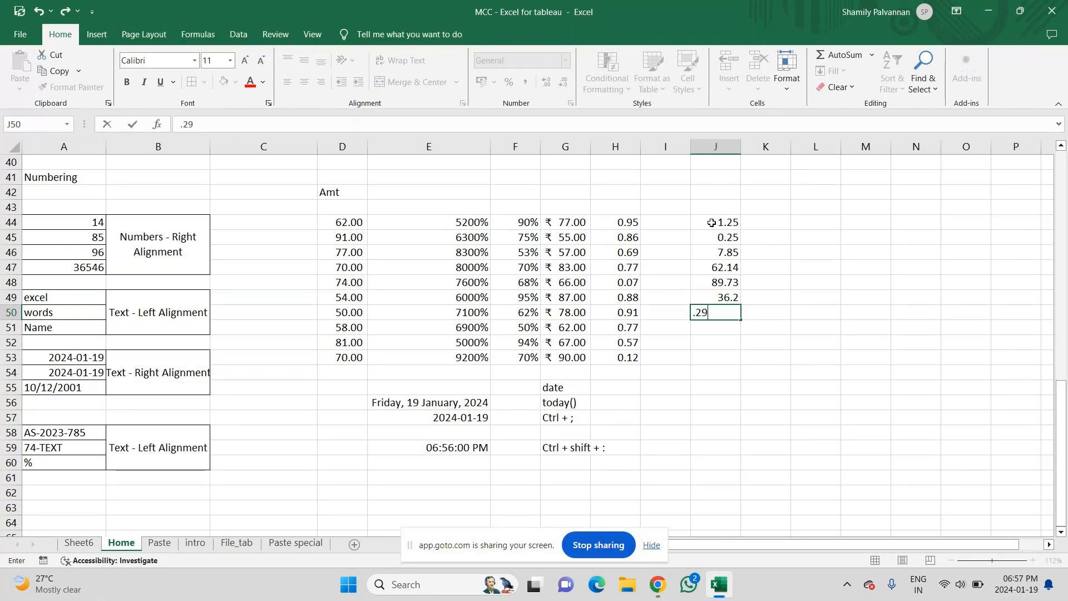
pyautogui.press('BackSpace')
pyautogui.press('BackSpace')
pyautogui.write('1595')
pyautogui.press('Return')
pyautogui.write('.58')
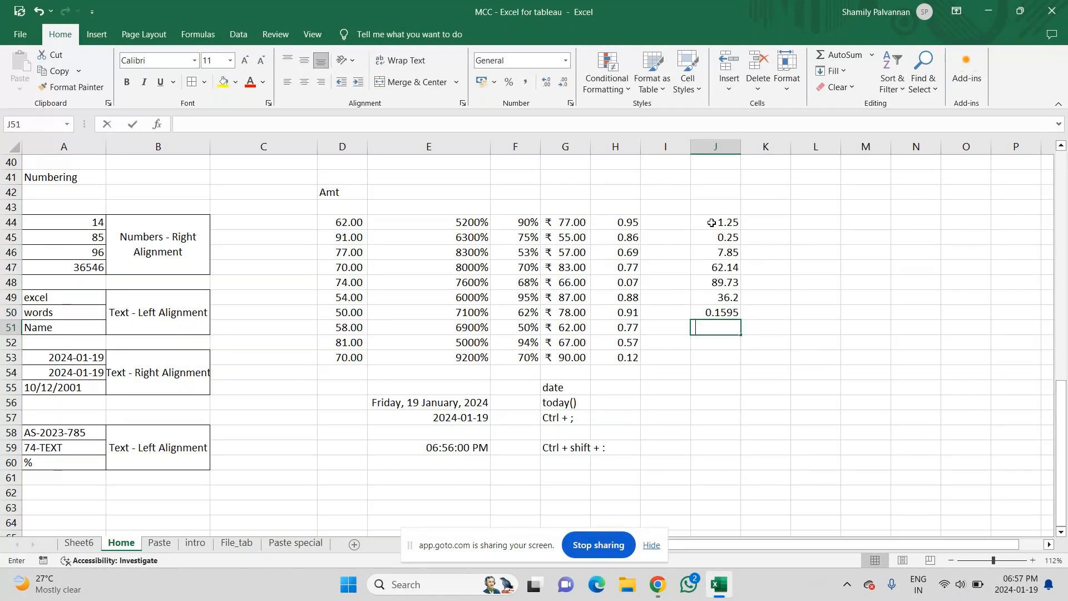
pyautogui.write('56')
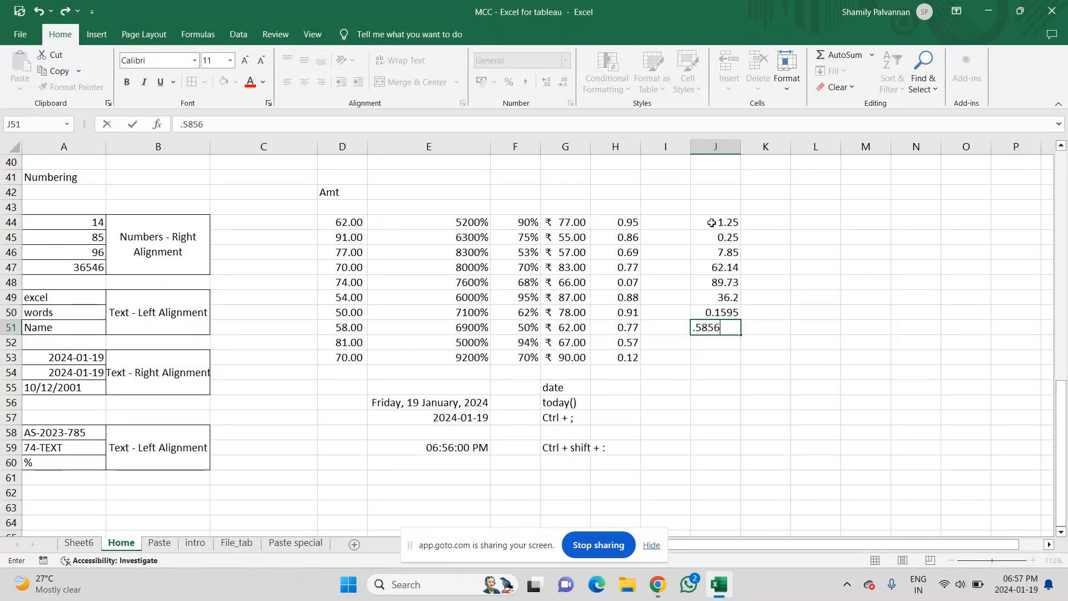
pyautogui.press('Return')
pyautogui.write('45.6')
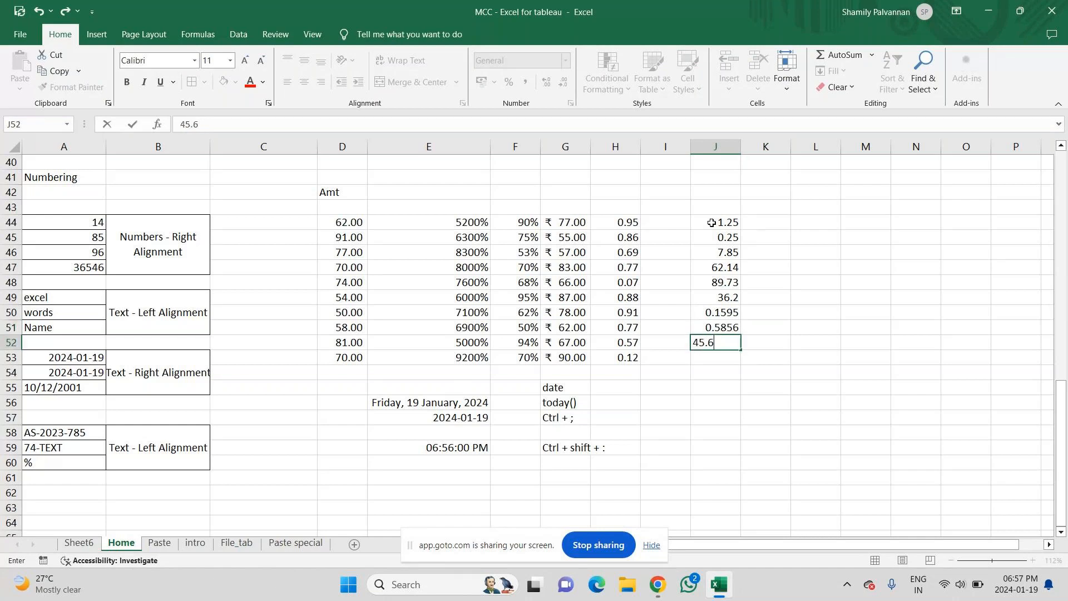
pyautogui.write('9')
pyautogui.press('Return')
pyautogui.write("752.14'")
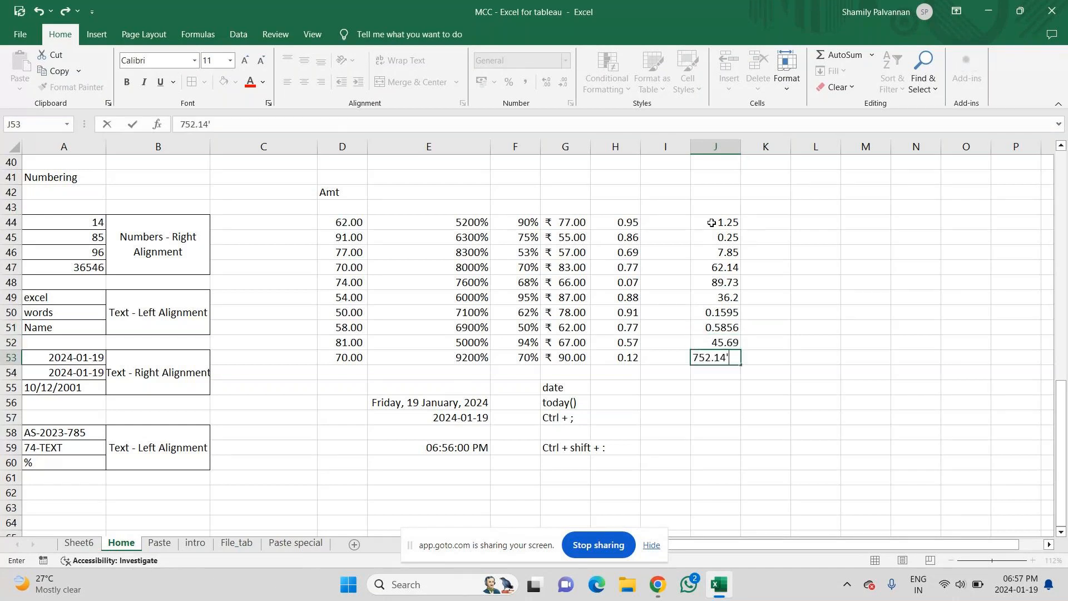
pyautogui.press('Return')
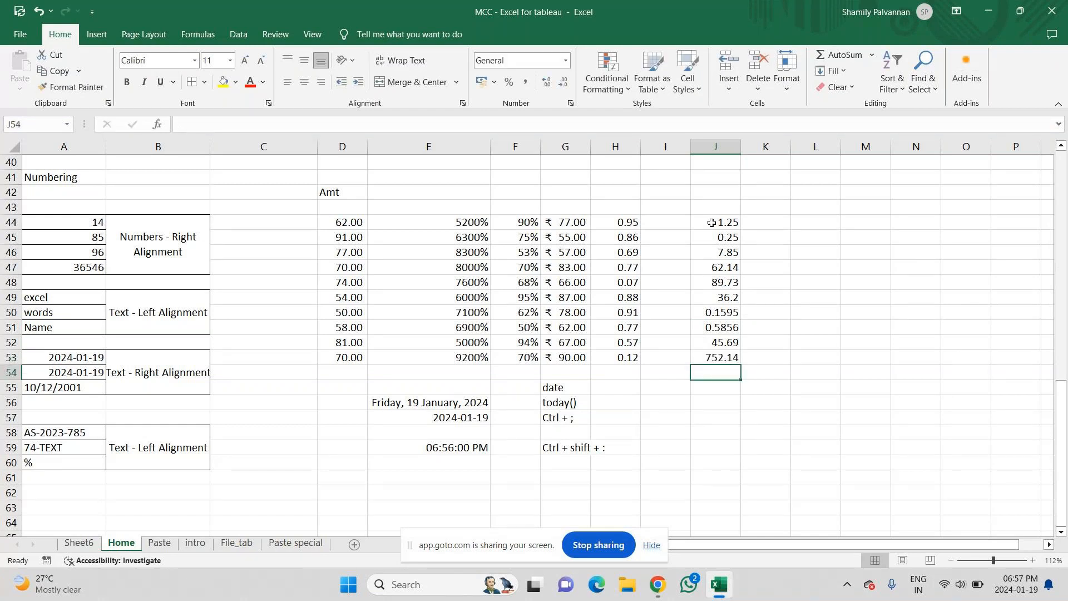
# - Copy the decimals in J44:J53 to K44:K53 and apply the Fraction number format to the copy
pyautogui.click(721, 221)
pyautogui.moveTo(720, 223); pyautogui.dragTo(704, 354)
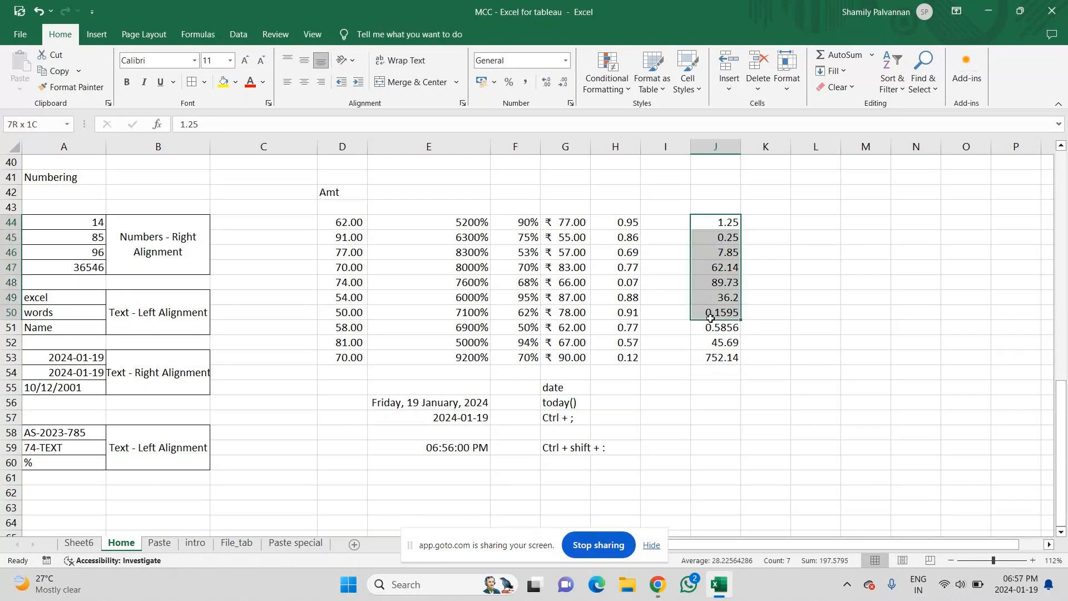
pyautogui.hotkey('ctrl', 'c')
pyautogui.press('Right')
pyautogui.hotkey('ctrl', 'v')
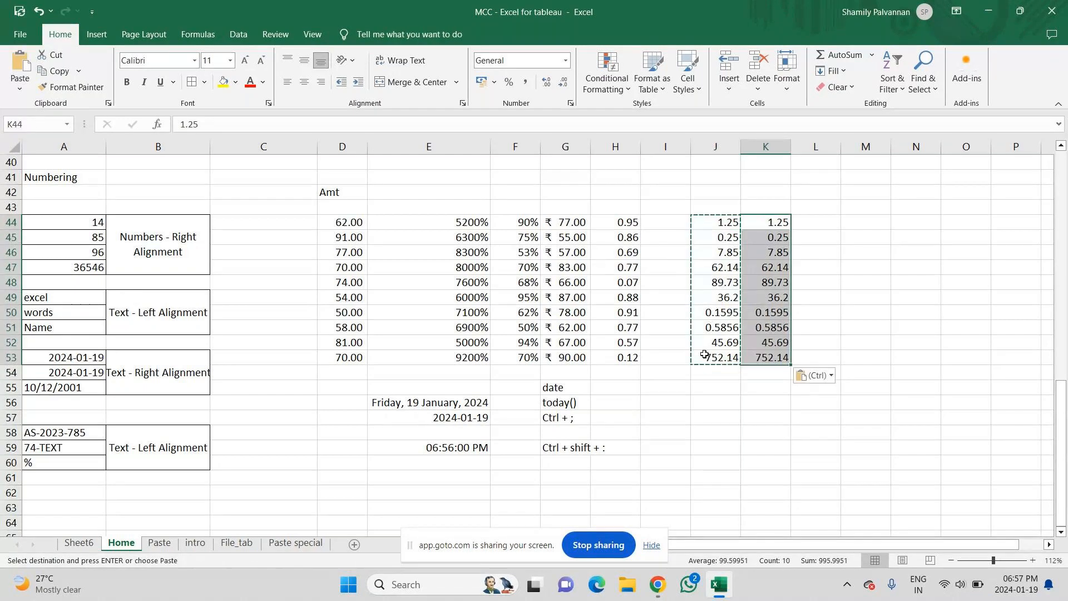
pyautogui.press('Escape')
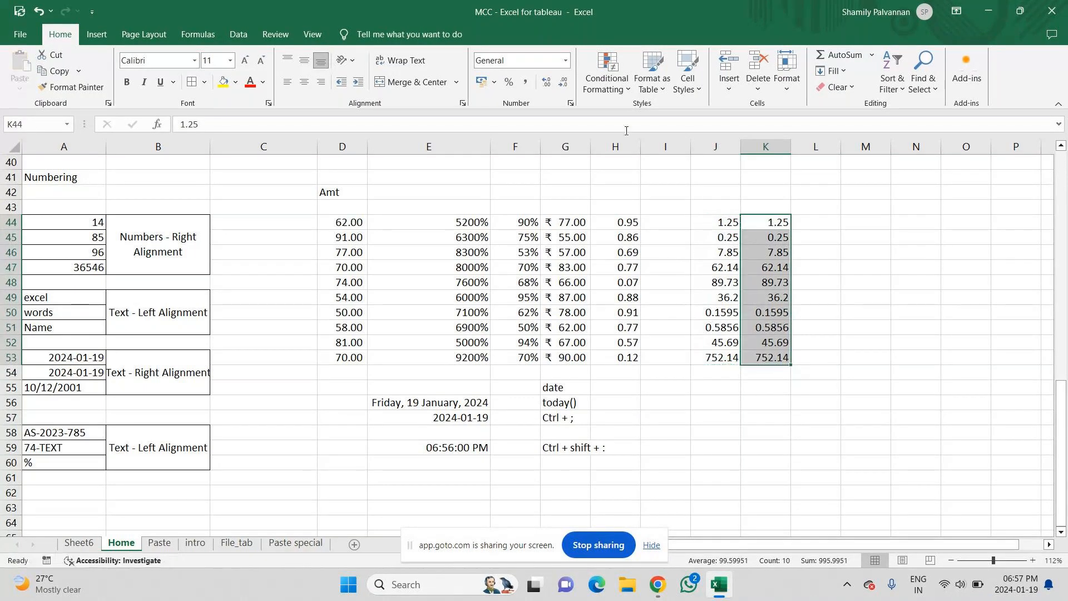
pyautogui.click(564, 61)
pyautogui.click(532, 334)
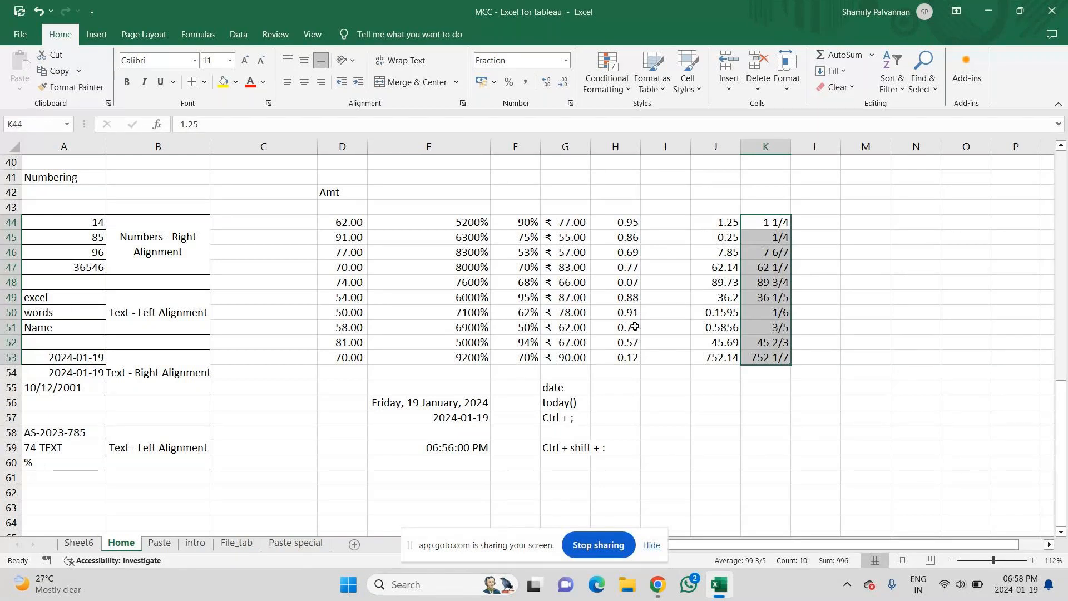
# - Change the value in J50 to 0.75
pyautogui.click(715, 315)
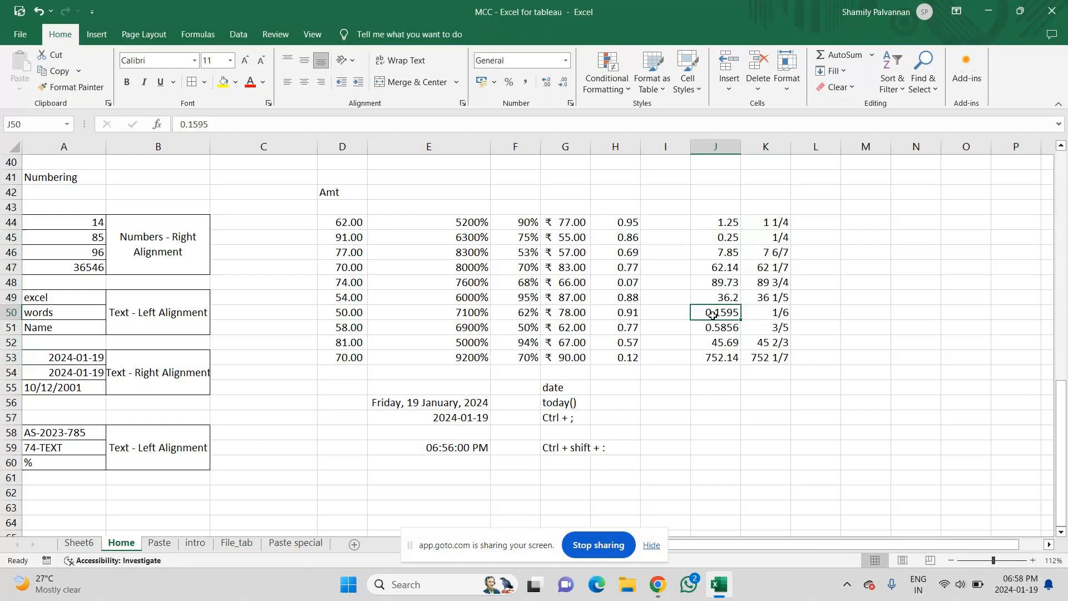
pyautogui.write('.')
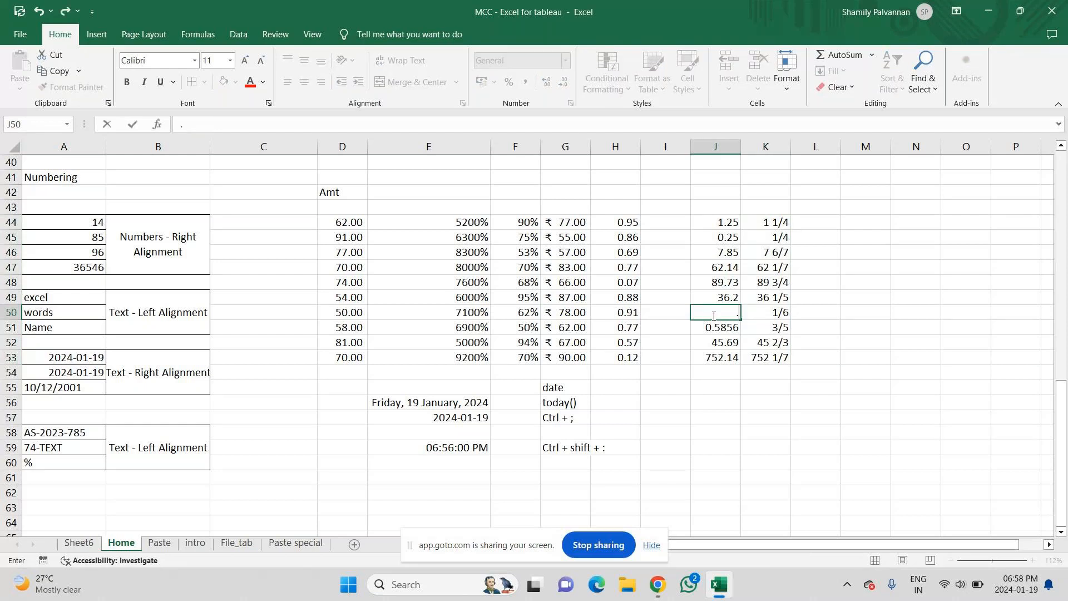
pyautogui.write('75')
pyautogui.press('Return')
# - Set the value in J50 to 1.25
pyautogui.click(712, 315)
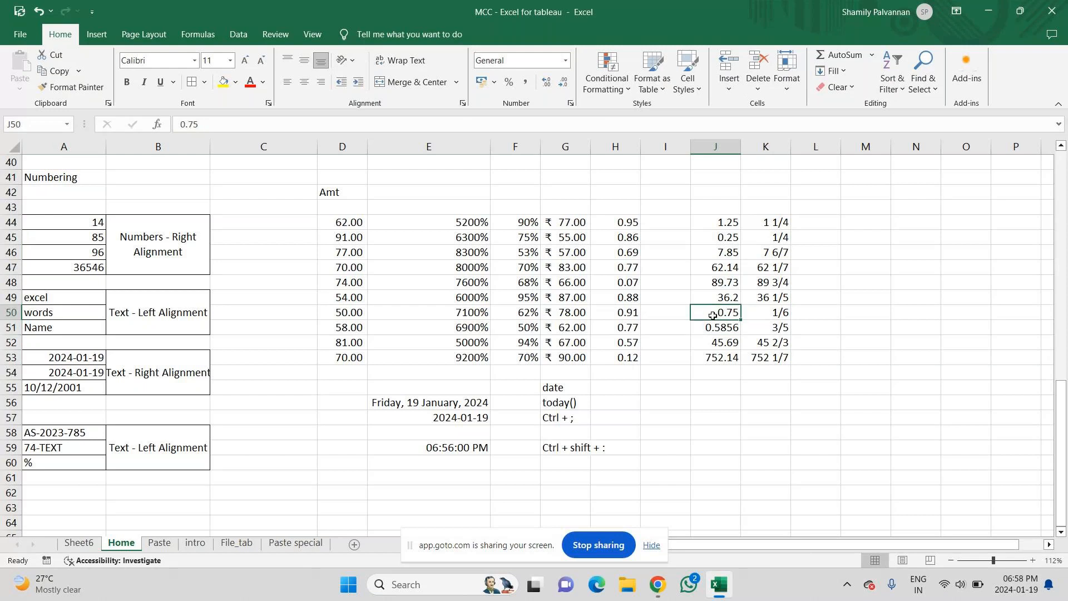
pyautogui.doubleClick(713, 316)
pyautogui.write('1.25')
pyautogui.press('Return')
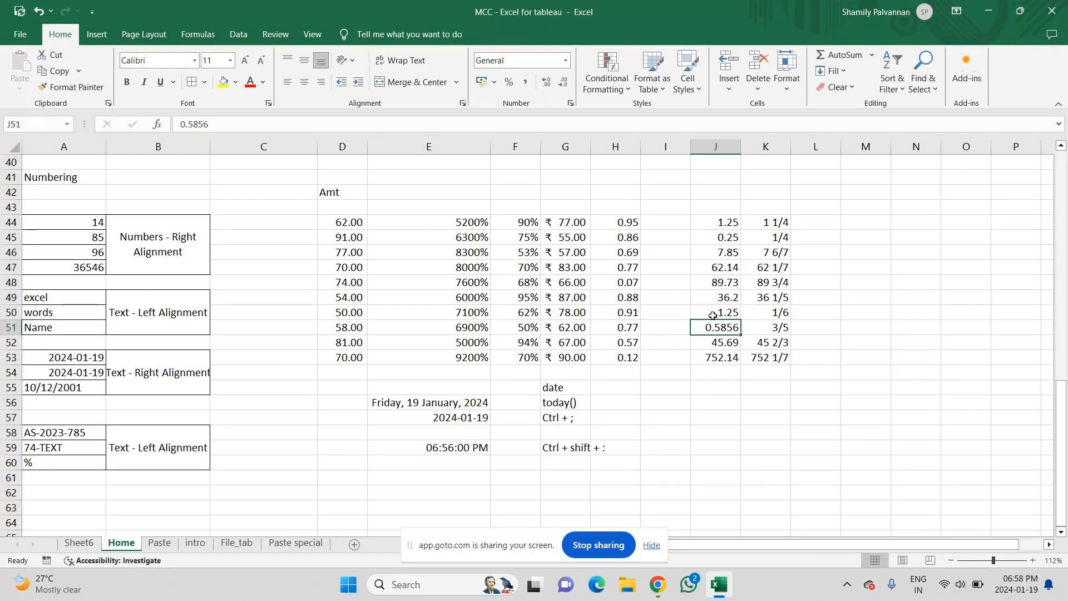
pyautogui.click(712, 316)
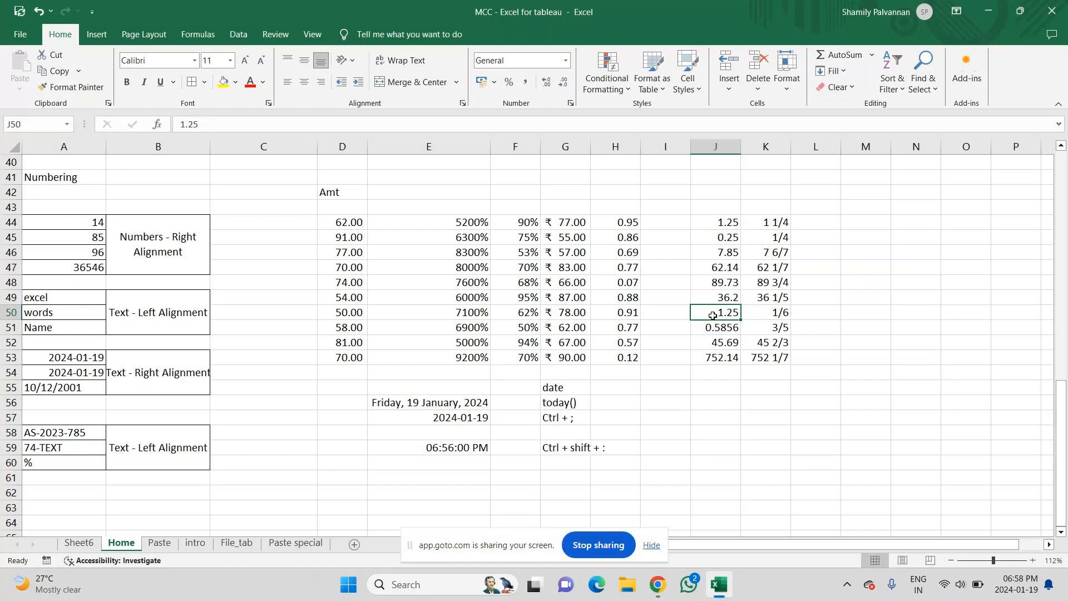
# - Set the values of the fraction-formatted cells K50 to 0.25 and K51 to 0.75
pyautogui.click(725, 330)
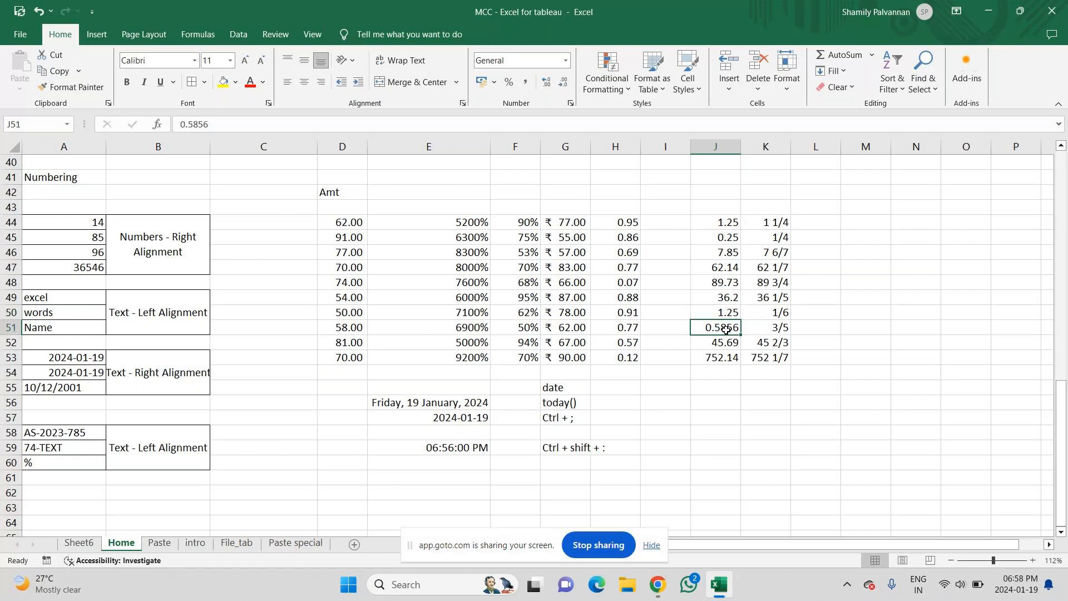
pyautogui.click(766, 311)
pyautogui.click(213, 125)
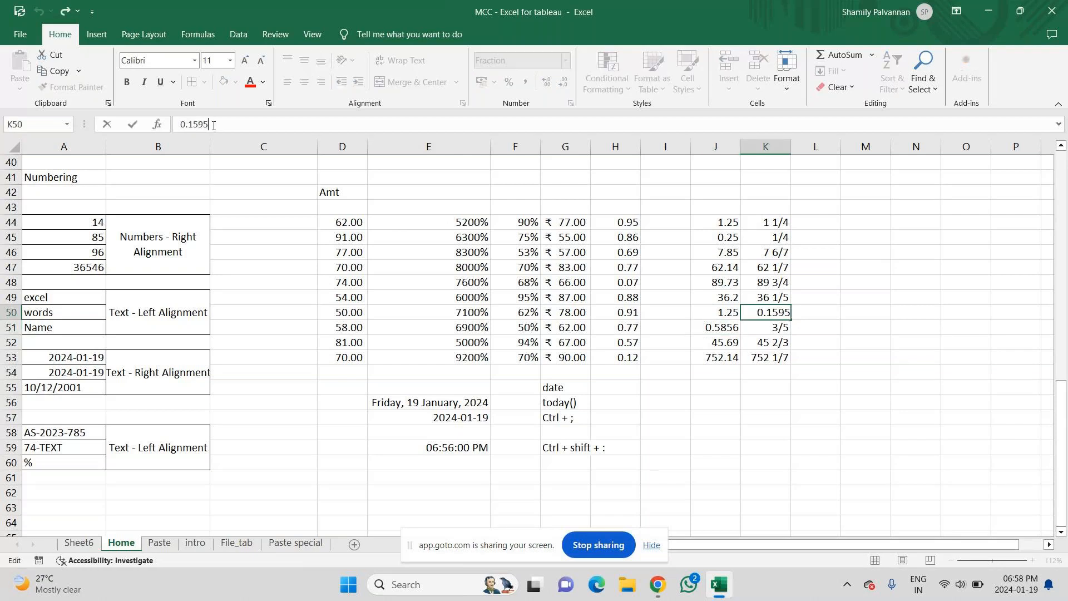
pyautogui.press('BackSpace')
pyautogui.press('BackSpace')
pyautogui.press('BackSpace')
pyautogui.press('BackSpace')
pyautogui.write('25')
pyautogui.press('Return')
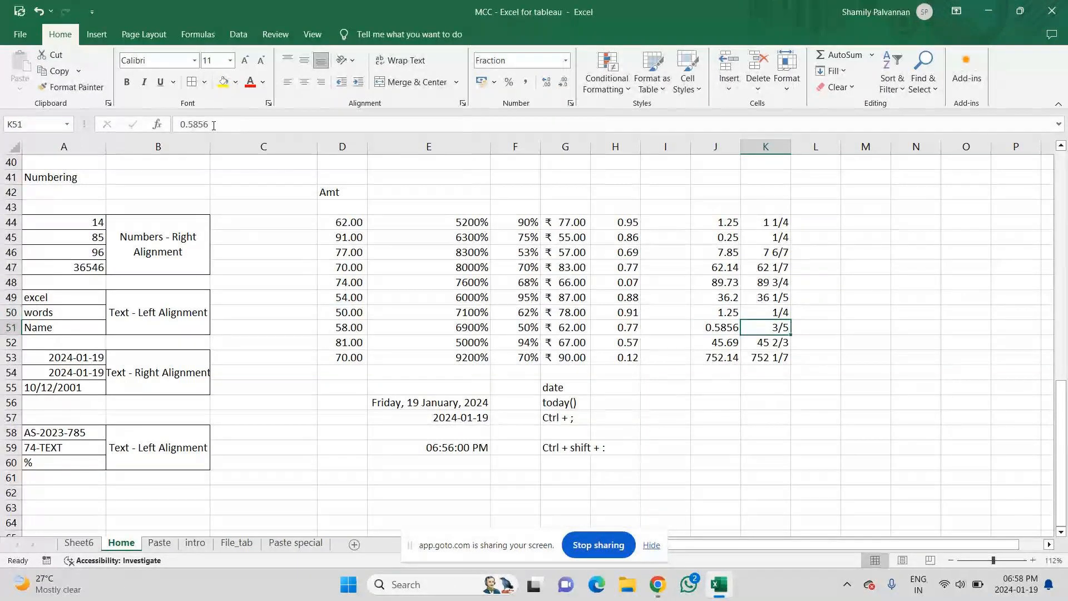
pyautogui.write('.')
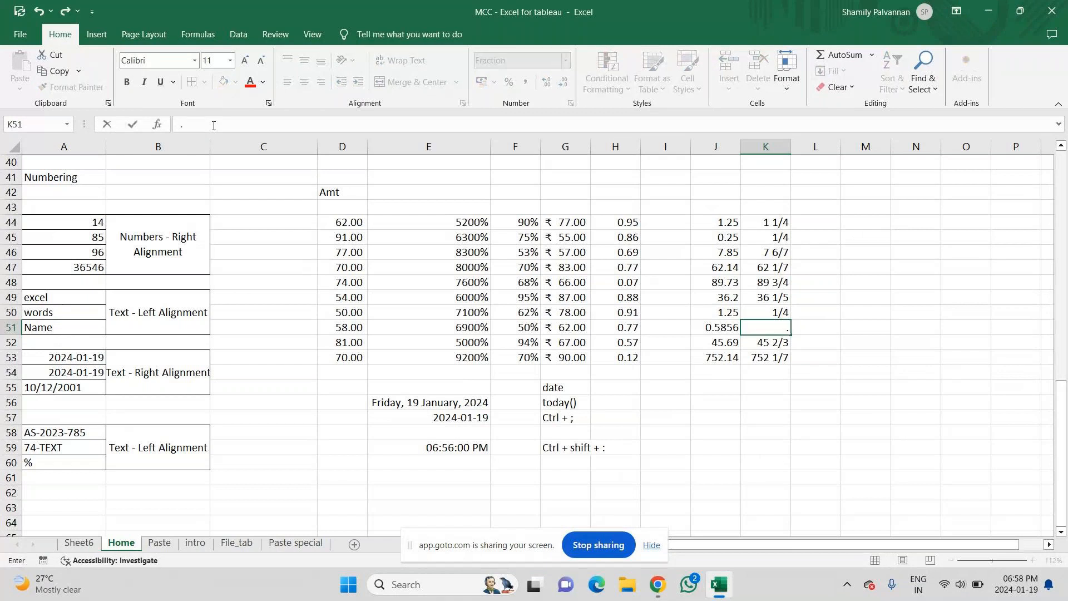
pyautogui.write('75')
pyautogui.press('Return')
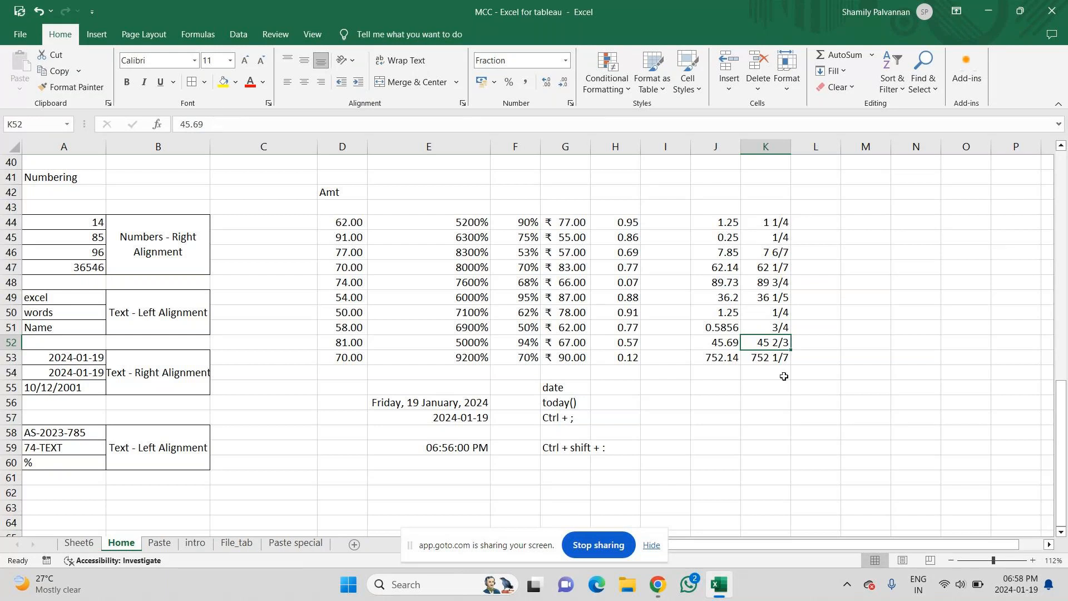
# - Enter the sample number 268 in K56
pyautogui.click(759, 398)
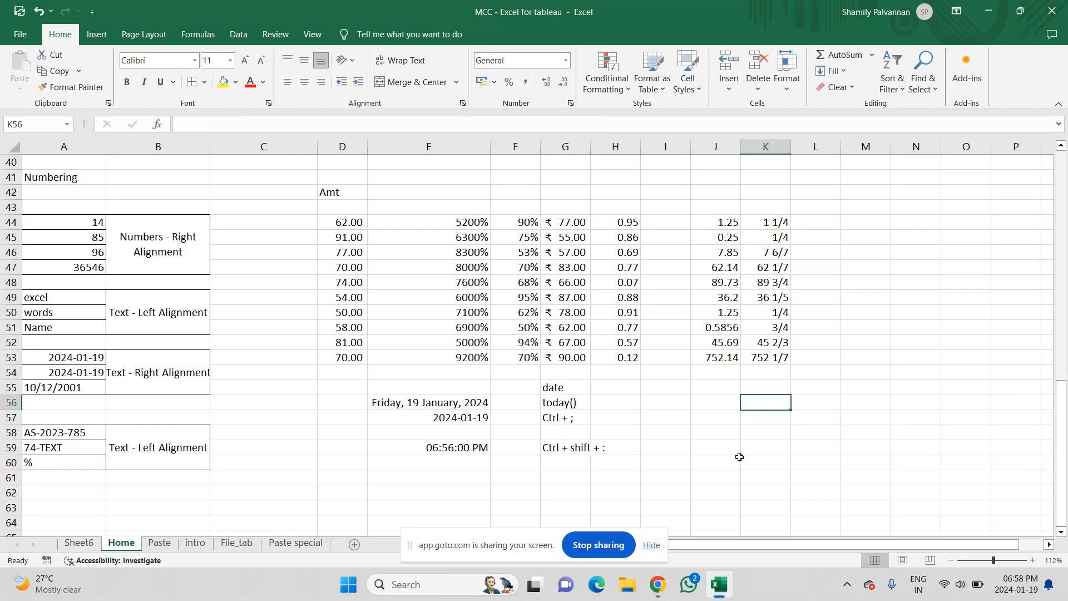
pyautogui.write('test')
pyautogui.press('Return')
pyautogui.press('Up')
pyautogui.write('268')
pyautogui.press('Return')
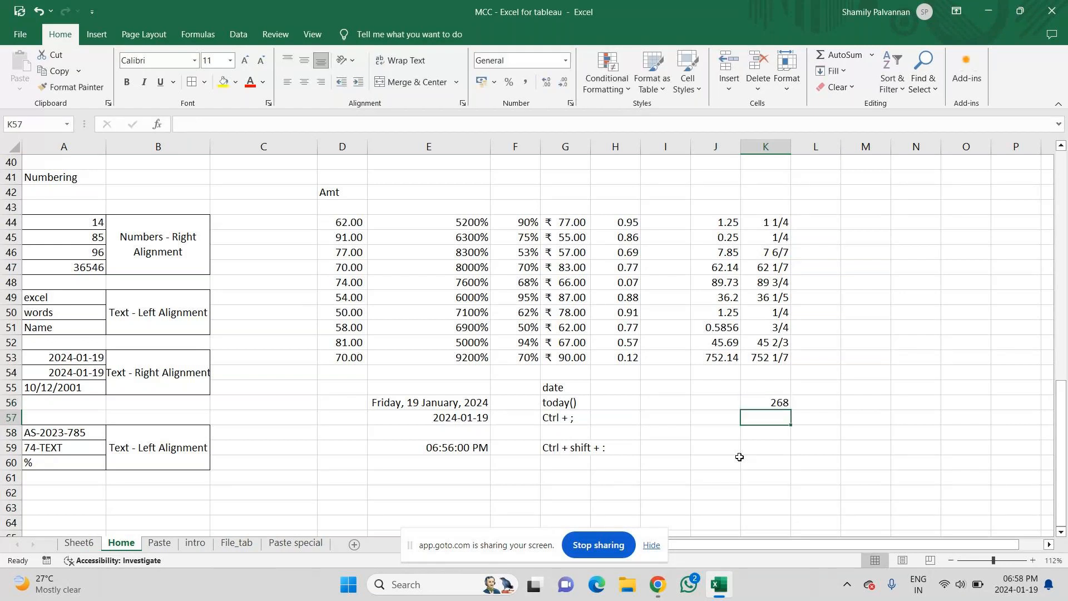
# - Enter the sample text "hi" in K57 and reselect the number in K56
pyautogui.write('f')
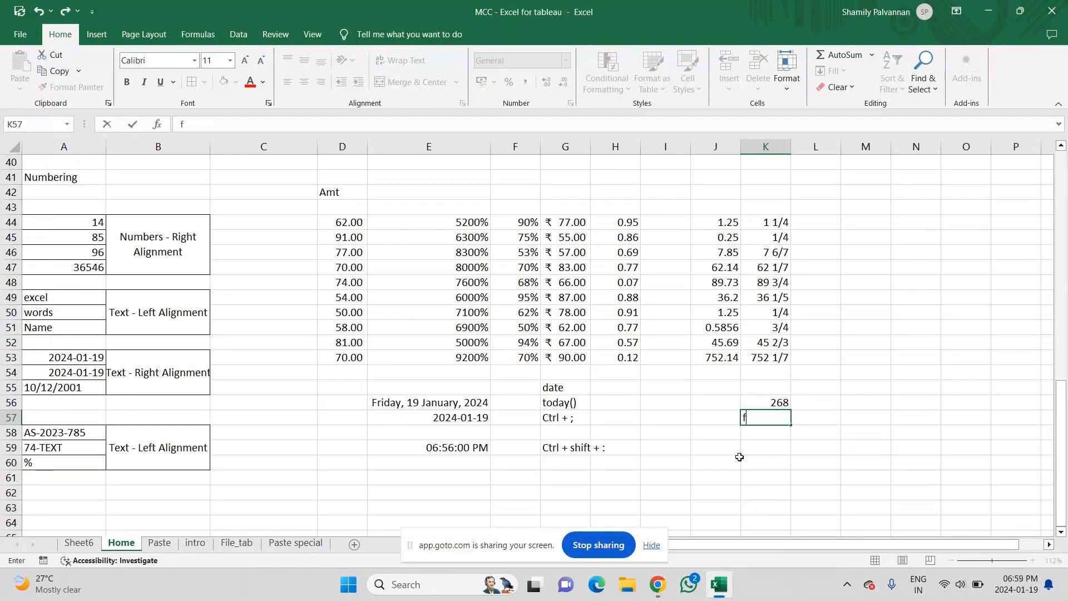
pyautogui.press('BackSpace')
pyautogui.write('hi')
pyautogui.press('Return')
pyautogui.press('Up')
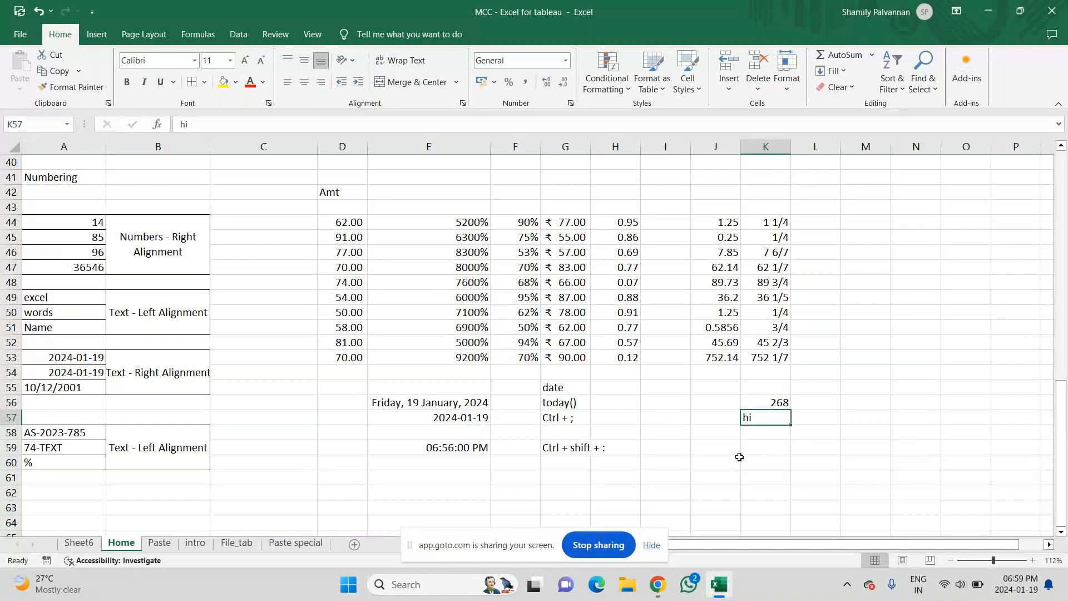
pyautogui.press('Up')
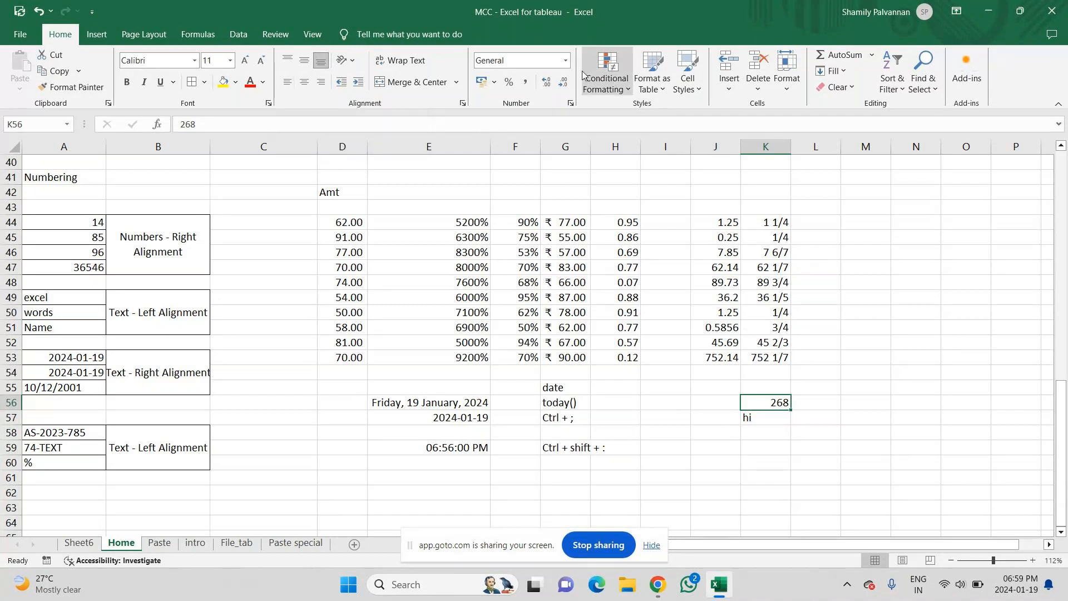
# - Apply the Text number format to the sample number in K56
pyautogui.click(565, 60)
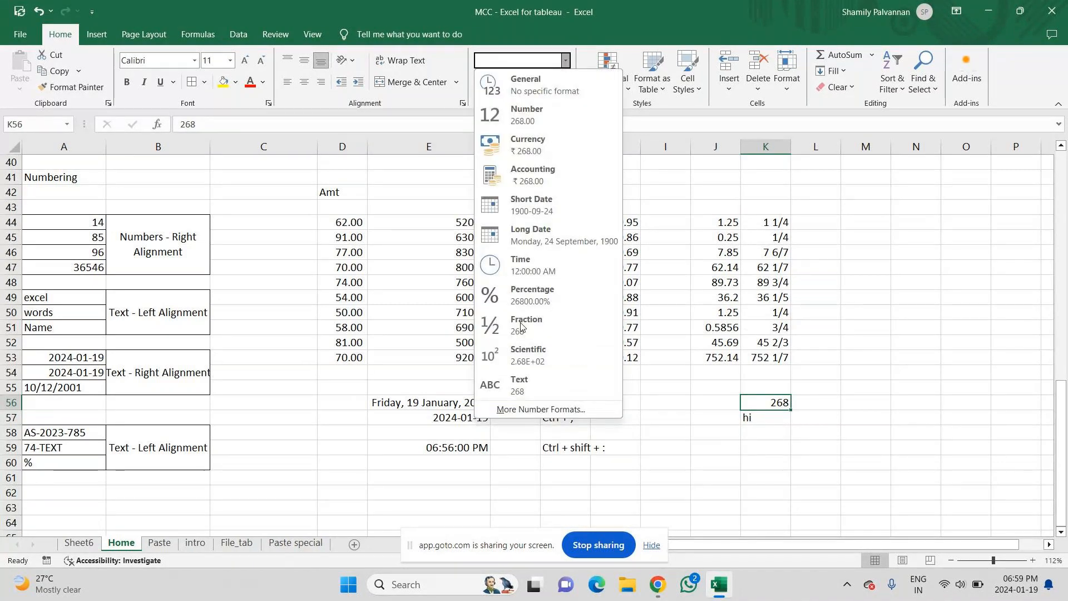
pyautogui.click(509, 389)
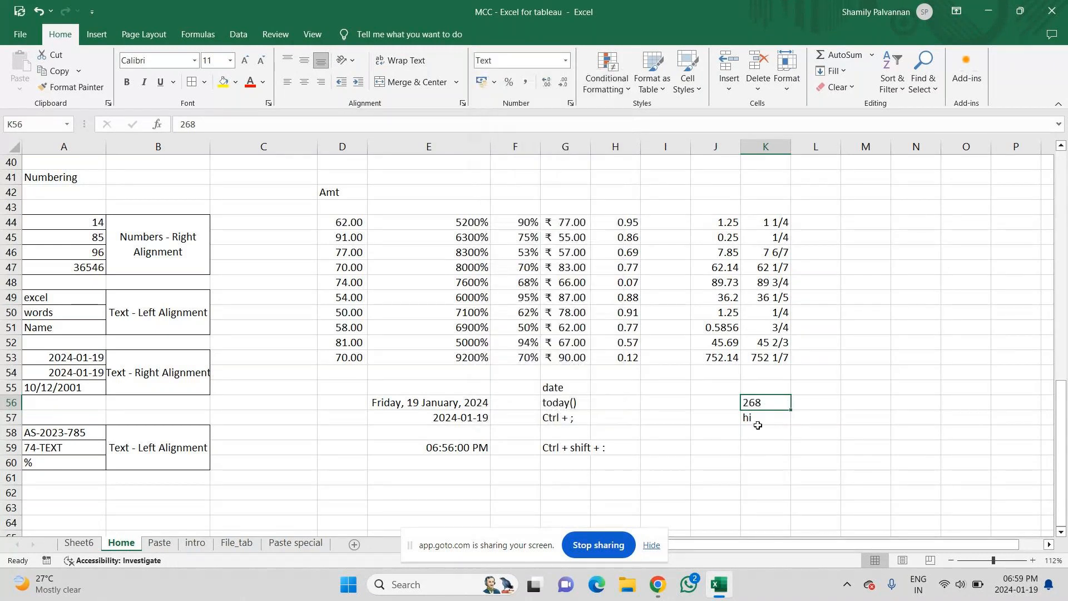
pyautogui.click(721, 415)
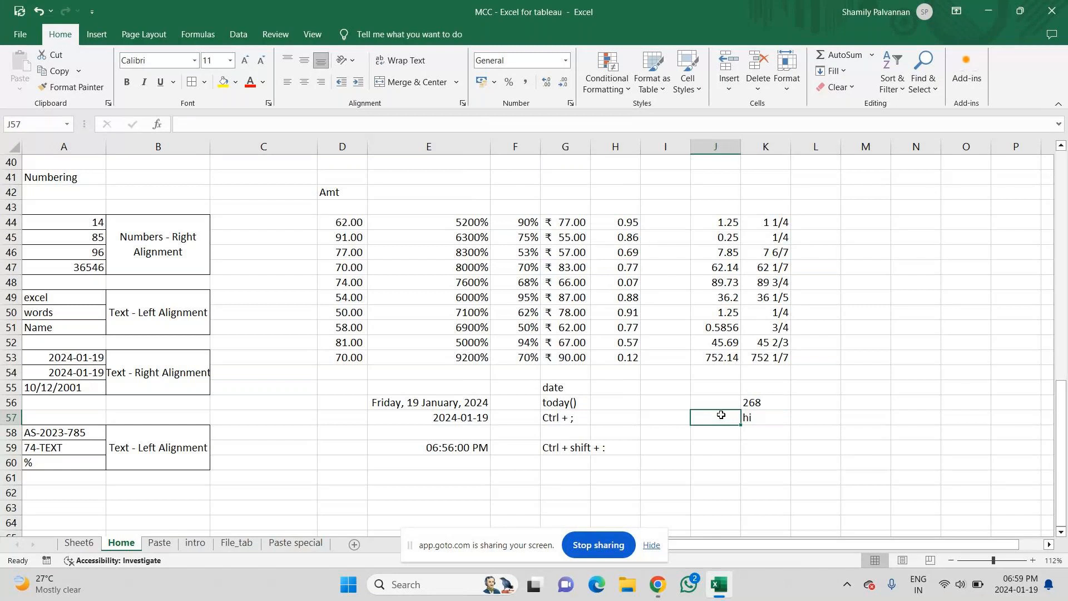
pyautogui.click(565, 60)
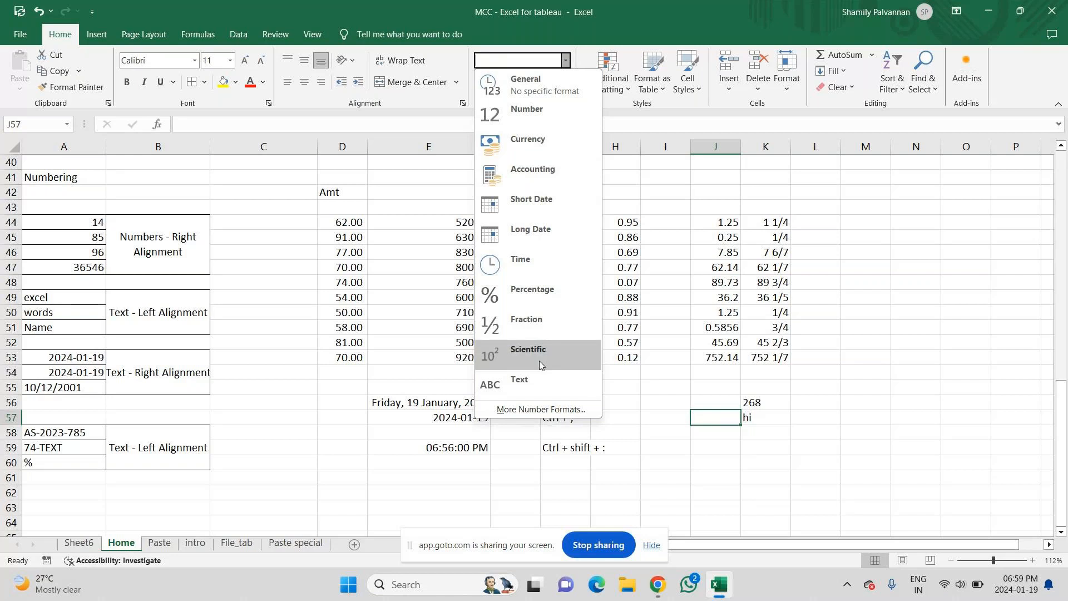
pyautogui.click(753, 412)
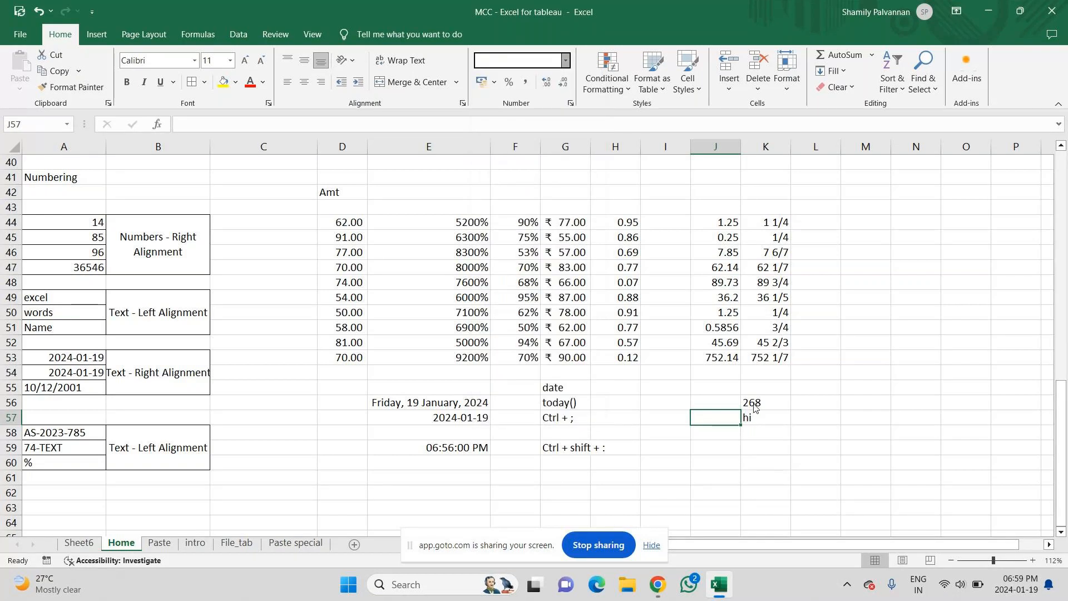
# - Enter the sample number 479 in K59
pyautogui.click(739, 477)
pyautogui.press('Up')
pyautogui.press('Up')
pyautogui.press('Right')
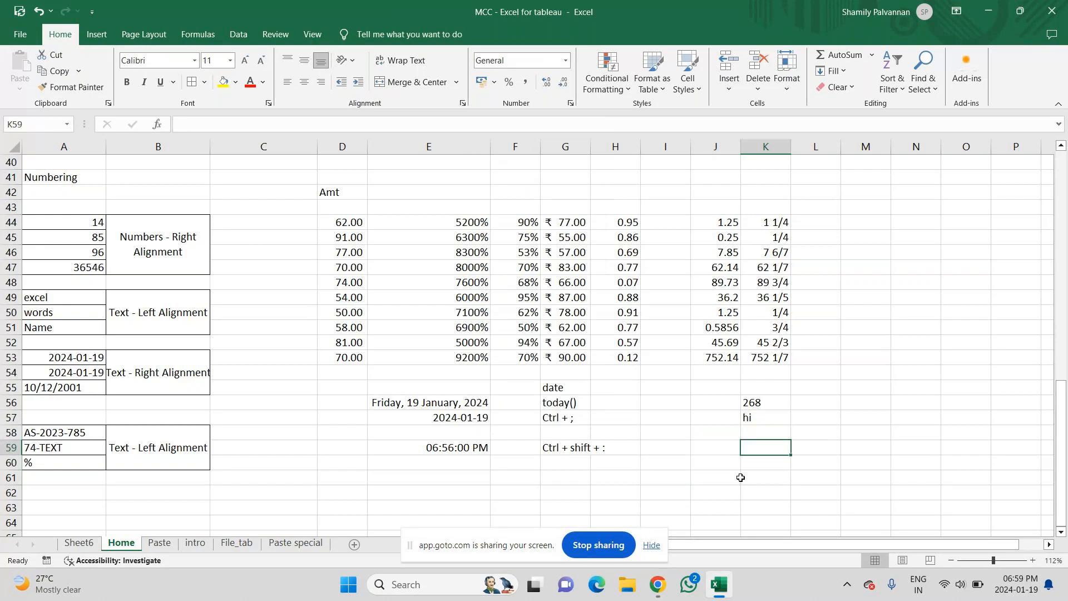
pyautogui.write('479')
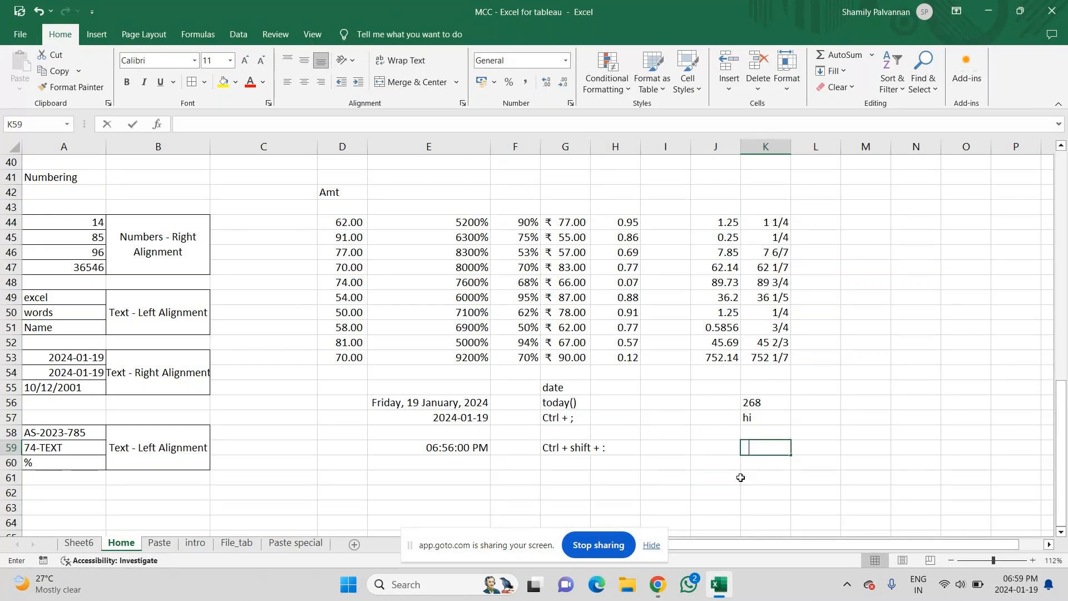
pyautogui.press('Return')
# - Apply the Scientific number format to the empty cell K60 and enter 455 in it
pyautogui.click(565, 60)
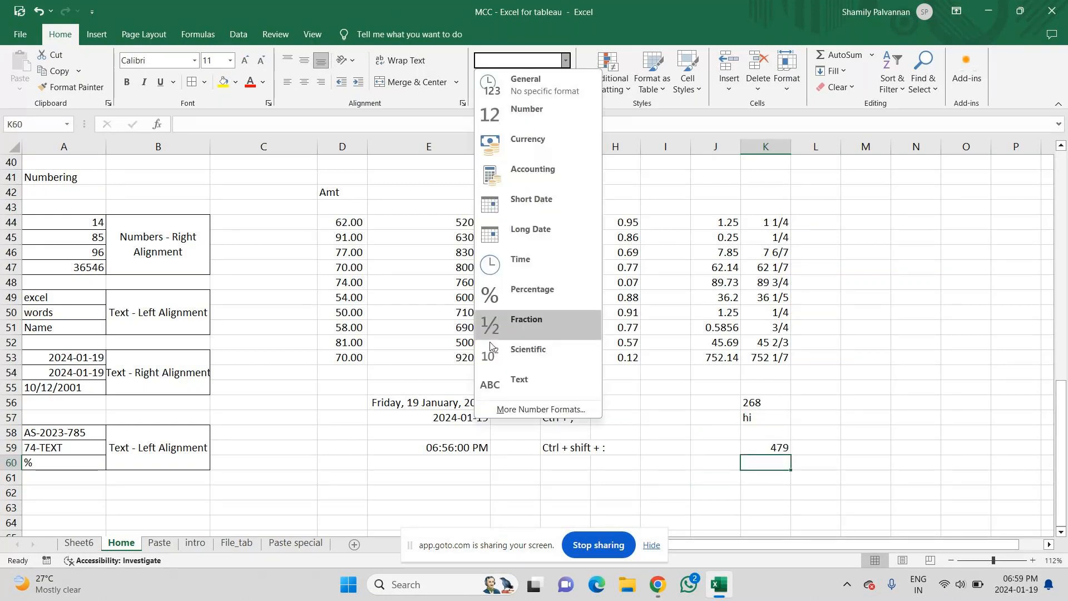
pyautogui.click(507, 353)
pyautogui.press('Up')
pyautogui.press('Down')
pyautogui.write('4')
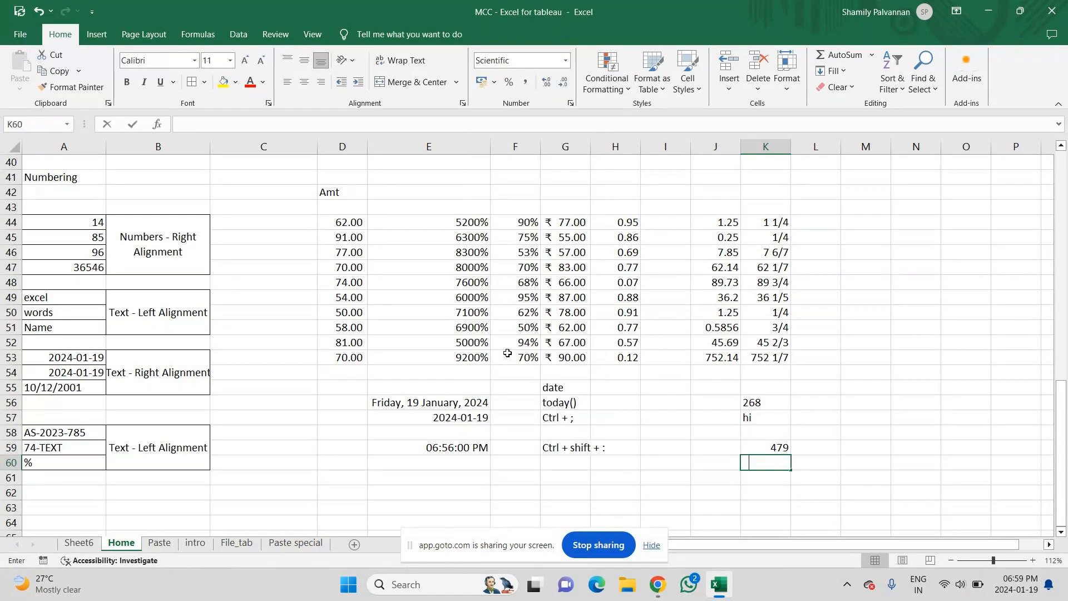
pyautogui.write('55')
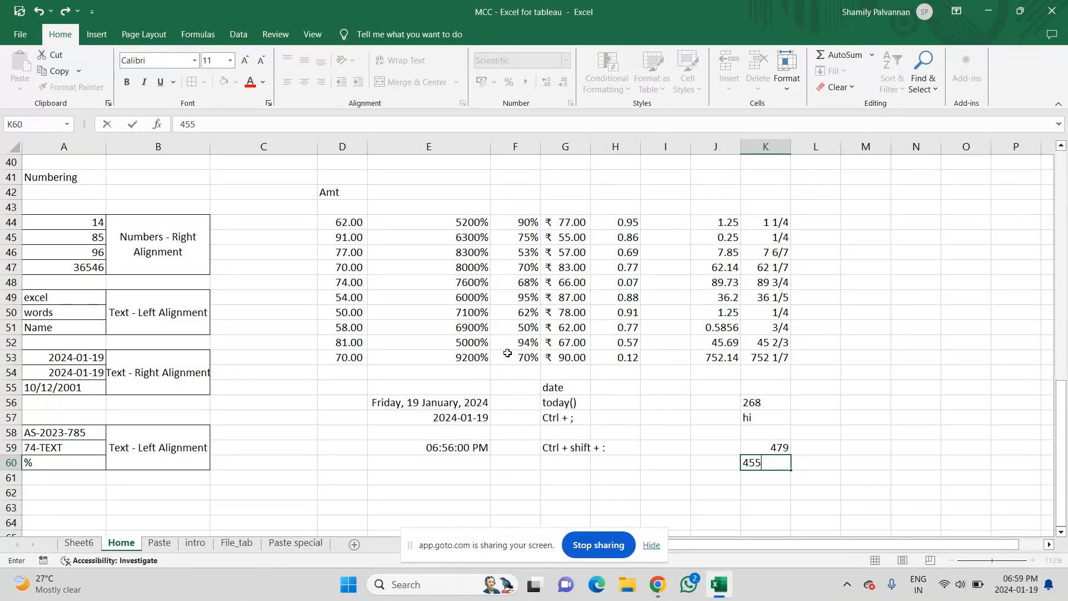
pyautogui.press('Return')
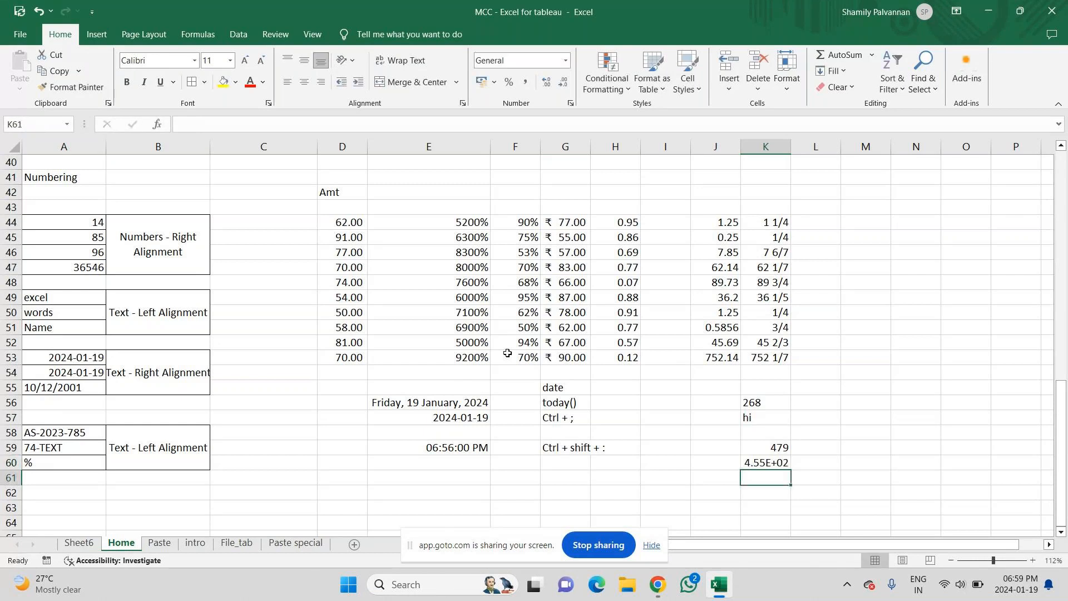
# - Apply the Scientific number format to the existing number in K59
pyautogui.press('Up')
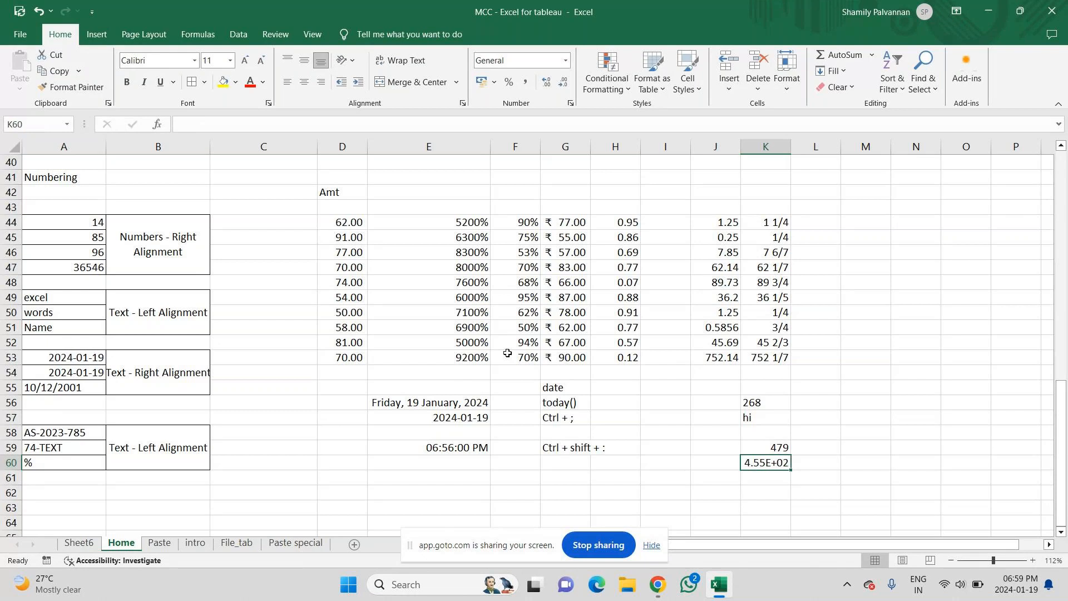
pyautogui.press('Up')
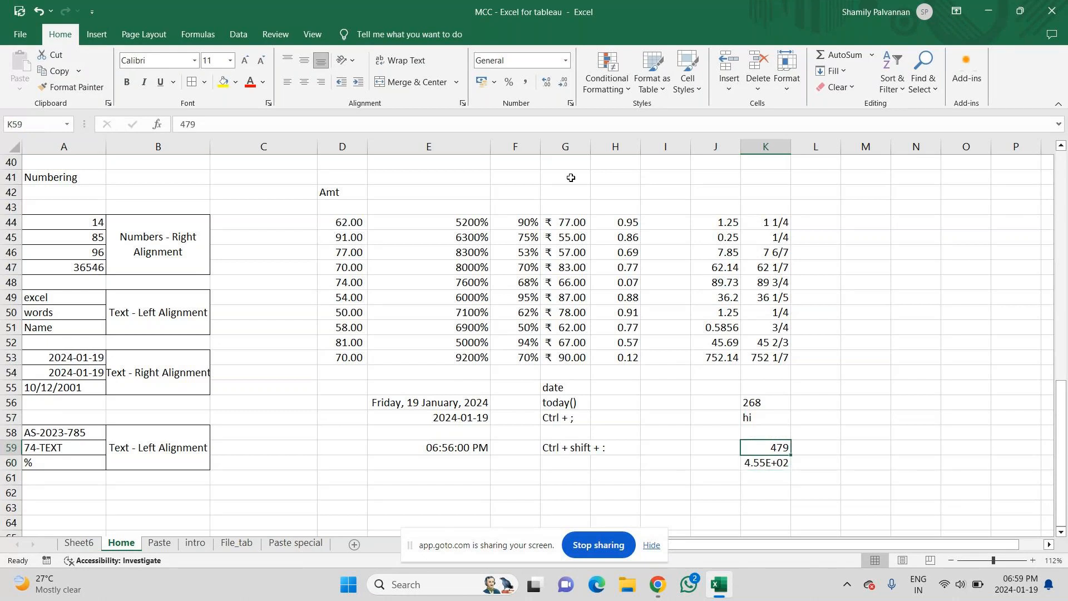
pyautogui.click(565, 61)
pyautogui.click(528, 355)
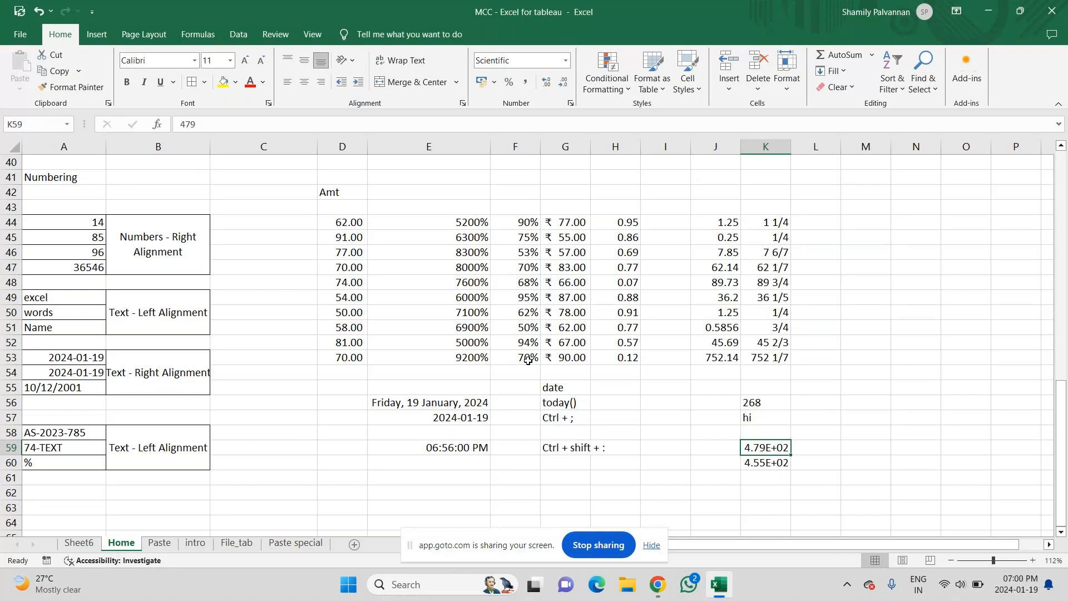
# - Enter the section heading "Conditional formatting" in A63, below the number format examples
pyautogui.press('Down')
pyautogui.press('Down')
pyautogui.press('Down')
pyautogui.press('Down')
pyautogui.press('Down')
pyautogui.press('Down')
pyautogui.press('Down')
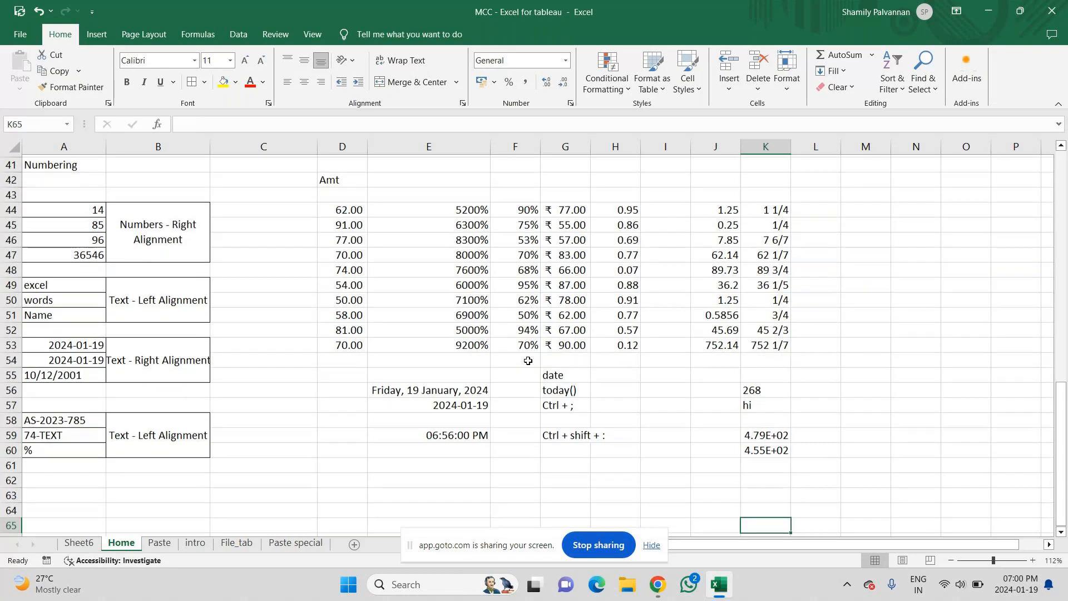
pyautogui.press('Down')
pyautogui.press('Down')
pyautogui.press('Down')
pyautogui.press('Down')
pyautogui.press('Down')
pyautogui.press('Down')
pyautogui.press('Down')
pyautogui.press('Down')
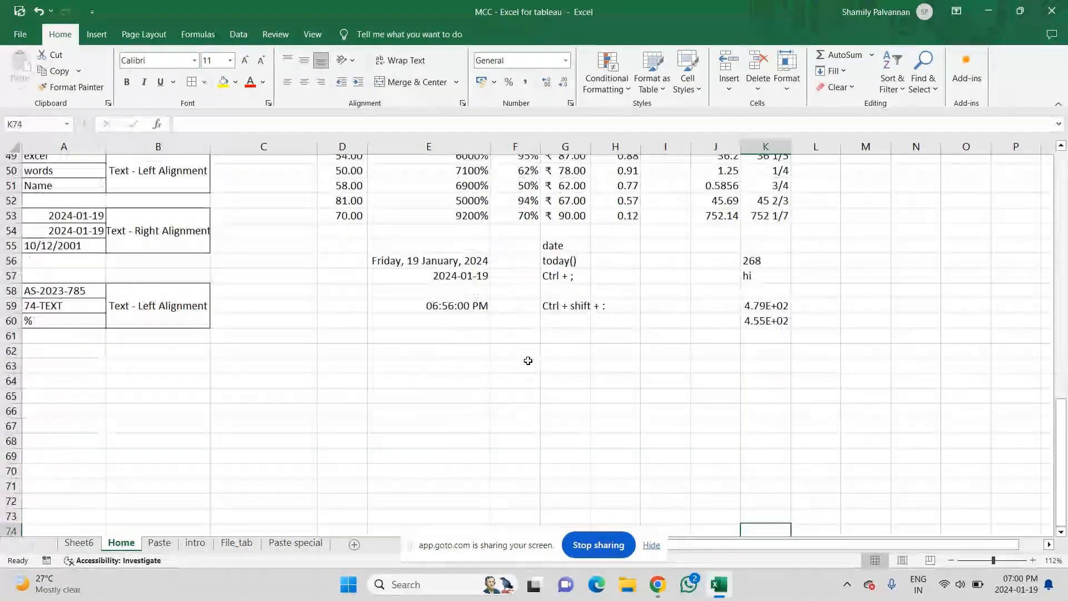
pyautogui.press('Down')
pyautogui.press('Down')
pyautogui.press('Down')
pyautogui.press('Down')
pyautogui.press('Down')
pyautogui.press('Down')
pyautogui.press('Down')
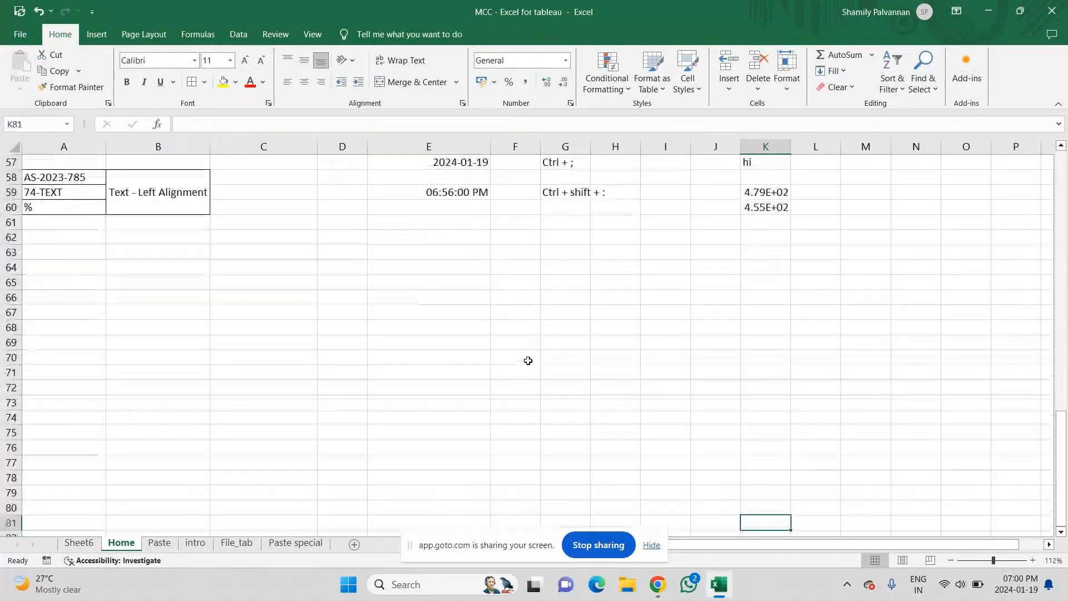
pyautogui.click(67, 252)
pyautogui.write('C')
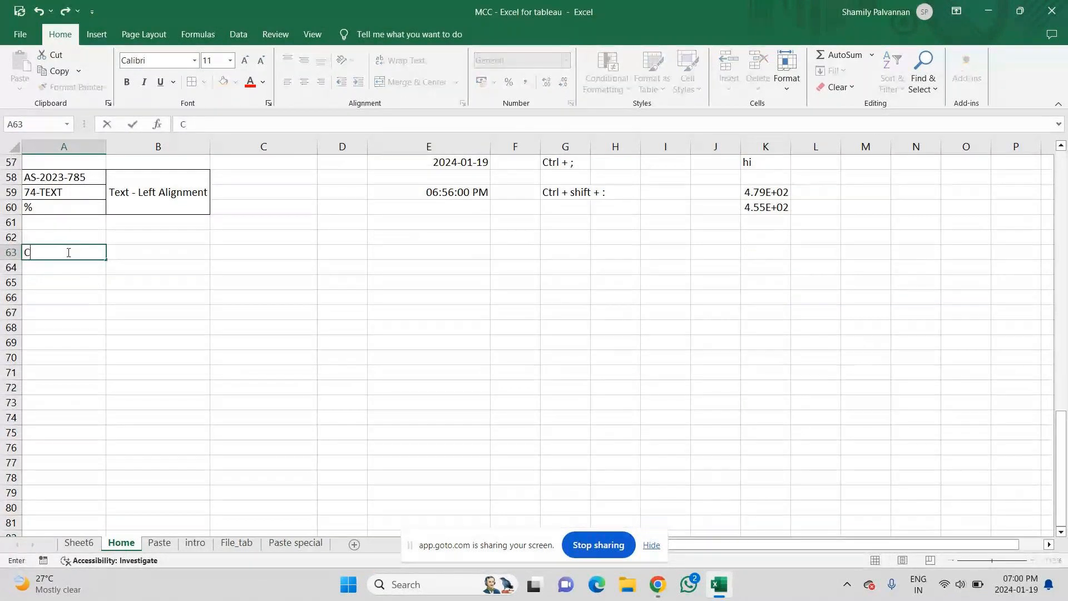
pyautogui.write('onditio')
pyautogui.write('l formatting')
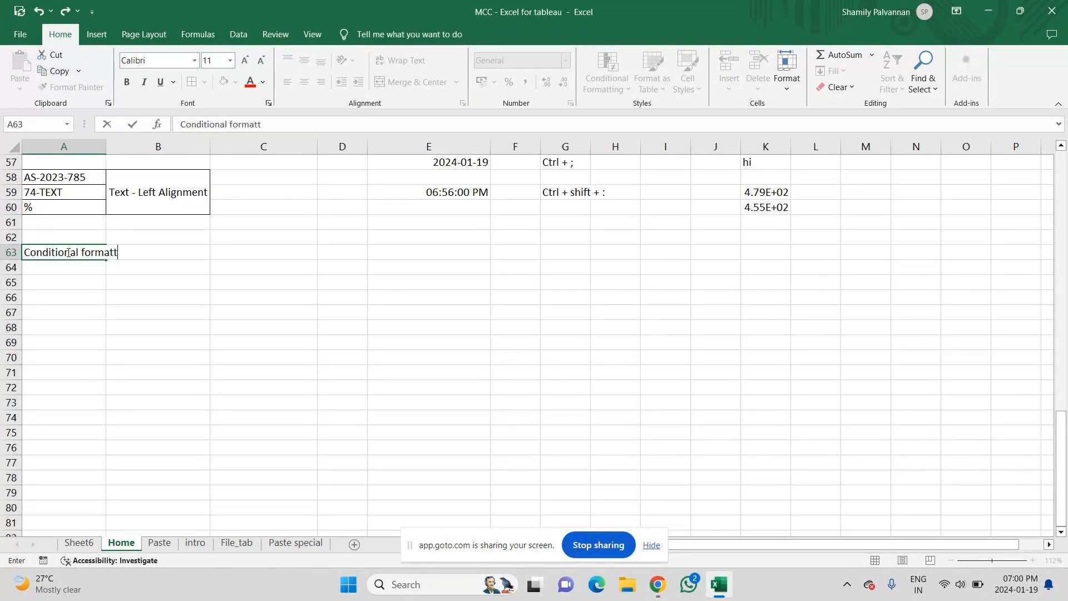
pyautogui.hotkey('ctrl', 'Return')
pyautogui.press('Return')
pyautogui.press('Return')
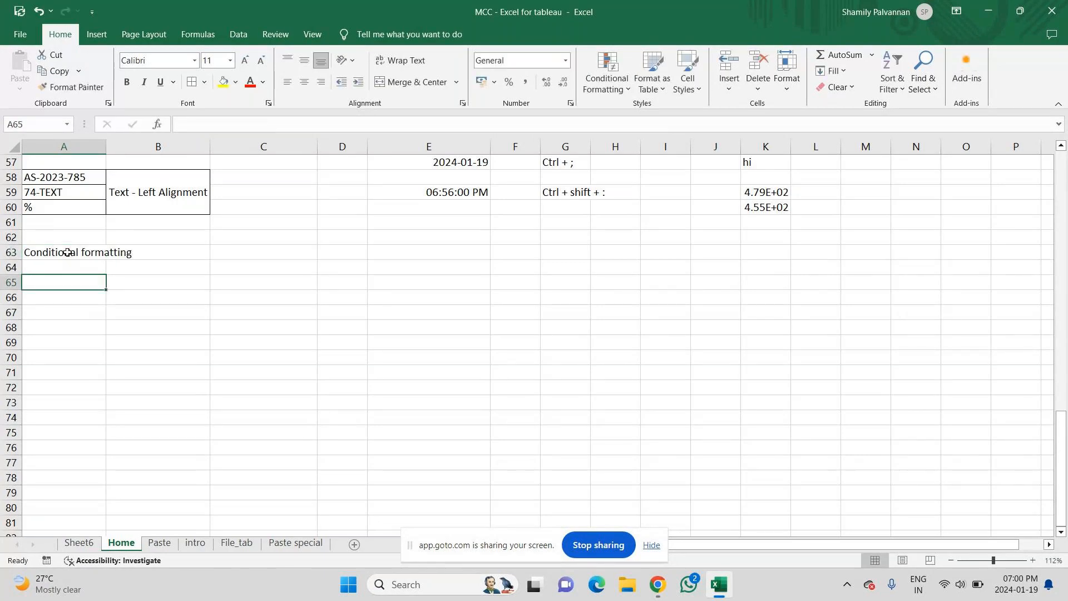
# - Switch to the GoTo meeting window in Chrome to check the participants, and return to the Excel workbook
pyautogui.click(988, 12)
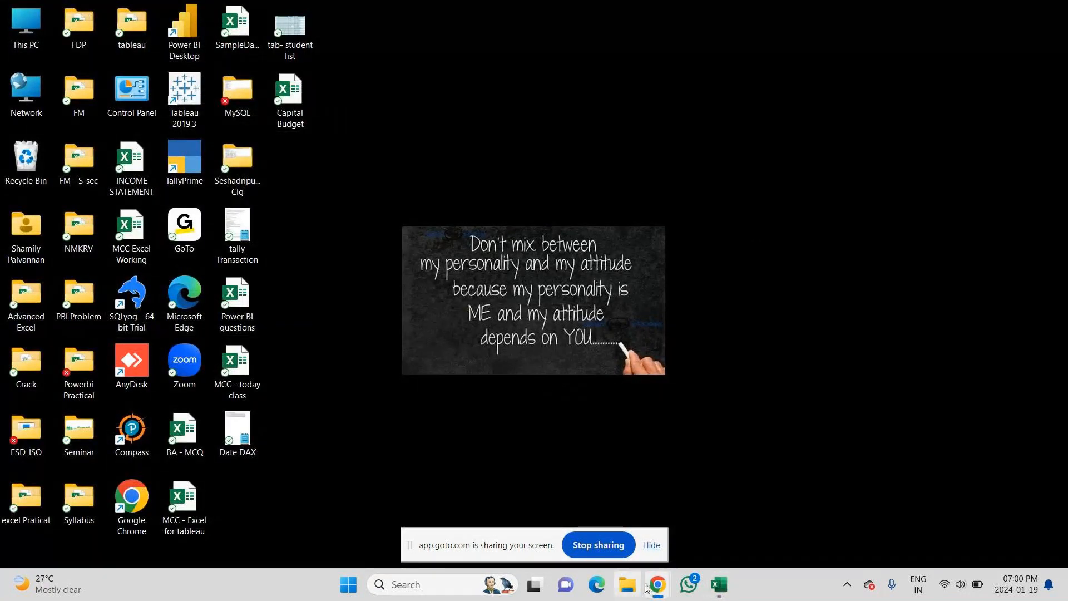
pyautogui.moveTo(657, 584)
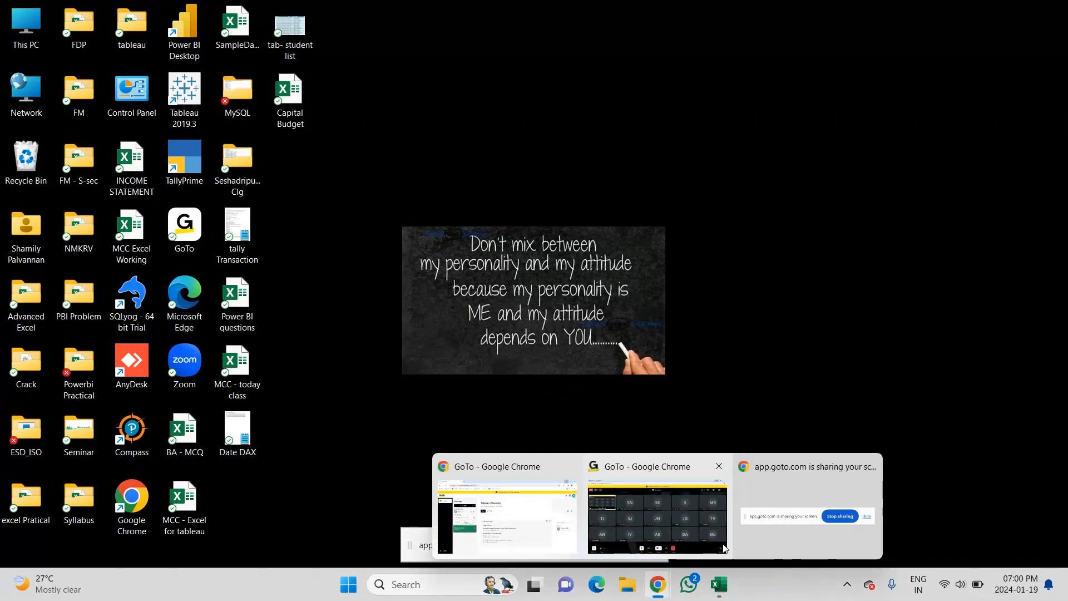
pyautogui.click(708, 549)
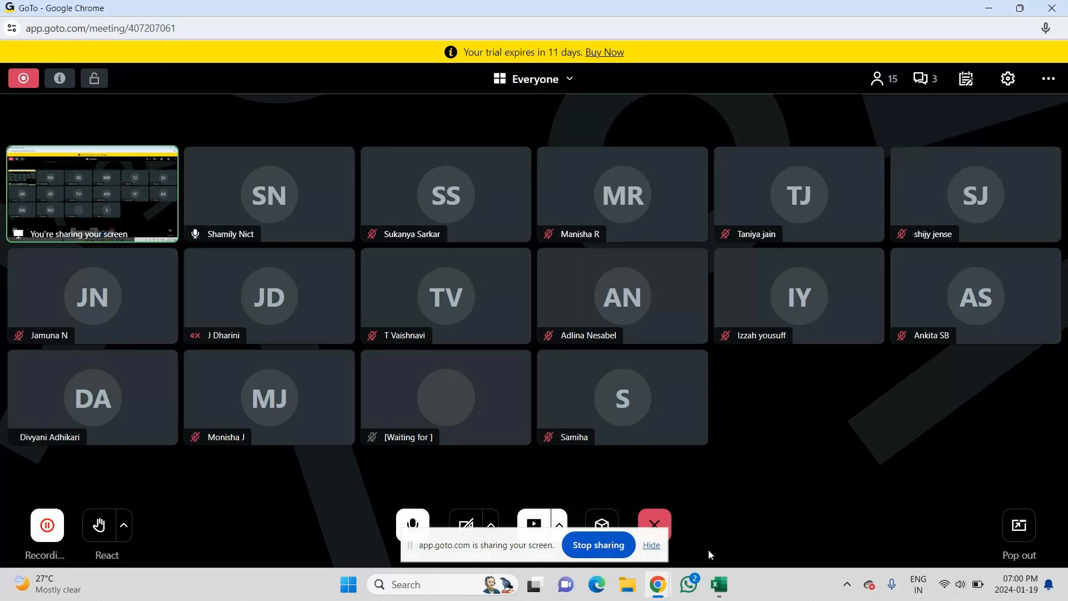
pyautogui.hotkey('alt', 'Tab')
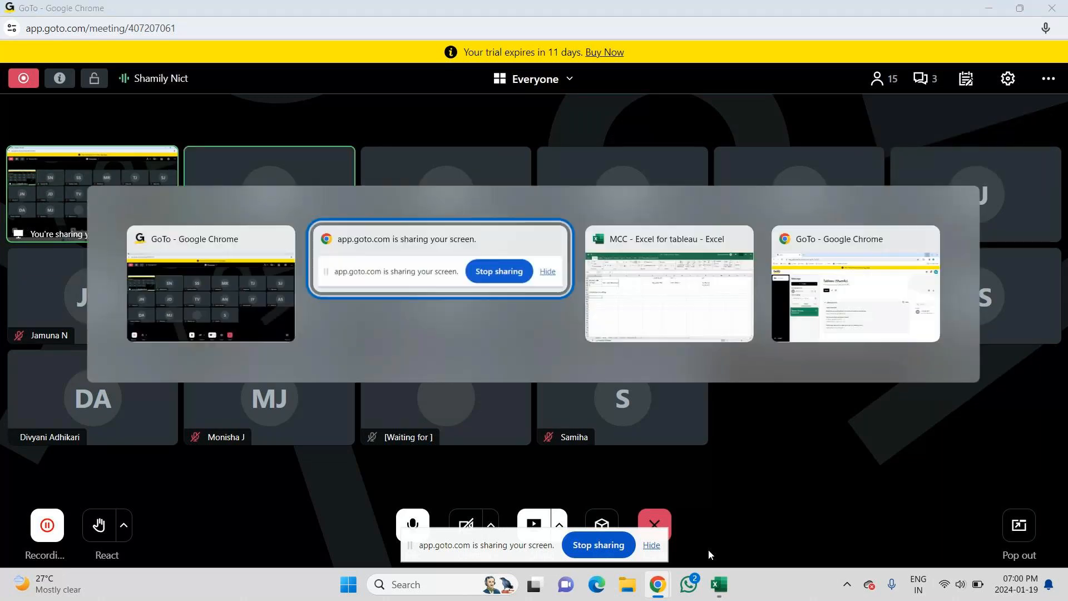
pyautogui.hotkey('alt', 'Tab')
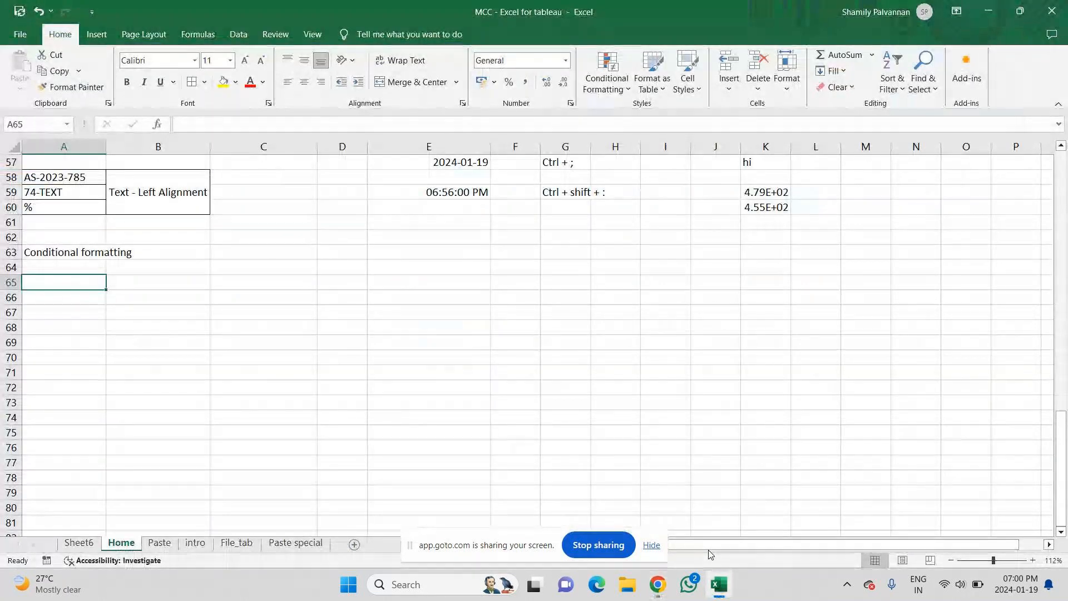
# - Enter the formula =RANDBETWEEN(25,95) in A65 to generate a random sample number
pyautogui.write('=')
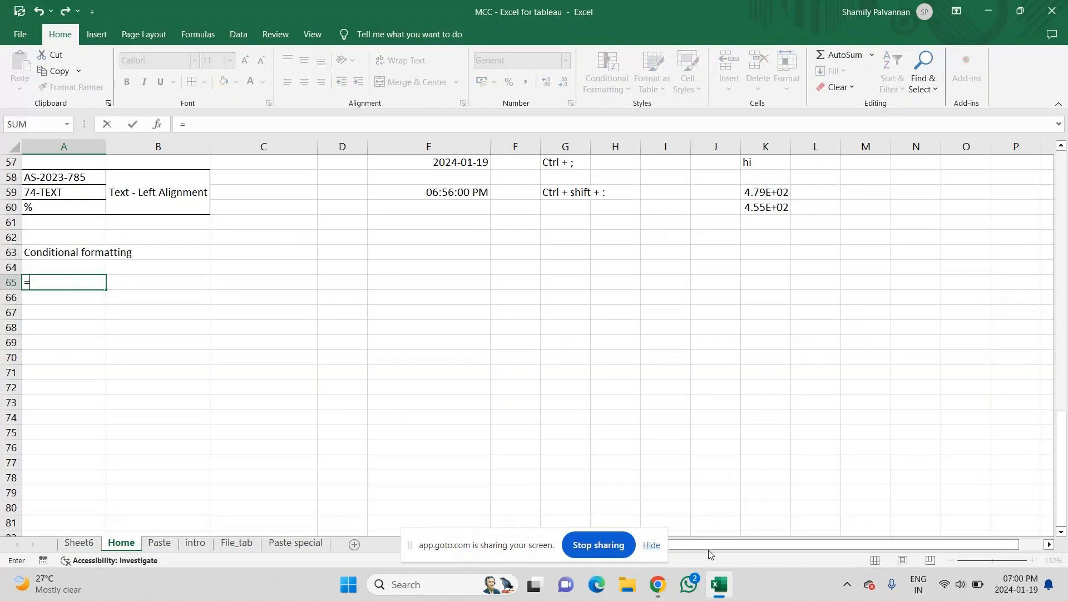
pyautogui.write('ra')
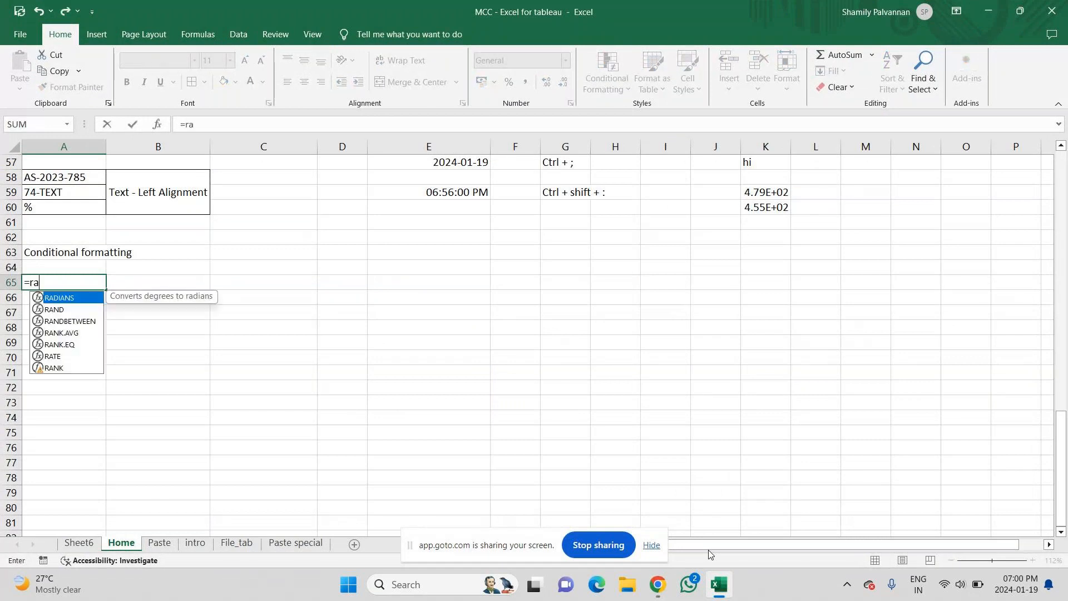
pyautogui.write('nd(')
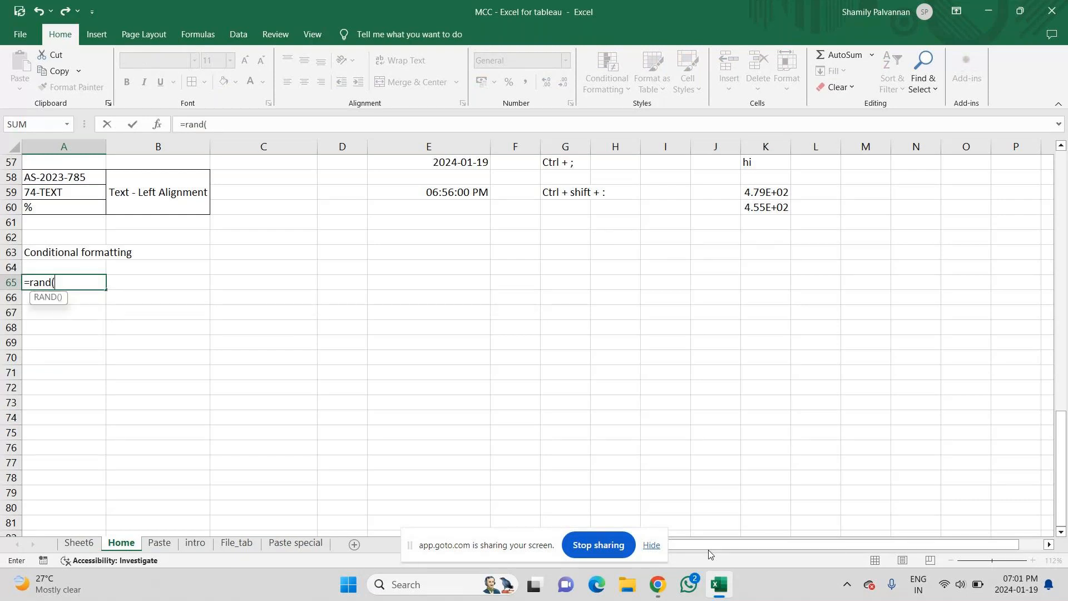
pyautogui.press('BackSpace')
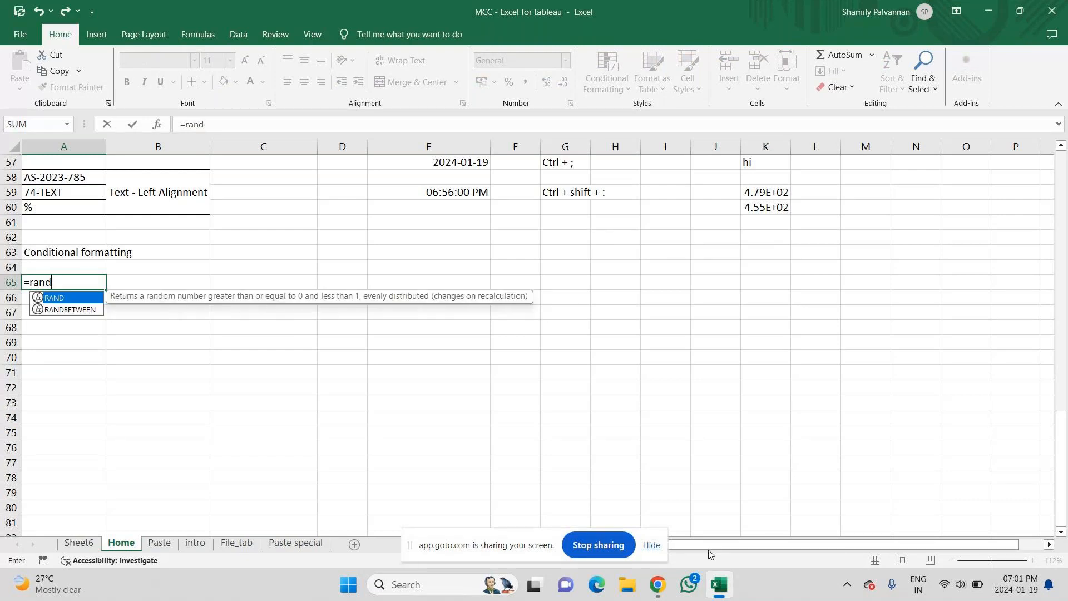
pyautogui.write('be')
pyautogui.press('Tab')
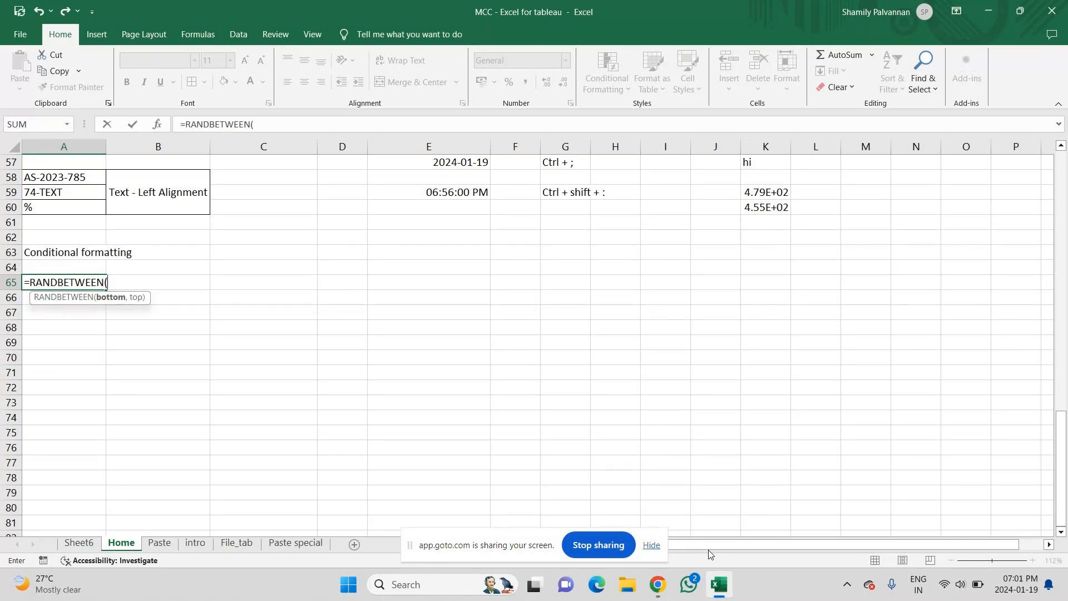
pyautogui.write('25,95)')
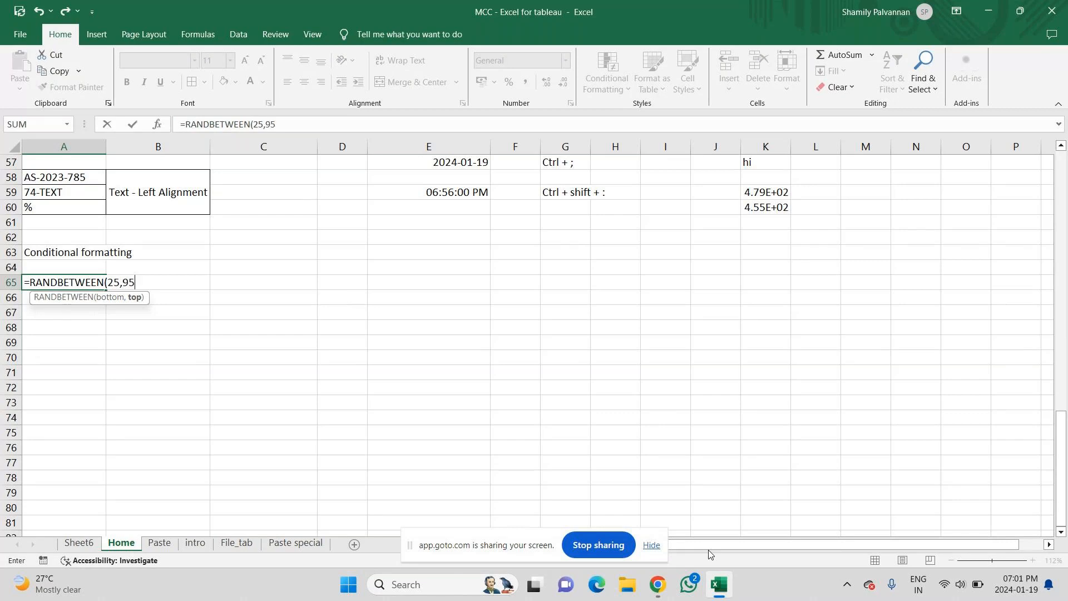
pyautogui.press('Return')
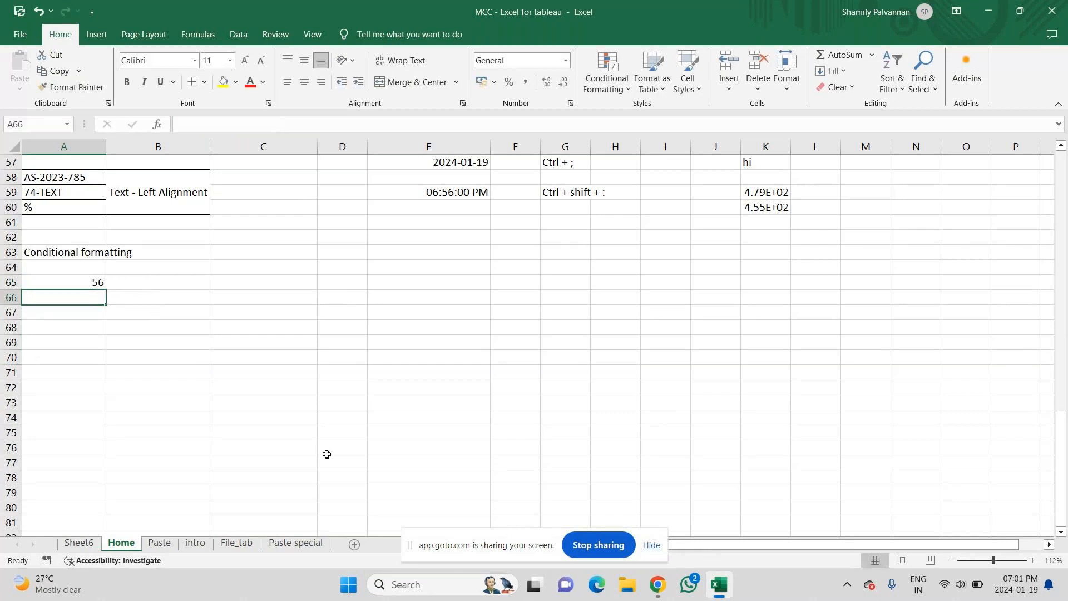
# - Clear the random number formula from A65
pyautogui.click(85, 282)
pyautogui.click(54, 254)
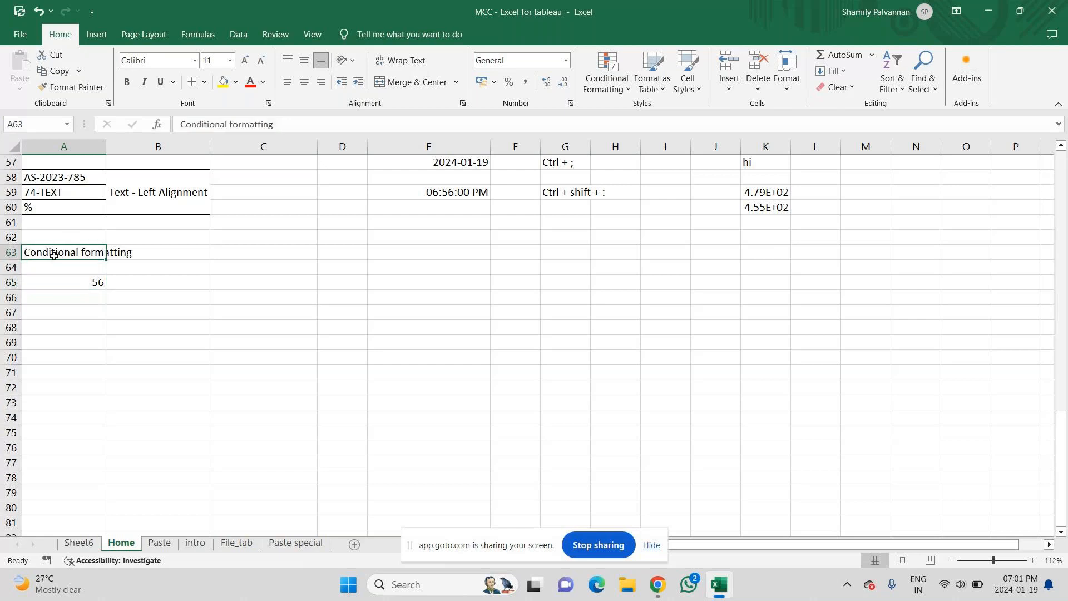
pyautogui.press('Down')
pyautogui.press('Down')
pyautogui.press('BackSpace')
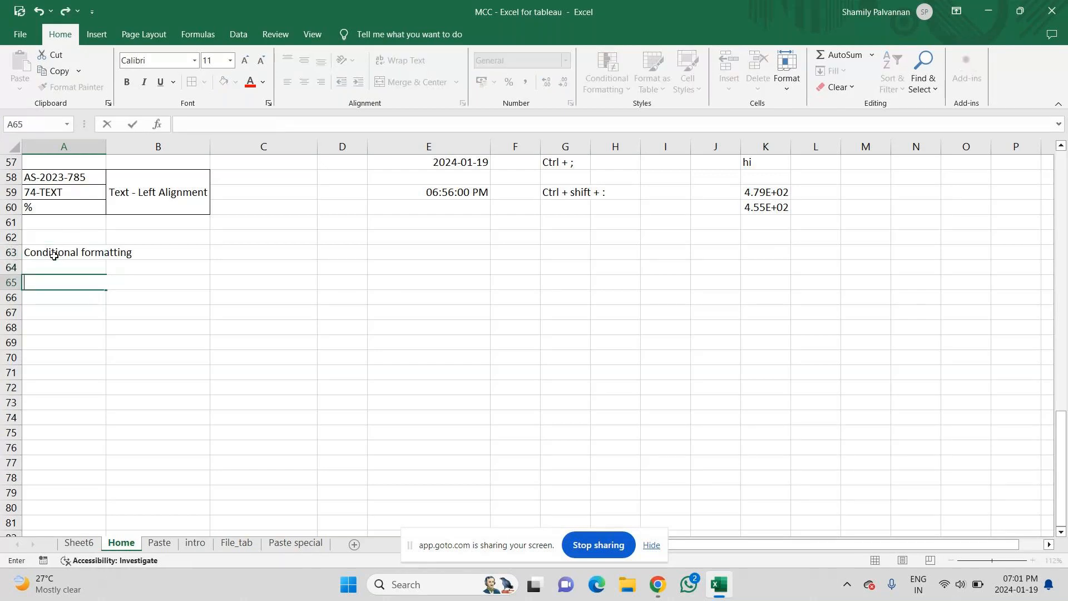
# - Copy the "Conditional formatting" heading from A63 of the Home sheet into A2 of Sheet6
pyautogui.click(54, 255)
pyautogui.hotkey('ctrl', 'c')
pyautogui.hotkey('ctrl', 'pageup')
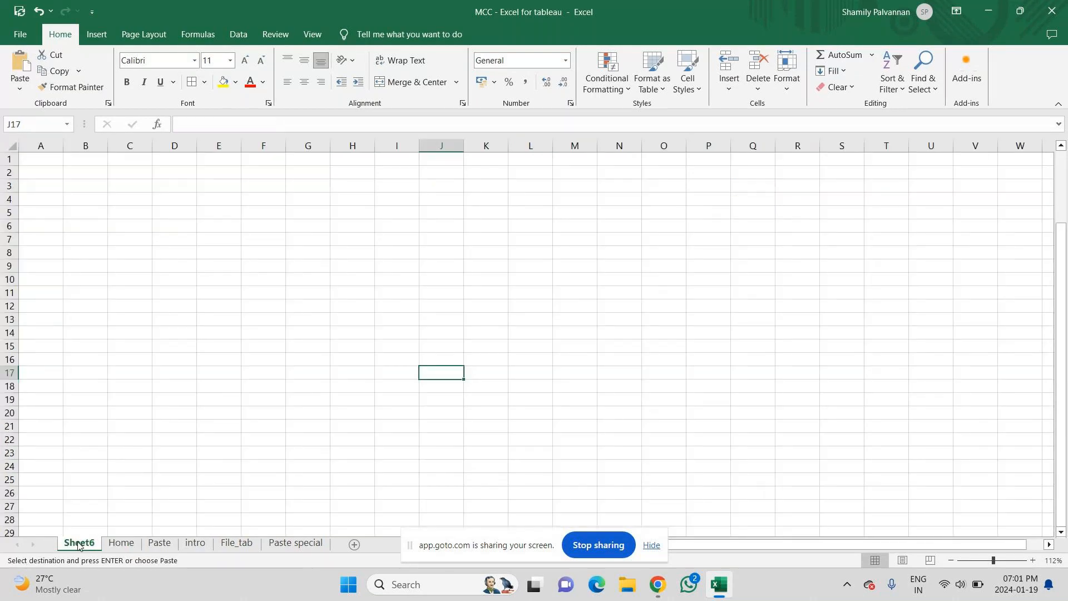
pyautogui.click(50, 170)
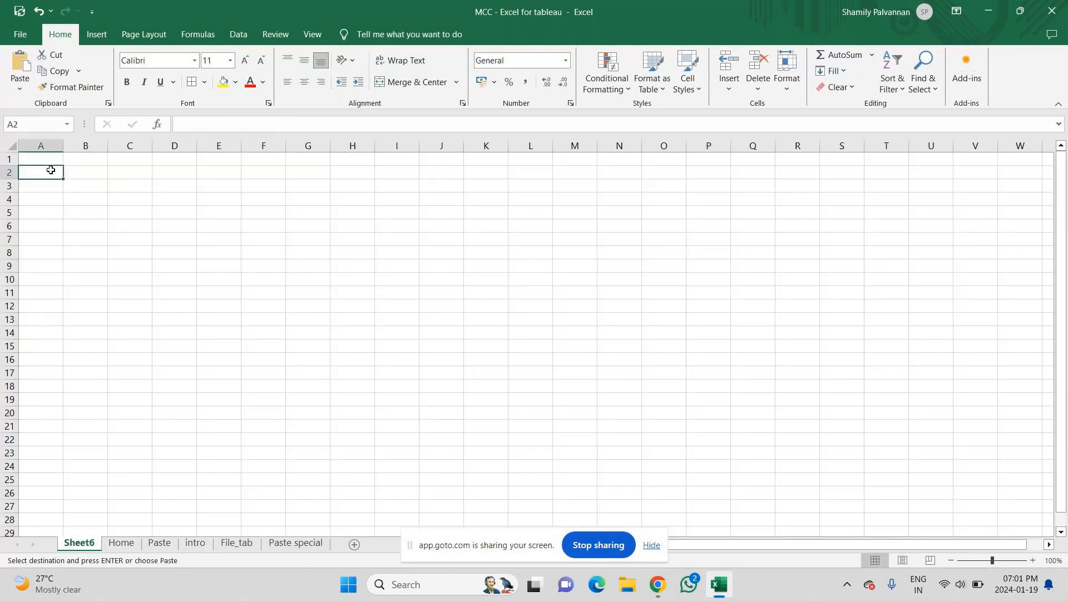
pyautogui.press('Return')
# - Enter the formula =RANDBETWEEN(25,95) in B6 and fill it across the range B6:N20
pyautogui.click(76, 198)
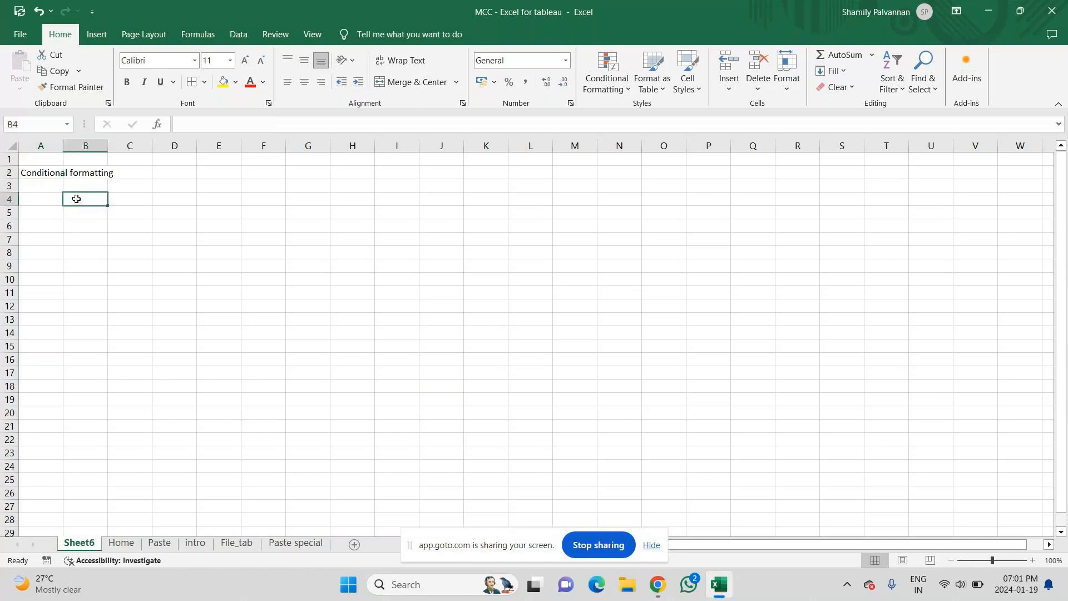
pyautogui.press('Down')
pyautogui.press('Down')
pyautogui.write('=rand')
pyautogui.press('Down')
pyautogui.press('Tab')
pyautogui.write('25.')
pyautogui.press('BackSpace')
pyautogui.write(',95)')
pyautogui.press('Return')
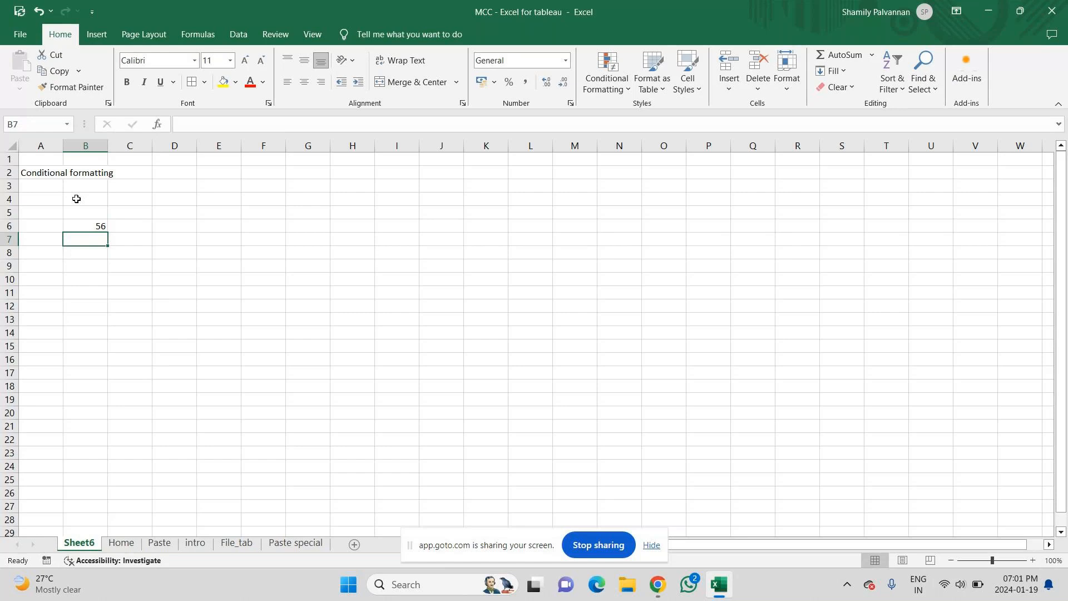
pyautogui.click(98, 226)
pyautogui.moveTo(108, 232); pyautogui.dragTo(643, 435)
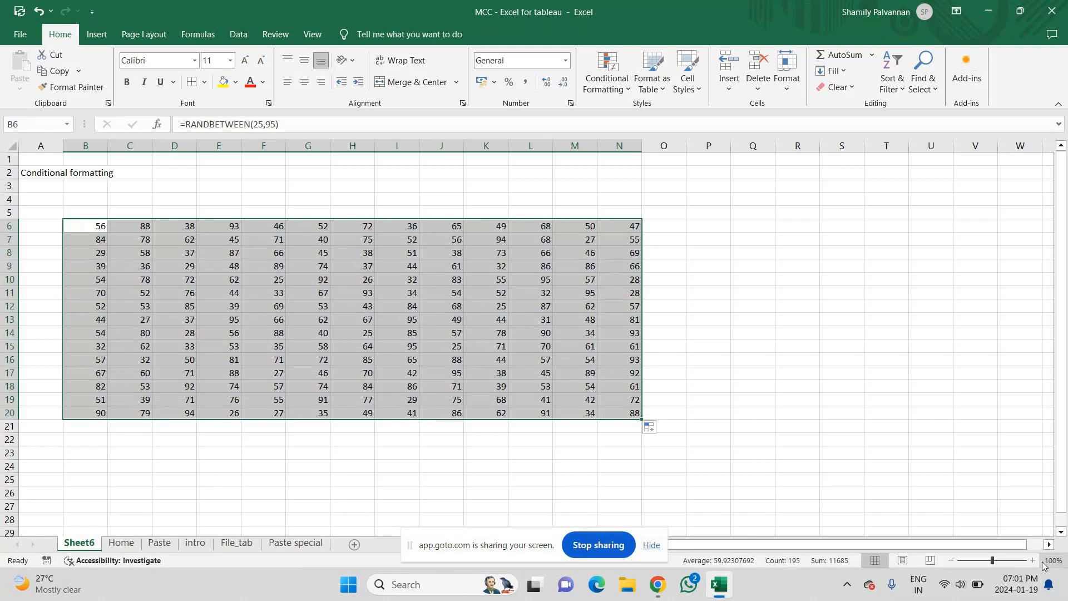
# - Replace the random number formulas in B6:N20 with static numbers using Paste Special Values
pyautogui.click(1033, 560)
pyautogui.click(1032, 560)
pyautogui.click(1033, 560)
pyautogui.click(1033, 560)
pyautogui.hotkey('ctrl', 'c')
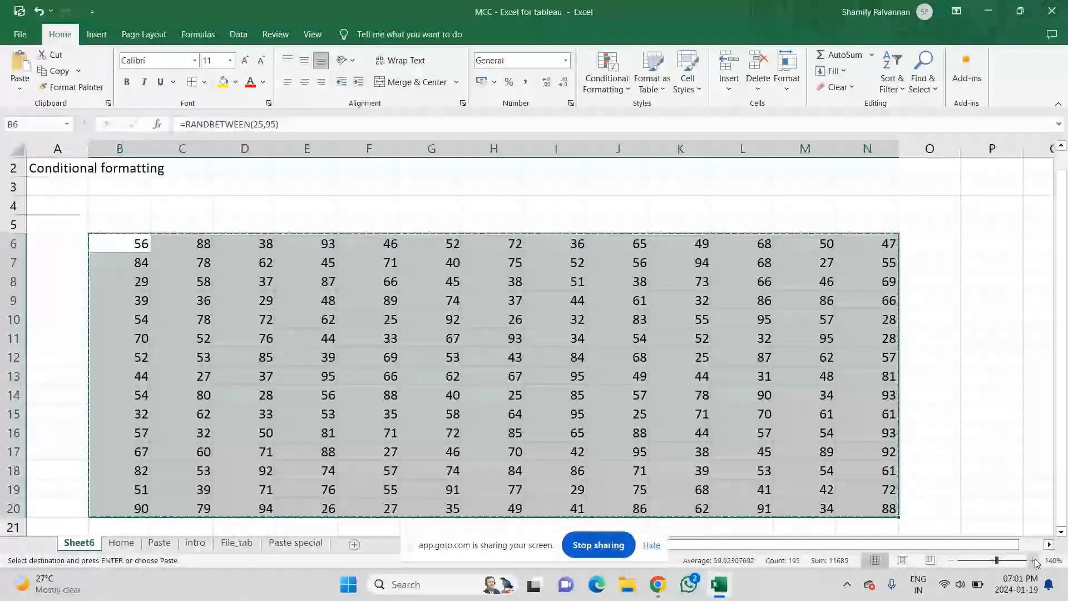
pyautogui.hotkey('ctrl', 'alt', 'v')
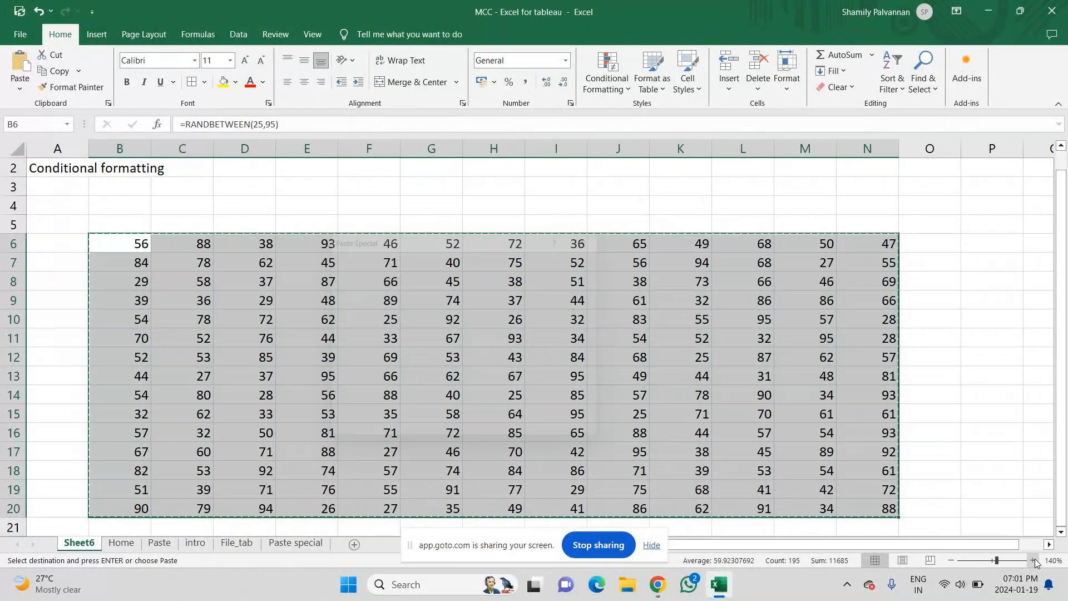
pyautogui.press('v')
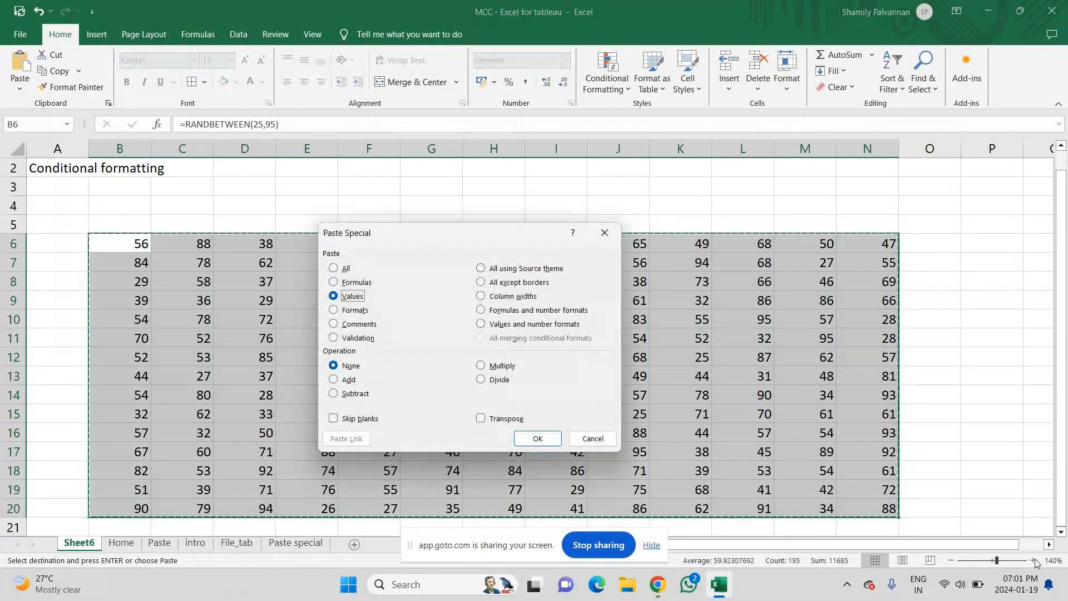
pyautogui.press('Return')
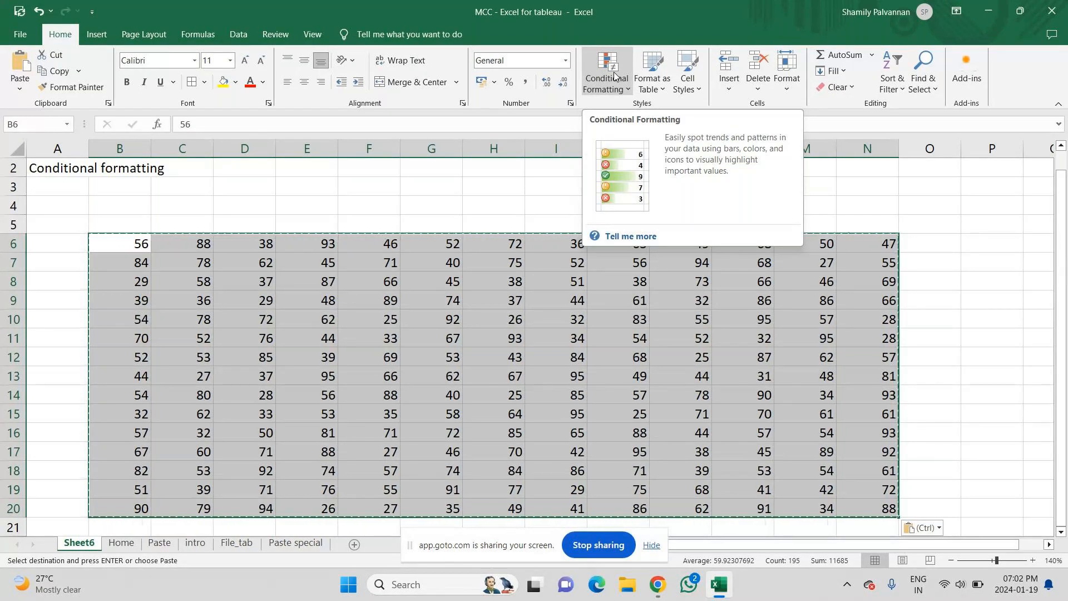
pyautogui.press('Escape')
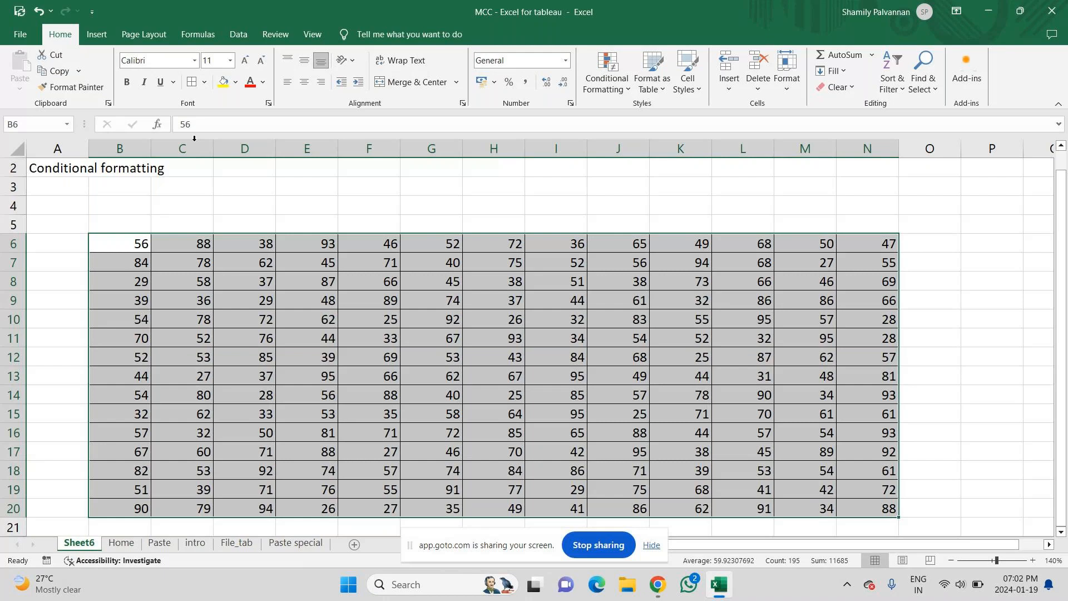
# - Apply thick outside borders to the number table B6:N20 and to its narrower range B6:L20
pyautogui.click(204, 83)
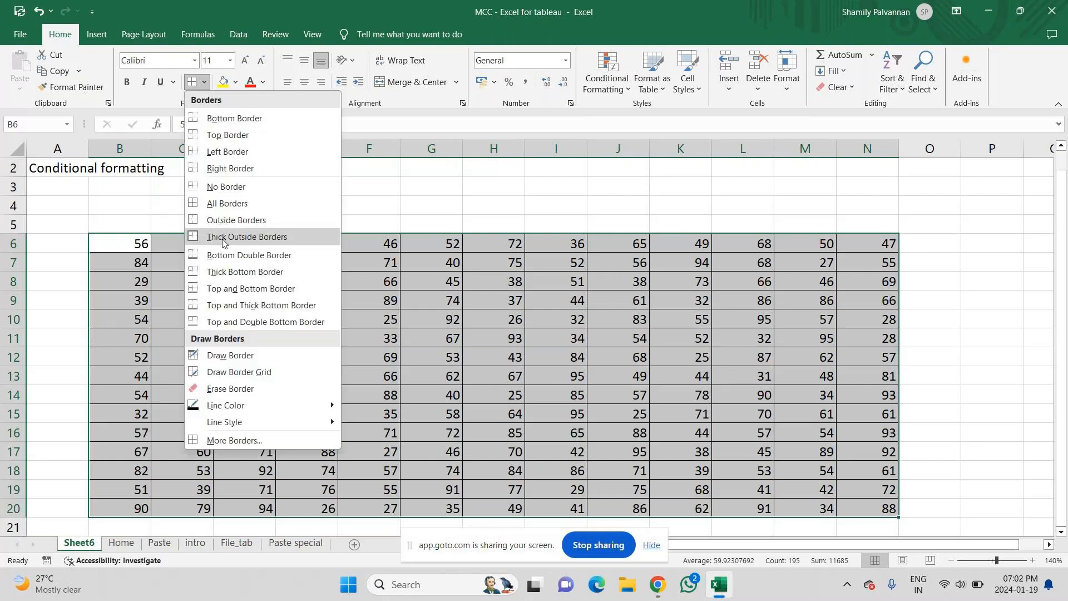
pyautogui.click(222, 241)
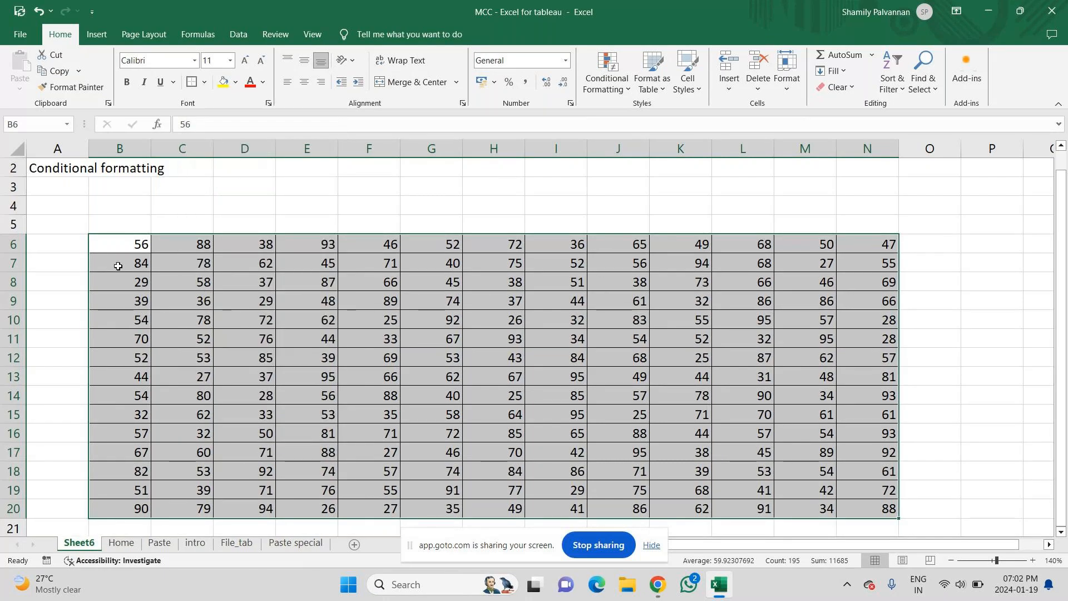
pyautogui.hotkey('shift', 'Left')
pyautogui.hotkey('shift', 'Left')
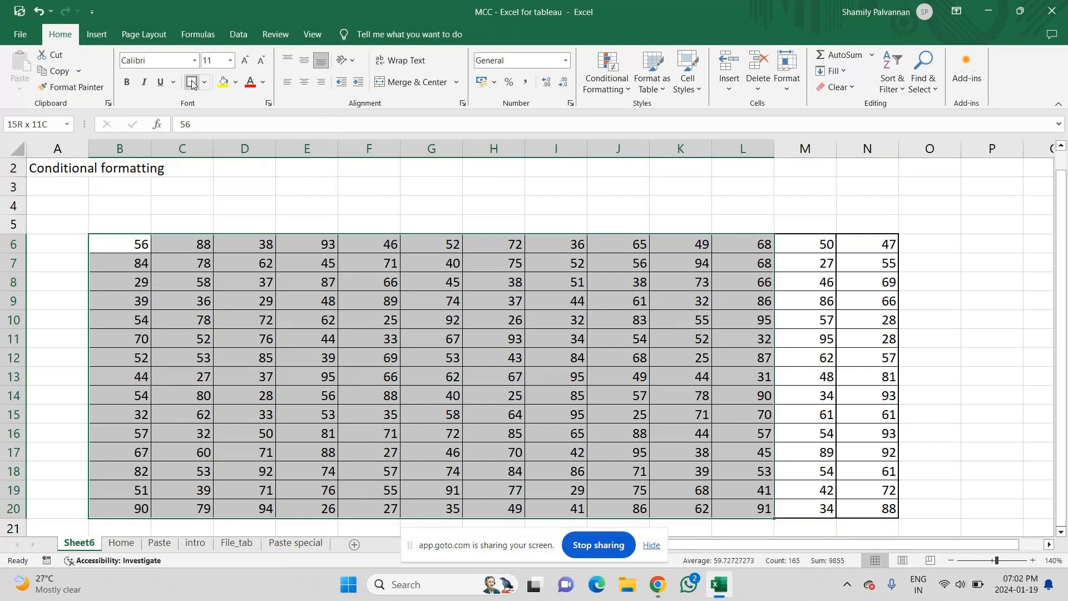
pyautogui.click(191, 83)
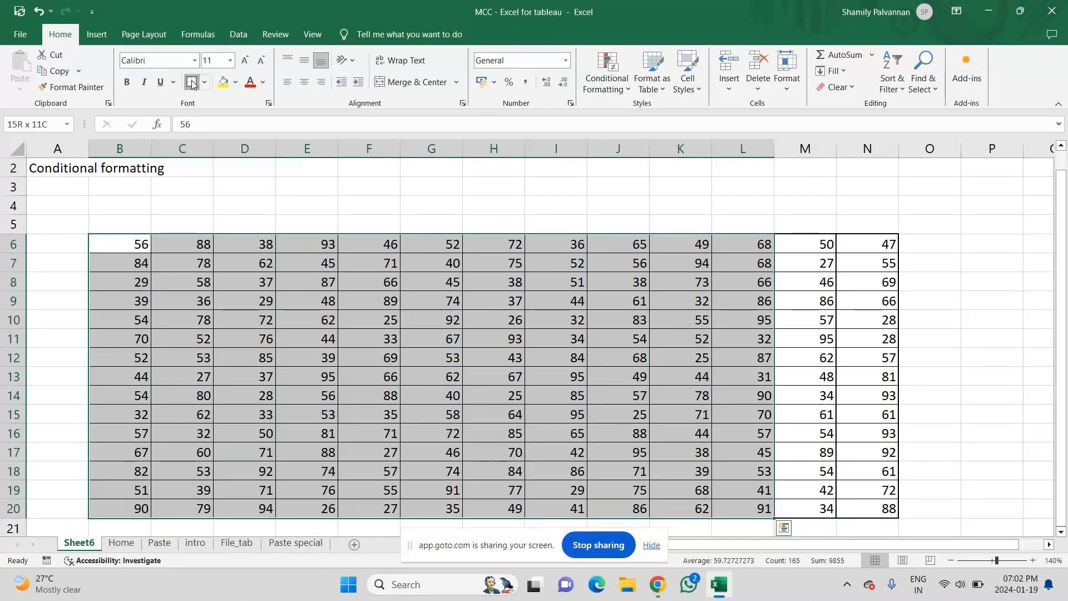
pyautogui.hotkey('shift', 'Left')
pyautogui.hotkey('shift', 'Left')
pyautogui.hotkey('shift', 'Left')
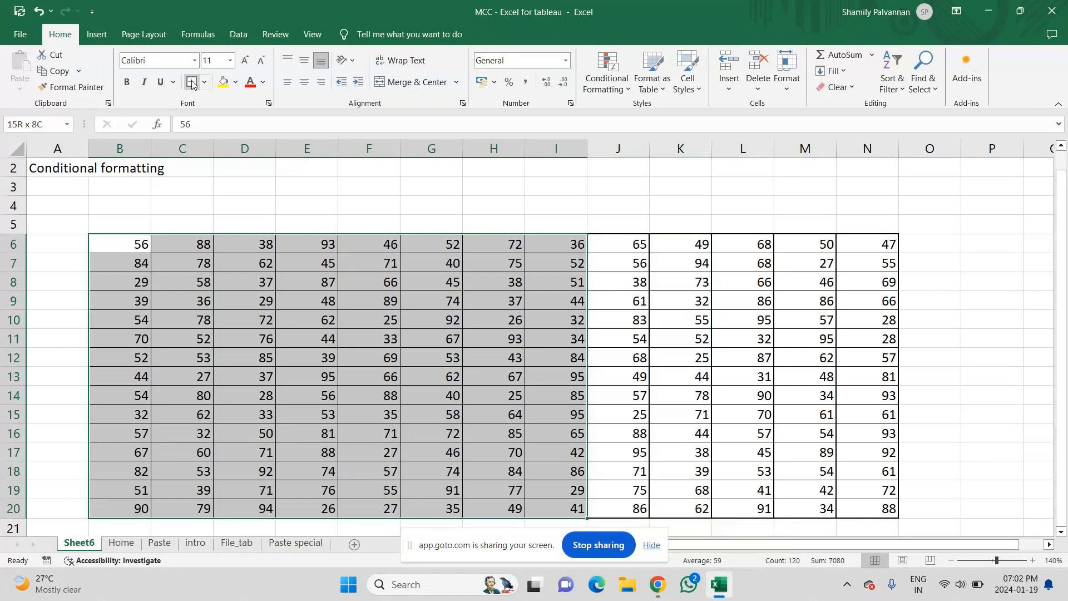
pyautogui.hotkey('shift', 'Left')
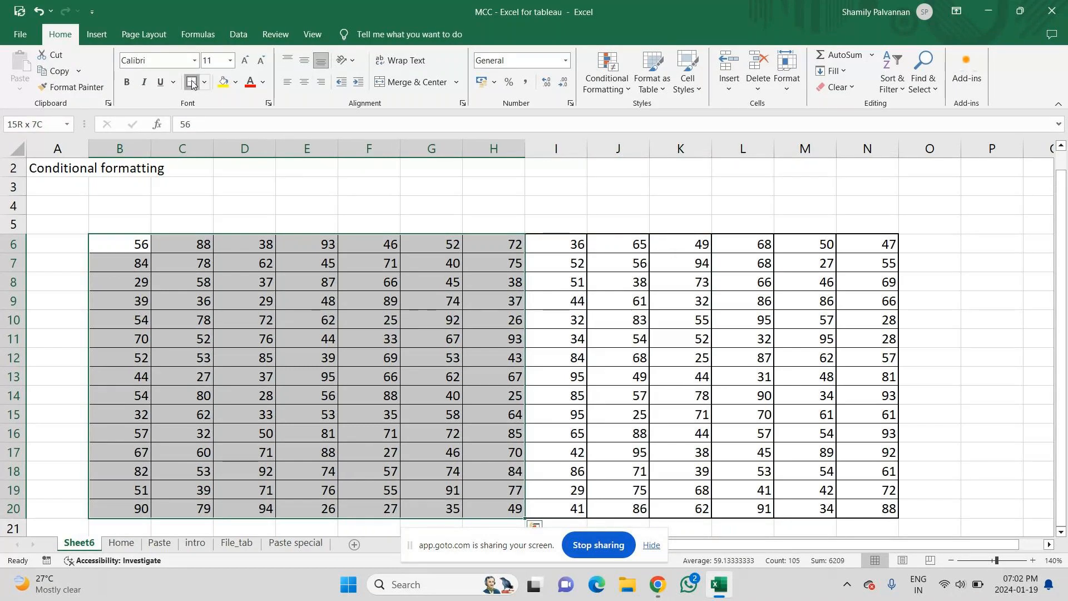
pyautogui.press('Left')
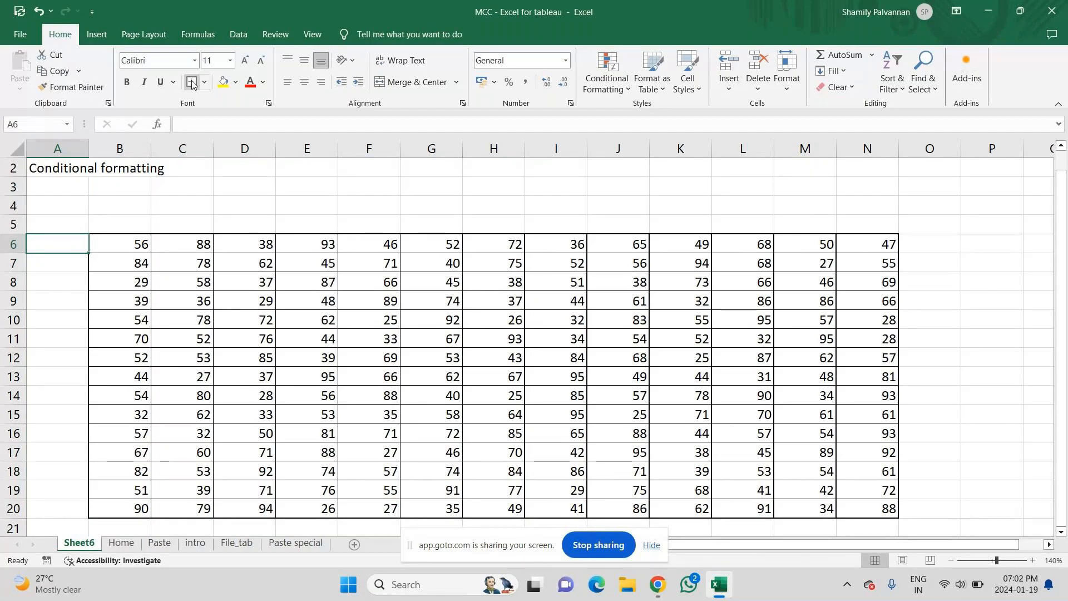
pyautogui.press('Right')
pyautogui.press('Right')
pyautogui.press('Right')
pyautogui.press('Right')
pyautogui.press('Right')
pyautogui.press('Left')
pyautogui.press('Left')
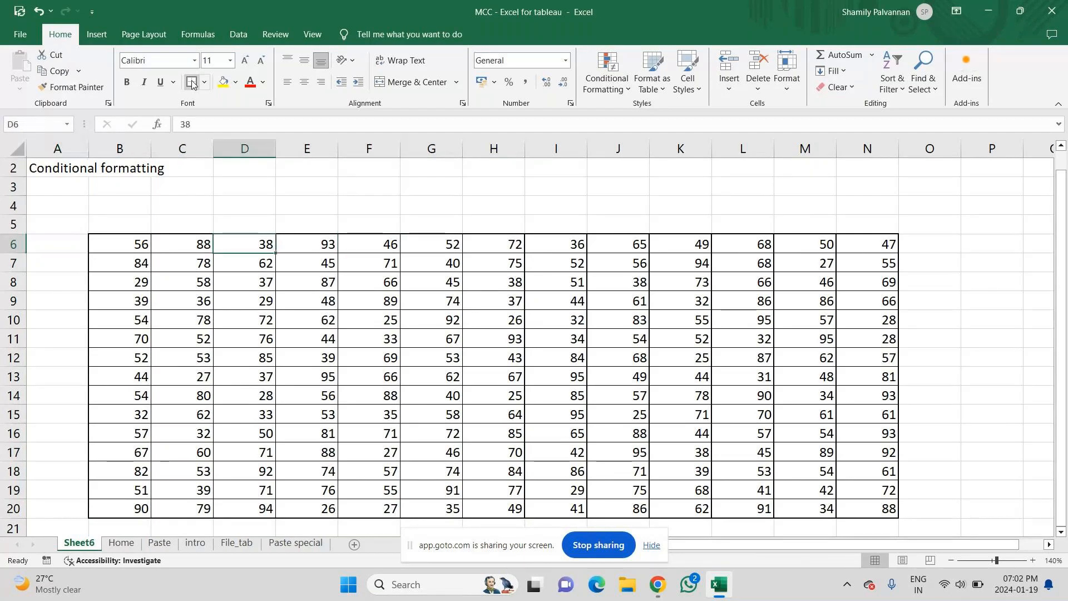
pyautogui.press('Left')
pyautogui.press('Left')
pyautogui.hotkey('shift', 'Down')
pyautogui.hotkey('shift', 'Down')
pyautogui.hotkey('shift', 'Down')
pyautogui.hotkey('shift', 'Down')
pyautogui.hotkey('shift', 'Down')
pyautogui.hotkey('shift', 'Down')
pyautogui.hotkey('shift', 'Down')
pyautogui.hotkey('shift', 'Down')
pyautogui.hotkey('shift', 'Down')
pyautogui.hotkey('shift', 'Down')
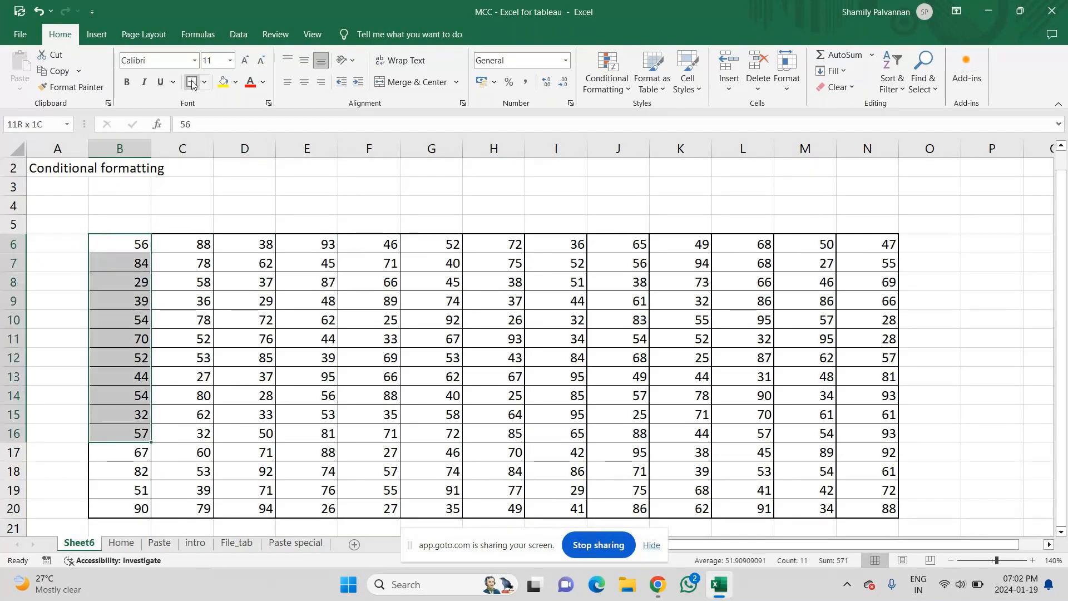
pyautogui.hotkey('shift', 'Down')
pyautogui.hotkey('shift', 'Down')
pyautogui.hotkey('shift', 'Down')
pyautogui.hotkey('shift', 'Down')
pyautogui.hotkey('shift', 'Down')
pyautogui.hotkey('shift', 'Right')
pyautogui.hotkey('shift', 'Up')
pyautogui.hotkey('shift', 'Right')
pyautogui.hotkey('shift', 'Right')
pyautogui.hotkey('shift', 'Right')
pyautogui.hotkey('shift', 'Right')
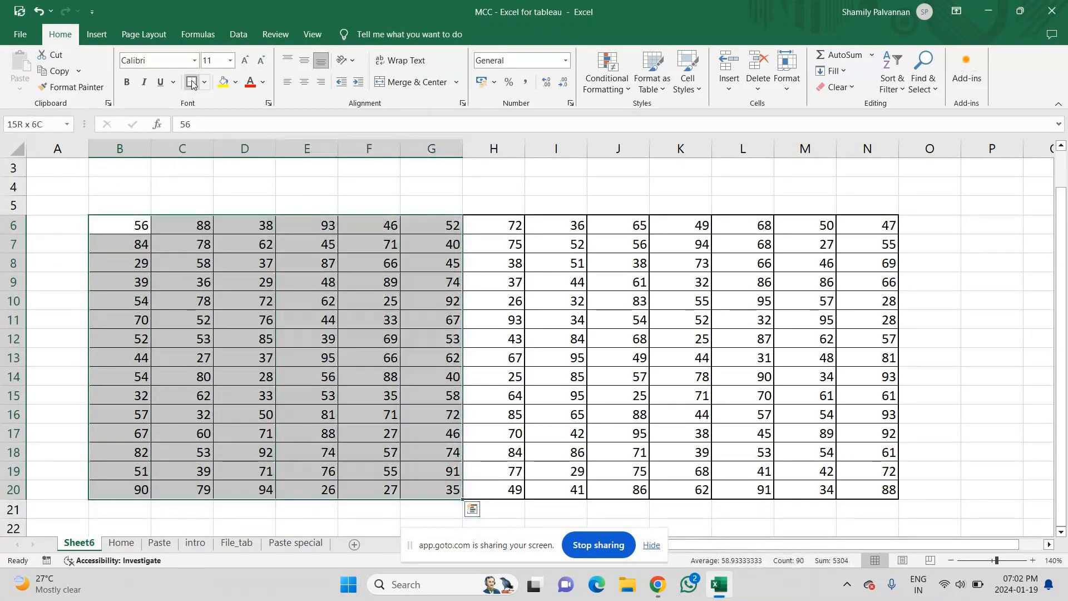
pyautogui.hotkey('shift', 'Left')
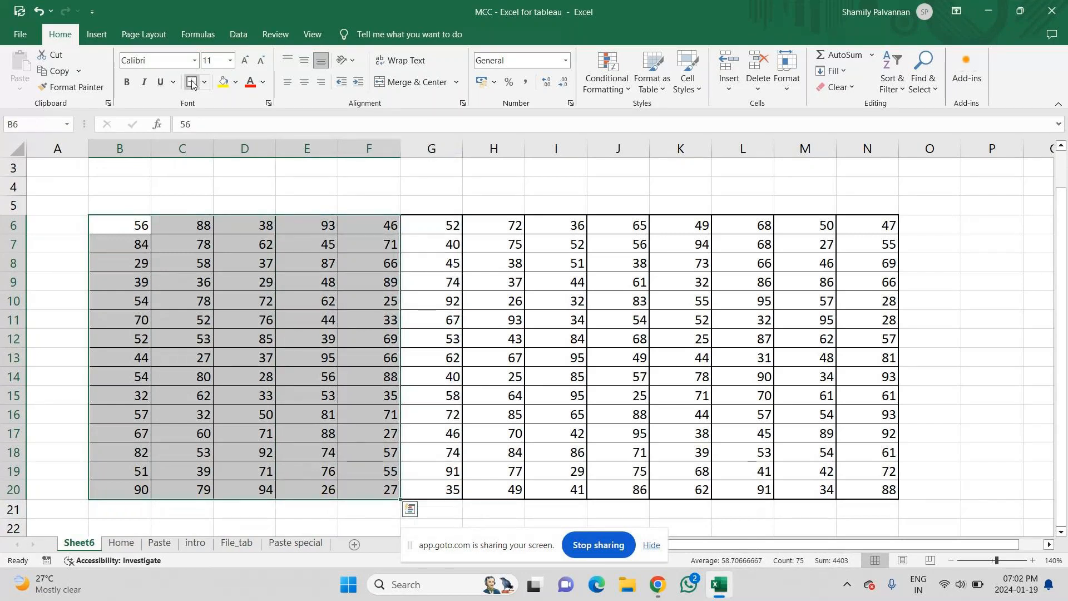
pyautogui.hotkey('shift', 'Left')
pyautogui.hotkey('shift', 'Left')
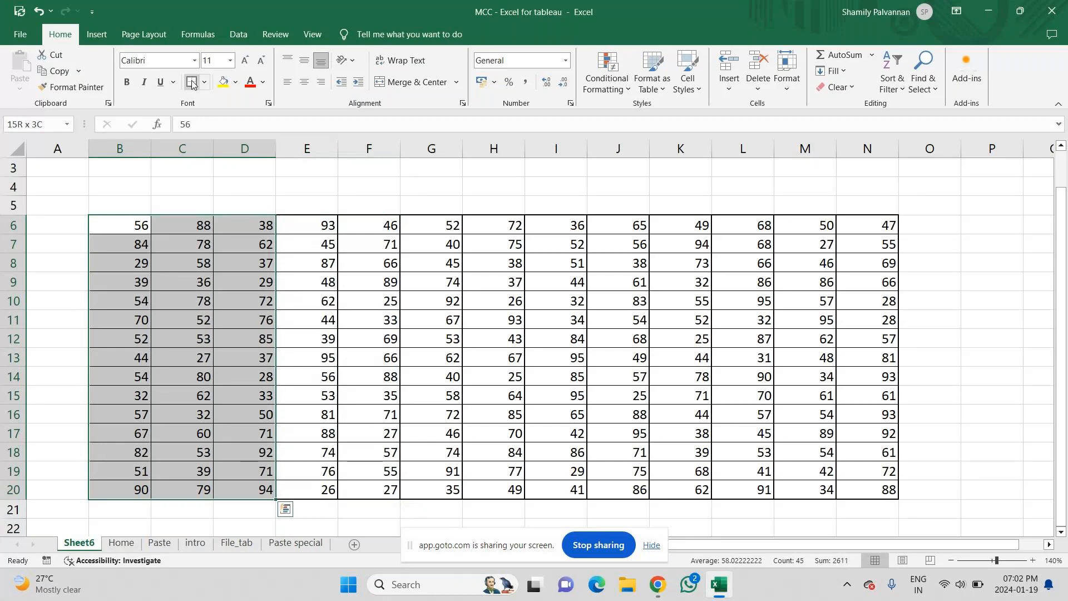
pyautogui.hotkey('shift', 'Left')
pyautogui.hotkey('shift', 'Left')
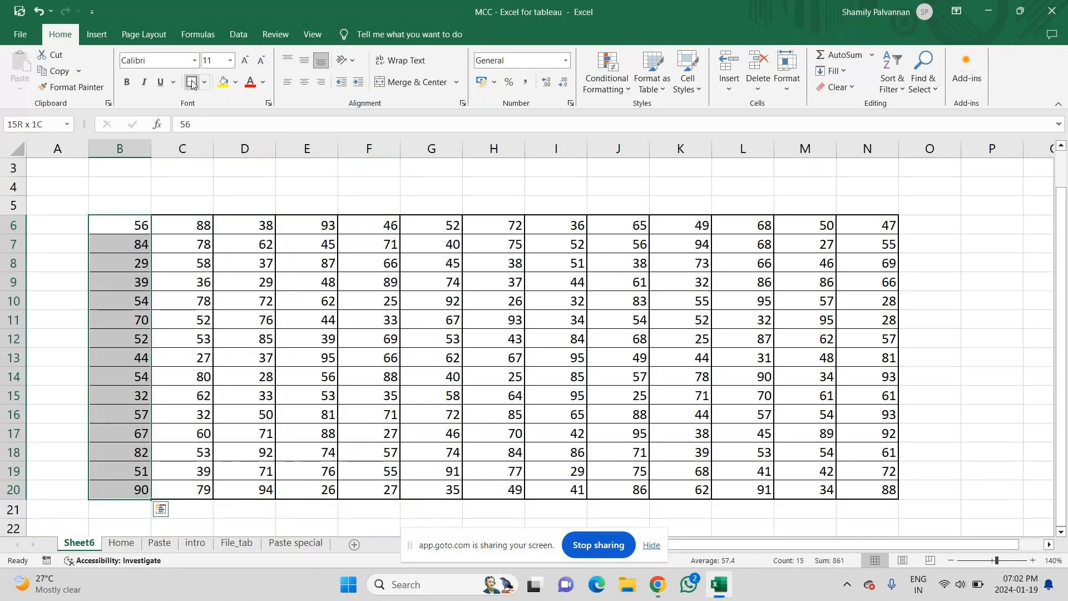
pyautogui.click(245, 302)
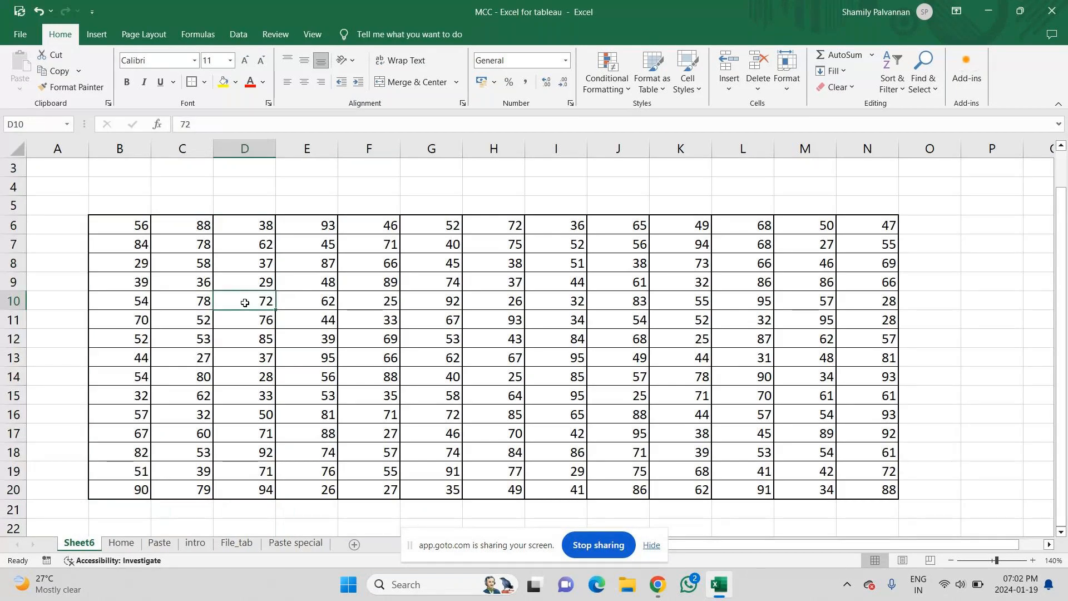
pyautogui.click(1060, 146)
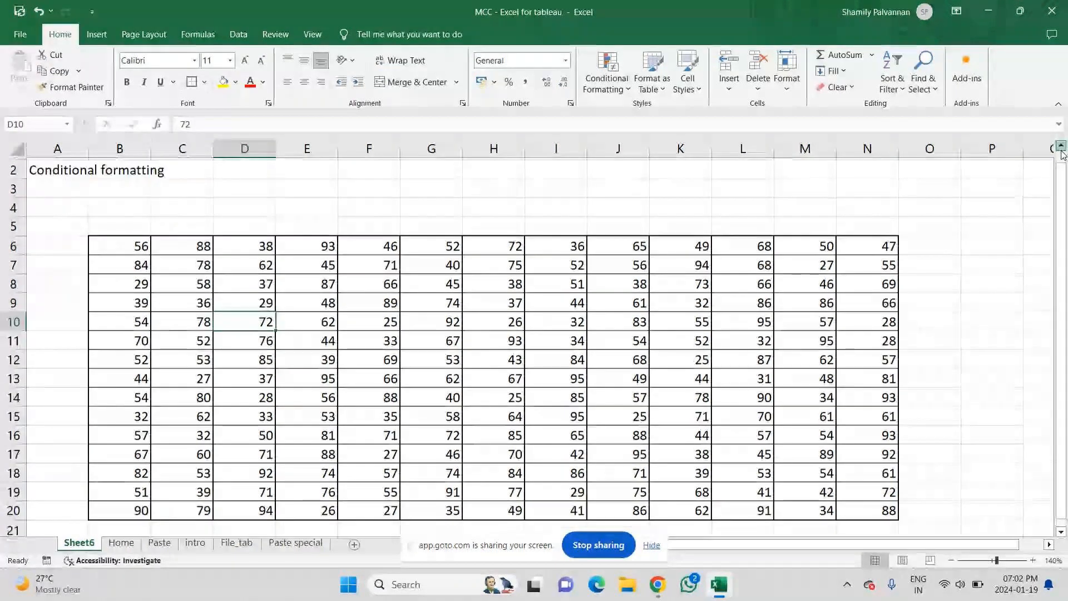
pyautogui.click(1060, 146)
pyautogui.press('Down')
pyautogui.press('Down')
pyautogui.press('Down')
pyautogui.press('Down')
pyautogui.press('Down')
pyautogui.press('Down')
pyautogui.press('Down')
pyautogui.press('Down')
pyautogui.press('Down')
pyautogui.press('Down')
pyautogui.press('Down')
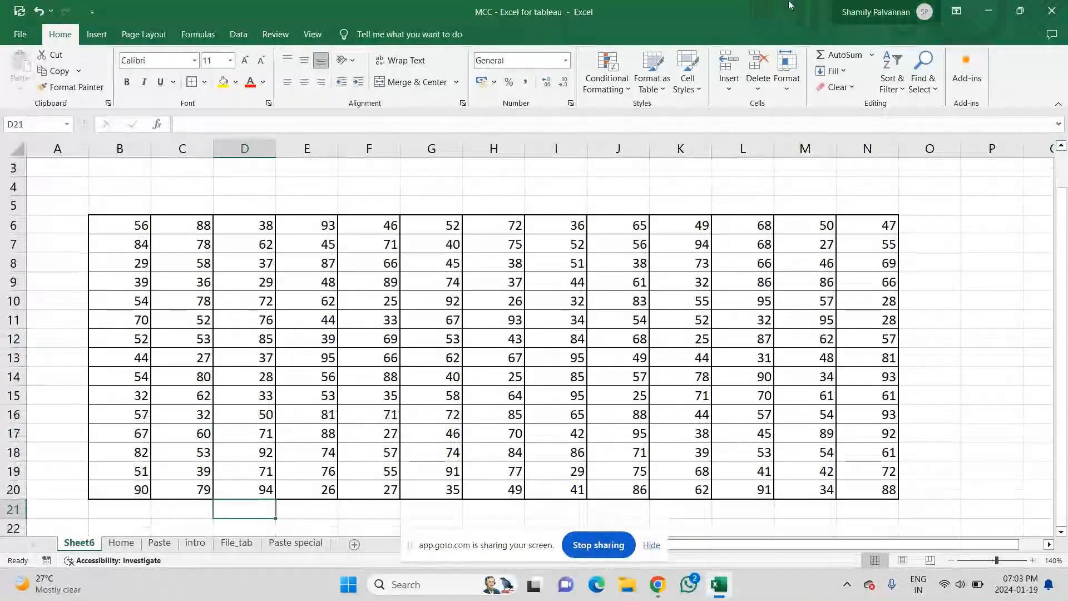
pyautogui.moveTo(124, 230); pyautogui.dragTo(131, 489)
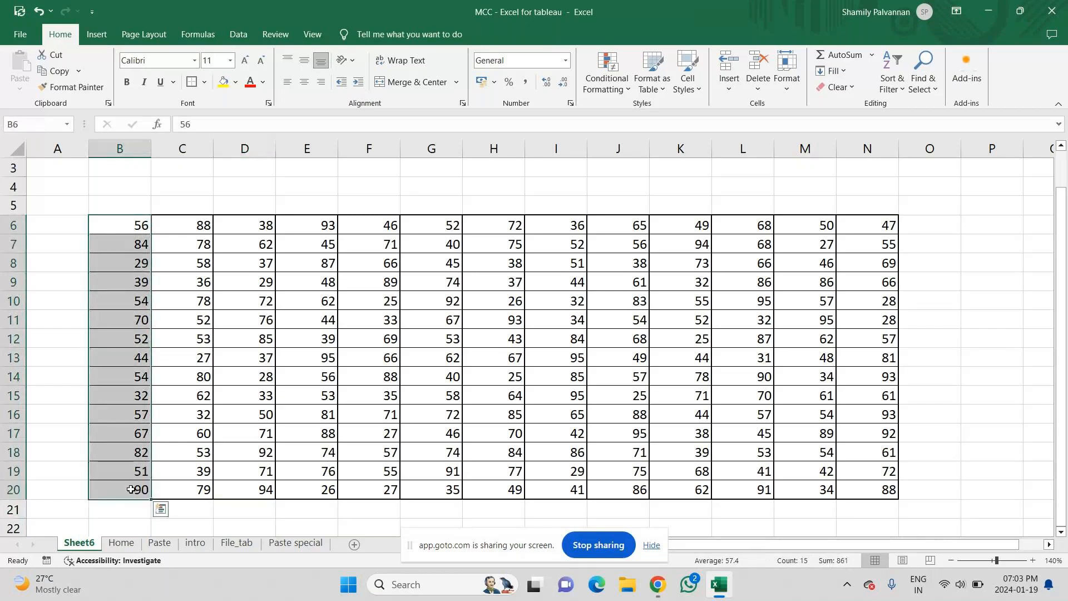
# - Enter the condition label >70 in cell B3 above the first data column
pyautogui.click(110, 183)
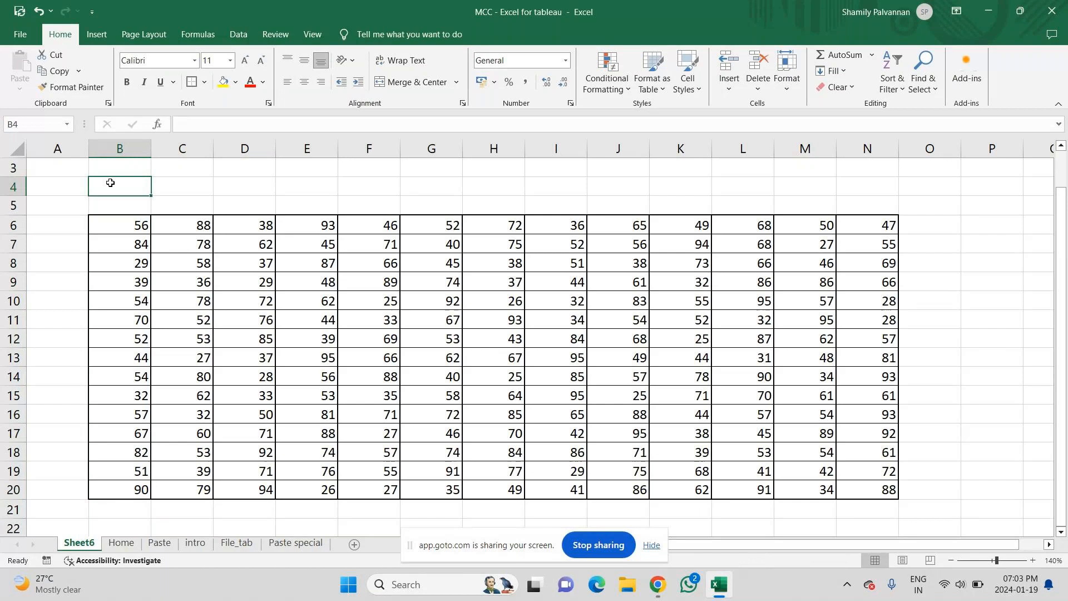
pyautogui.press('Up')
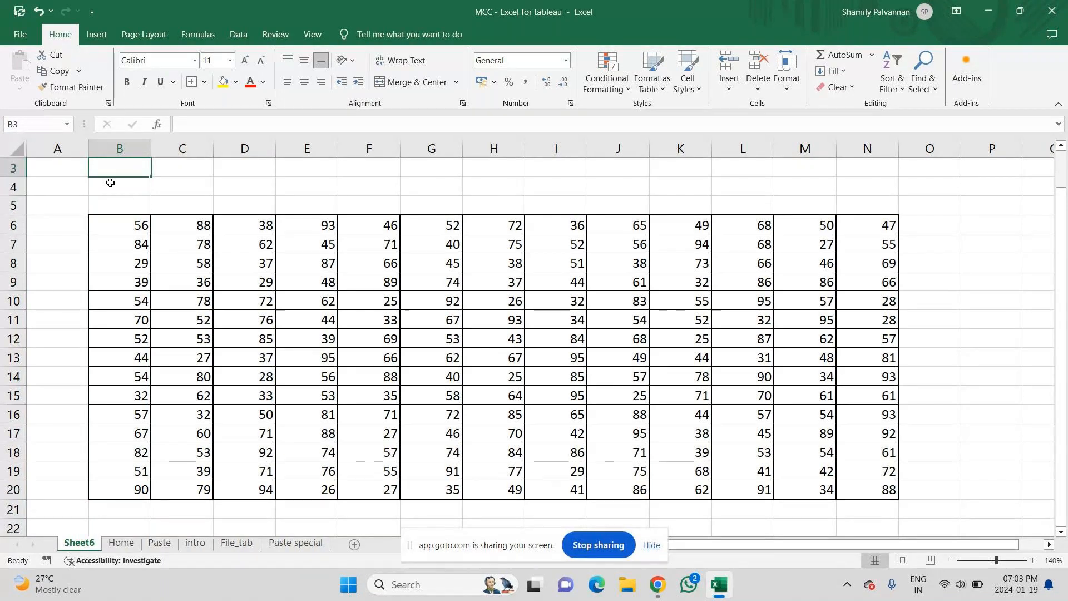
pyautogui.press('Down')
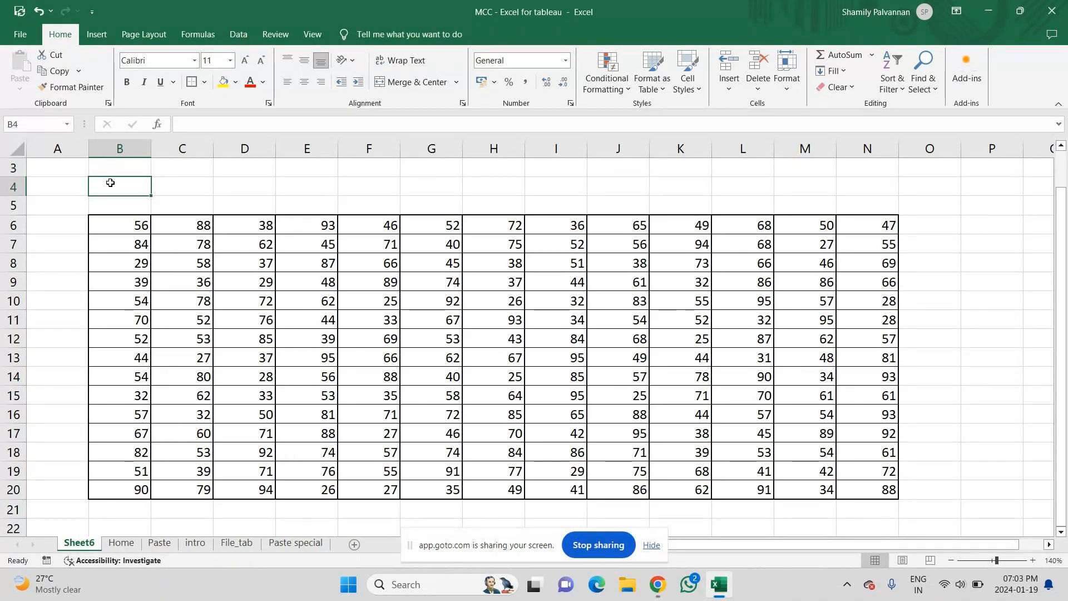
pyautogui.press('Up')
pyautogui.write('>')
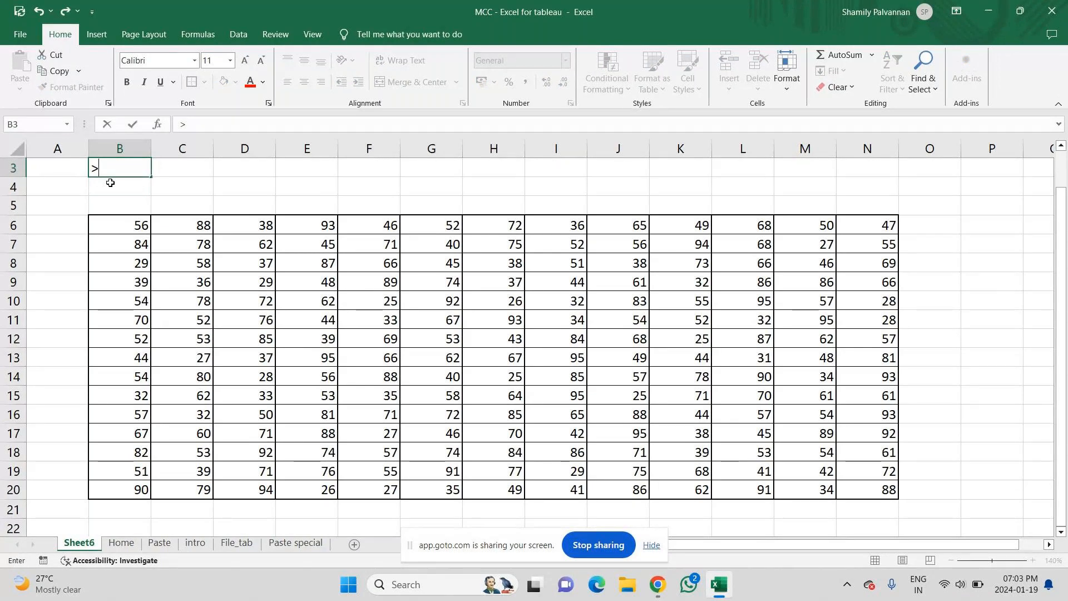
pyautogui.write('70')
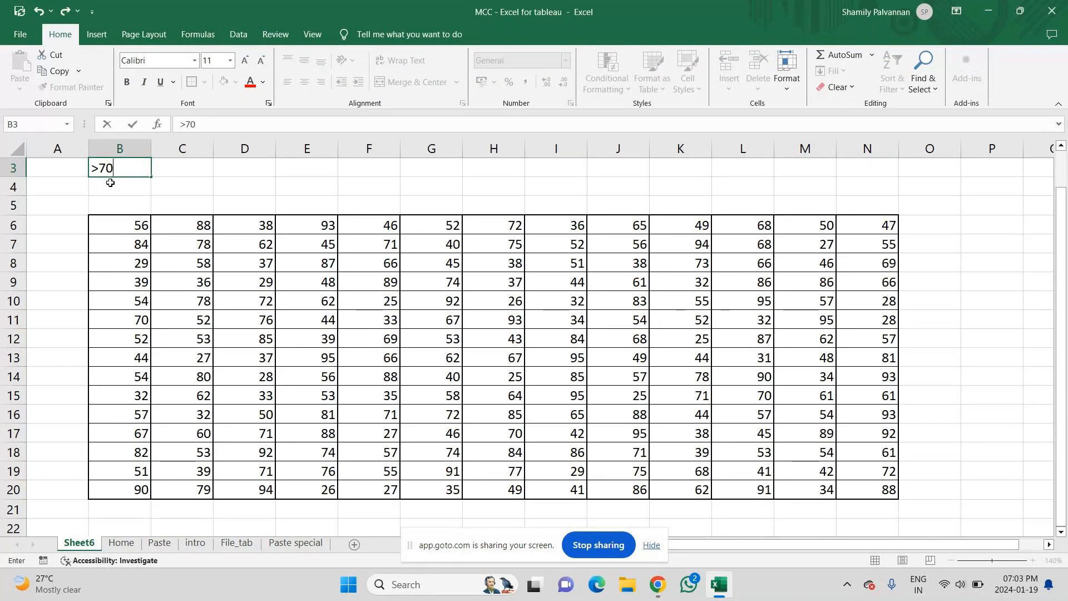
pyautogui.press('Return')
# - Enter the colour label Green in cell B4, below the >70 label
pyautogui.write('red')
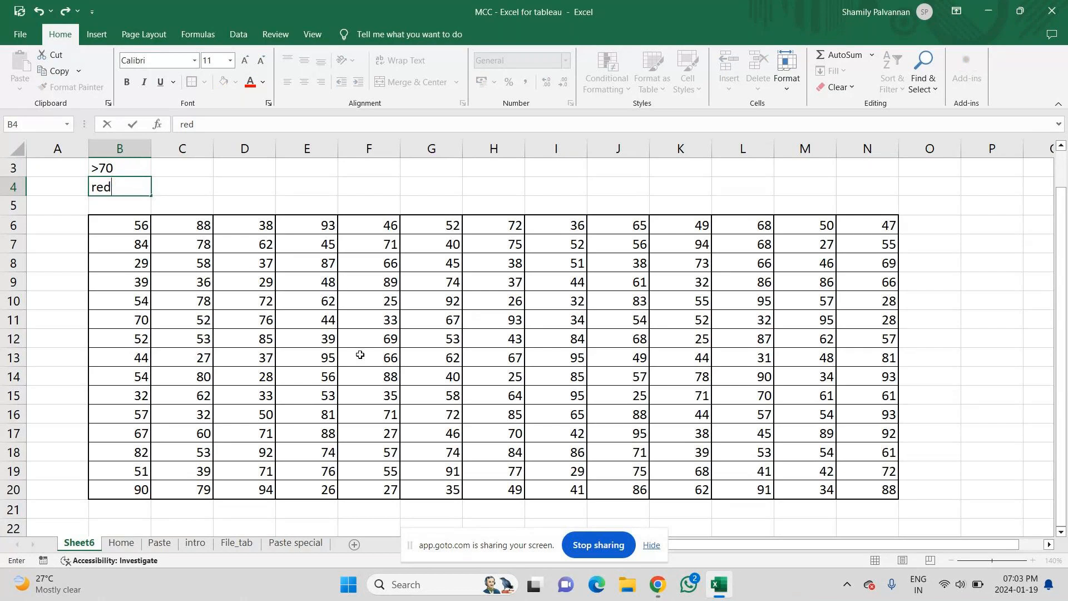
pyautogui.press('BackSpace')
pyautogui.press('BackSpace')
pyautogui.press('BackSpace')
pyautogui.write('Gre')
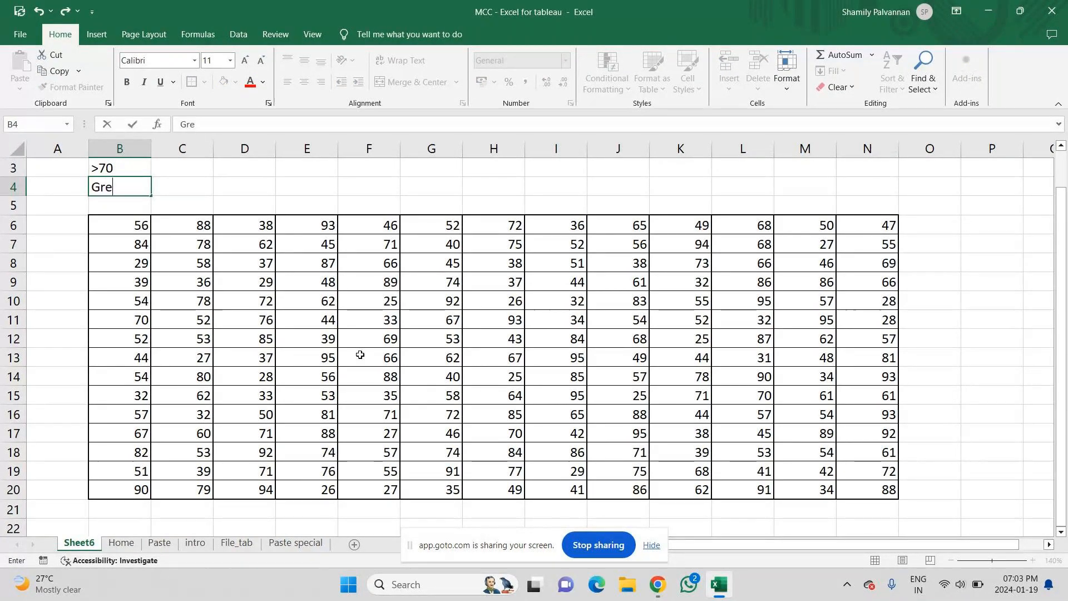
pyautogui.write('en')
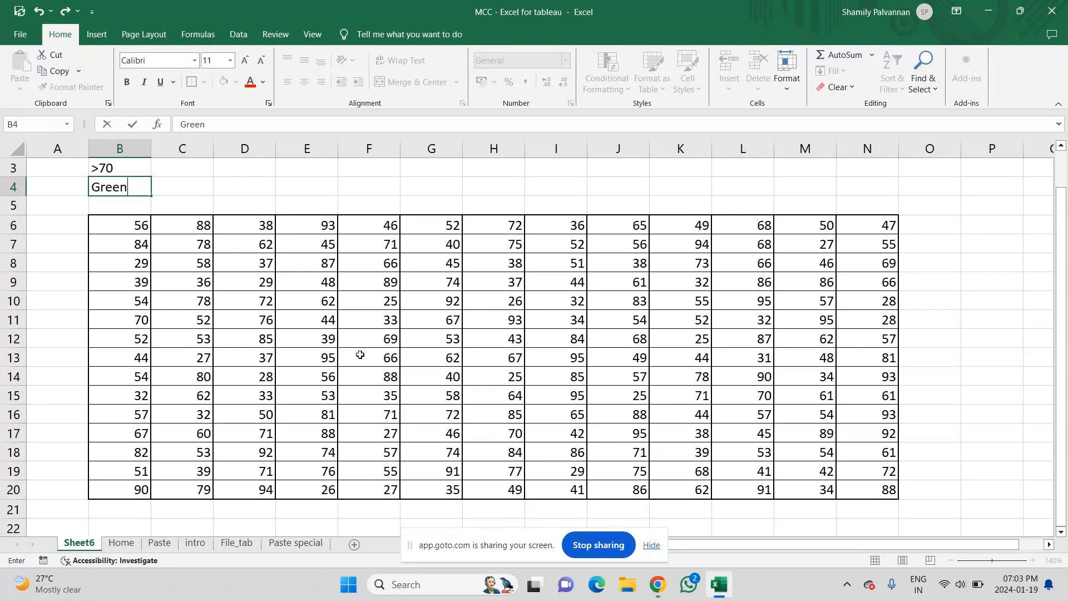
pyautogui.press('Return')
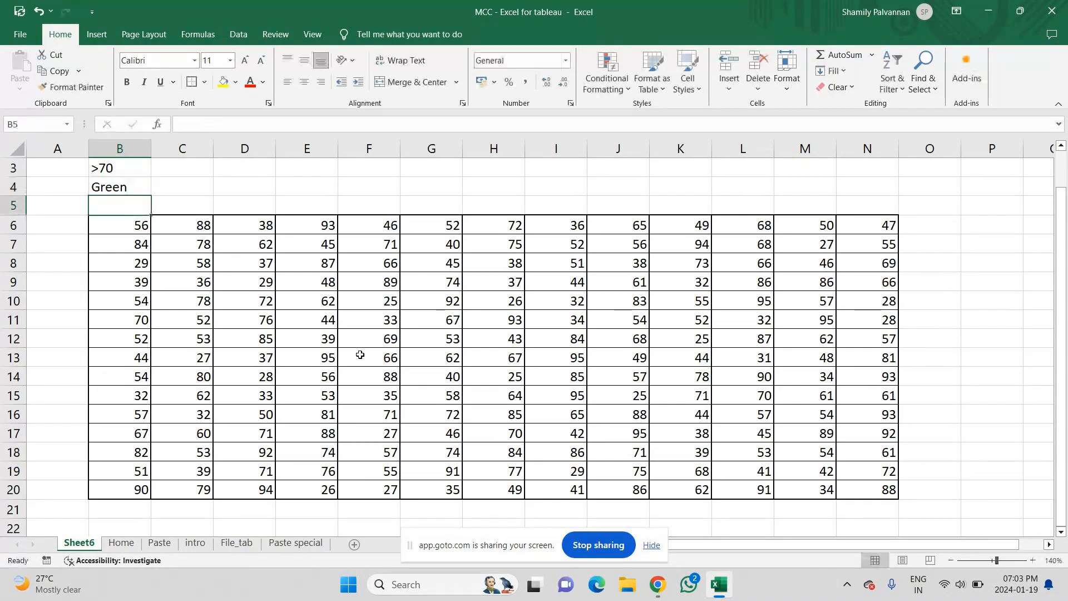
# - Apply a Greater Than conditional formatting rule to B6:B20 with threshold 70 and Green Fill with Dark Green Text
pyautogui.press('Down')
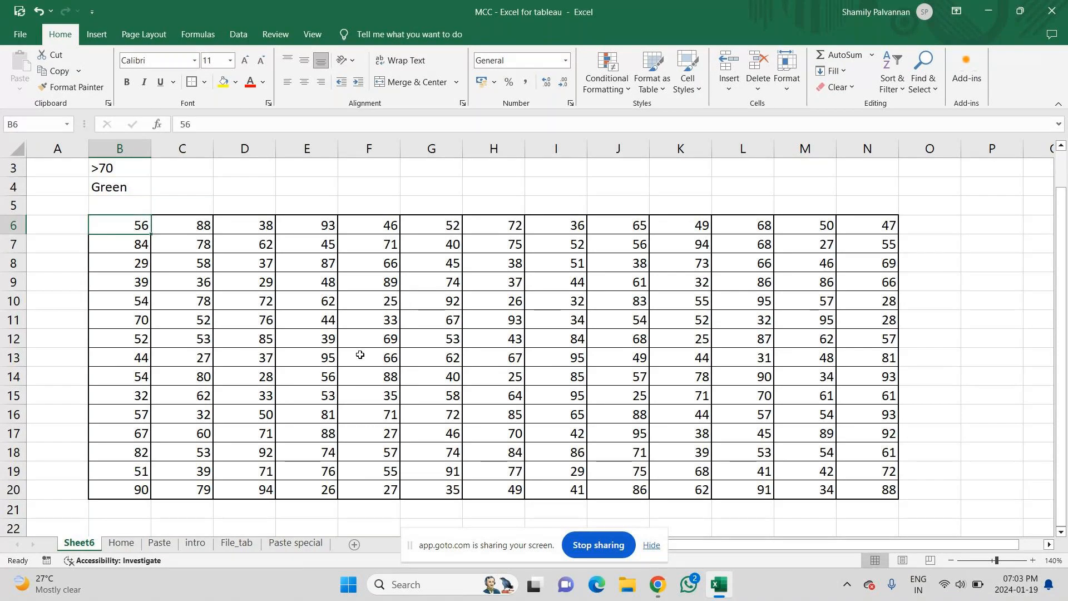
pyautogui.hotkey('ctrl', 'shift', 'Down')
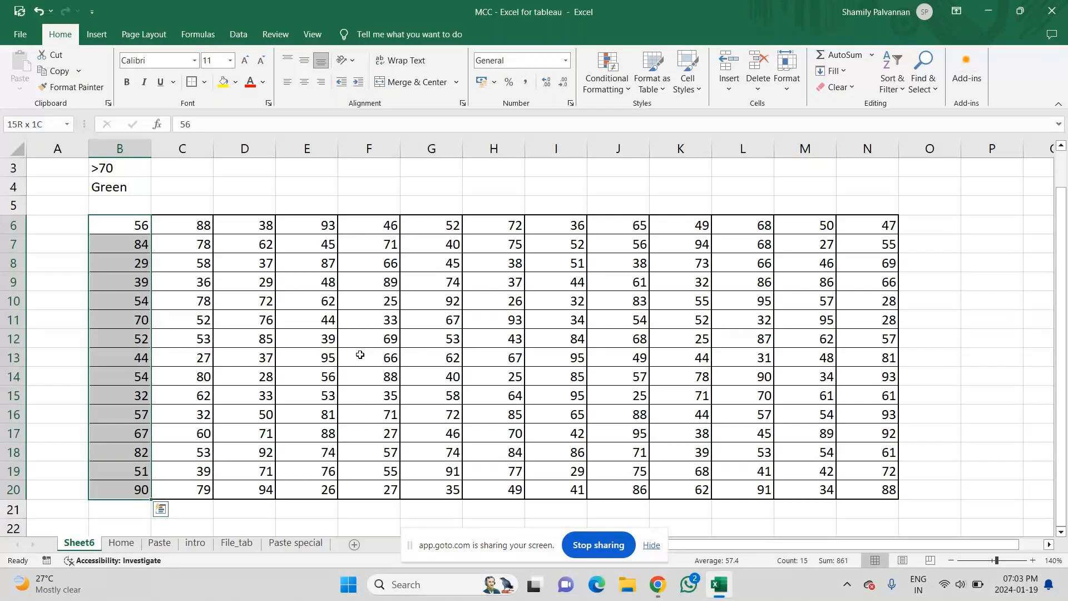
pyautogui.click(611, 63)
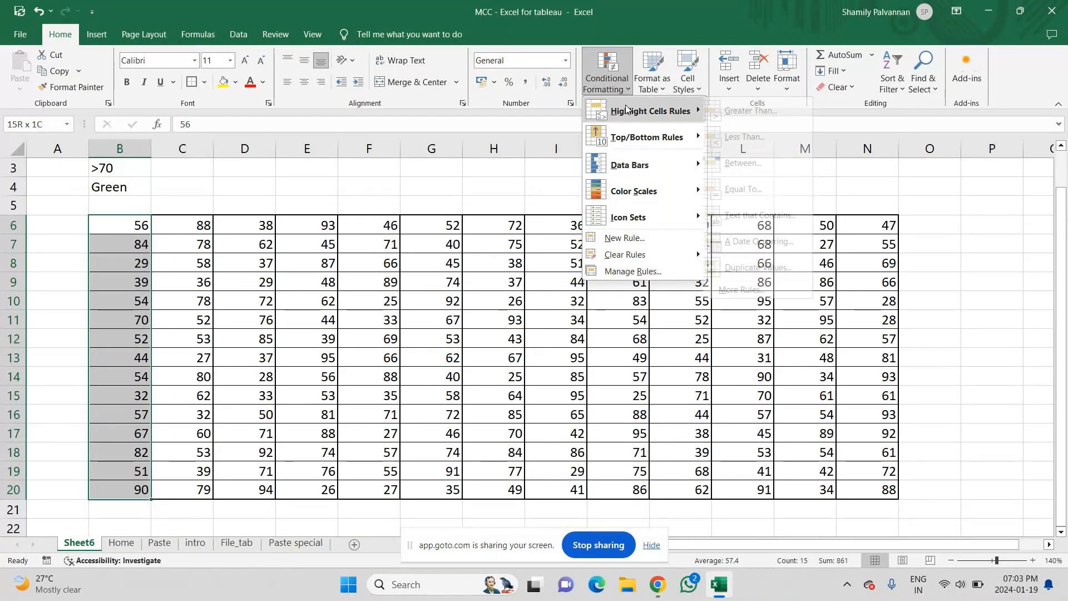
pyautogui.moveTo(627, 109)
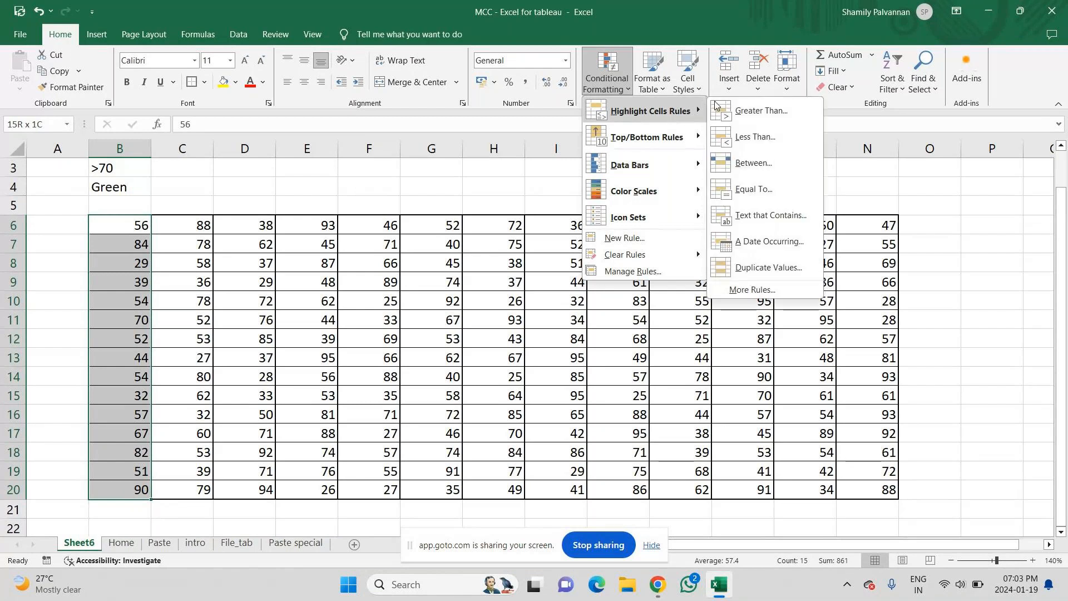
pyautogui.click(761, 111)
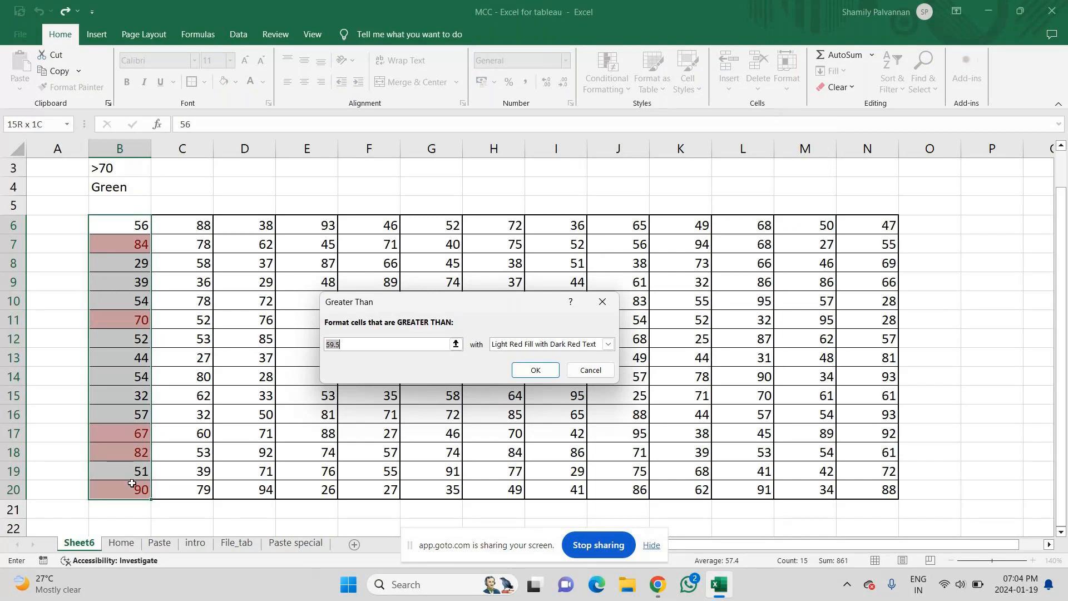
pyautogui.press('BackSpace')
pyautogui.write('70')
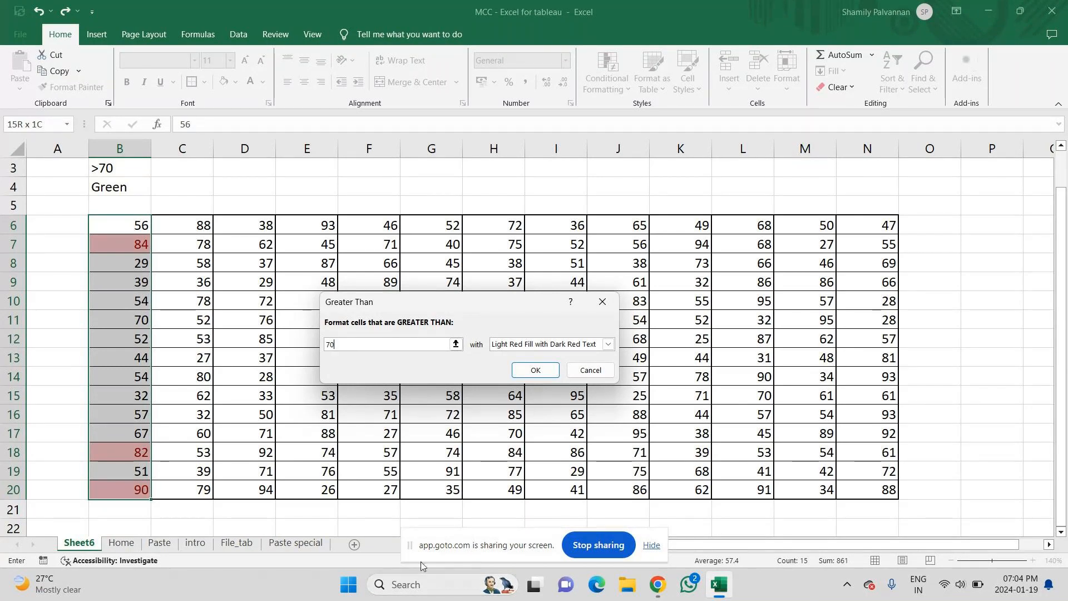
pyautogui.click(612, 348)
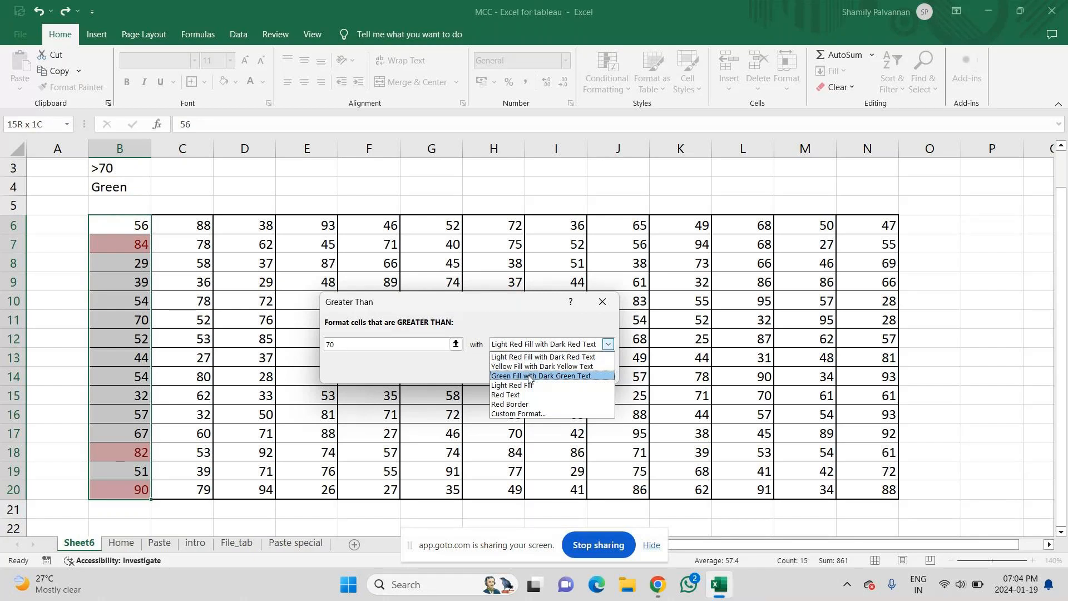
pyautogui.click(554, 377)
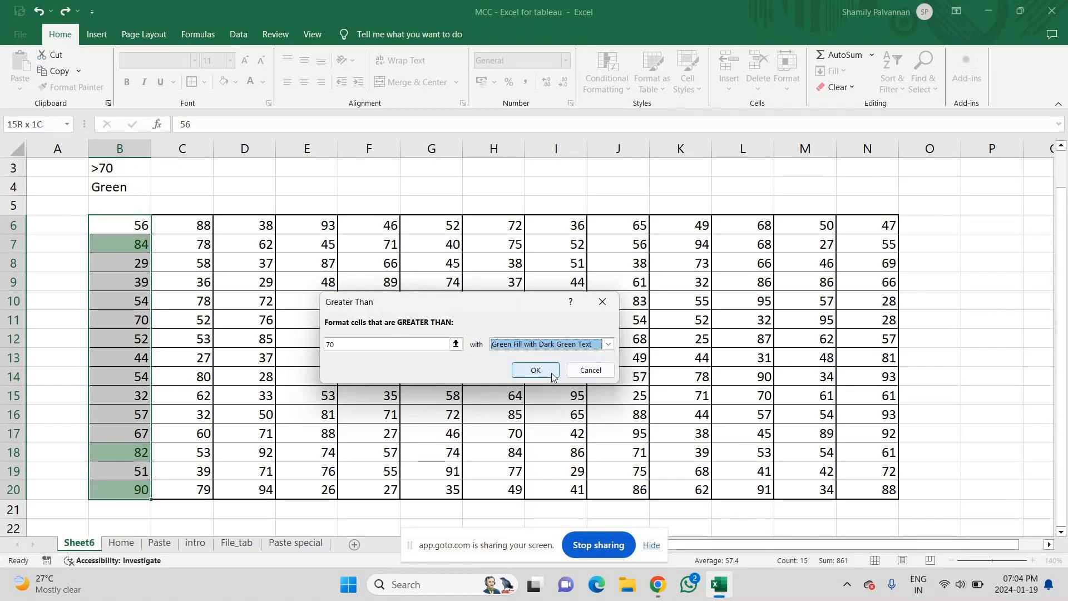
pyautogui.click(553, 377)
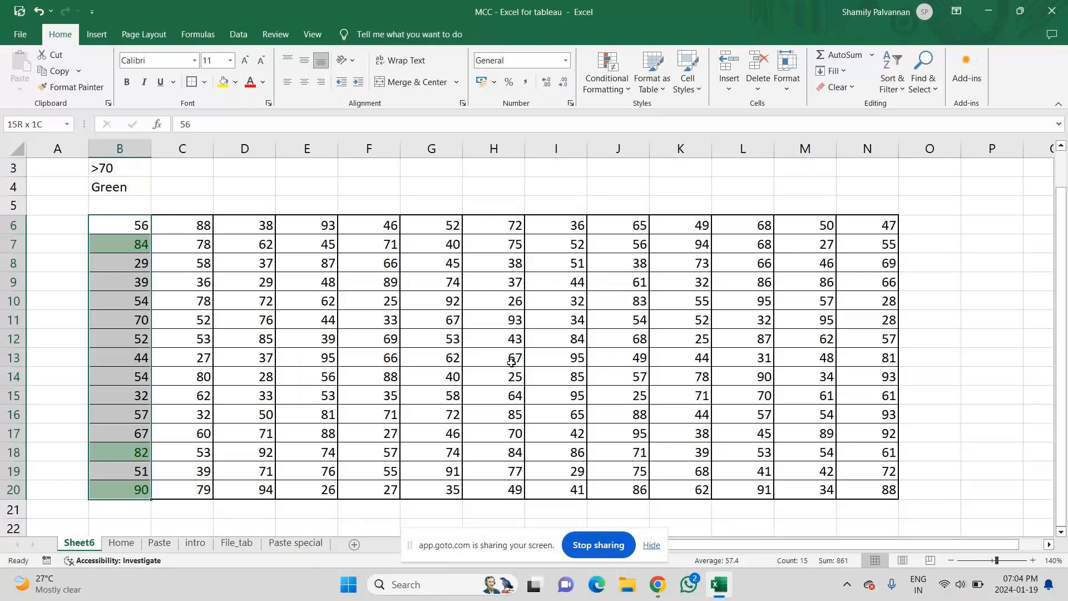
pyautogui.click(181, 414)
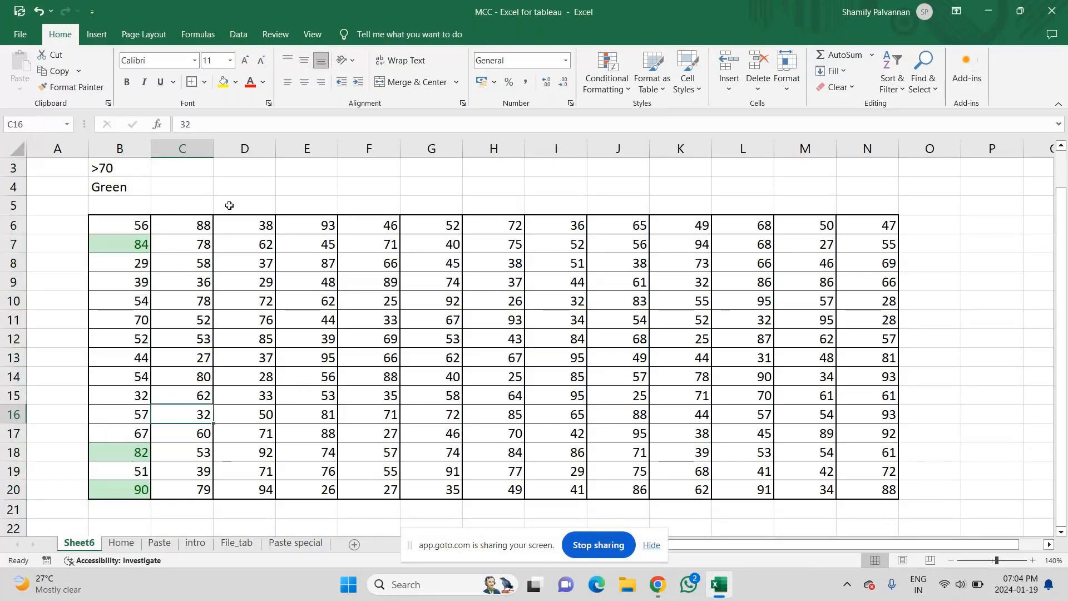
# - Label the second data column with the condition <40 in C3 and the colour Red in C4
pyautogui.click(179, 170)
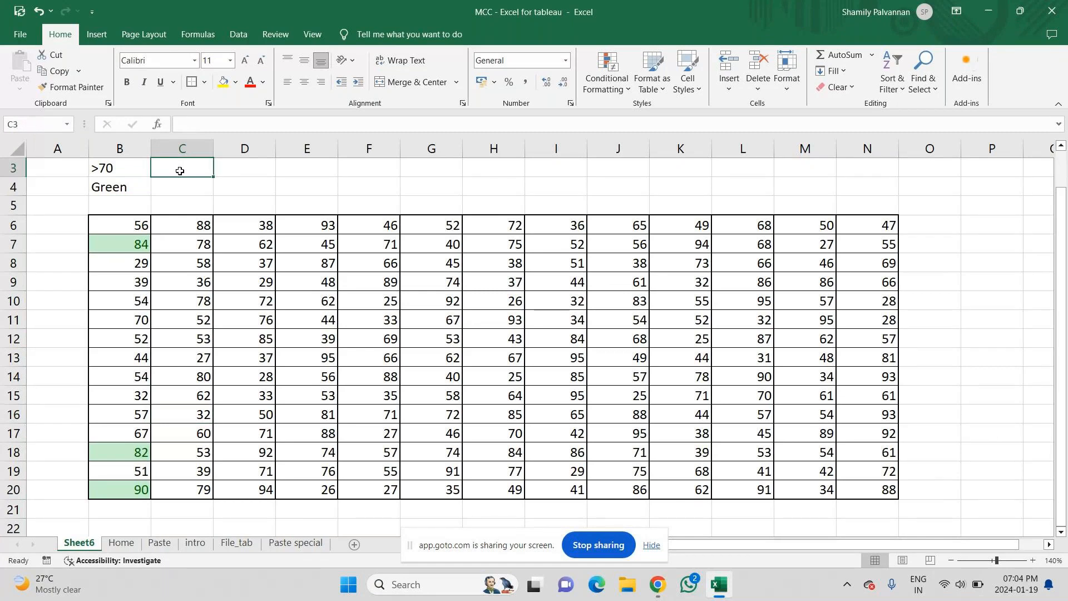
pyautogui.write('<')
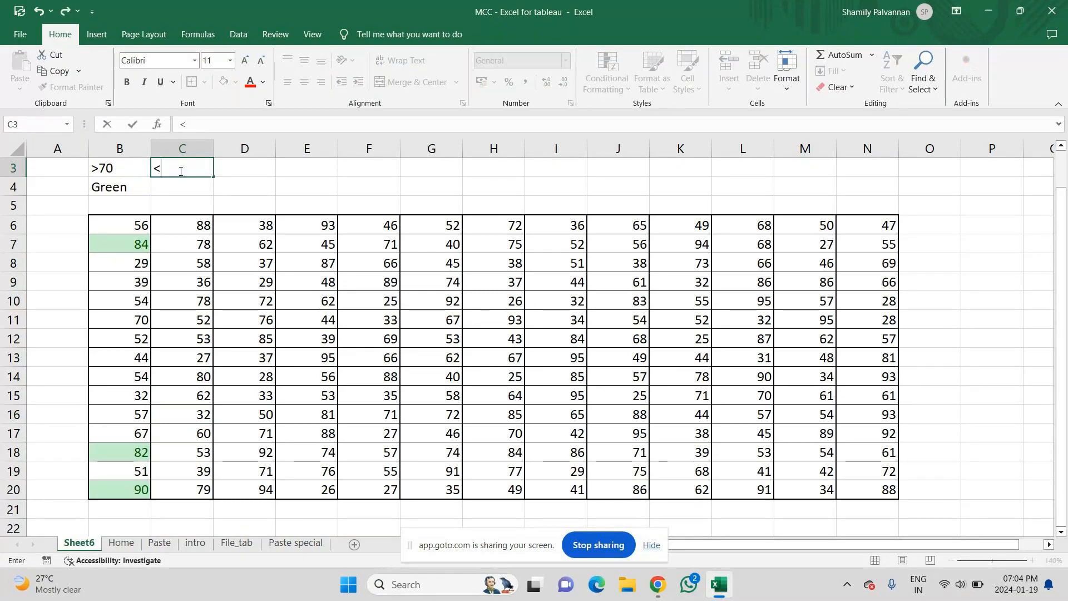
pyautogui.write('40')
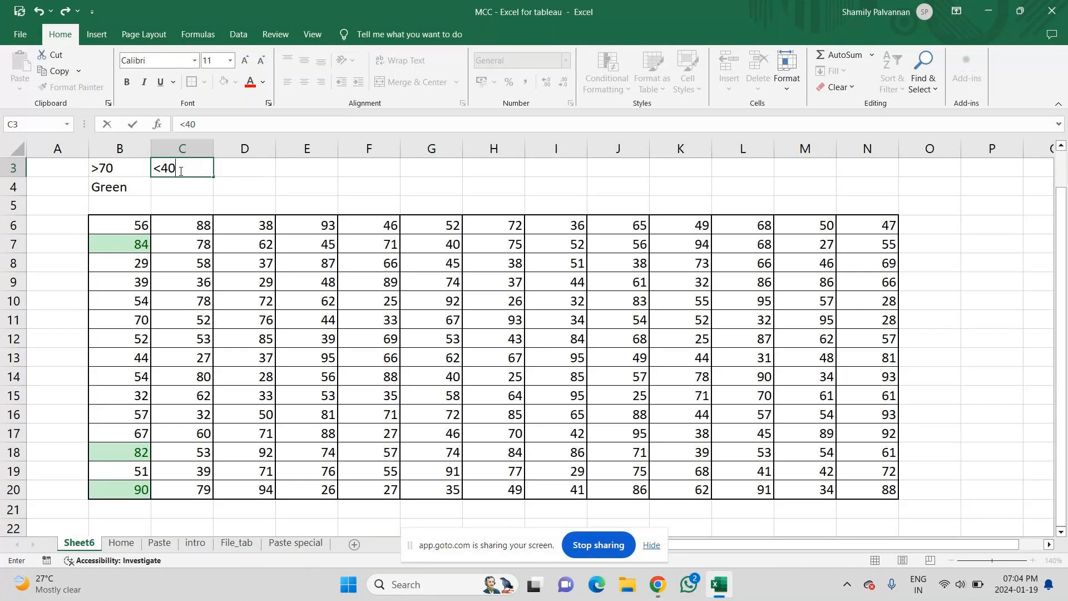
pyautogui.press('Return')
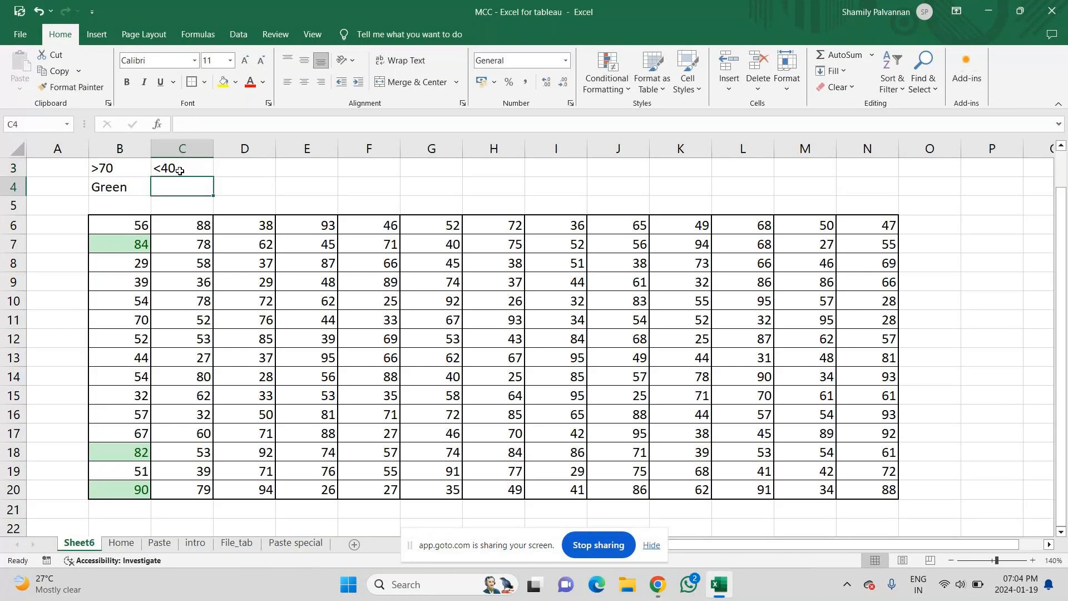
pyautogui.write('Re')
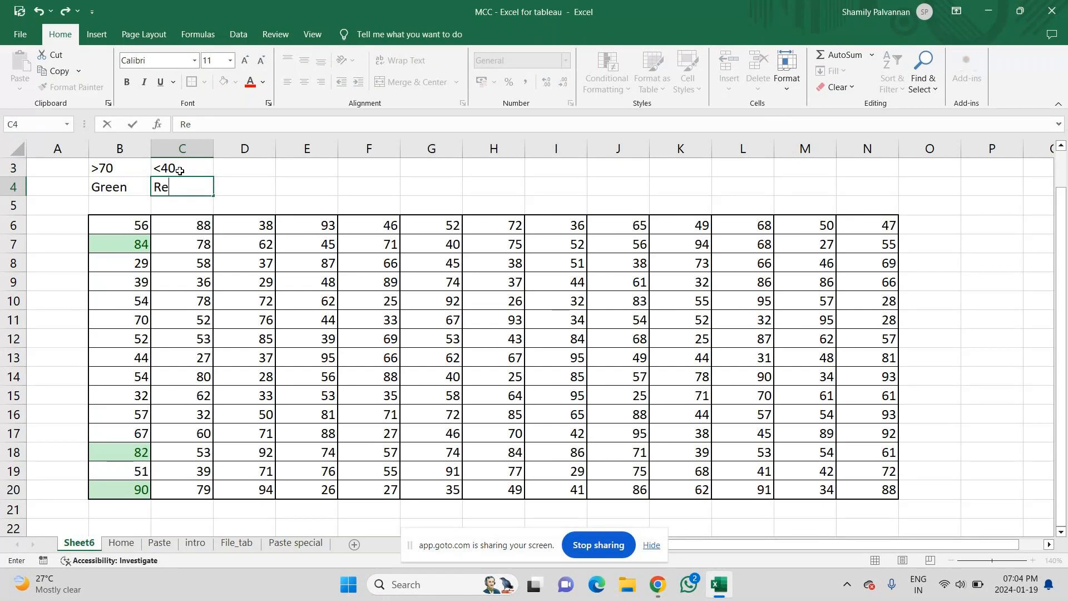
pyautogui.write('d')
pyautogui.press('Return')
# - Apply a Less Than conditional formatting rule to C6:C20 with threshold 40 and Light Red Fill with Dark Red Text
pyautogui.press('Down')
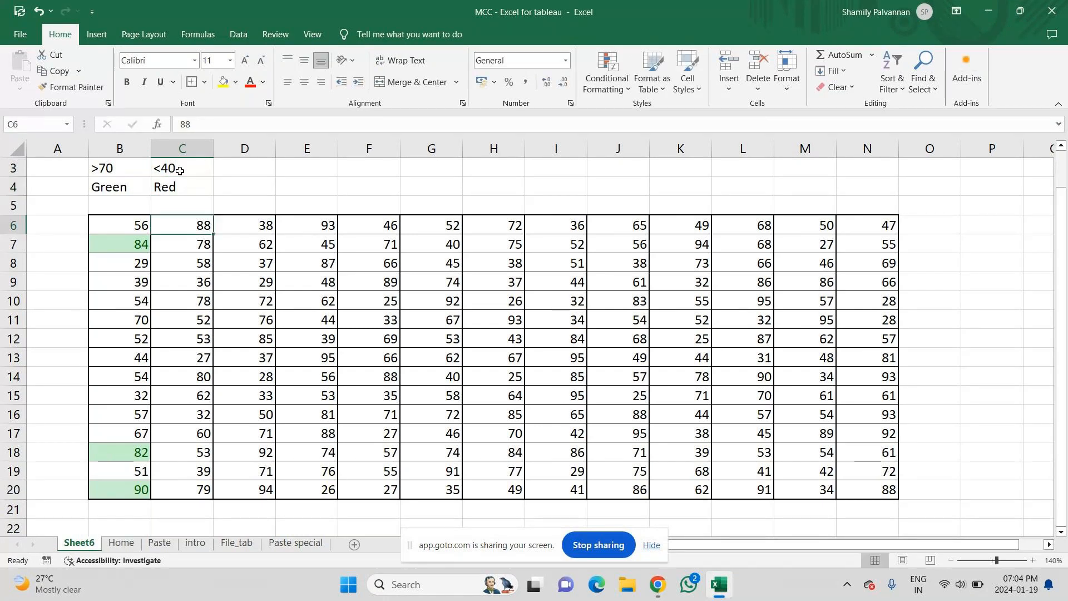
pyautogui.hotkey('shift', 'Down')
pyautogui.hotkey('shift', 'Down')
pyautogui.hotkey('shift', 'Down')
pyautogui.hotkey('shift', 'Down')
pyautogui.hotkey('shift', 'Down')
pyautogui.hotkey('shift', 'Down')
pyautogui.hotkey('shift', 'Down')
pyautogui.hotkey('shift', 'Down')
pyautogui.hotkey('shift', 'Down')
pyautogui.hotkey('shift', 'Down')
pyautogui.hotkey('shift', 'Down')
pyautogui.hotkey('shift', 'Down')
pyautogui.hotkey('shift', 'Down')
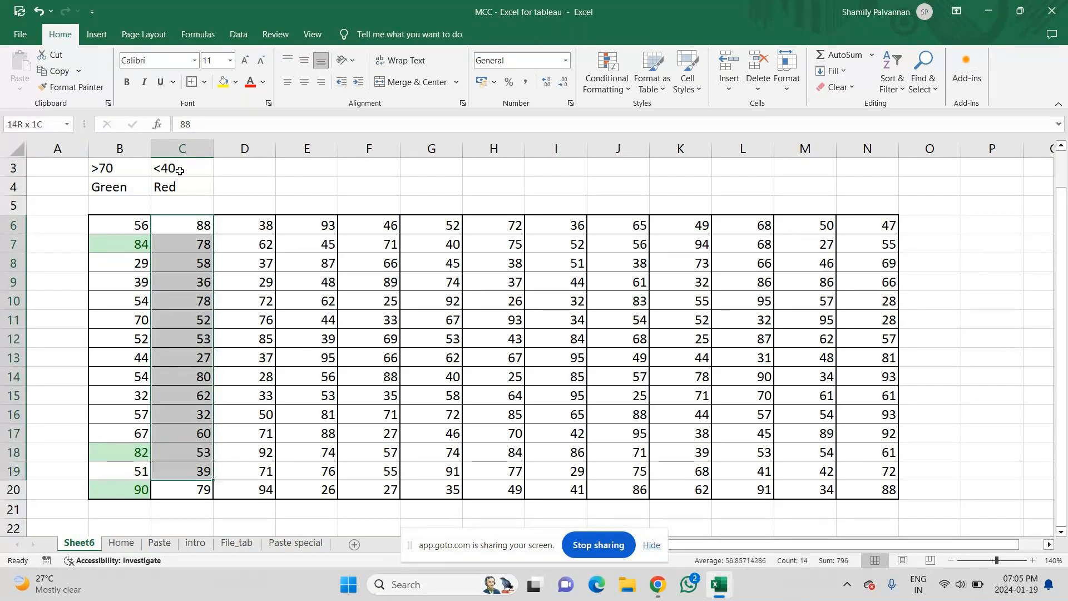
pyautogui.hotkey('shift', 'Down')
pyautogui.click(610, 84)
pyautogui.moveTo(656, 110)
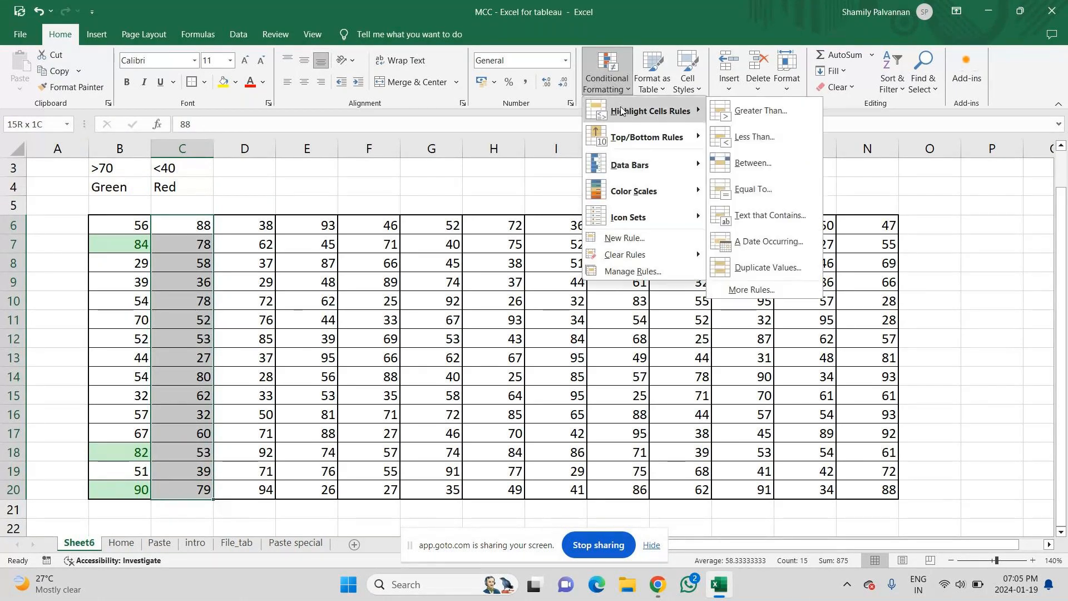
pyautogui.click(751, 137)
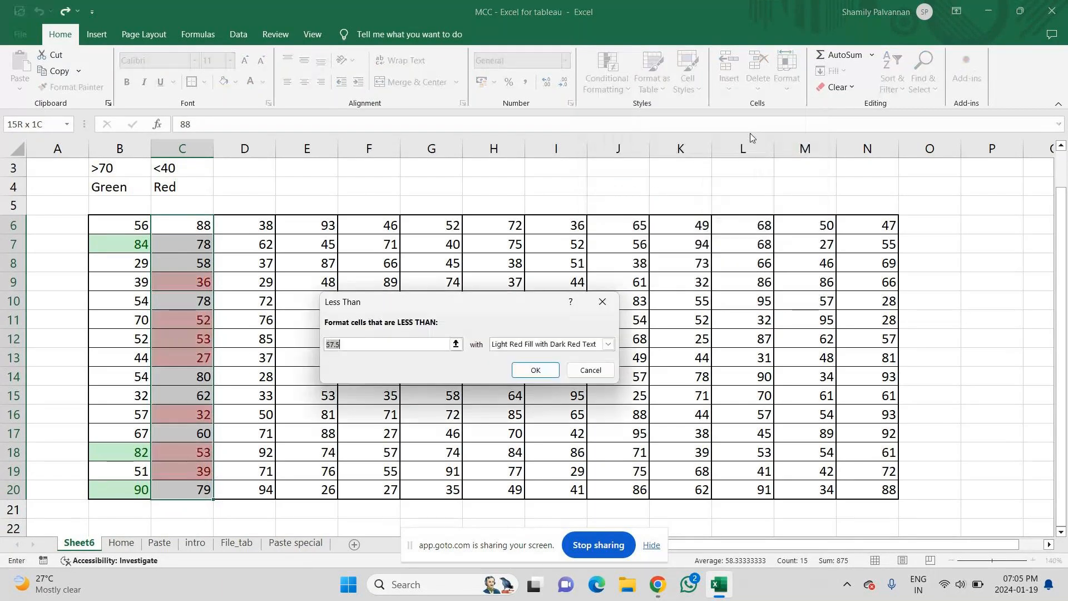
pyautogui.press('BackSpace')
pyautogui.write('40')
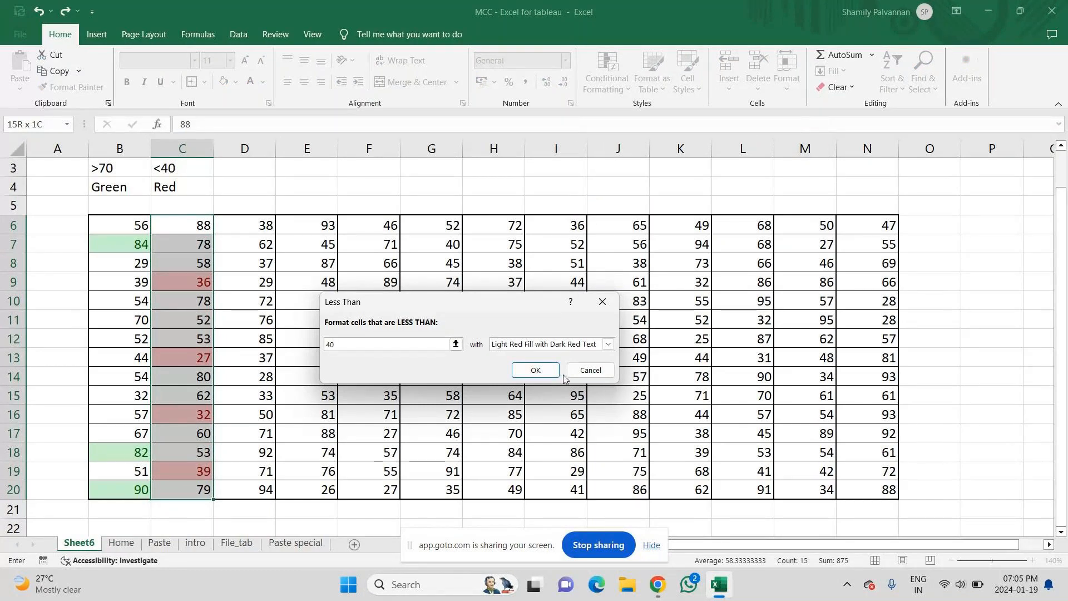
pyautogui.click(535, 370)
pyautogui.click(258, 425)
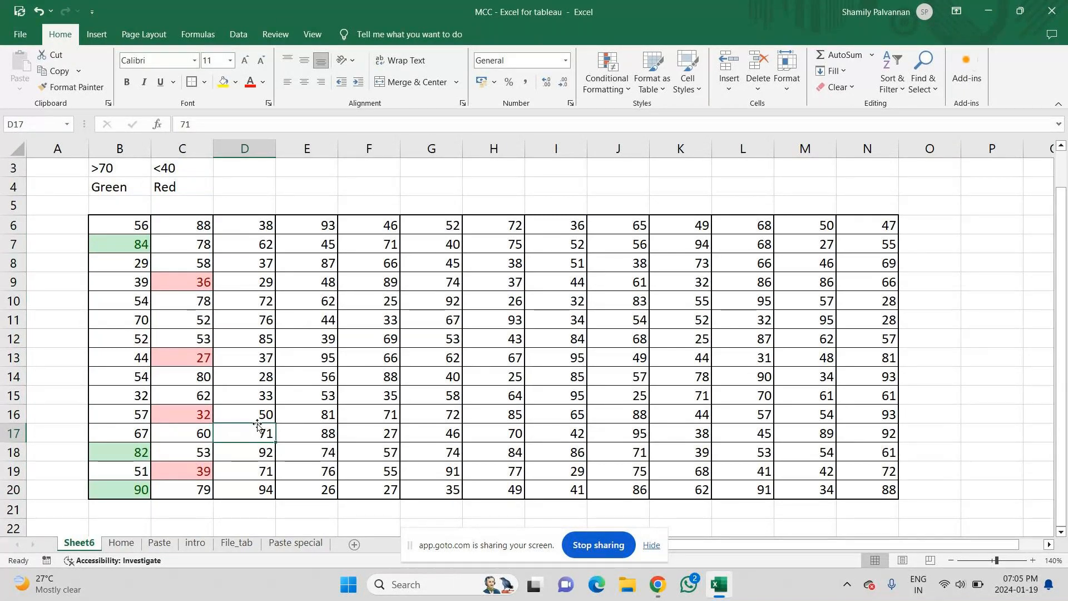
pyautogui.click(244, 230)
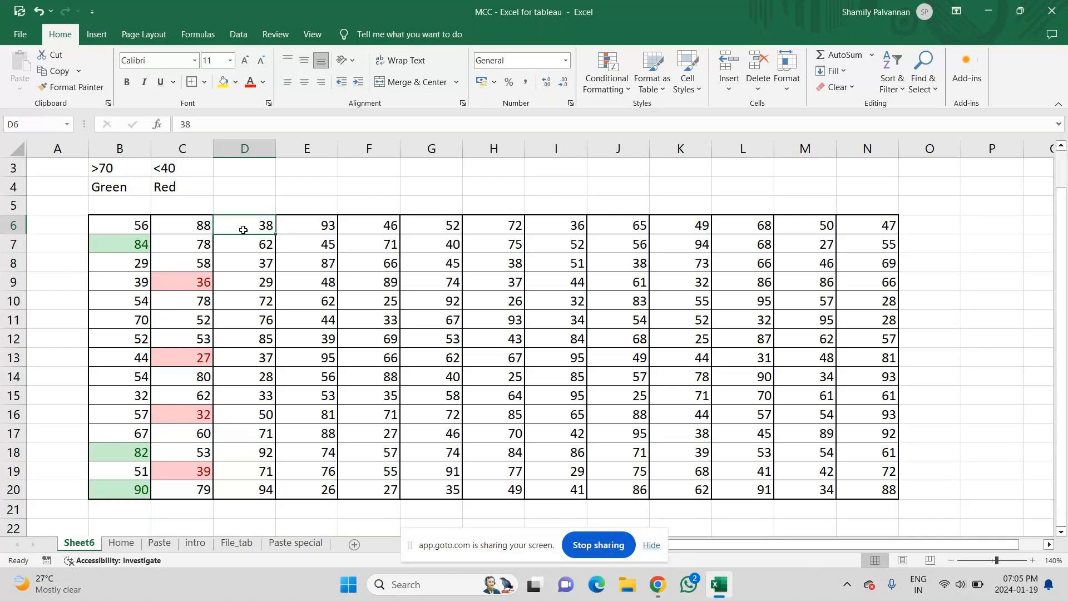
pyautogui.hotkey('ctrl', 'shift', 'Down')
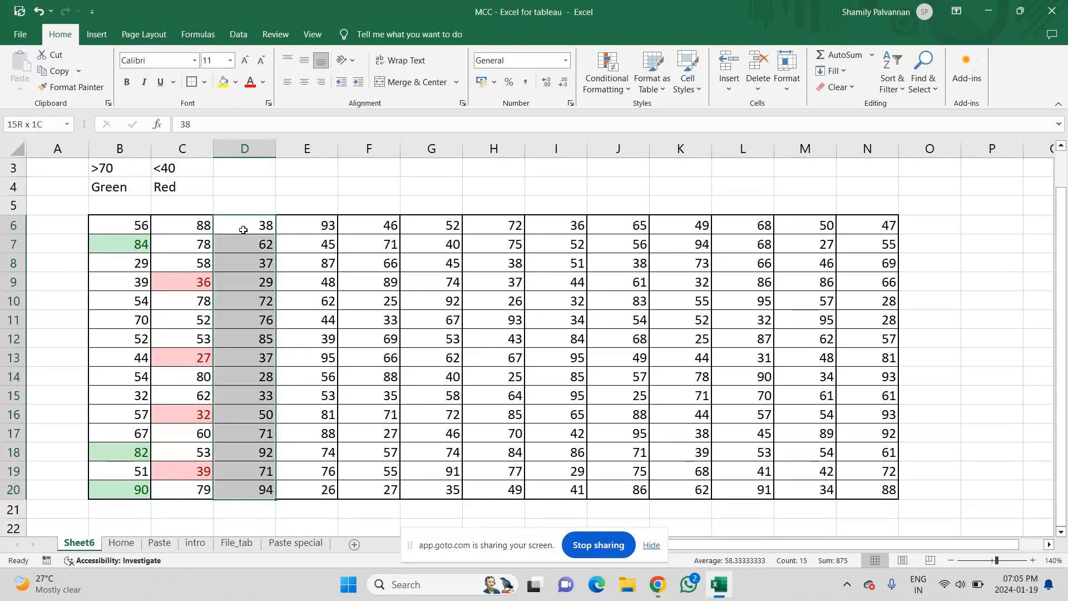
pyautogui.scroll(-6, 243, 230)
pyautogui.scroll(5, 243, 230)
# - Label the third data column with the condition >40 <70 in D3 and the colour Yellow in D4
pyautogui.press('Up')
pyautogui.press('Up')
pyautogui.press('Up')
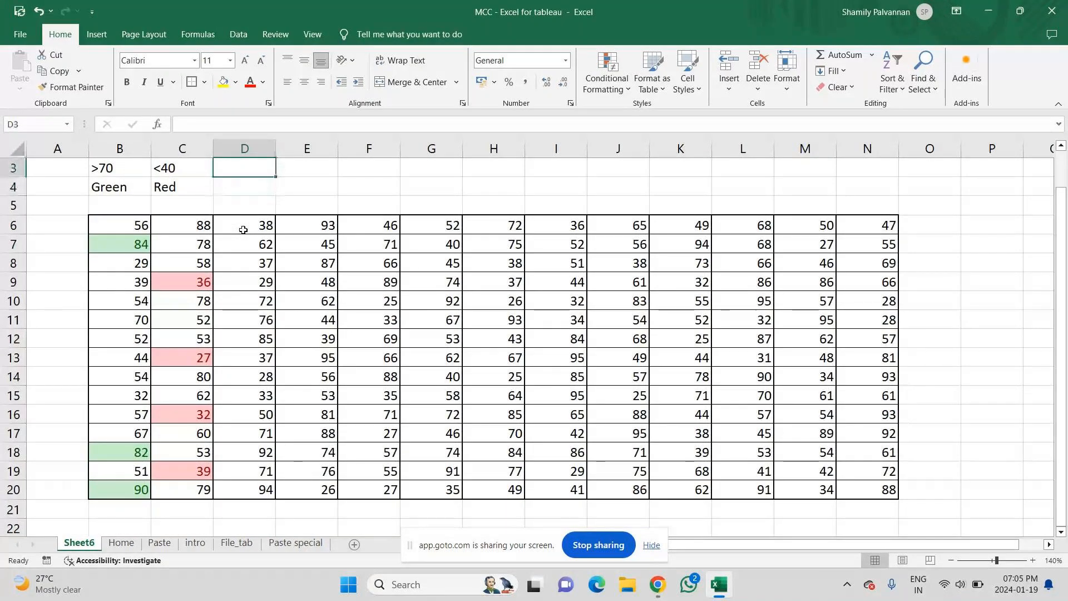
pyautogui.write('>40')
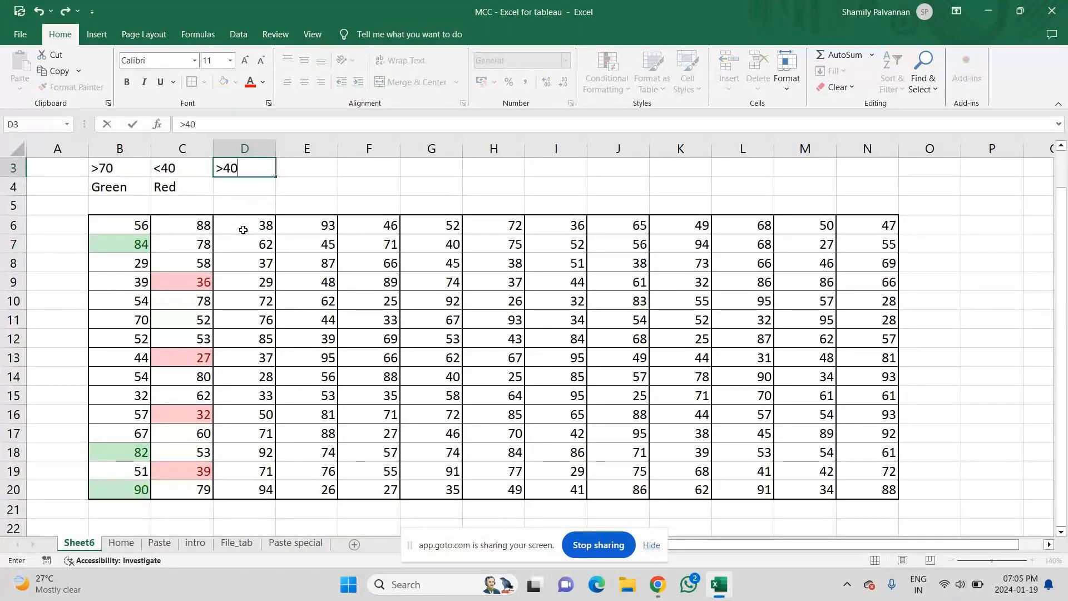
pyautogui.write('<70')
pyautogui.press('BackSpace')
pyautogui.press('BackSpace')
pyautogui.press('BackSpace')
pyautogui.write('<70')
pyautogui.press('Return')
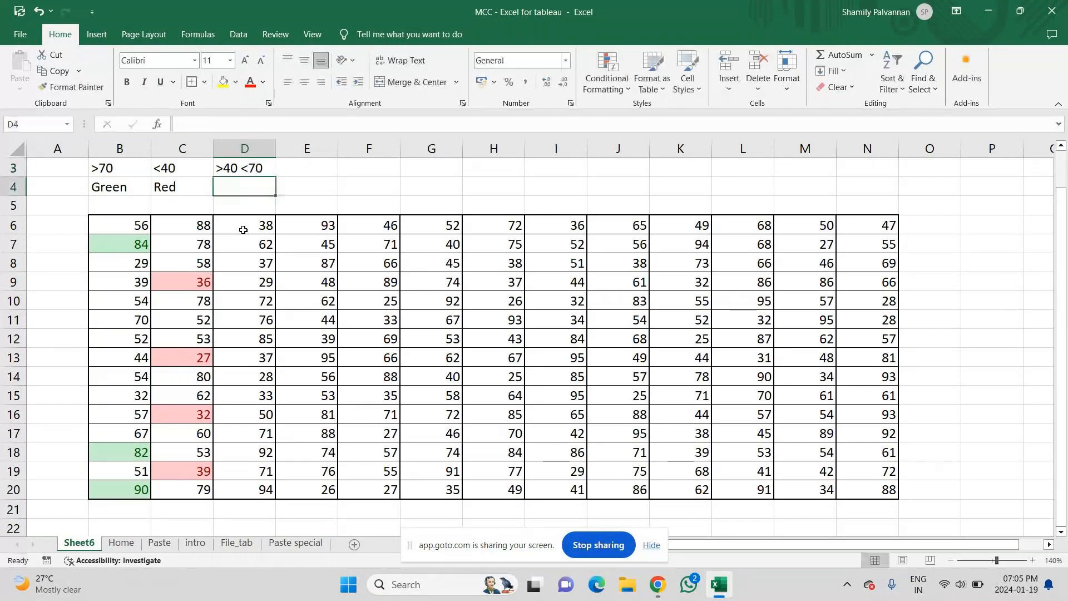
pyautogui.write('Yellow')
pyautogui.press('Return')
# - Apply a Between conditional formatting rule to D6:D20 for values from 40 to 70 with Yellow Fill with Dark Yellow Text
pyautogui.click(243, 230)
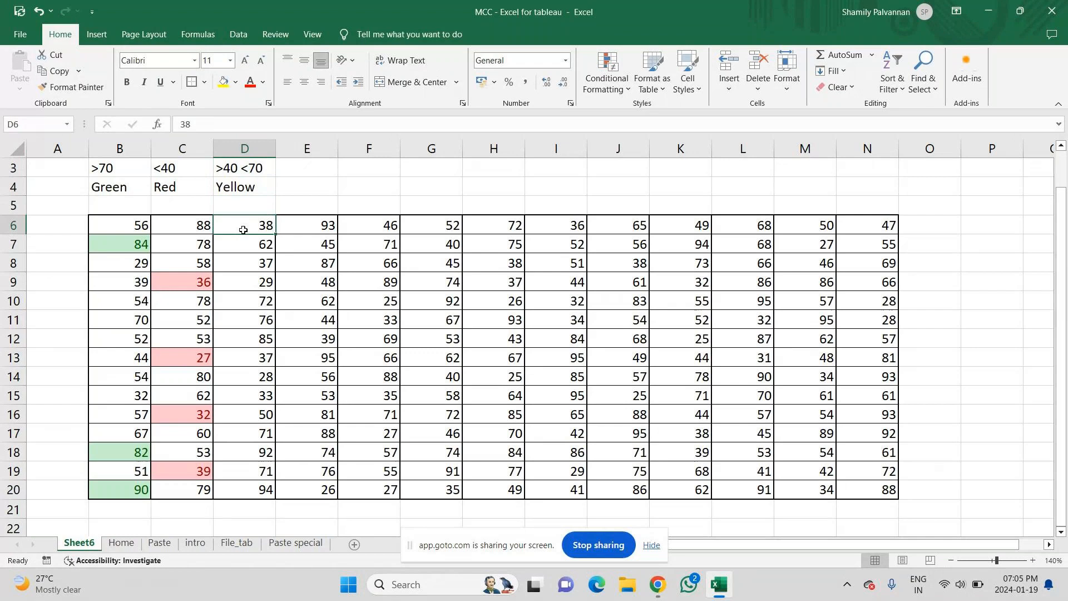
pyautogui.hotkey('shift', 'Down')
pyautogui.hotkey('shift', 'Down')
pyautogui.hotkey('shift', 'Down')
pyautogui.hotkey('shift', 'Down')
pyautogui.hotkey('shift', 'Down')
pyautogui.hotkey('shift', 'Down')
pyautogui.hotkey('shift', 'Down')
pyautogui.hotkey('shift', 'Down')
pyautogui.hotkey('shift', 'Down')
pyautogui.hotkey('shift', 'Down')
pyautogui.hotkey('shift', 'Down')
pyautogui.hotkey('shift', 'Down')
pyautogui.hotkey('shift', 'Down')
pyautogui.hotkey('shift', 'Down')
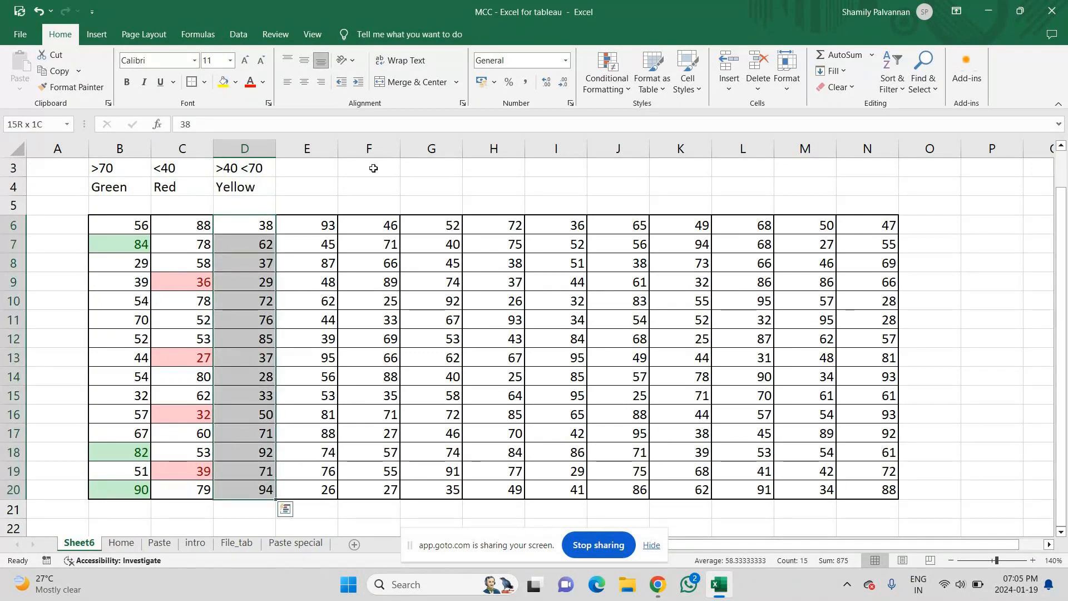
pyautogui.click(631, 93)
pyautogui.moveTo(649, 111)
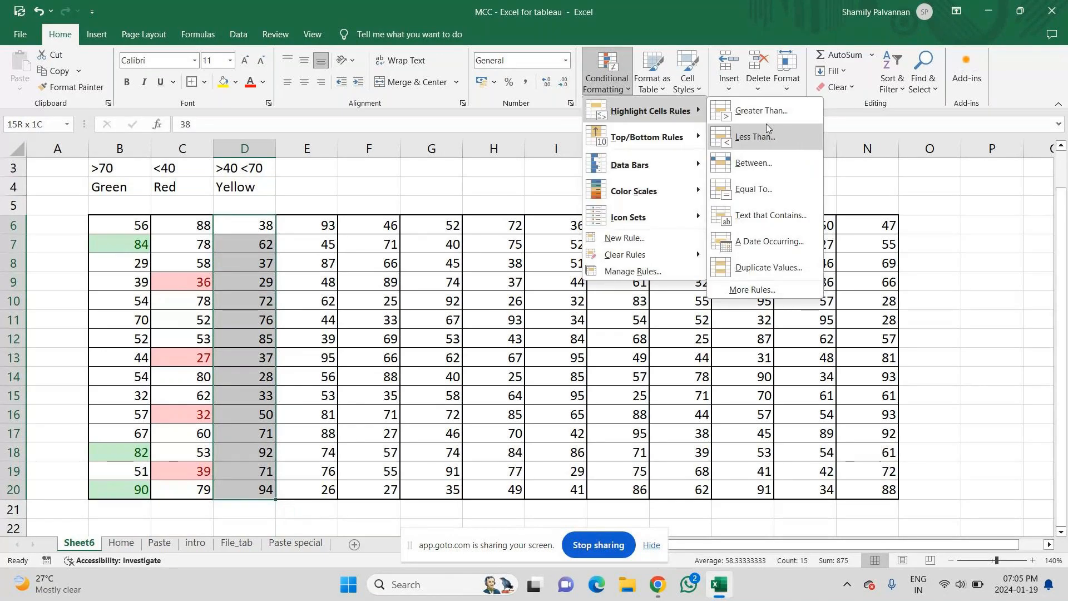
pyautogui.click(752, 163)
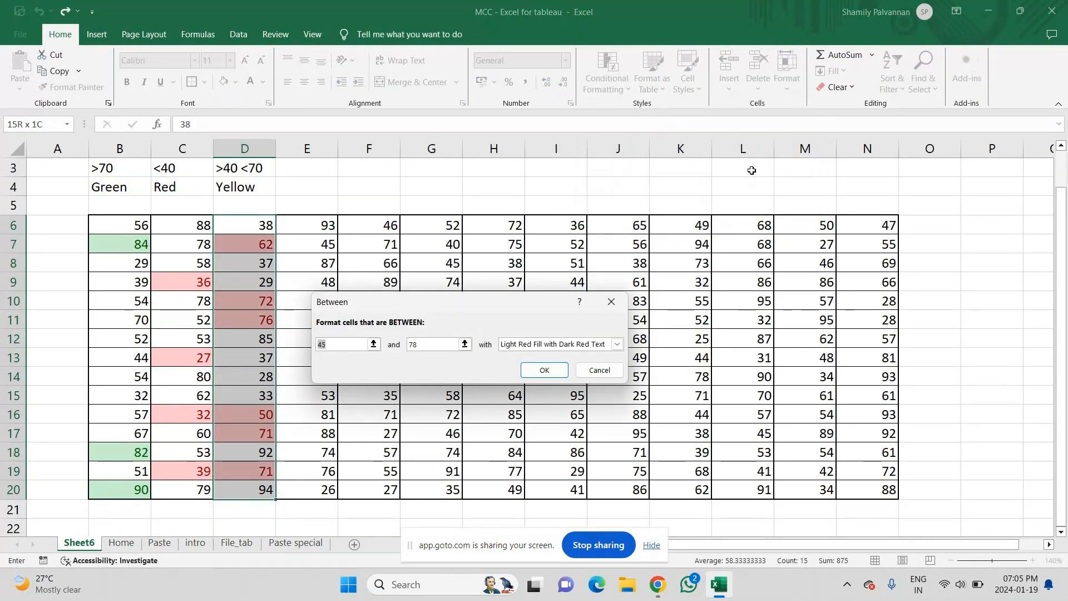
pyautogui.press('BackSpace')
pyautogui.write('40')
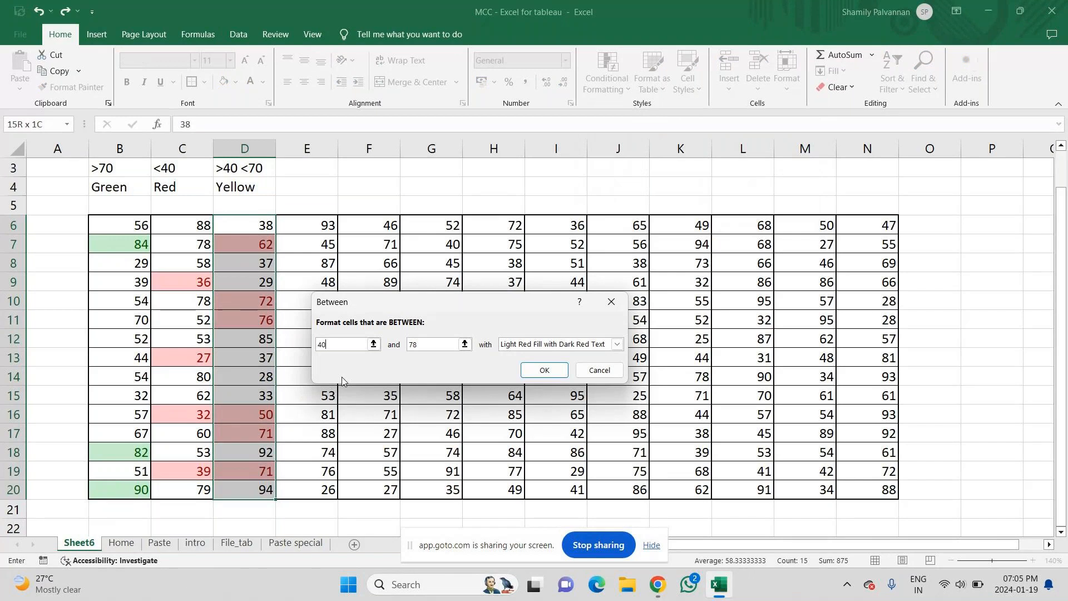
pyautogui.click(437, 344)
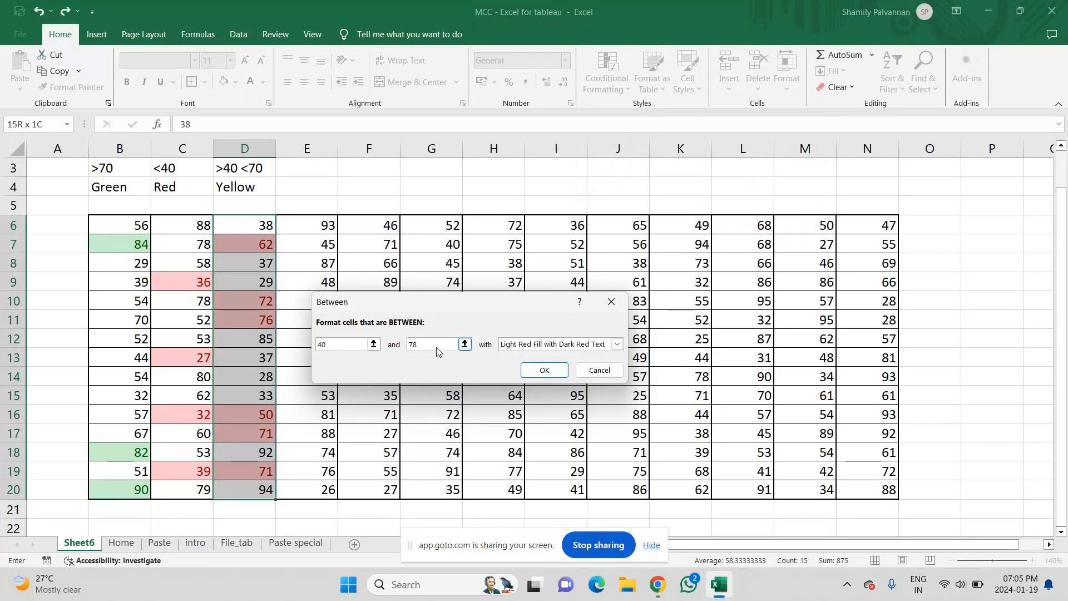
pyautogui.press('BackSpace')
pyautogui.write('0')
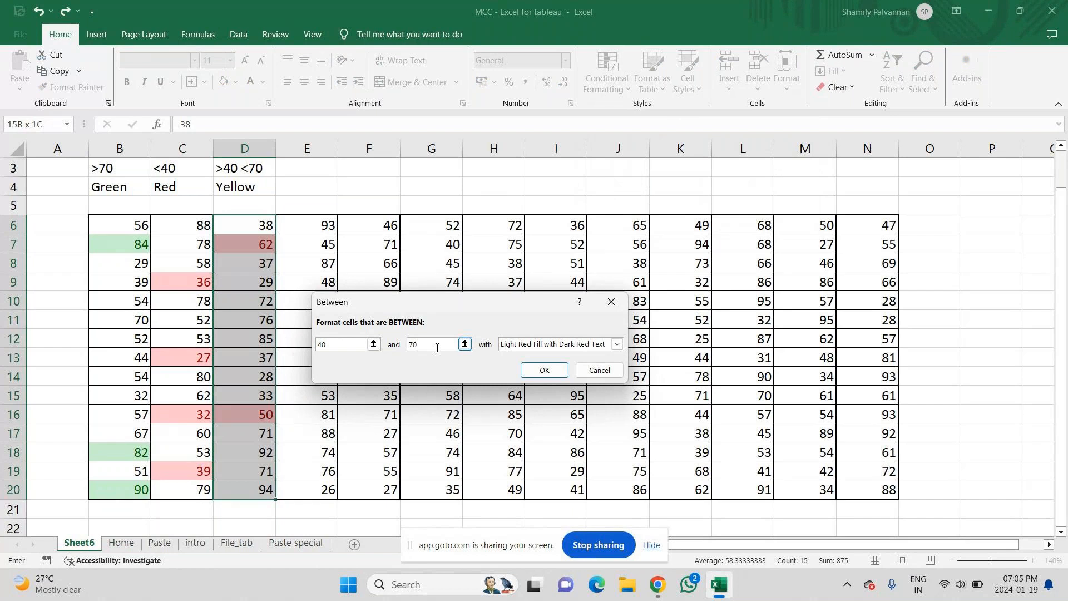
pyautogui.click(587, 348)
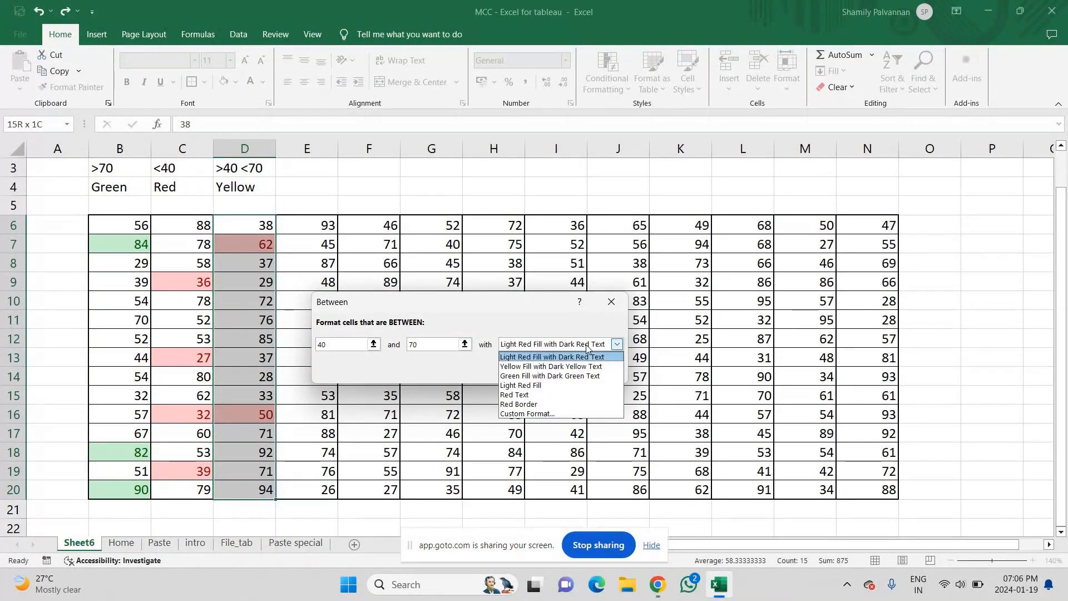
pyautogui.click(550, 367)
pyautogui.click(545, 370)
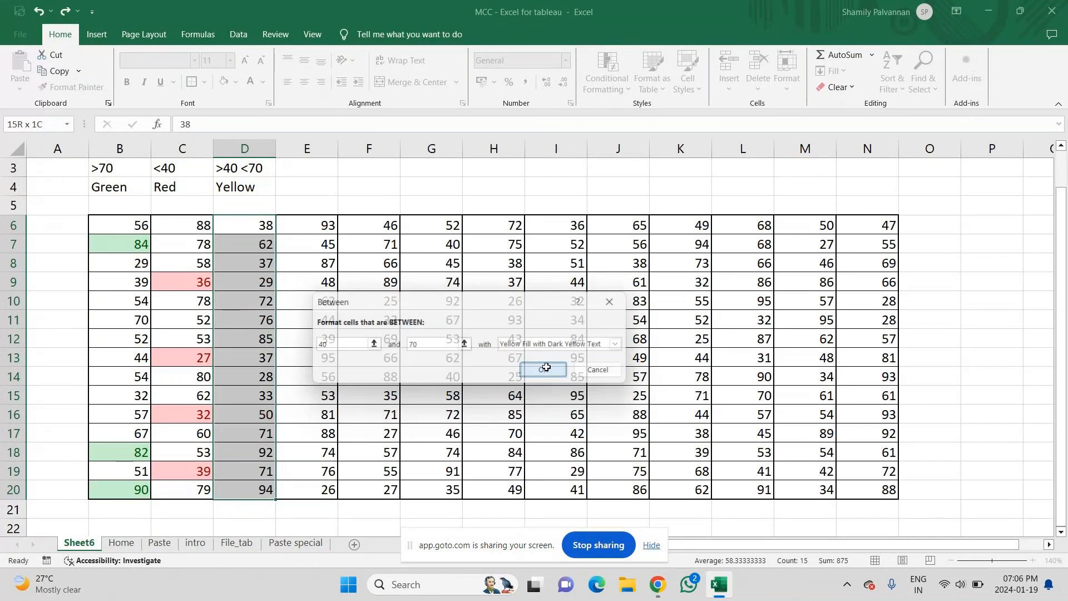
pyautogui.click(375, 417)
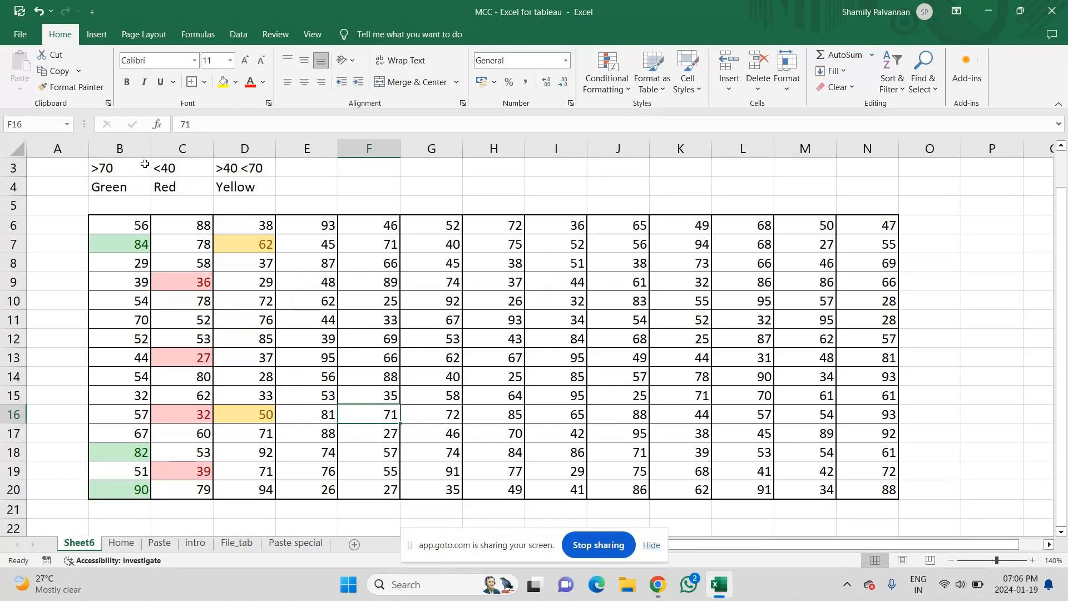
# - Label the fourth data column with "All 3 condition" in E3 and "applied" in E4
pyautogui.click(303, 170)
pyautogui.write('All')
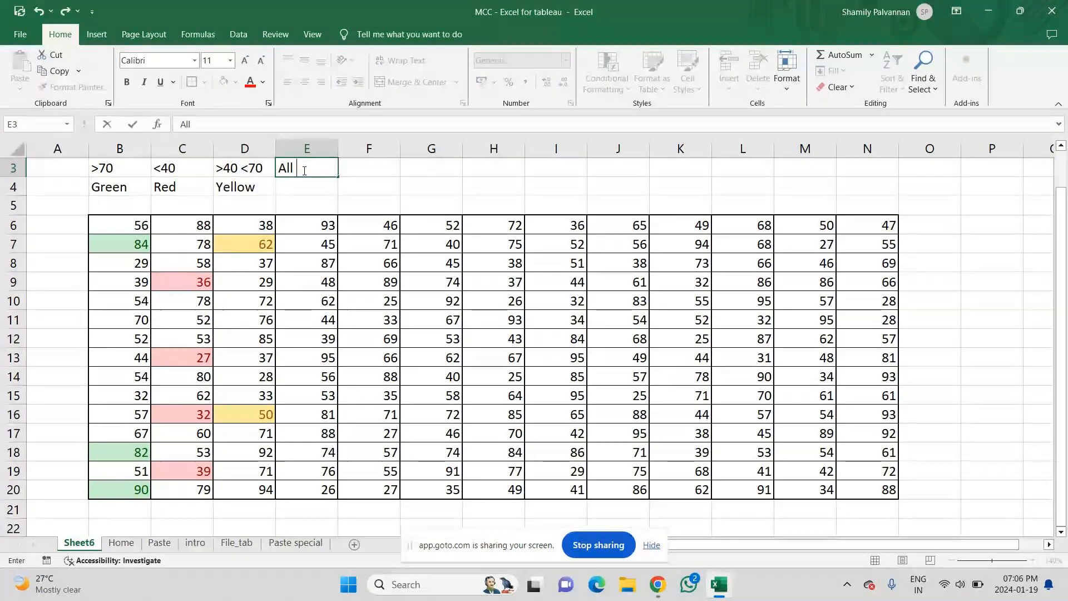
pyautogui.write(' 3condit')
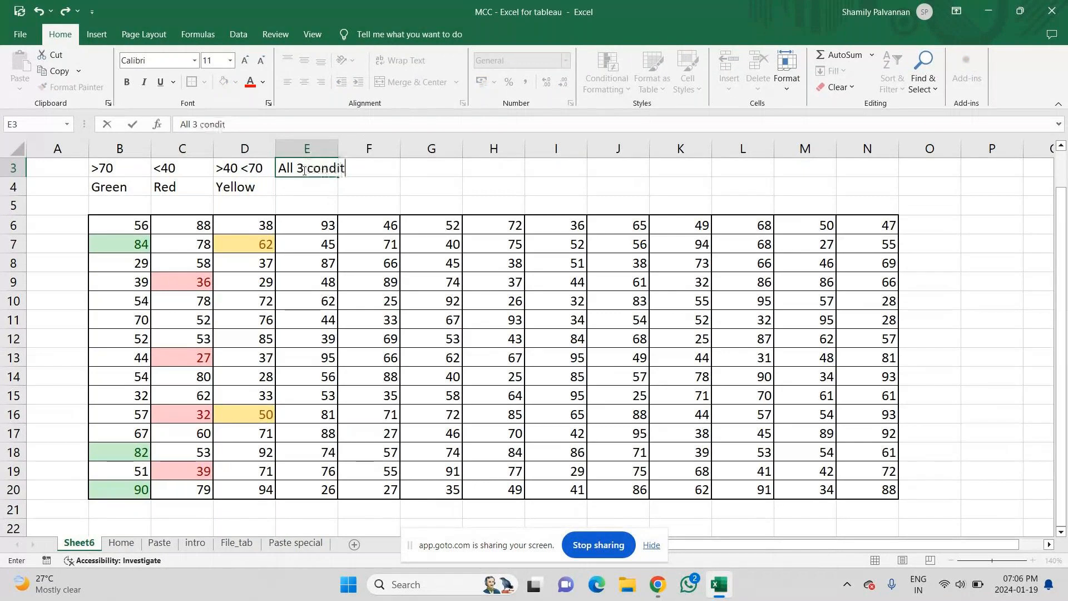
pyautogui.write('ion')
pyautogui.press('Return')
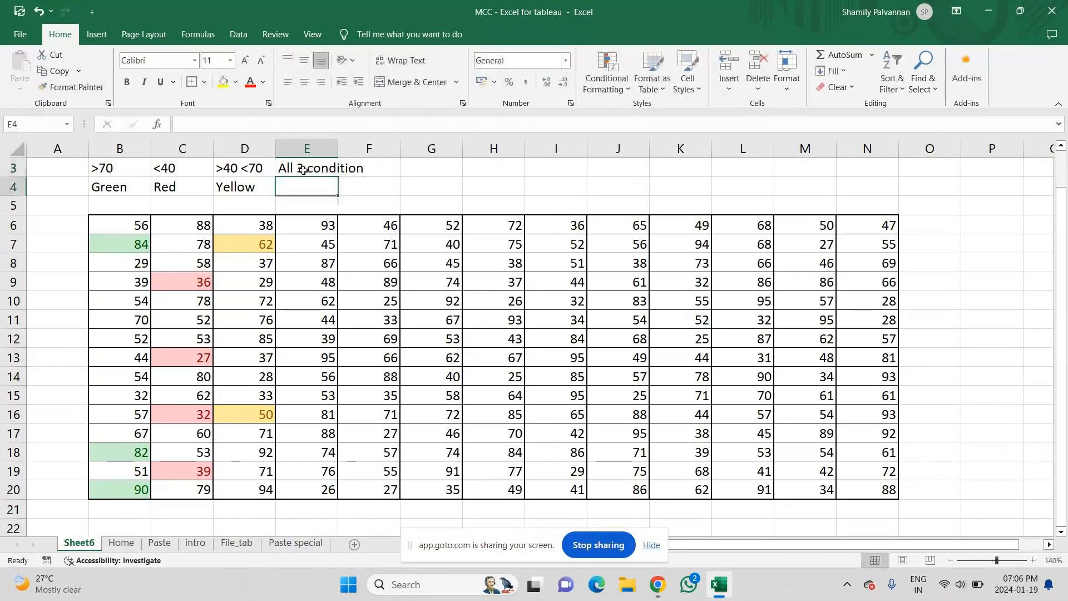
pyautogui.write('applied')
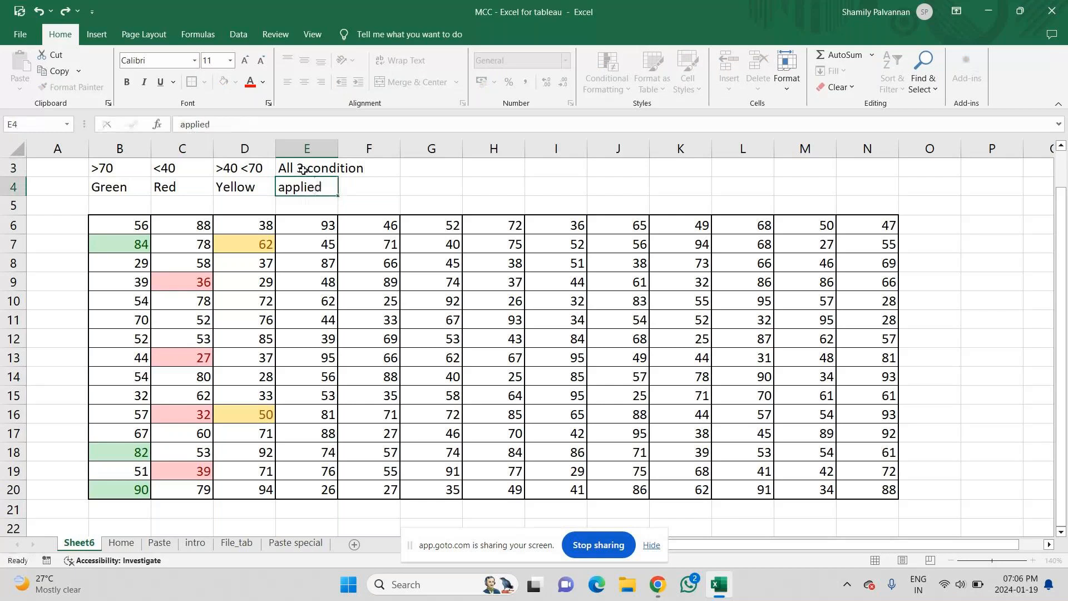
pyautogui.press('Return')
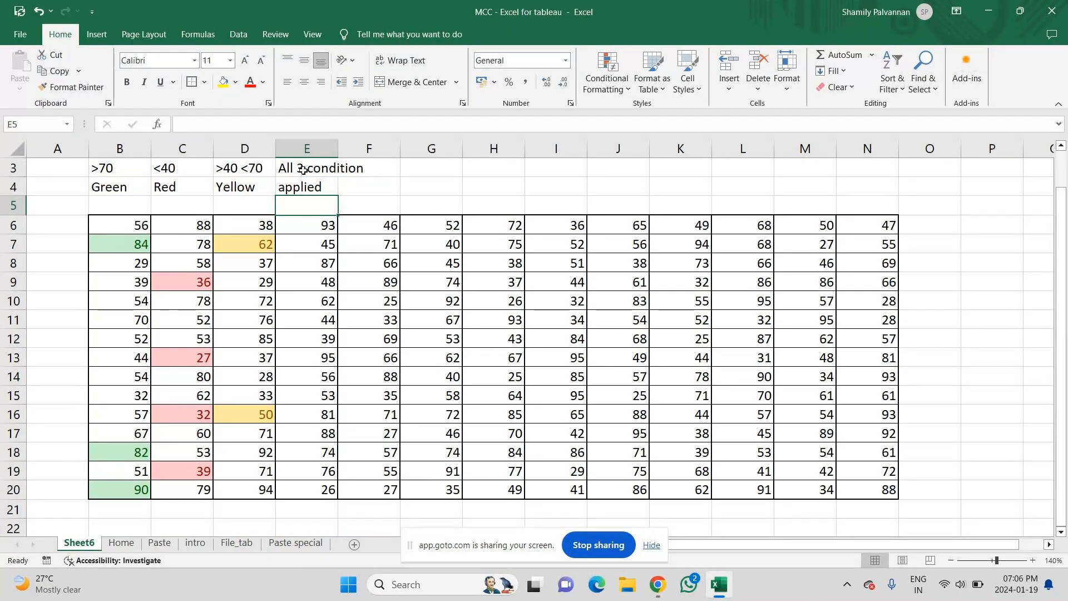
# - Apply a Greater Than conditional formatting rule to E6:E20 with threshold 70 and Green Fill with Dark Green Text
pyautogui.press('Down')
pyautogui.hotkey('shift', 'Down')
pyautogui.hotkey('shift', 'Down')
pyautogui.hotkey('shift', 'Down')
pyautogui.hotkey('shift', 'Down')
pyautogui.hotkey('shift', 'Down')
pyautogui.hotkey('shift', 'Down')
pyautogui.hotkey('shift', 'Down')
pyautogui.hotkey('shift', 'Down')
pyautogui.hotkey('shift', 'Down')
pyautogui.hotkey('shift', 'Down')
pyautogui.hotkey('shift', 'Down')
pyautogui.hotkey('shift', 'Down')
pyautogui.hotkey('shift', 'Down')
pyautogui.hotkey('shift', 'Down')
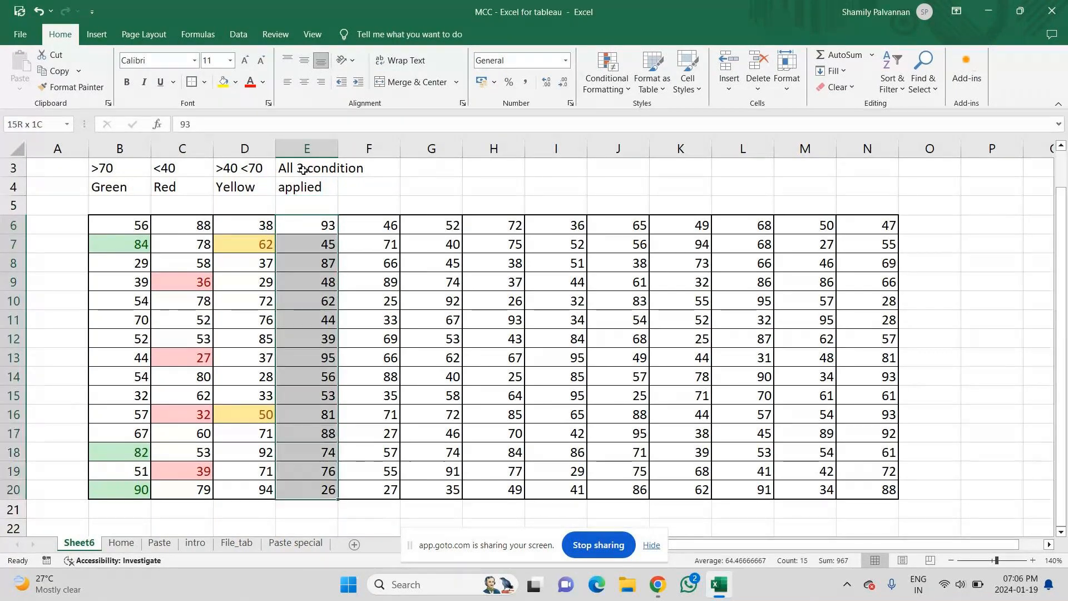
pyautogui.click(624, 90)
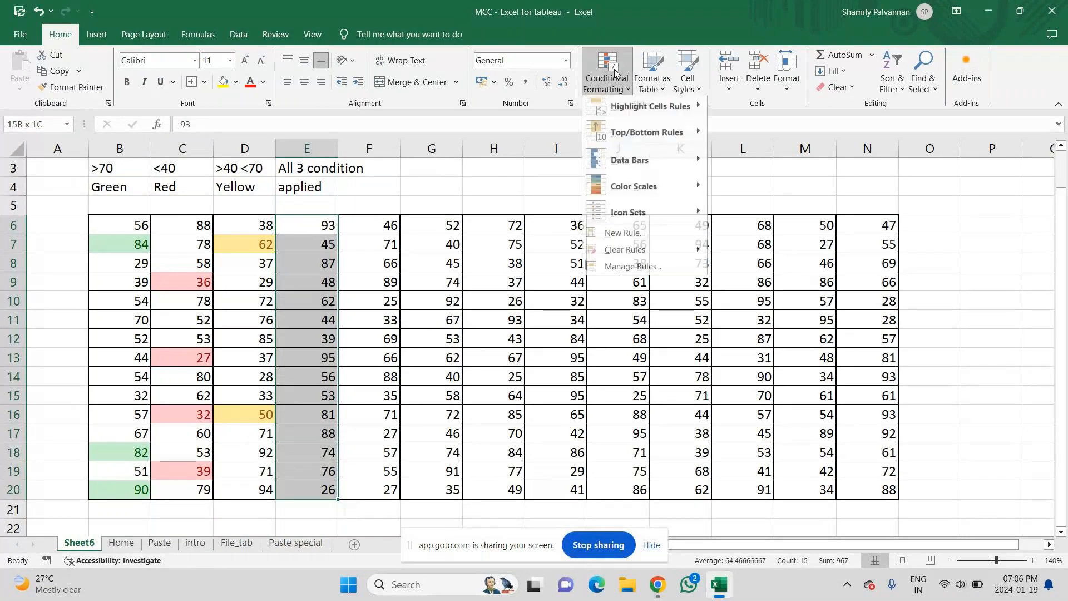
pyautogui.moveTo(651, 110)
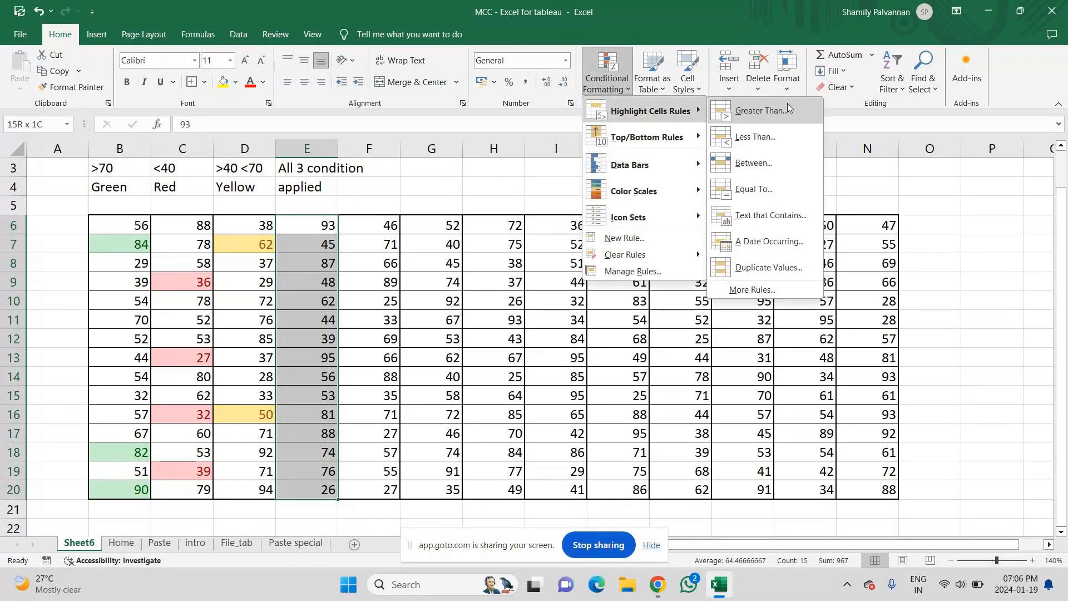
pyautogui.click(798, 109)
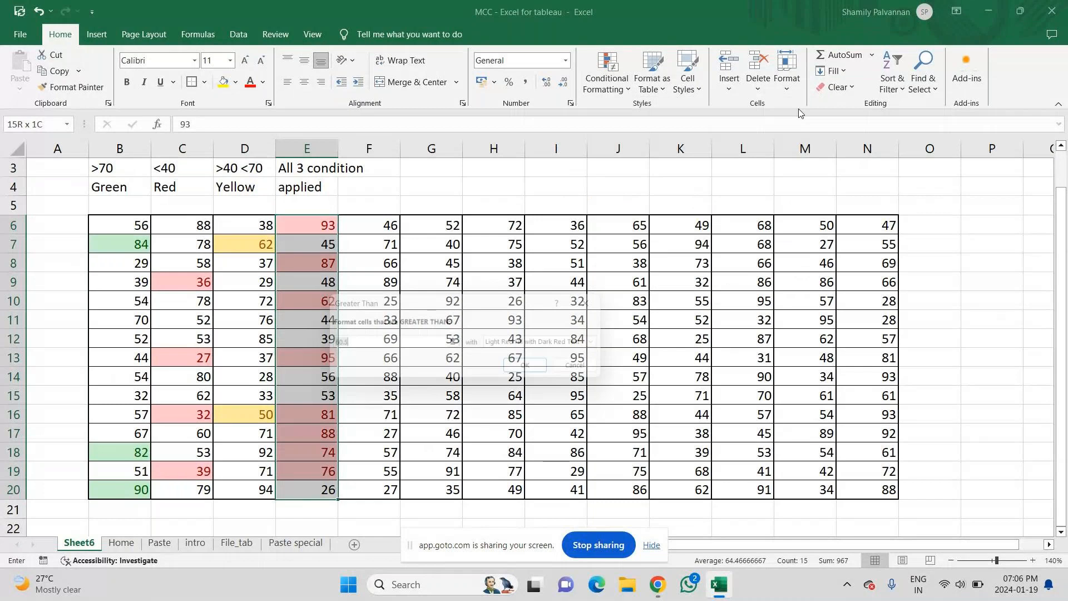
pyautogui.write('70')
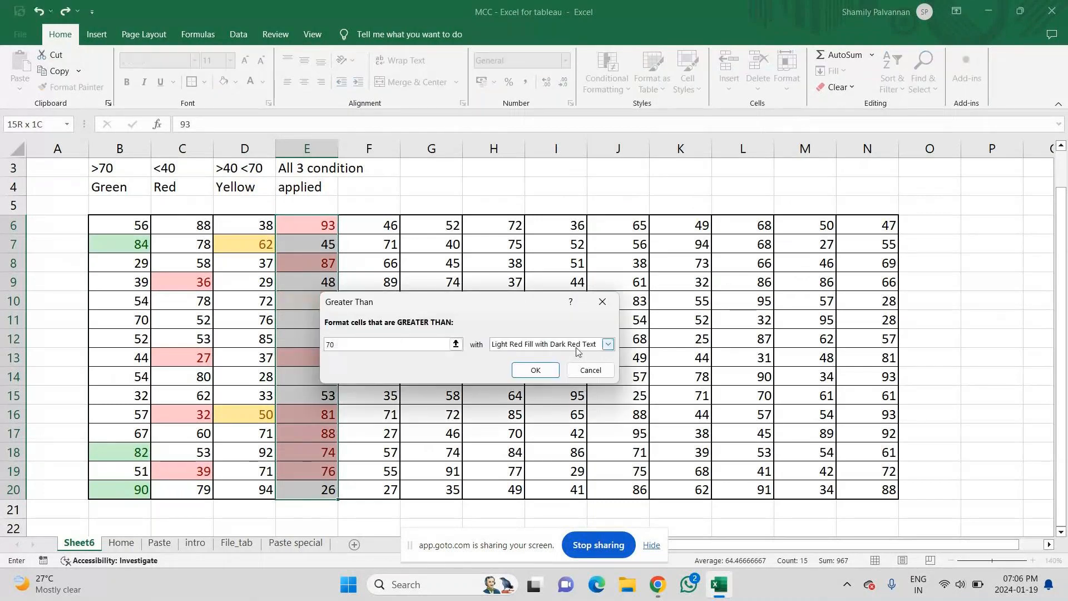
pyautogui.click(576, 348)
pyautogui.click(548, 379)
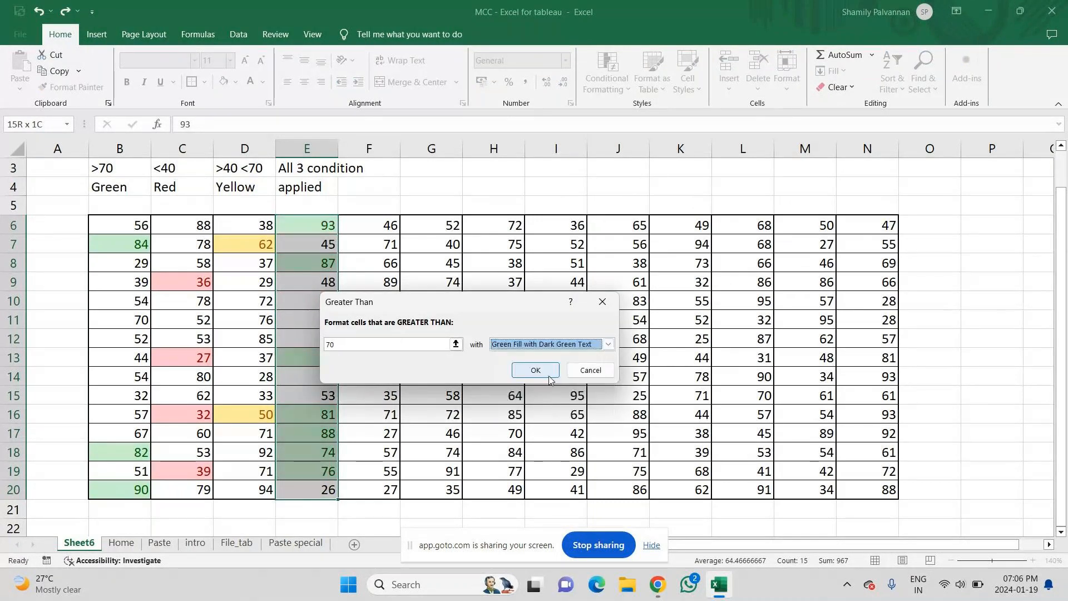
pyautogui.click(539, 372)
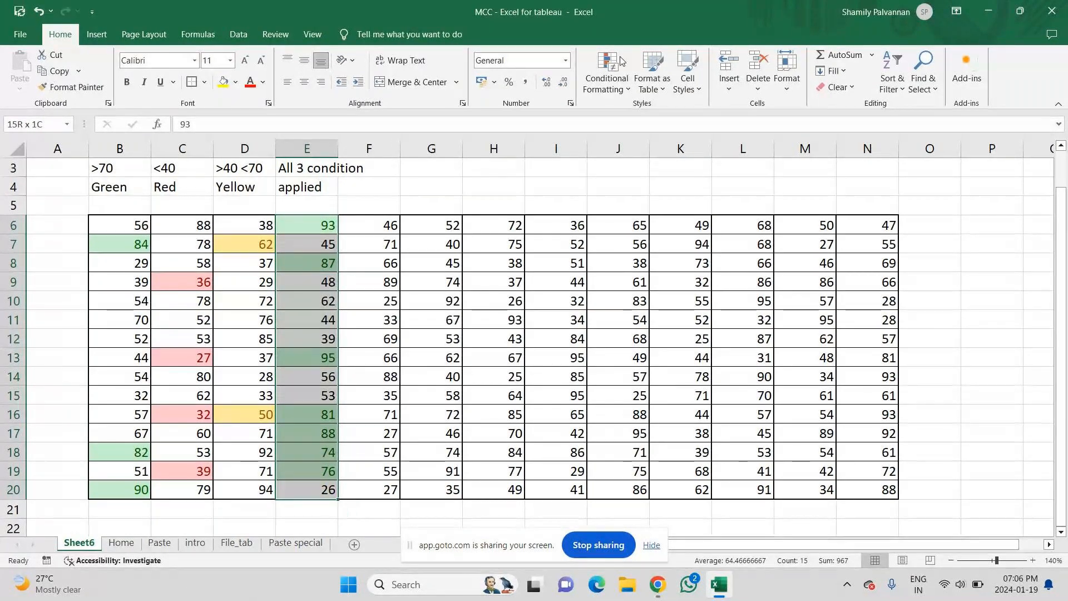
# - Add a Less Than conditional formatting rule to E6:E20 with threshold 40 and Light Red Fill with Dark Red Text
pyautogui.click(606, 84)
pyautogui.moveTo(619, 108)
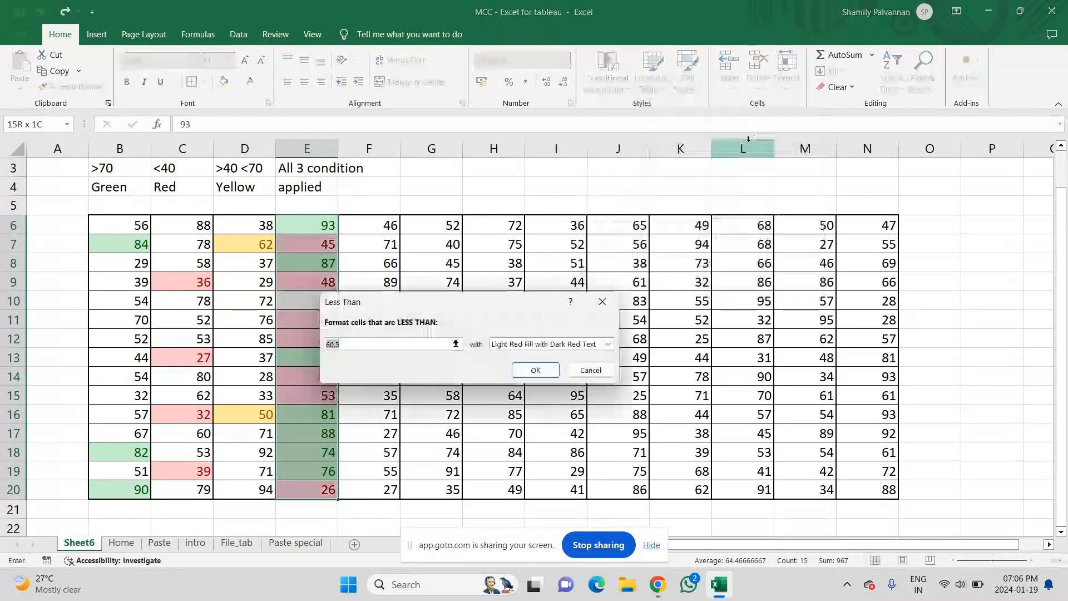
pyautogui.write('40')
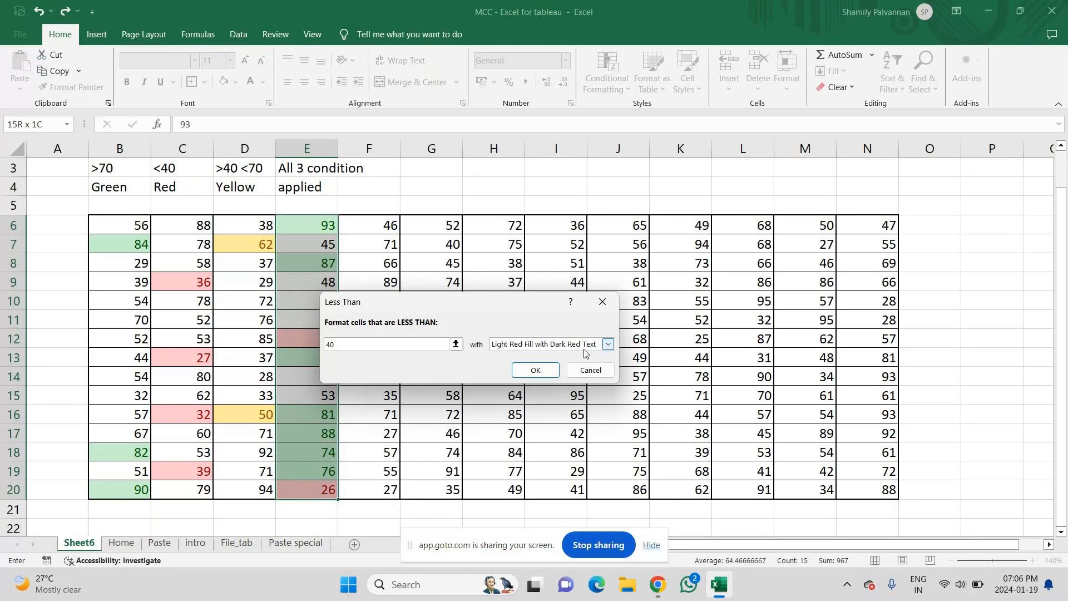
pyautogui.click(535, 371)
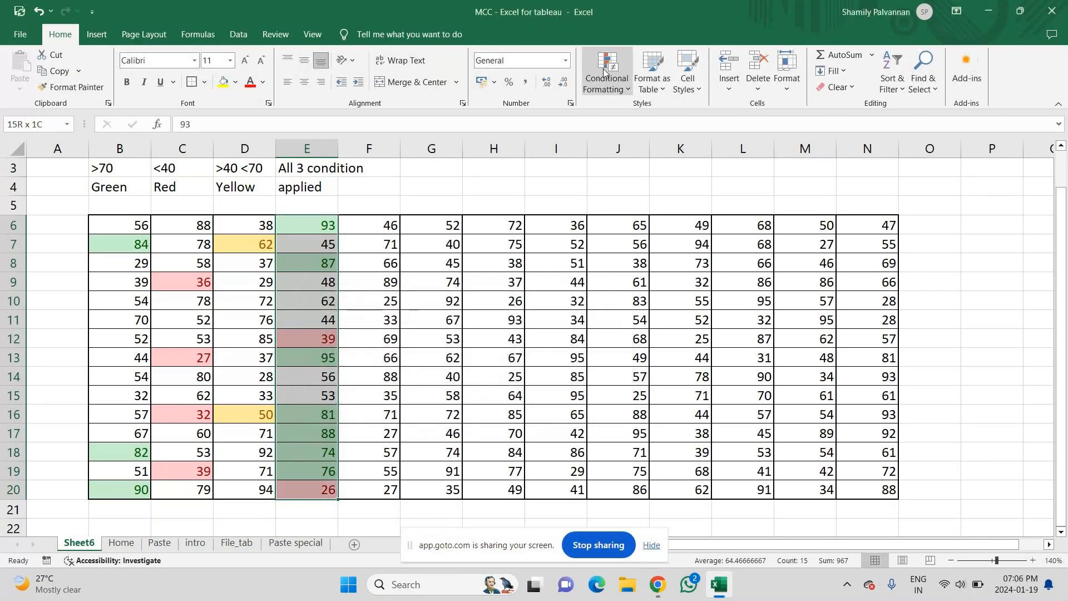
# - Add a Between conditional formatting rule to E6:E20 for values from 40 to 70 with Yellow Fill with Dark Yellow Text
pyautogui.click(606, 70)
pyautogui.moveTo(648, 110)
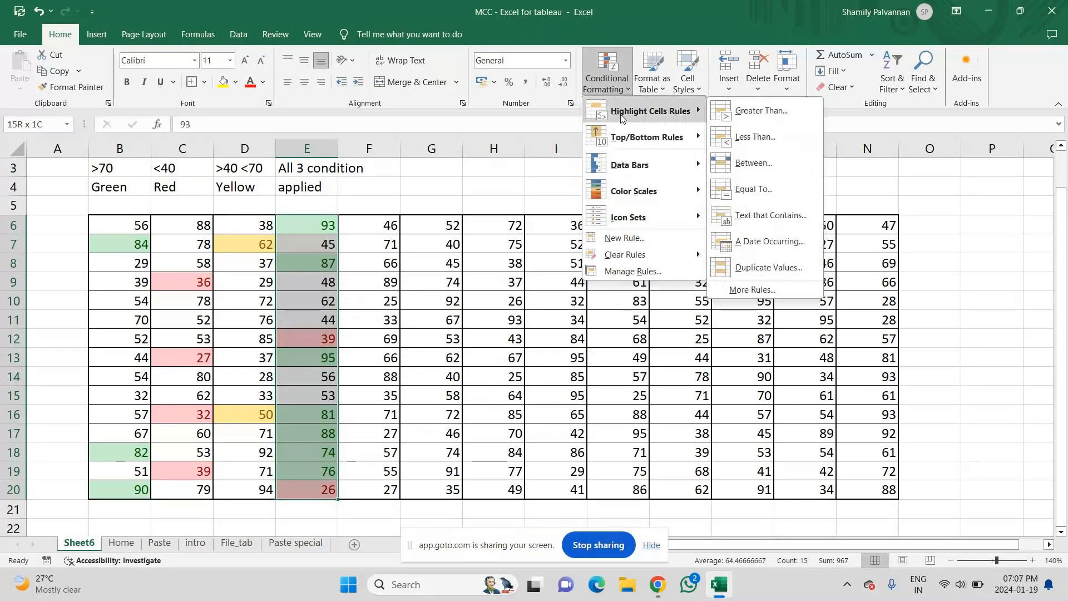
pyautogui.click(734, 162)
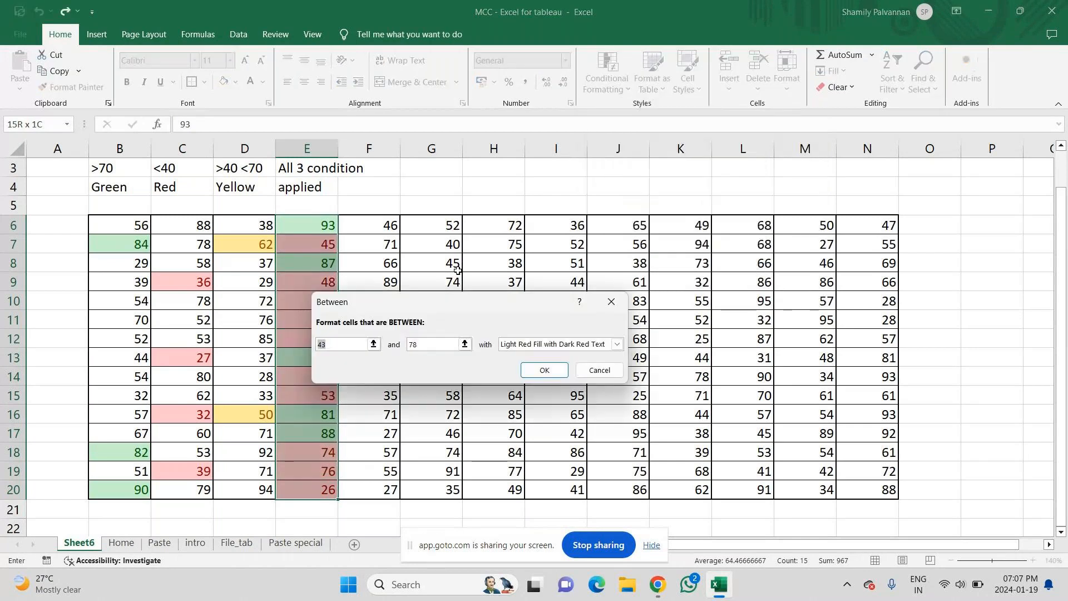
pyautogui.write('40')
pyautogui.press('Tab')
pyautogui.write('70')
pyautogui.click(591, 340)
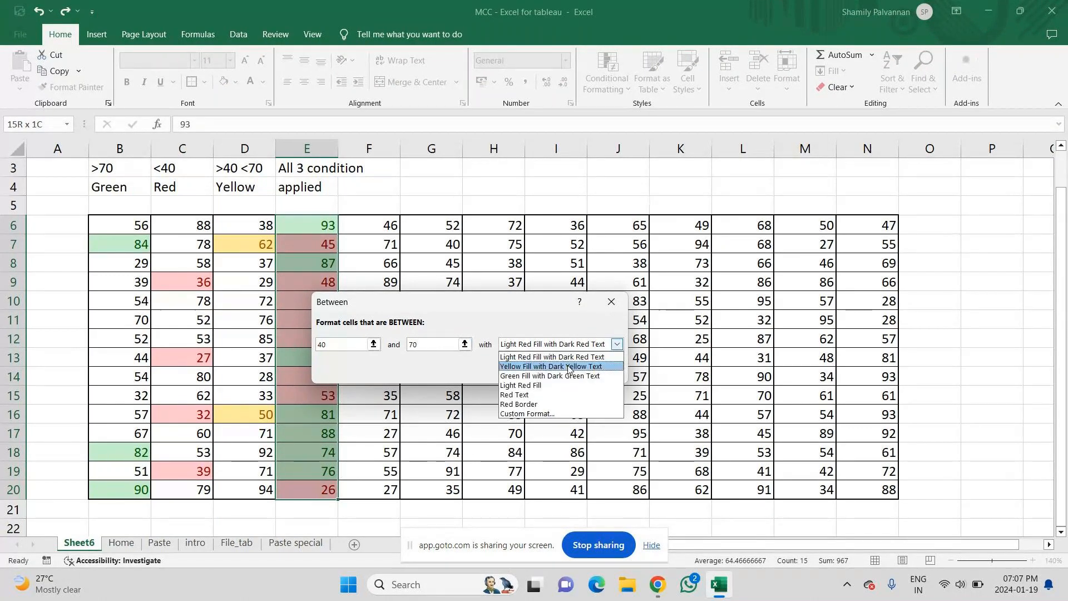
pyautogui.click(550, 360)
pyautogui.click(544, 377)
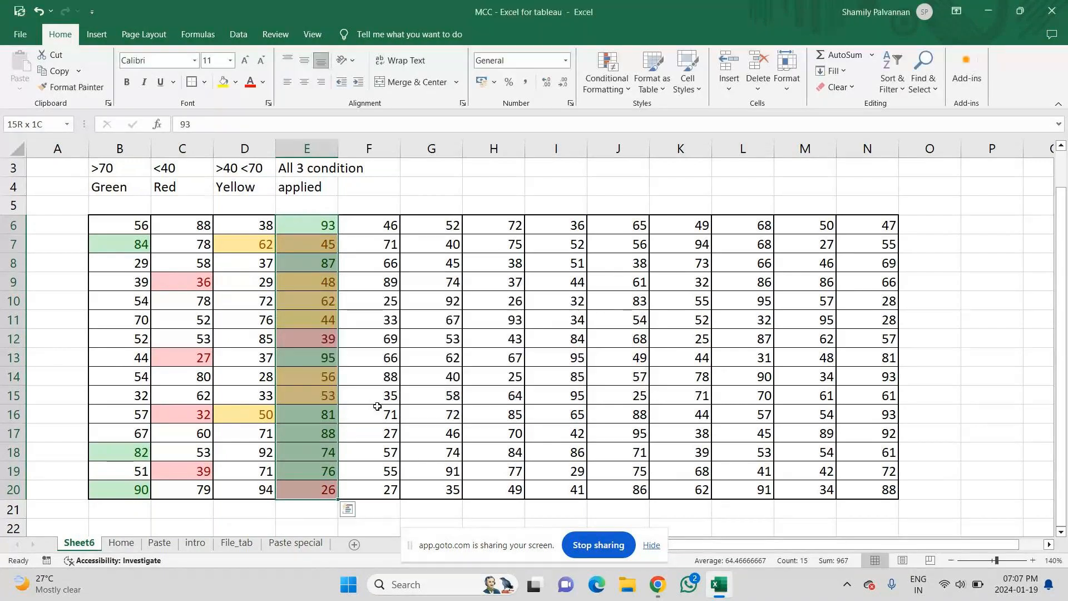
pyautogui.click(377, 406)
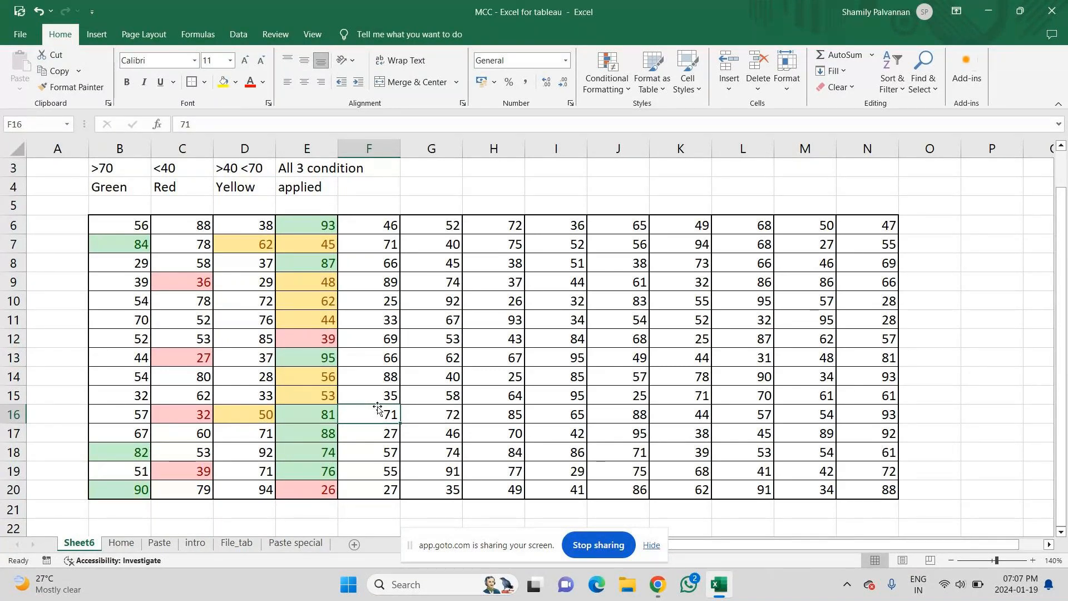
# - Look through the values in column F for repeated numbers
pyautogui.press('Left')
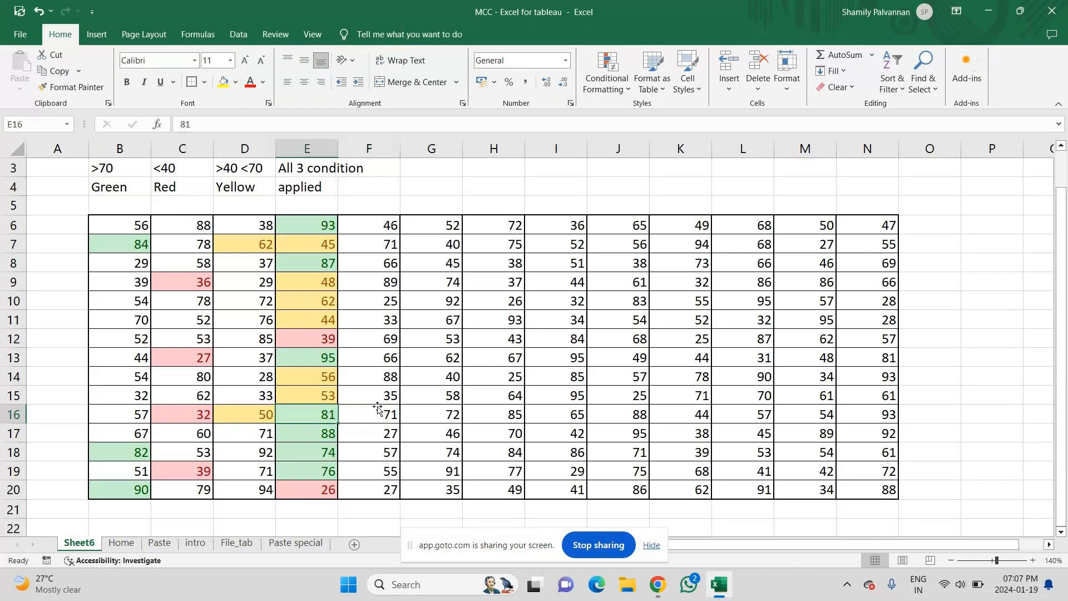
pyautogui.press('Up')
pyautogui.press('Right')
pyautogui.press('Up')
pyautogui.press('Up')
pyautogui.press('Up')
pyautogui.press('Up')
pyautogui.press('Up')
pyautogui.press('Up')
pyautogui.press('Up')
pyautogui.press('Down')
pyautogui.press('Down')
pyautogui.press('Down')
pyautogui.press('Down')
pyautogui.press('Down')
pyautogui.press('Down')
pyautogui.press('Down')
pyautogui.press('Down')
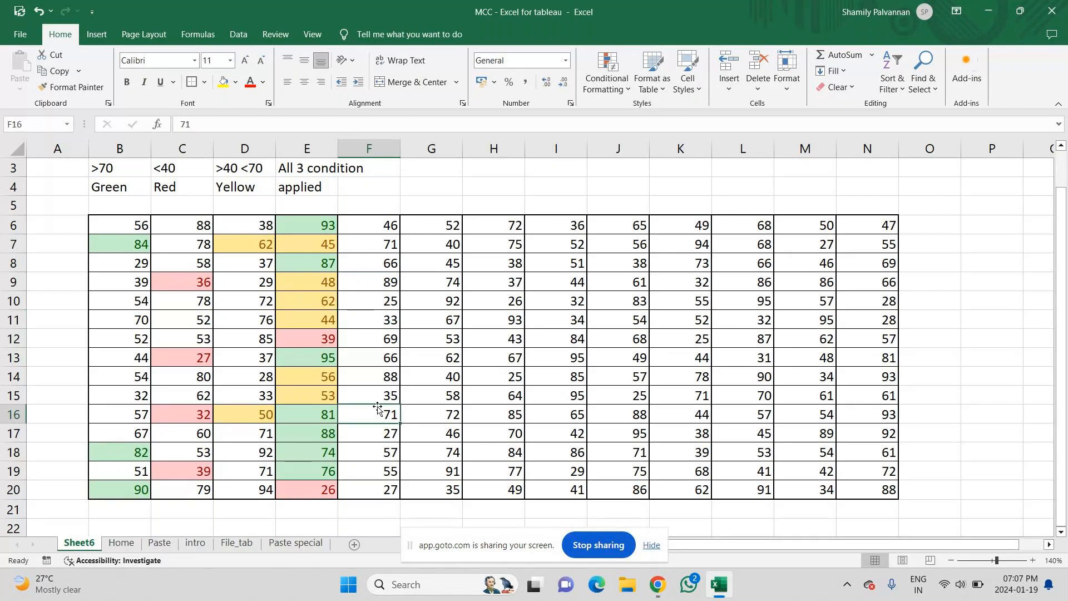
# - Change the value in F10 to 27 so that column F contains another repeated number
pyautogui.press('Down')
pyautogui.press('Up')
pyautogui.press('Up')
pyautogui.press('Up')
pyautogui.press('Up')
pyautogui.press('Up')
pyautogui.press('Up')
pyautogui.press('Up')
pyautogui.write('27')
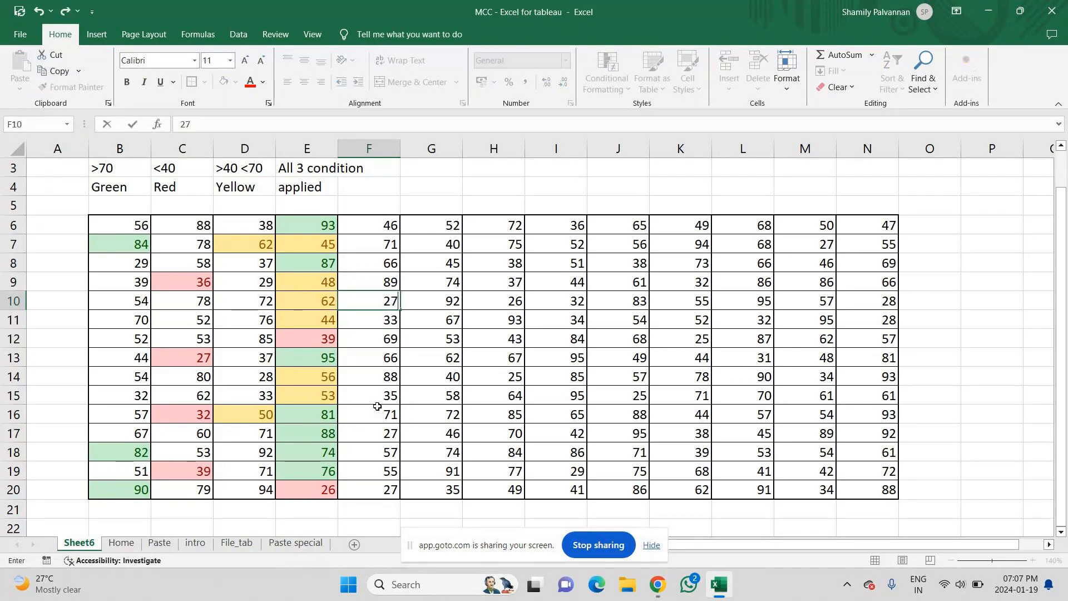
pyautogui.press('Return')
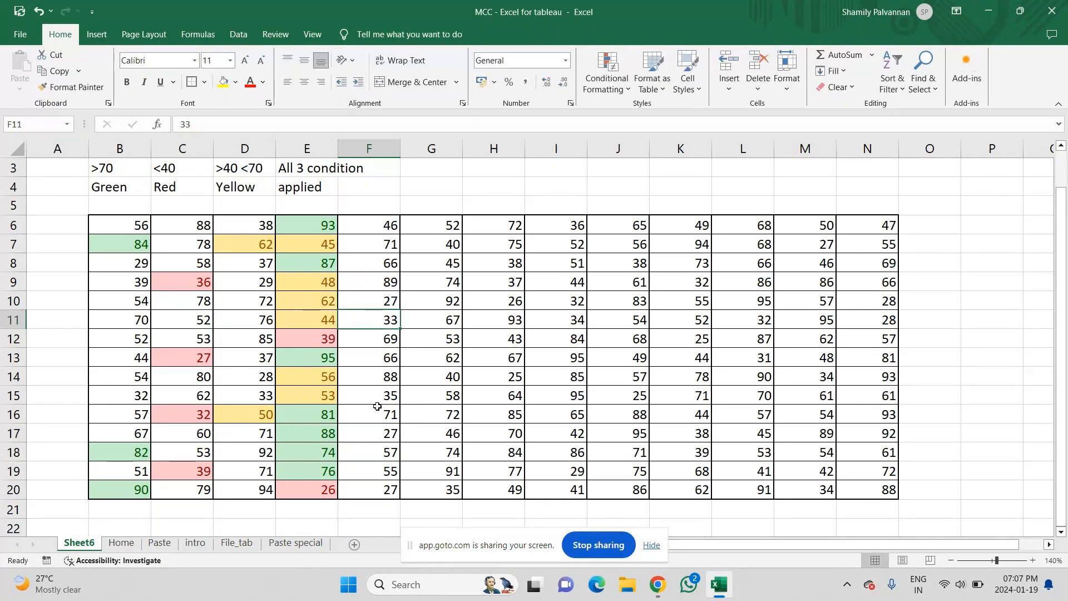
# - Check the repeated 27 and 71 entries in column F
pyautogui.press('Down')
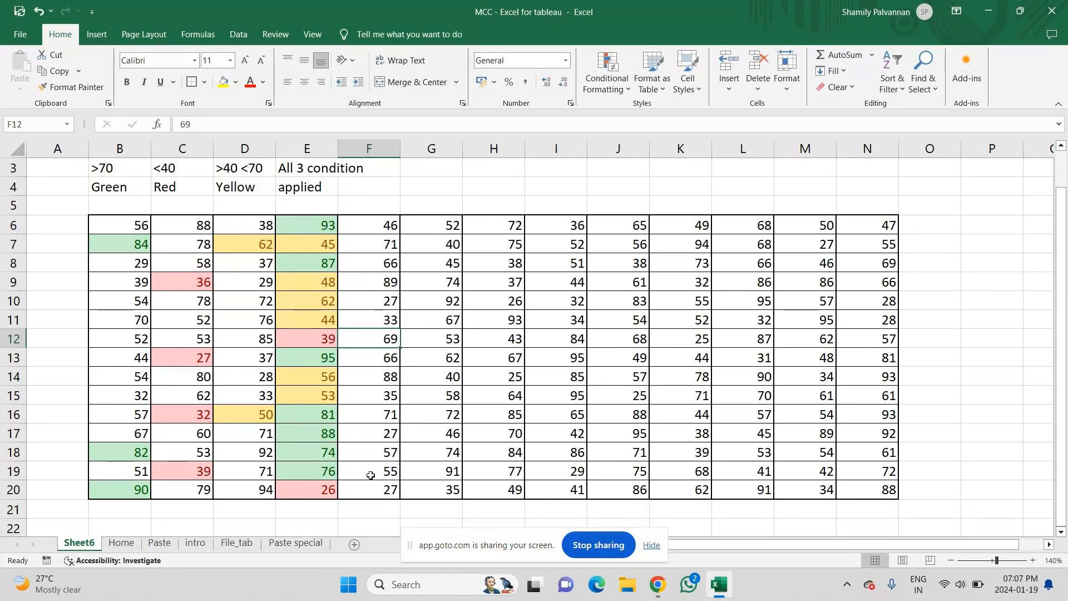
pyautogui.click(388, 439)
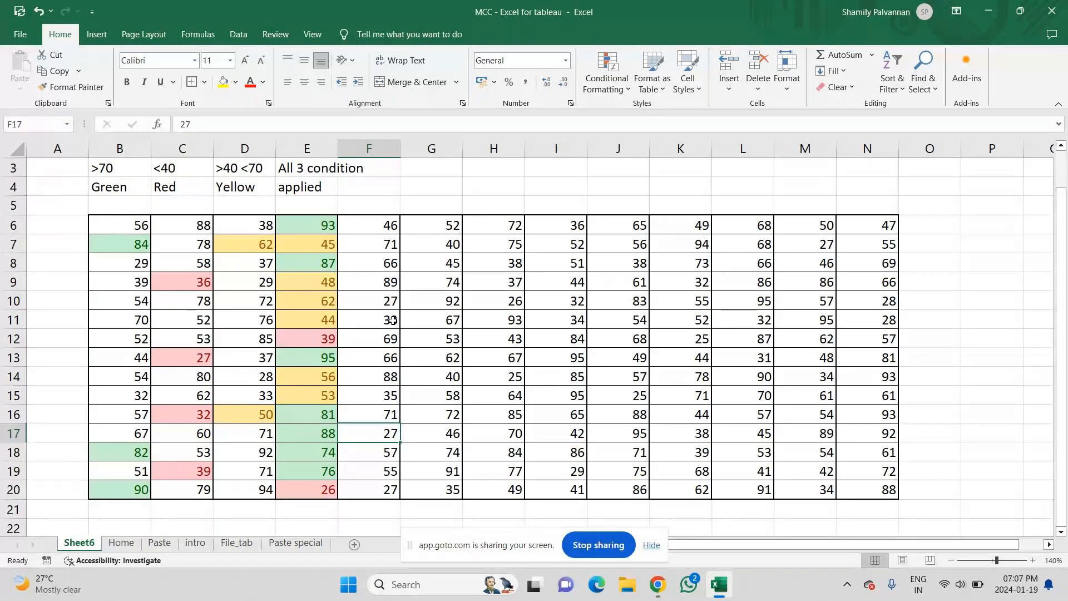
pyautogui.click(387, 244)
pyautogui.click(384, 414)
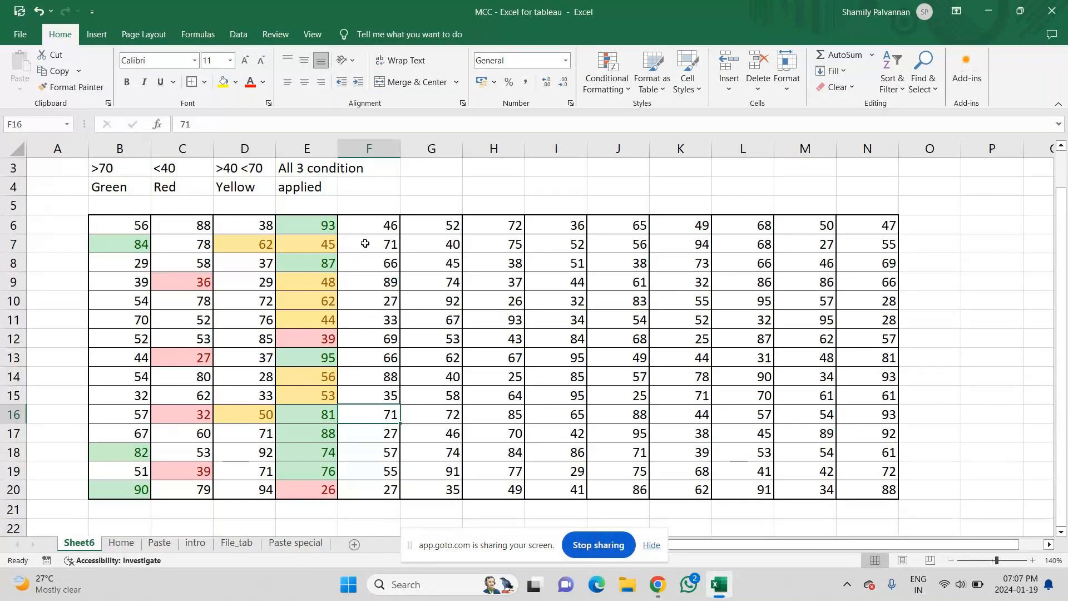
# - Start a Duplicate Values highlight rule for the cells F6:F20
pyautogui.click(366, 226)
pyautogui.hotkey('shift', 'Down')
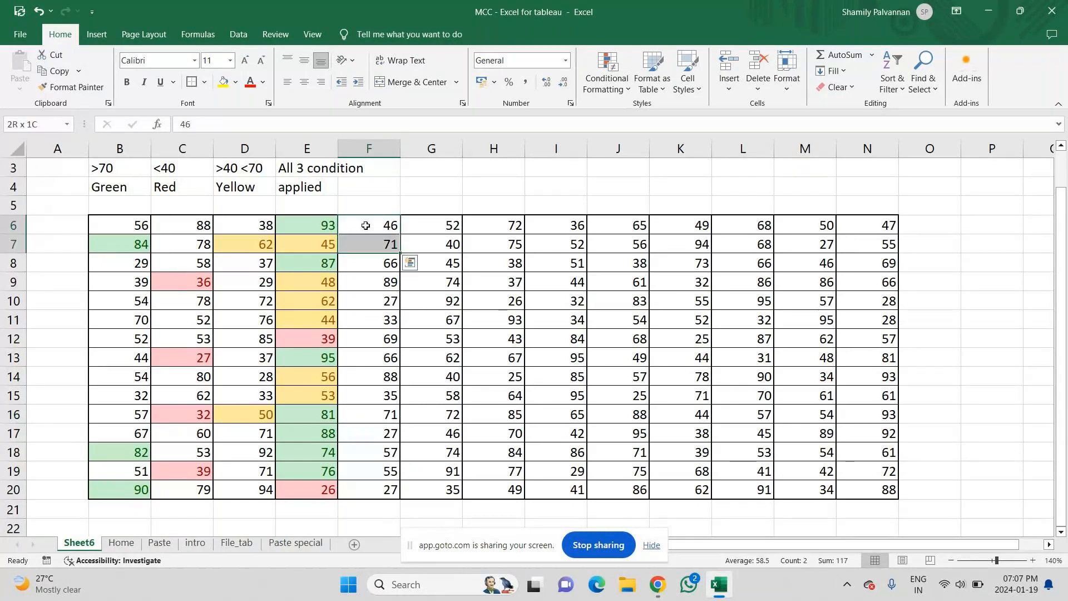
pyautogui.hotkey('shift', 'Down')
pyautogui.hotkey('shift', 'Down')
pyautogui.hotkey('shift', 'Down')
pyautogui.hotkey('shift', 'Down')
pyautogui.hotkey('shift', 'Down')
pyautogui.hotkey('shift', 'Down')
pyautogui.hotkey('shift', 'Down')
pyautogui.hotkey('shift', 'Down')
pyautogui.hotkey('shift', 'Down')
pyautogui.hotkey('shift', 'Down')
pyautogui.hotkey('shift', 'Down')
pyautogui.hotkey('shift', 'Down')
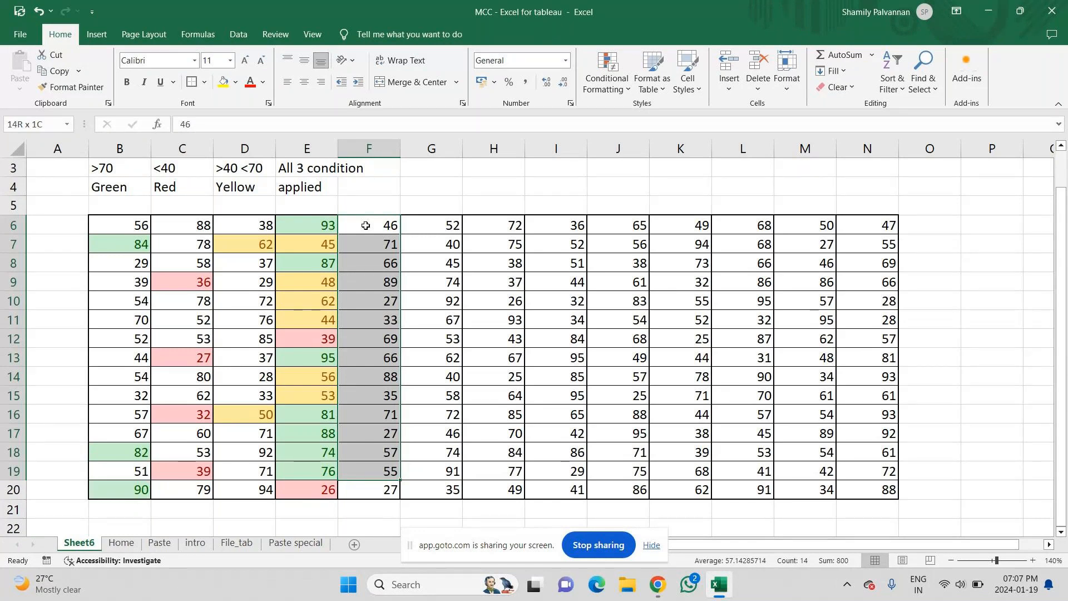
pyautogui.hotkey('shift', 'Down')
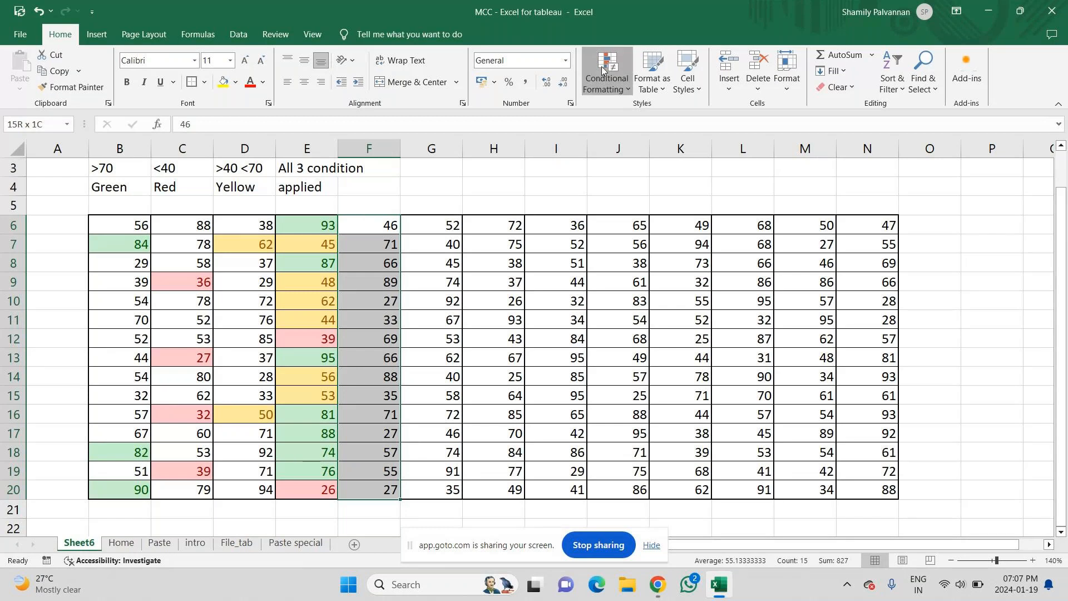
pyautogui.click(602, 65)
pyautogui.moveTo(648, 111)
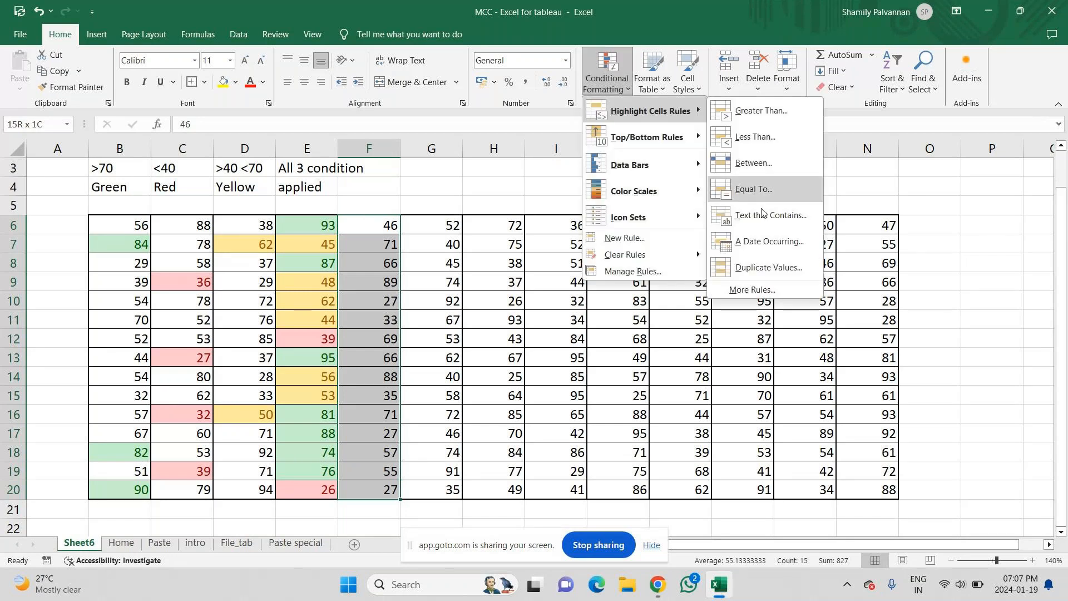
pyautogui.click(757, 267)
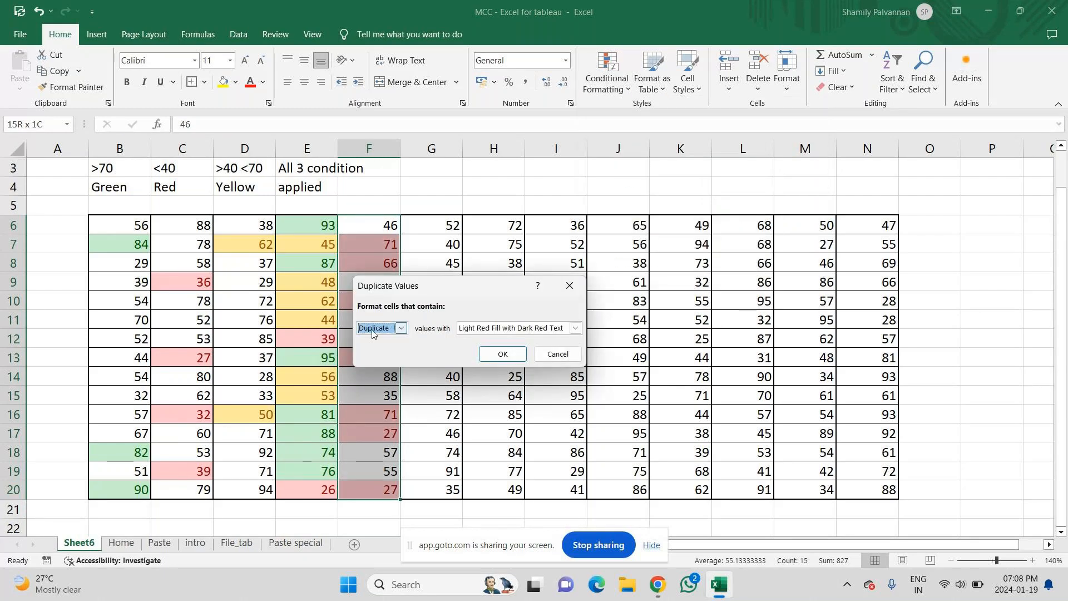
# - Choose a custom format for the duplicate values in F6:F20 with a light purple background fill from the standard colours
pyautogui.click(574, 327)
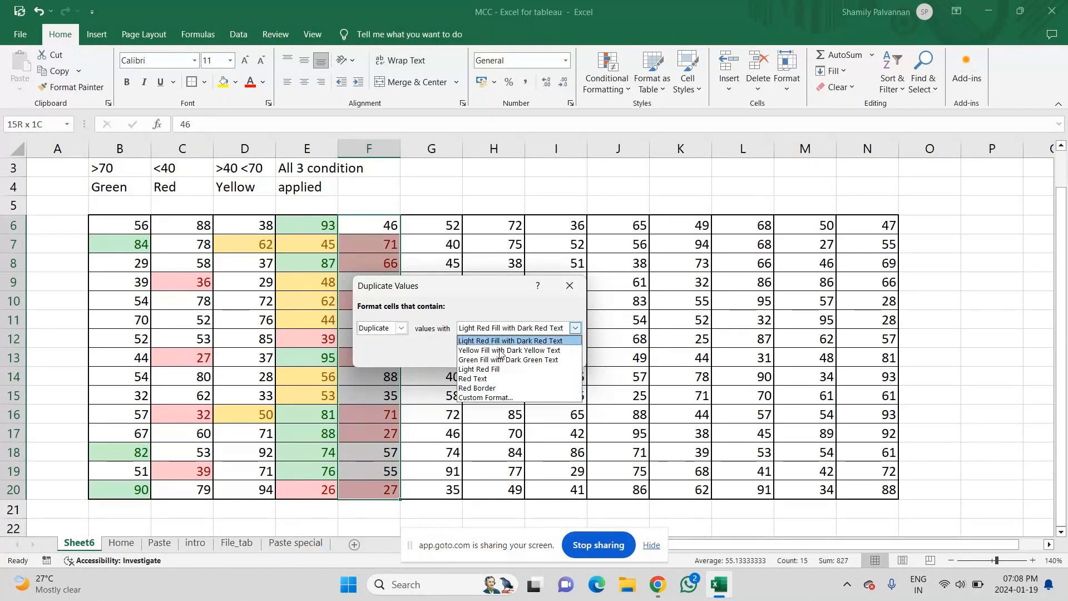
pyautogui.click(489, 398)
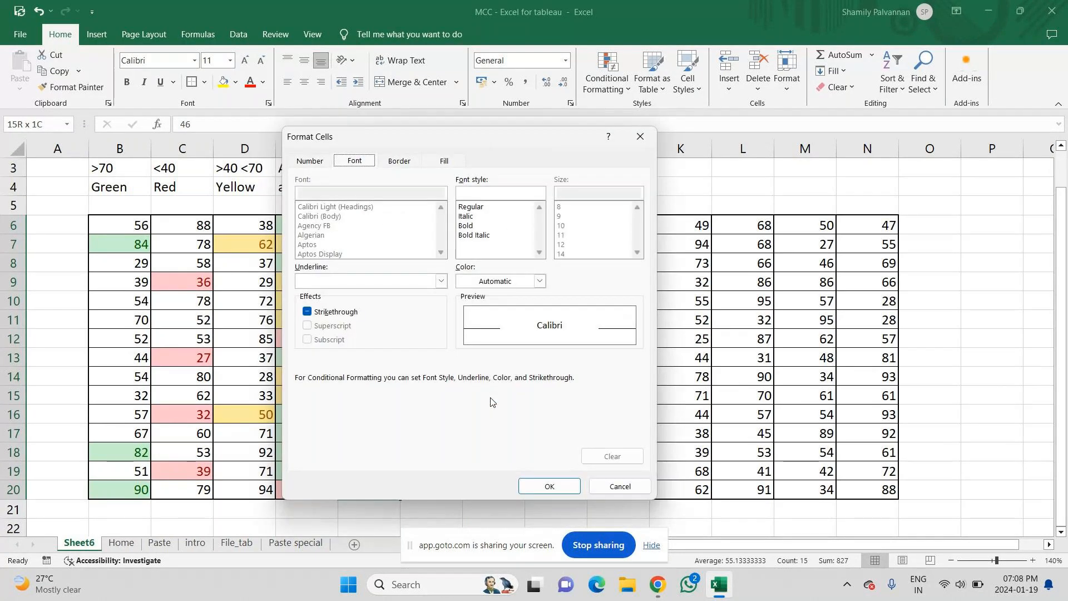
pyautogui.click(444, 160)
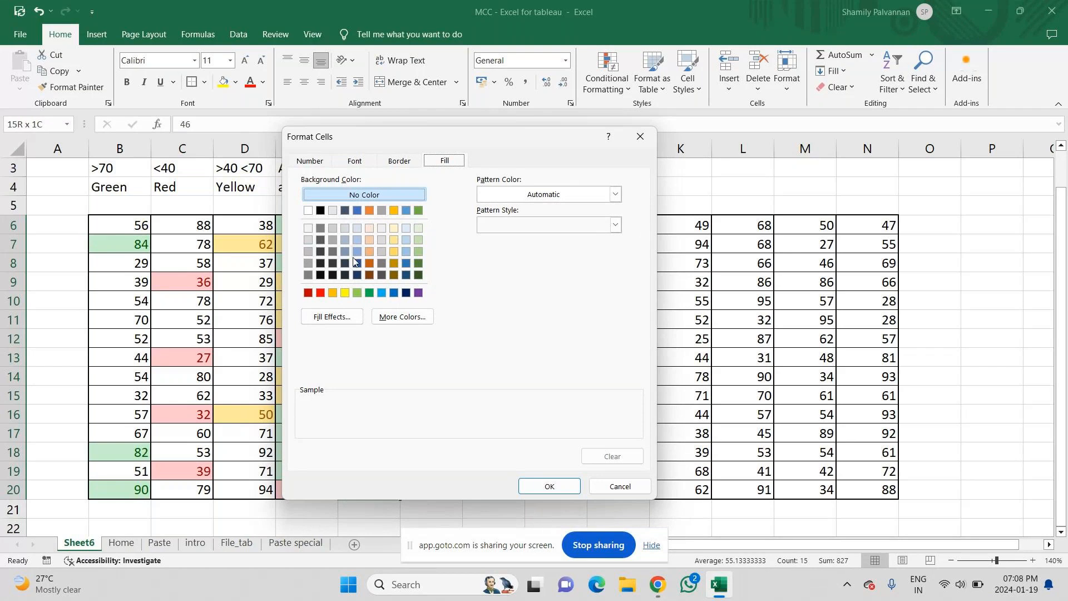
pyautogui.click(403, 320)
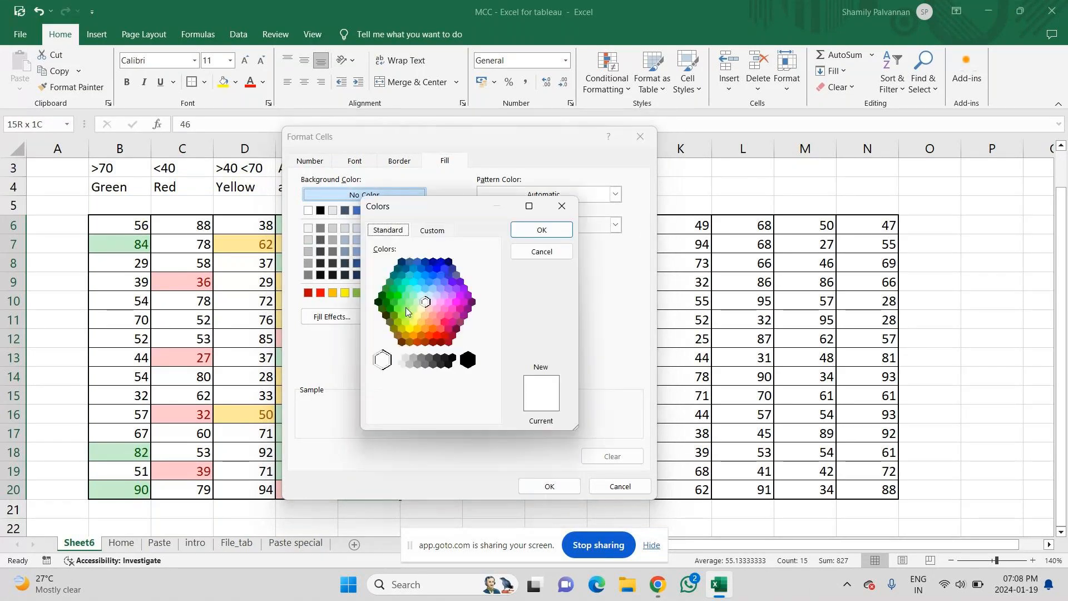
pyautogui.click(430, 231)
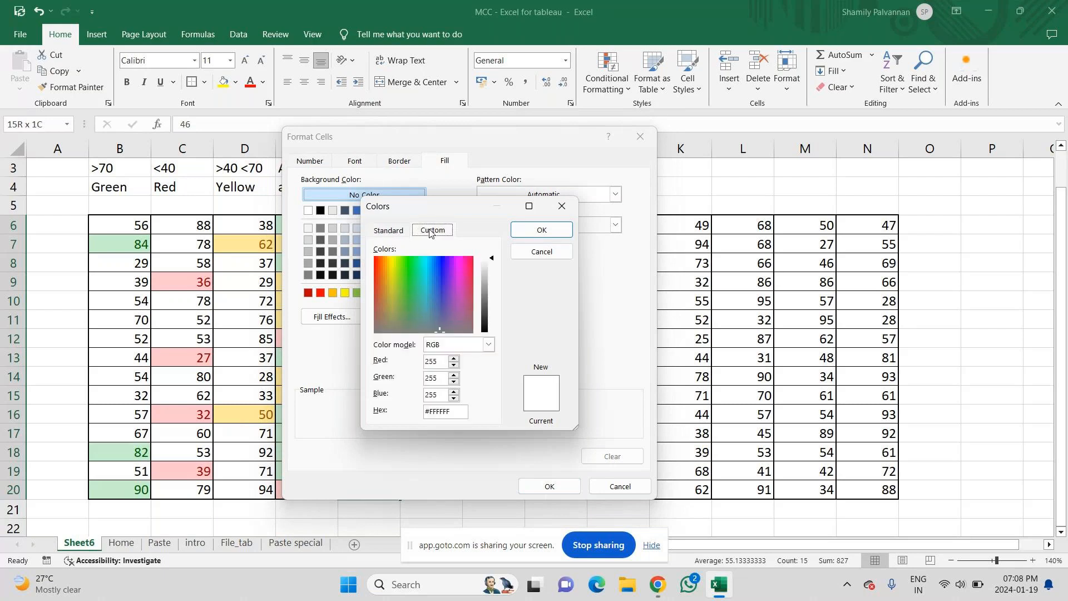
pyautogui.click(387, 231)
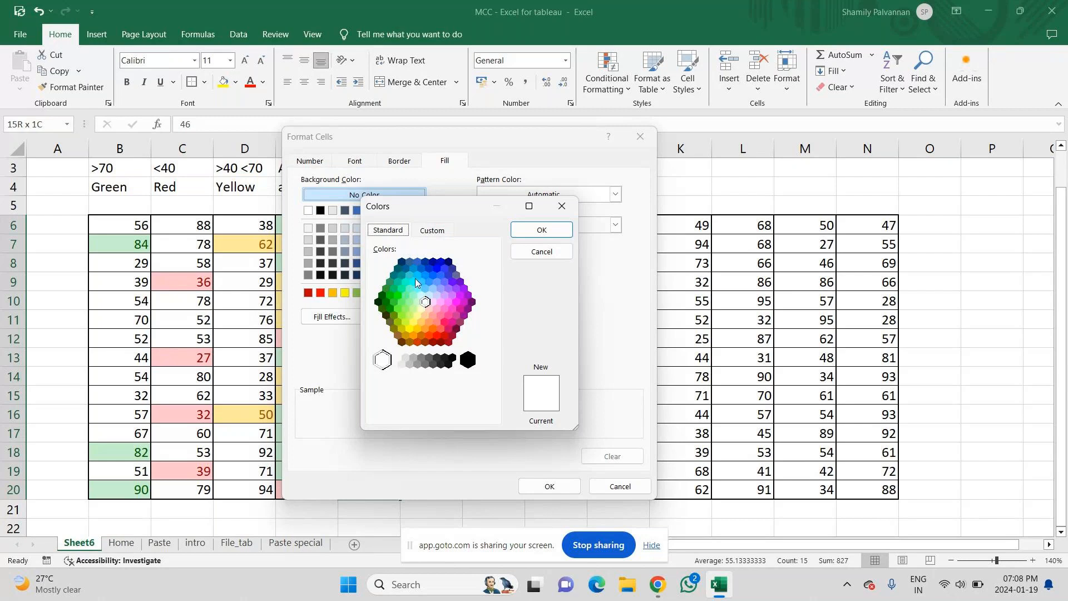
pyautogui.click(443, 293)
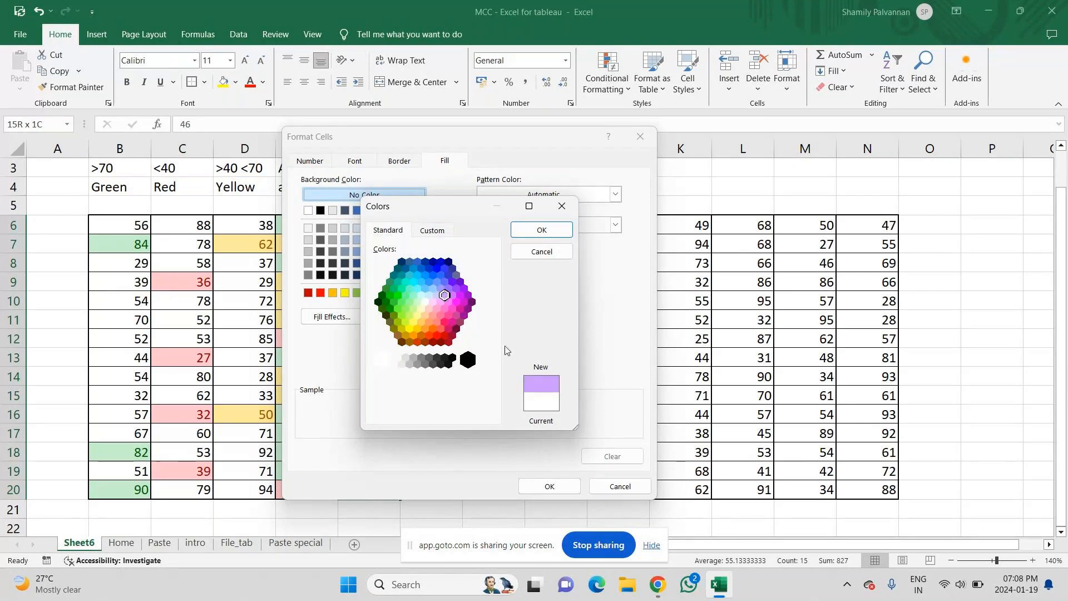
pyautogui.click(541, 229)
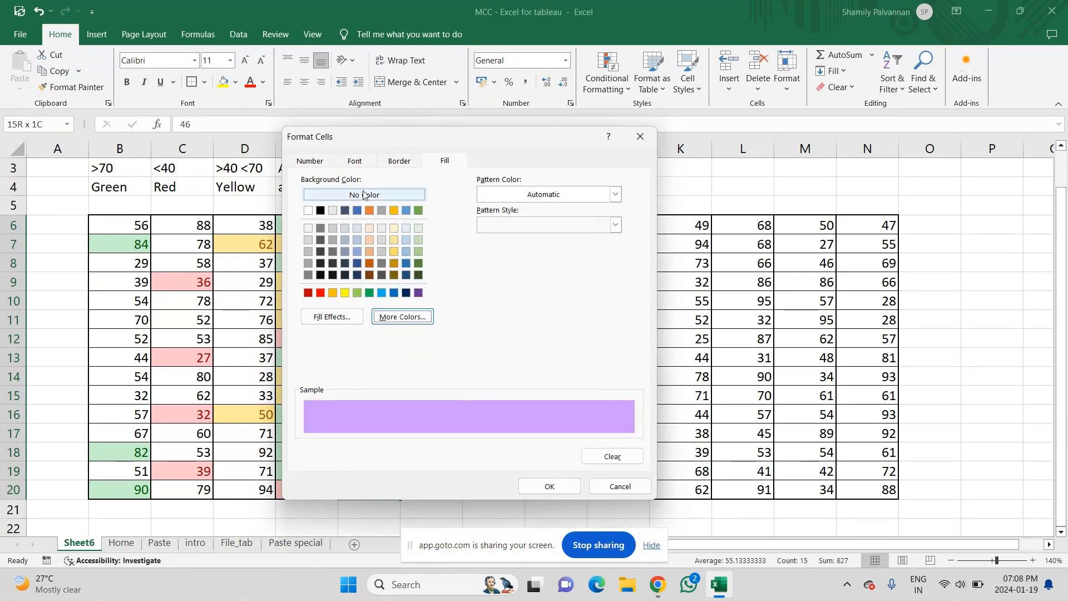
# - Add a bold green font to the custom format and apply the duplicate values rule to F6:F20
pyautogui.click(358, 160)
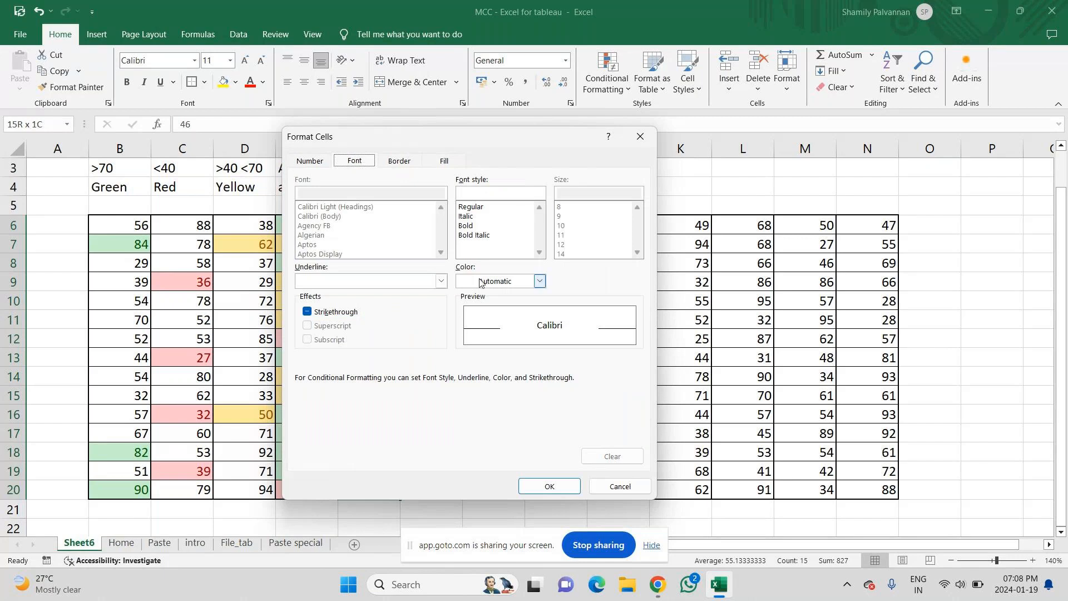
pyautogui.click(469, 228)
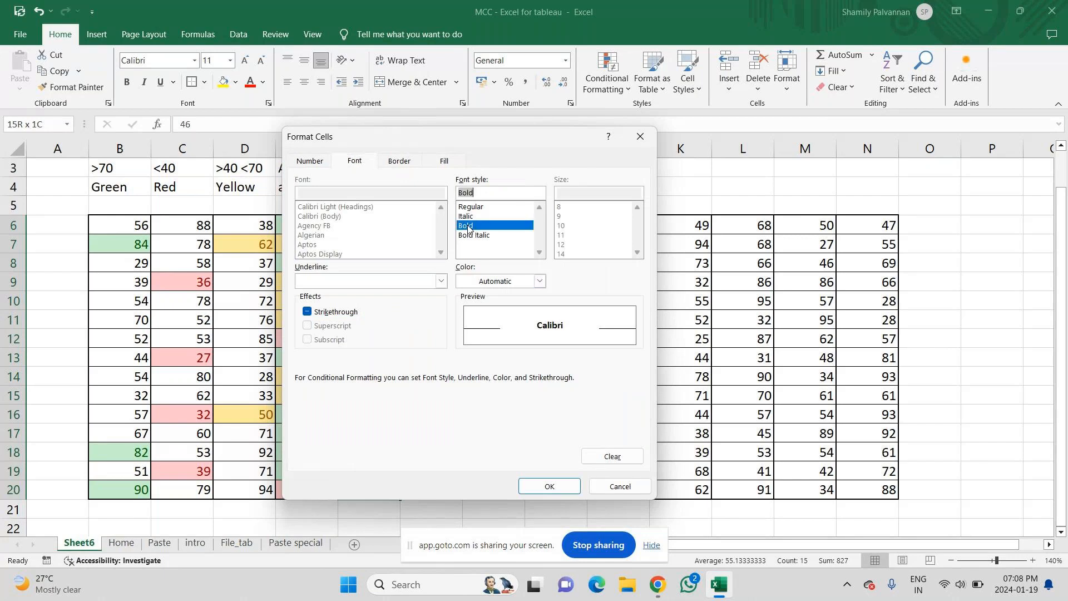
pyautogui.click(539, 282)
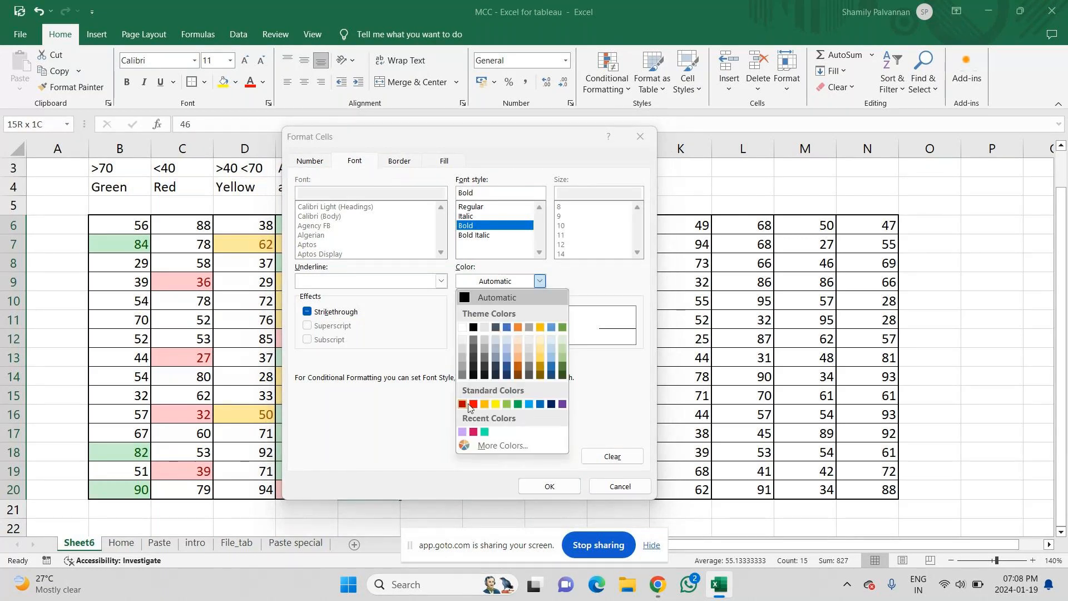
pyautogui.click(518, 404)
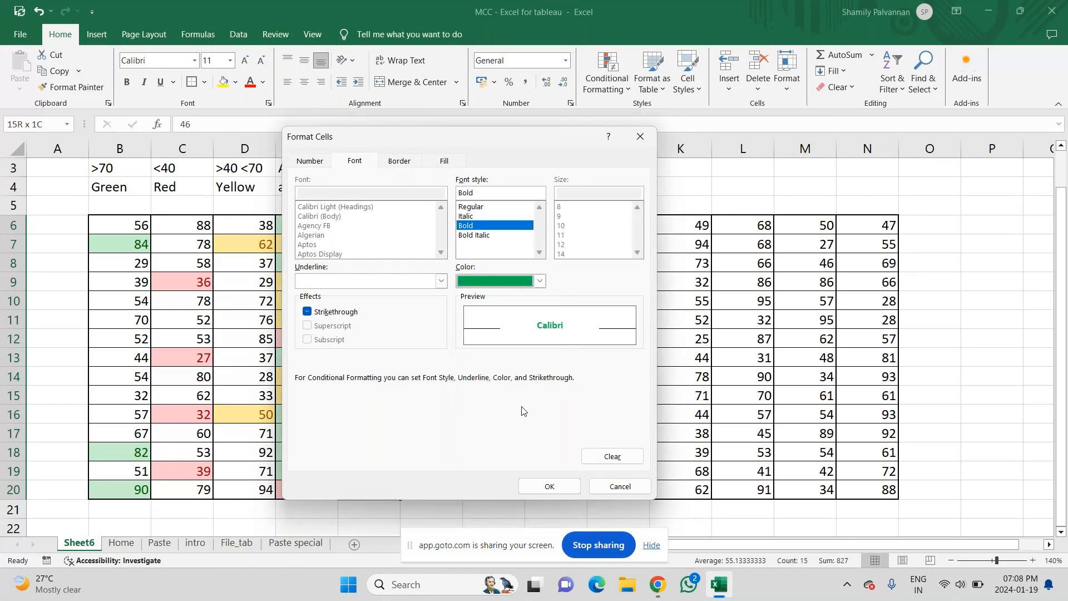
pyautogui.click(548, 487)
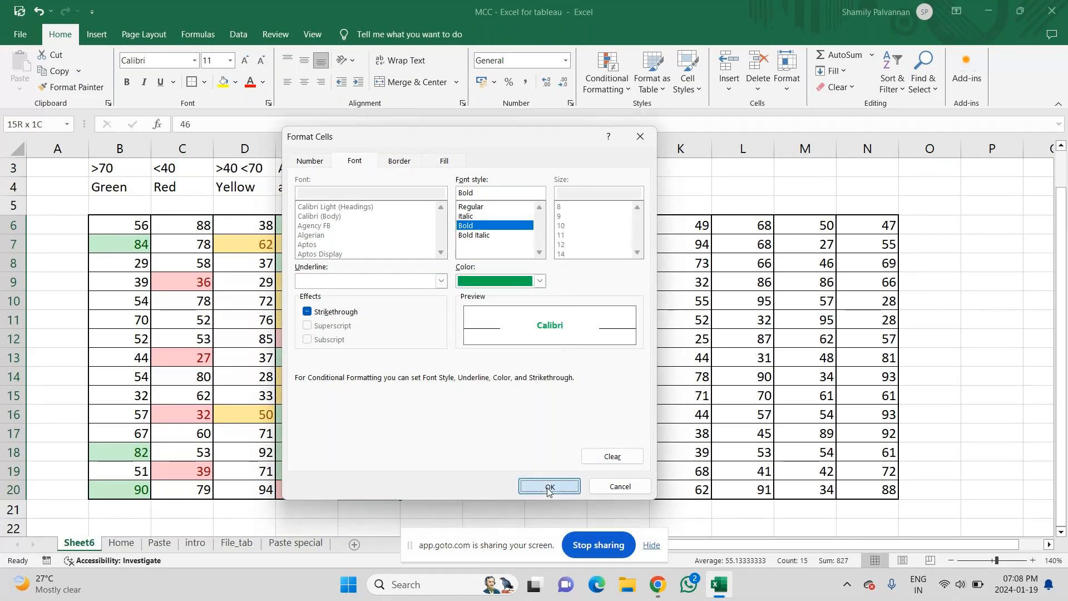
pyautogui.click(501, 354)
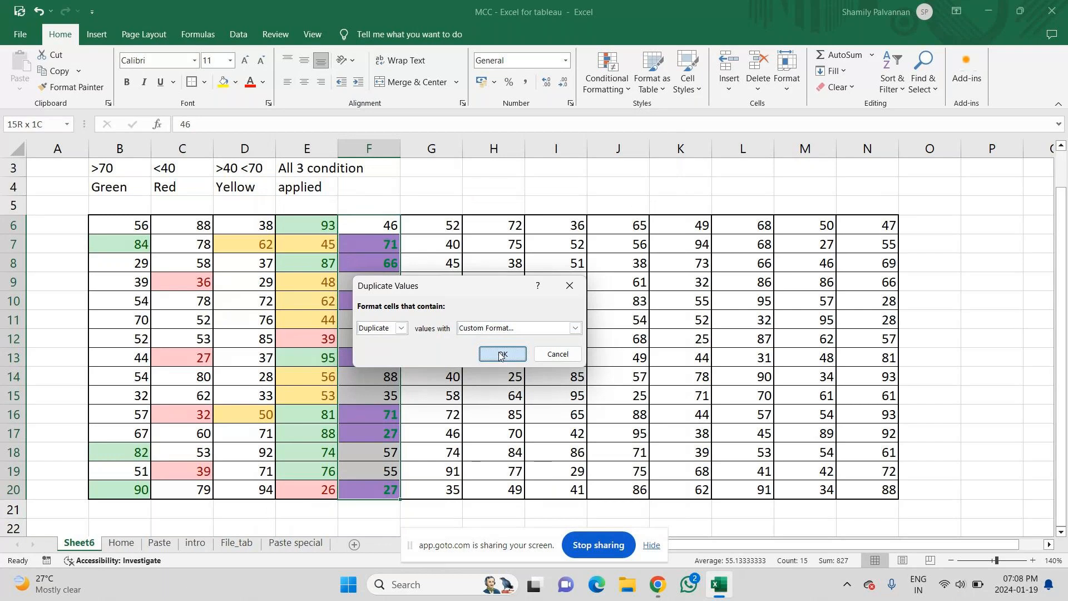
pyautogui.click(476, 453)
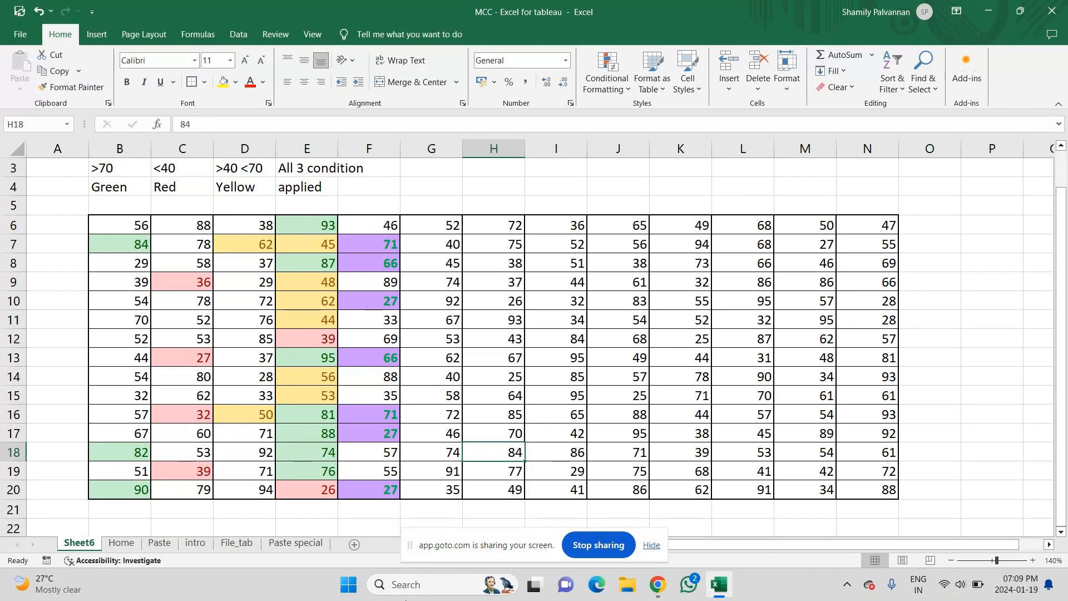
# - Label column F by entering "Duplicate" in F3 and "values" in F4
pyautogui.click(385, 170)
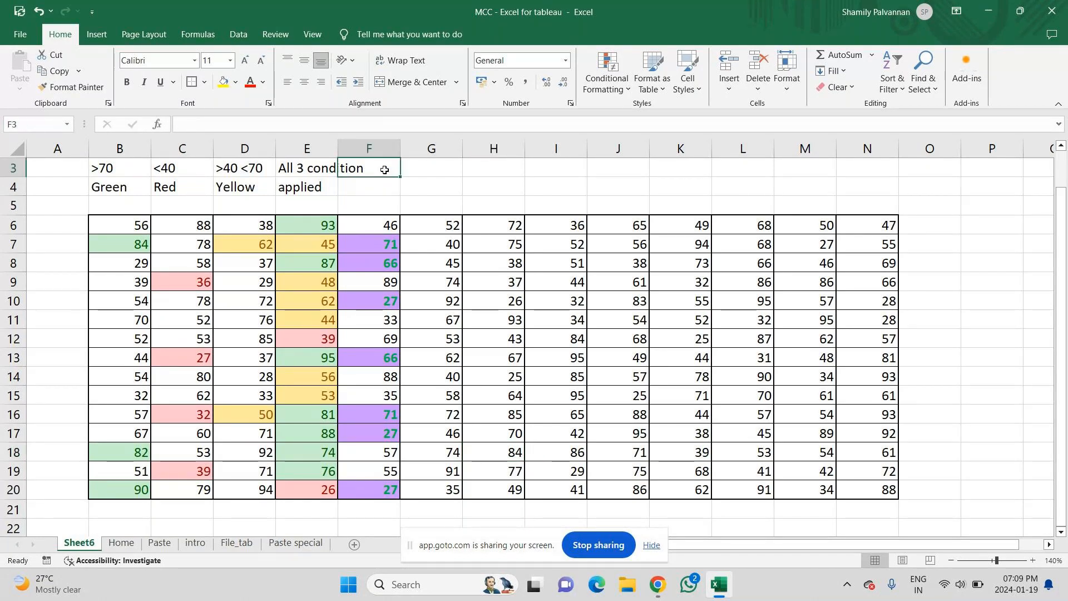
pyautogui.write('De')
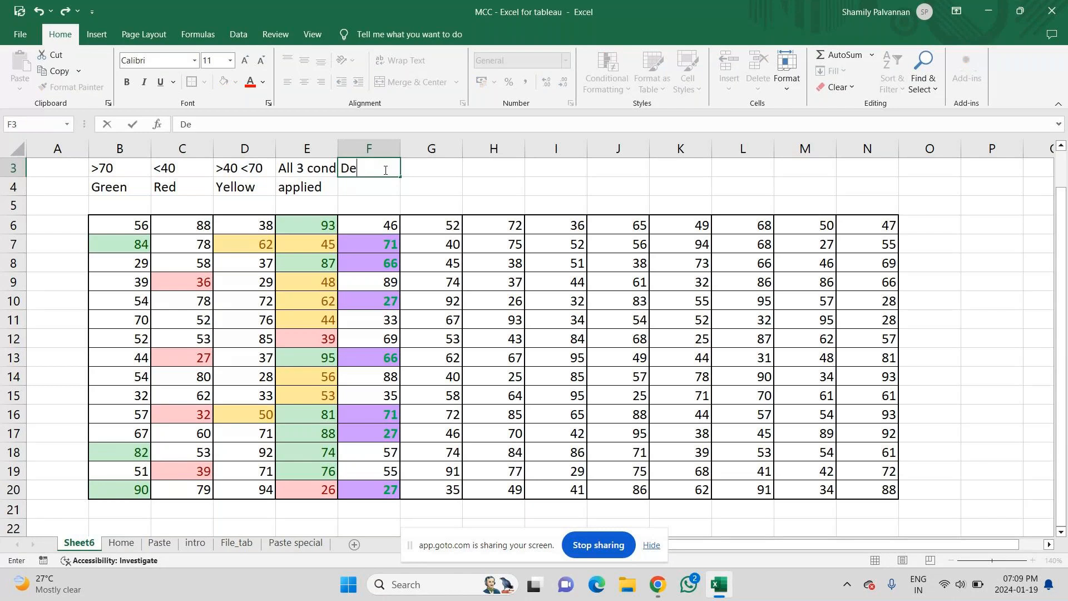
pyautogui.press('BackSpace')
pyautogui.write('uplicate')
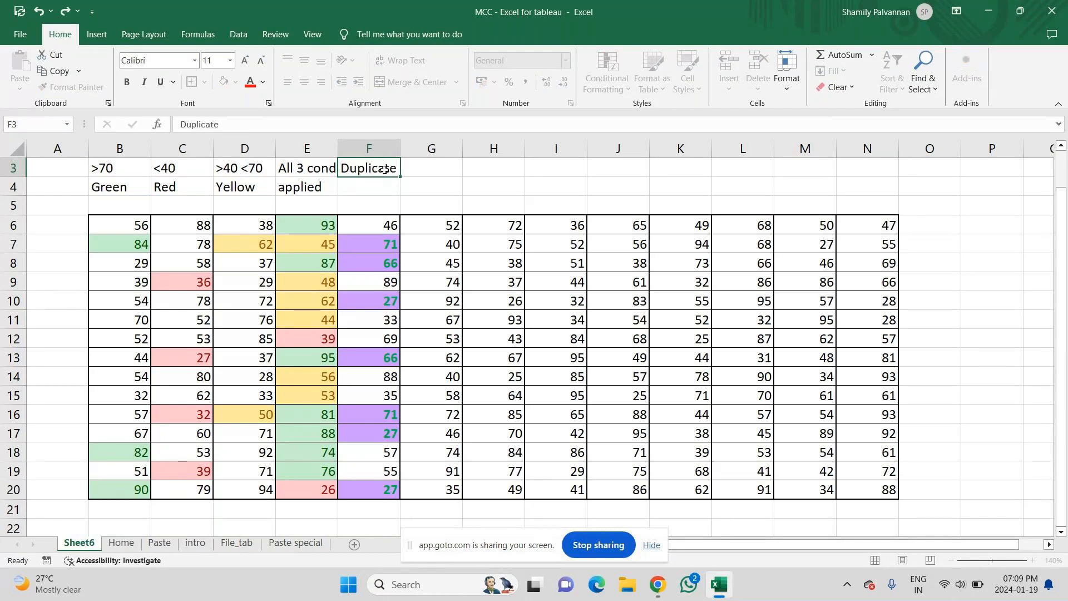
pyautogui.press('Return')
pyautogui.write('values')
pyautogui.press('Up')
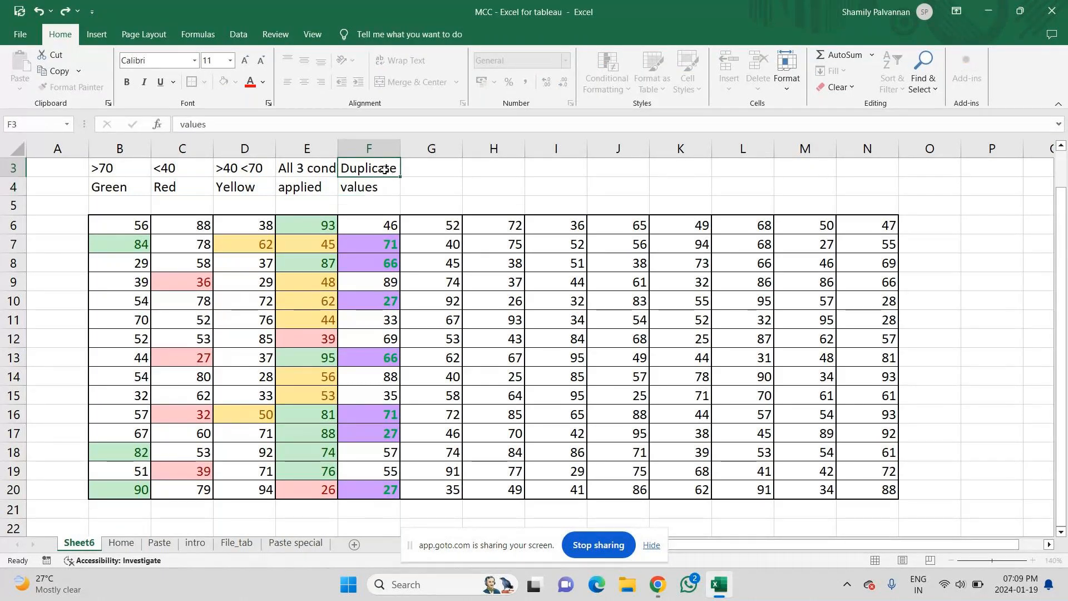
# - Label column G by entering "unique" in G3 and "values" in G4
pyautogui.press('Right')
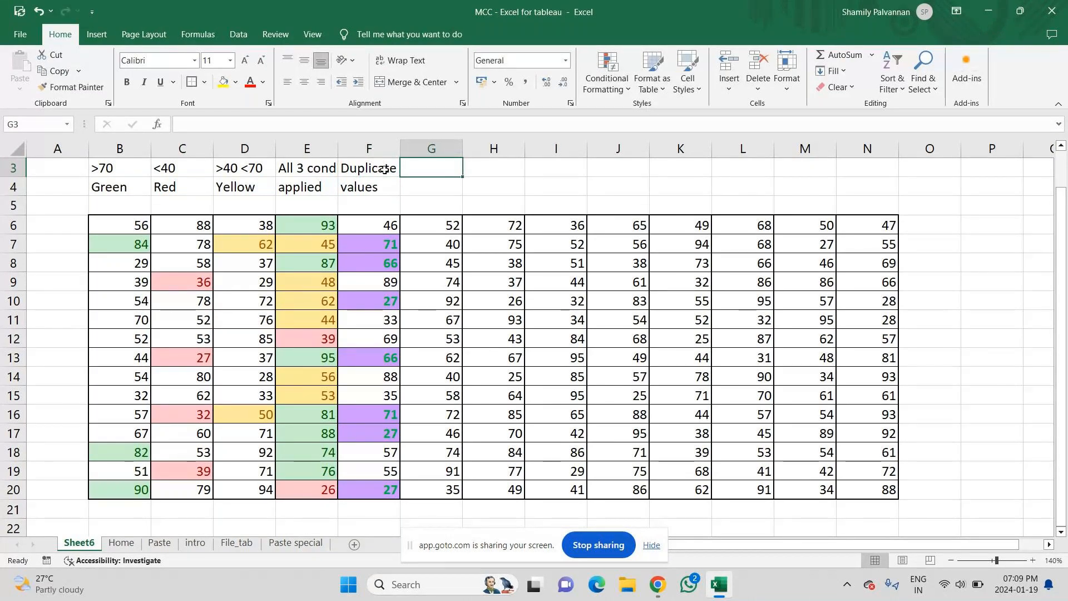
pyautogui.write('ui')
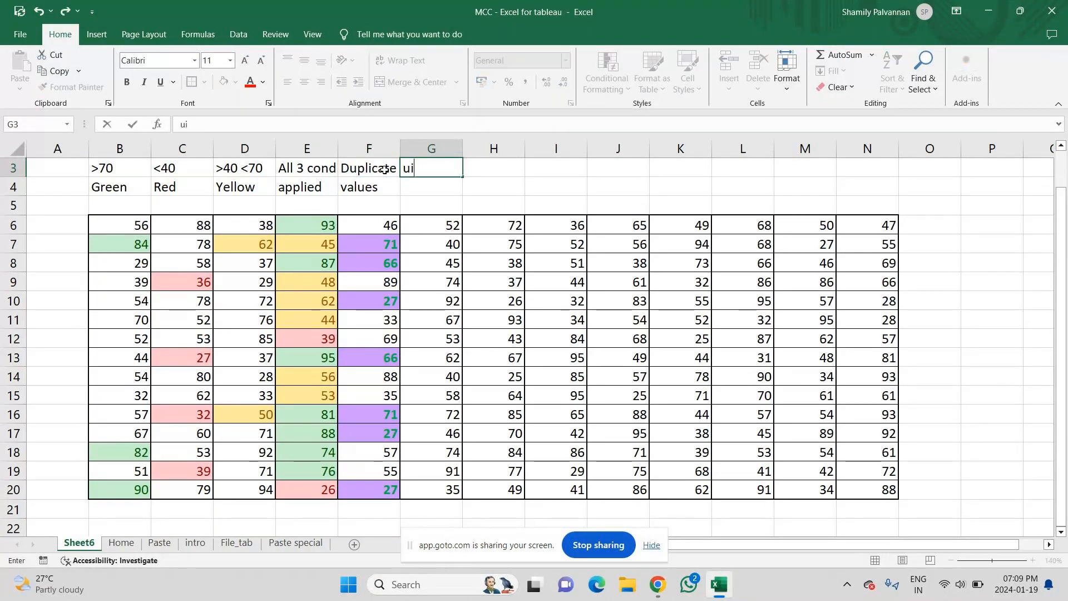
pyautogui.press('BackSpace')
pyautogui.write('nique')
pyautogui.press('Return')
pyautogui.write('valu')
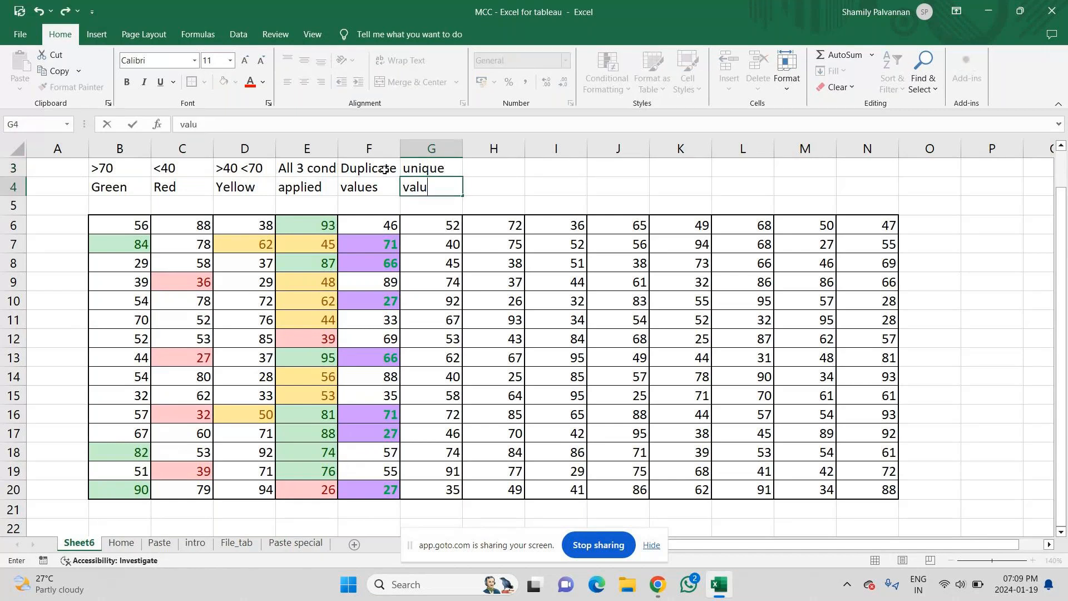
pyautogui.write('es')
pyautogui.press('Return')
# - Start a Duplicate Values highlight rule for the cells G6:G20 and set it to format Unique values
pyautogui.press('Down')
pyautogui.hotkey('shift', 'Down')
pyautogui.hotkey('shift', 'Down')
pyautogui.hotkey('shift', 'Down')
pyautogui.hotkey('shift', 'Down')
pyautogui.hotkey('shift', 'Down')
pyautogui.hotkey('shift', 'Down')
pyautogui.hotkey('shift', 'Down')
pyautogui.hotkey('shift', 'Down')
pyautogui.hotkey('shift', 'Down')
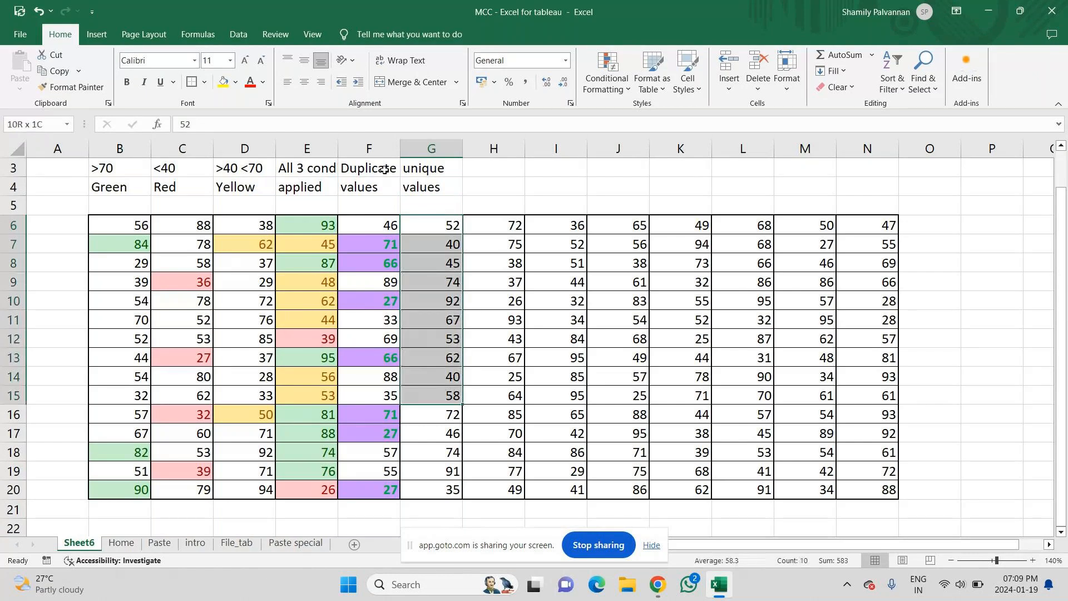
pyautogui.hotkey('shift', 'Down')
pyautogui.hotkey('shift', 'Down')
pyautogui.hotkey('shift', 'Down')
pyautogui.hotkey('shift', 'Down')
pyautogui.hotkey('shift', 'Down')
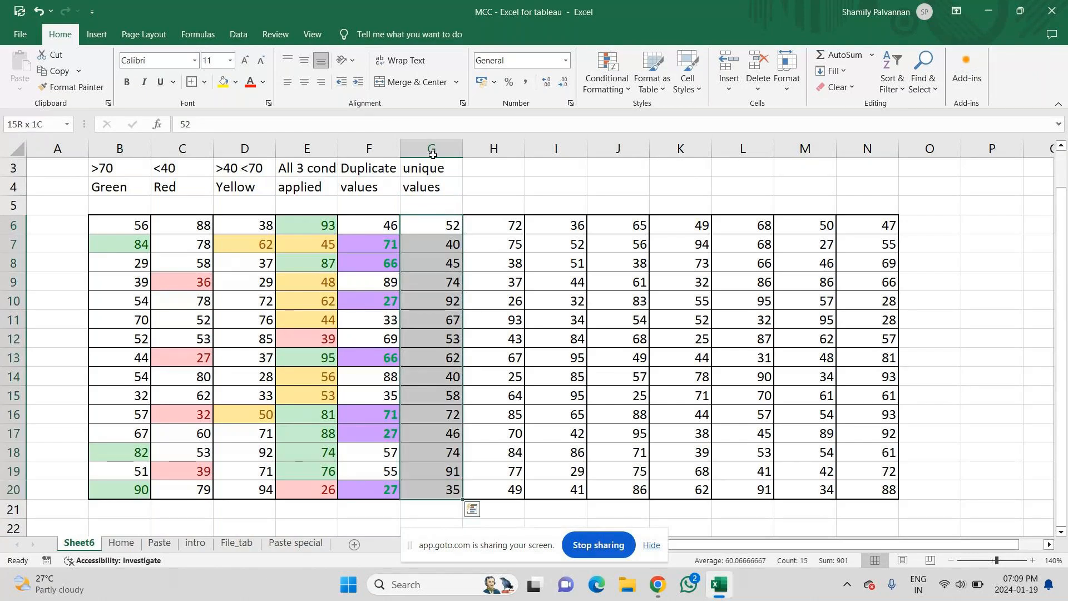
pyautogui.click(600, 89)
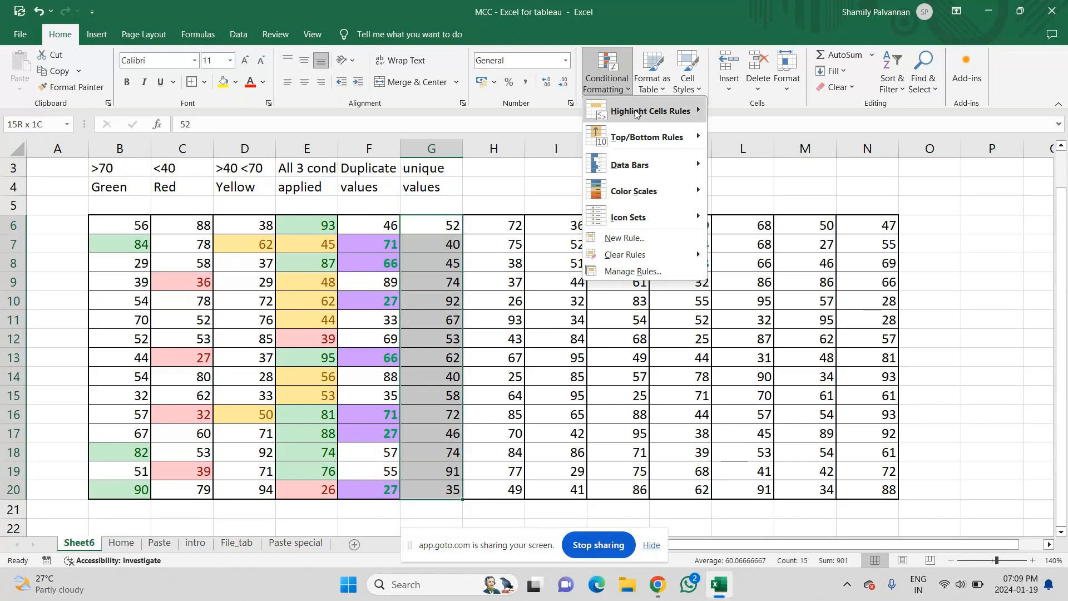
pyautogui.moveTo(684, 110)
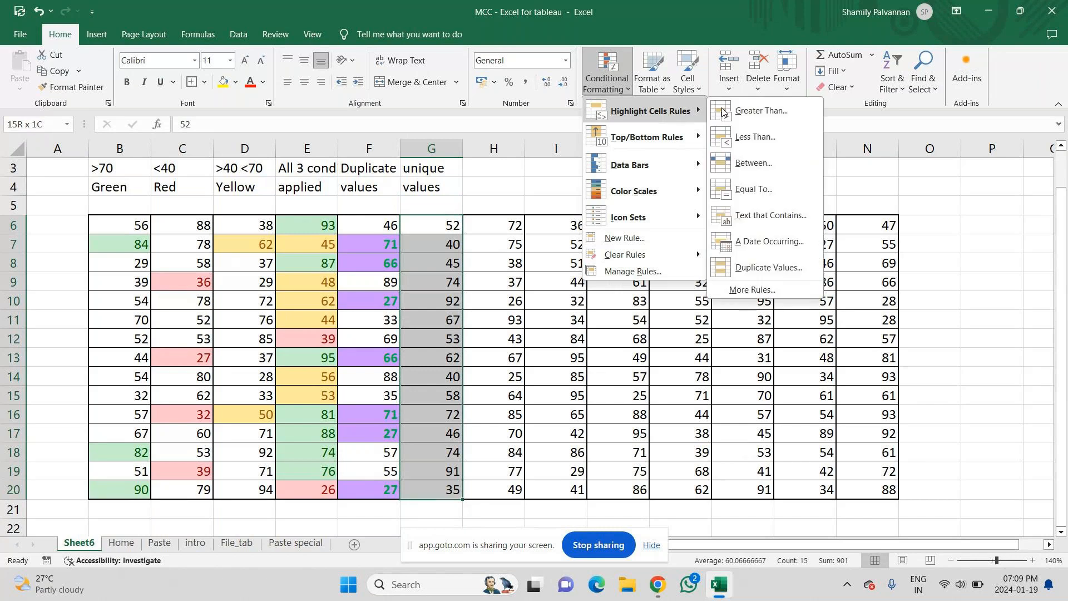
pyautogui.click(761, 271)
pyautogui.click(402, 327)
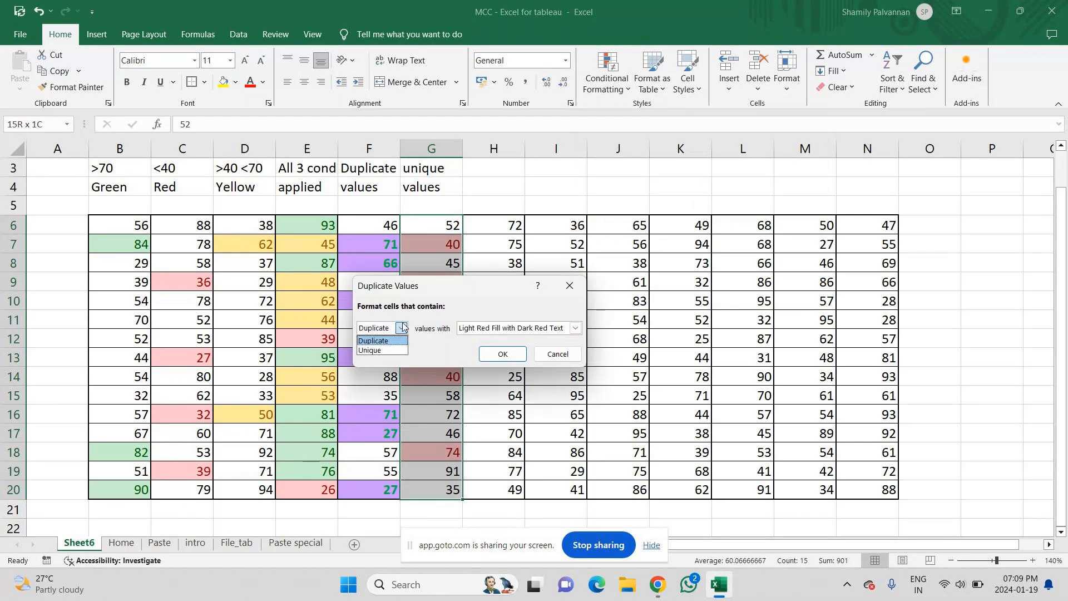
pyautogui.click(381, 351)
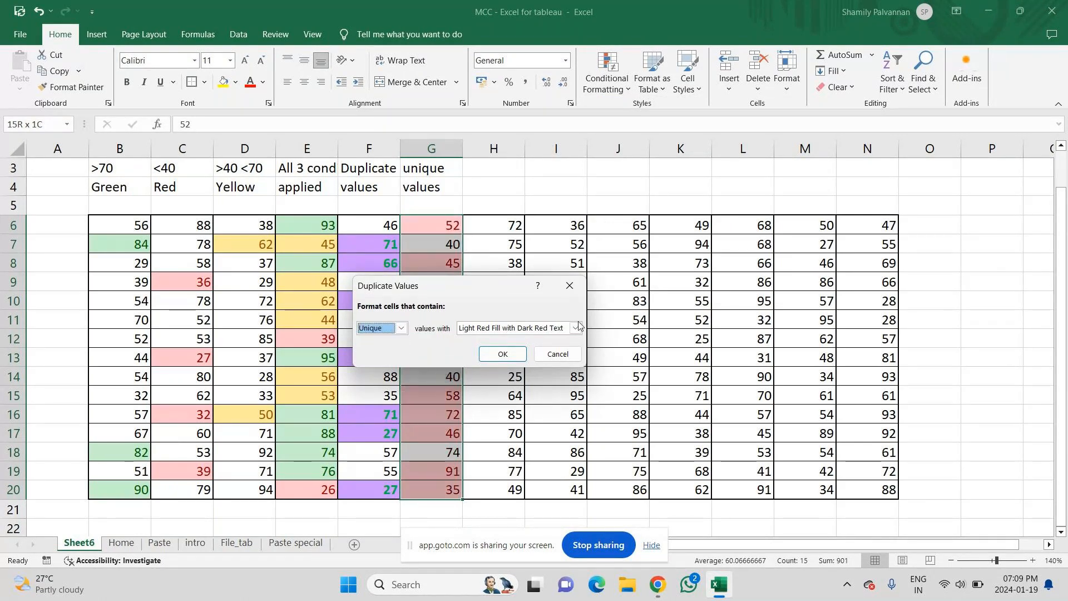
# - Give the unique values rule a custom format with a light blue fill and apply it to G6:G20
pyautogui.click(575, 328)
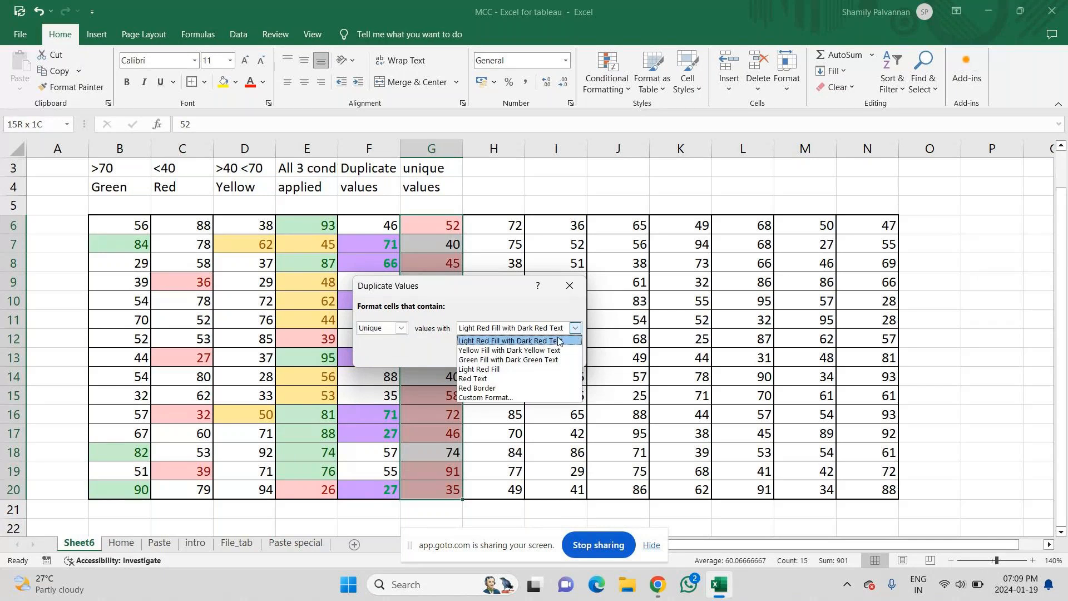
pyautogui.click(486, 398)
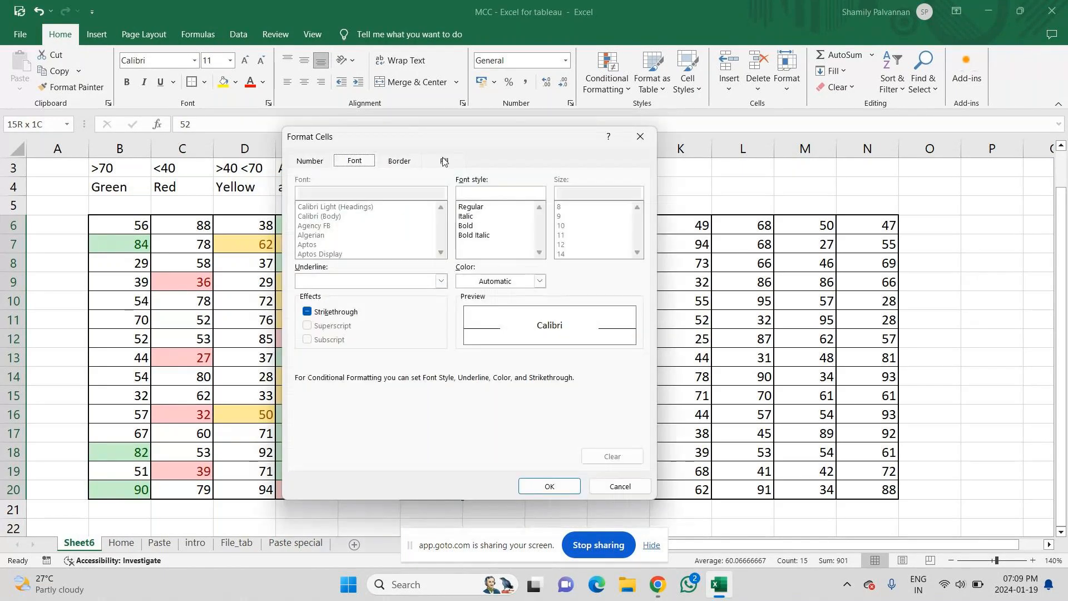
pyautogui.click(444, 161)
pyautogui.click(398, 313)
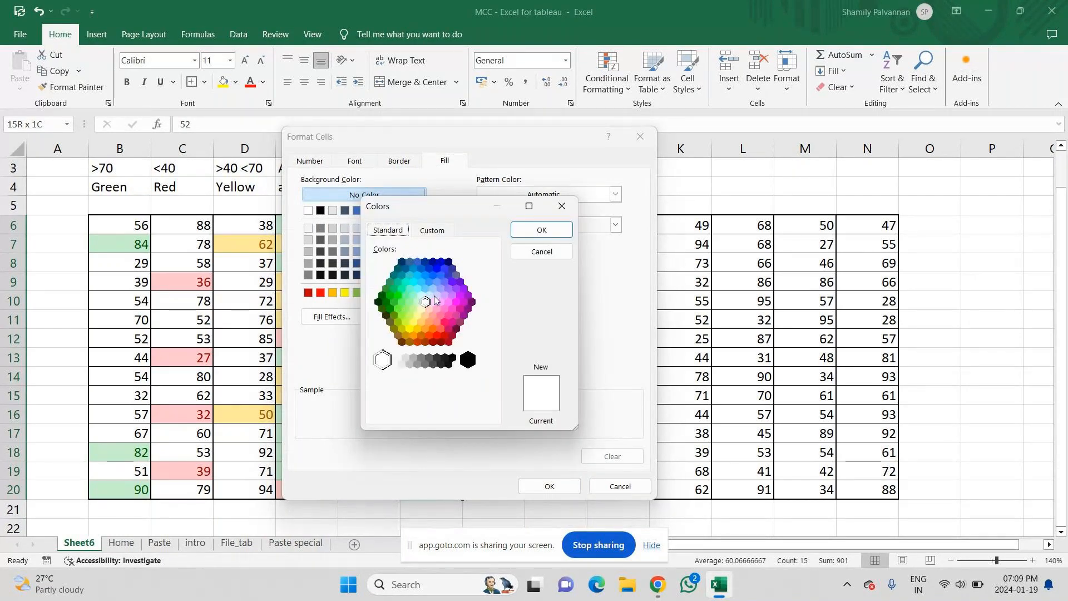
pyautogui.click(433, 289)
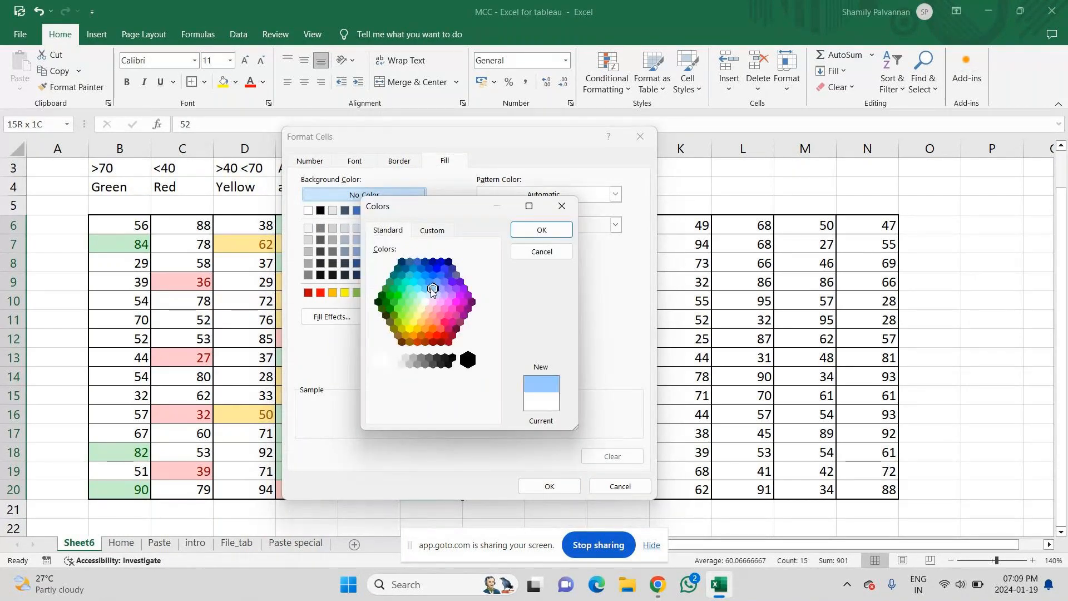
pyautogui.click(542, 232)
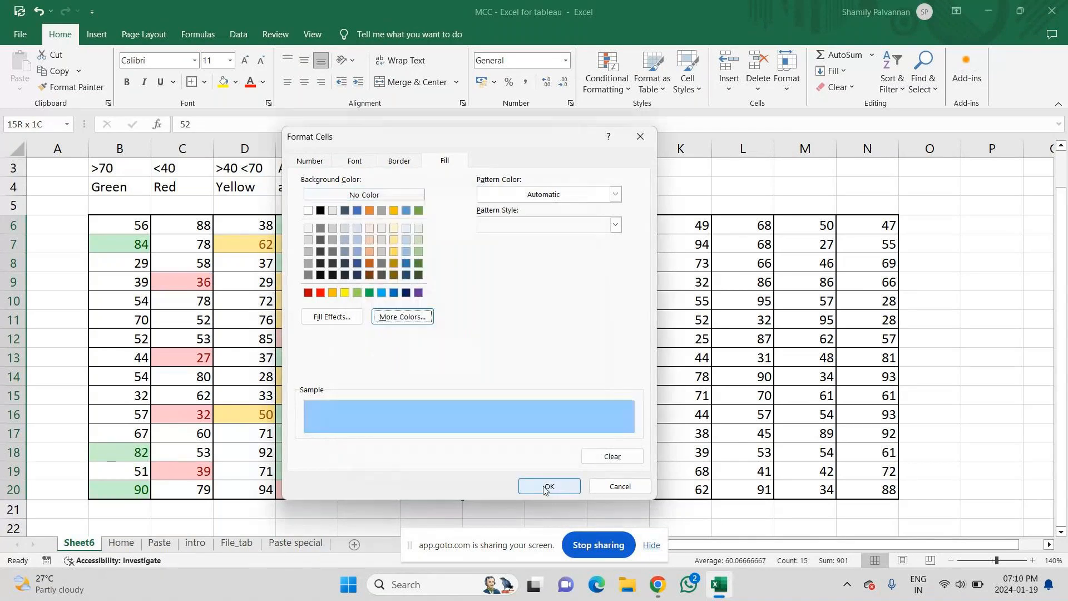
pyautogui.click(544, 488)
pyautogui.click(504, 356)
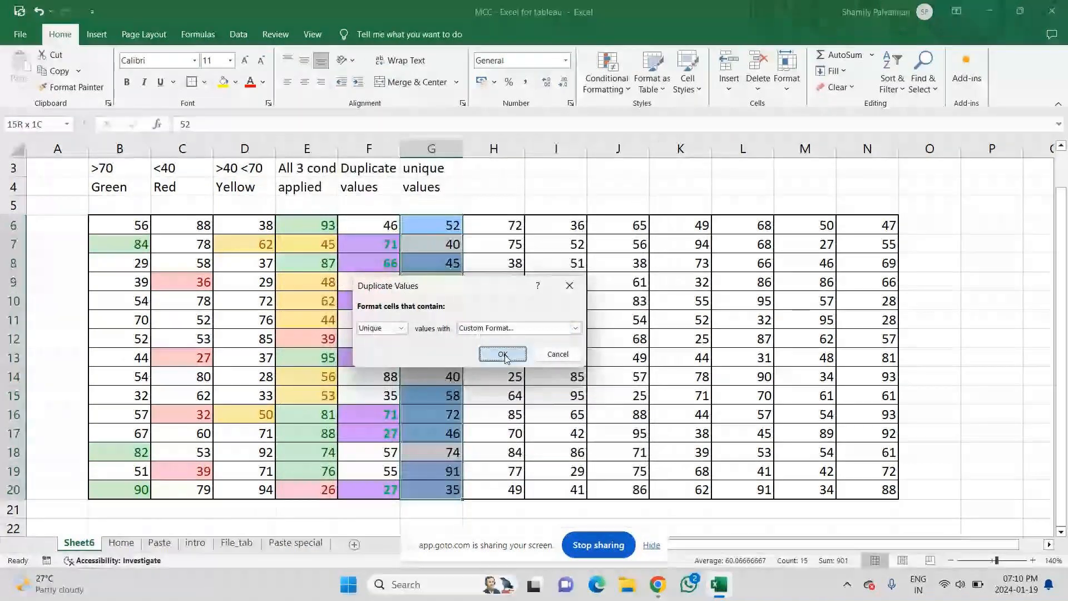
pyautogui.click(499, 432)
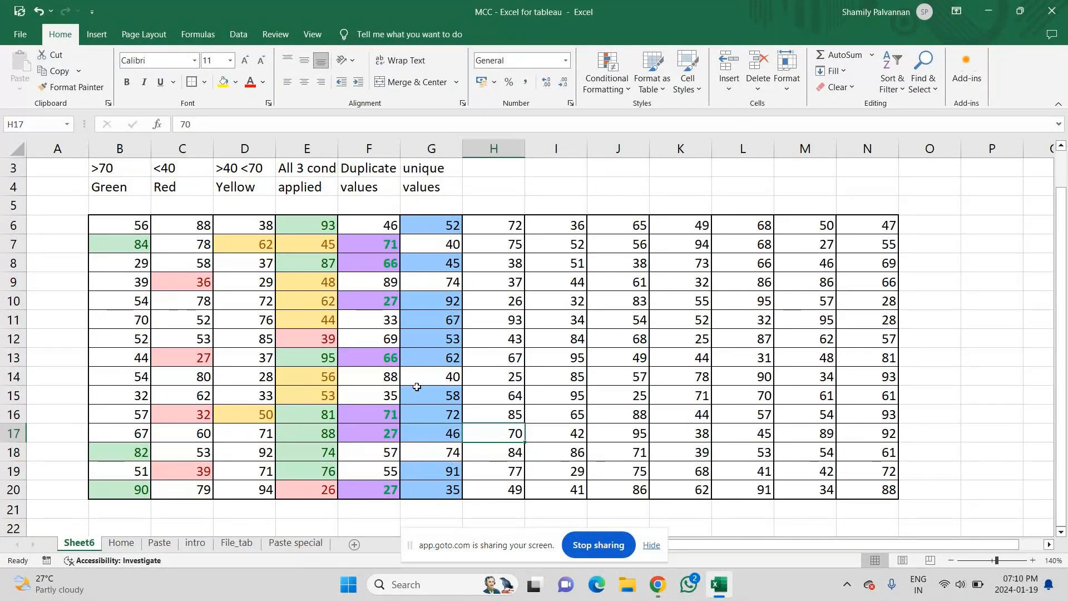
# - Edit the Duplicate Values rule on F6:F20 and change its fill to light orange from the standard colours
pyautogui.moveTo(376, 235); pyautogui.dragTo(357, 490)
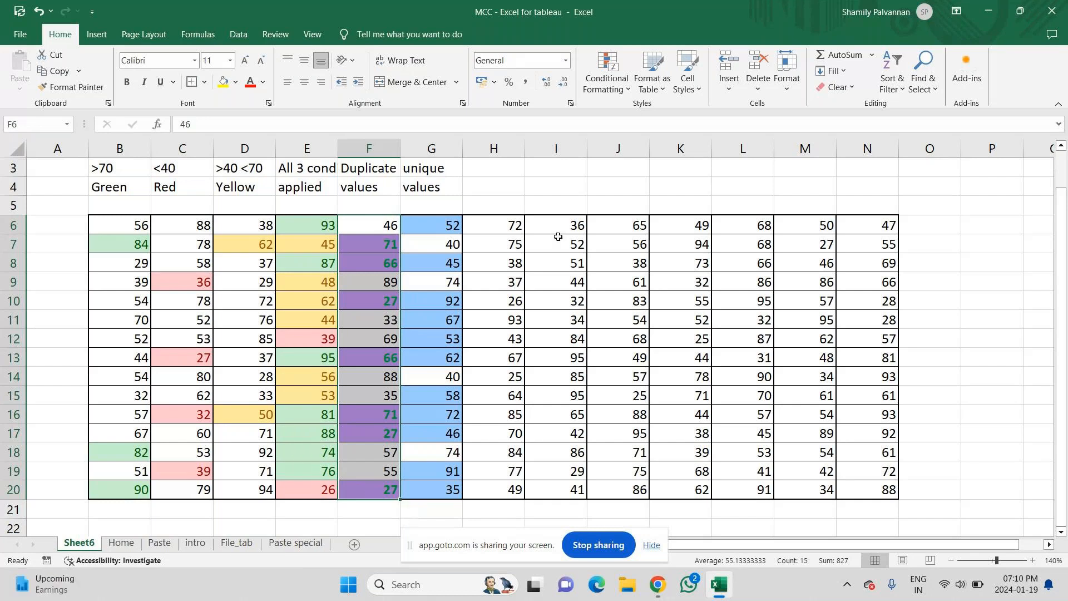
pyautogui.click(608, 83)
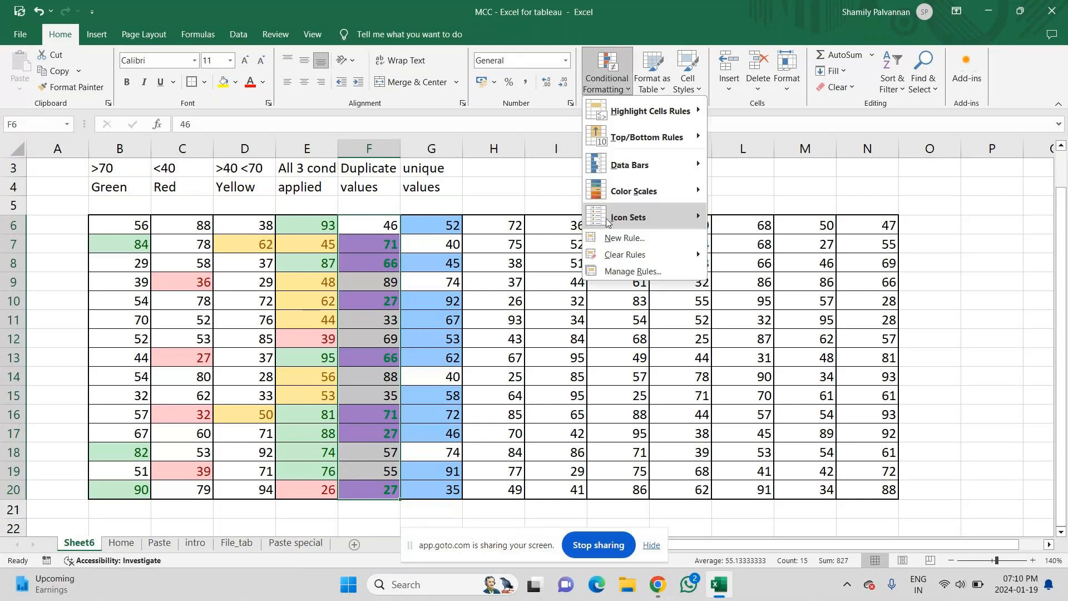
pyautogui.click(611, 273)
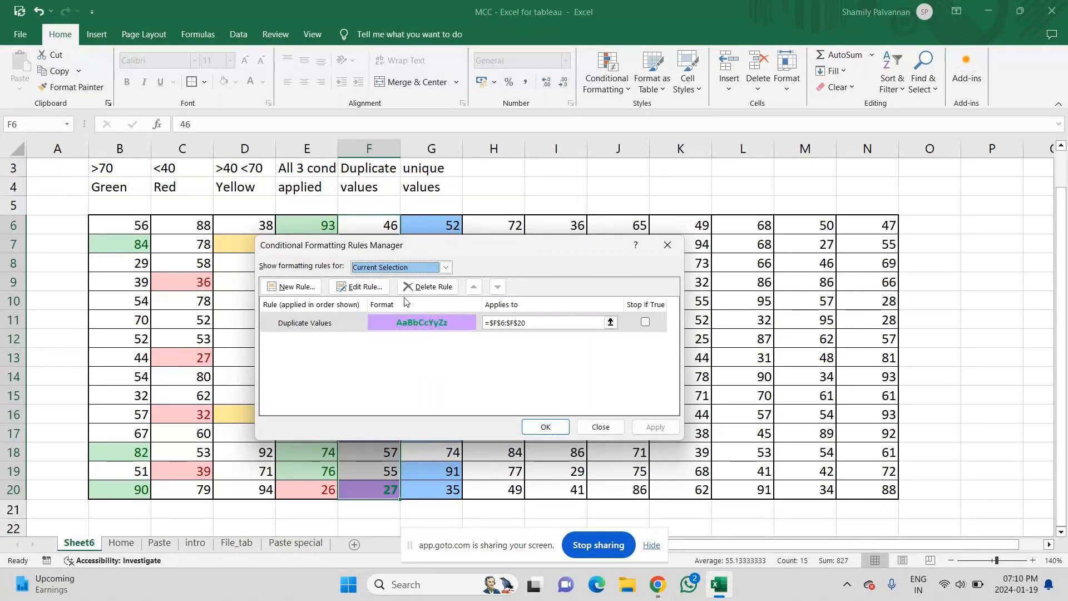
pyautogui.click(372, 287)
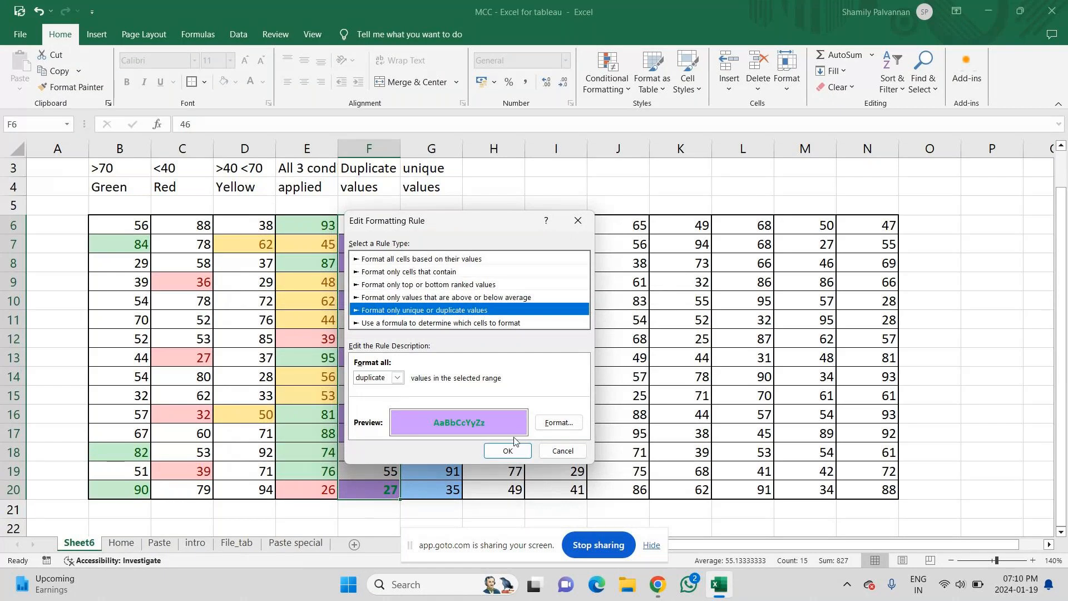
pyautogui.click(558, 422)
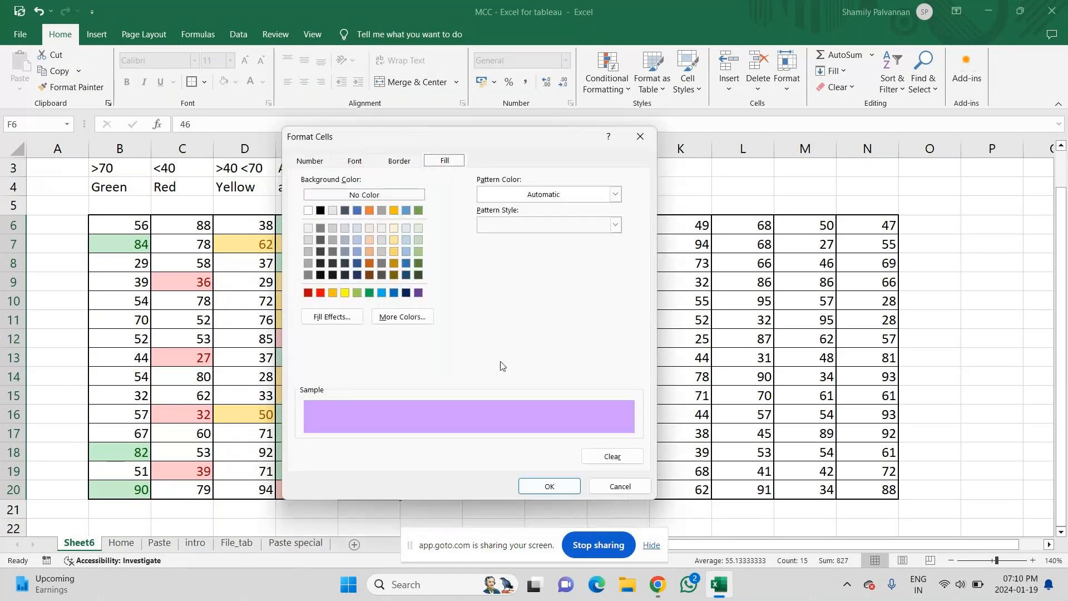
pyautogui.click(411, 318)
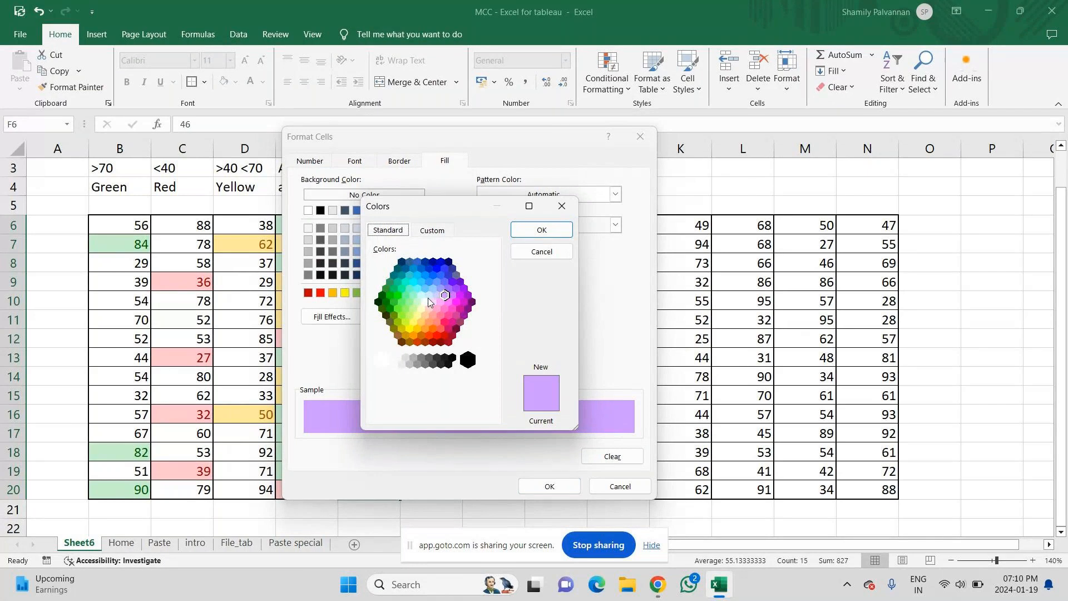
pyautogui.click(428, 296)
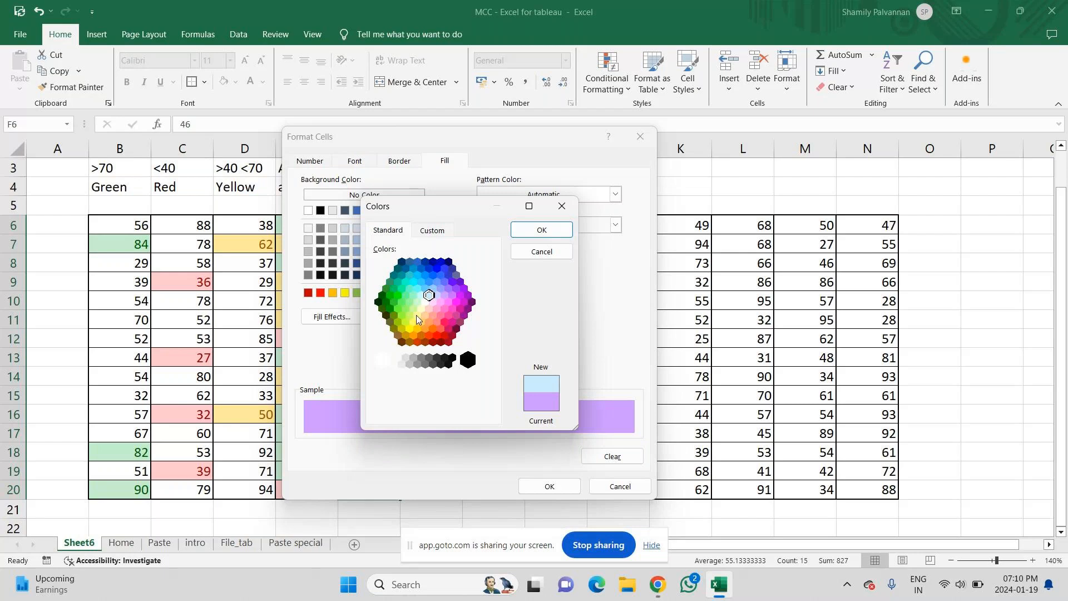
pyautogui.click(416, 314)
pyautogui.click(422, 322)
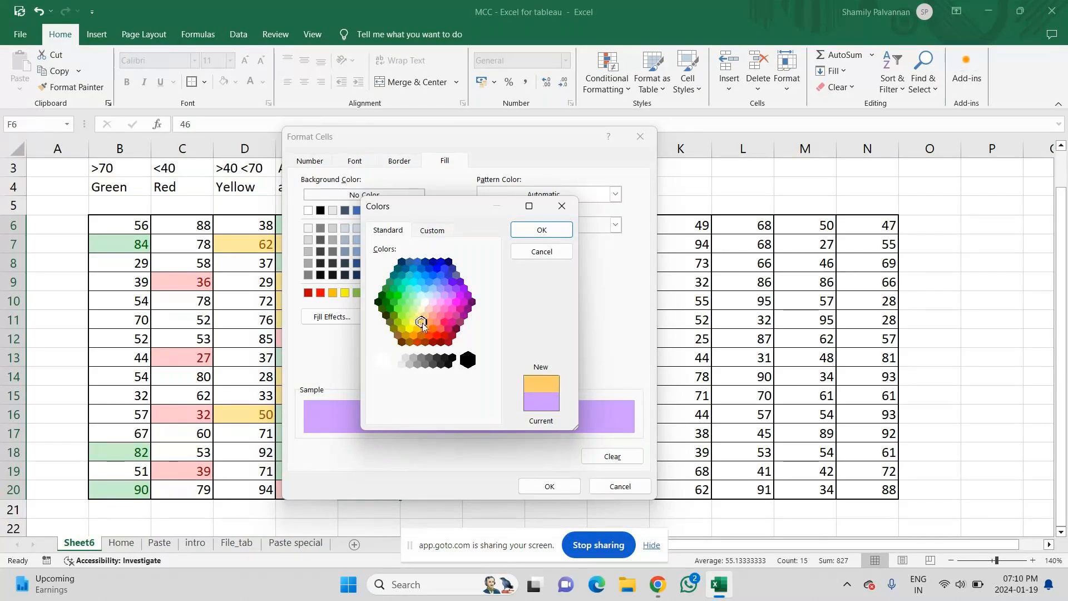
pyautogui.click(541, 230)
# - Set the duplicate rule's font colour to dark green from the standard colours and apply the edited rule to F6:F20
pyautogui.click(356, 161)
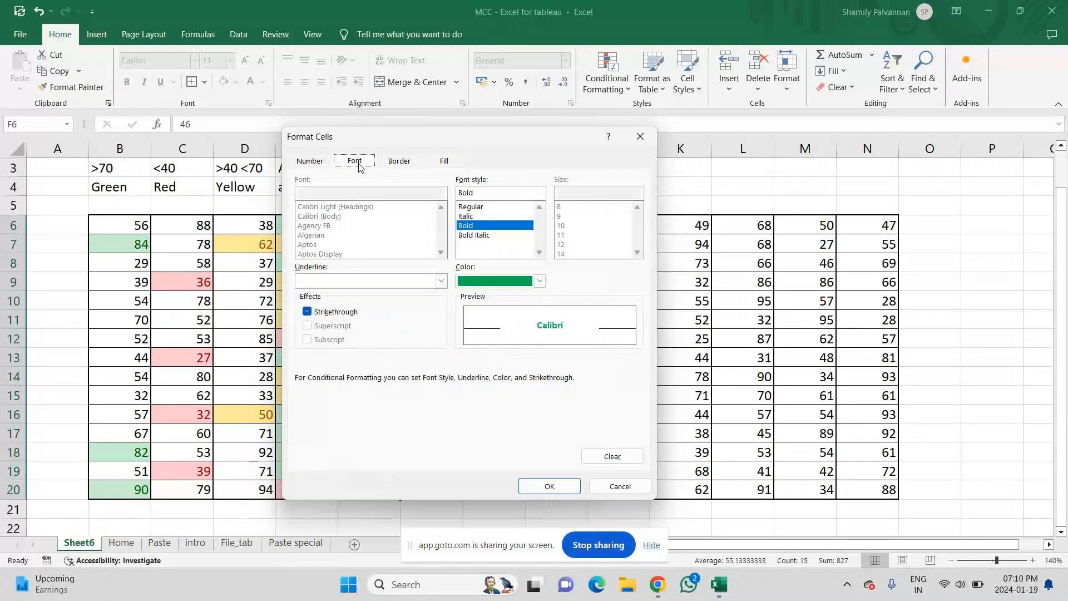
pyautogui.click(540, 281)
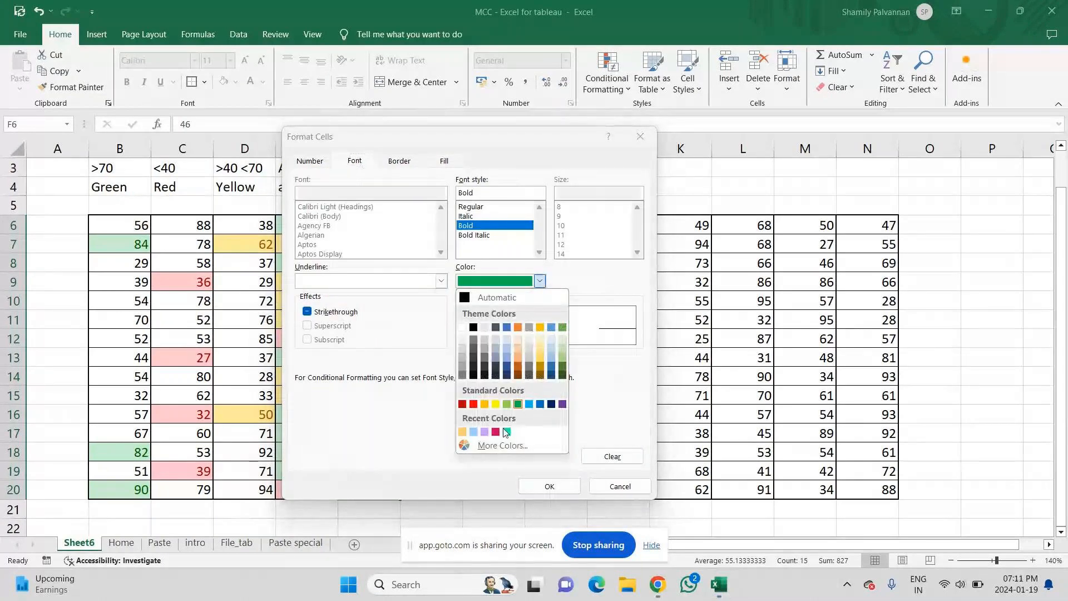
pyautogui.click(501, 445)
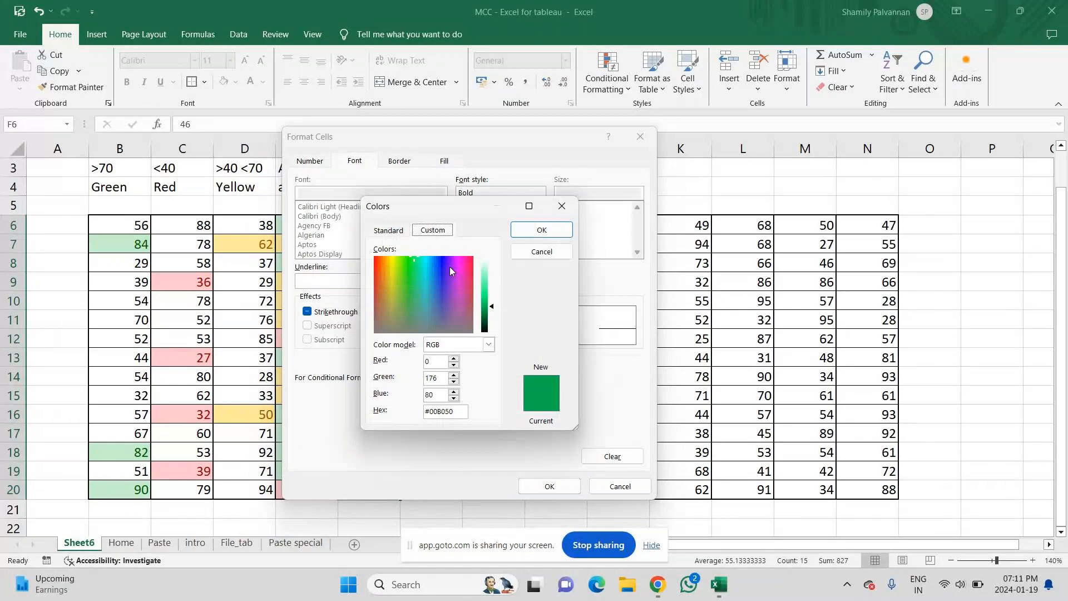
pyautogui.click(388, 230)
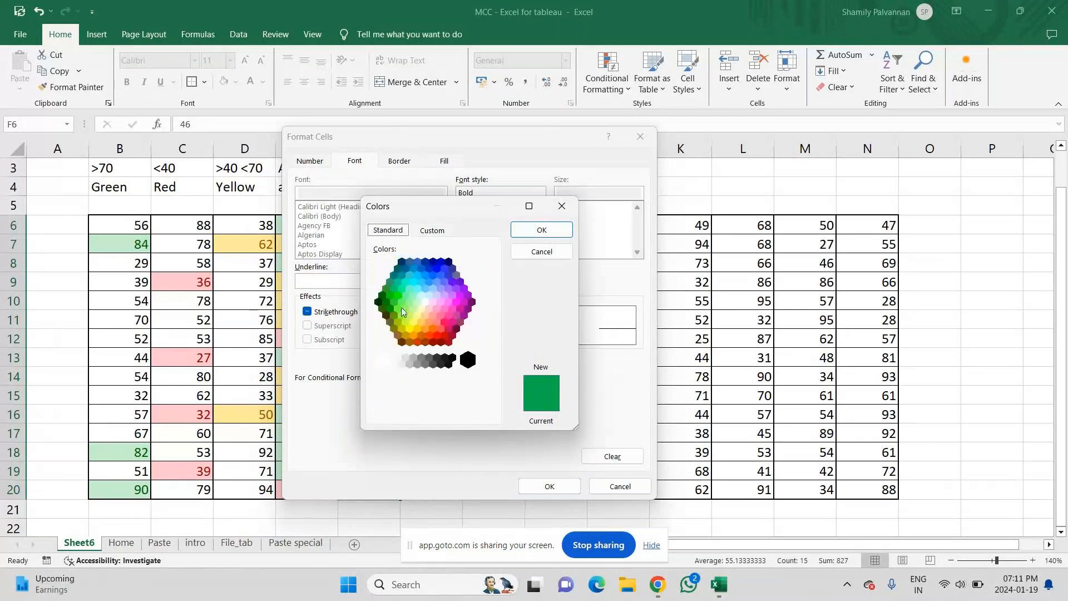
pyautogui.click(390, 309)
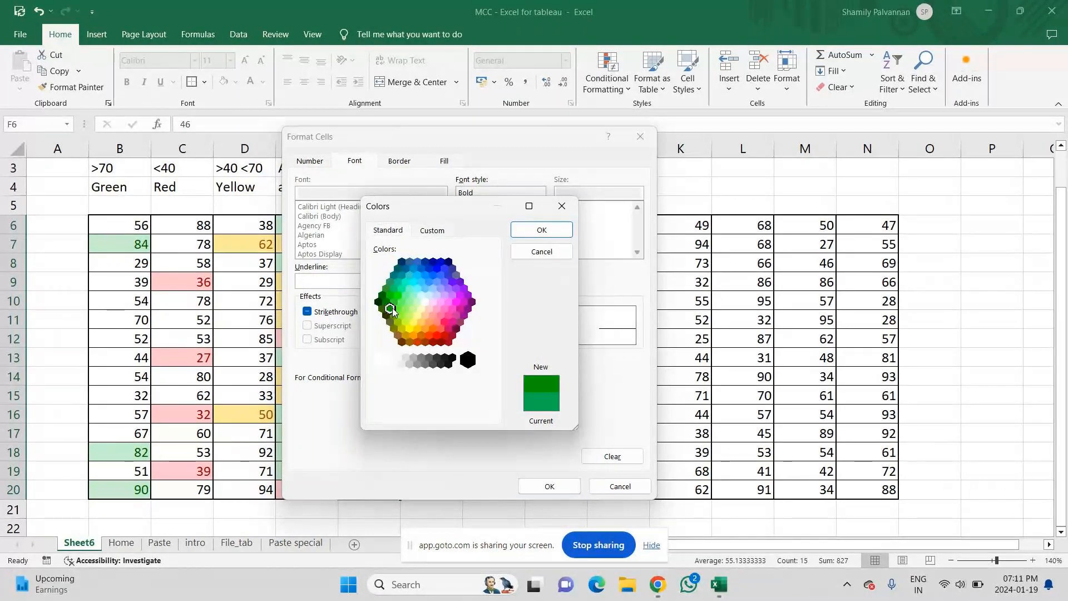
pyautogui.click(541, 229)
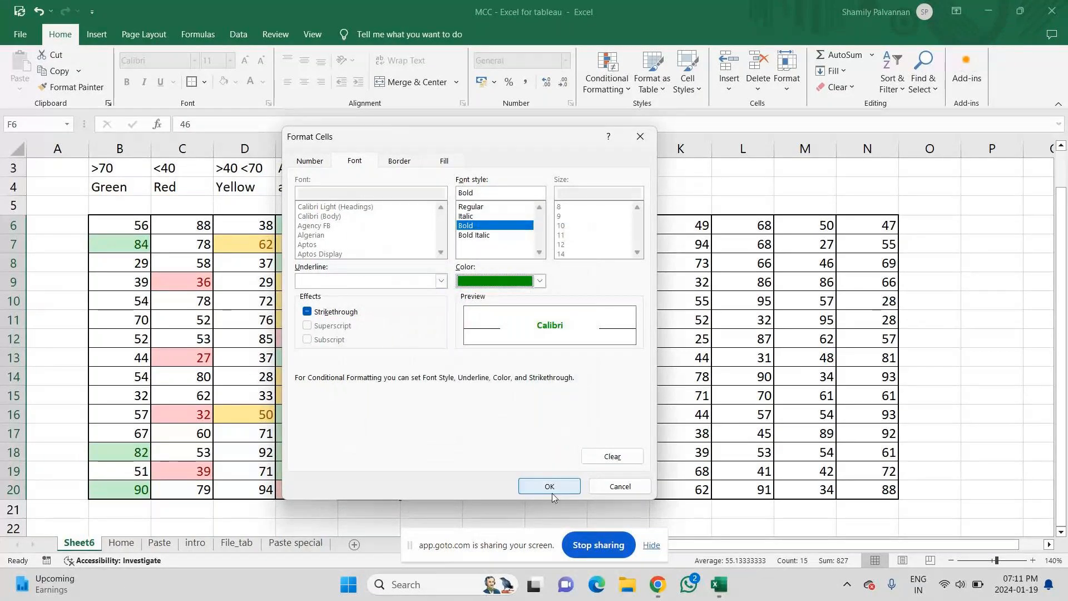
pyautogui.click(552, 489)
pyautogui.click(506, 451)
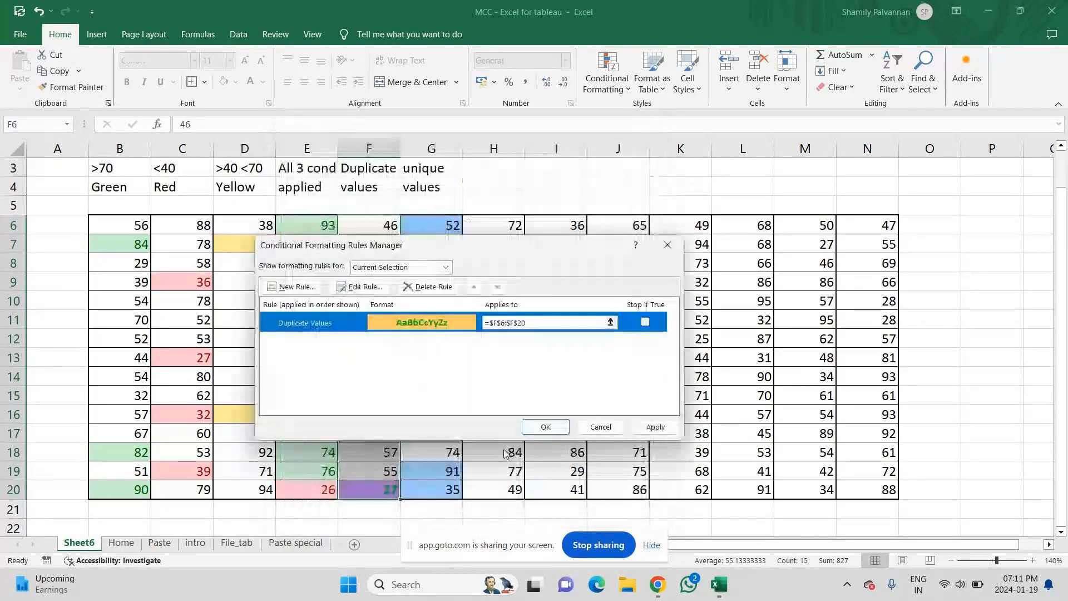
pyautogui.click(546, 427)
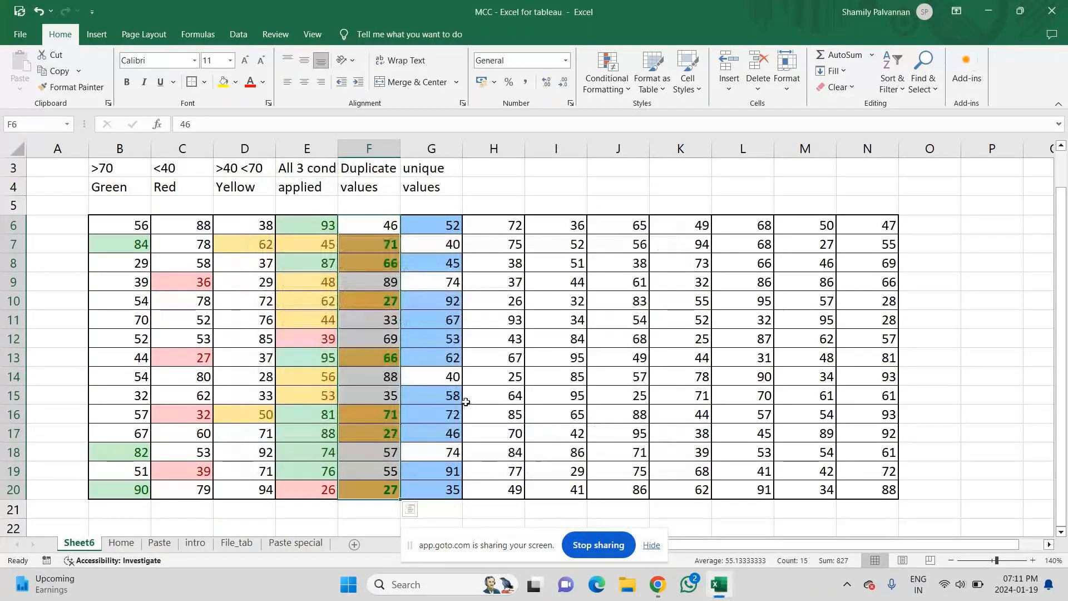
pyautogui.click(516, 397)
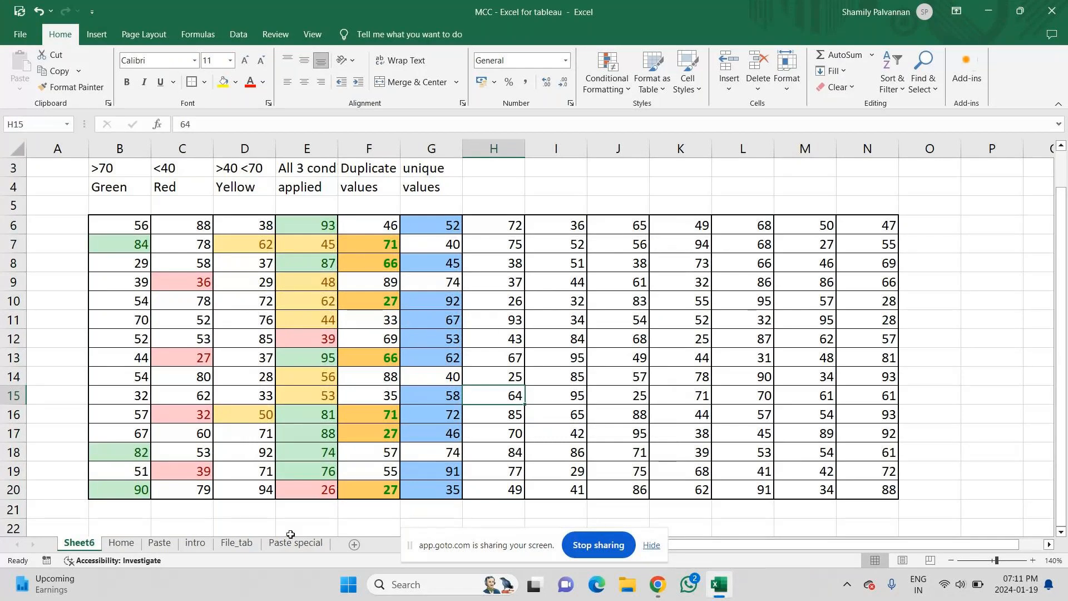
# - Enter the note "make changes in format applier" in F22, below the Duplicate values column
pyautogui.click(340, 528)
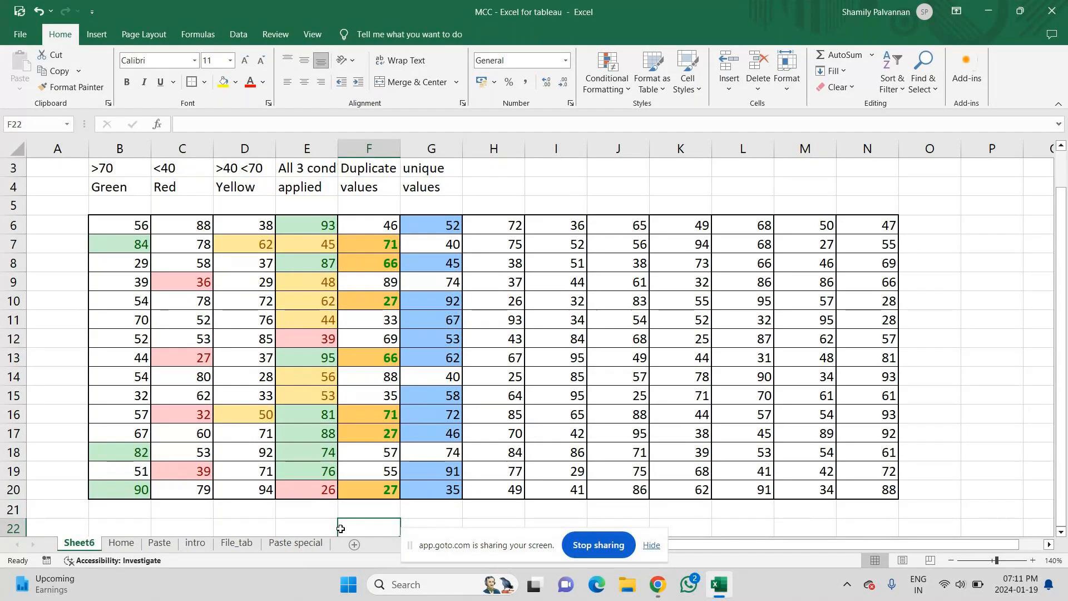
pyautogui.write('make changes in ')
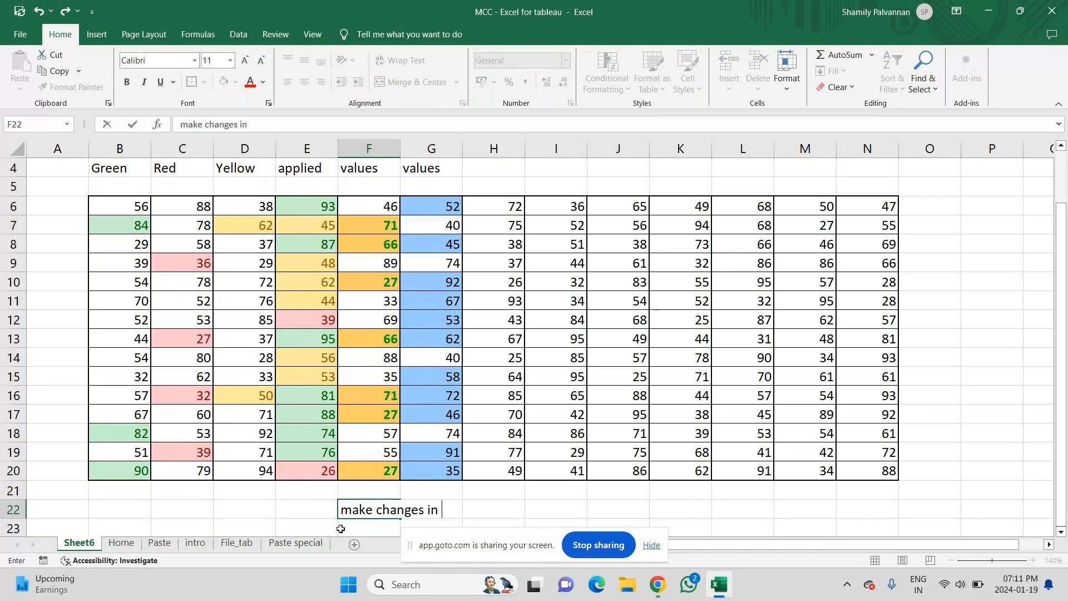
pyautogui.write('format ap')
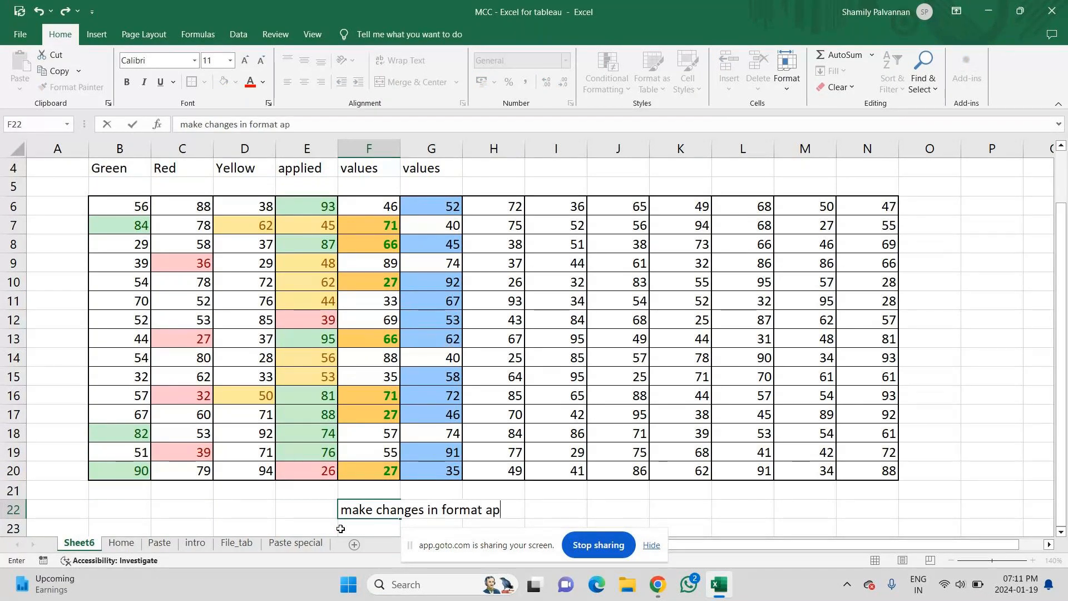
pyautogui.write('plier')
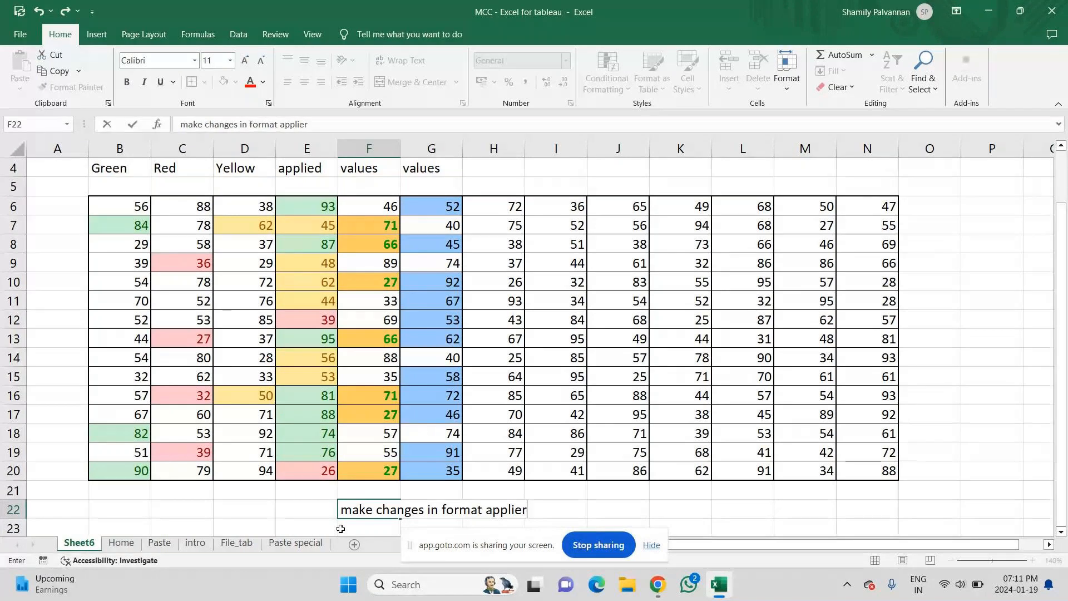
pyautogui.press('Return')
# - Correct the last word of the note in F22 to "applied"
pyautogui.press('Up')
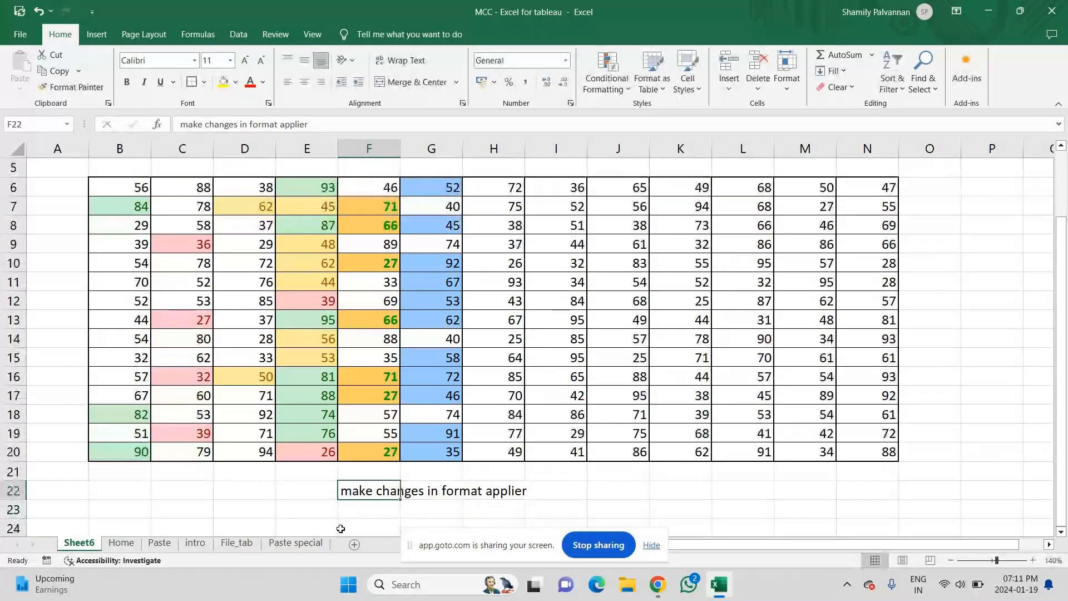
pyautogui.press('BackSpace')
pyautogui.press('XF86AudioLowerVolume')
pyautogui.press('Escape')
pyautogui.press('Right')
pyautogui.press('Left')
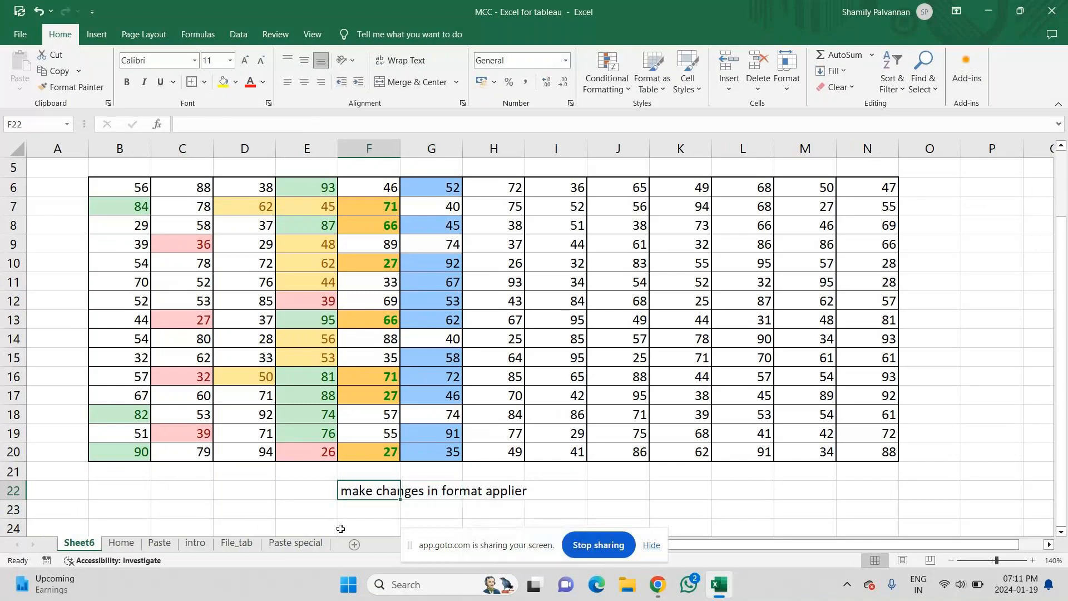
pyautogui.press('F2')
pyautogui.press('BackSpace')
pyautogui.write('d')
pyautogui.press('Return')
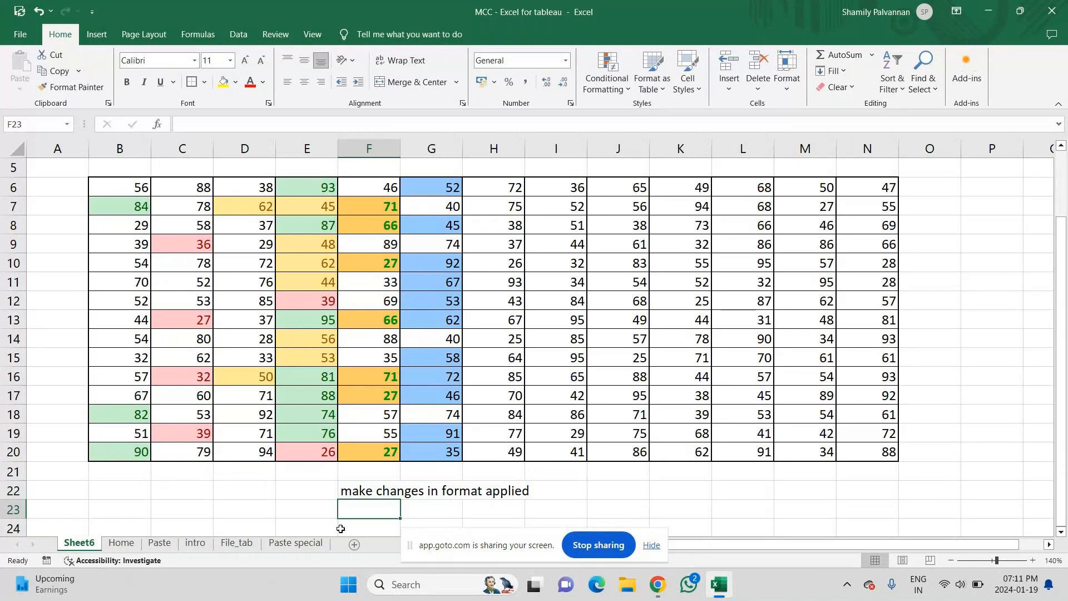
# - Enter "Manage rule - edit rule" in F23 beneath the first note
pyautogui.write('Manage ')
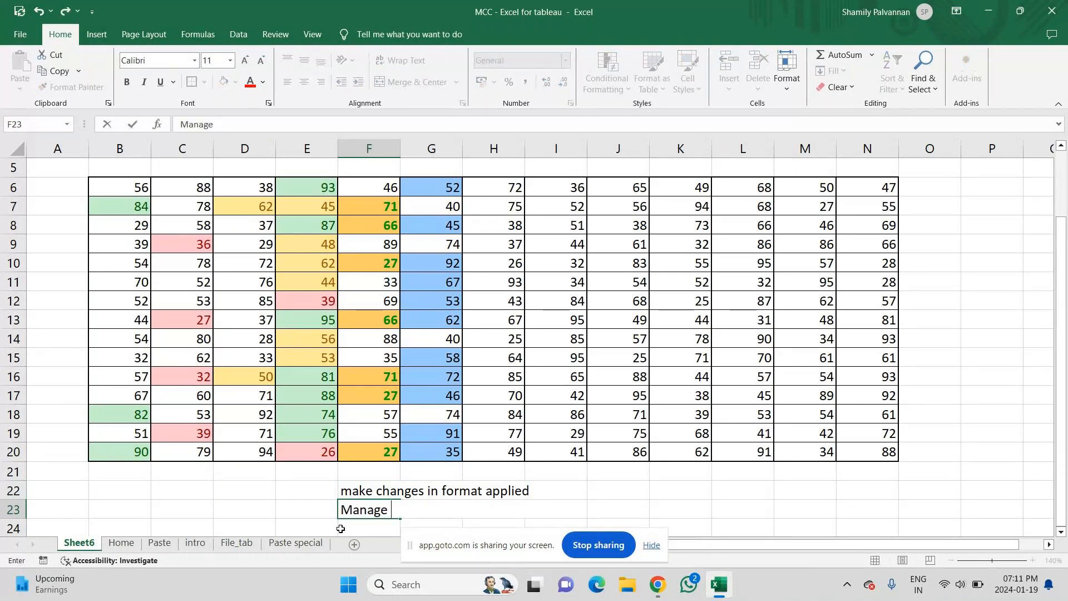
pyautogui.write('rule - edit rule')
pyautogui.press('Return')
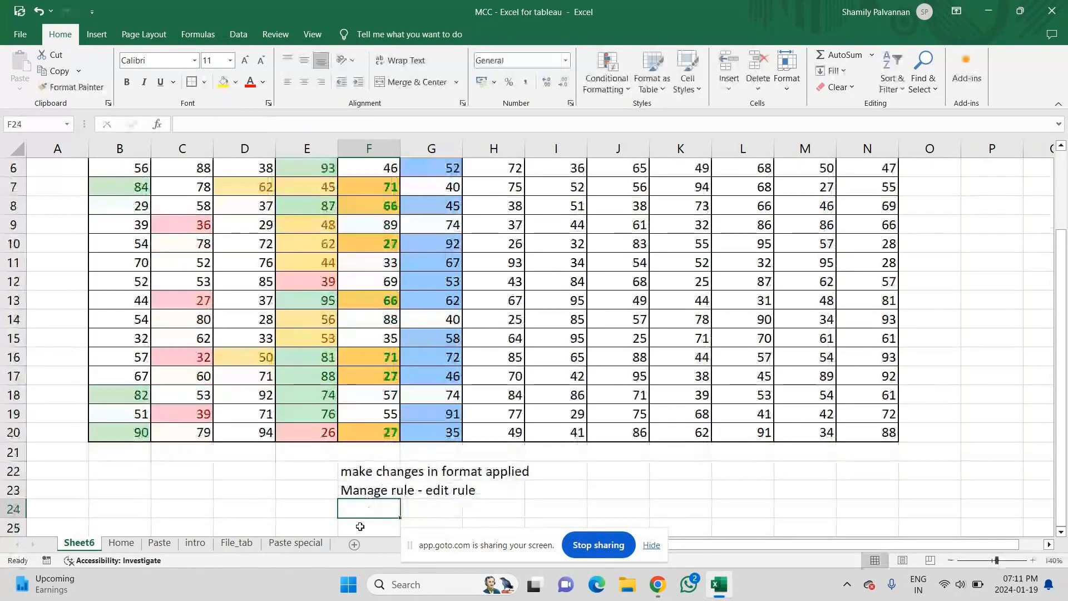
# - Wrap the text of the two notes in F22 and F23
pyautogui.click(361, 473)
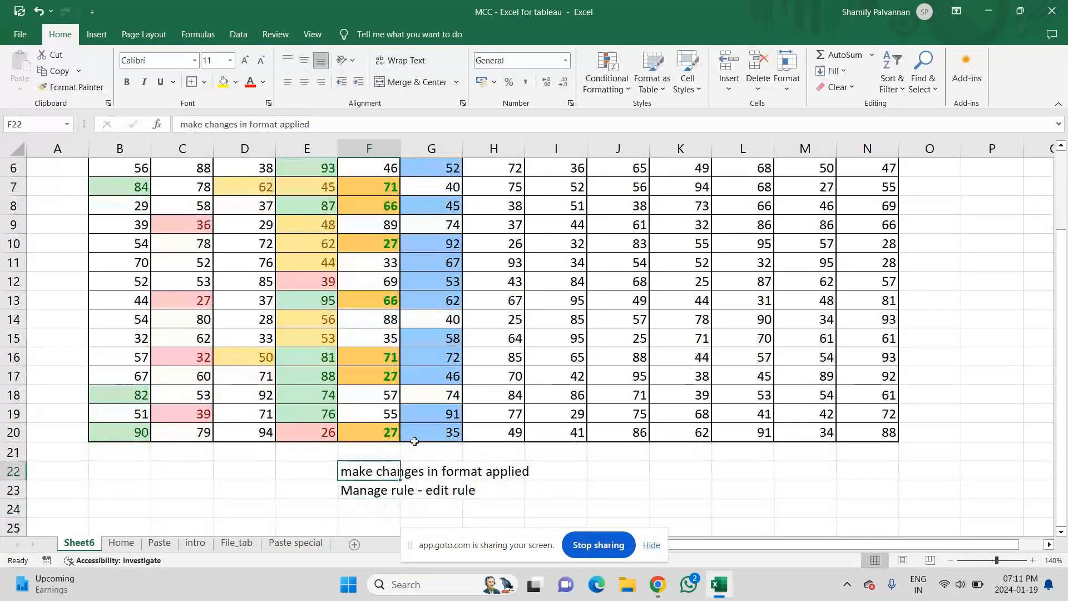
pyautogui.click(403, 55)
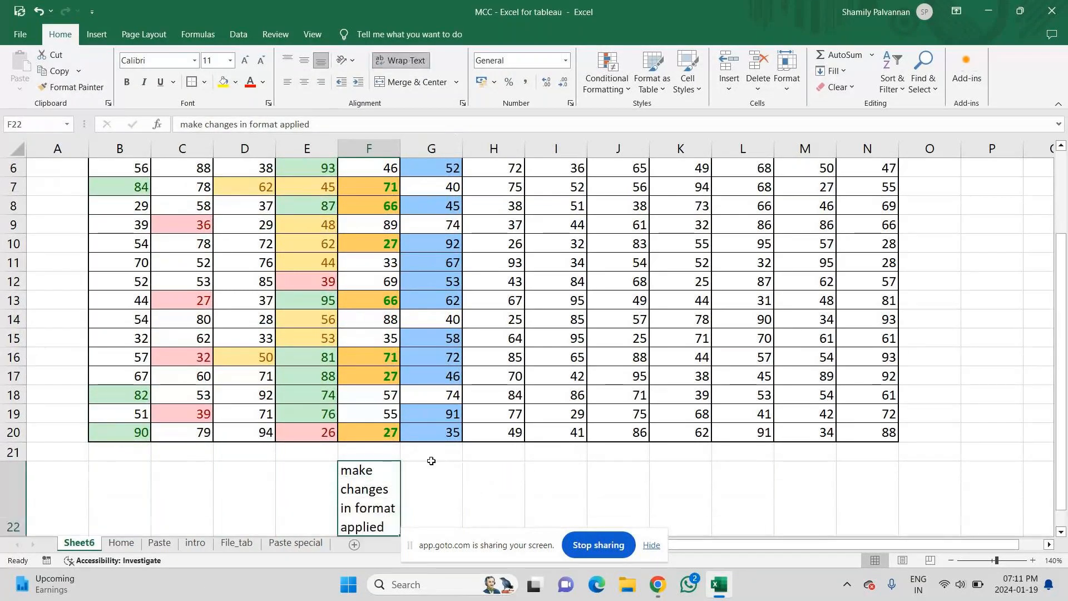
pyautogui.press('Down')
pyautogui.press('Down')
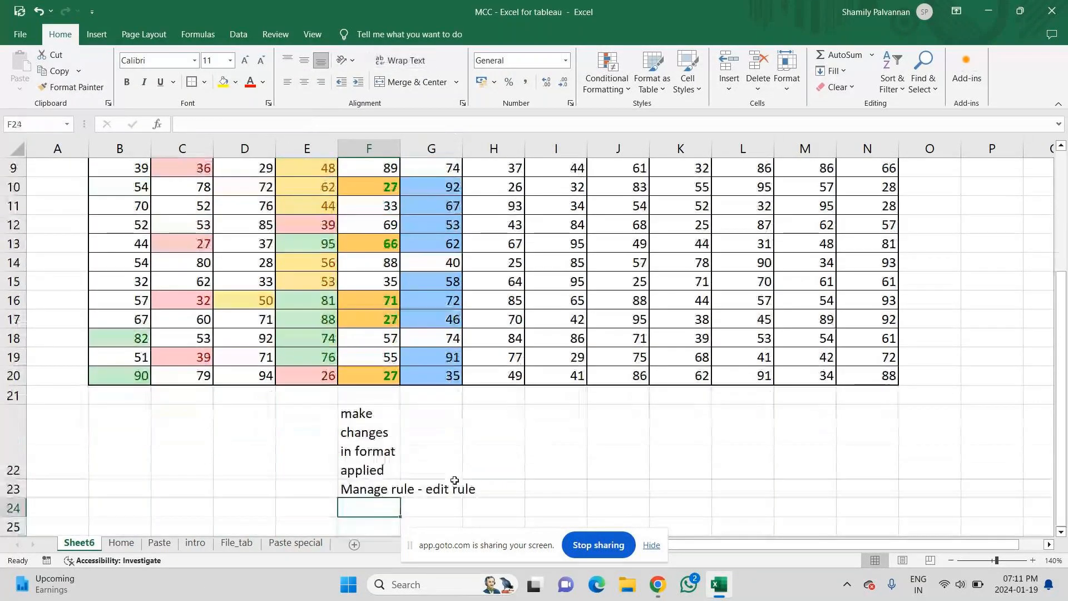
pyautogui.press('Up')
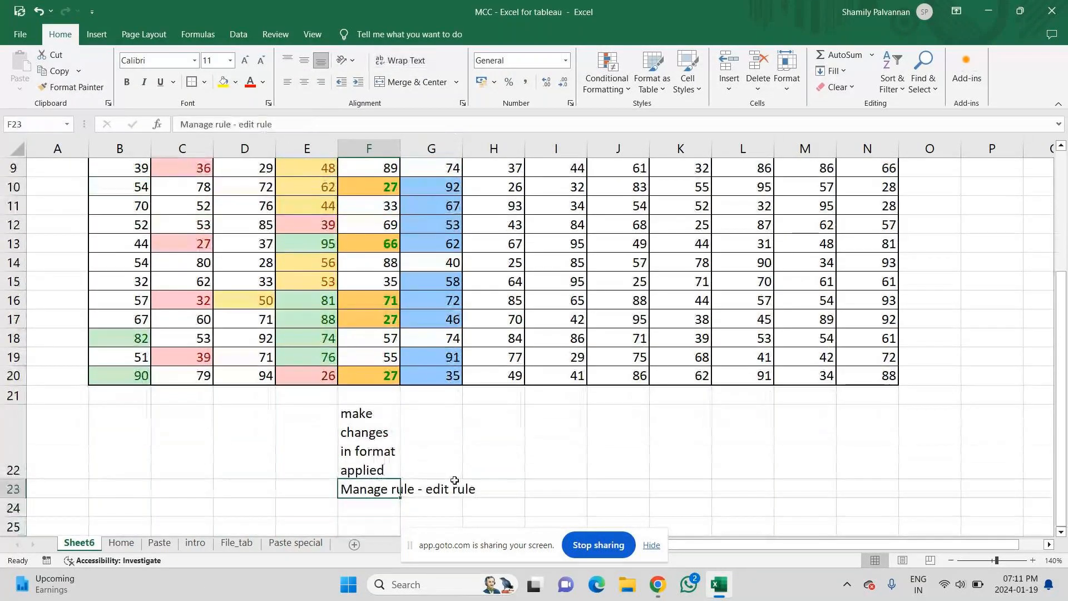
pyautogui.click(419, 62)
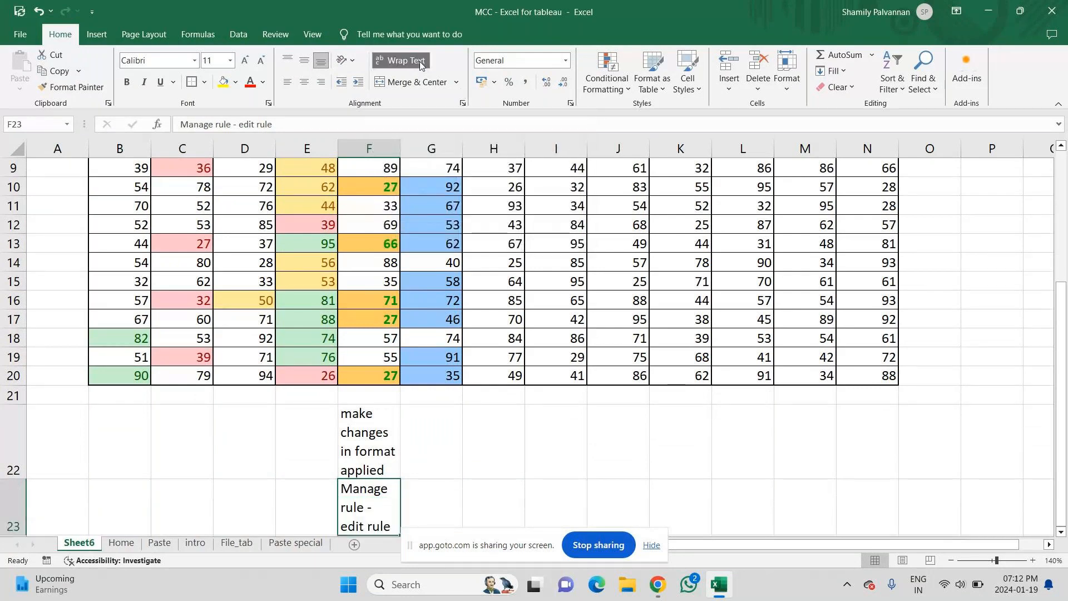
pyautogui.press('Up')
pyautogui.press('Up')
pyautogui.press('Up')
pyautogui.press('Up')
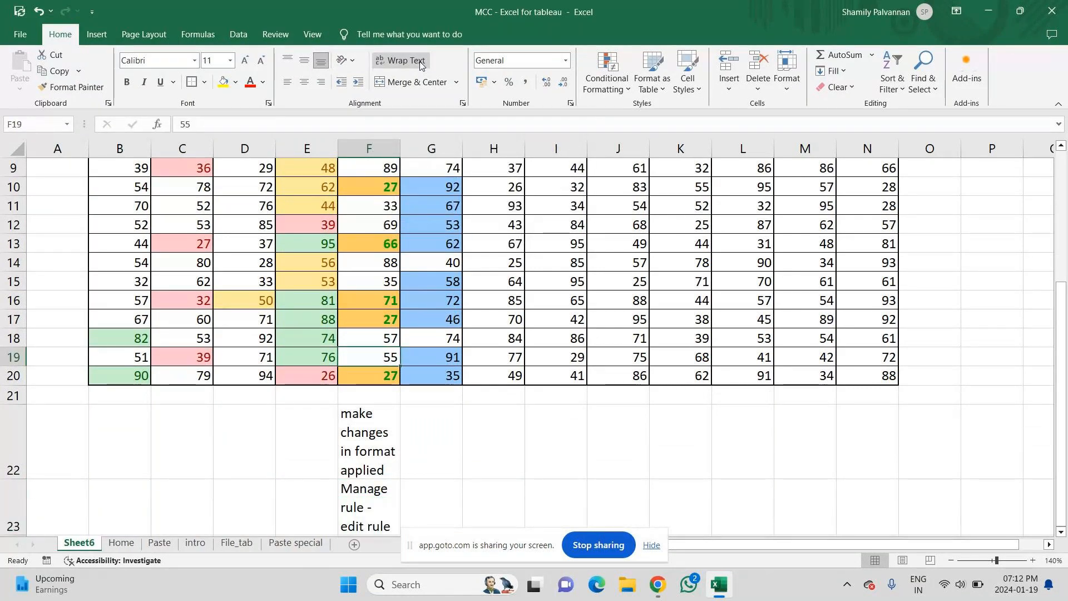
pyautogui.hotkey('ctrl', 'Up')
pyautogui.hotkey('ctrl', 'Up')
pyautogui.hotkey('ctrl', 'Up')
pyautogui.hotkey('ctrl', 'Up')
pyautogui.press('Right')
pyautogui.press('Down')
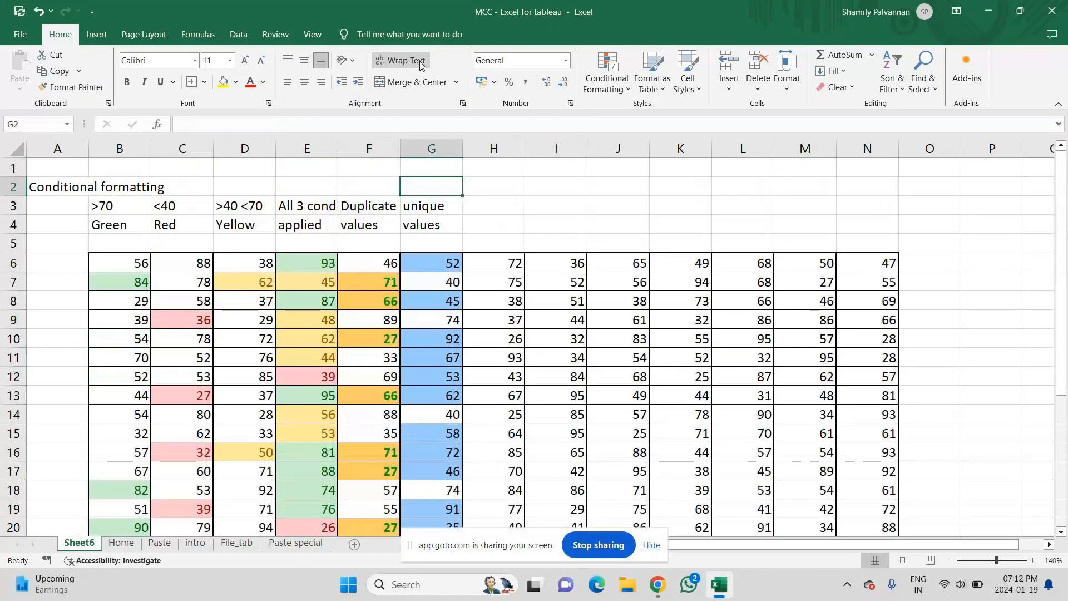
pyautogui.press('Right')
pyautogui.hotkey('ctrl', 'Down')
pyautogui.press('Down')
pyautogui.press('Down')
pyautogui.press('Down')
pyautogui.press('Down')
pyautogui.press('Down')
pyautogui.press('Down')
pyautogui.press('Down')
pyautogui.press('Down')
pyautogui.press('Down')
pyautogui.press('Down')
pyautogui.press('Down')
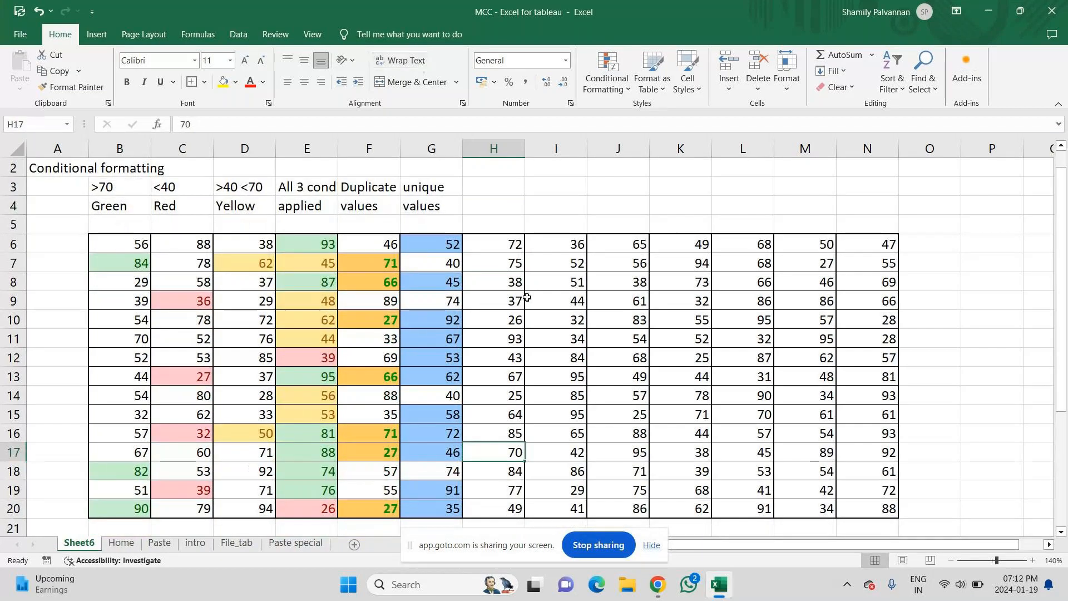
pyautogui.click(512, 433)
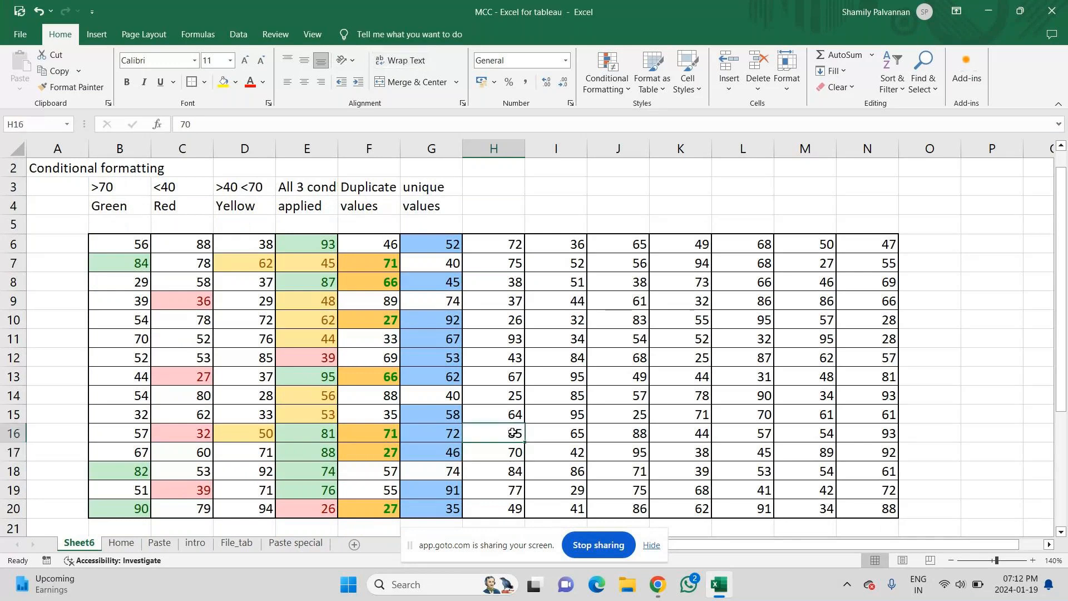
# - Enter the column heading "Equal to 85" in H3 and "value" in H4
pyautogui.click(489, 187)
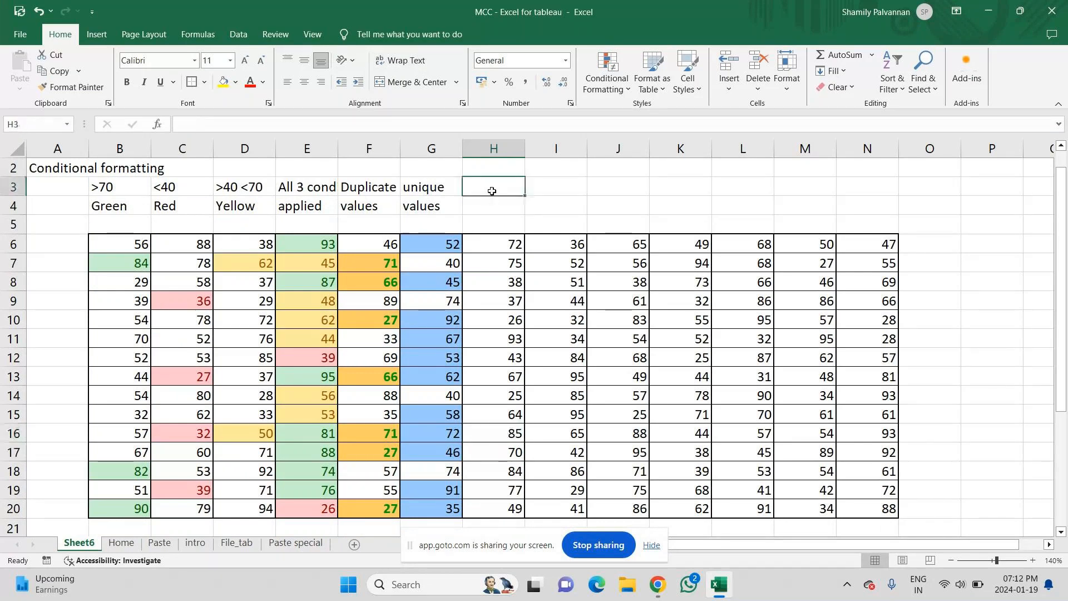
pyautogui.write('E')
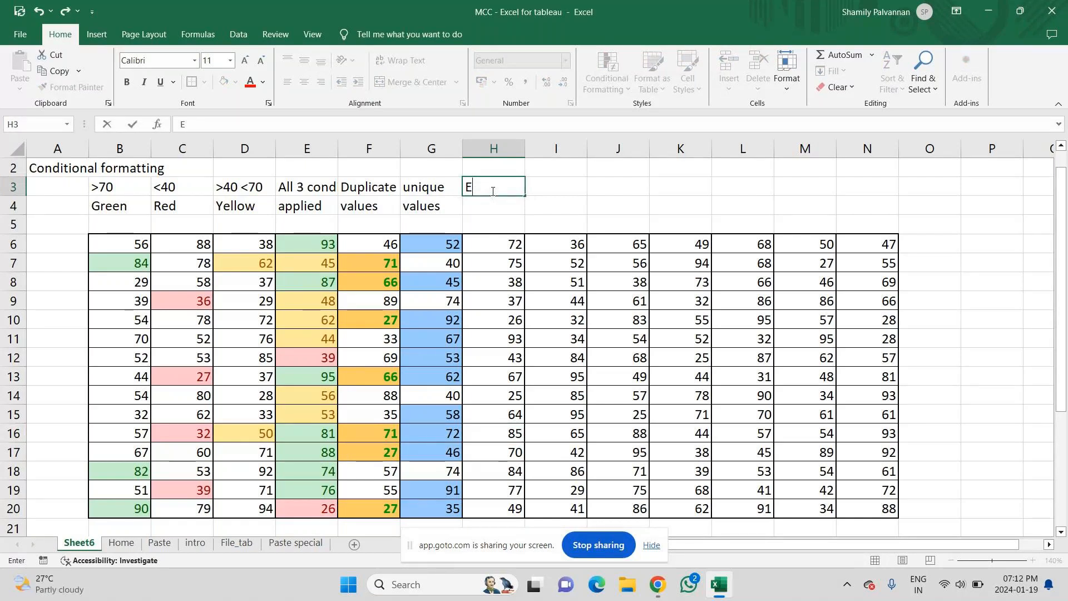
pyautogui.write('qual to ')
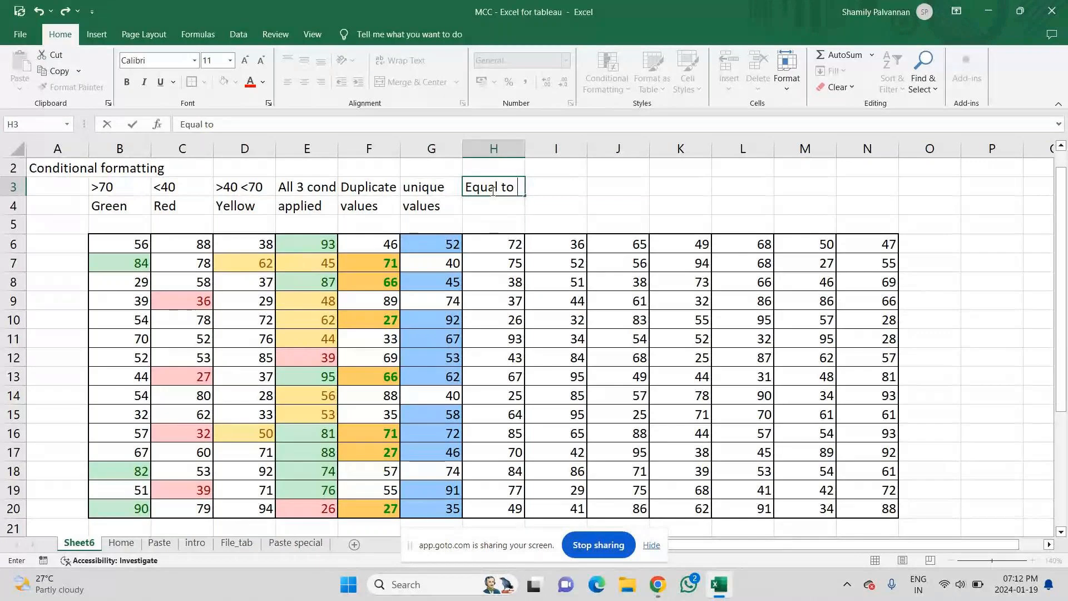
pyautogui.write('85')
pyautogui.press('Return')
pyautogui.write('value')
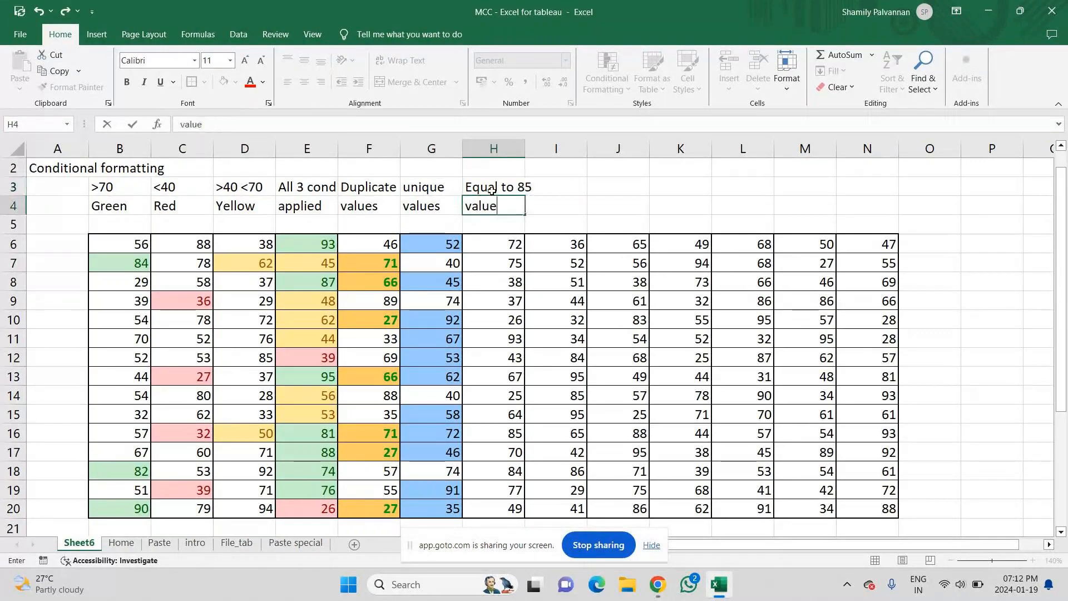
pyautogui.press('Return')
# - Set up an Equal To highlight rule on H6:H20 for cells equal to 85
pyautogui.press('Return')
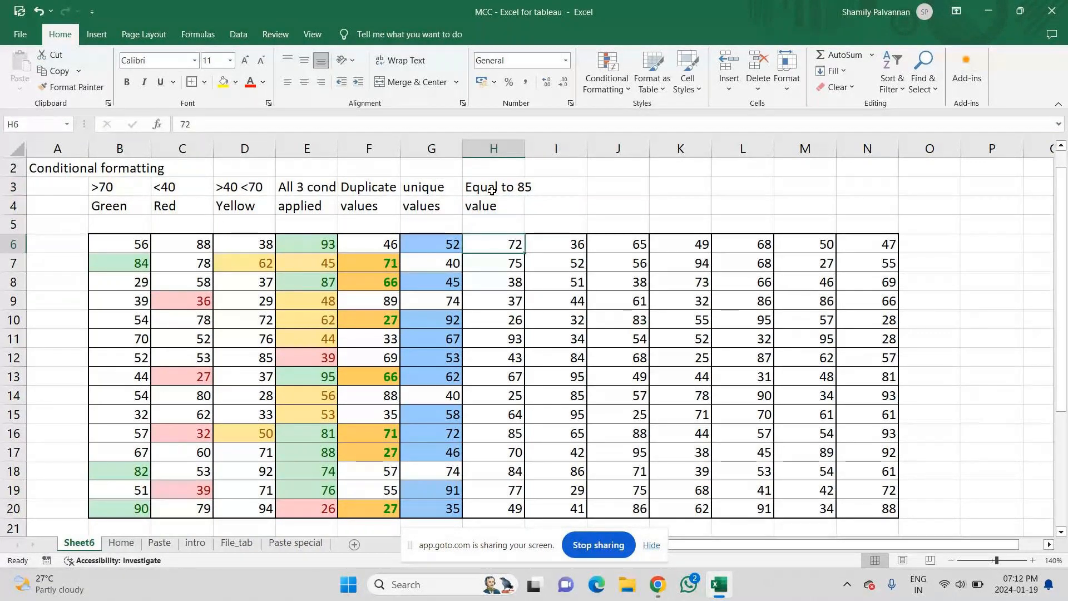
pyautogui.hotkey('shift', 'Down')
pyautogui.hotkey('shift', 'Down')
pyautogui.hotkey('shift', 'Down')
pyautogui.hotkey('shift', 'Down')
pyautogui.hotkey('shift', 'Down')
pyautogui.hotkey('shift', 'Down')
pyautogui.hotkey('shift', 'Down')
pyautogui.hotkey('shift', 'Down')
pyautogui.hotkey('shift', 'Down')
pyautogui.hotkey('shift', 'Down')
pyautogui.hotkey('shift', 'Down')
pyautogui.hotkey('shift', 'Down')
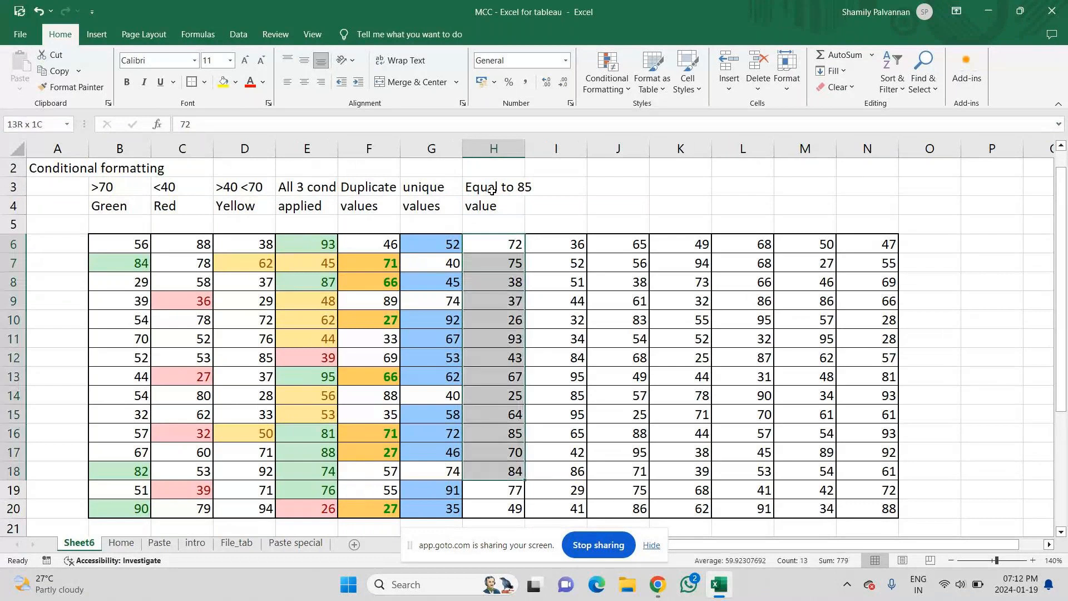
pyautogui.hotkey('shift', 'Down')
pyautogui.hotkey('shift', 'Down')
pyautogui.click(627, 89)
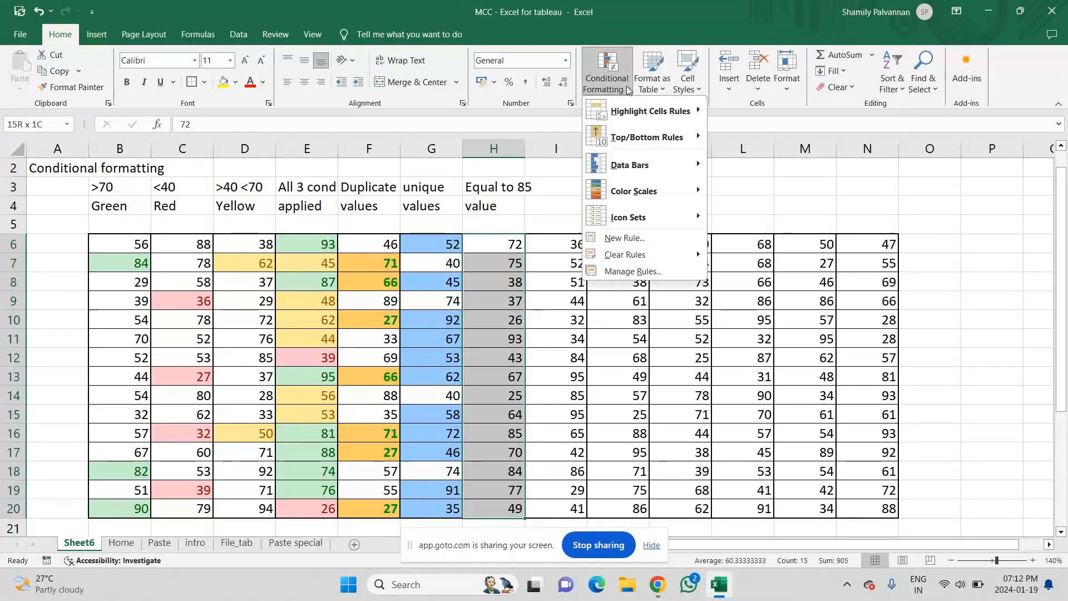
pyautogui.moveTo(648, 111)
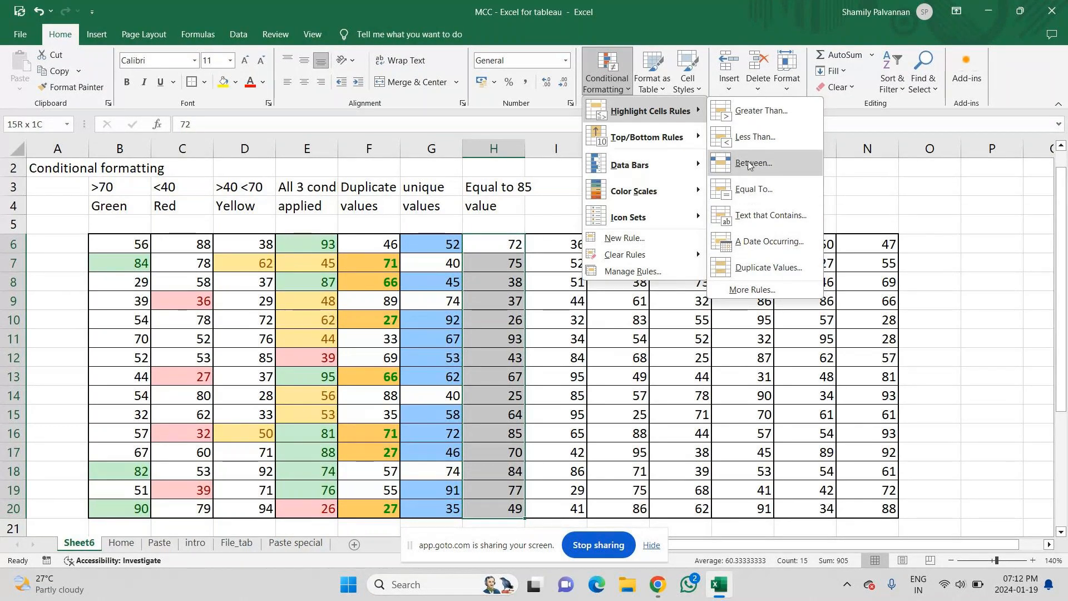
pyautogui.click(746, 191)
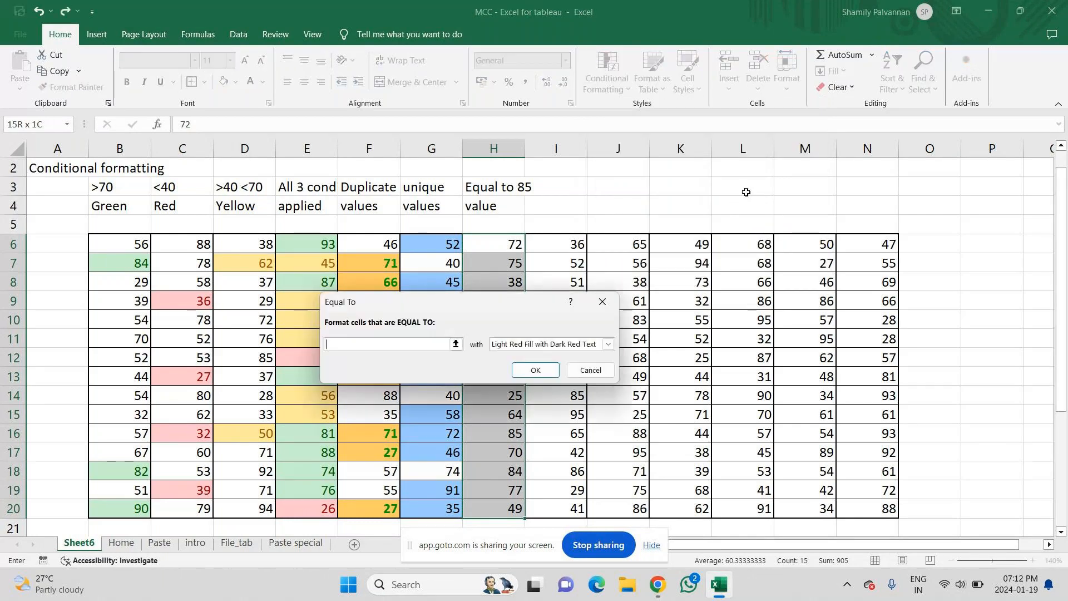
pyautogui.write('85')
# - Choose a custom format for the rule and open its fill effects for a two-color gradient
pyautogui.click(608, 343)
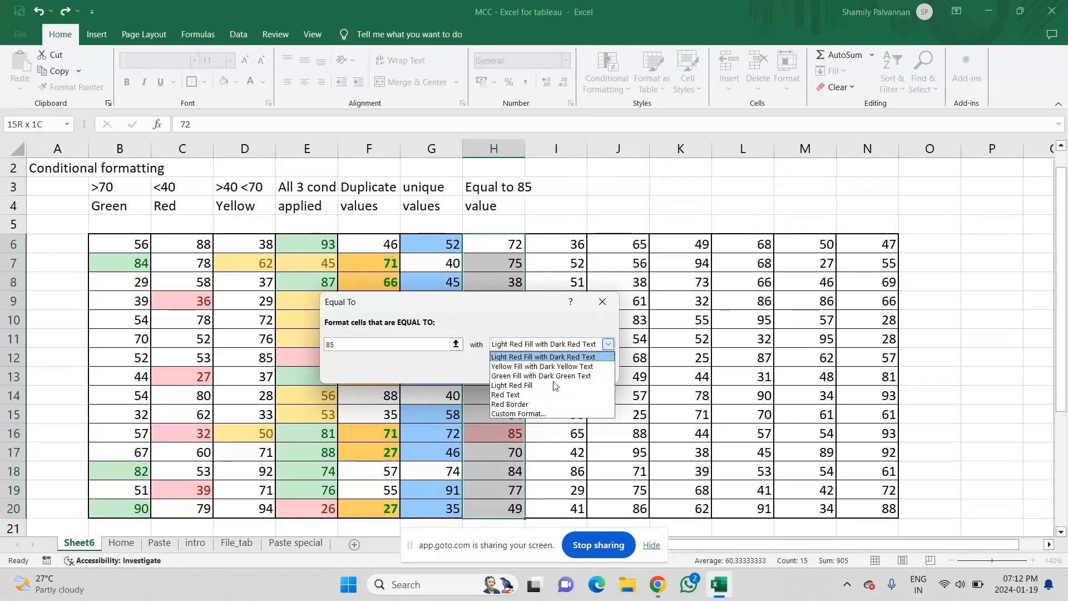
pyautogui.click(520, 413)
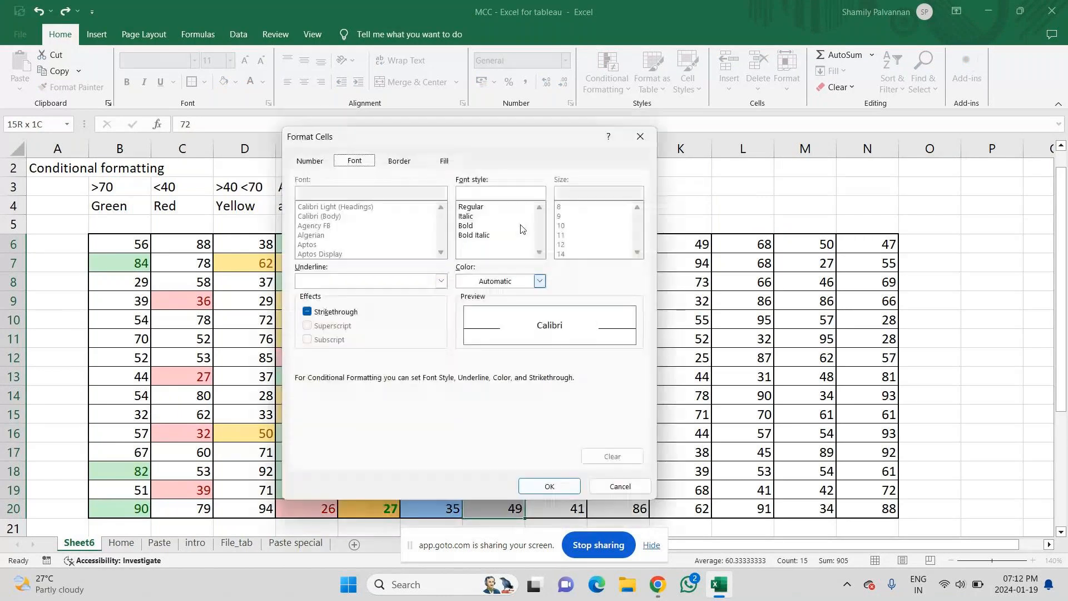
pyautogui.click(445, 162)
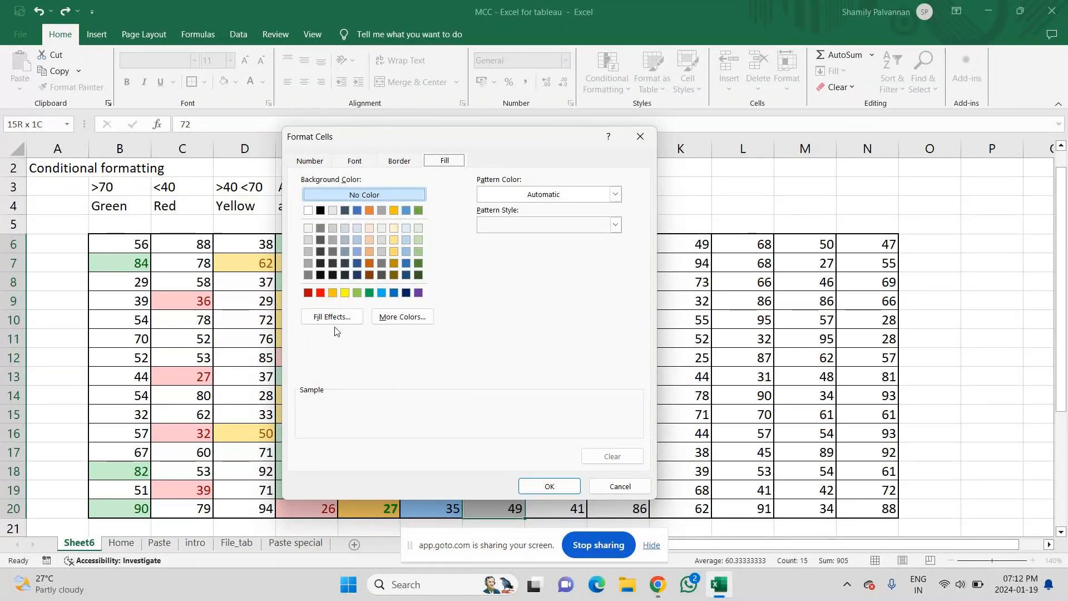
pyautogui.click(332, 316)
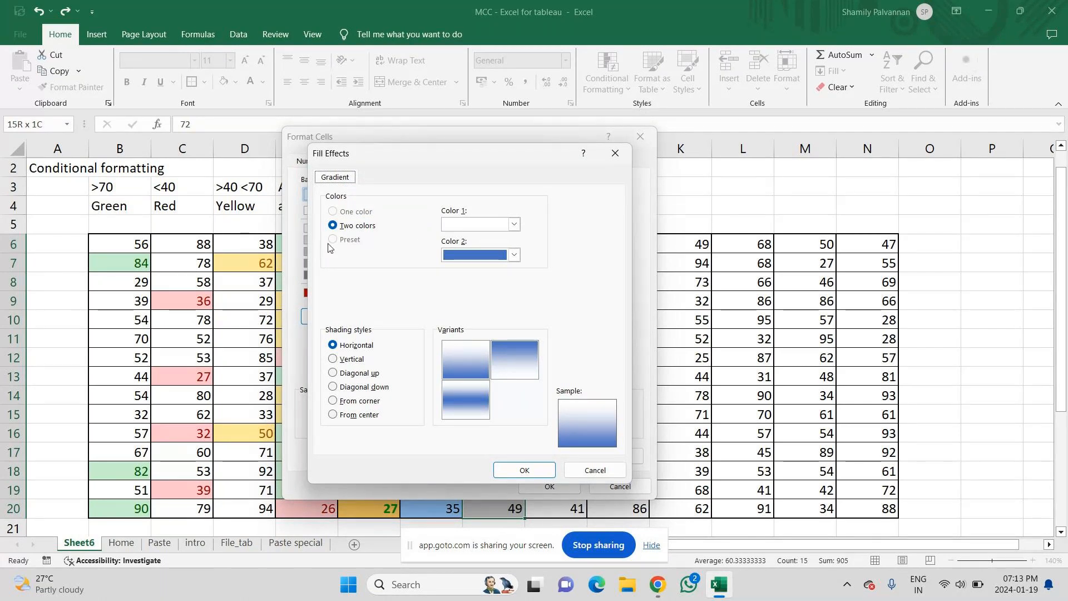
pyautogui.click(353, 229)
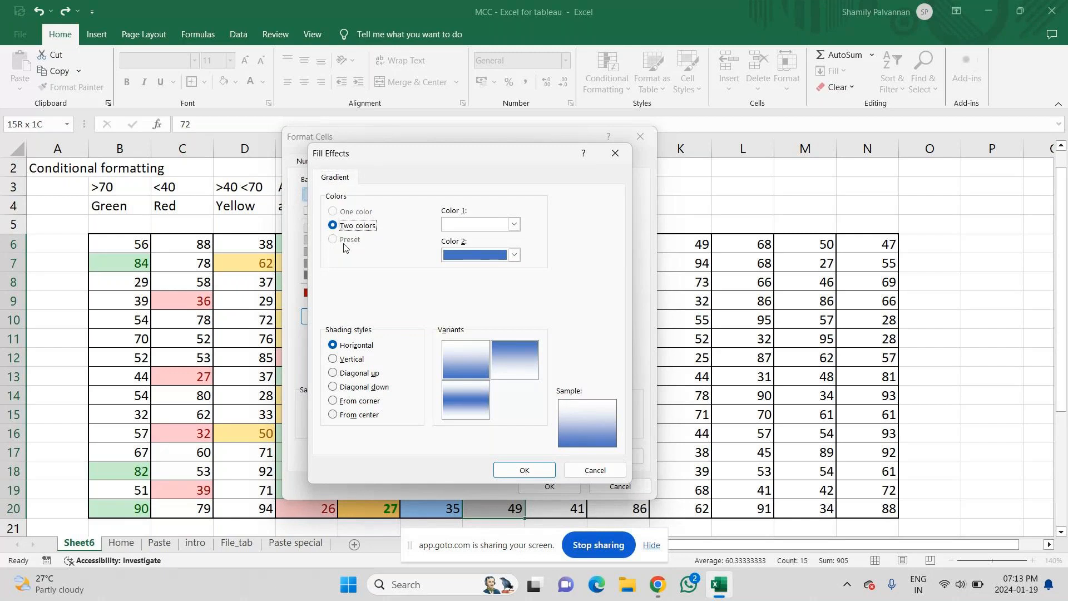
# - Set the gradient's first color to standard yellow and its second color to standard light green
pyautogui.click(514, 224)
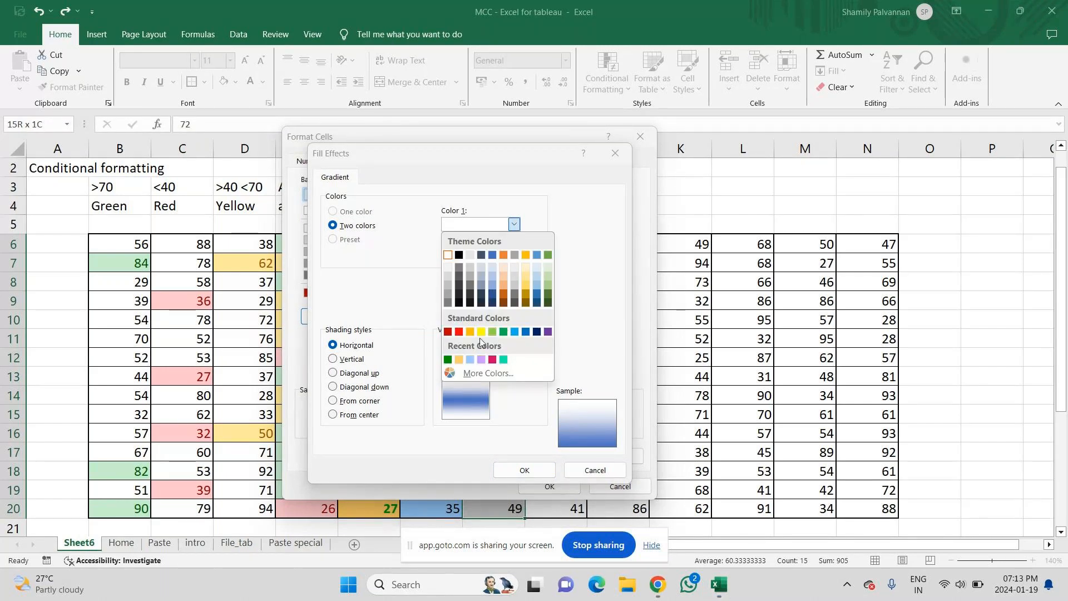
pyautogui.click(482, 332)
pyautogui.click(514, 255)
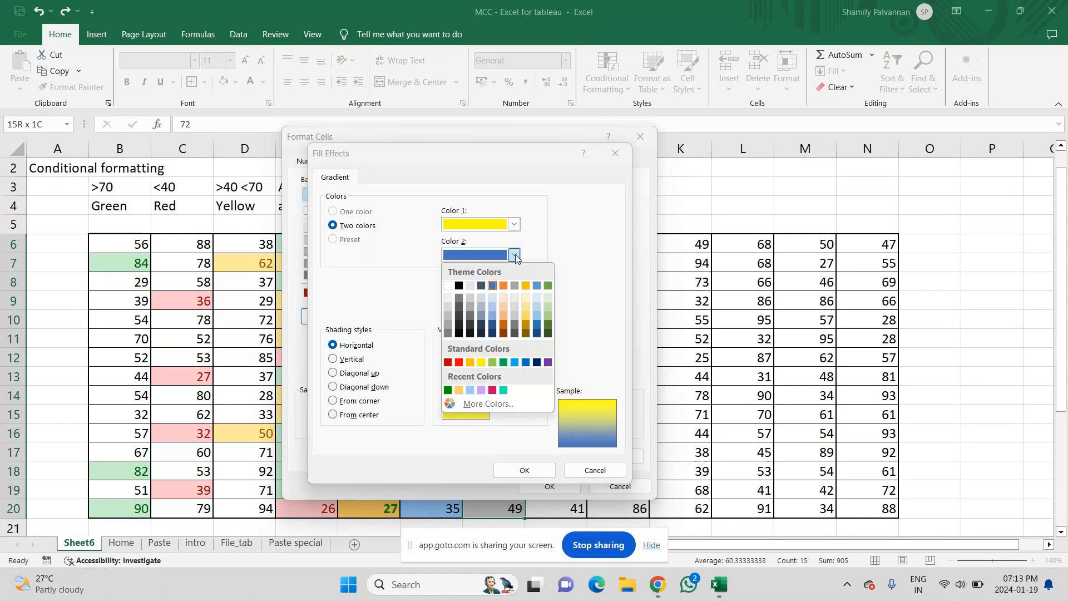
pyautogui.click(492, 362)
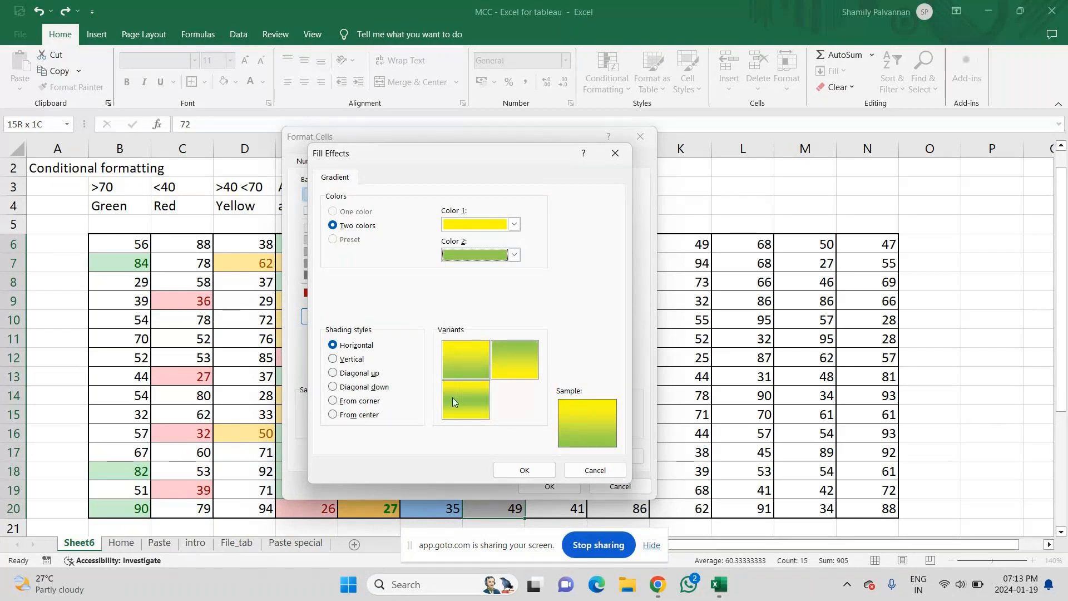
# - Try the Vertical, Diagonal up, Diagonal down, From corner and From center shading styles on the gradient
pyautogui.click(347, 361)
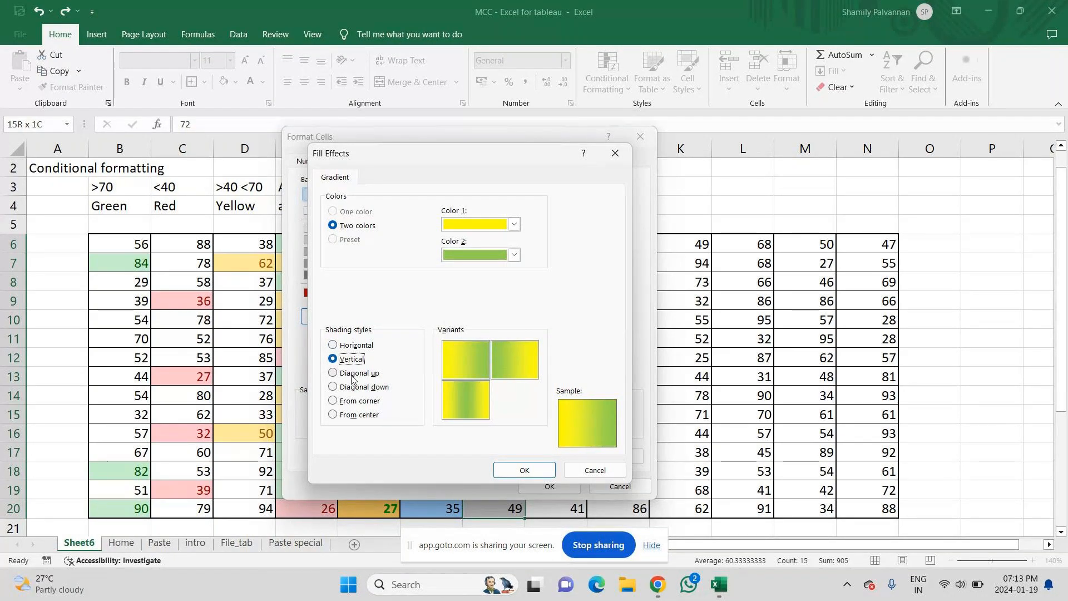
pyautogui.click(352, 377)
pyautogui.click(357, 389)
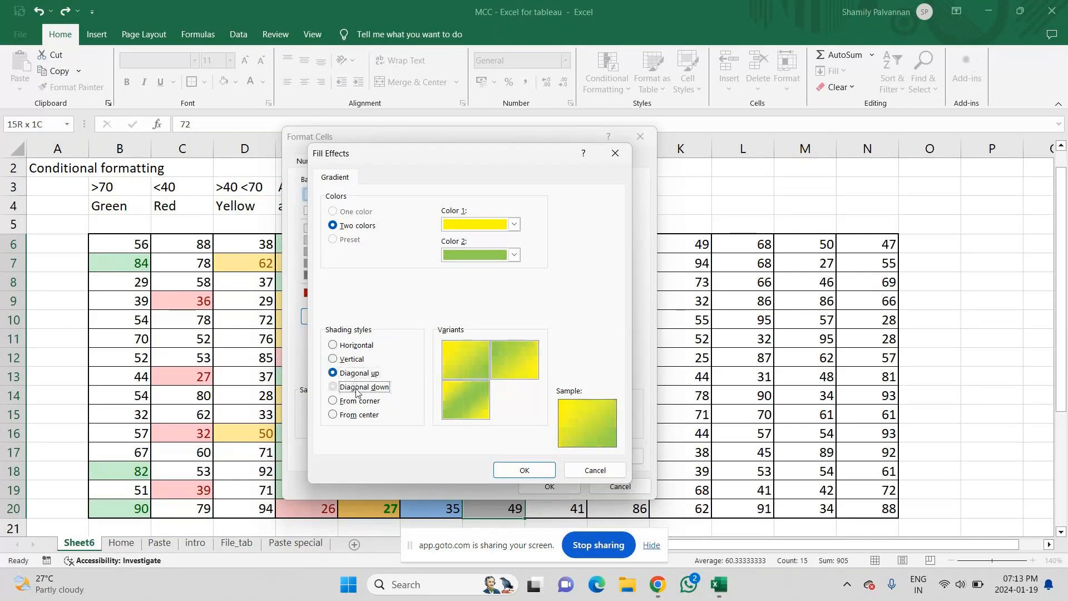
pyautogui.click(367, 404)
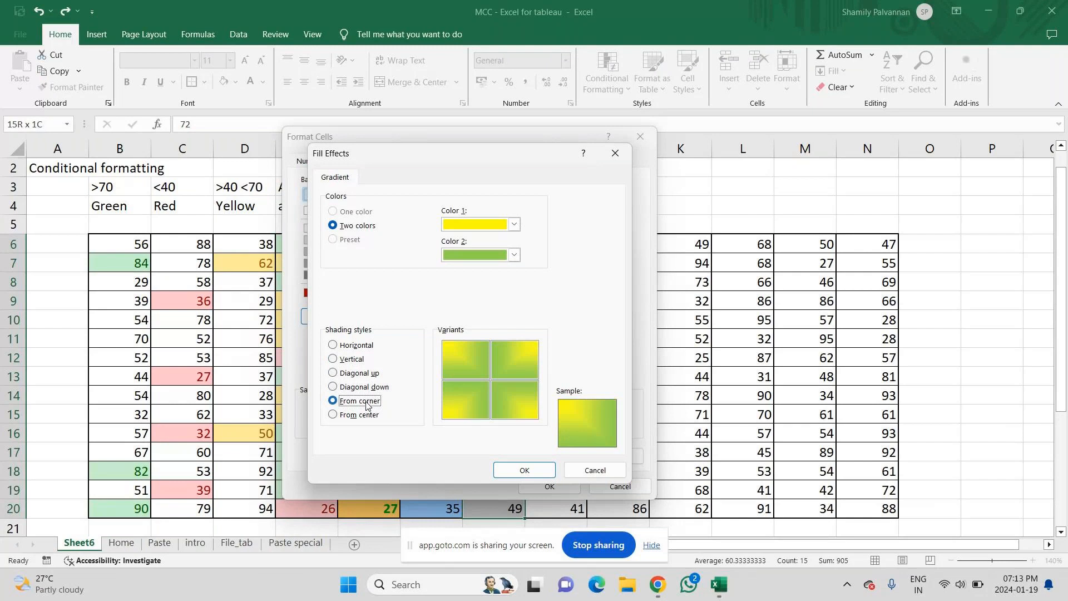
pyautogui.click(360, 414)
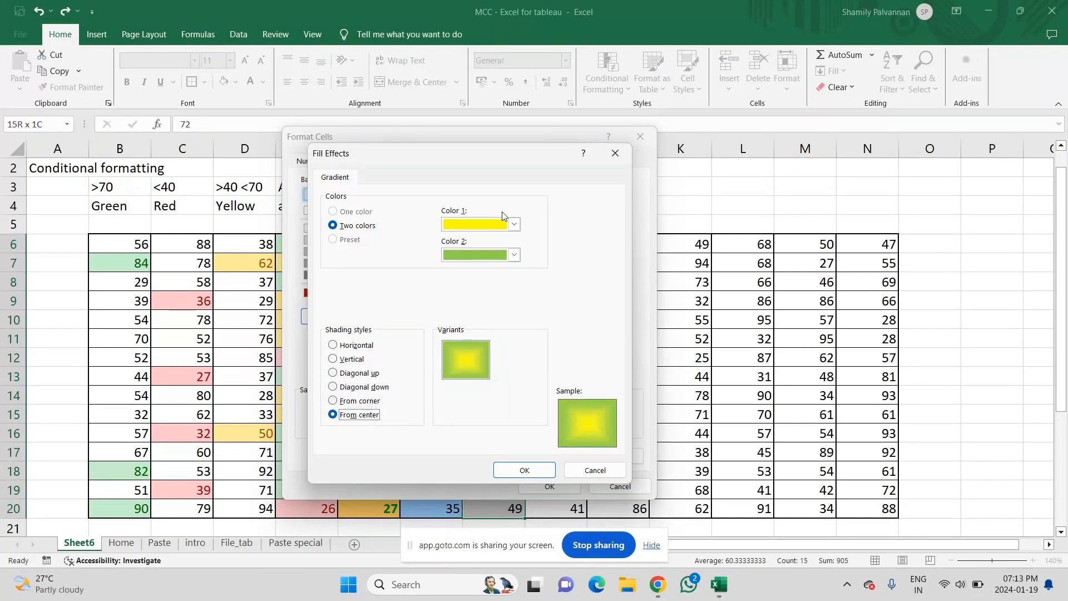
# - Swap the gradient colors, making Color 1 light green and Color 2 yellow
pyautogui.click(513, 224)
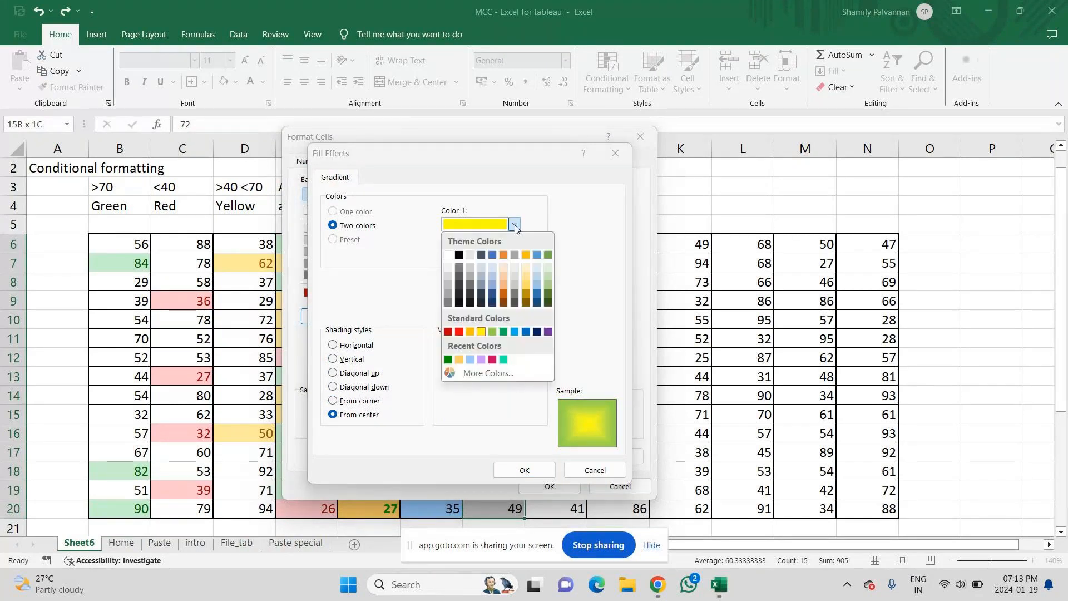
pyautogui.click(492, 332)
pyautogui.click(515, 256)
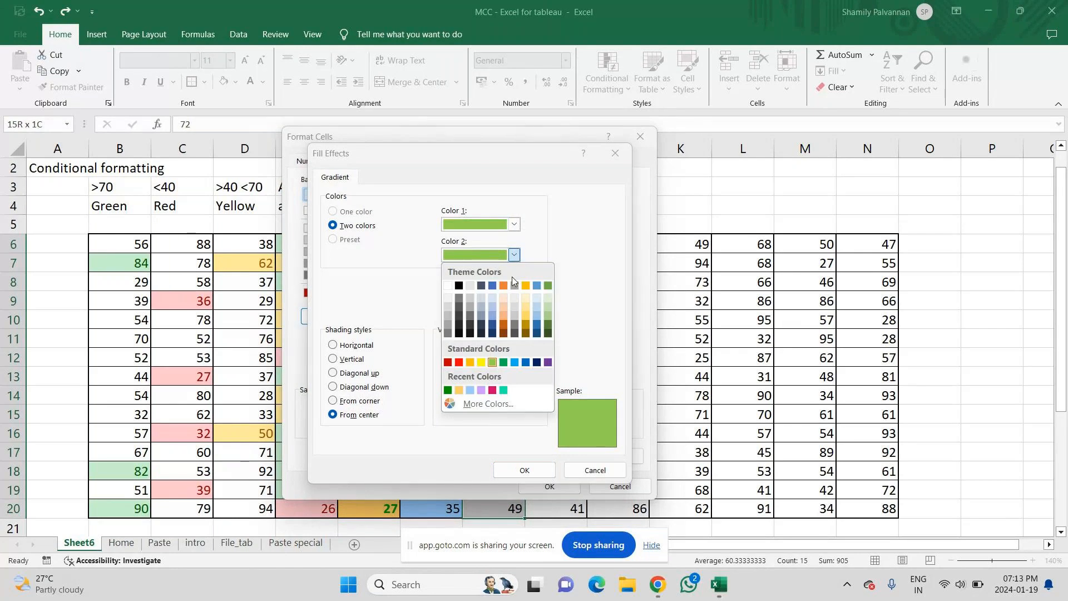
pyautogui.click(481, 363)
# - Give the gradient Diagonal up shading in the variant with a yellow middle band and apply the custom format to the Equal To rule
pyautogui.click(358, 402)
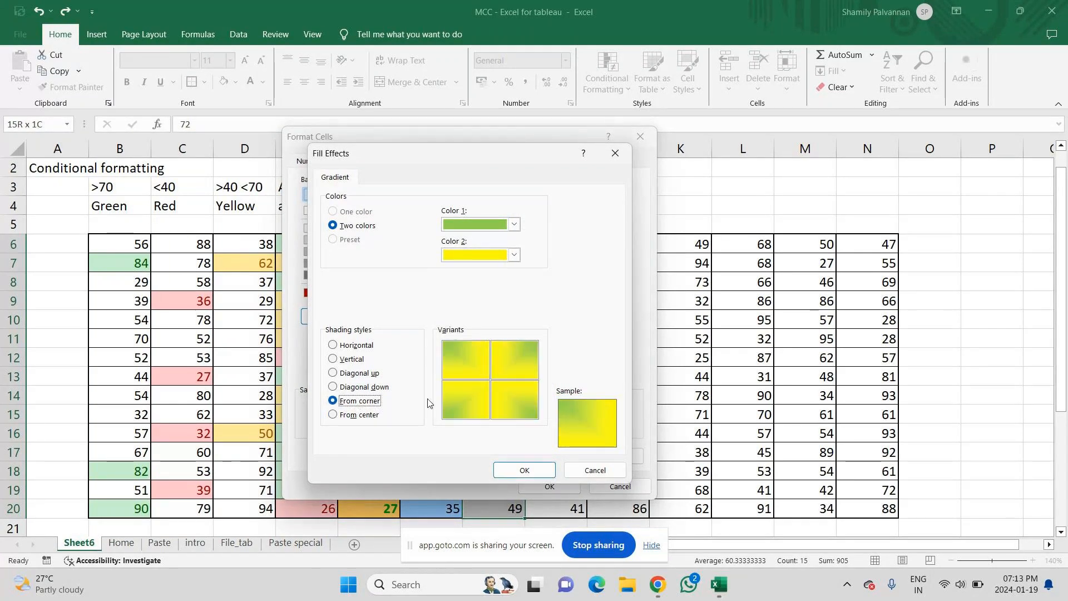
pyautogui.click(362, 388)
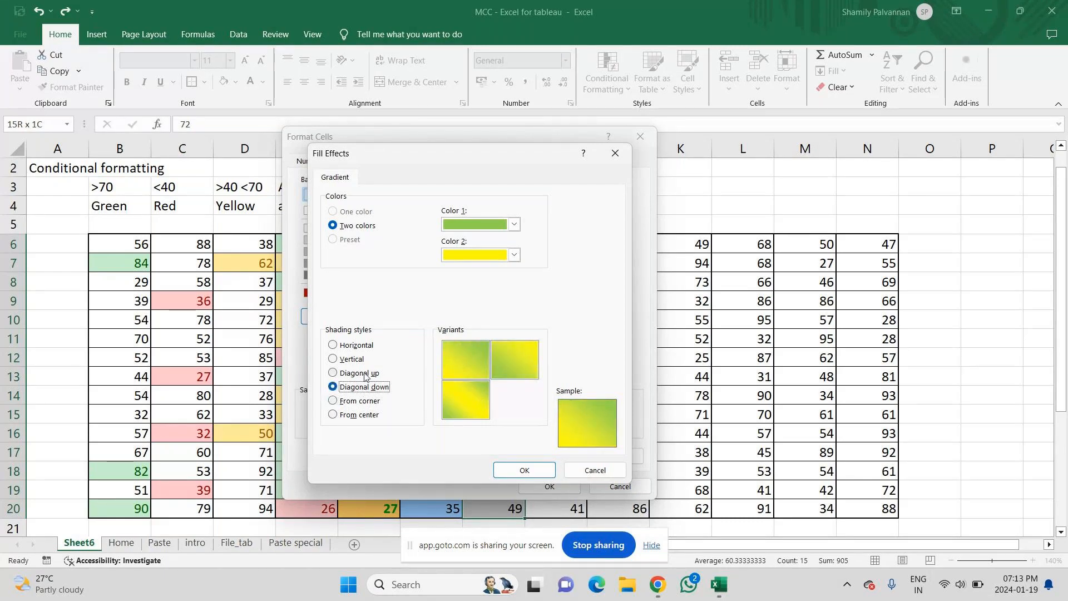
pyautogui.click(363, 373)
pyautogui.click(471, 397)
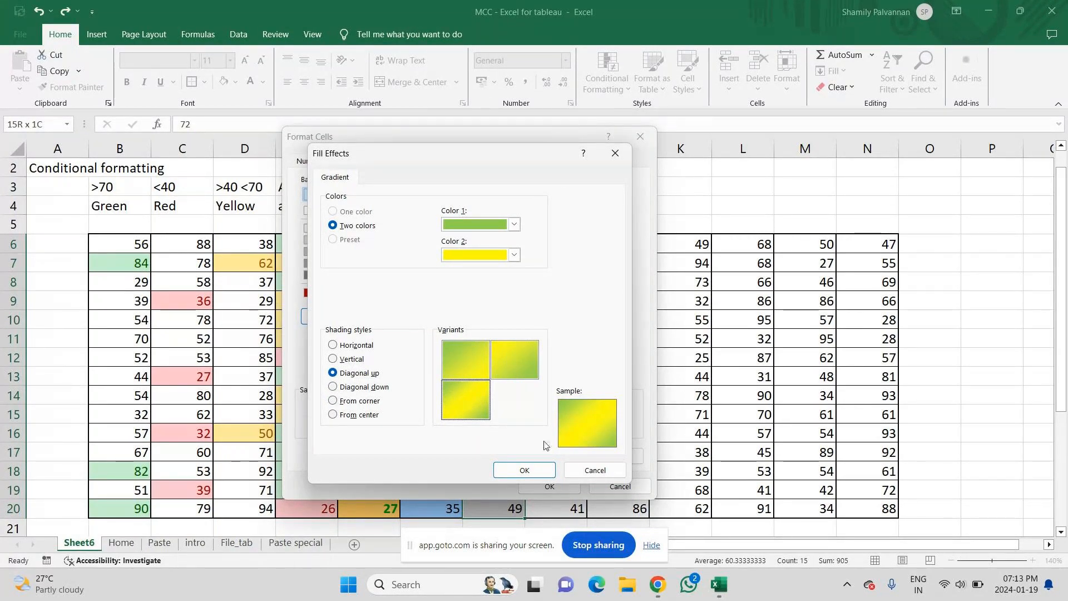
pyautogui.click(526, 470)
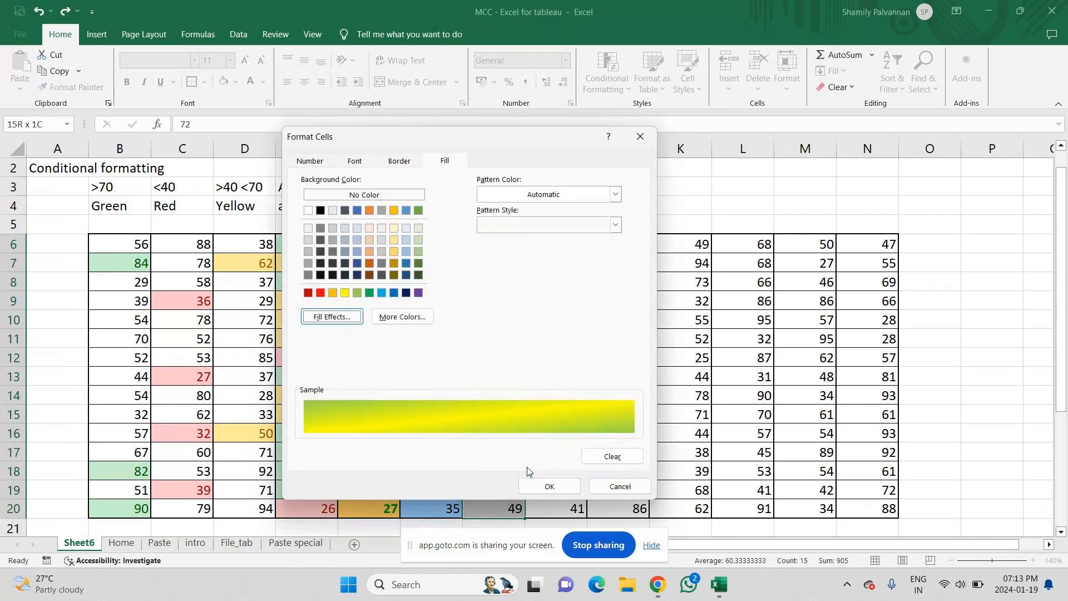
pyautogui.click(548, 487)
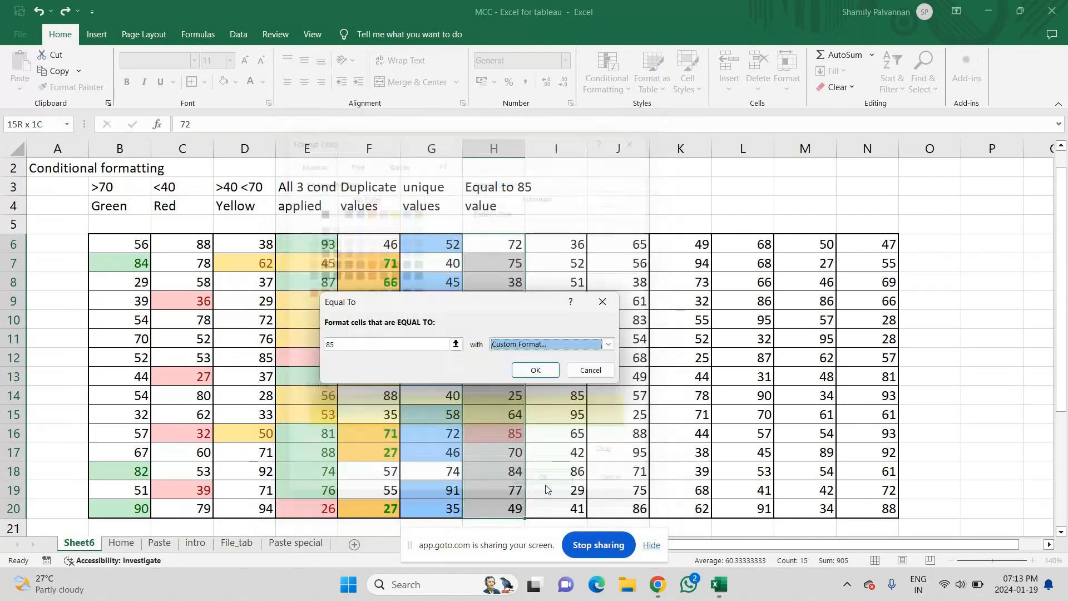
pyautogui.click(535, 369)
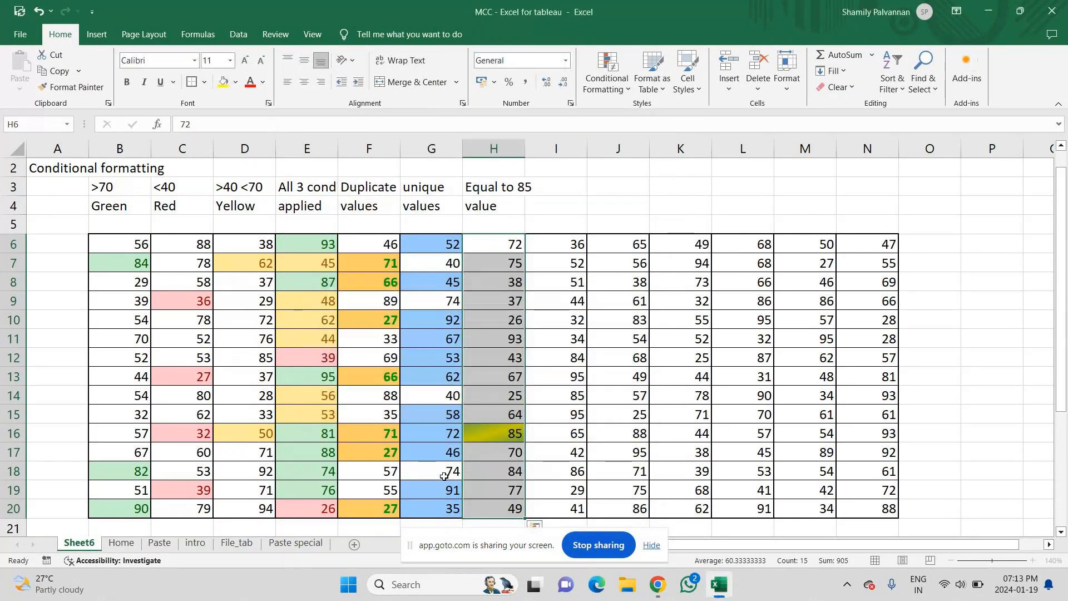
pyautogui.click(569, 437)
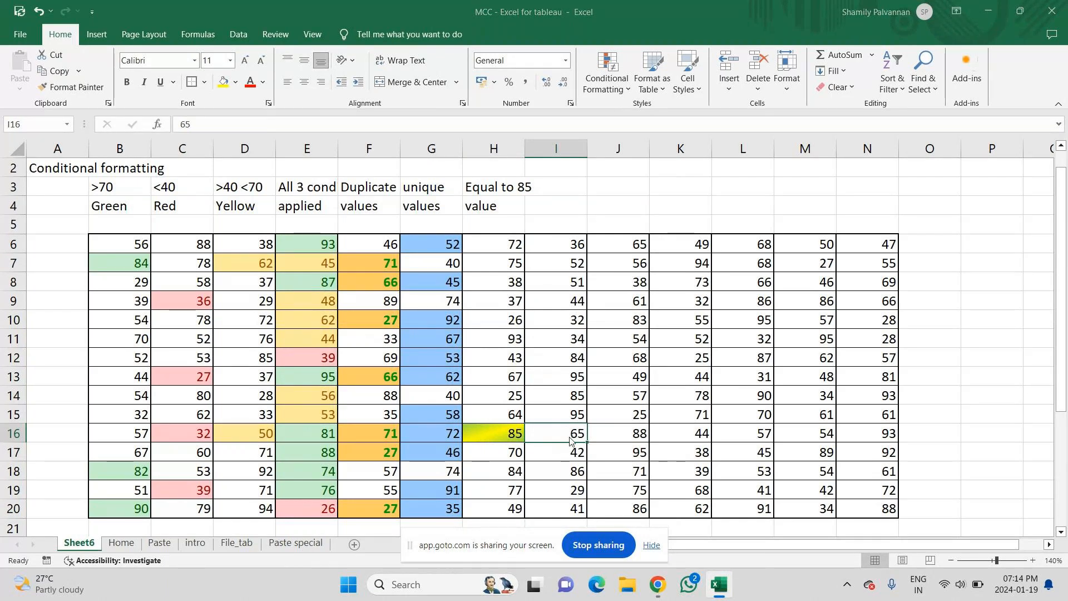
# - Switch to the GoTo meeting in Chrome to check for participant replies, and return to the Excel workbook
pyautogui.hotkey('alt', 'Tab')
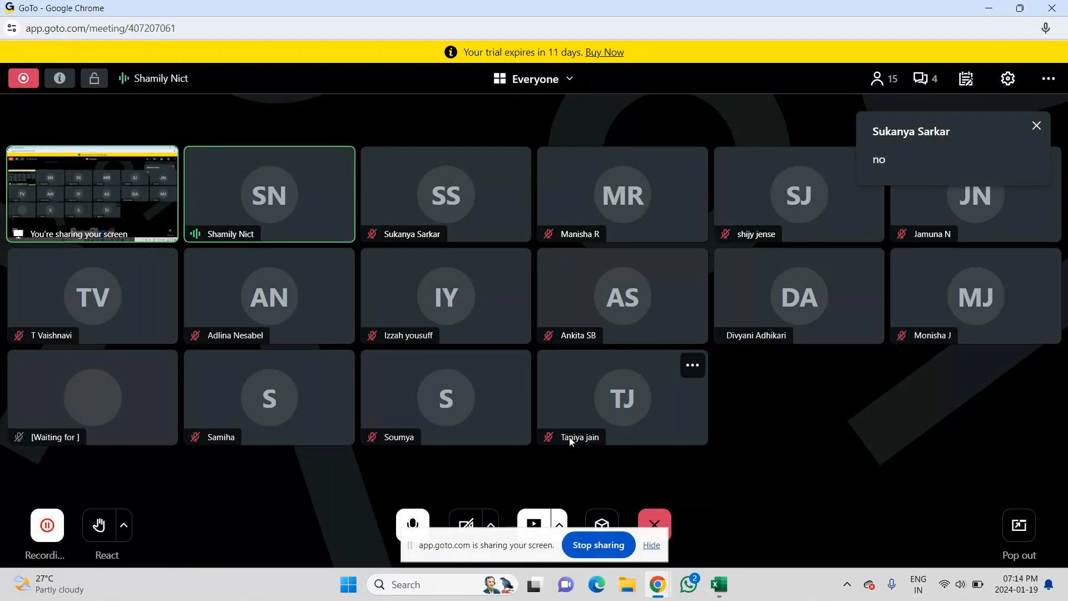
pyautogui.hotkey('alt', 'Tab')
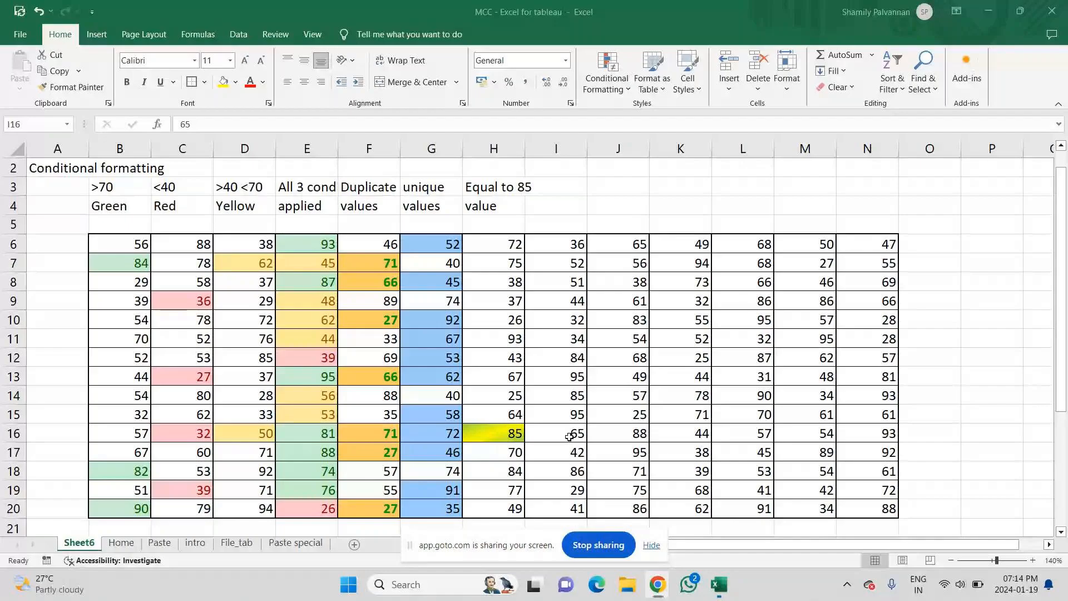
pyautogui.click(569, 436)
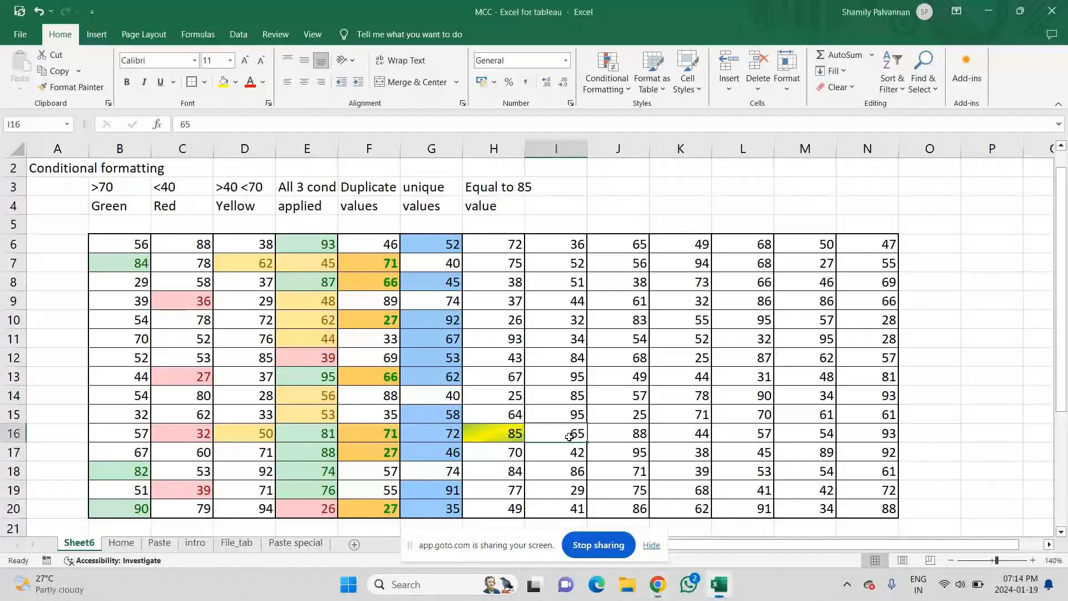
pyautogui.hotkey('alt', 'Tab')
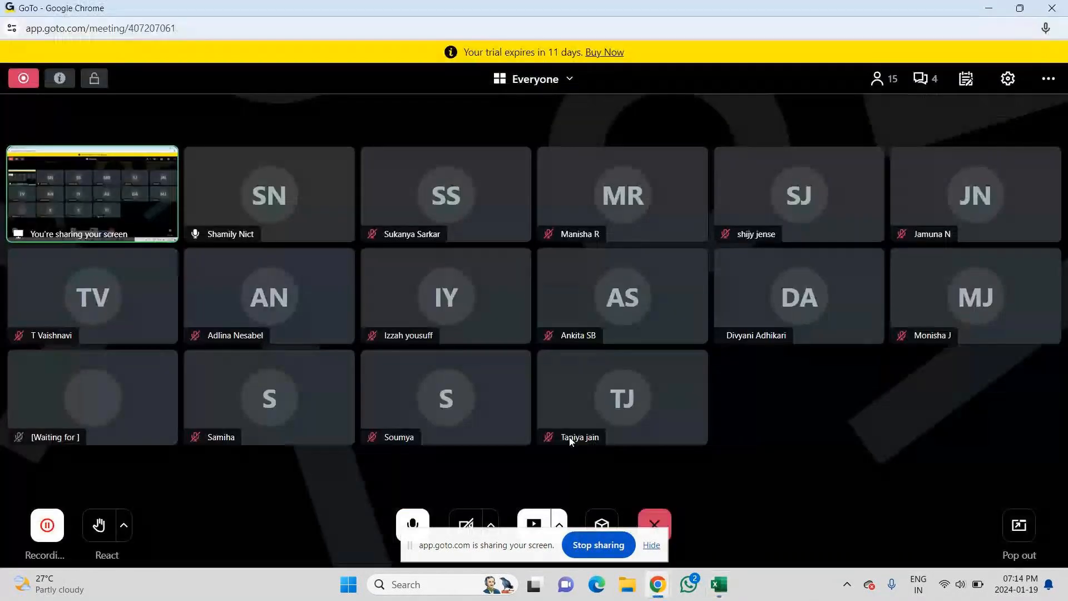
pyautogui.hotkey('alt', 'Tab')
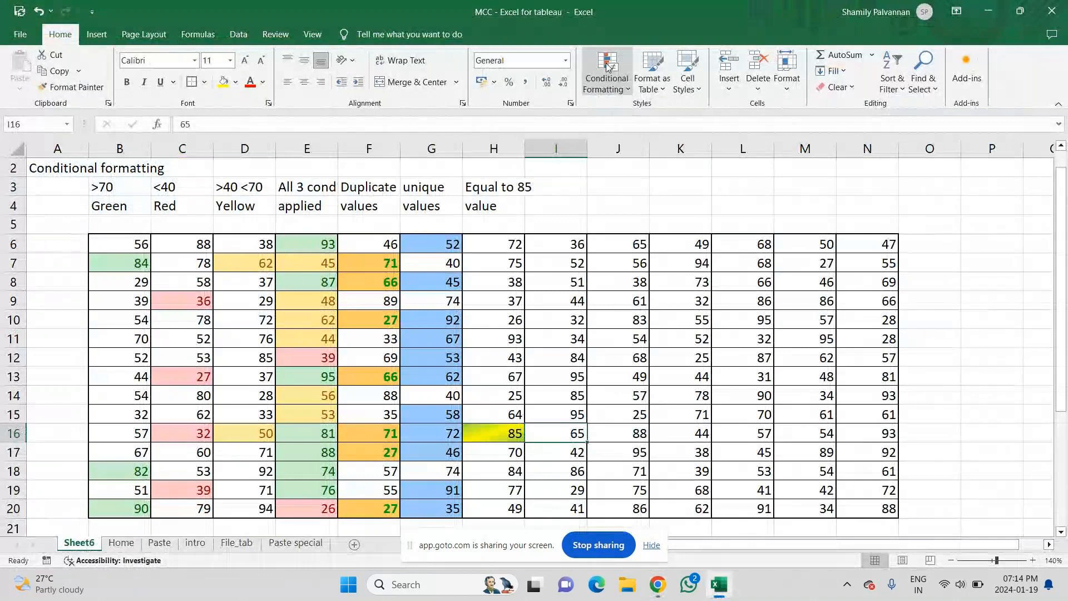
# - Open the A Date Occurring highlight rule to view its options and close it without applying it
pyautogui.click(607, 67)
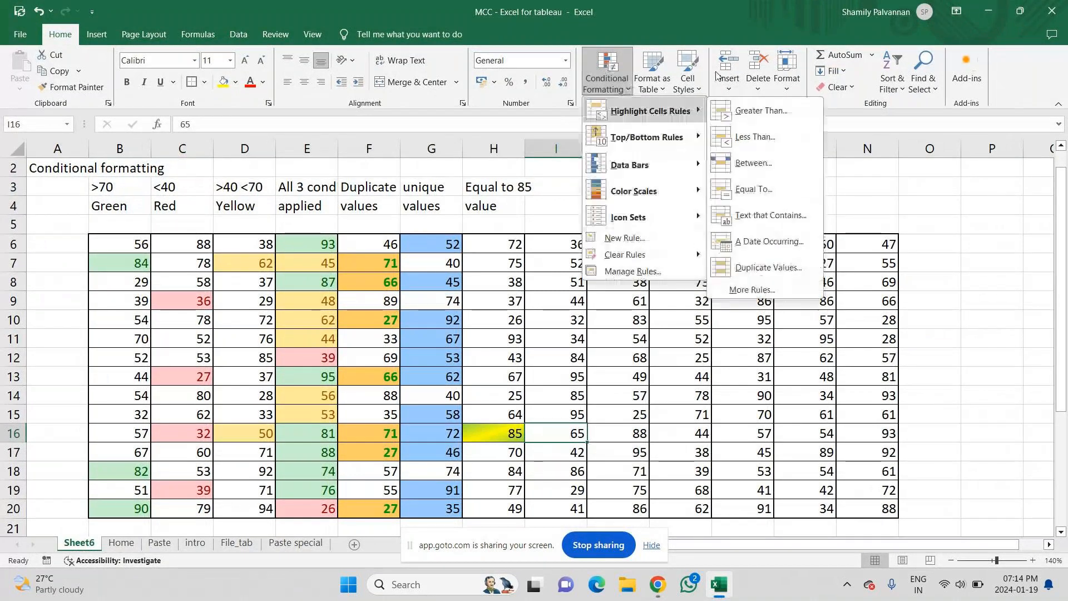
pyautogui.click(789, 242)
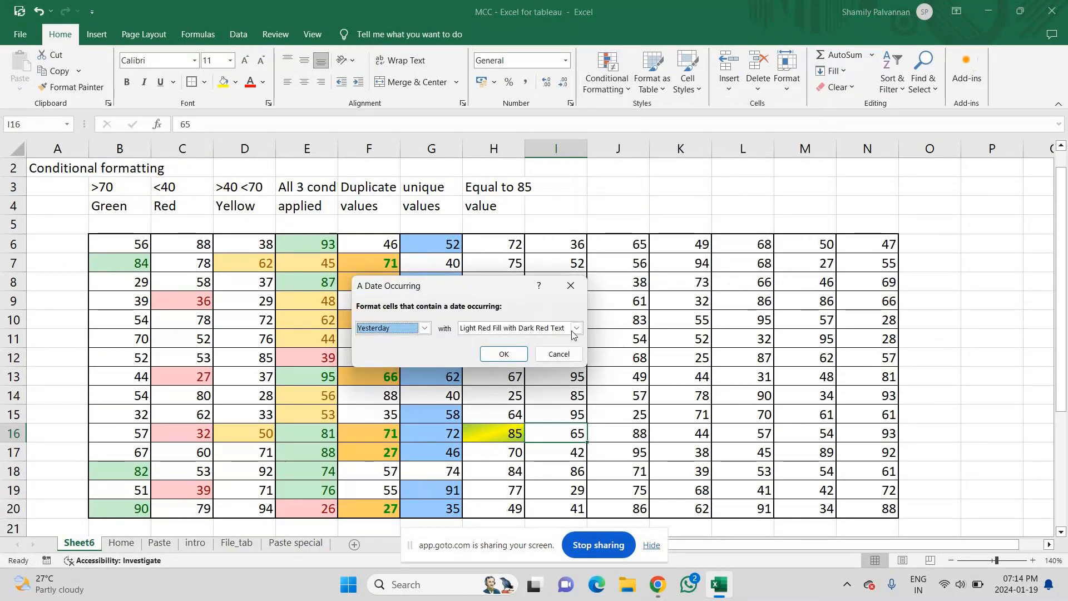
pyautogui.click(571, 287)
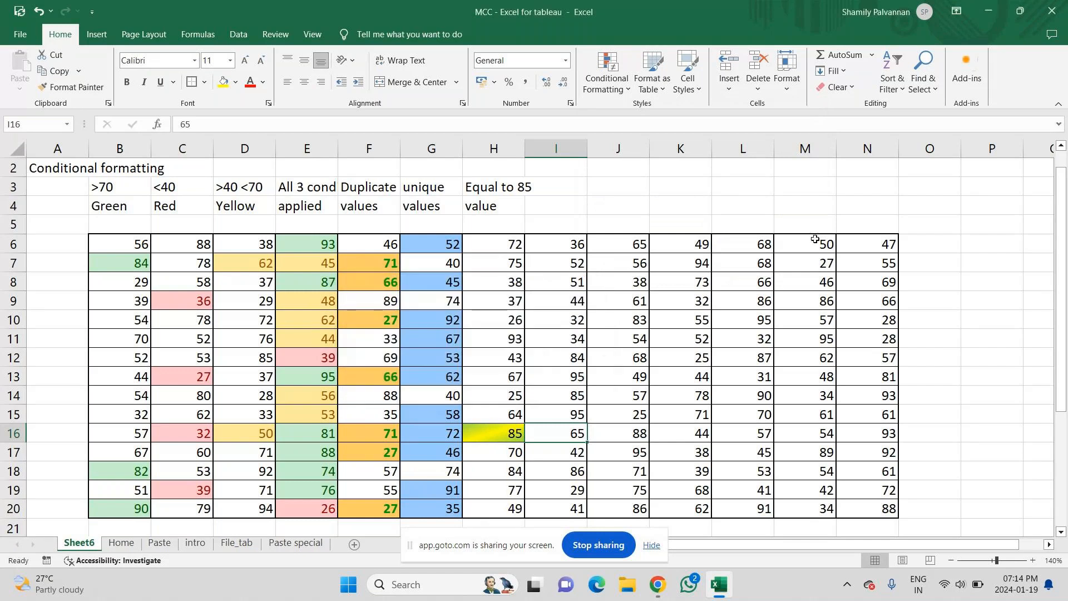
# - Enter the date 01/01/2024 in cell O6 and apply the Short Date number format
pyautogui.click(959, 245)
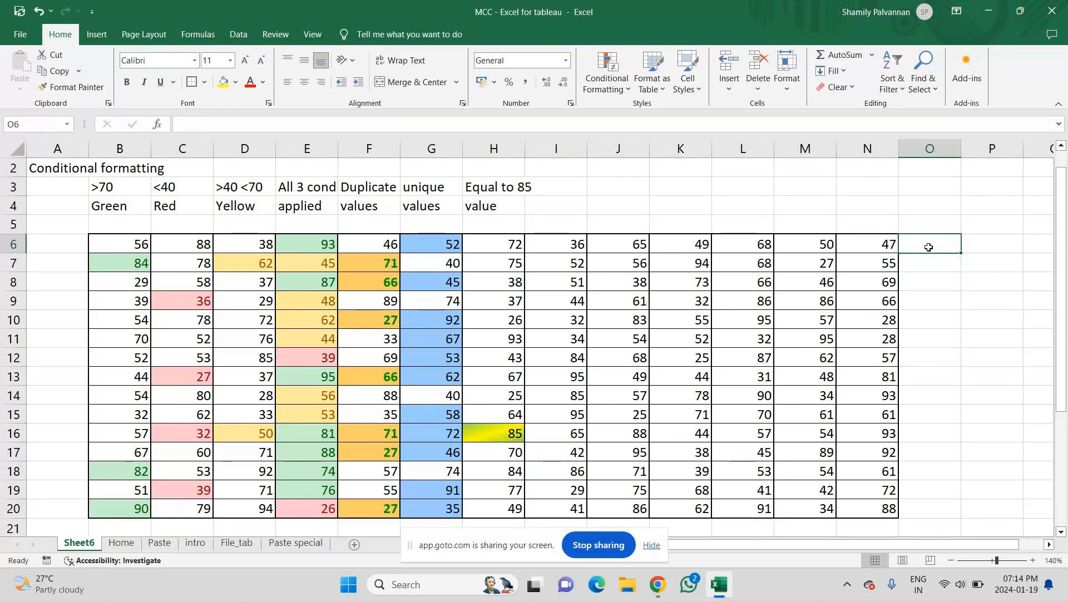
pyautogui.write('0')
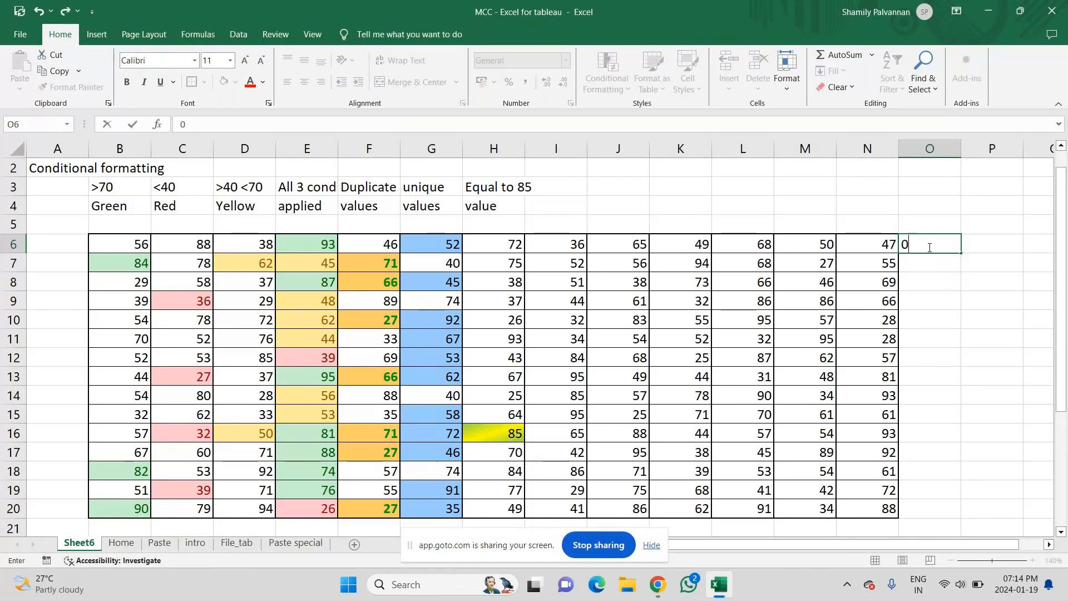
pyautogui.write('1/01/')
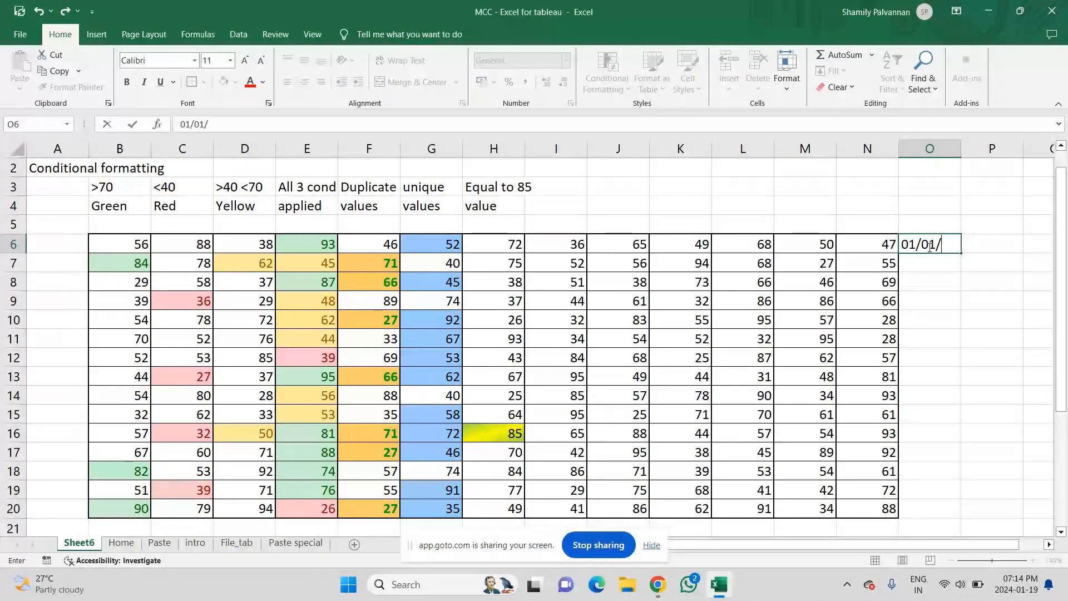
pyautogui.write('2024')
pyautogui.hotkey('ctrl', 'Return')
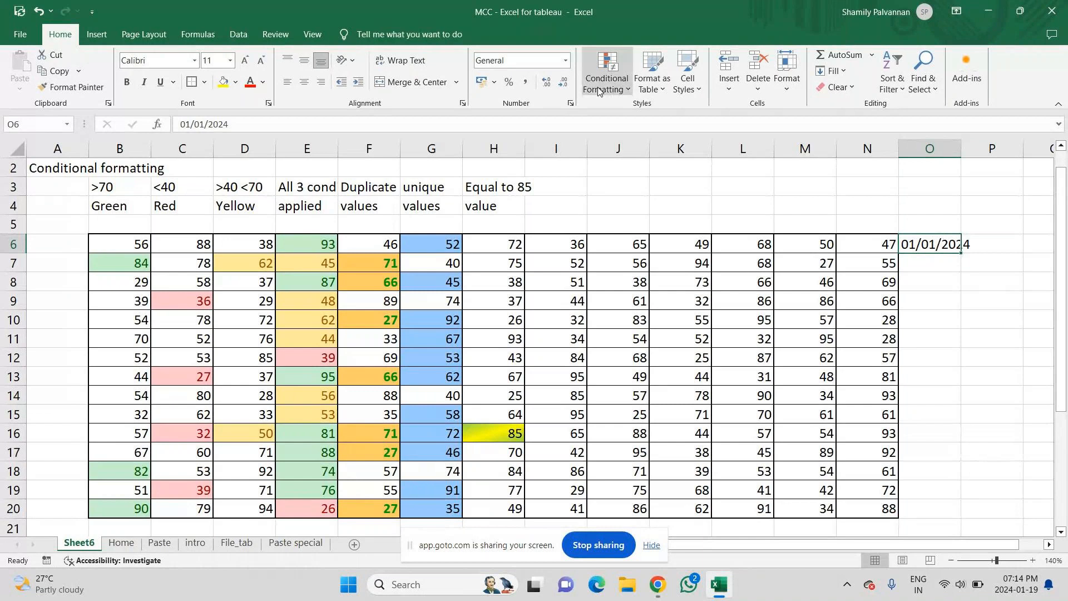
pyautogui.click(566, 60)
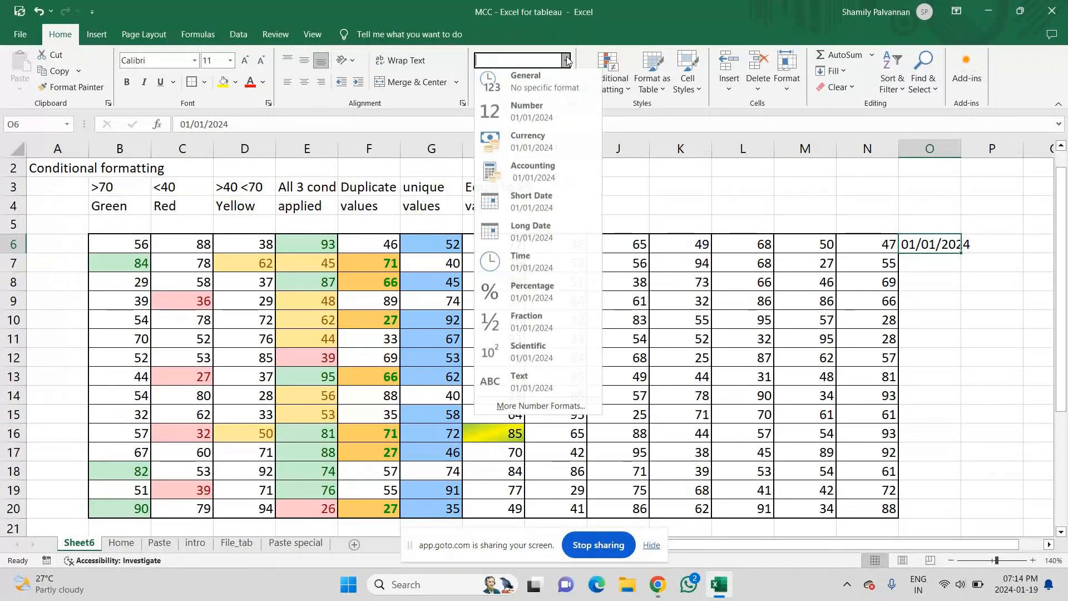
pyautogui.click(527, 212)
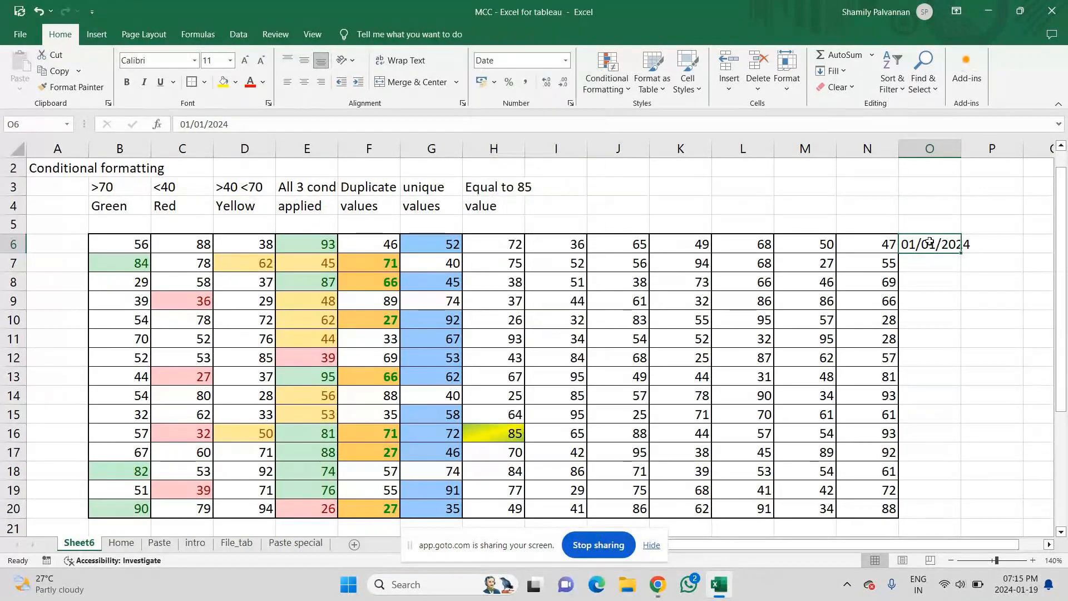
# - Enter the date 01/02/2024 in cell O7
pyautogui.moveTo(960, 253)
pyautogui.mouseDown()
pyautogui.moveTo(965, 433)
pyautogui.moveTo(952, 248)
pyautogui.mouseUp()
pyautogui.click(942, 258)
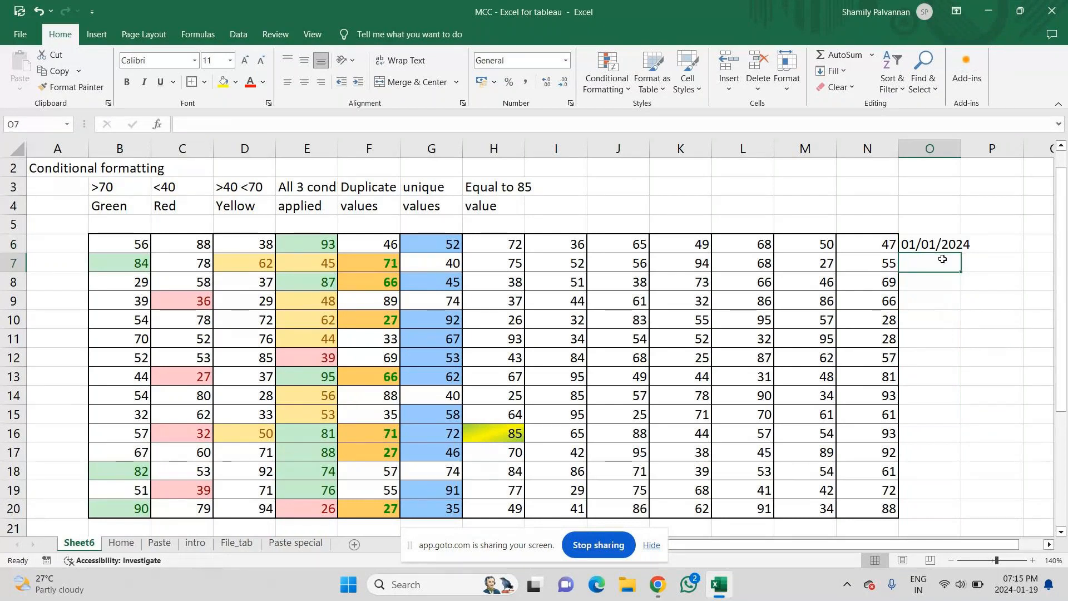
pyautogui.write('01/')
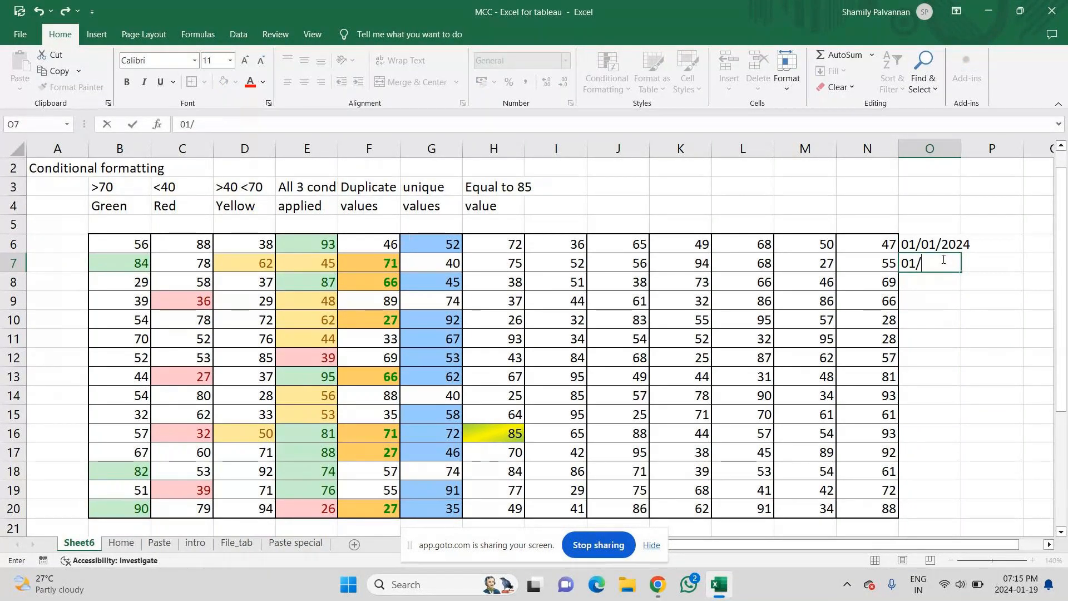
pyautogui.write('02/202')
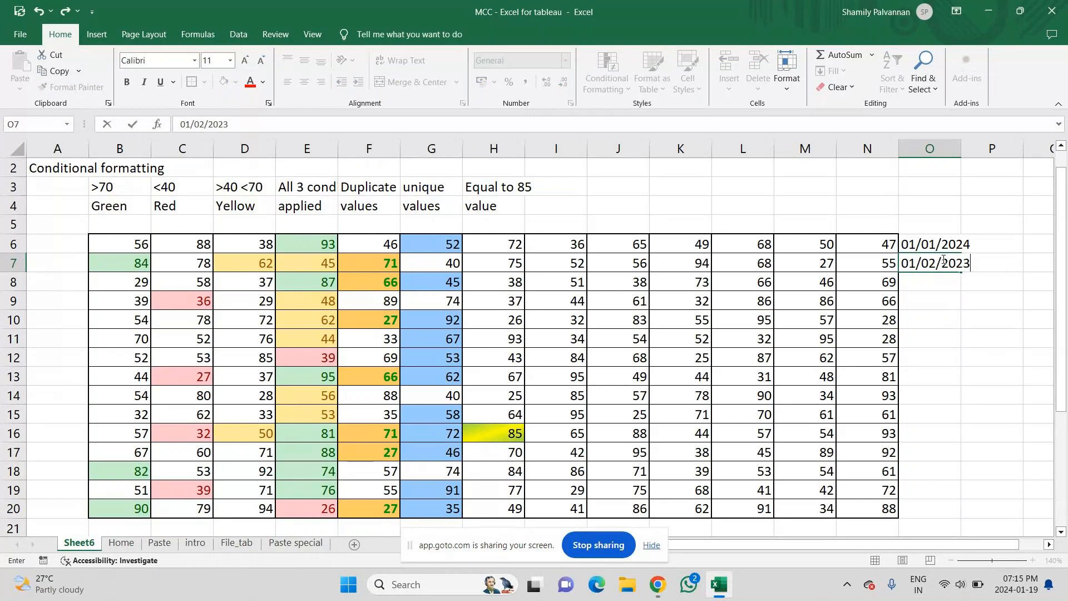
pyautogui.write('4')
pyautogui.press('Return')
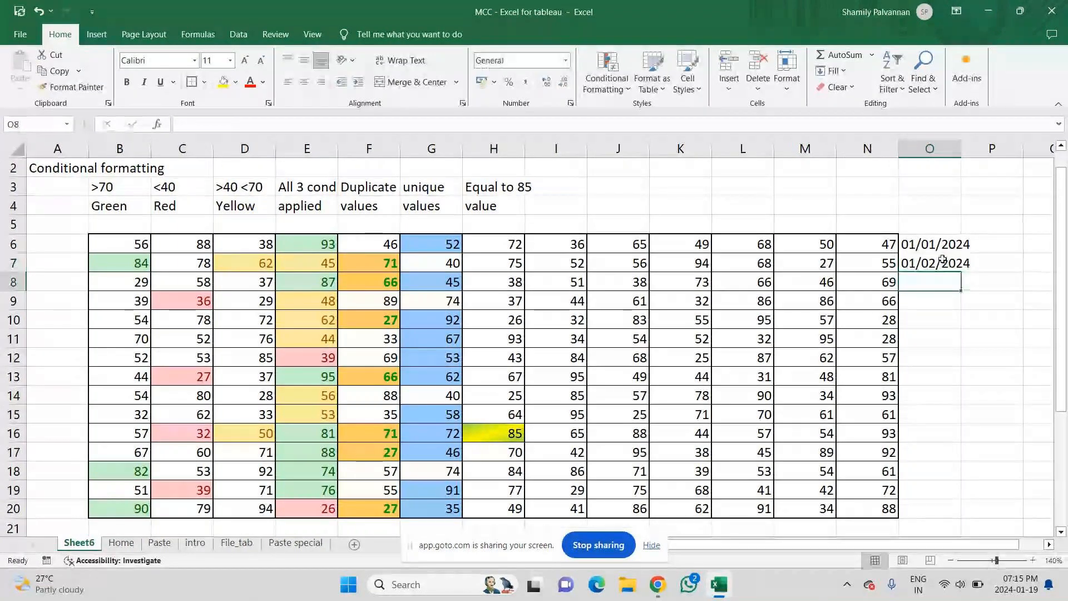
# - Extend the date series from O6:O7 down to cell O8
pyautogui.press('Up')
pyautogui.press('Up')
pyautogui.moveTo(941, 259); pyautogui.dragTo(966, 331)
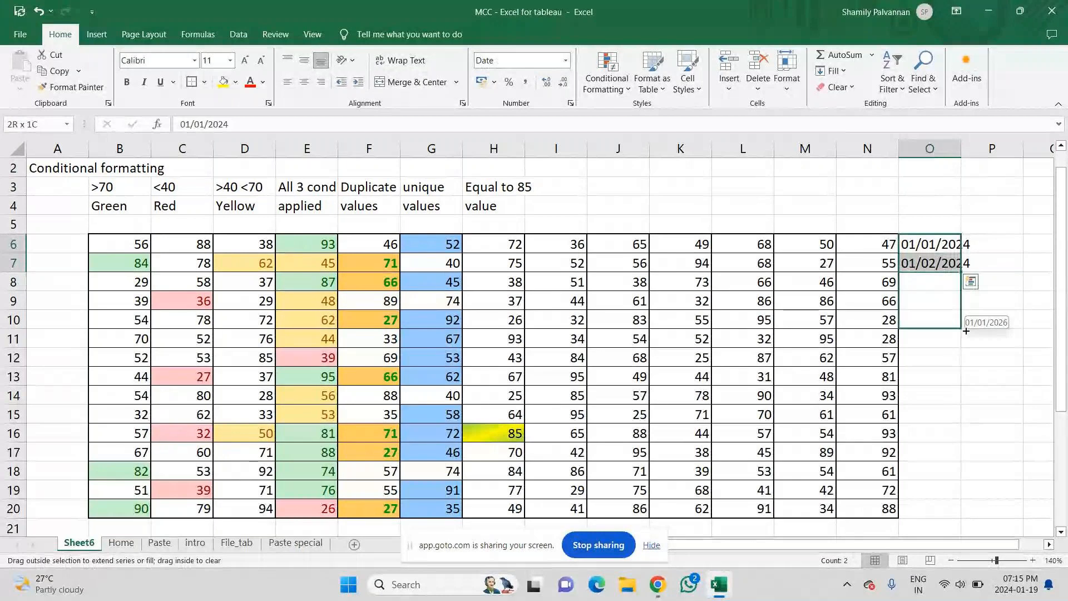
pyautogui.moveTo(965, 330); pyautogui.dragTo(963, 289)
pyautogui.click(954, 314)
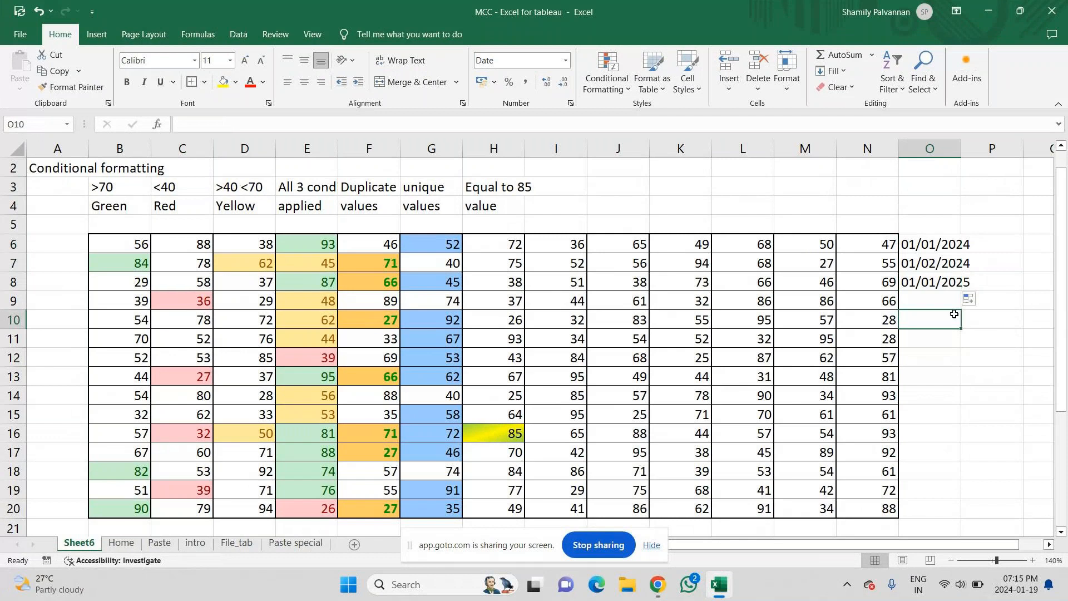
# - Try the formula =O7+1 in cell O8 and clear the cell
pyautogui.click(940, 277)
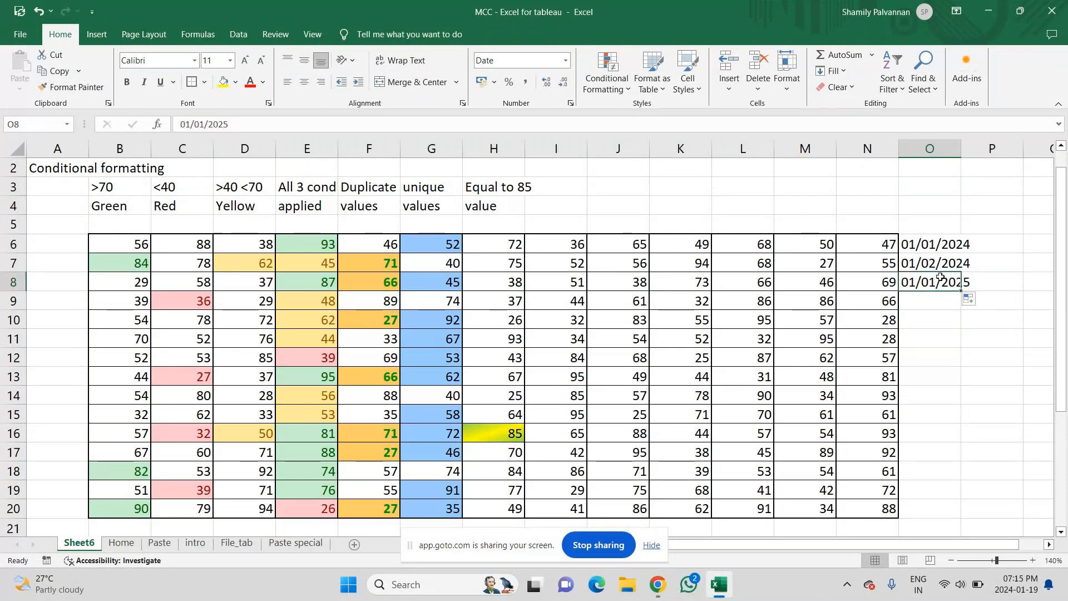
pyautogui.write('=')
pyautogui.press('Up')
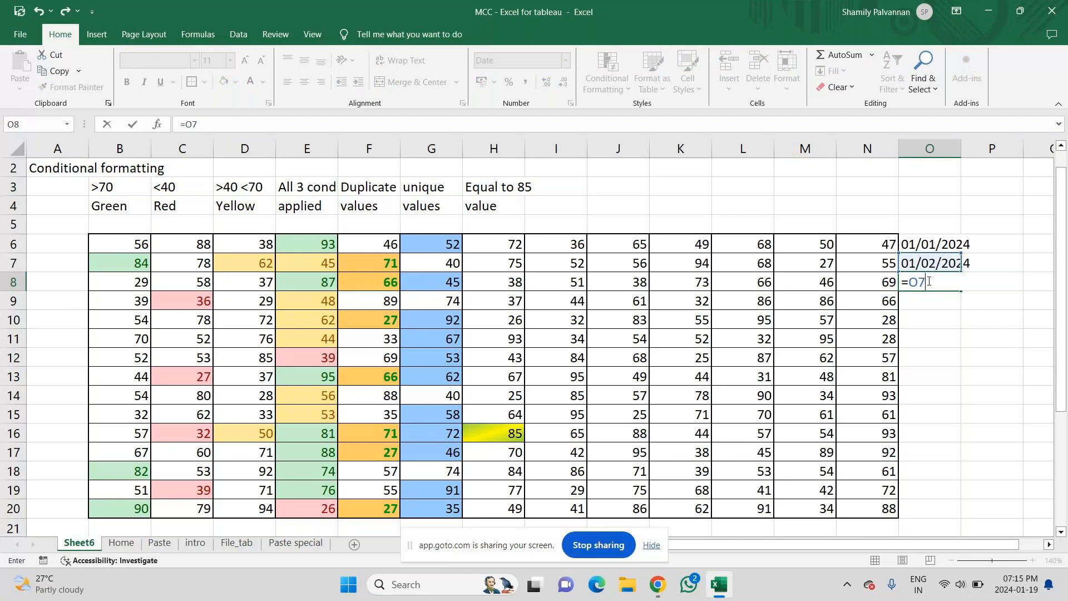
pyautogui.write('+1')
pyautogui.hotkey('ctrl', 'Return')
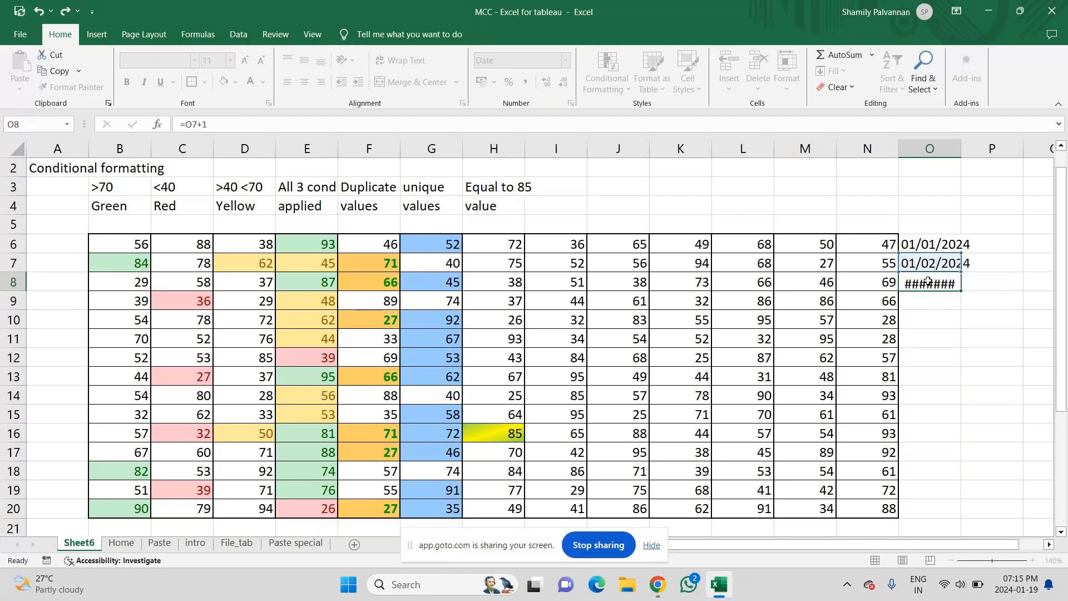
pyautogui.press('Return')
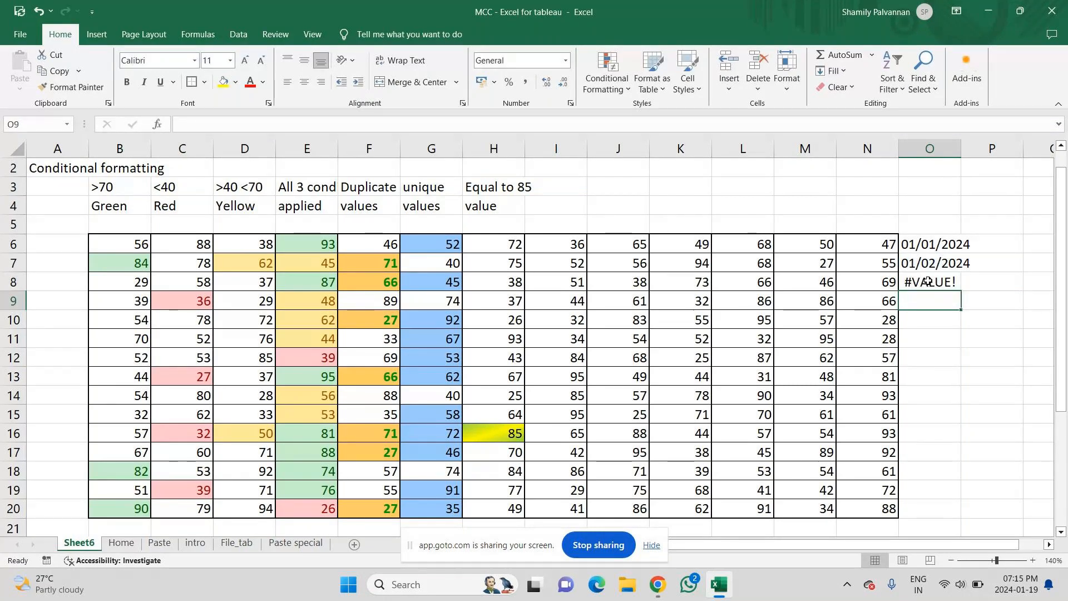
pyautogui.click(928, 282)
pyautogui.press('BackSpace')
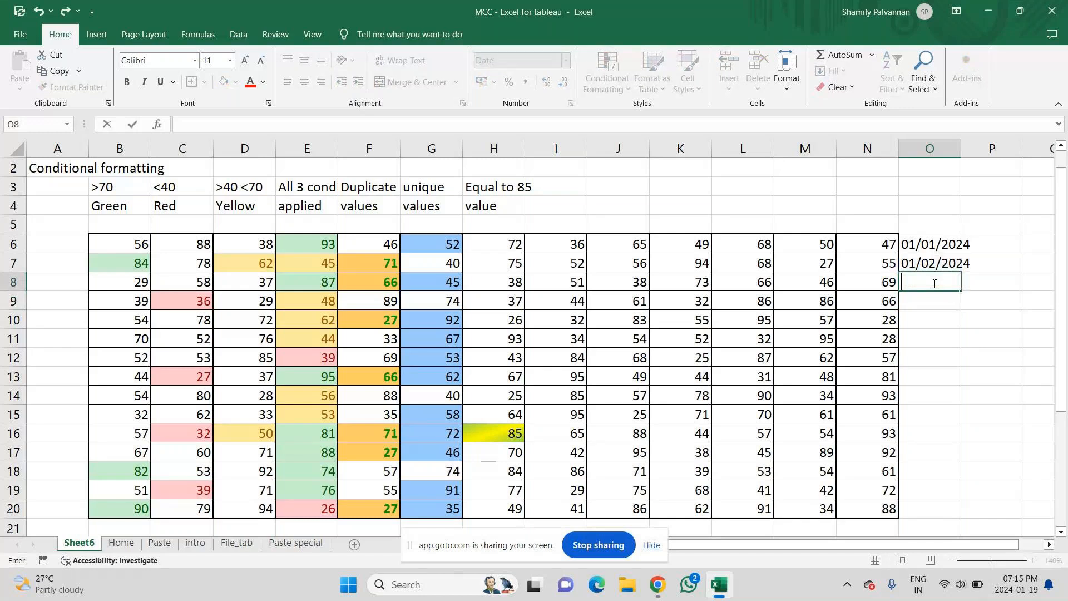
pyautogui.moveTo(927, 245); pyautogui.dragTo(925, 266)
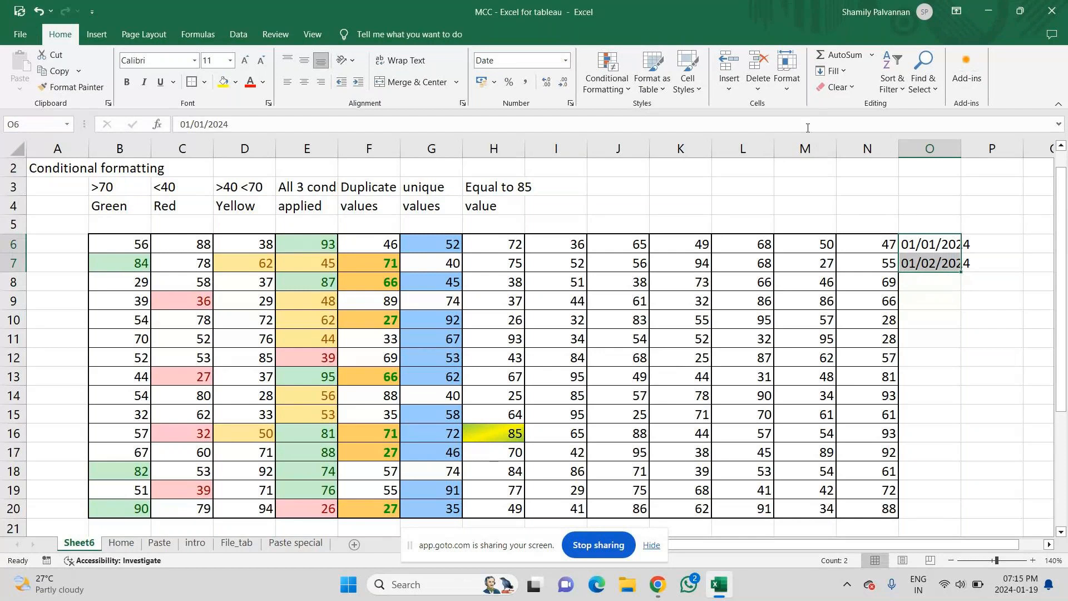
pyautogui.click(613, 85)
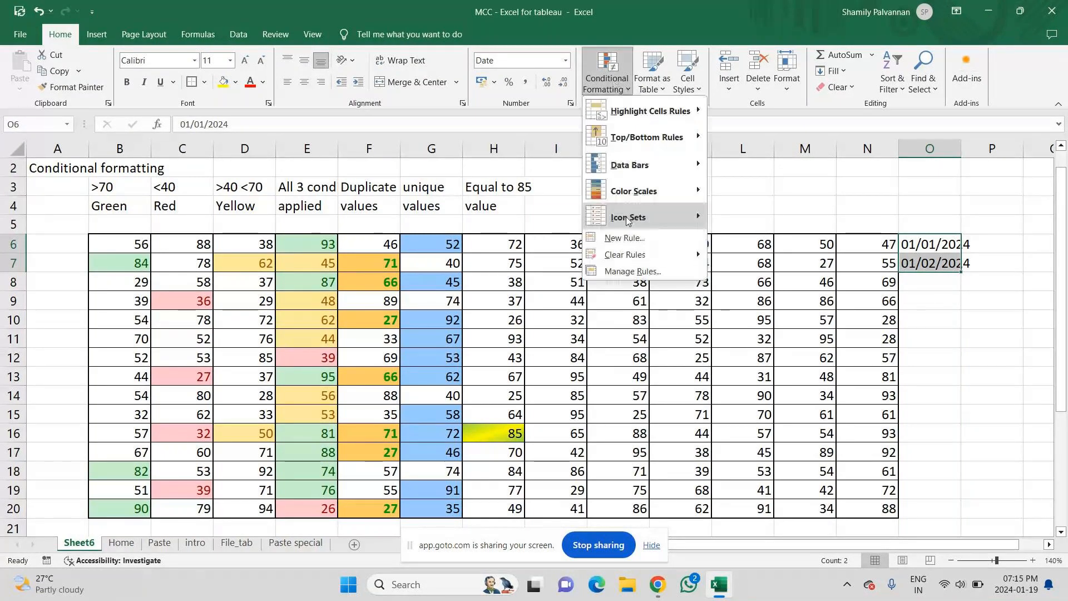
pyautogui.moveTo(648, 110)
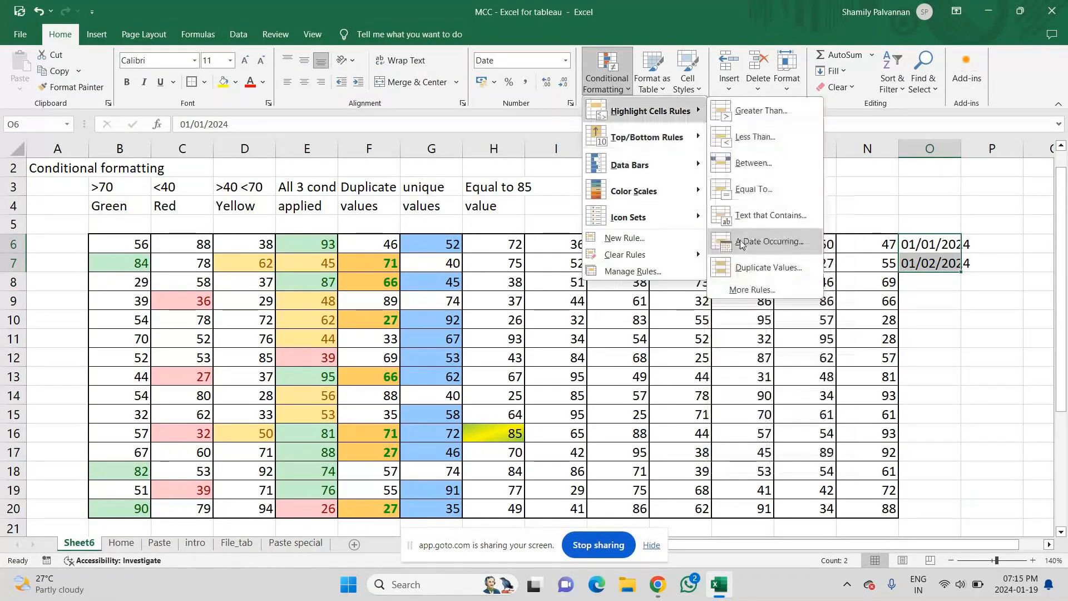
pyautogui.click(751, 215)
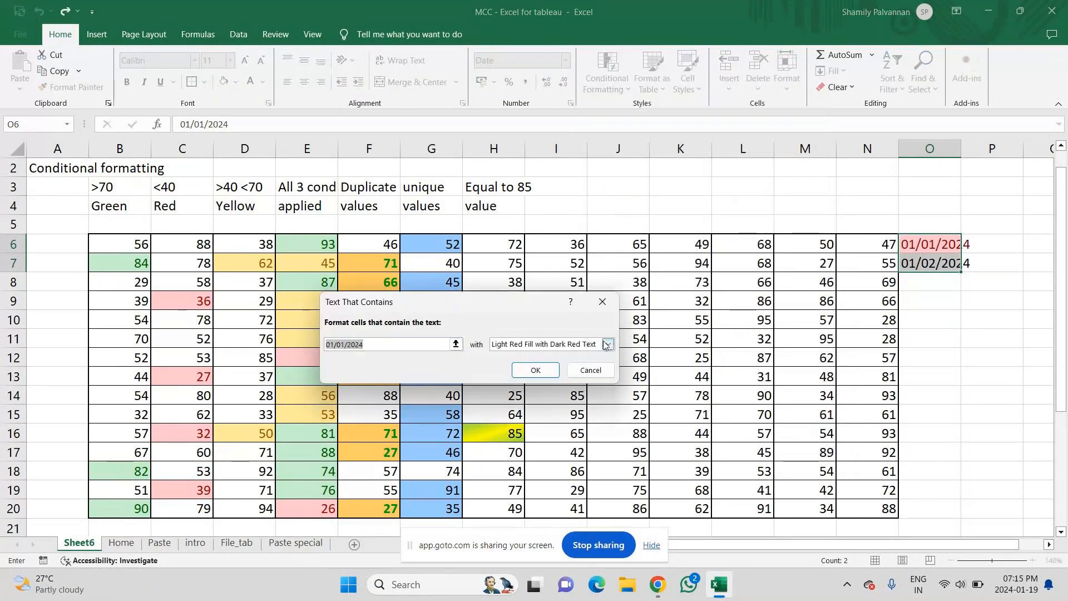
pyautogui.click(590, 370)
# - Examine the date period choices of the A Date Occurring rule for O6:O7 and close it without applying
pyautogui.click(606, 78)
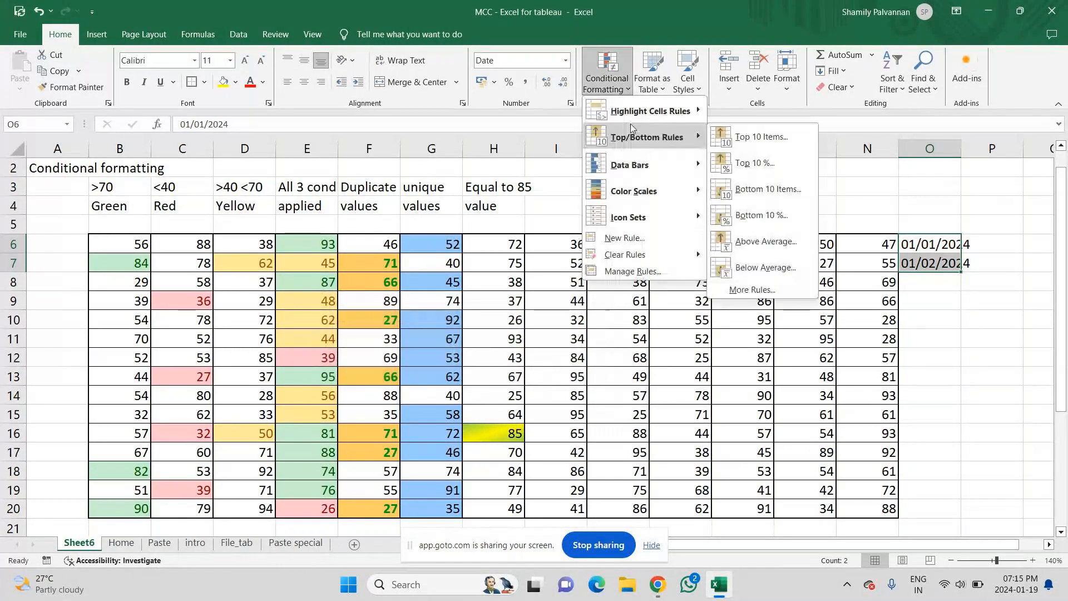
pyautogui.moveTo(631, 116)
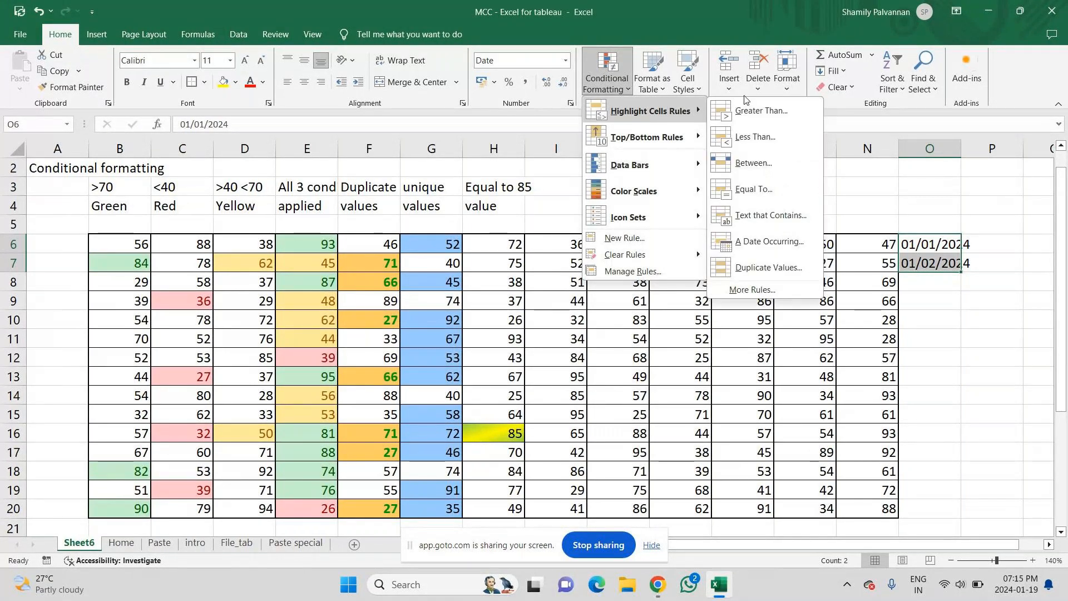
pyautogui.click(748, 240)
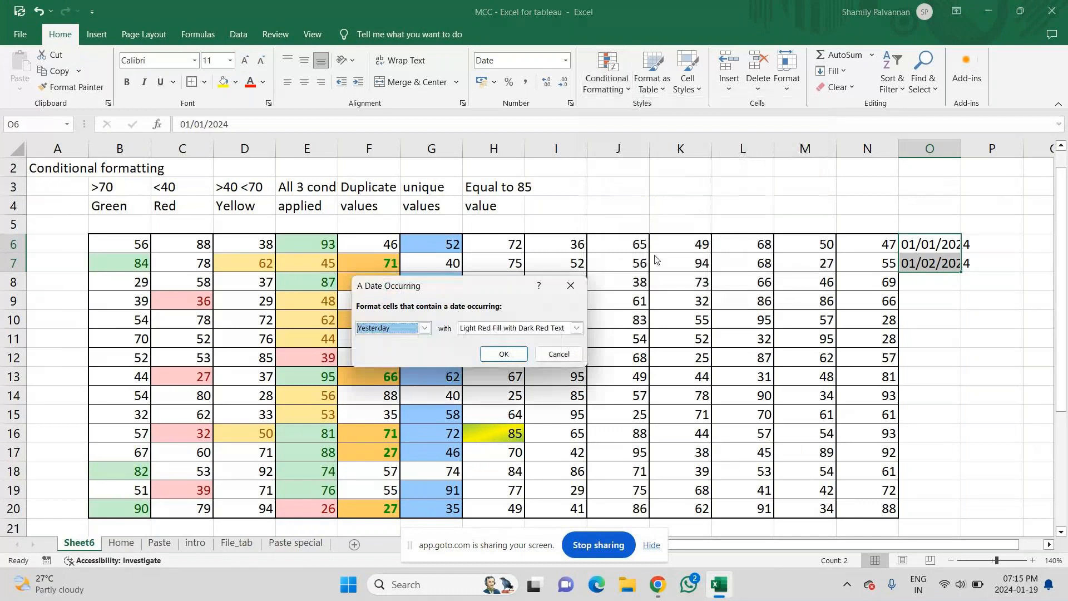
pyautogui.click(425, 329)
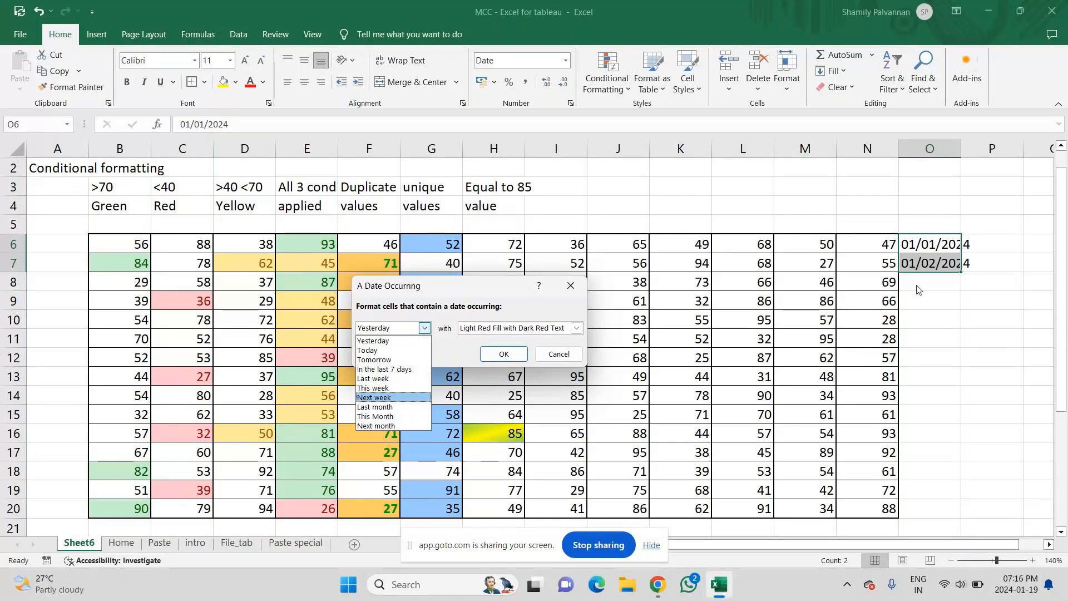
pyautogui.click(781, 305)
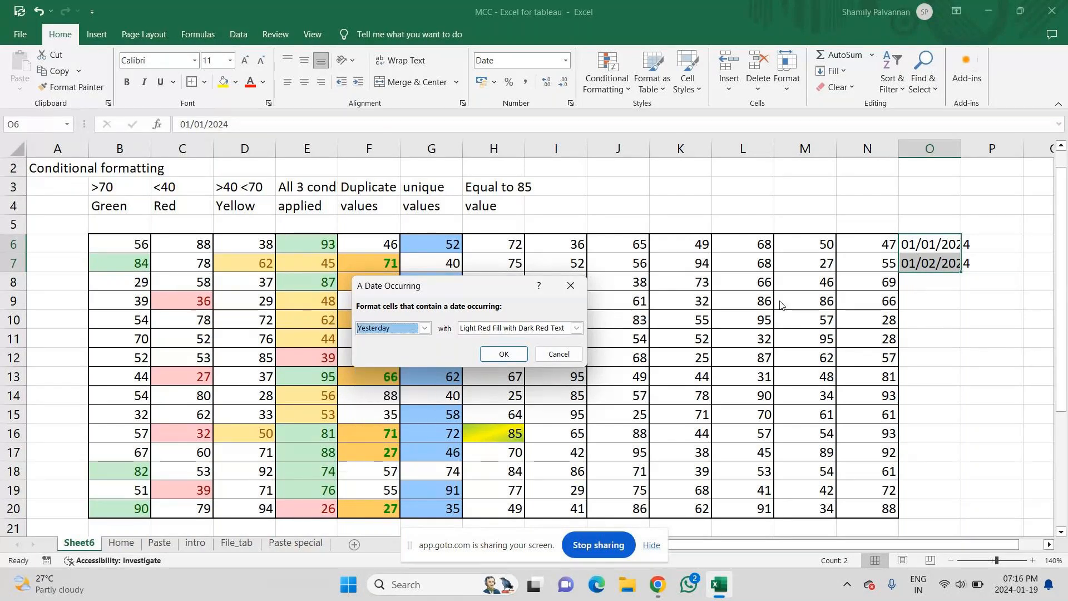
pyautogui.click(573, 290)
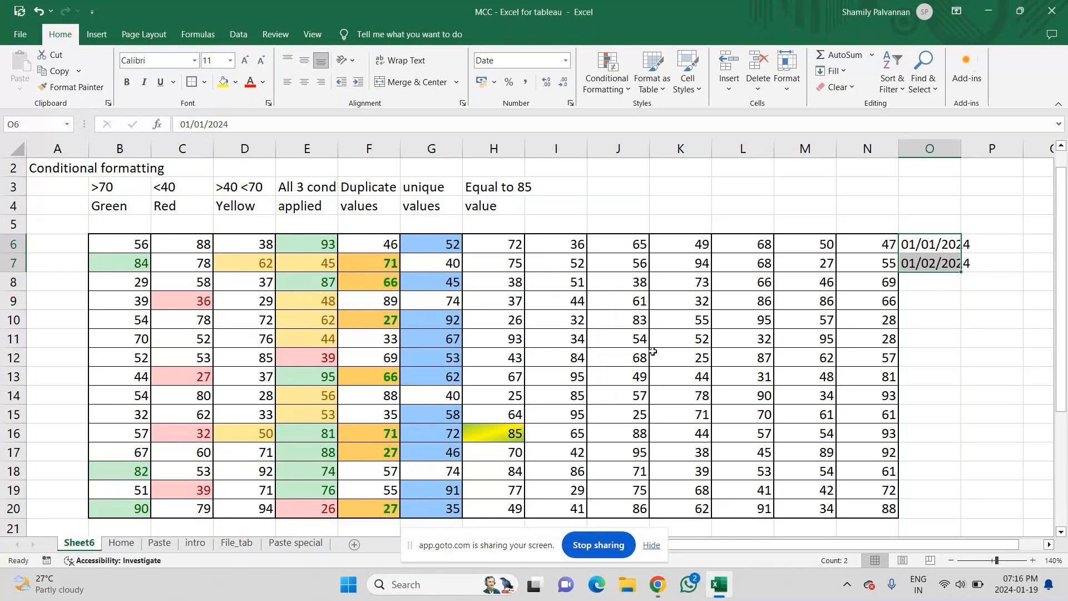
# - Clear the dates from cells O6 and O7
pyautogui.click(926, 309)
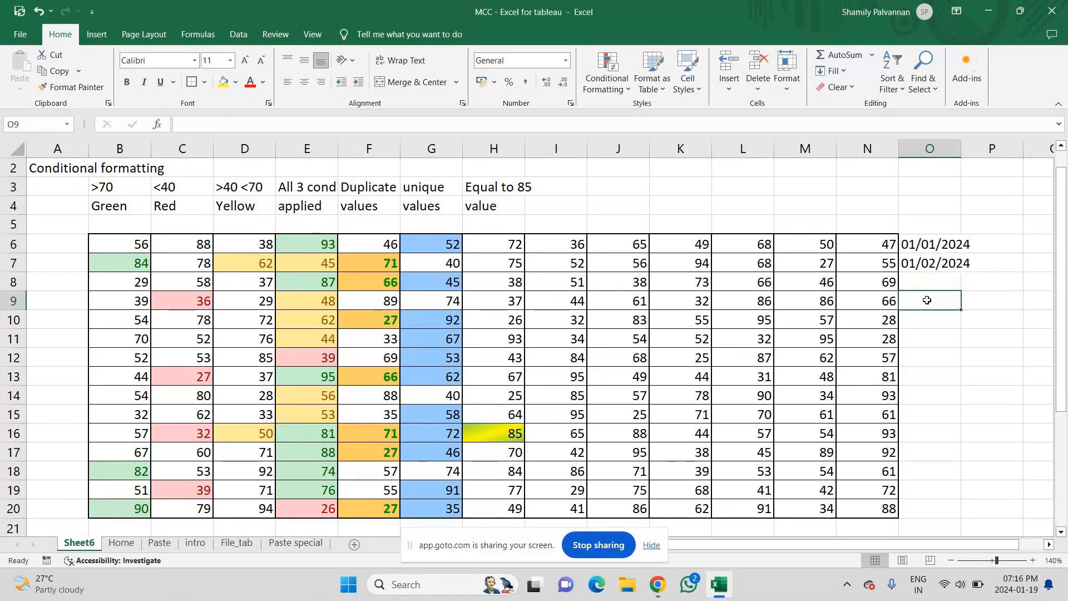
pyautogui.click(927, 282)
pyautogui.press('Up')
pyautogui.press('Up')
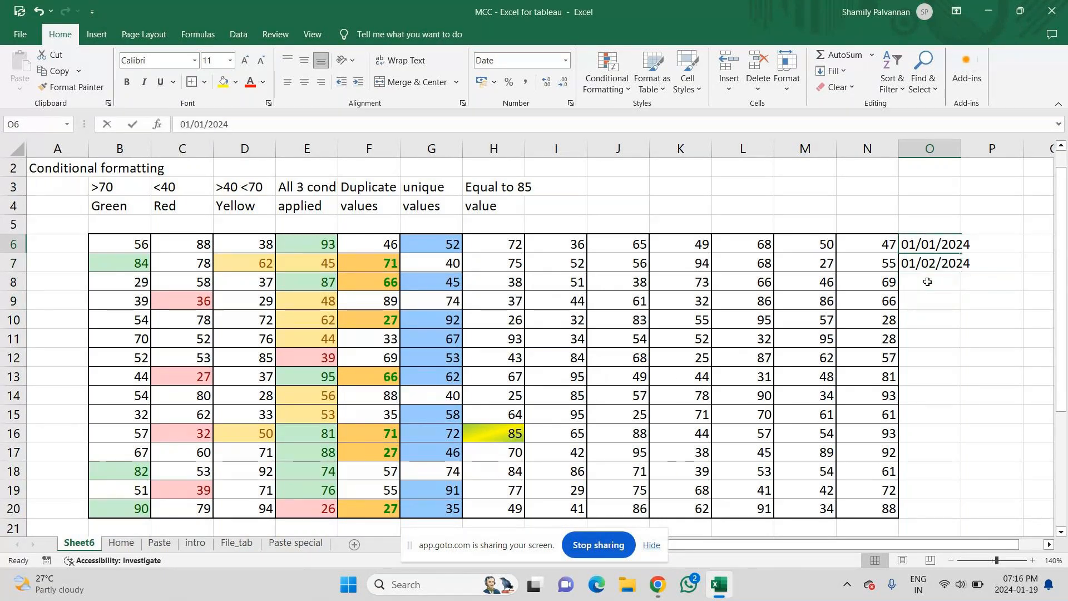
pyautogui.press('BackSpace')
pyautogui.press('Return')
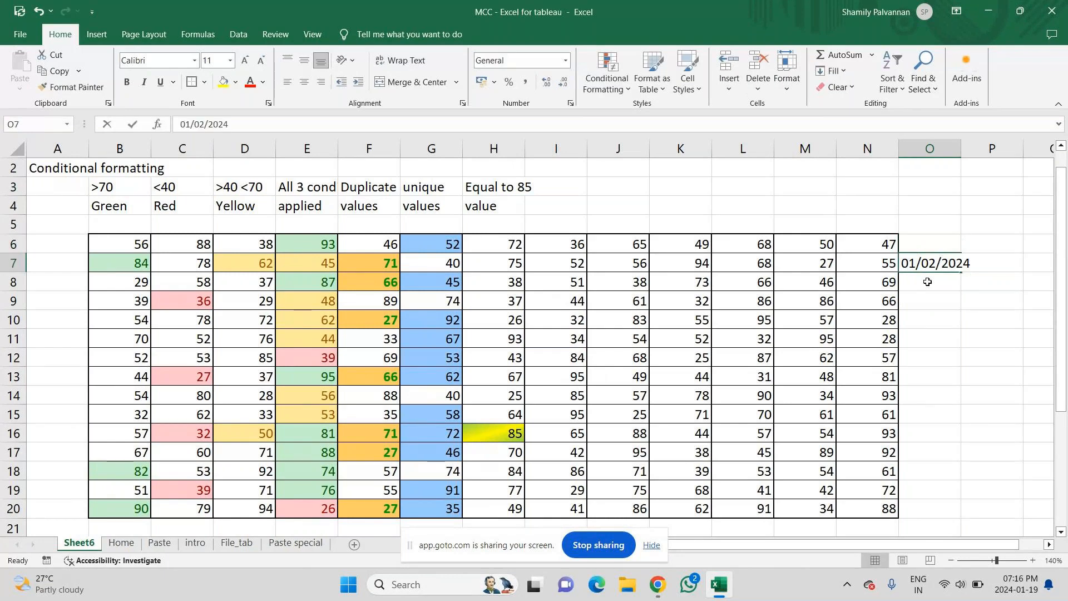
pyautogui.press('BackSpace')
pyautogui.press('Return')
# - Enter the formula =TODAY() in cell O6
pyautogui.press('Up')
pyautogui.press('Up')
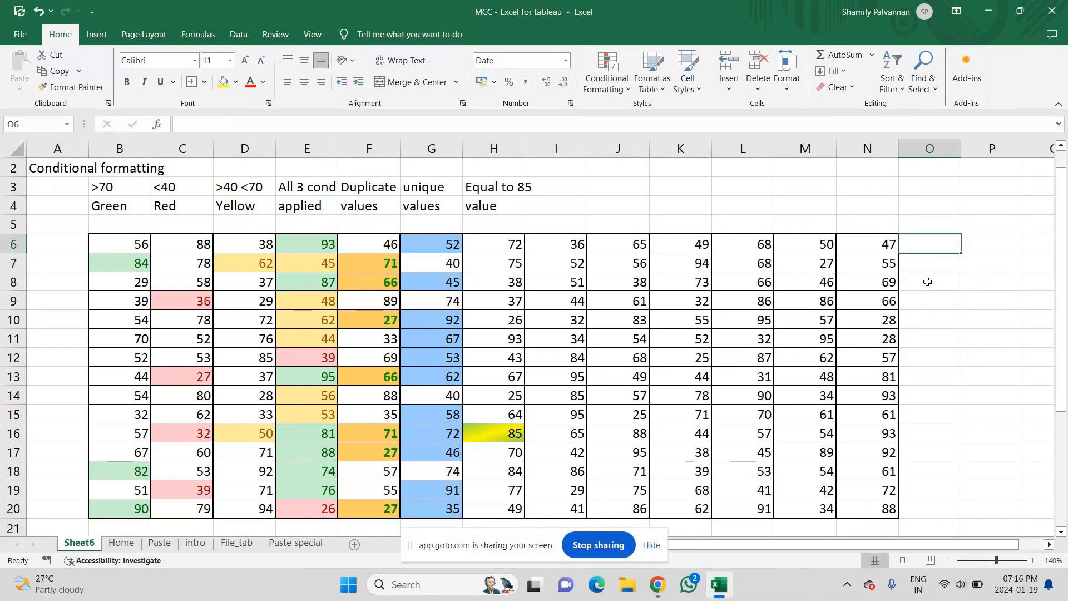
pyautogui.write('=to')
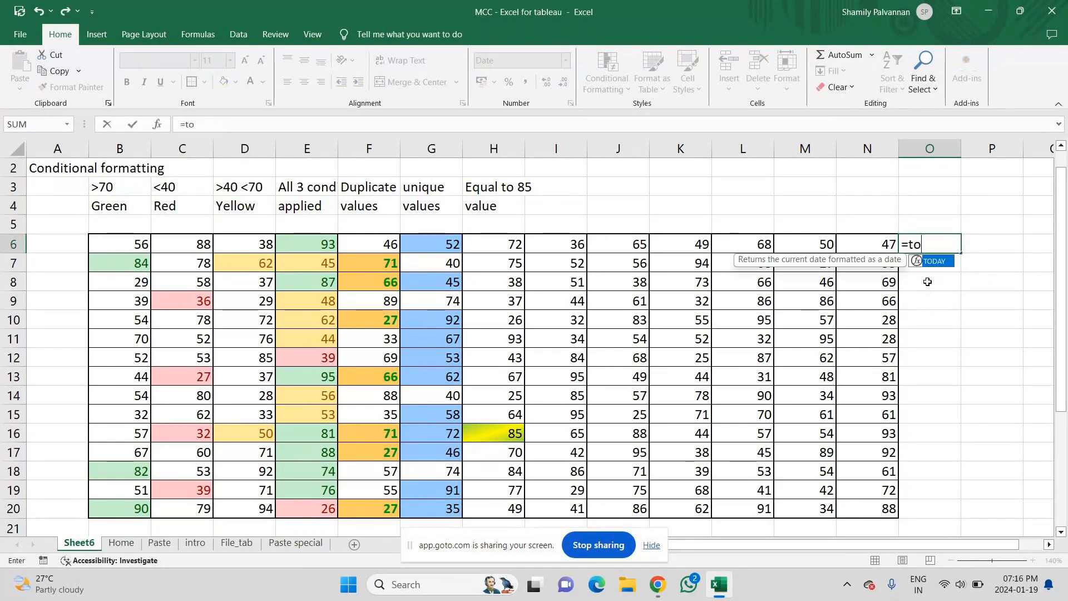
pyautogui.write('day')
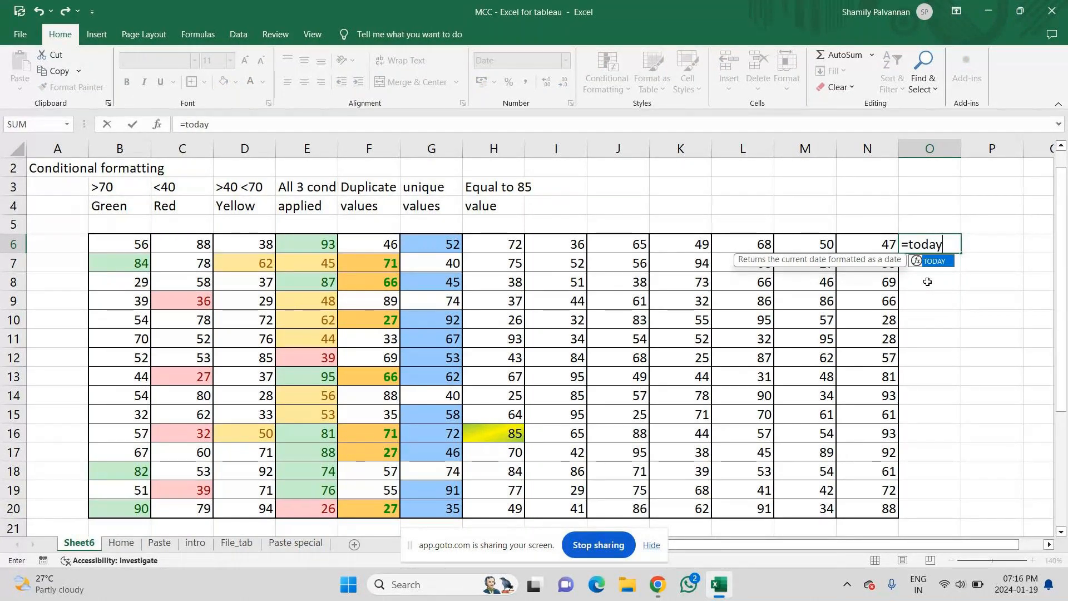
pyautogui.write('()')
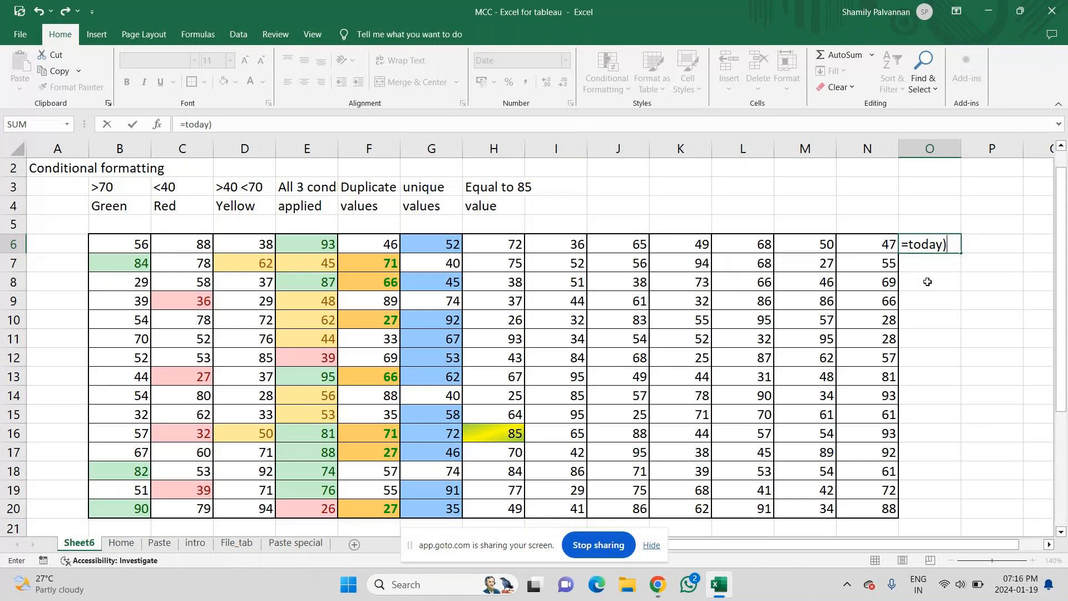
pyautogui.press('Return')
# - Try filling the TODAY formula from O6 down to O20 and undo the fill
pyautogui.click(967, 249)
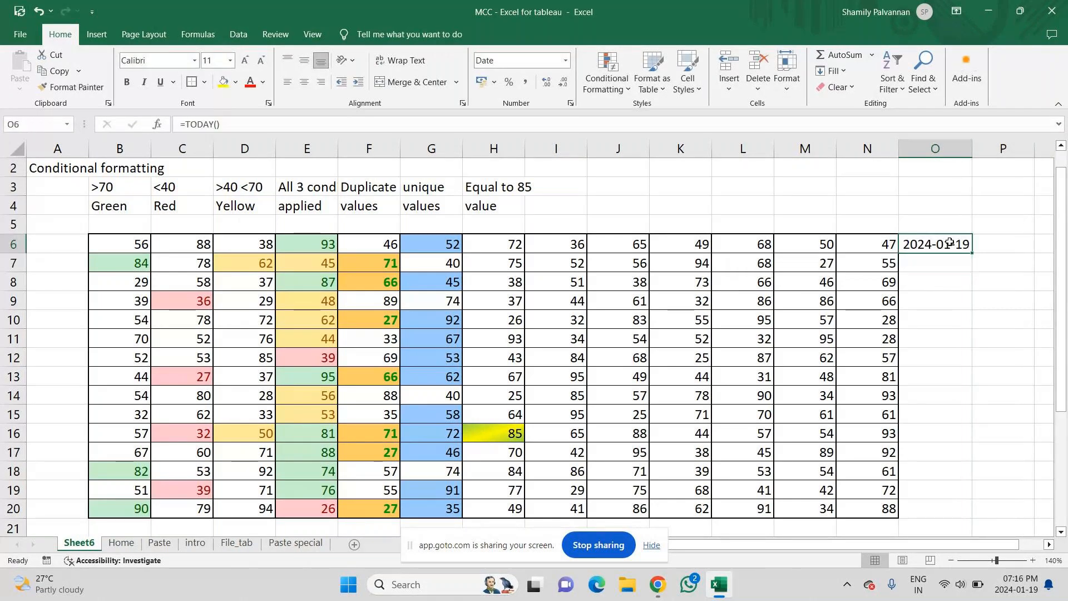
pyautogui.moveTo(972, 254); pyautogui.dragTo(959, 521)
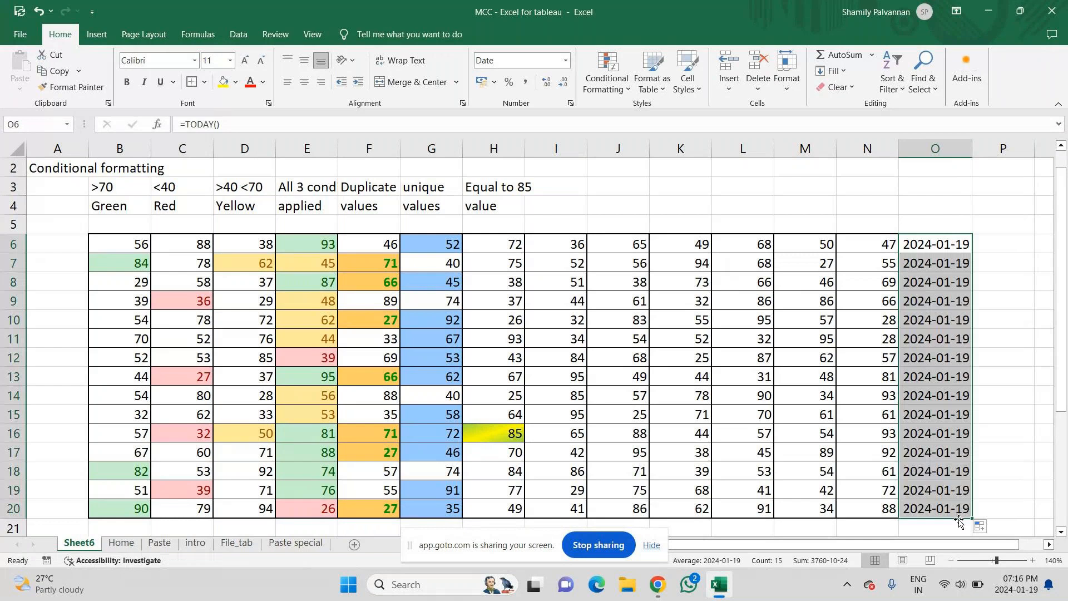
pyautogui.hotkey('ctrl', 'z')
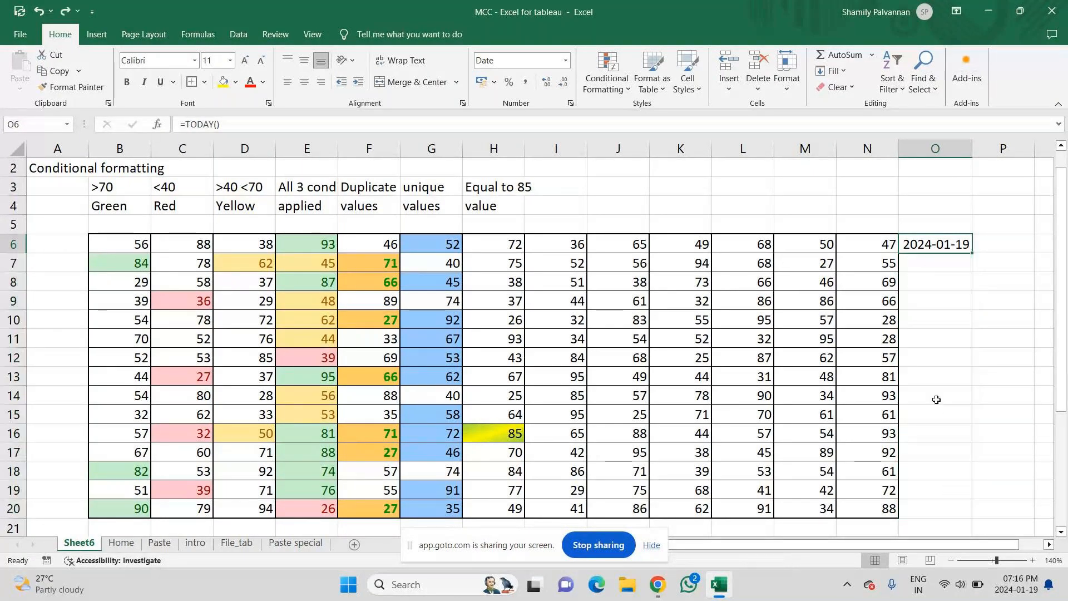
# - Enter the formula =O6+1 in cell O7 and fill it down to O20
pyautogui.press('Down')
pyautogui.write('=')
pyautogui.press('Up')
pyautogui.write('+')
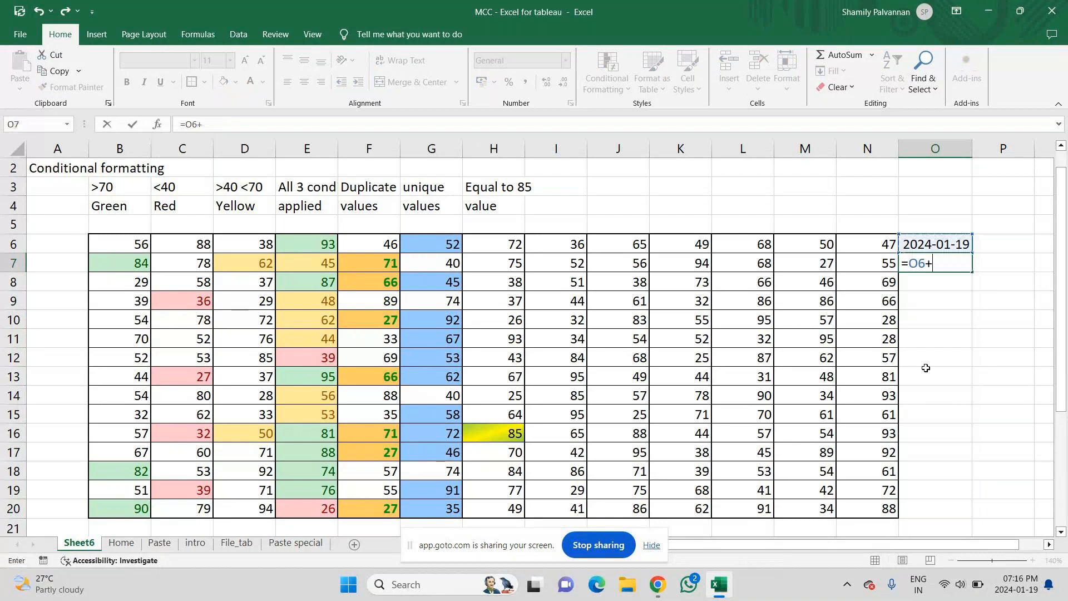
pyautogui.write('1')
pyautogui.press('Return')
pyautogui.click(944, 261)
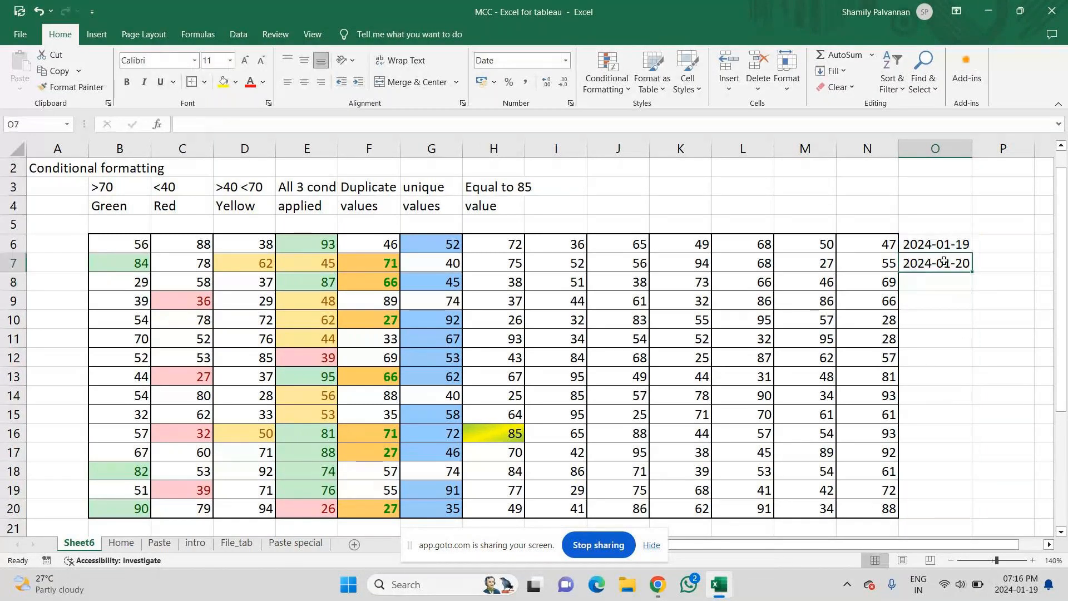
pyautogui.moveTo(971, 272); pyautogui.dragTo(966, 504)
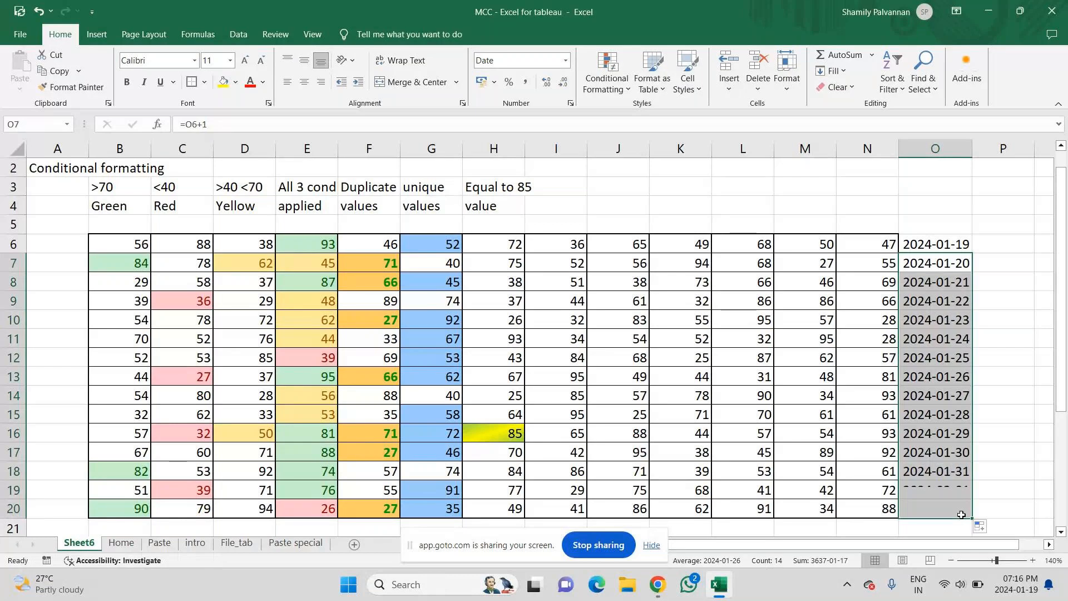
# - Apply an A Date Occurring highlight rule for Next week with Red Text to the dates in O6:O20
pyautogui.click(917, 245)
pyautogui.hotkey('ctrl', 'shift', 'Down')
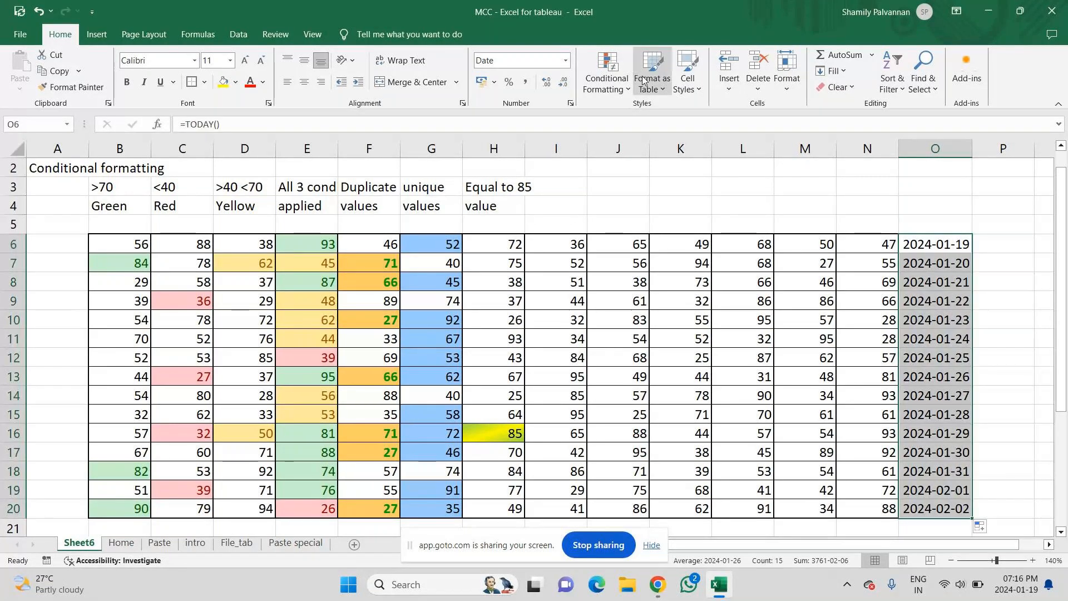
pyautogui.click(602, 67)
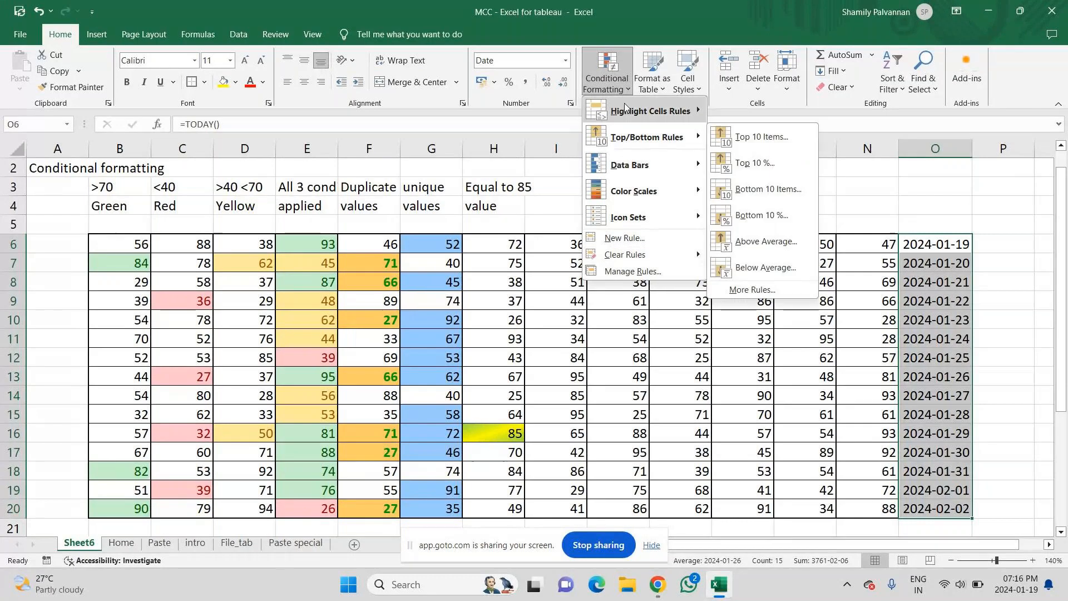
pyautogui.moveTo(629, 111)
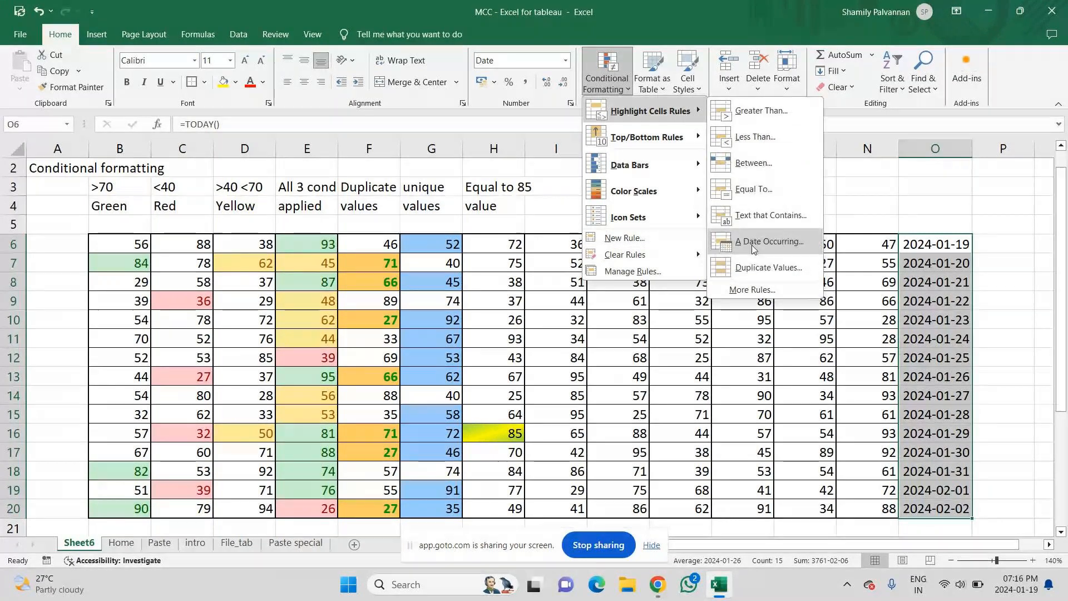
pyautogui.click(752, 242)
pyautogui.click(425, 329)
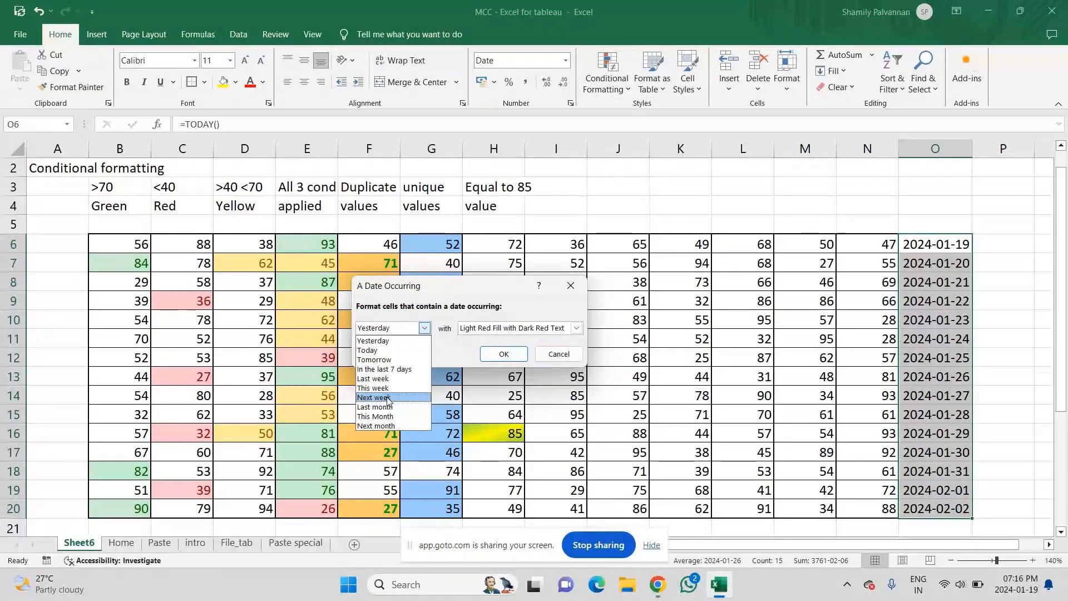
pyautogui.click(422, 397)
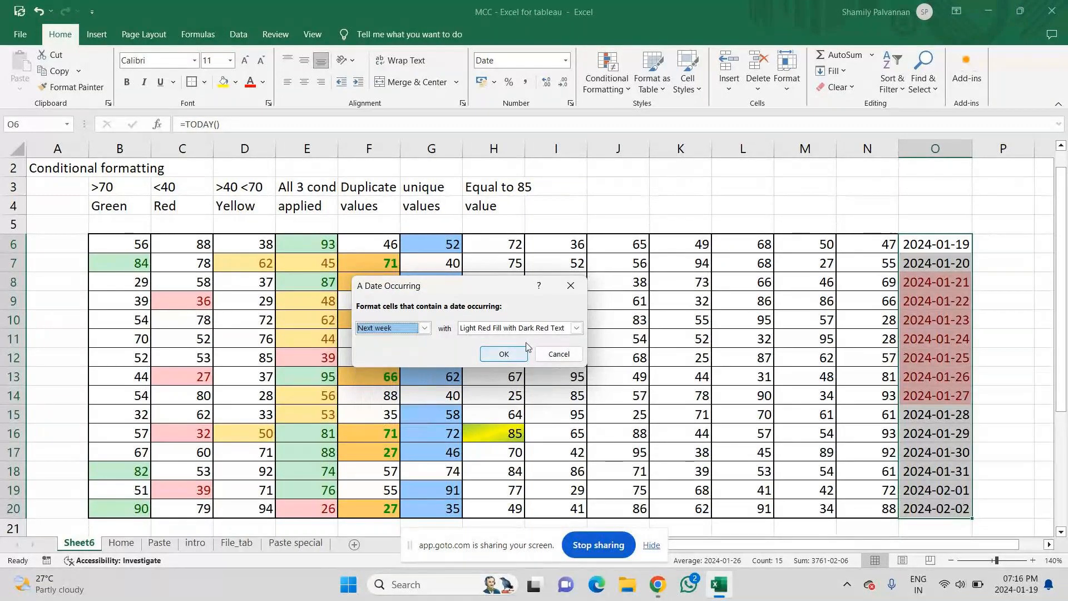
pyautogui.click(575, 328)
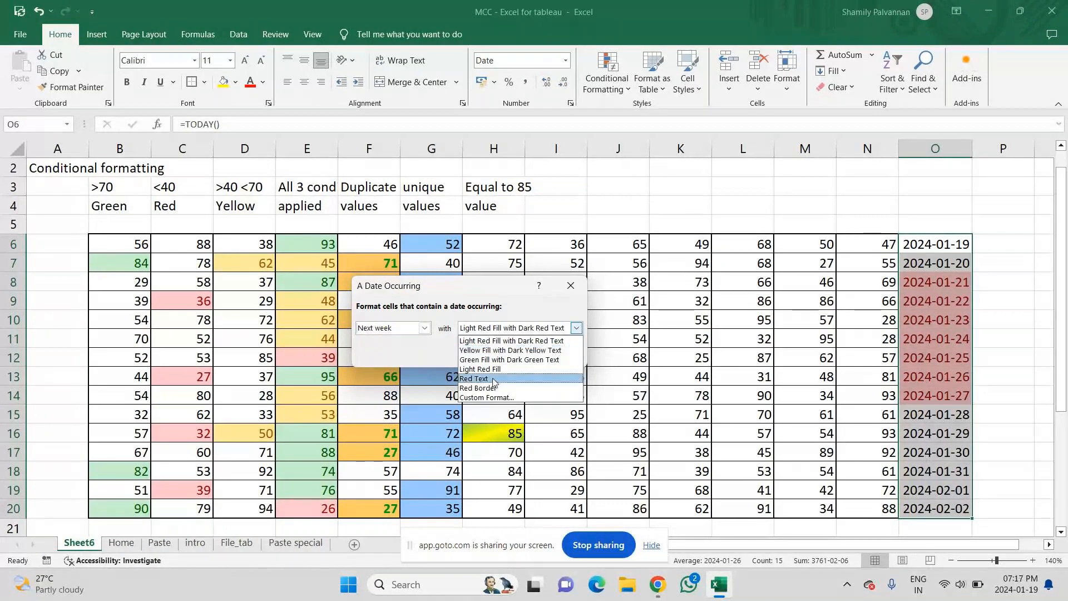
pyautogui.click(478, 378)
pyautogui.click(494, 357)
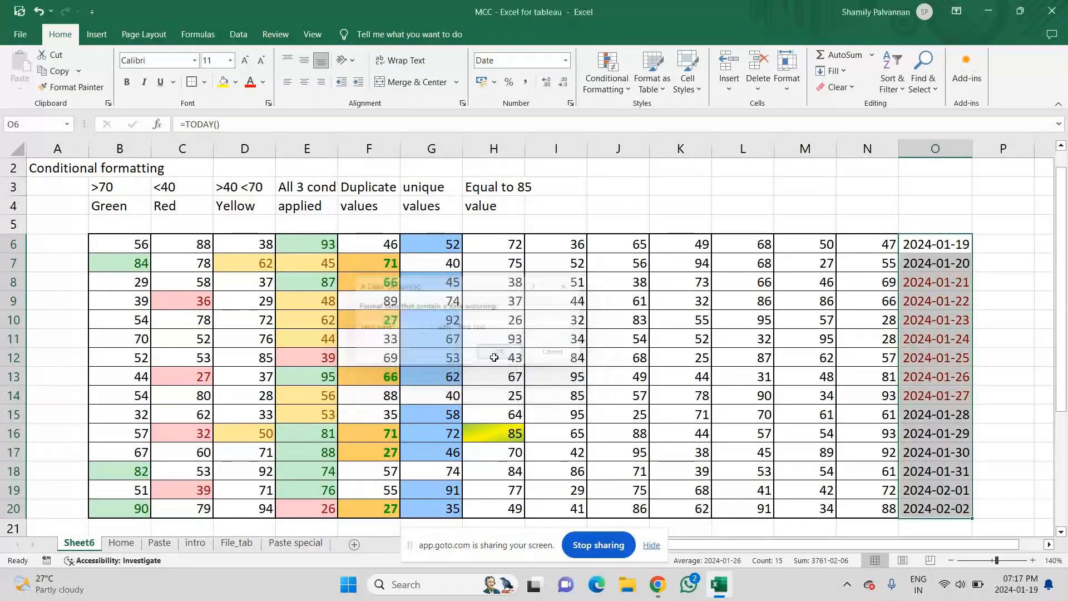
pyautogui.click(1009, 422)
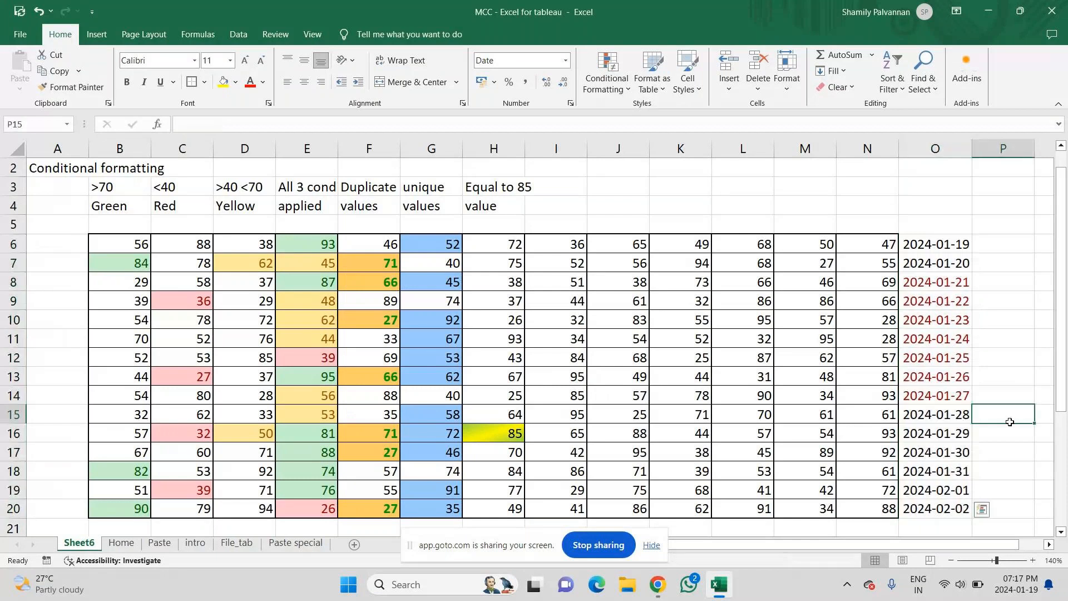
# - Examine the formatted dates in O8:O14 and the choices among the highlight cells rules
pyautogui.click(932, 286)
pyautogui.moveTo(933, 286); pyautogui.dragTo(927, 392)
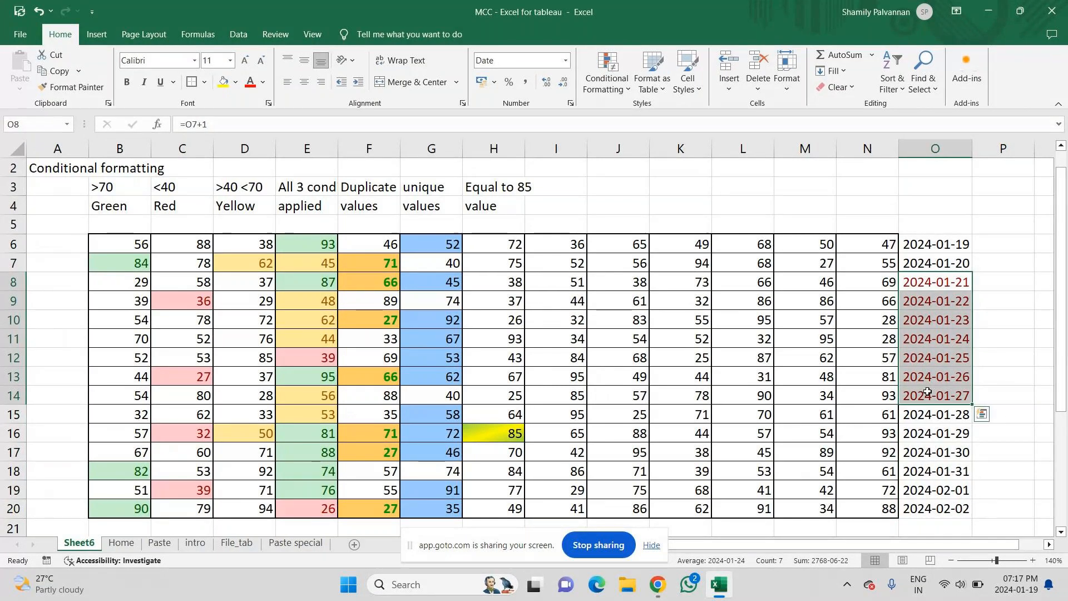
pyautogui.moveTo(1061, 303); pyautogui.dragTo(1062, 502)
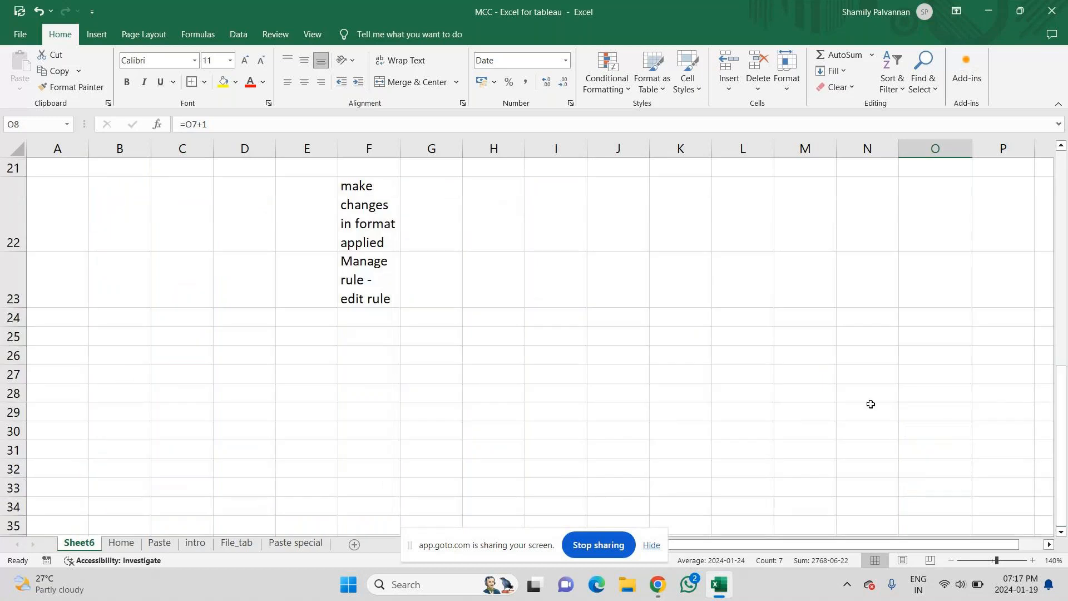
pyautogui.click(605, 64)
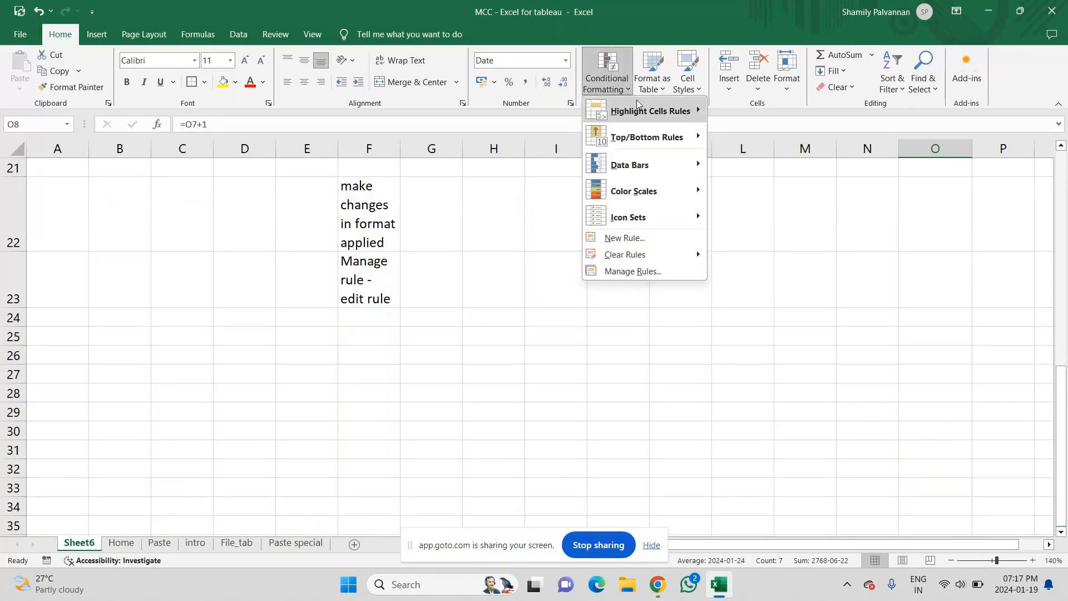
pyautogui.moveTo(639, 109)
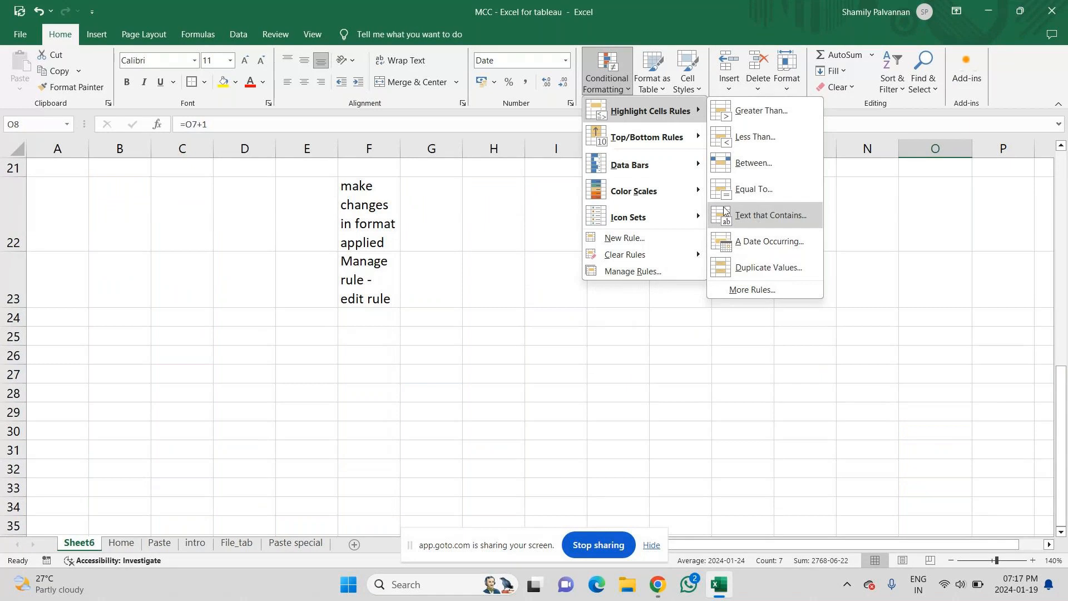
pyautogui.click(1061, 406)
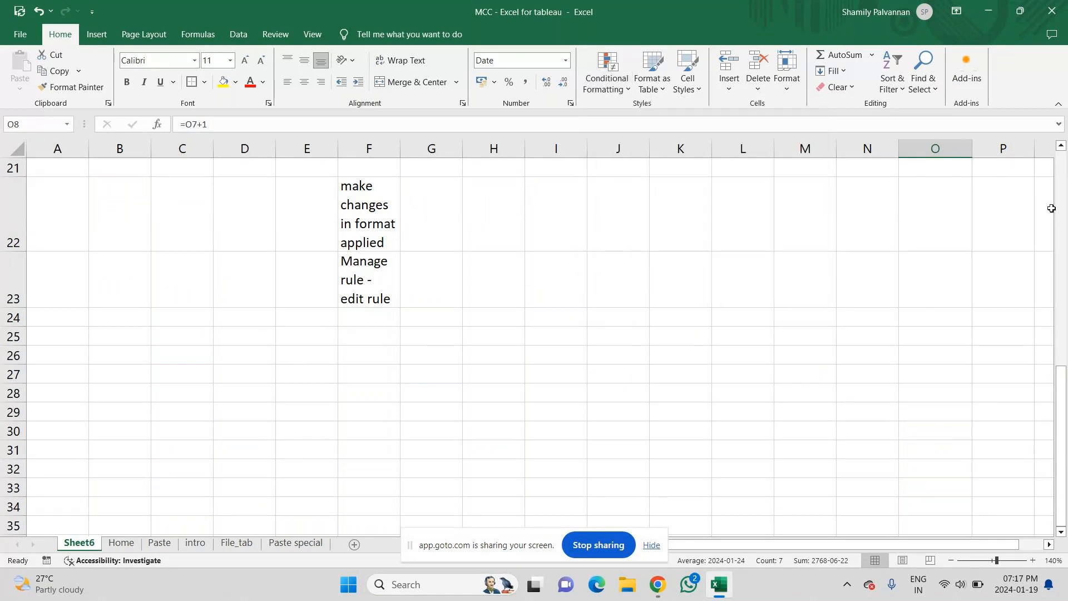
pyautogui.moveTo(1063, 388); pyautogui.dragTo(1060, 191)
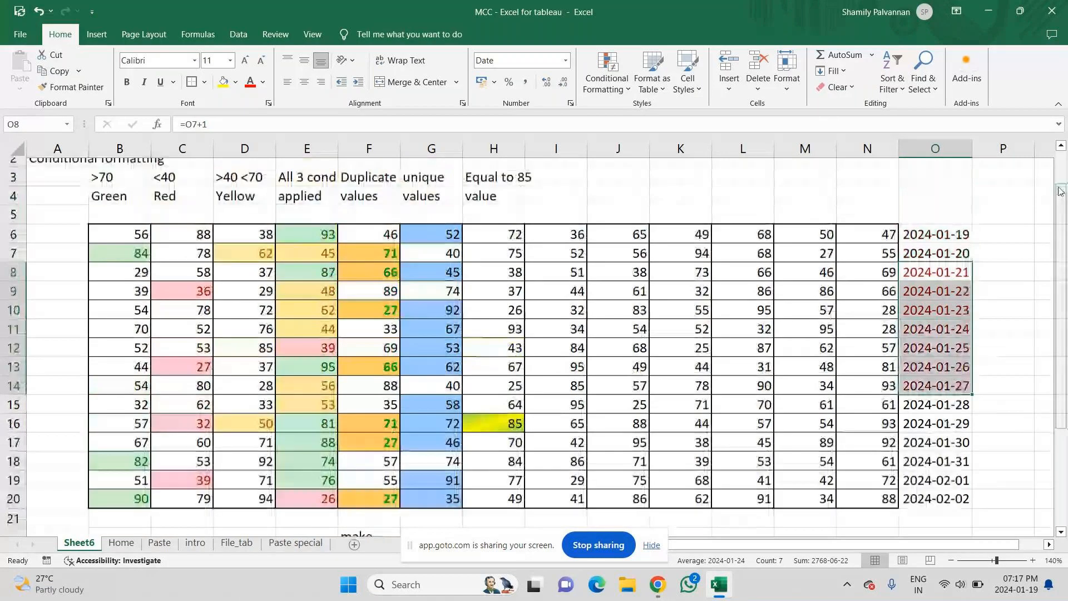
# - Enter Sunday in cell P6 and fill the weekday series down to P20
pyautogui.click(1001, 233)
pyautogui.press('Right')
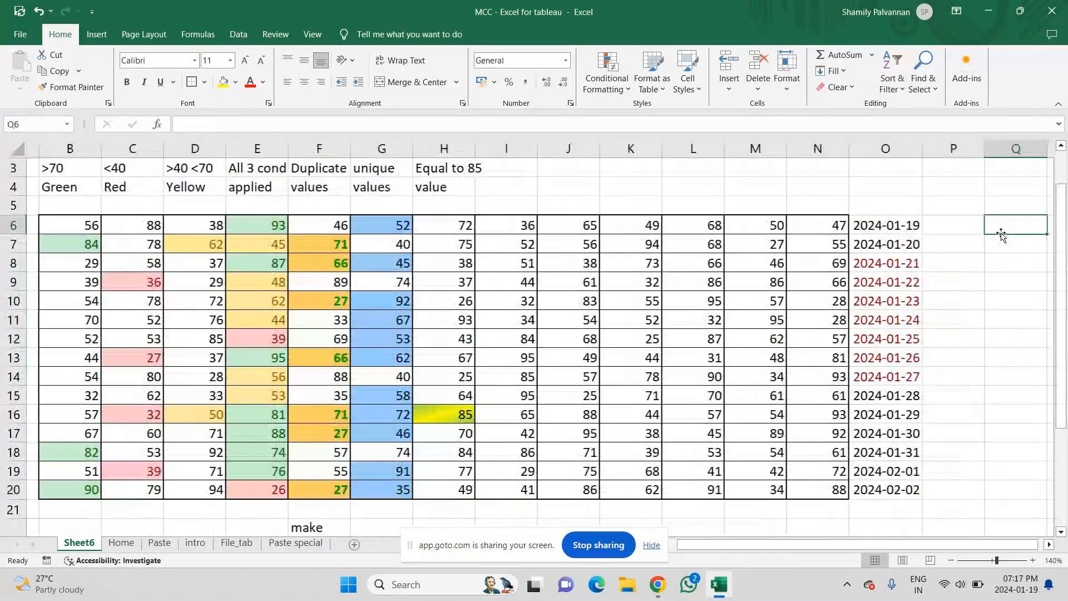
pyautogui.hscroll(1, 1001, 234)
pyautogui.press('Left')
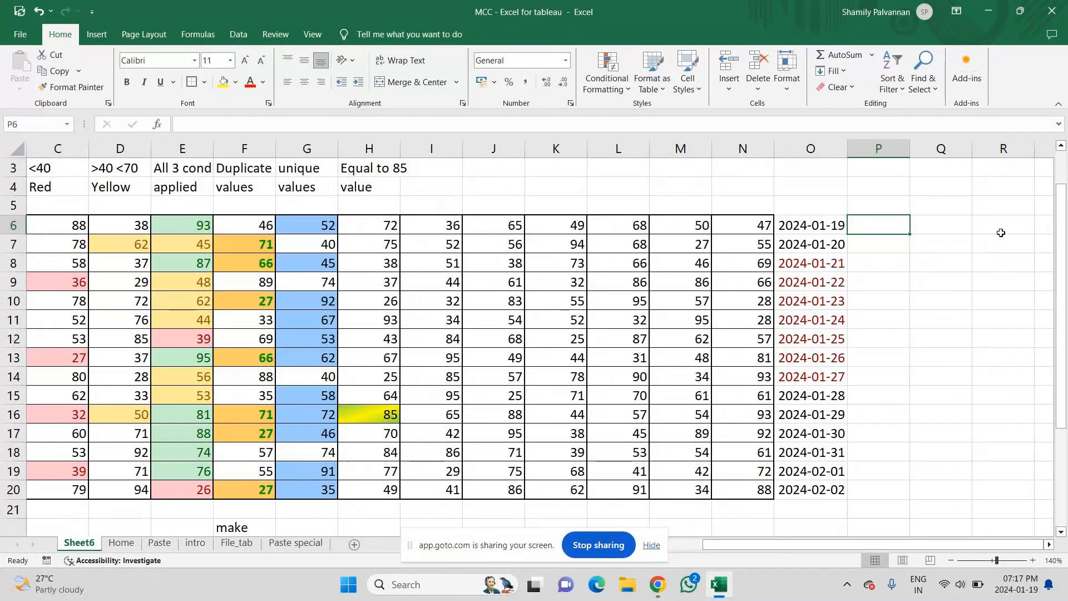
pyautogui.write('Sunday')
pyautogui.hotkey('ctrl', 'Return')
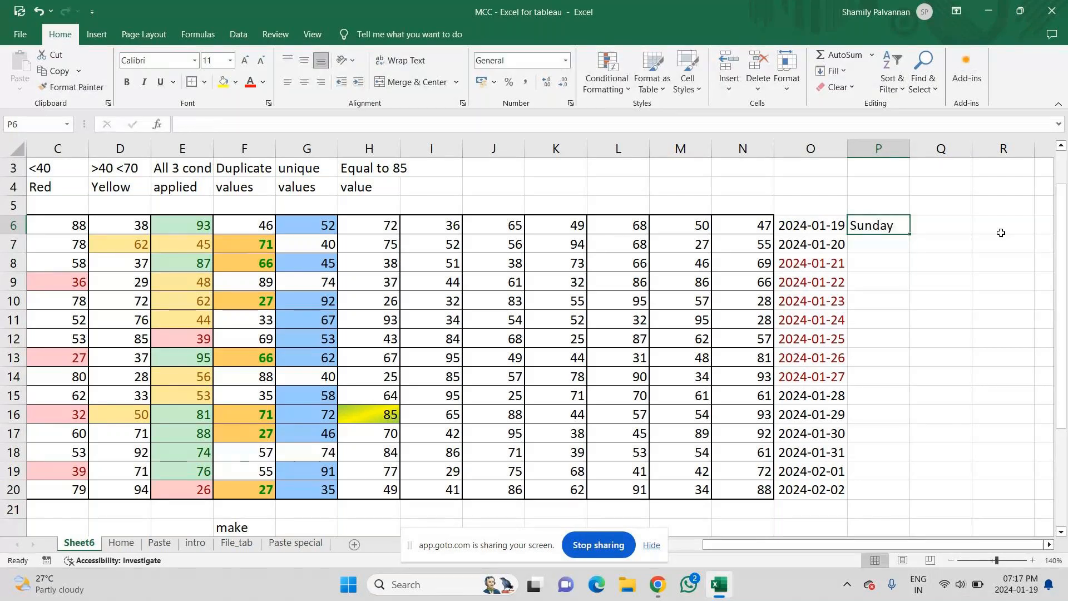
pyautogui.moveTo(921, 239); pyautogui.dragTo(892, 496)
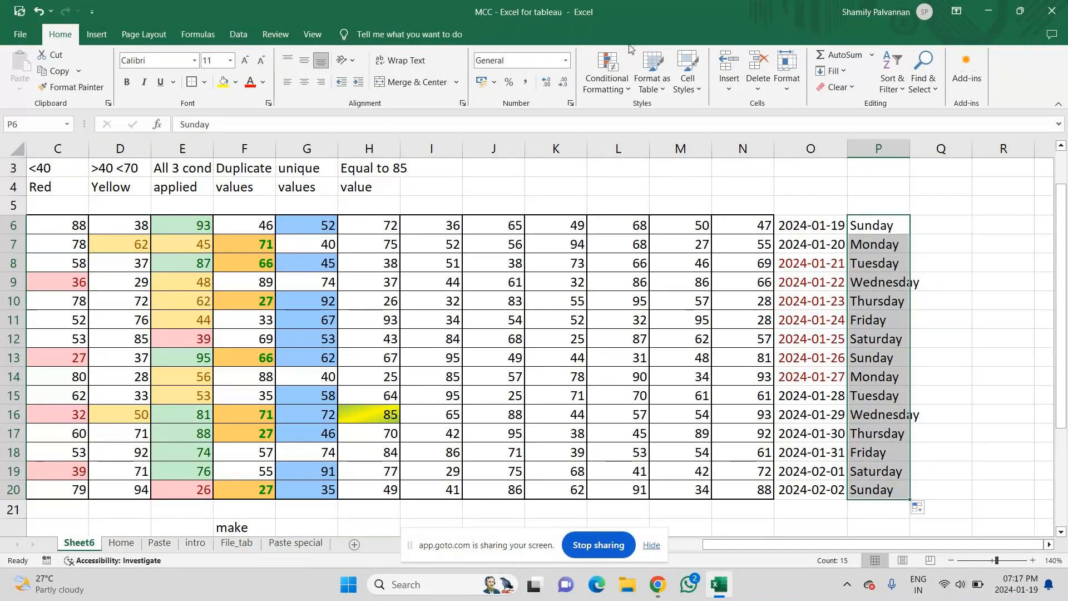
# - Set up a Text That Contains highlight rule for the text Friday on the weekday names in P6:P20
pyautogui.click(606, 64)
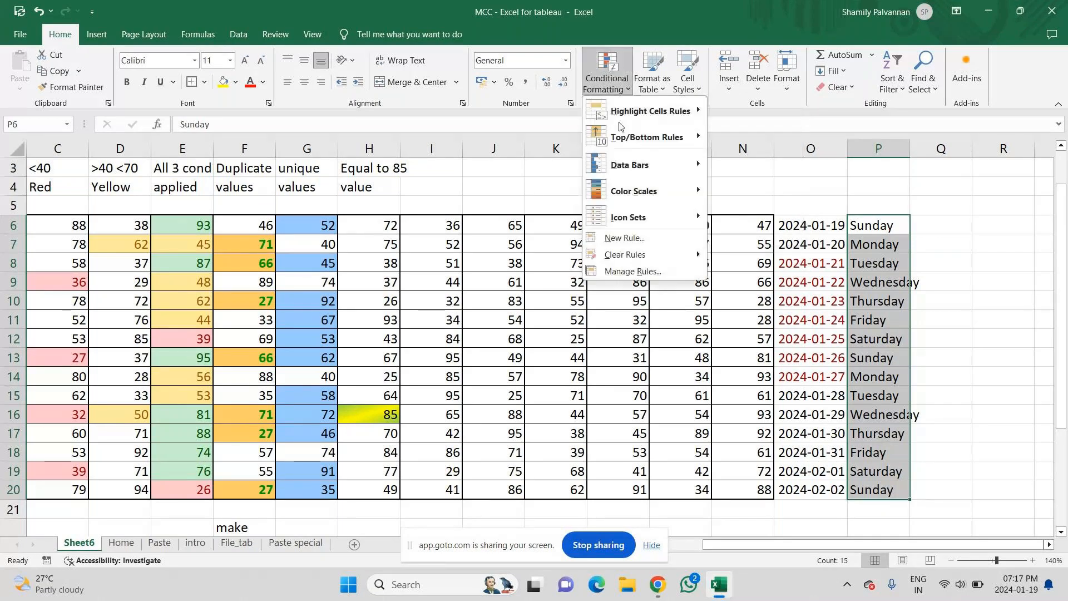
pyautogui.moveTo(627, 111)
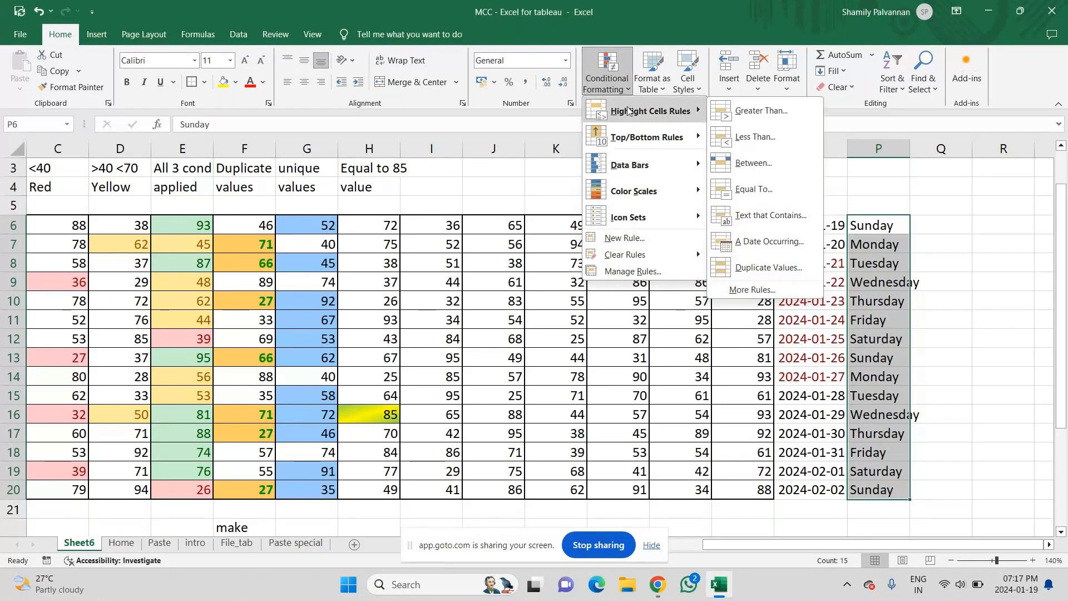
pyautogui.click(771, 215)
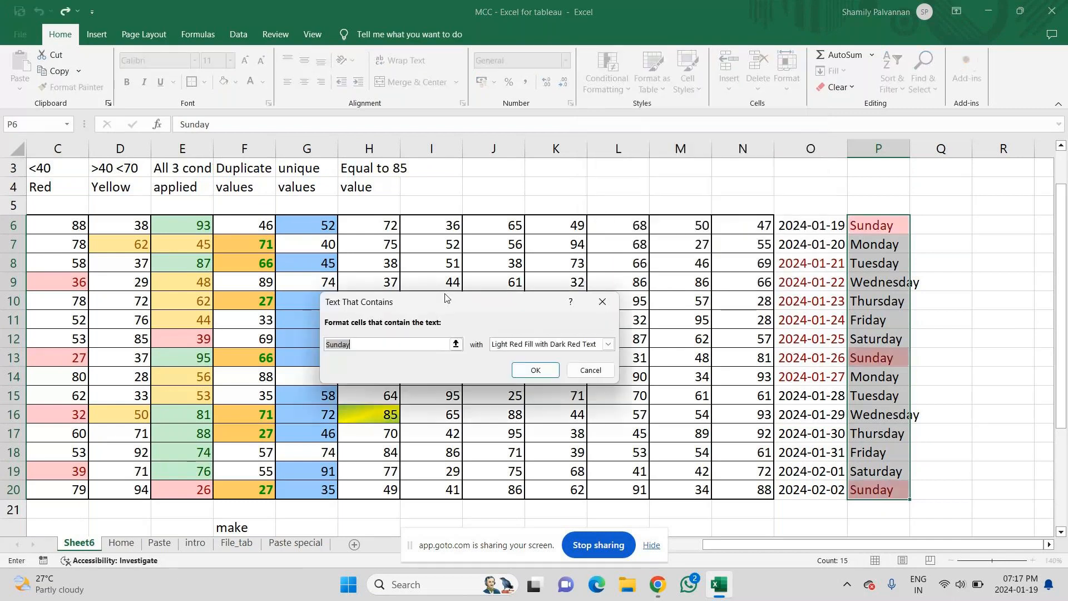
pyautogui.press('BackSpace')
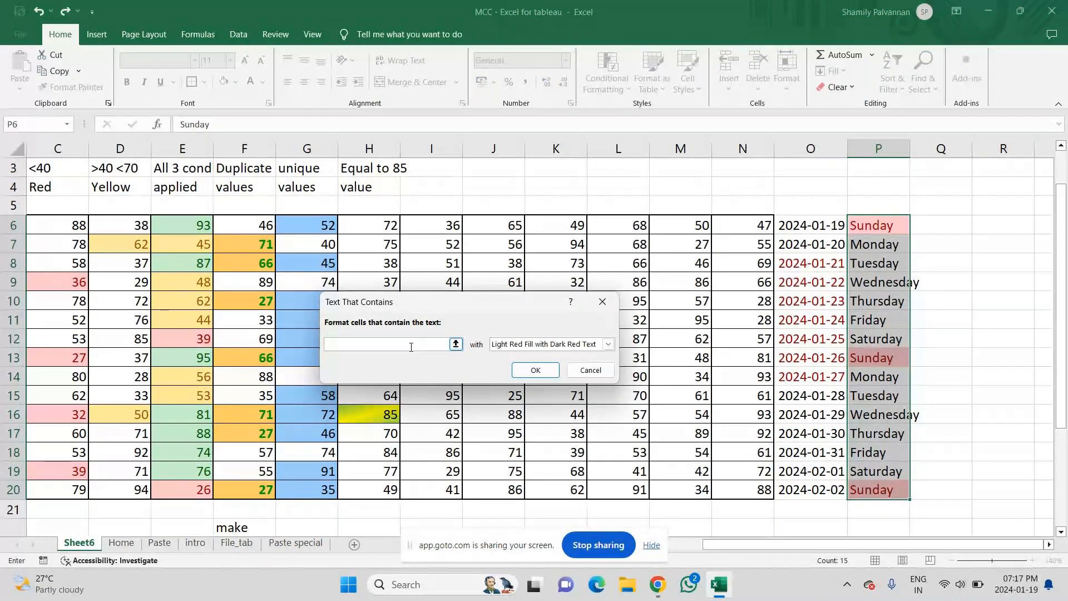
pyautogui.write('Frif')
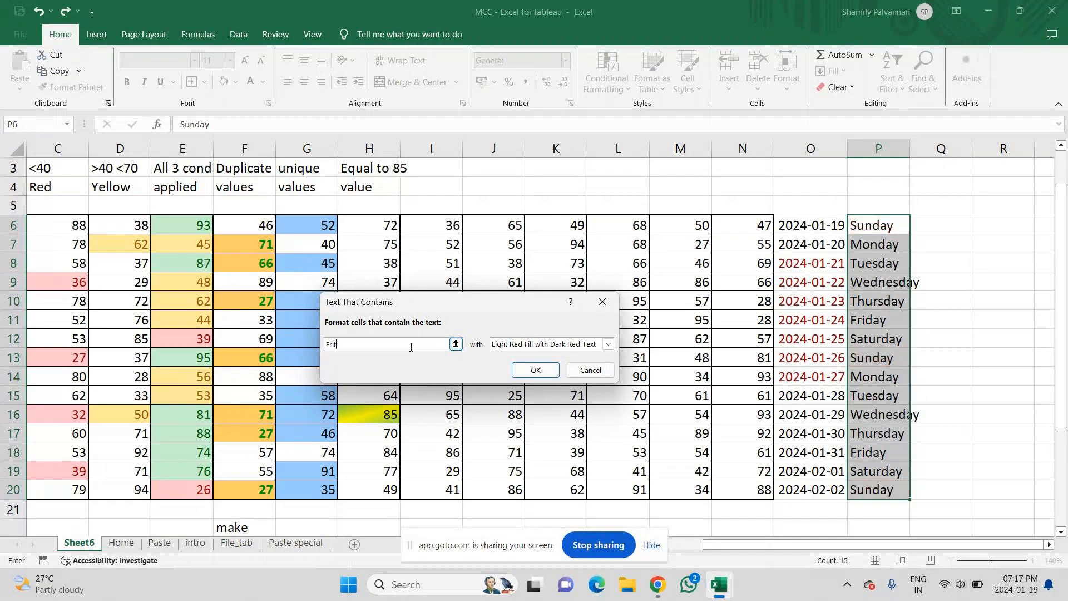
pyautogui.press('BackSpace')
pyautogui.write('da')
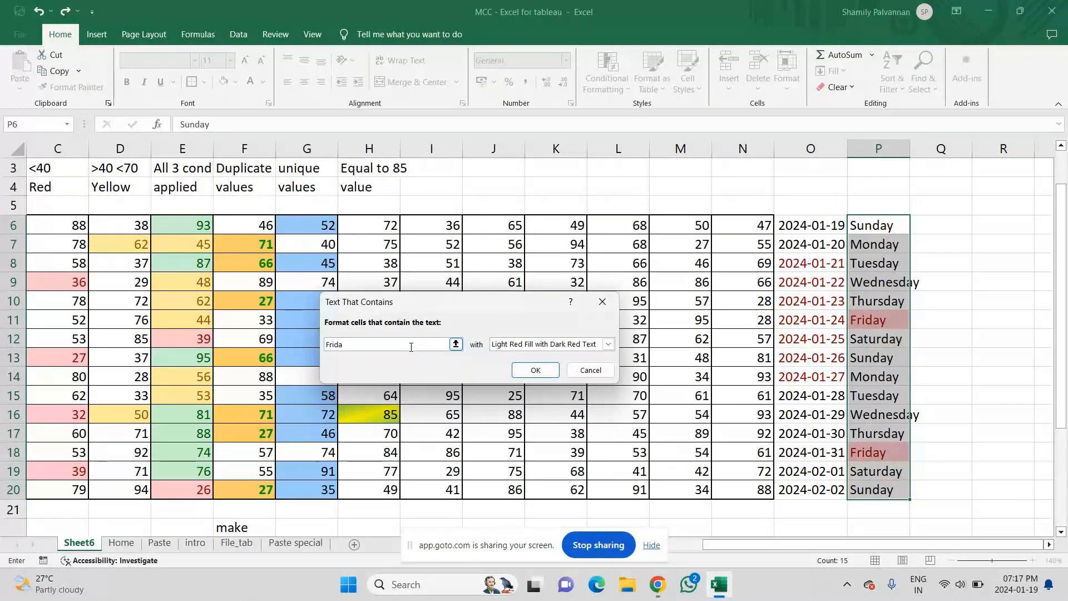
pyautogui.write('y')
# - Choose a custom format for the Friday rule with a two-color gradient fill and light blue as Color 1
pyautogui.click(608, 345)
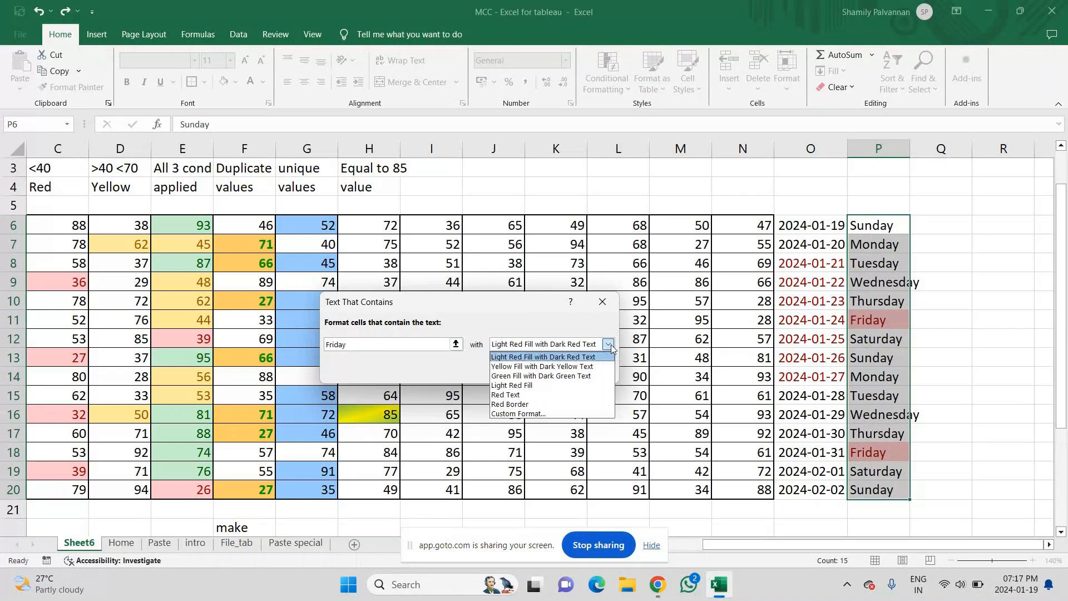
pyautogui.click(541, 414)
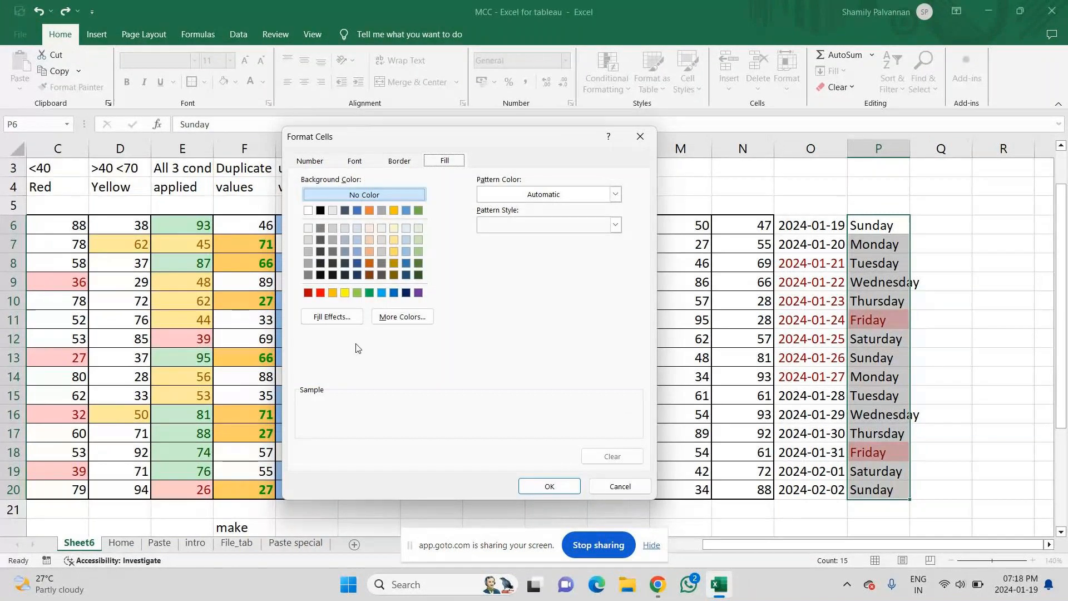
pyautogui.click(332, 317)
pyautogui.click(513, 224)
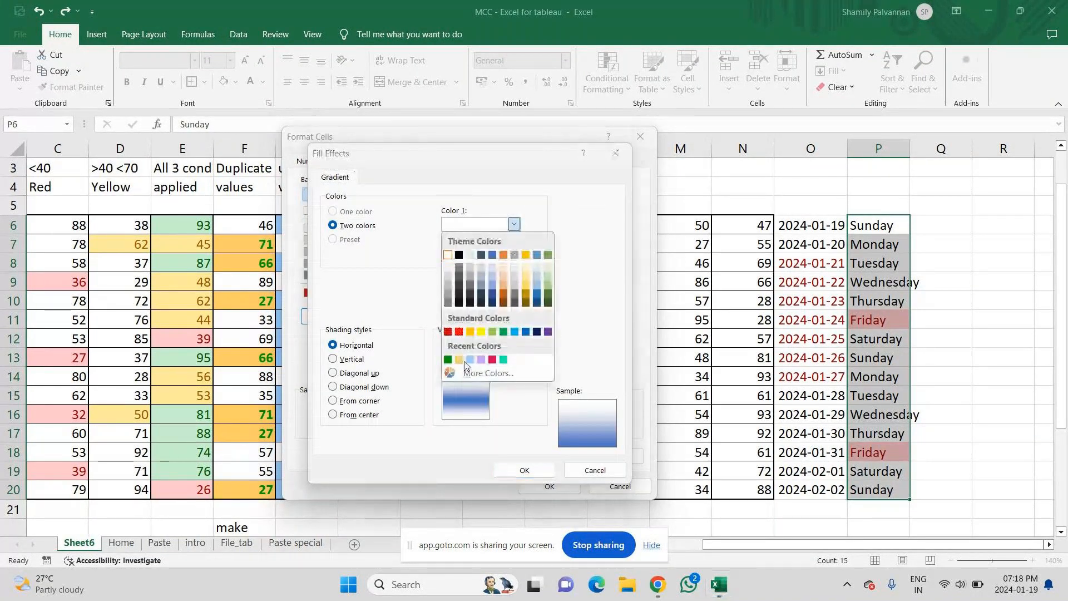
pyautogui.click(469, 360)
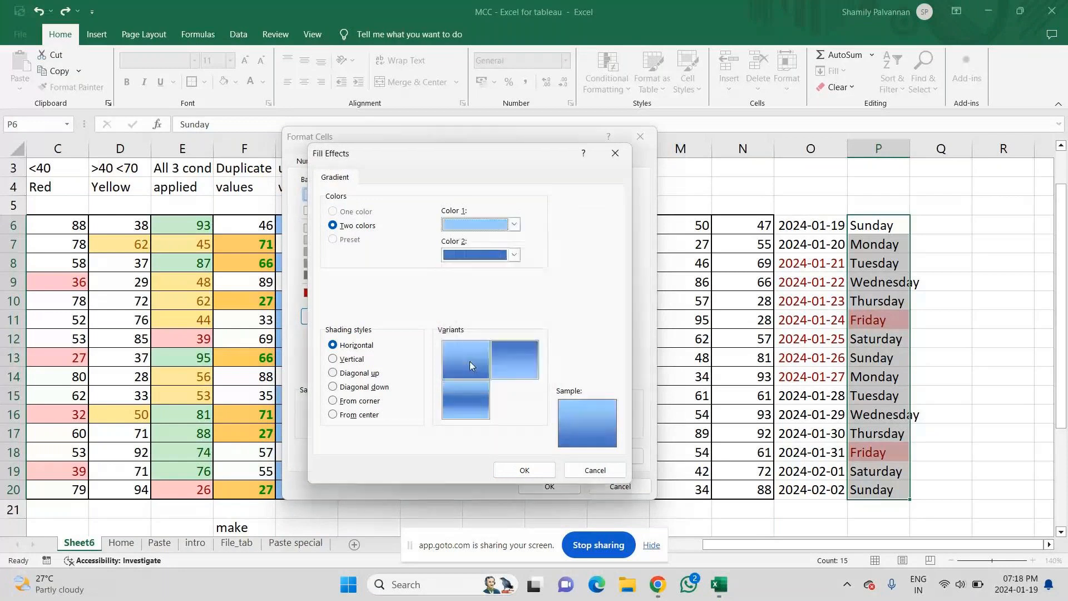
# - Set the gradient's Color 2 to a light sky blue from the standard color palette
pyautogui.click(512, 257)
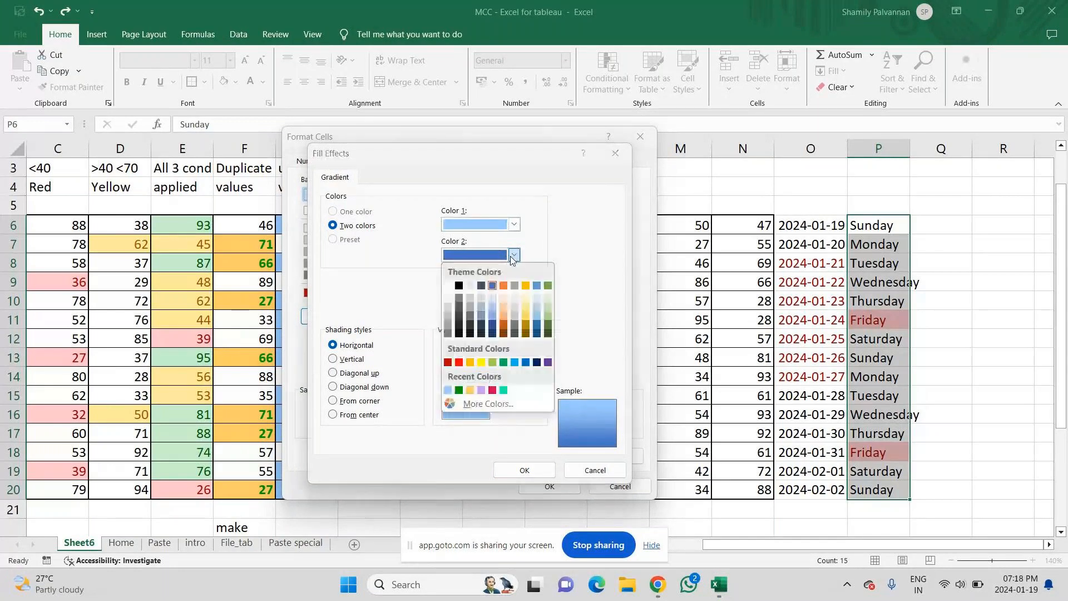
pyautogui.click(488, 403)
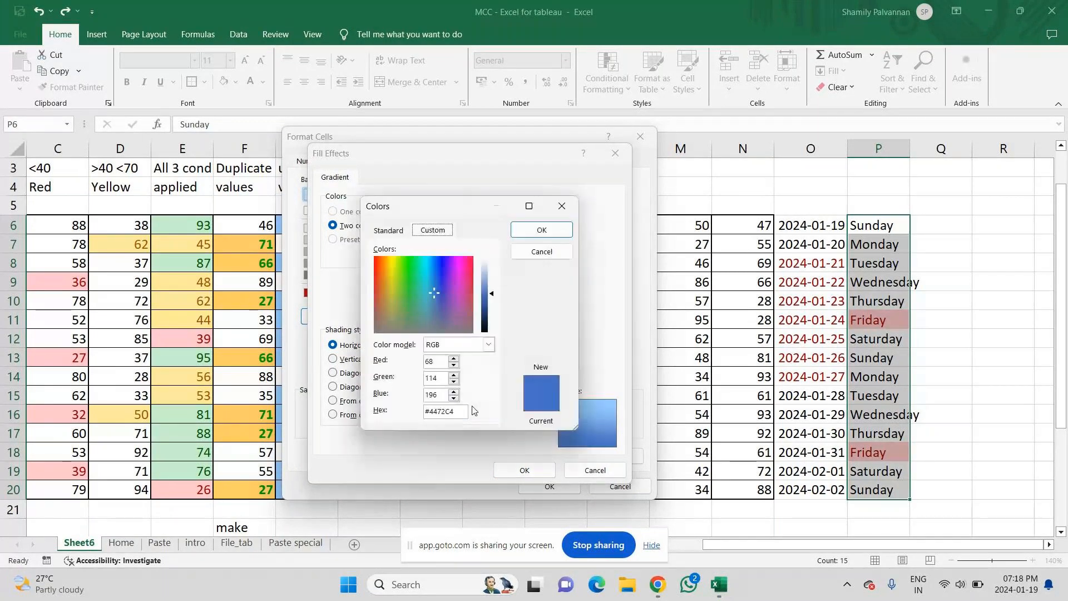
pyautogui.click(385, 231)
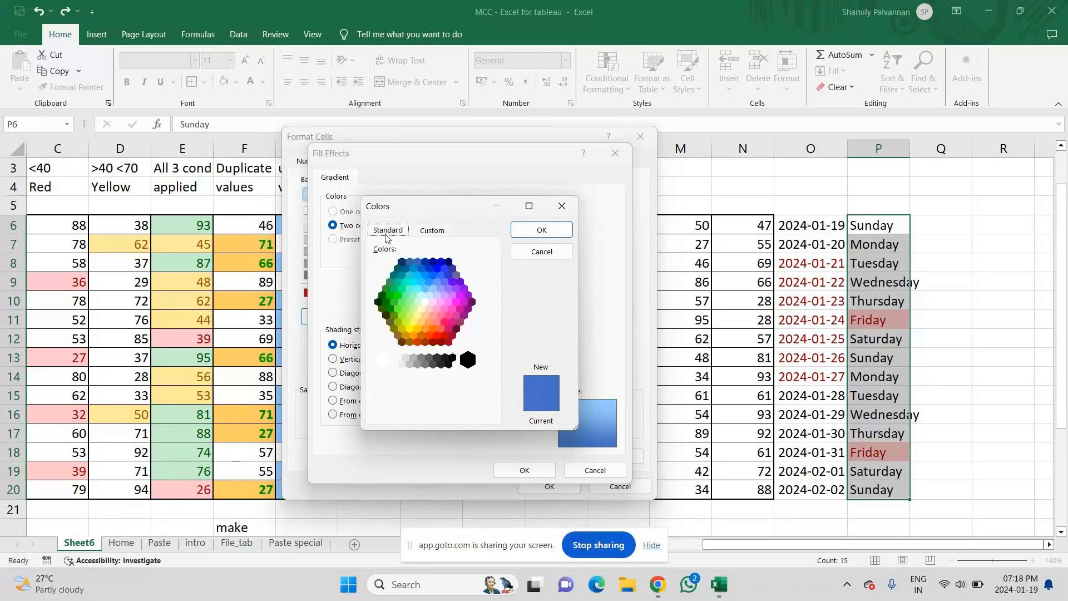
pyautogui.click(425, 289)
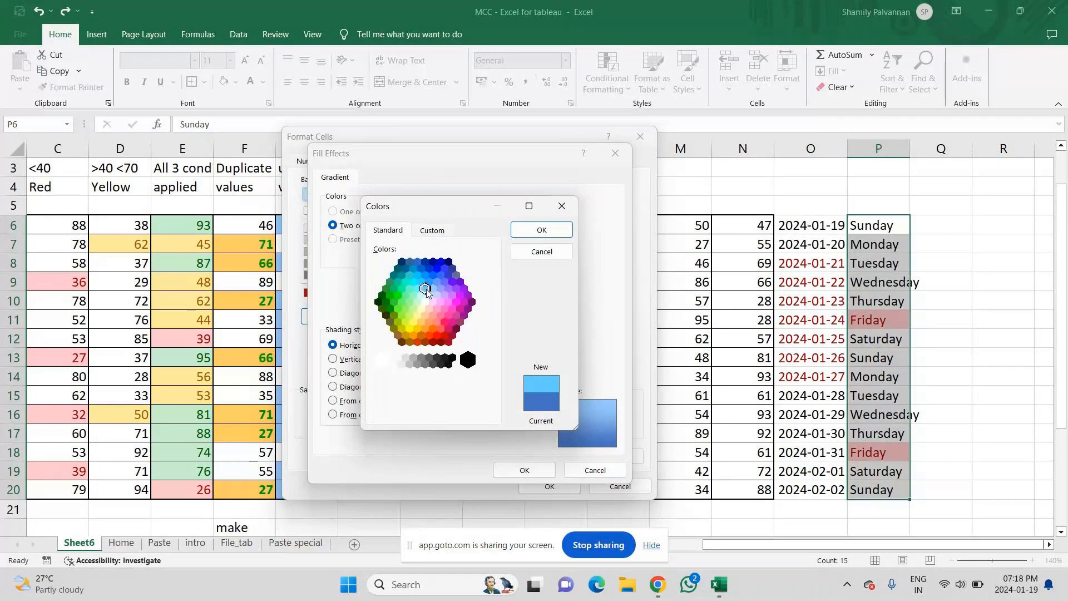
pyautogui.click(429, 282)
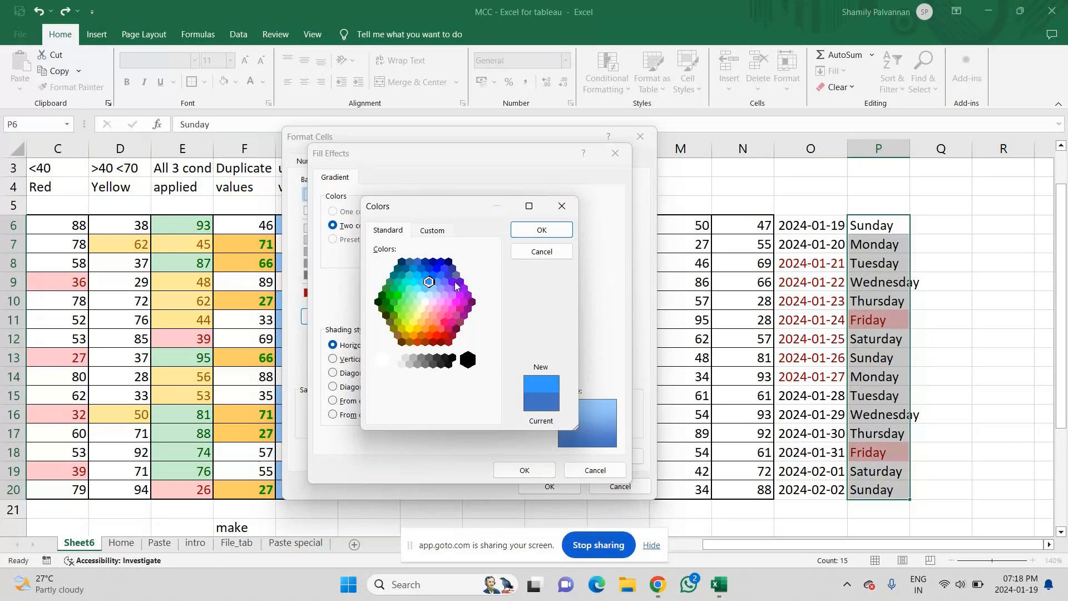
pyautogui.click(425, 289)
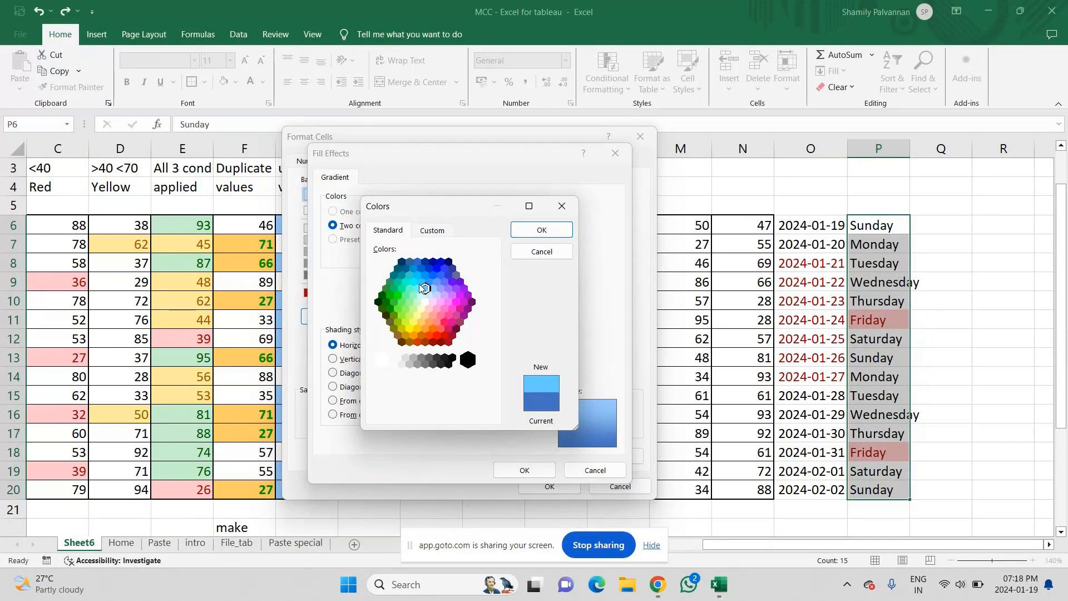
pyautogui.click(541, 230)
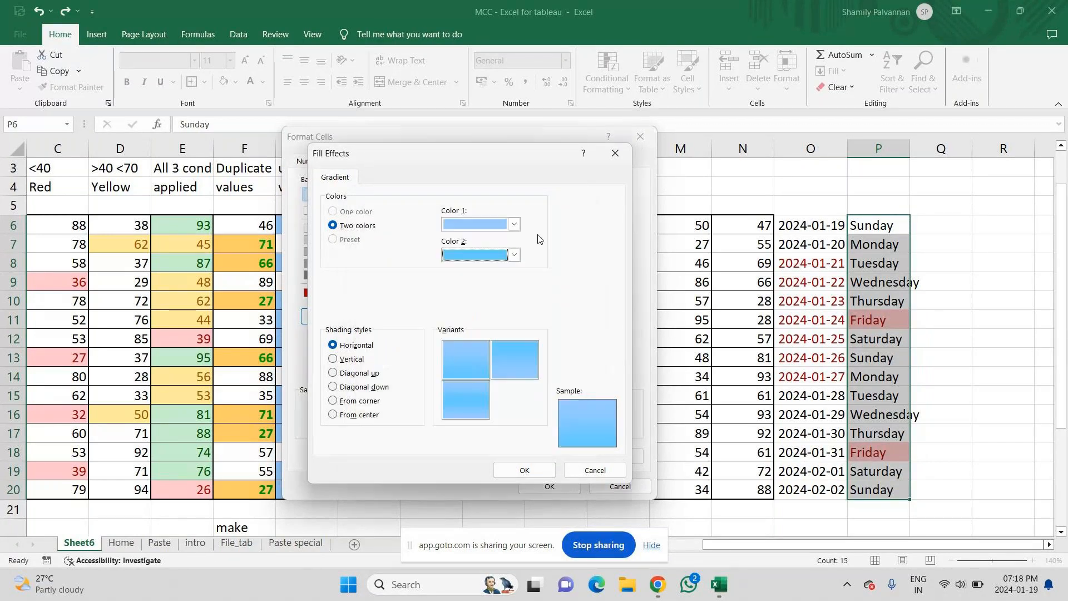
# - Change the gradient's Color 2 to a stronger medium blue from the standard colors
pyautogui.click(513, 256)
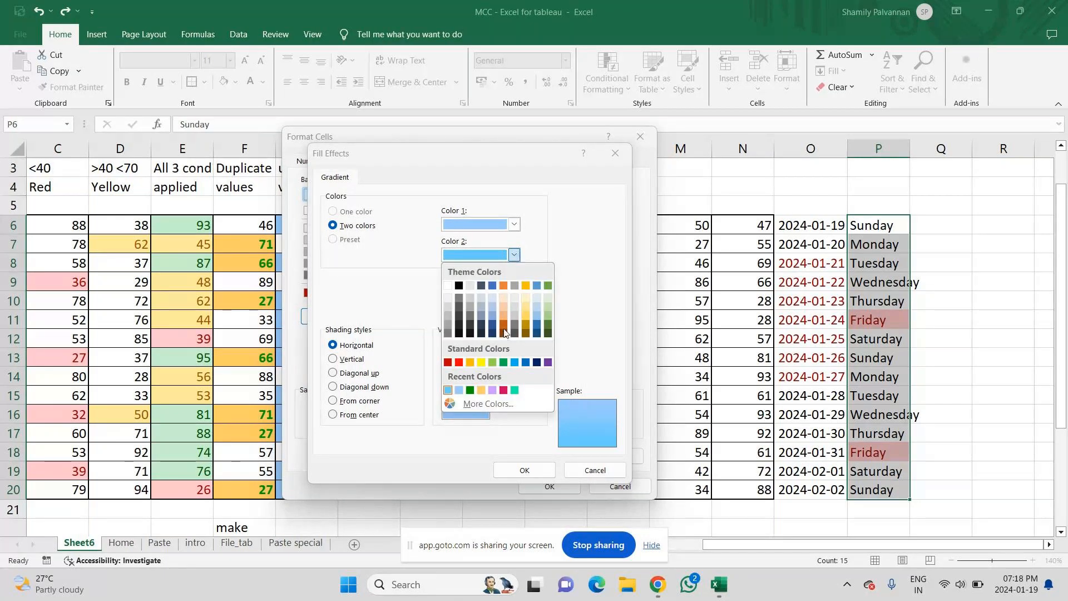
pyautogui.click(488, 403)
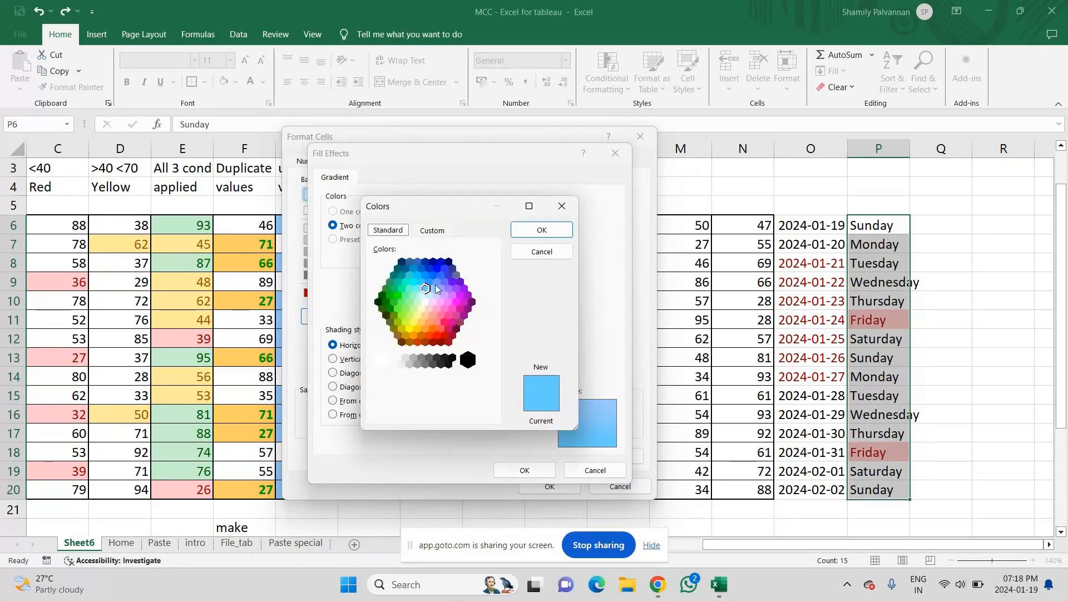
pyautogui.click(430, 282)
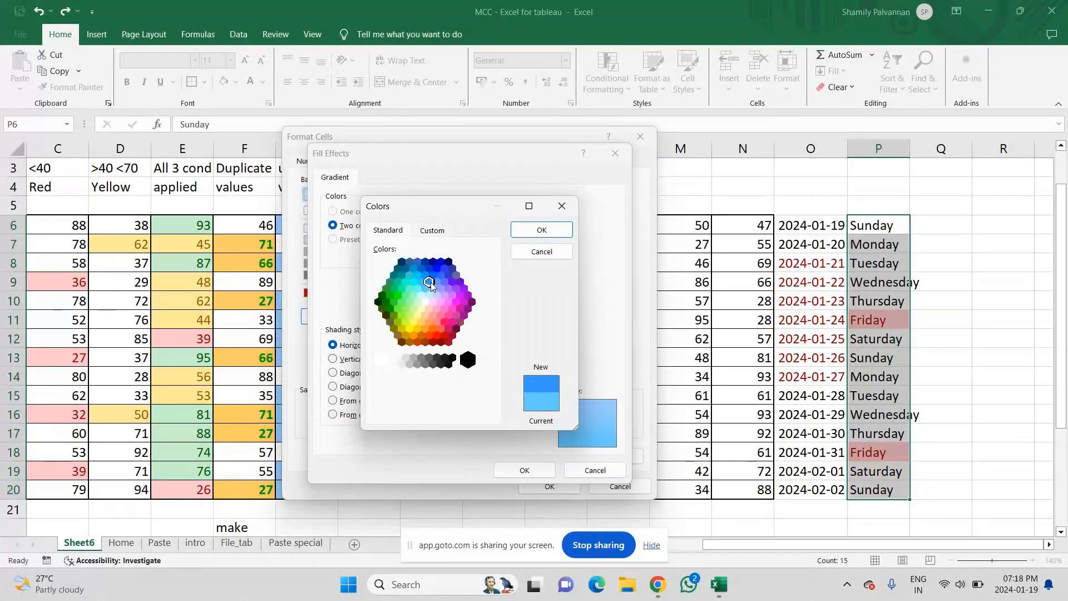
pyautogui.click(541, 229)
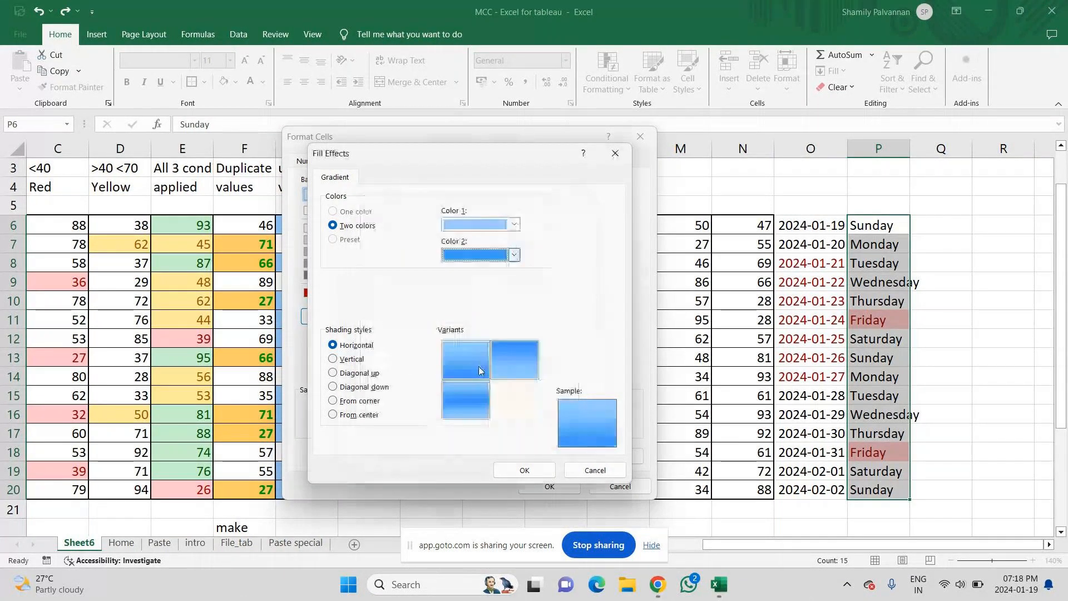
# - Give the gradient From corner shading with the lower-left variant and apply the Friday rule with this custom fill
pyautogui.click(359, 401)
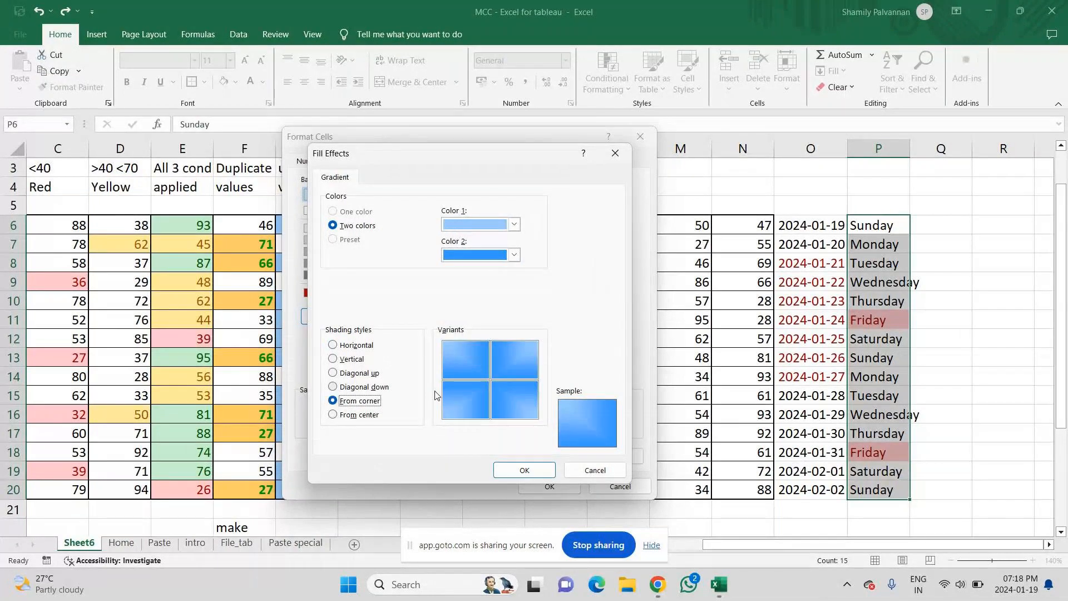
pyautogui.click(477, 392)
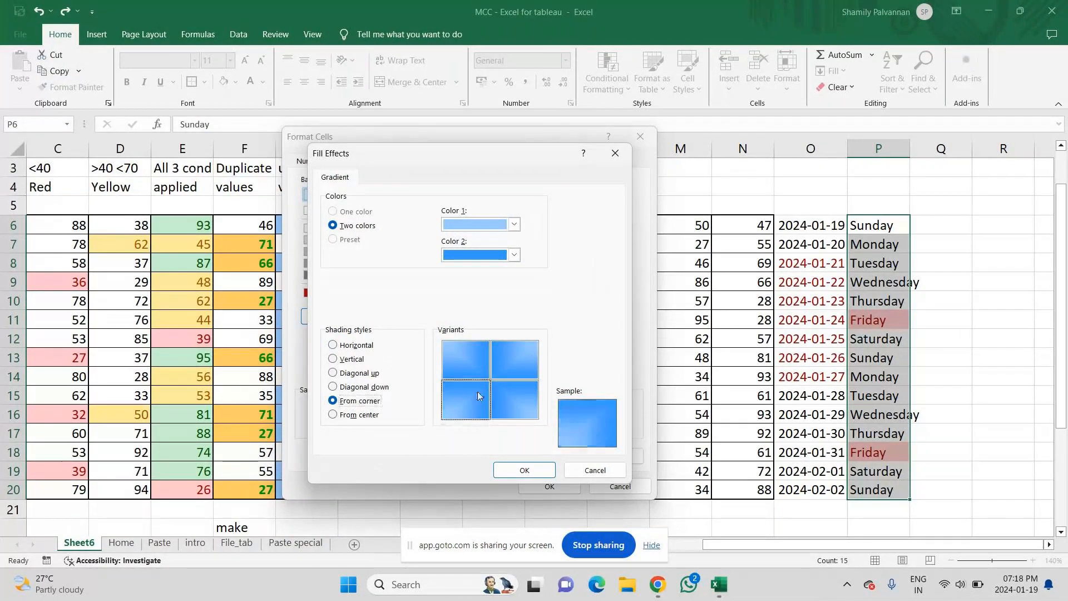
pyautogui.click(525, 470)
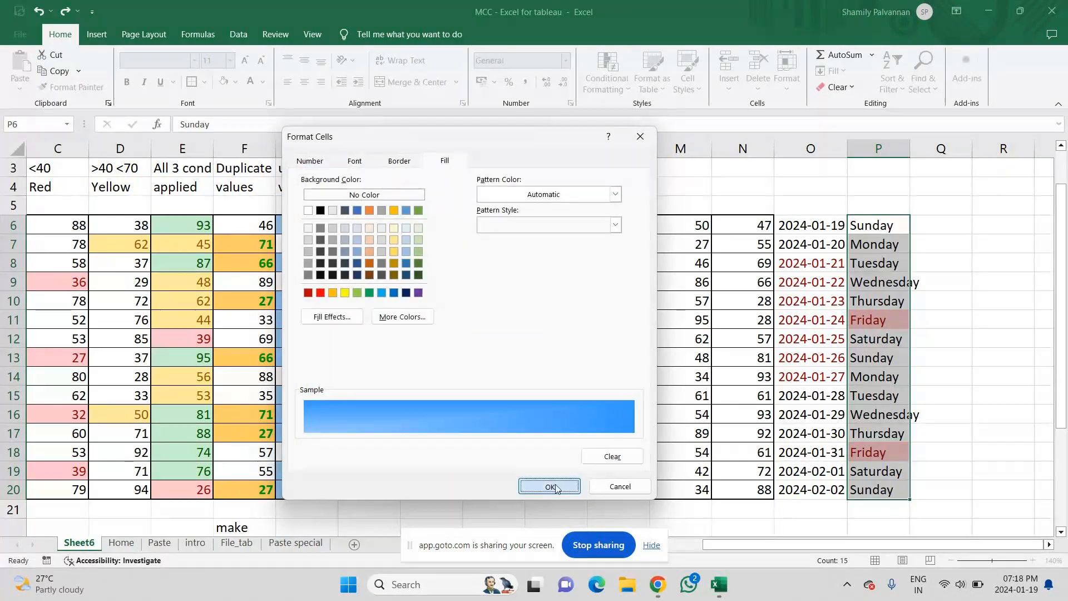
pyautogui.click(555, 490)
pyautogui.click(547, 373)
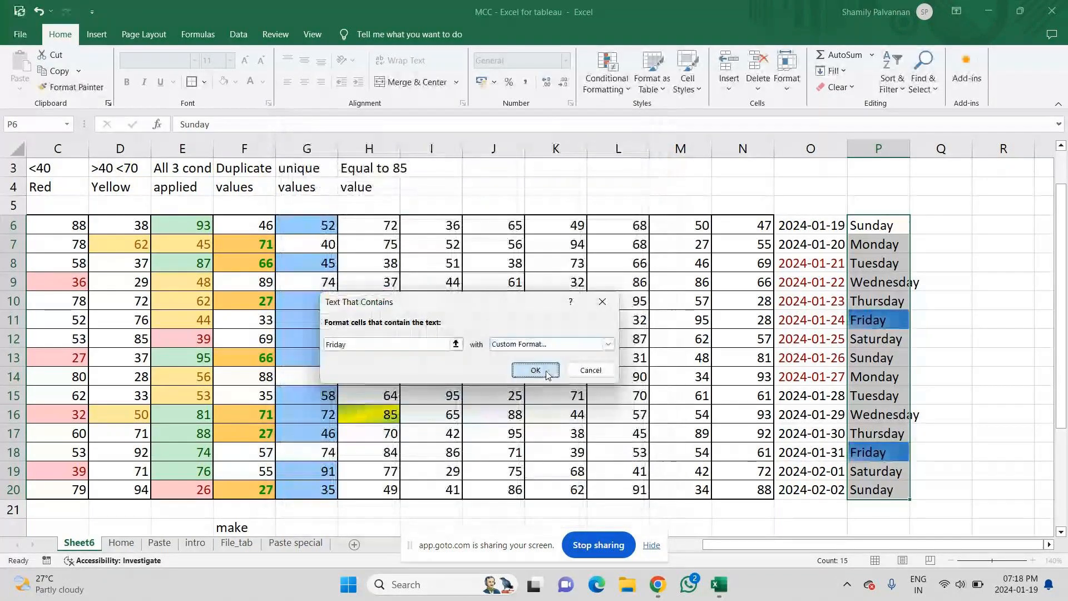
# - Apply all borders and thick outside borders to O6:P20, and autofit column P to its weekday names
pyautogui.click(887, 359)
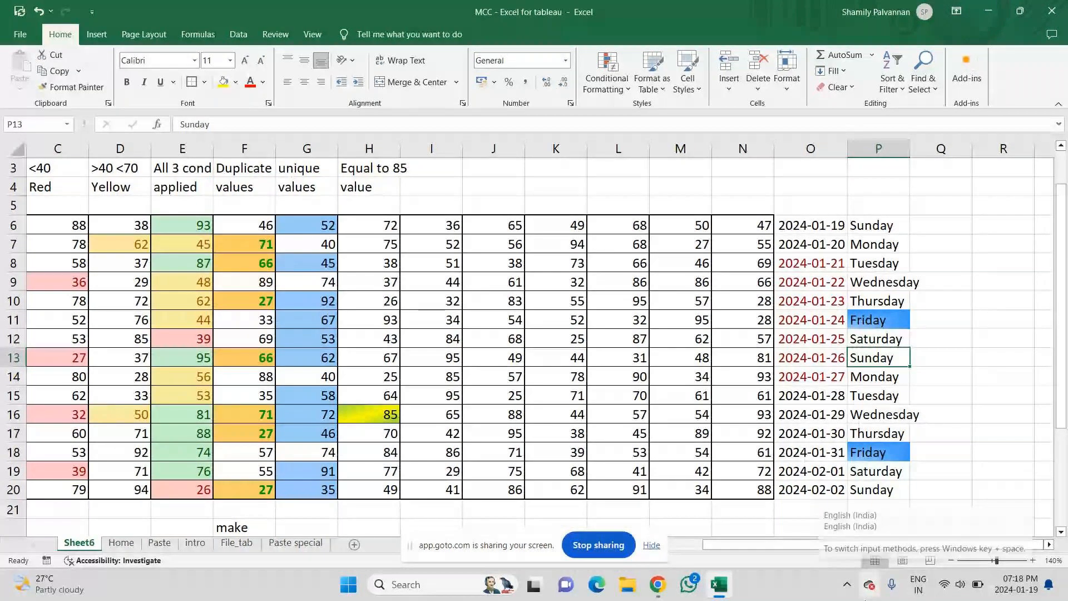
pyautogui.click(813, 238)
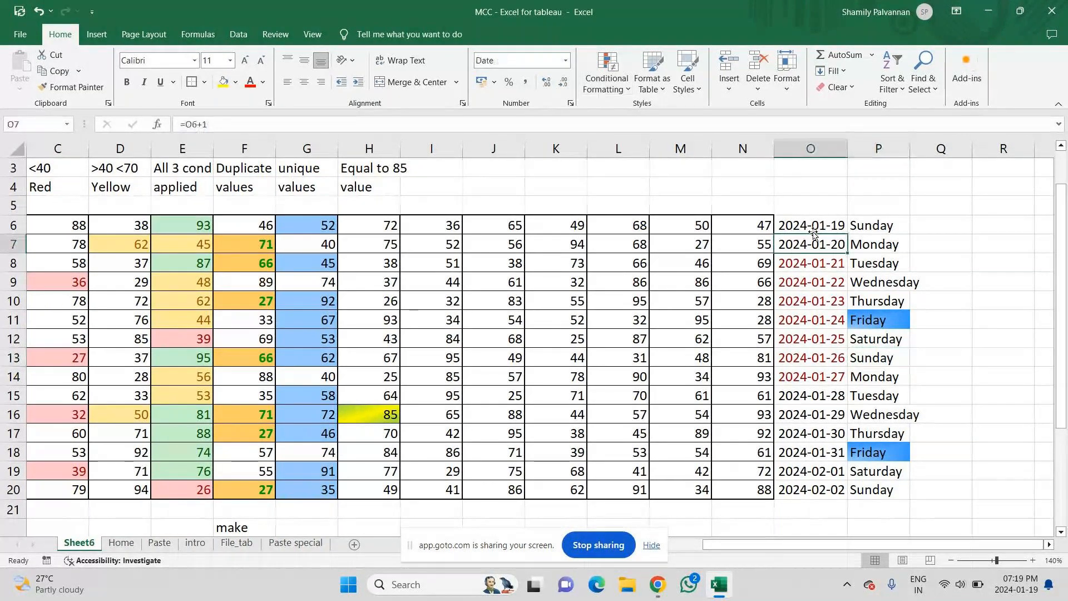
pyautogui.click(812, 226)
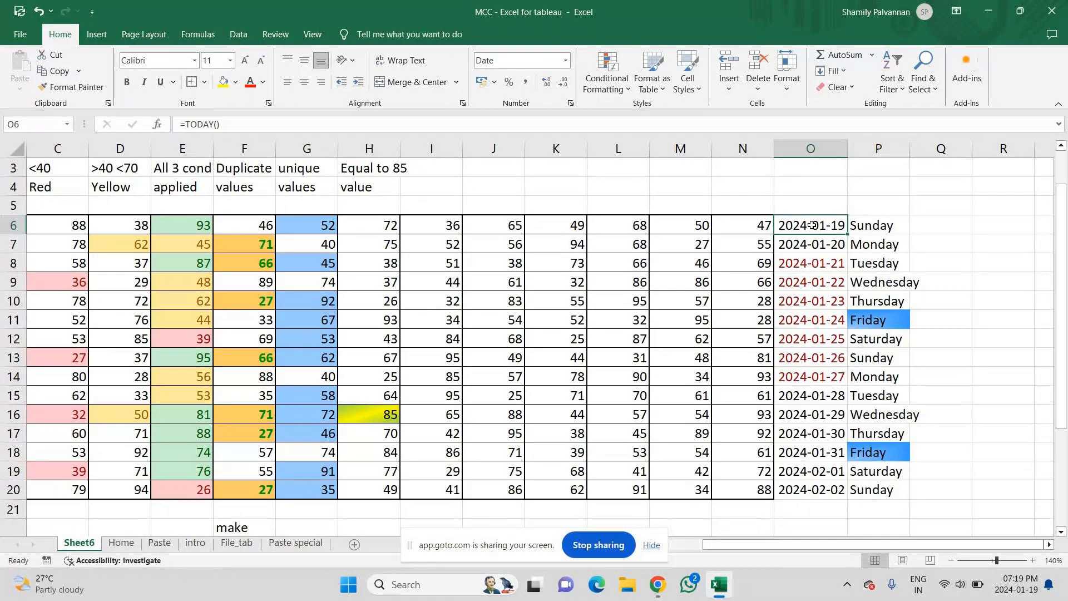
pyautogui.hotkey('ctrl', 'shift', 'Down')
pyautogui.hotkey('ctrl', 'shift', 'Right')
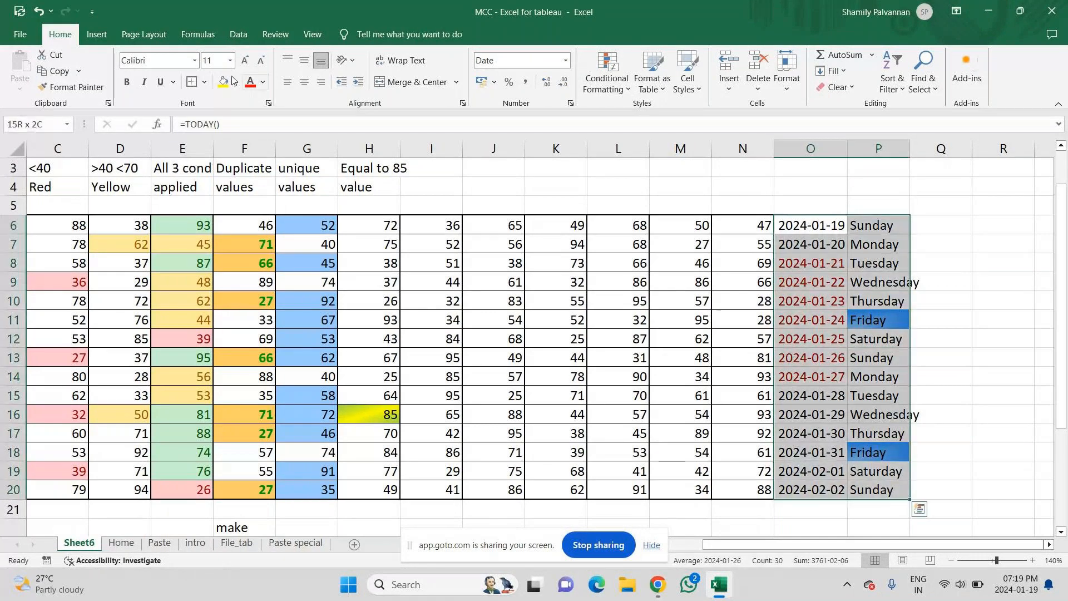
pyautogui.click(204, 82)
pyautogui.click(224, 204)
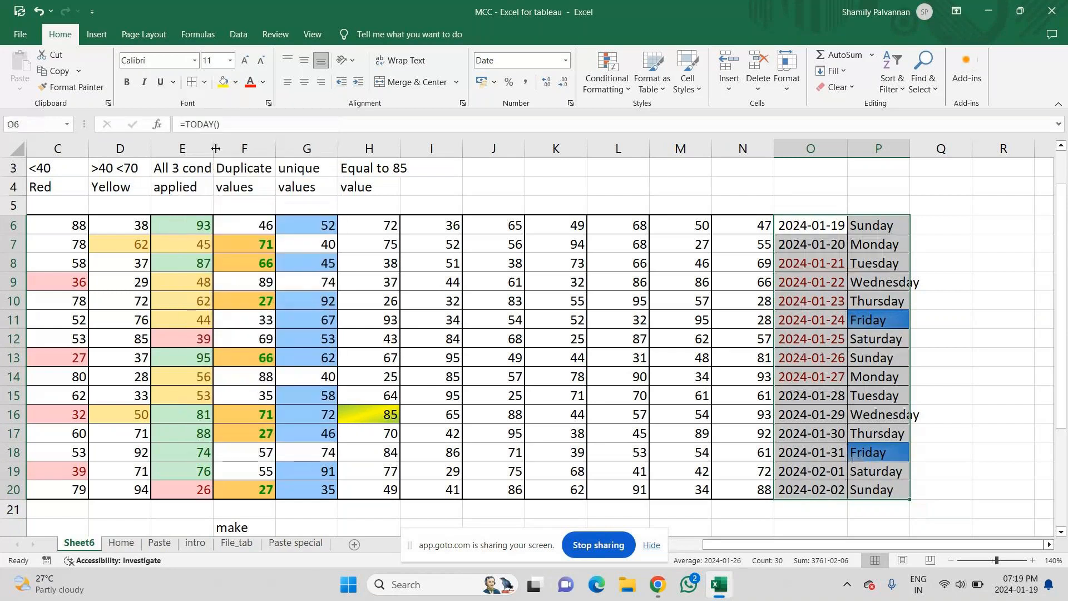
pyautogui.click(203, 82)
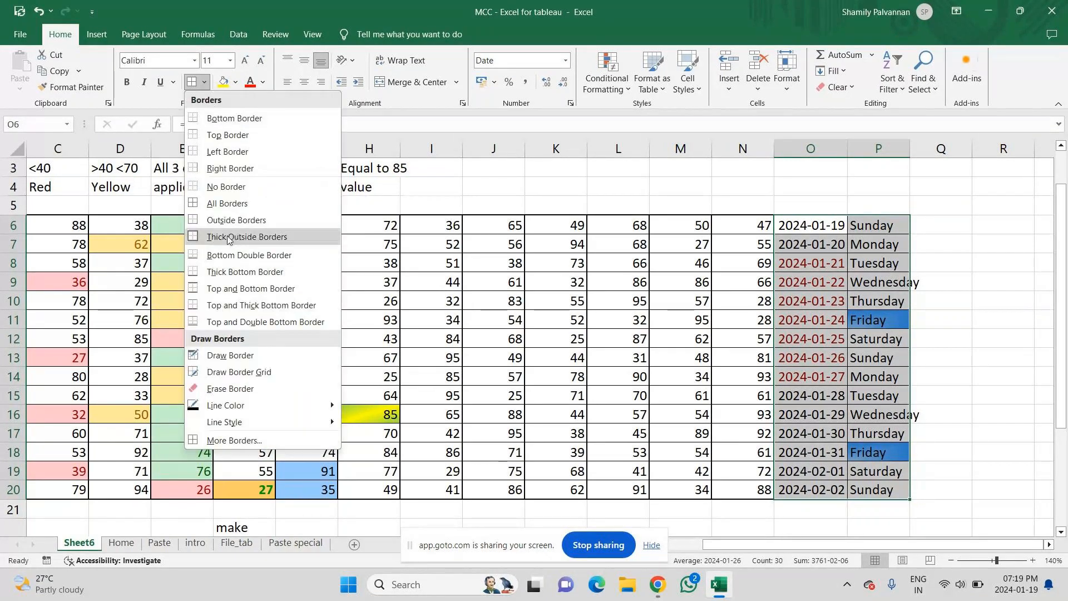
pyautogui.click(228, 237)
pyautogui.hotkey('shift', 'Left')
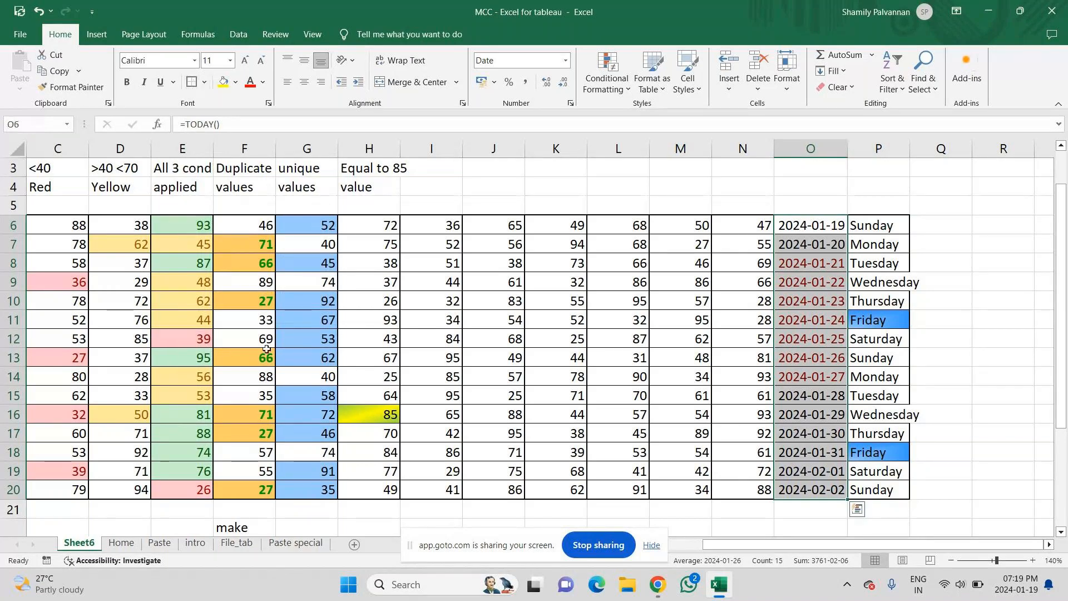
pyautogui.doubleClick(909, 148)
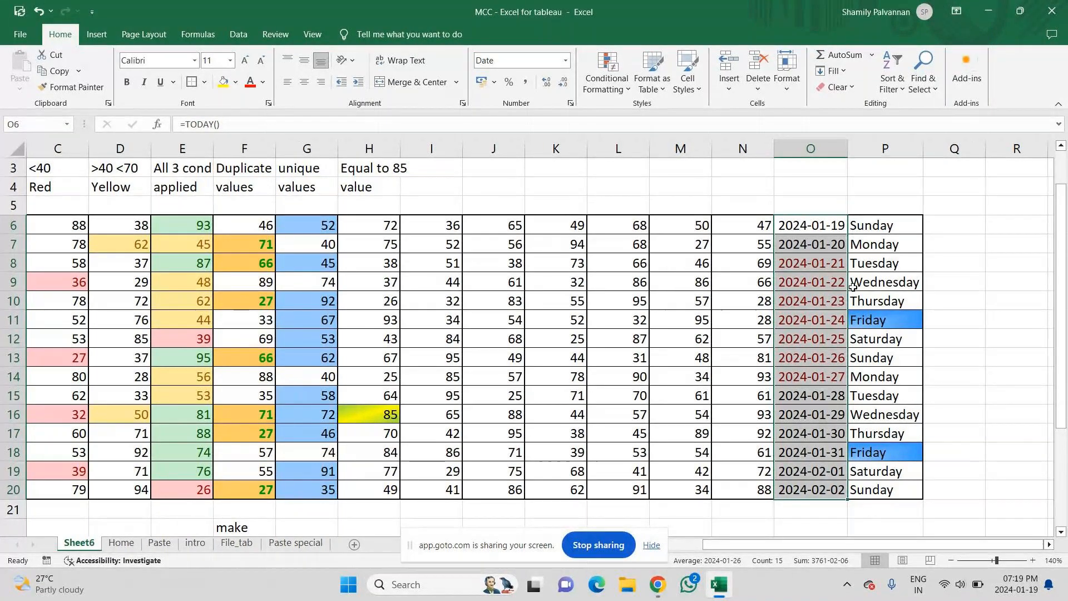
# - Enter the formula =RANDBETWEEN(25,95) in cell D28, in the empty area below the existing table and notes
pyautogui.press('Down')
pyautogui.press('Down')
pyautogui.press('Down')
pyautogui.press('Down')
pyautogui.press('Down')
pyautogui.press('Down')
pyautogui.press('Down')
pyautogui.press('Down')
pyautogui.press('Down')
pyautogui.press('Down')
pyautogui.press('Down')
pyautogui.press('Down')
pyautogui.press('Down')
pyautogui.press('Down')
pyautogui.press('Down')
pyautogui.press('Down')
pyautogui.press('Down')
pyautogui.press('Down')
pyautogui.press('Down')
pyautogui.press('Down')
pyautogui.press('Down')
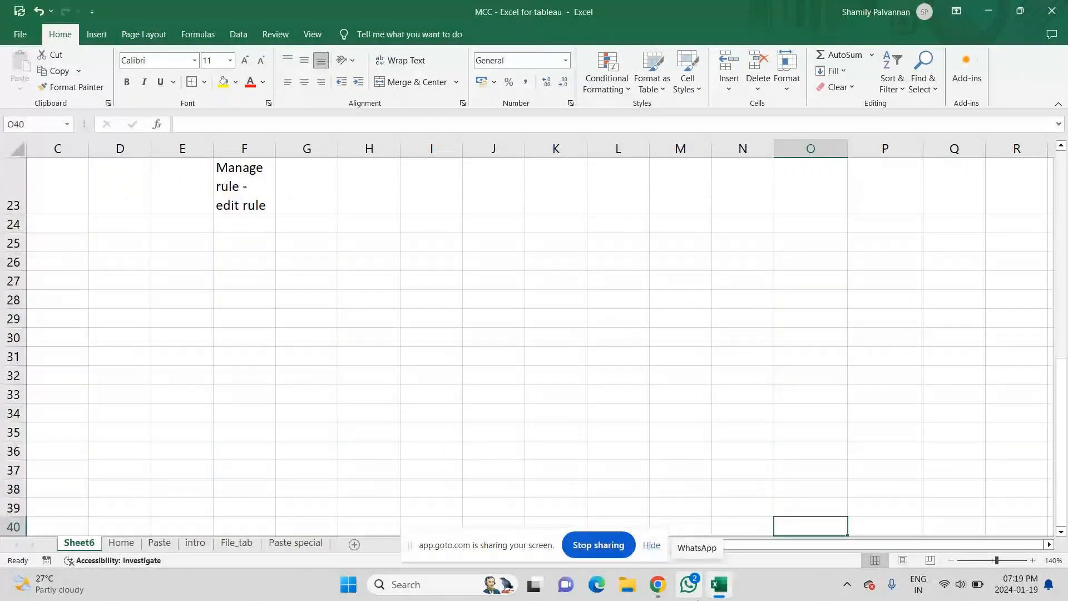
pyautogui.scroll(-1, 119, 202)
pyautogui.click(119, 203)
pyautogui.press('Down')
pyautogui.press('Down')
pyautogui.write('=r')
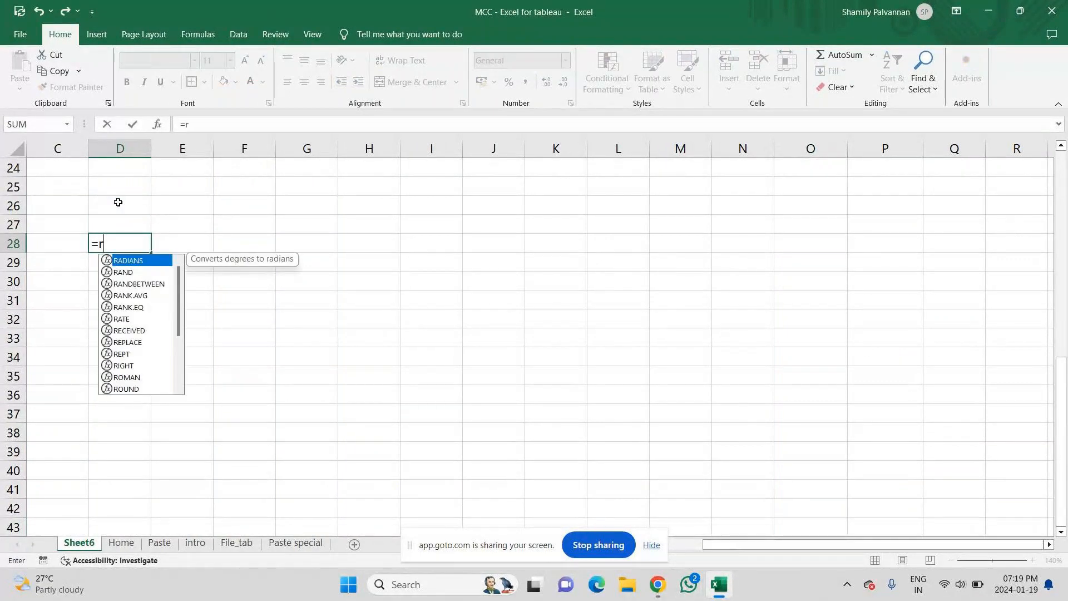
pyautogui.write('andbet')
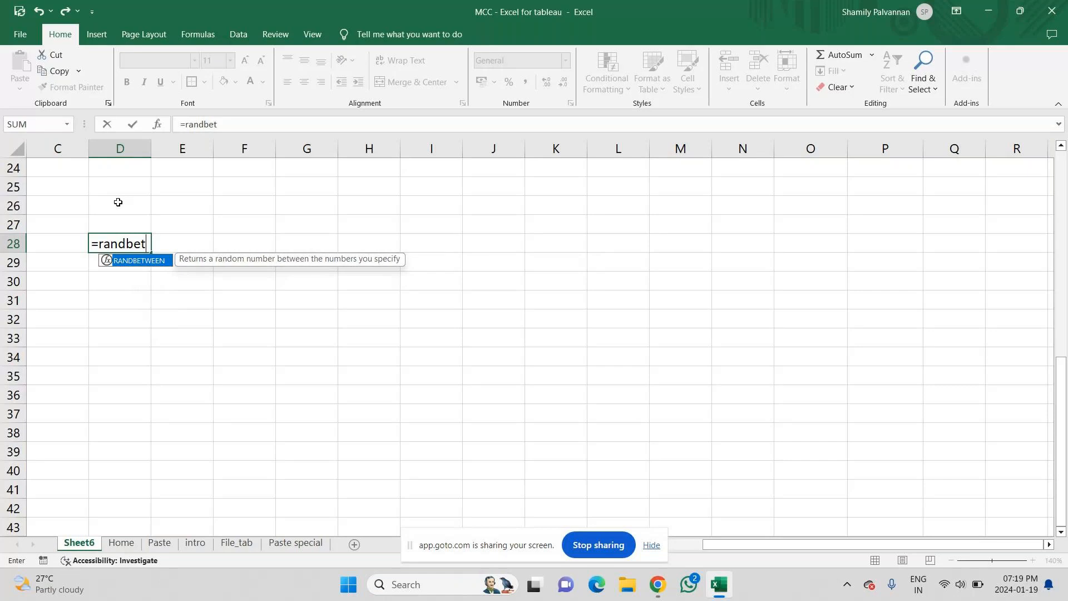
pyautogui.press('Tab')
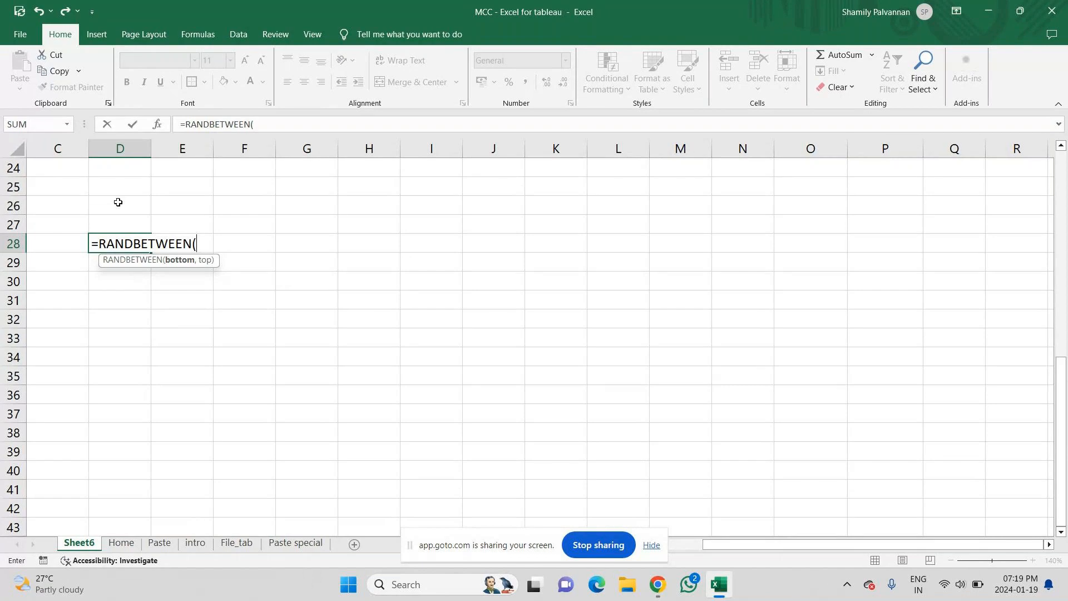
pyautogui.write('25,95')
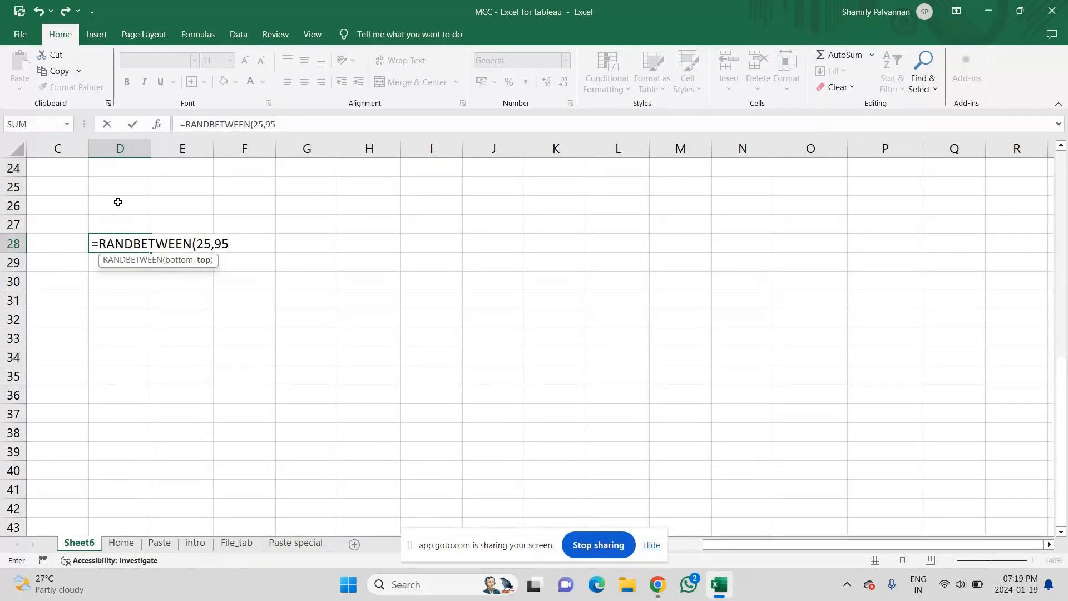
pyautogui.write(')')
pyautogui.press('Return')
# - Fill the random-number formula across D28:L40 and paste the range over itself as values only
pyautogui.click(136, 243)
pyautogui.moveTo(150, 253); pyautogui.dragTo(627, 479)
pyautogui.hotkey('ctrl', 'c')
pyautogui.hotkey('ctrl', 'alt', 'v')
pyautogui.press('f')
pyautogui.press('v')
pyautogui.press('Return')
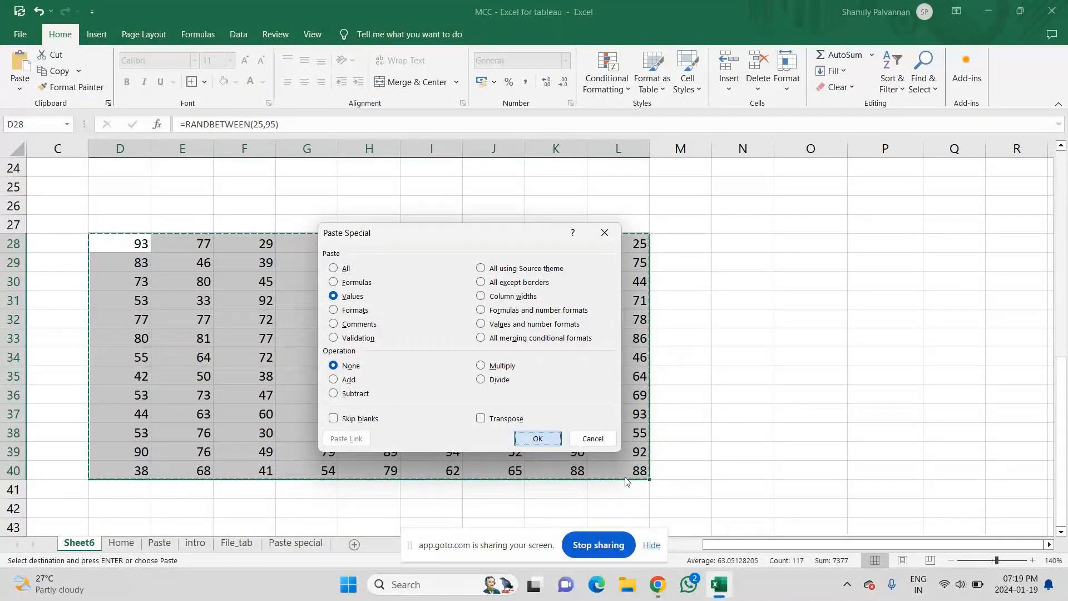
# - Apply all borders and thick outside borders to the number range D28:L40
pyautogui.click(204, 82)
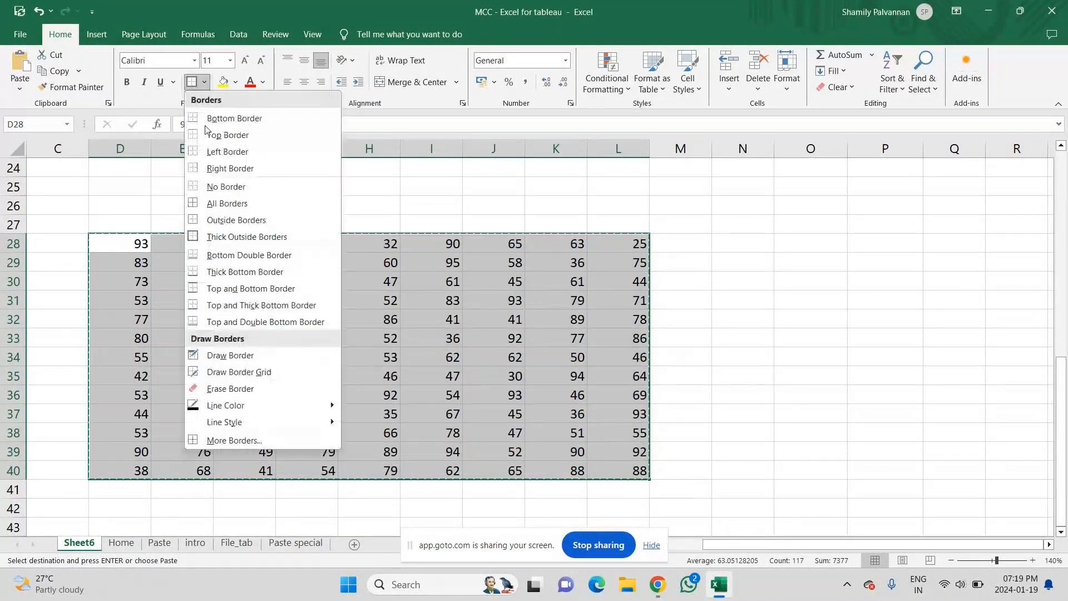
pyautogui.click(219, 205)
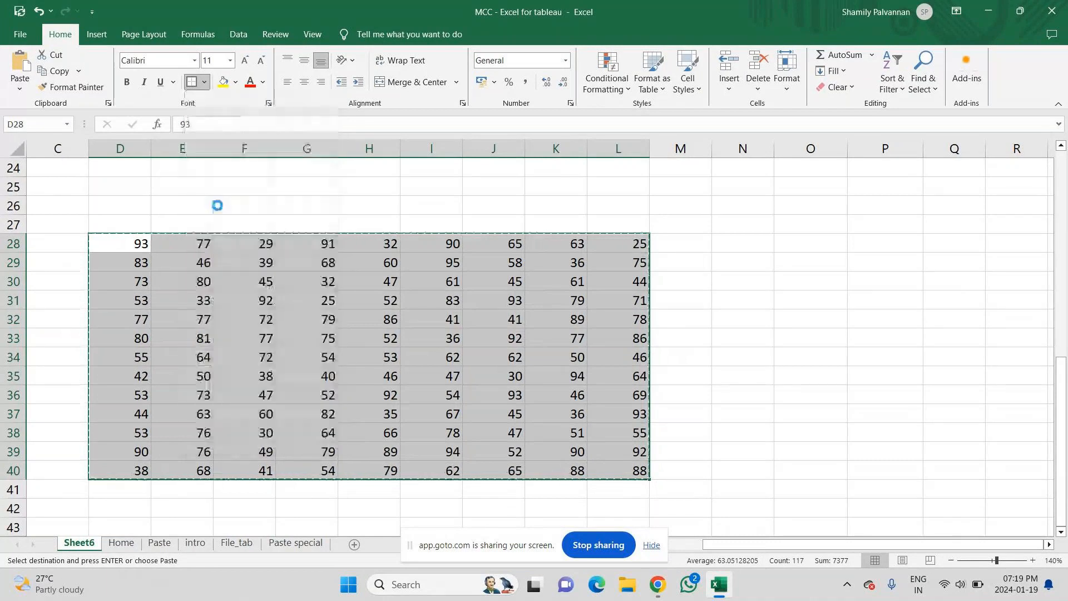
pyautogui.click(205, 81)
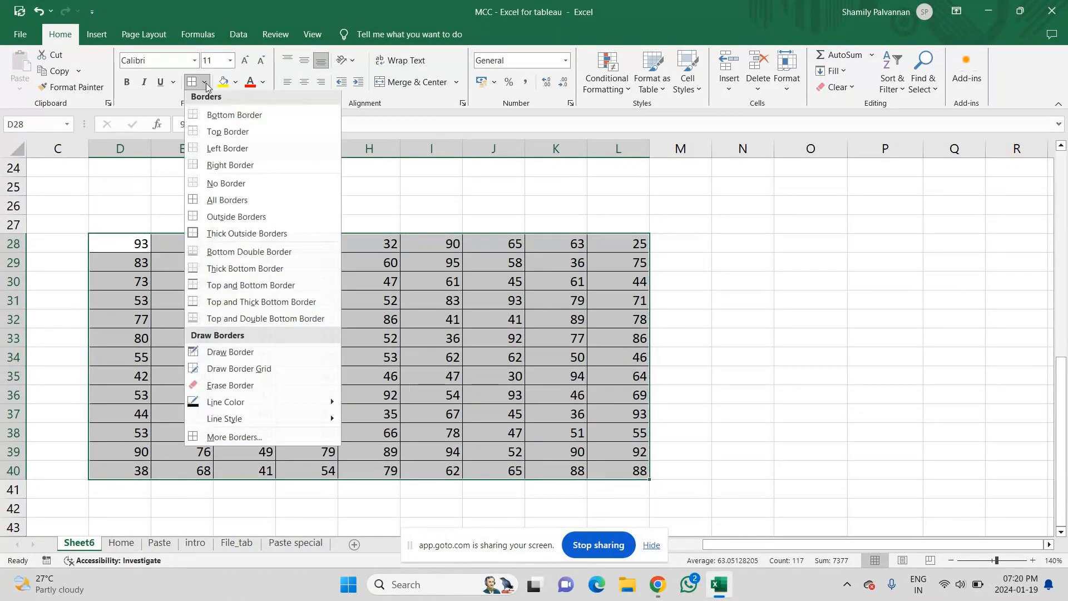
pyautogui.click(235, 236)
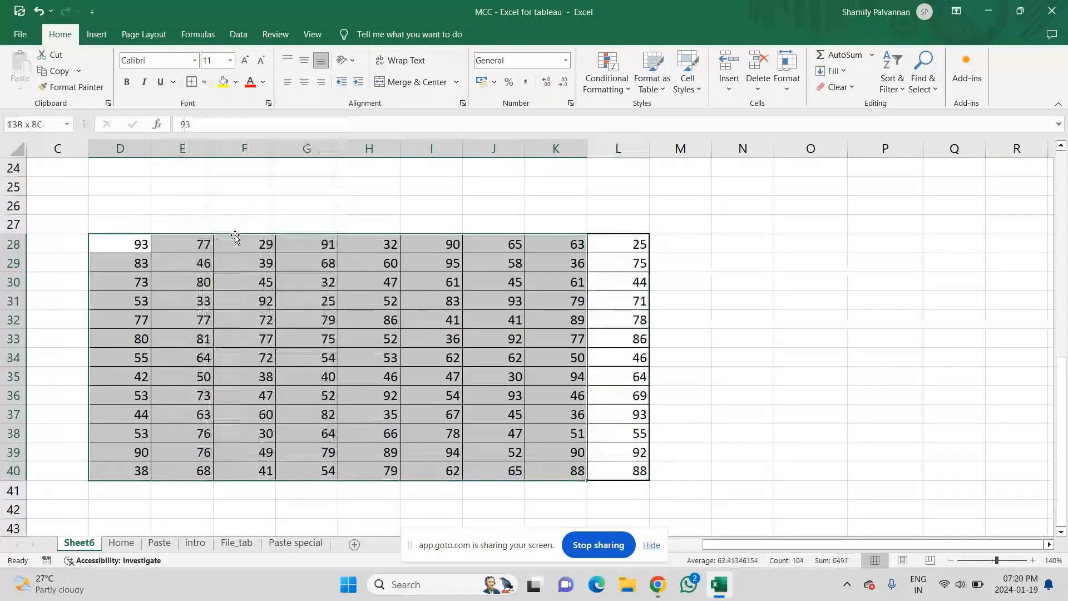
# - Add thick column dividers to D28:L40 by repeating thick outside borders while shrinking the selection one column at a time towards column D
pyautogui.click(191, 83)
pyautogui.hotkey('shift', 'Left')
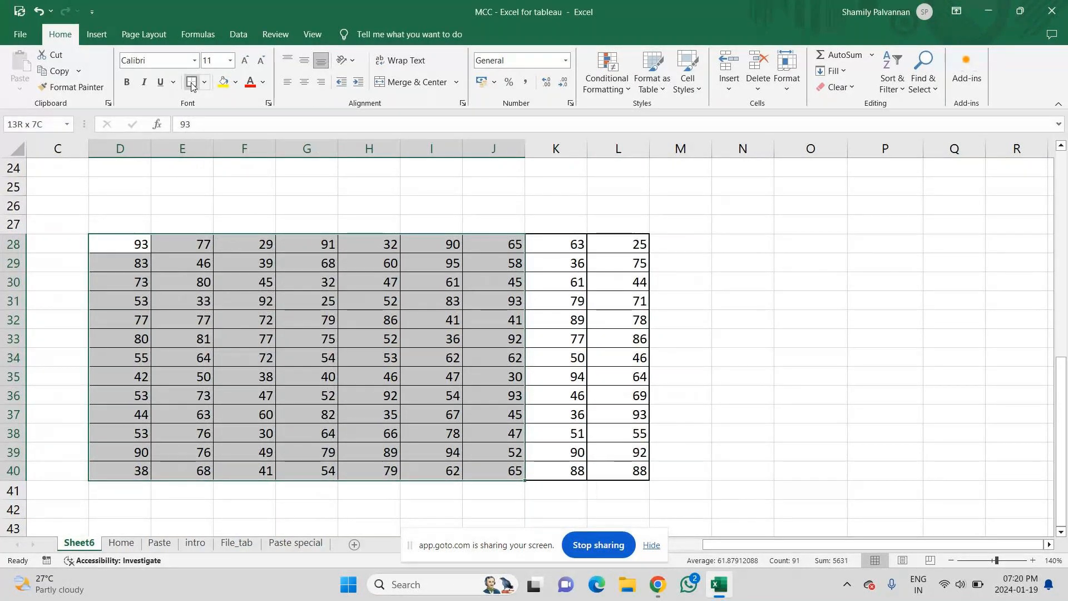
pyautogui.click(191, 84)
pyautogui.hotkey('shift', 'Left')
pyautogui.click(191, 83)
pyautogui.hotkey('shift', 'Left')
pyautogui.click(192, 83)
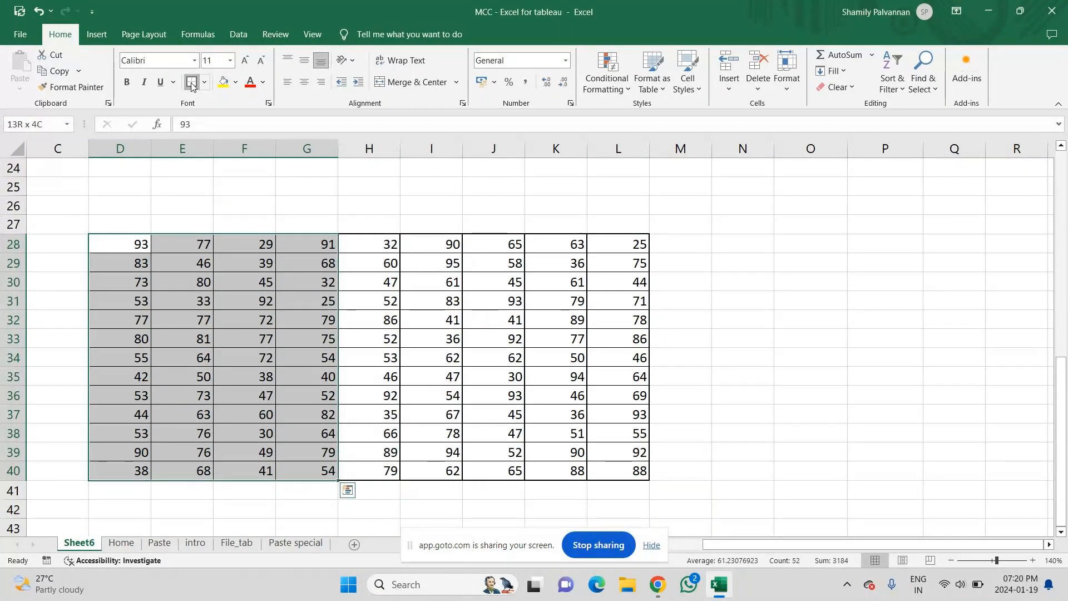
pyautogui.hotkey('shift', 'Left')
pyautogui.click(191, 84)
pyautogui.hotkey('shift', 'Left')
pyautogui.hotkey('shift', 'Left')
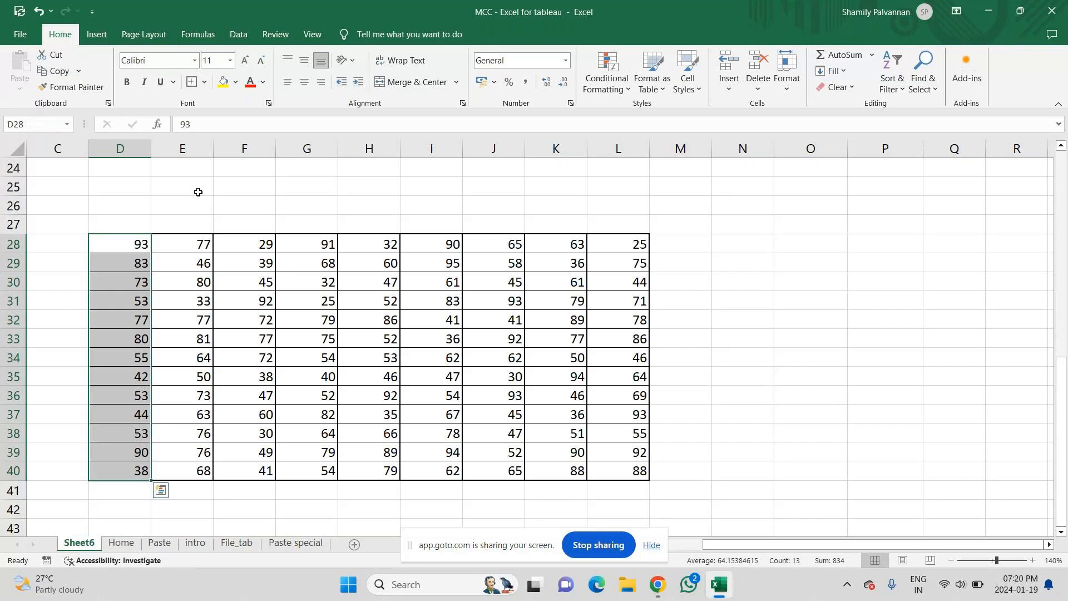
pyautogui.click(219, 376)
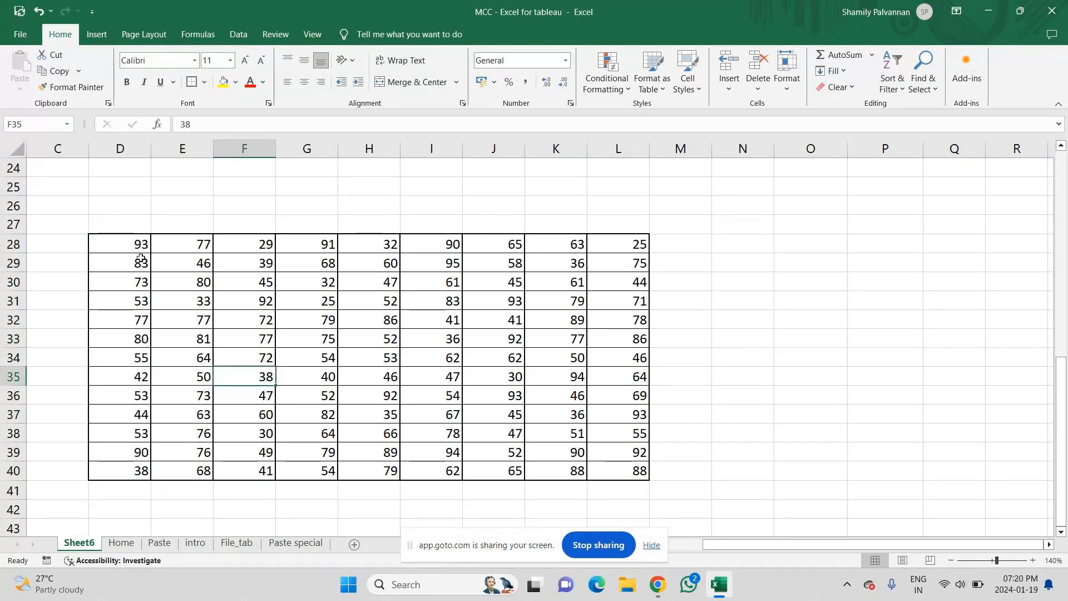
pyautogui.click(609, 83)
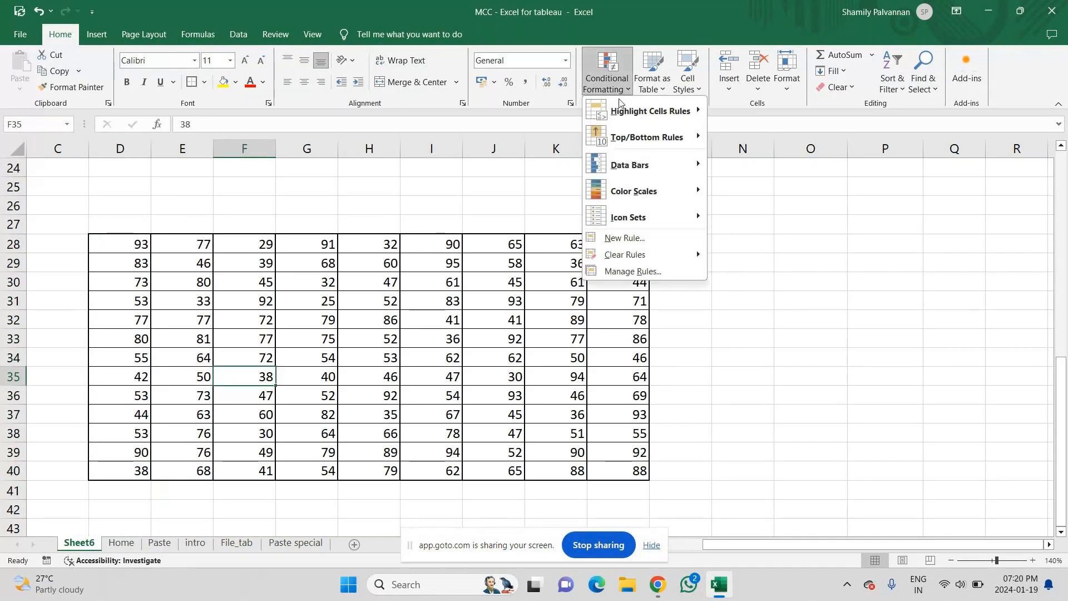
pyautogui.moveTo(650, 111)
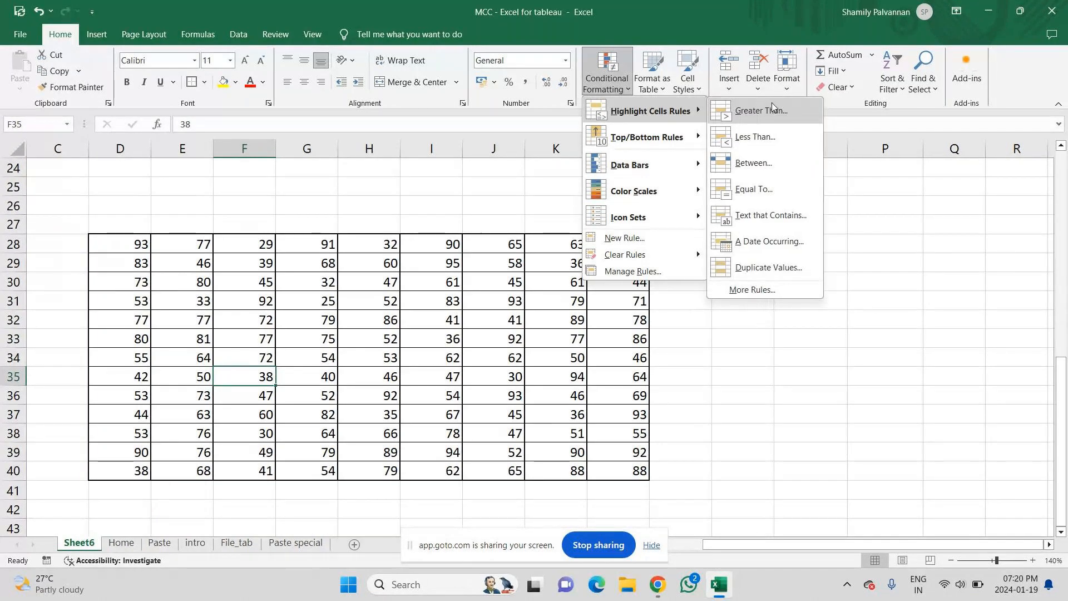
pyautogui.moveTo(646, 136)
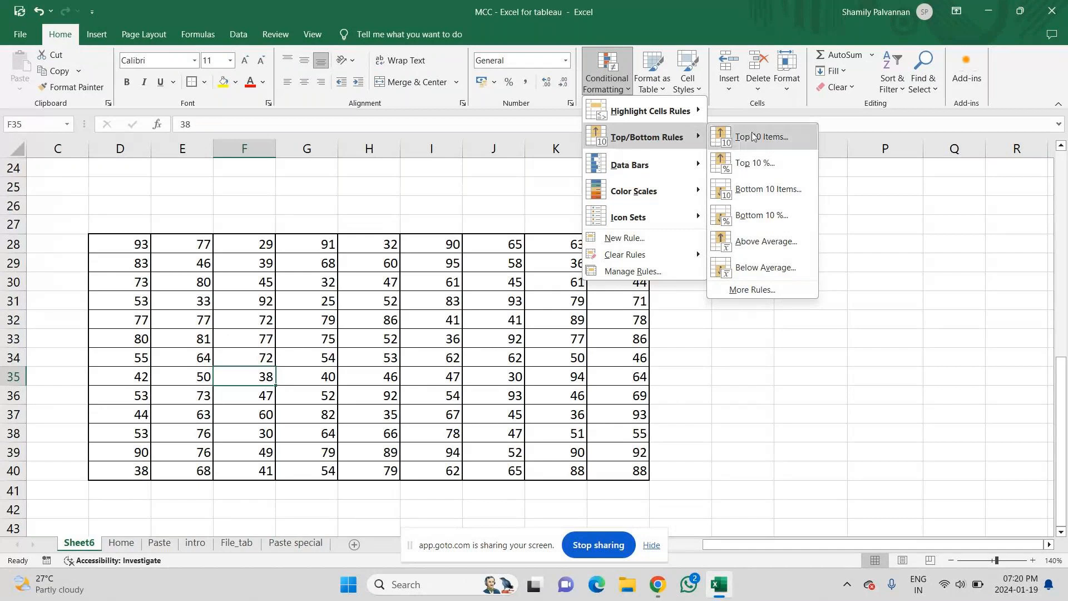
pyautogui.click(118, 241)
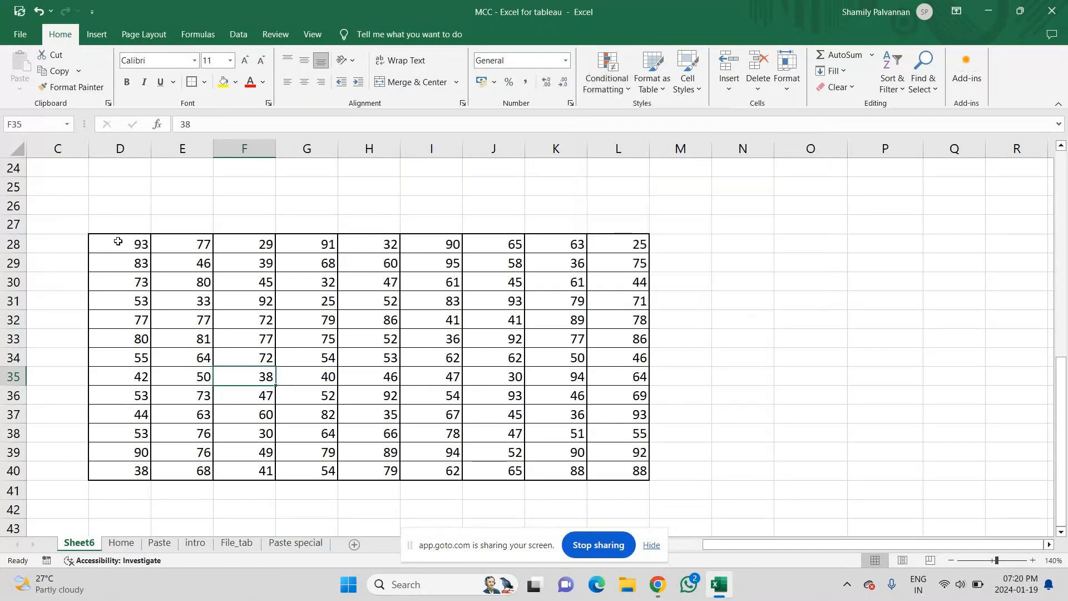
# - Enter the heading Top 5 in cell D26 above the first number column
pyautogui.click(121, 206)
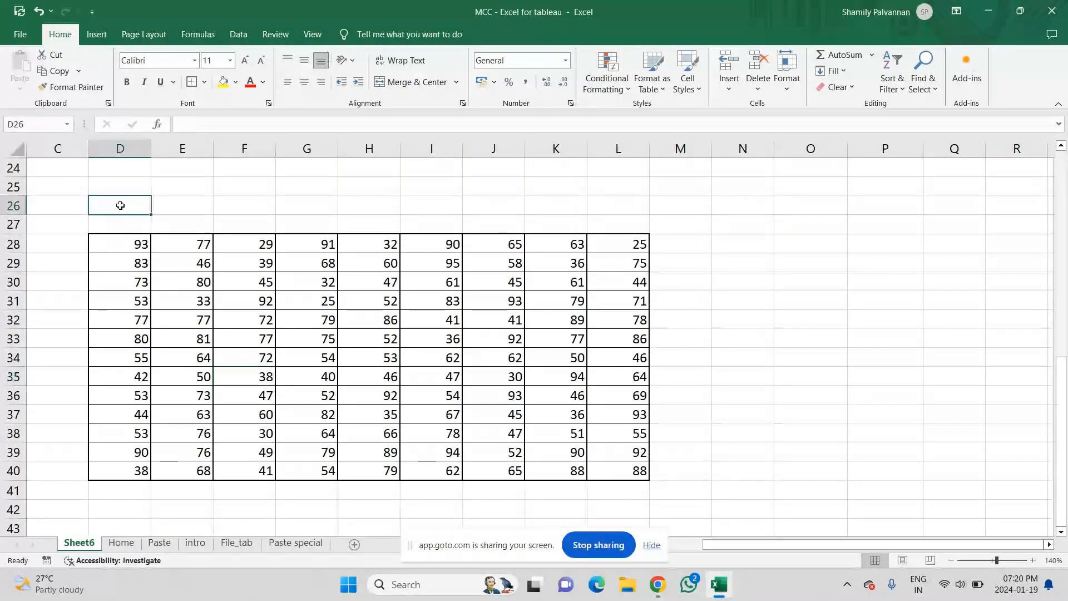
pyautogui.doubleClick(121, 205)
pyautogui.write('Top 5')
pyautogui.press('Return')
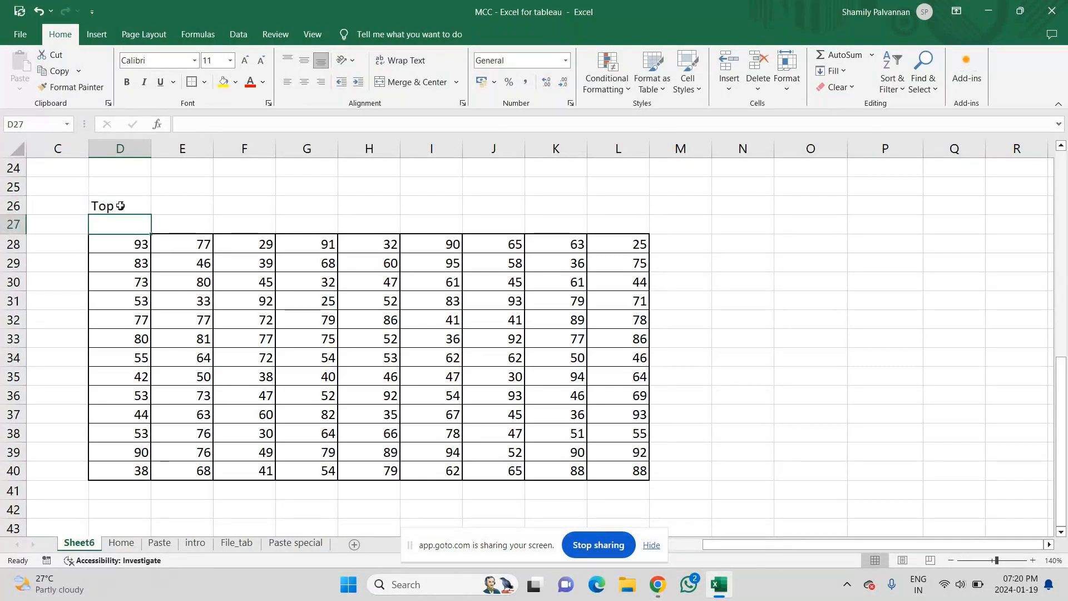
# - Highlight the top 5 items in D28:D40 with a Top 10 Items rule using Green Fill with Dark Green Text
pyautogui.moveTo(120, 244); pyautogui.dragTo(127, 466)
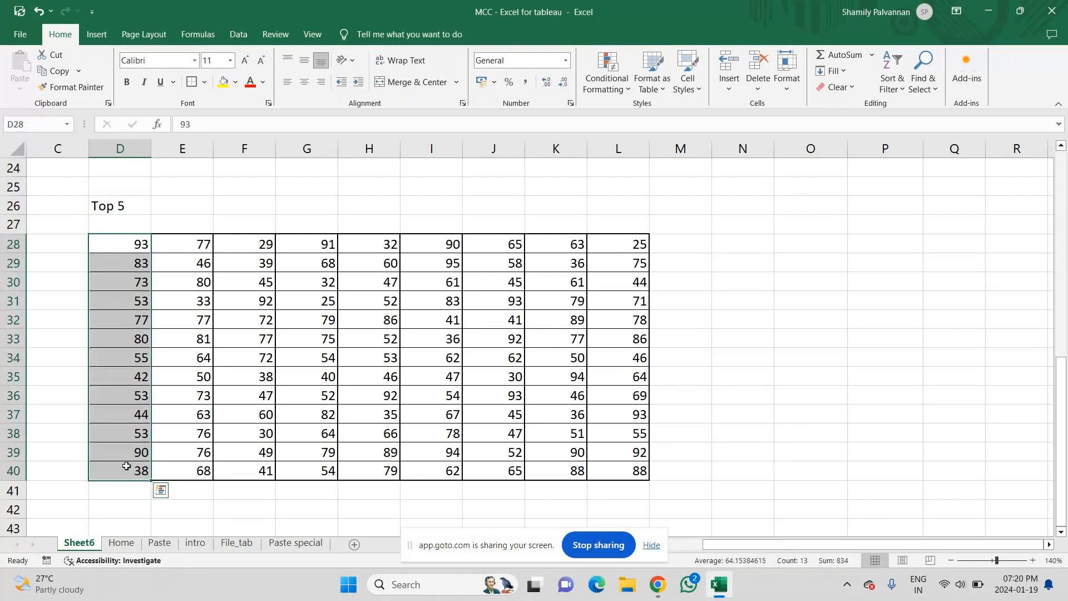
pyautogui.click(603, 77)
pyautogui.moveTo(646, 136)
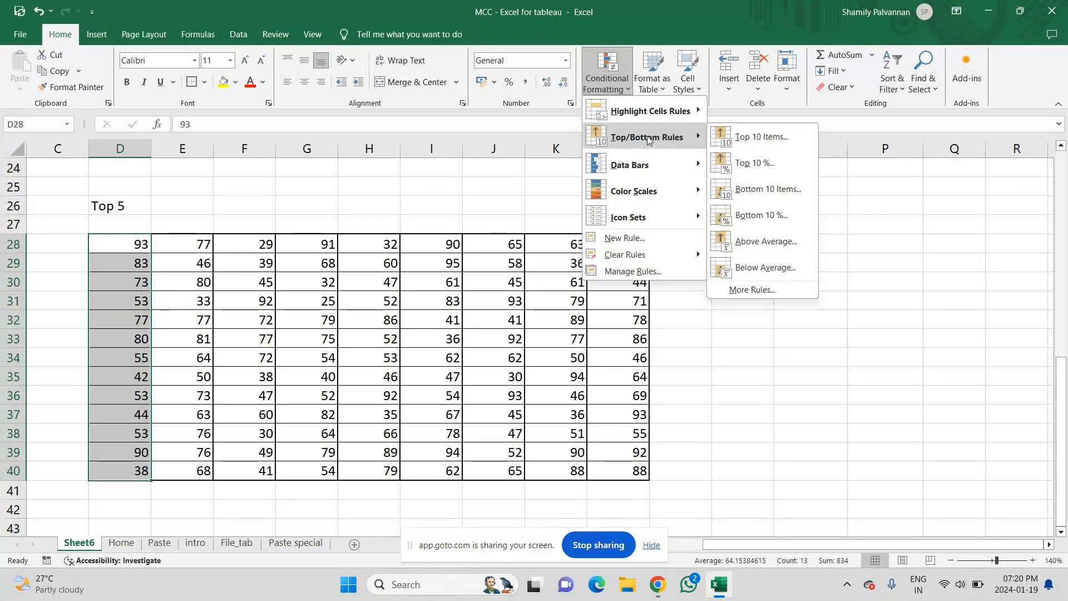
pyautogui.click(748, 138)
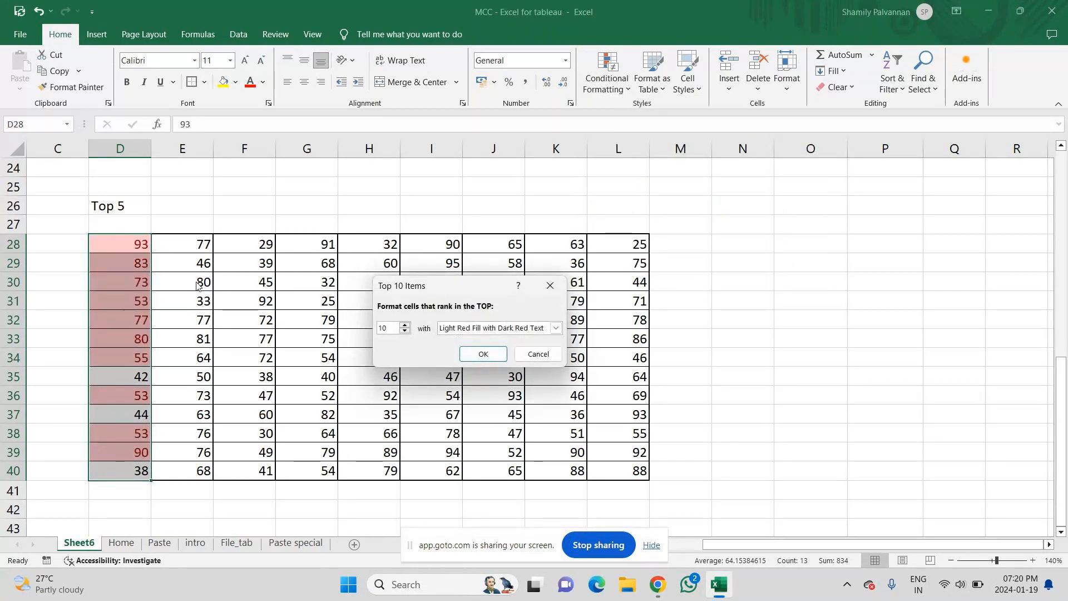
pyautogui.click(405, 331)
pyautogui.click(405, 331)
pyautogui.click(405, 331)
pyautogui.click(405, 330)
pyautogui.click(405, 331)
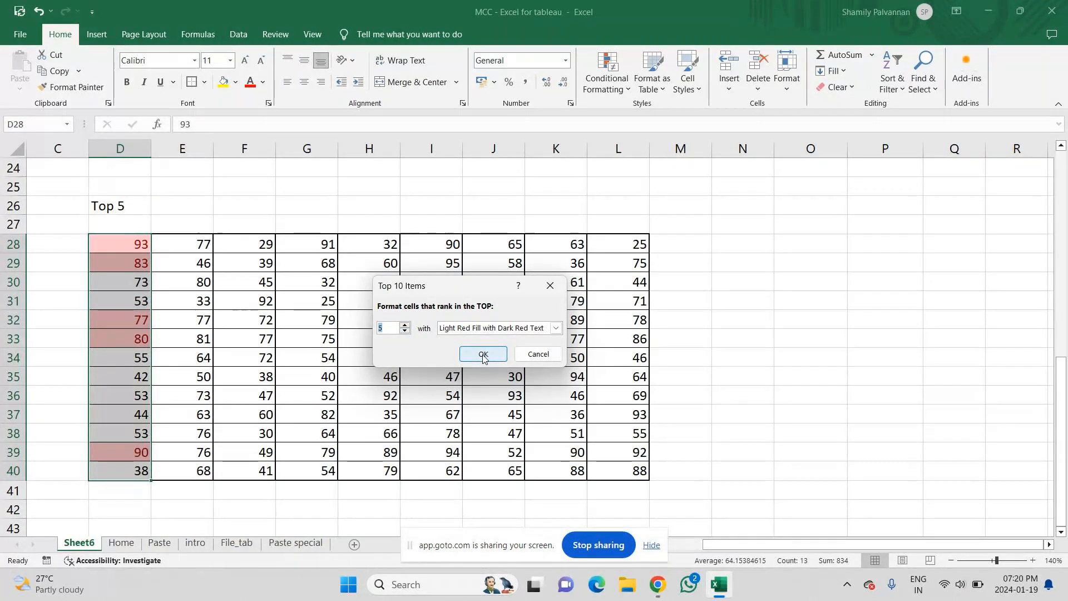
pyautogui.click(544, 330)
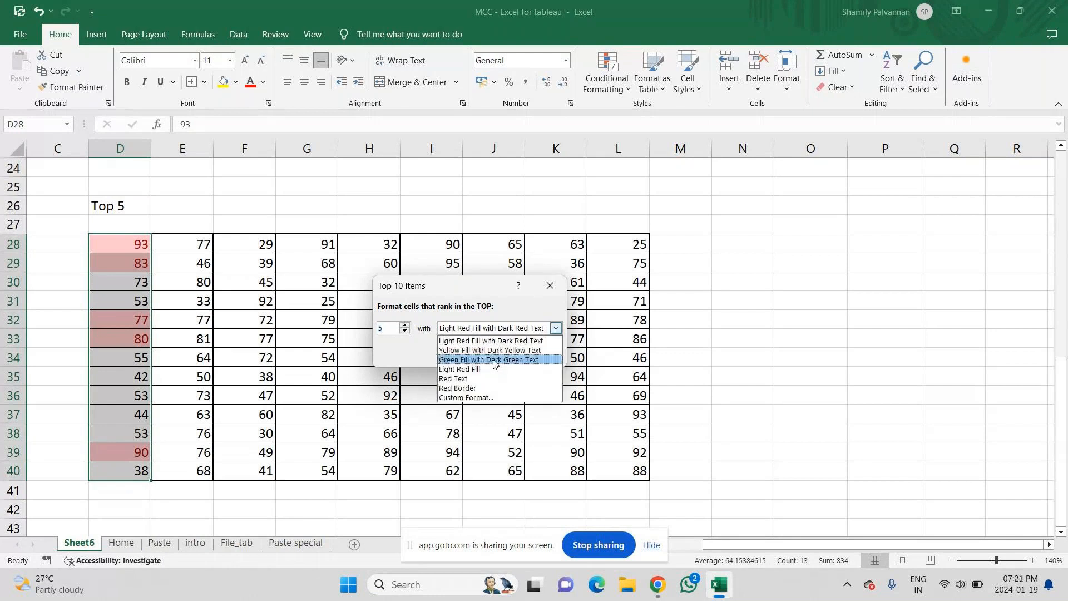
pyautogui.click(494, 360)
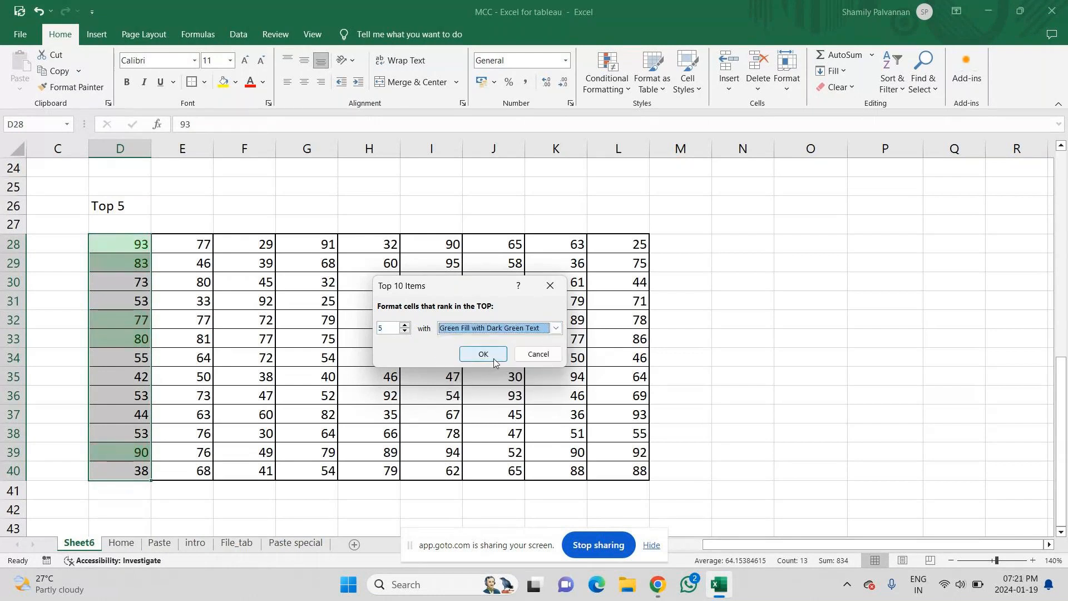
pyautogui.click(493, 358)
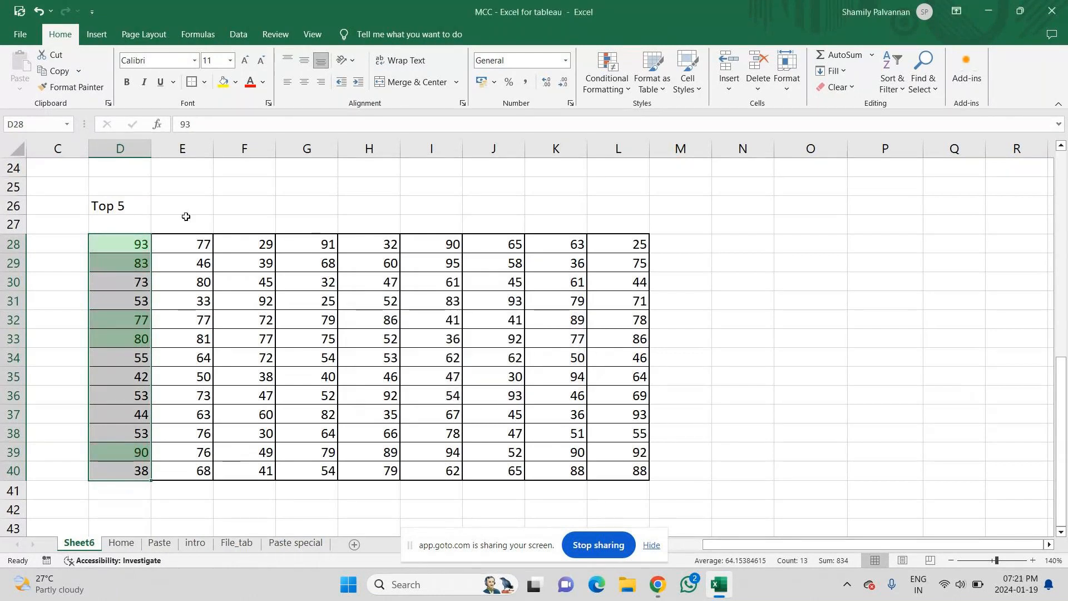
# - Enter the bold heading Bottom 5 in cell E26 and make the Top 5 heading in D26 bold too
pyautogui.click(185, 206)
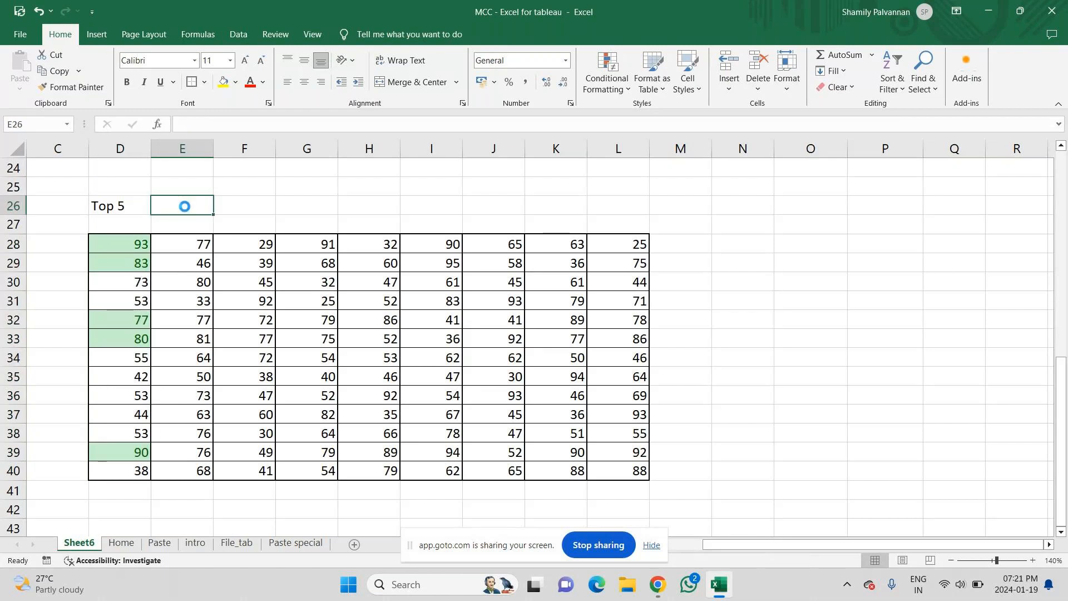
pyautogui.doubleClick(185, 207)
pyautogui.write('Bot')
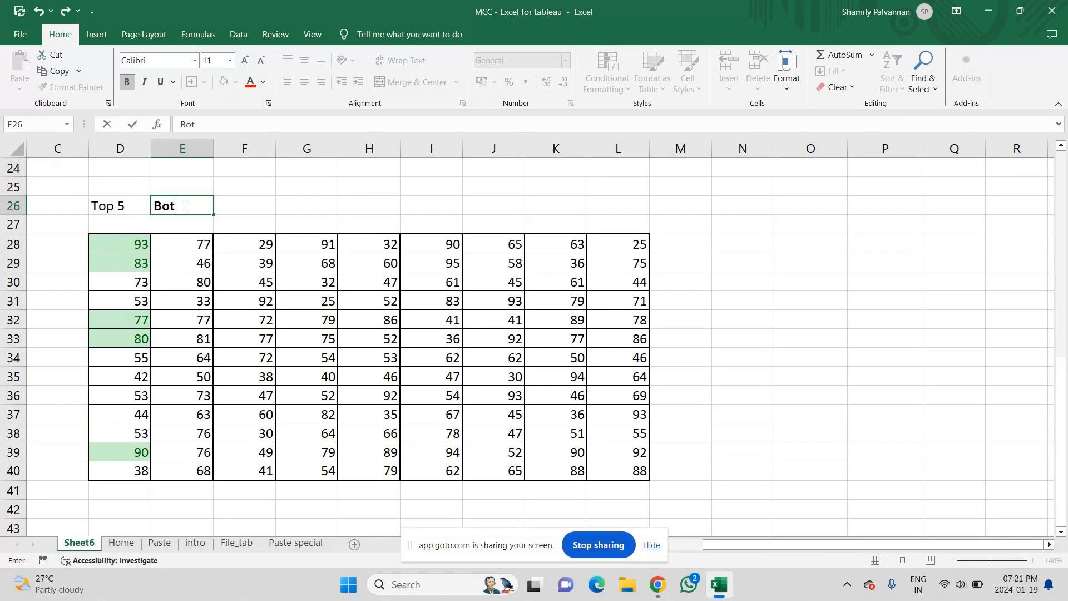
pyautogui.write('tom ')
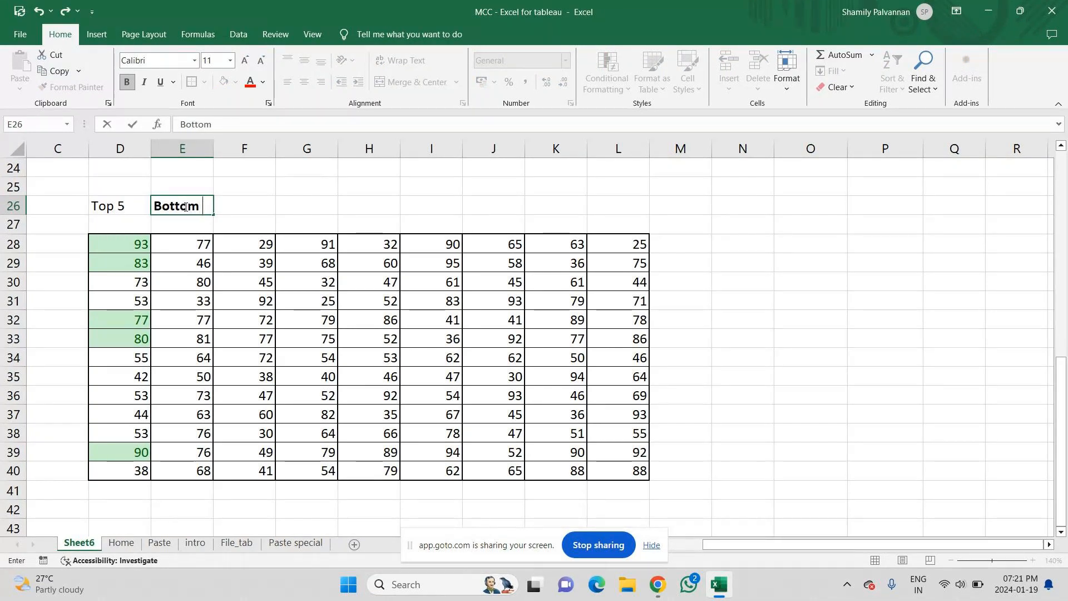
pyautogui.write('5')
pyautogui.press('Return')
pyautogui.click(122, 207)
pyautogui.hotkey('ctrl', 'b')
pyautogui.click(174, 205)
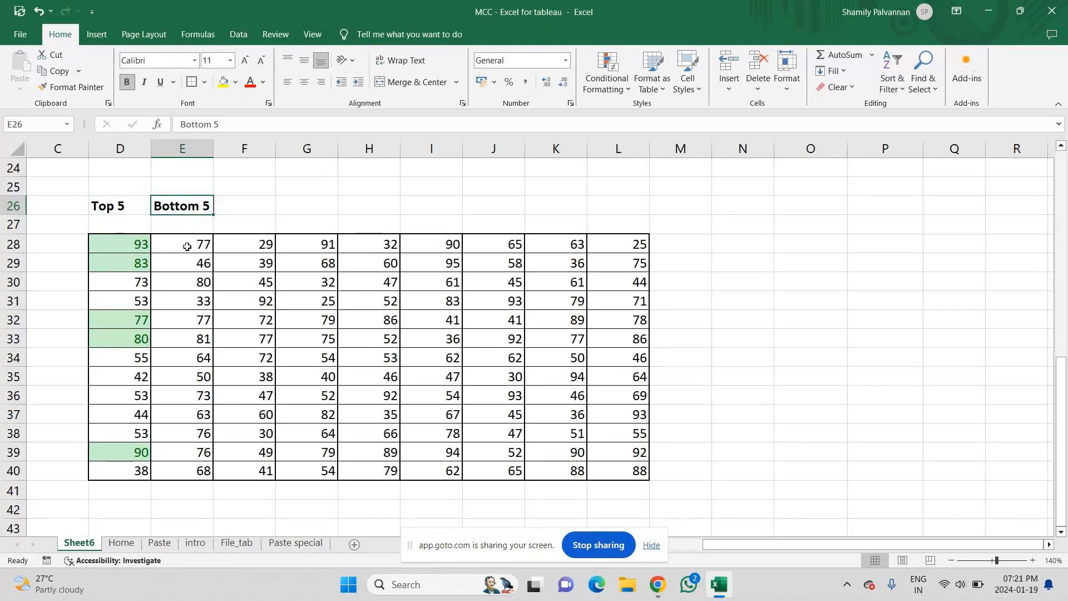
# - Highlight the bottom 5 items in E28:E40 with a Bottom 10 Items rule using Light Red Fill with Dark Red Text
pyautogui.click(187, 246)
pyautogui.hotkey('shift', 'Down')
pyautogui.hotkey('shift', 'Down')
pyautogui.hotkey('ctrl', 'shift', 'Down')
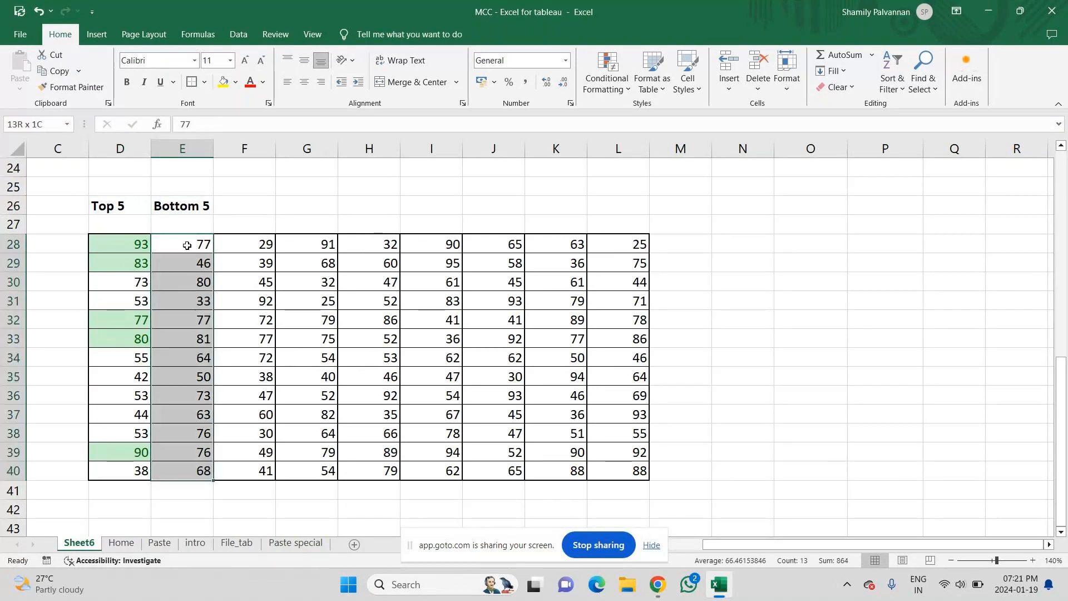
pyautogui.click(592, 62)
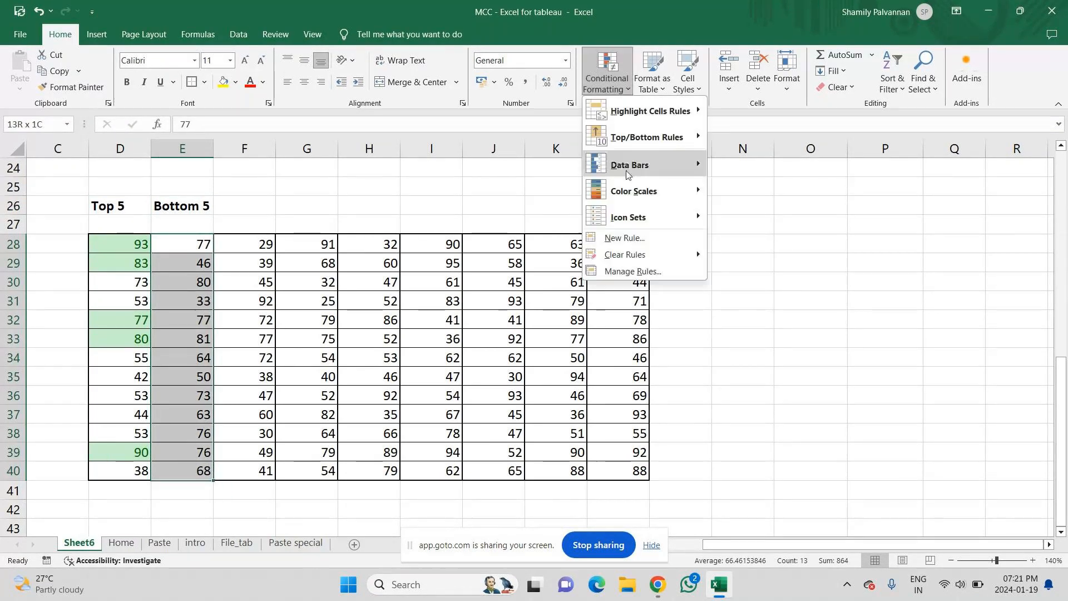
pyautogui.moveTo(629, 137)
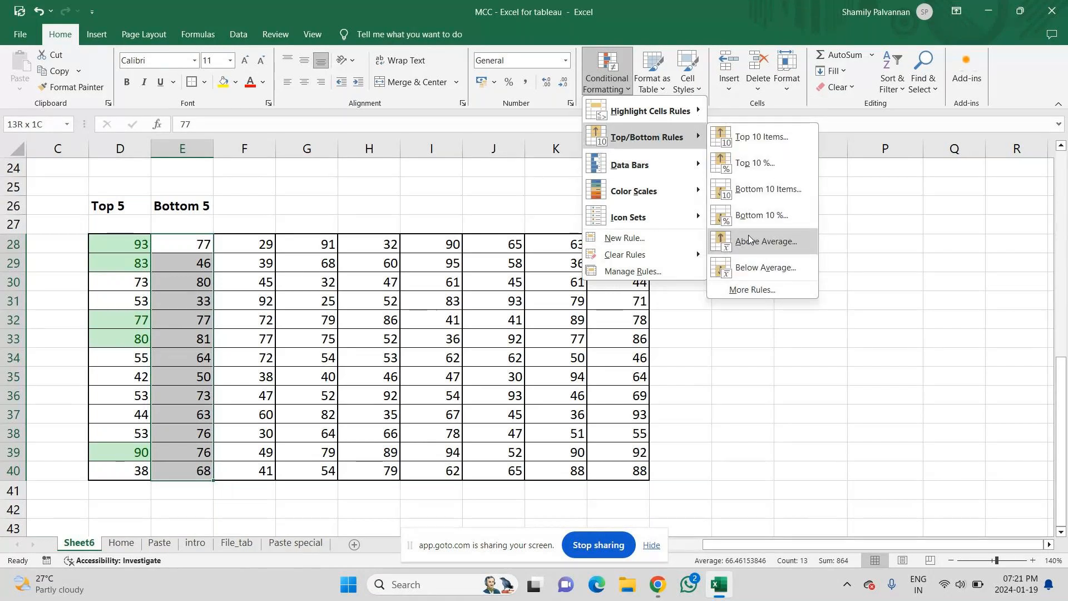
pyautogui.click(748, 190)
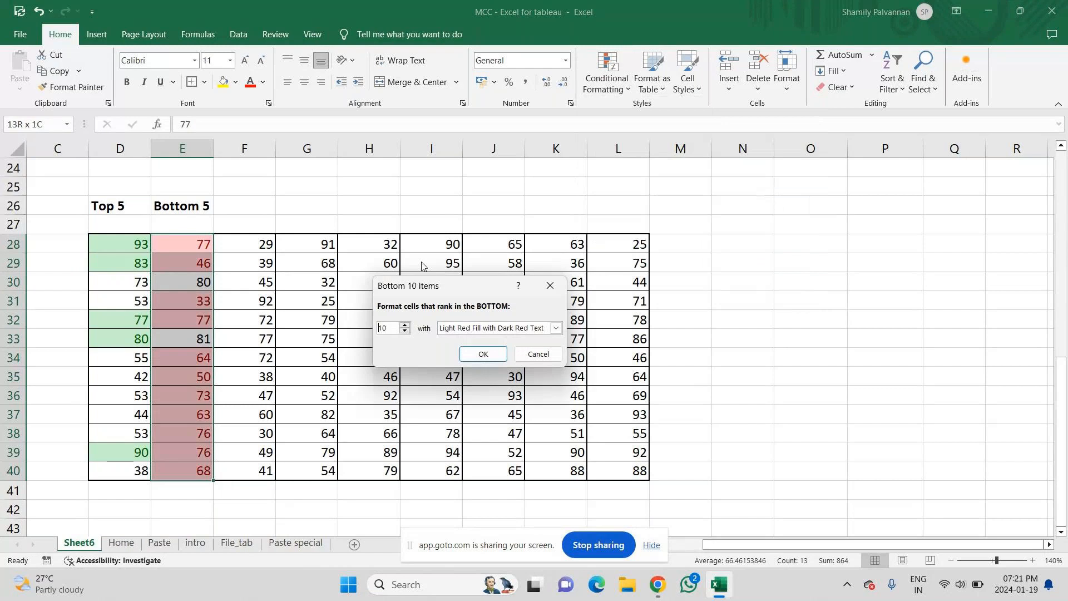
pyautogui.click(405, 332)
pyautogui.click(406, 332)
pyautogui.click(405, 332)
pyautogui.click(405, 332)
pyautogui.click(406, 332)
pyautogui.click(555, 328)
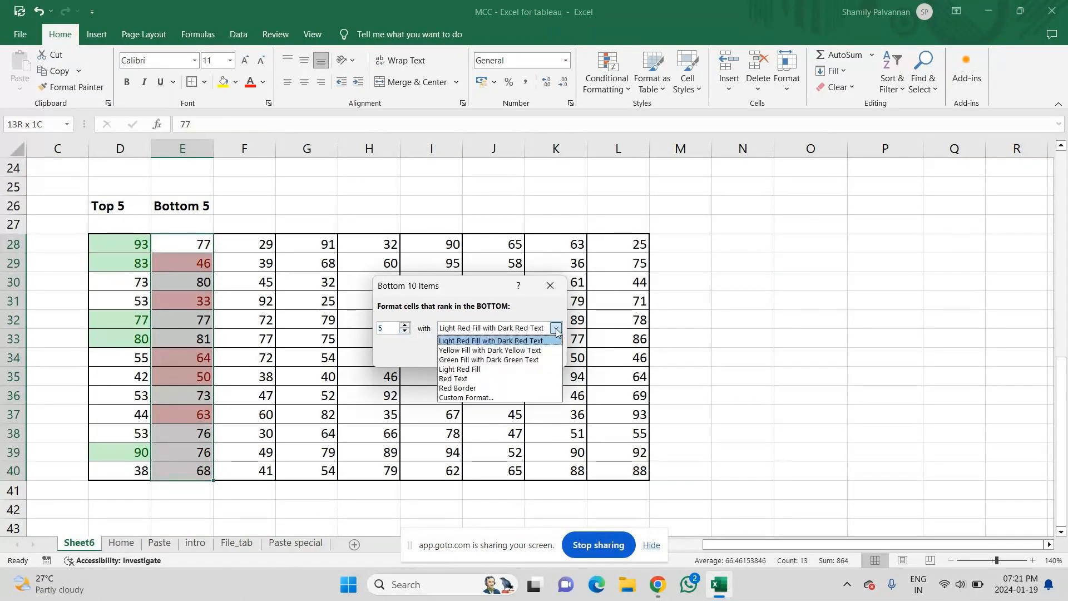
pyautogui.click(533, 341)
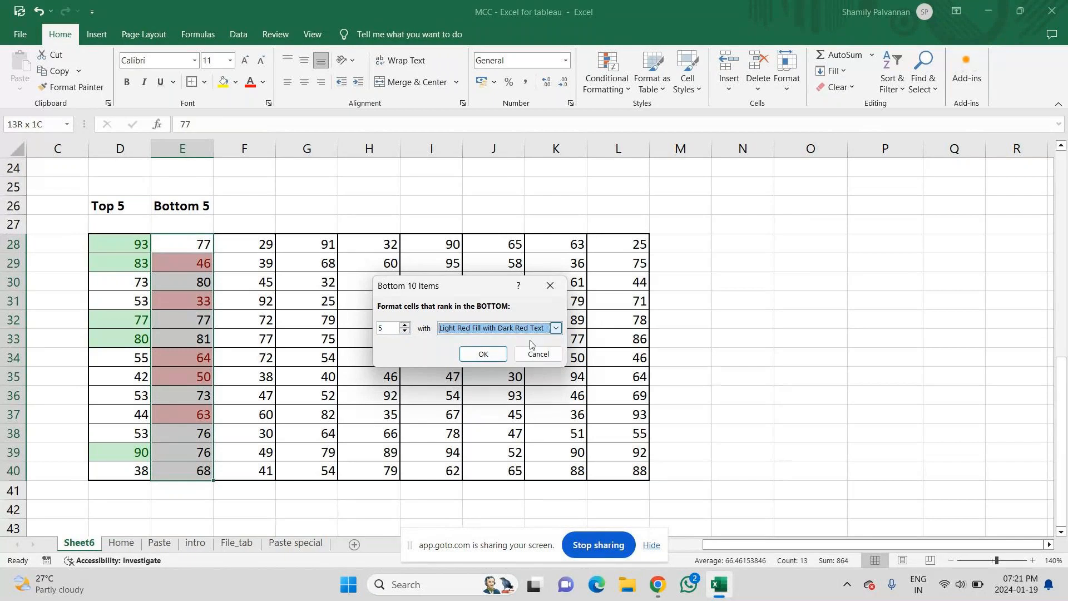
pyautogui.click(485, 353)
# - Select the third number column, F28:F40, as the range for a conditional formatting rule
pyautogui.click(262, 244)
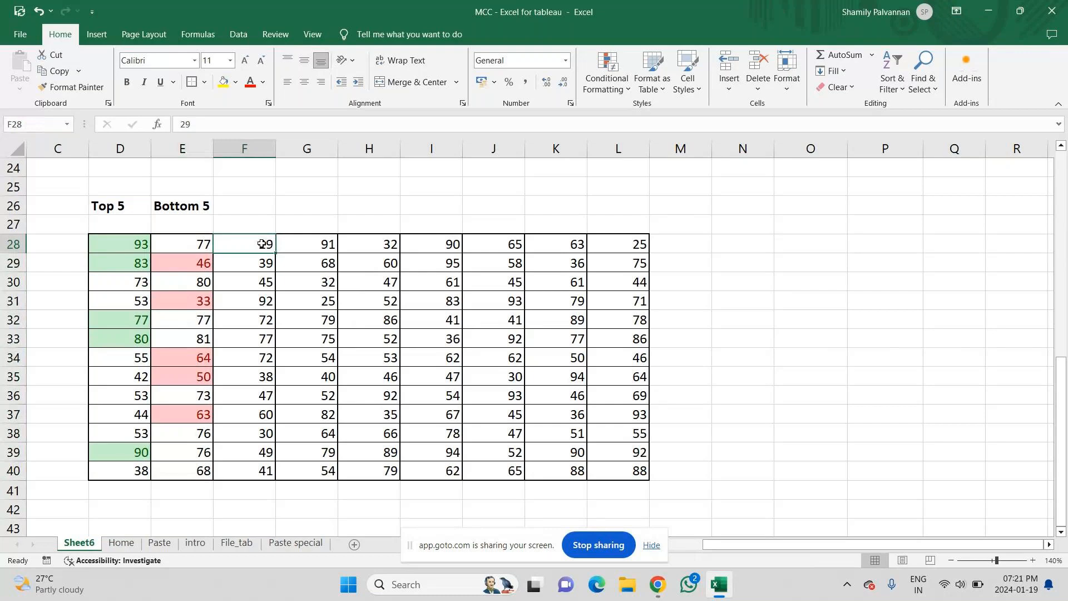
pyautogui.hotkey('shift', 'Down')
pyautogui.hotkey('shift', 'Down')
pyautogui.hotkey('shift', 'Down')
pyautogui.hotkey('shift', 'Down')
pyautogui.hotkey('shift', 'Down')
pyautogui.hotkey('shift', 'Down')
pyautogui.hotkey('shift', 'Down')
pyautogui.hotkey('shift', 'Down')
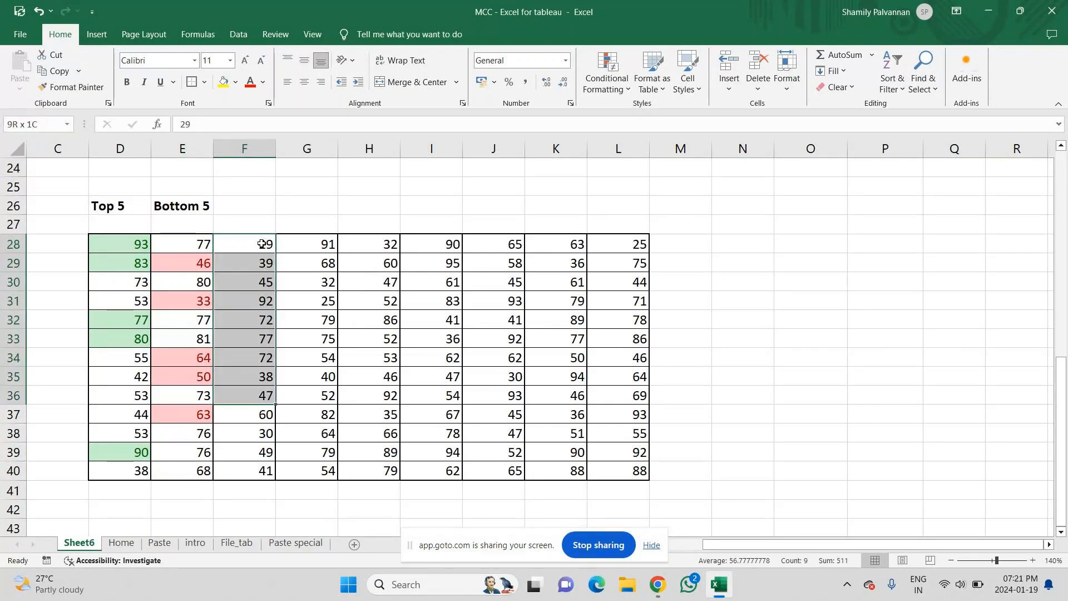
pyautogui.hotkey('shift', 'Down')
pyautogui.hotkey('shift', 'Down')
pyautogui.hotkey('shift', 'Down')
pyautogui.hotkey('shift', 'Down')
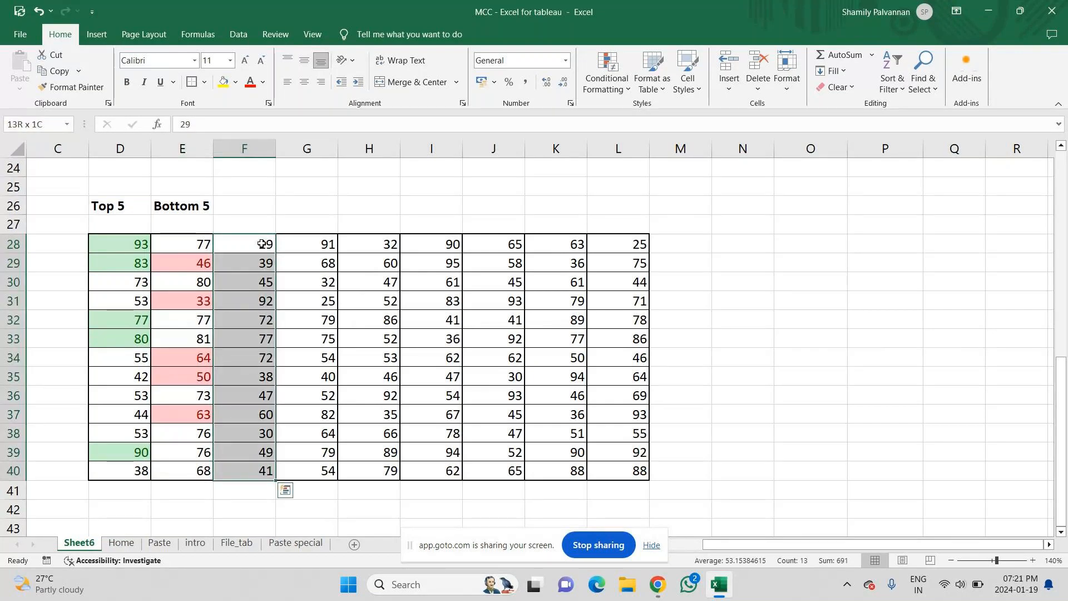
pyautogui.click(609, 68)
pyautogui.moveTo(657, 137)
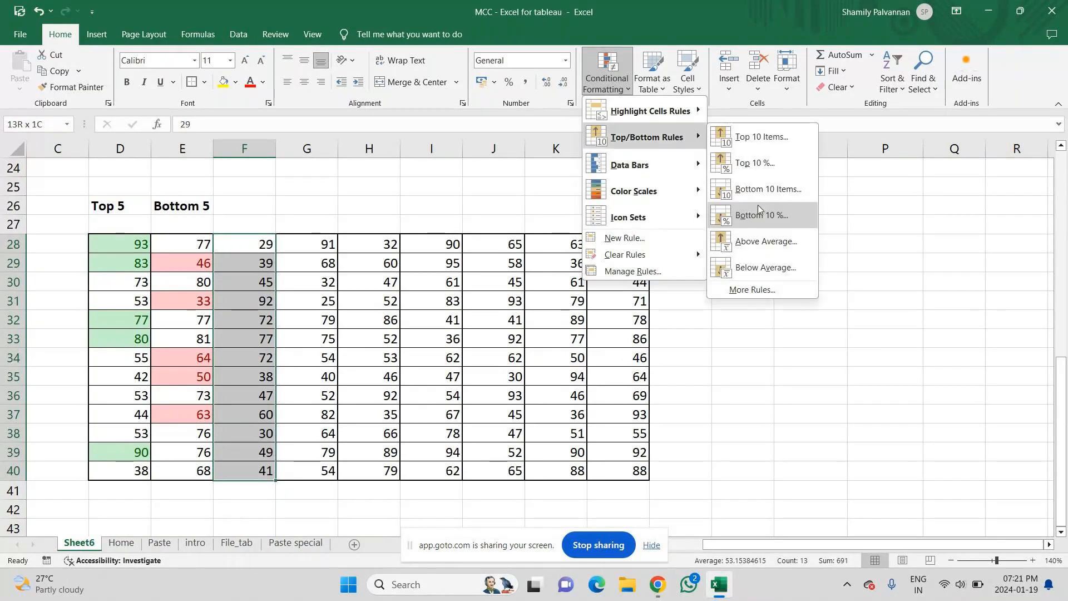
pyautogui.click(756, 264)
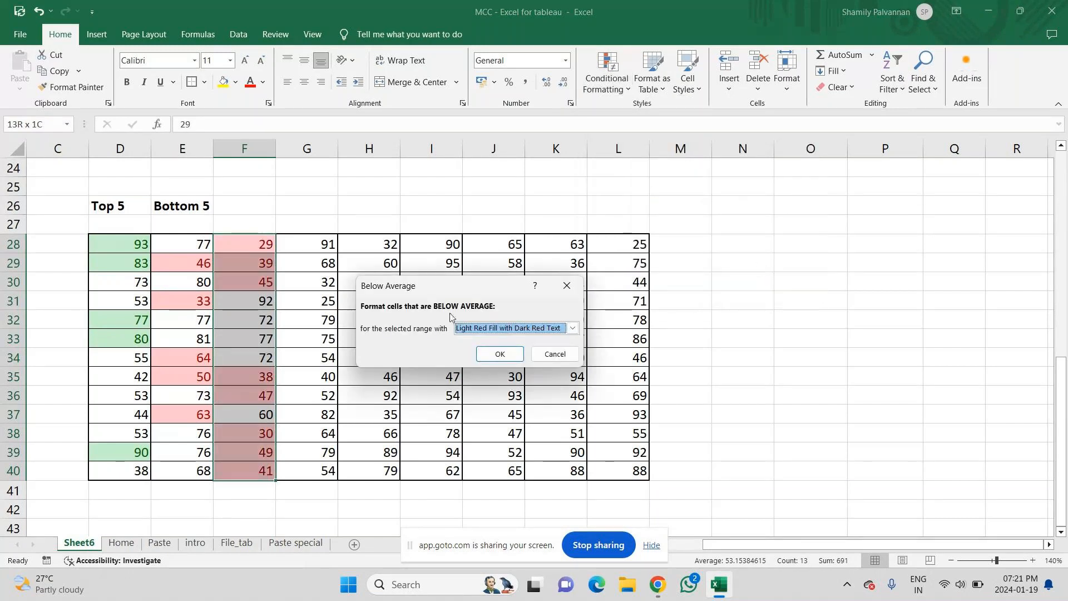
pyautogui.click(567, 284)
# - Highlight the top 9% of values in F28:F40 with a Top 10% rule using Light Red Fill with Dark Red Text
pyautogui.click(606, 75)
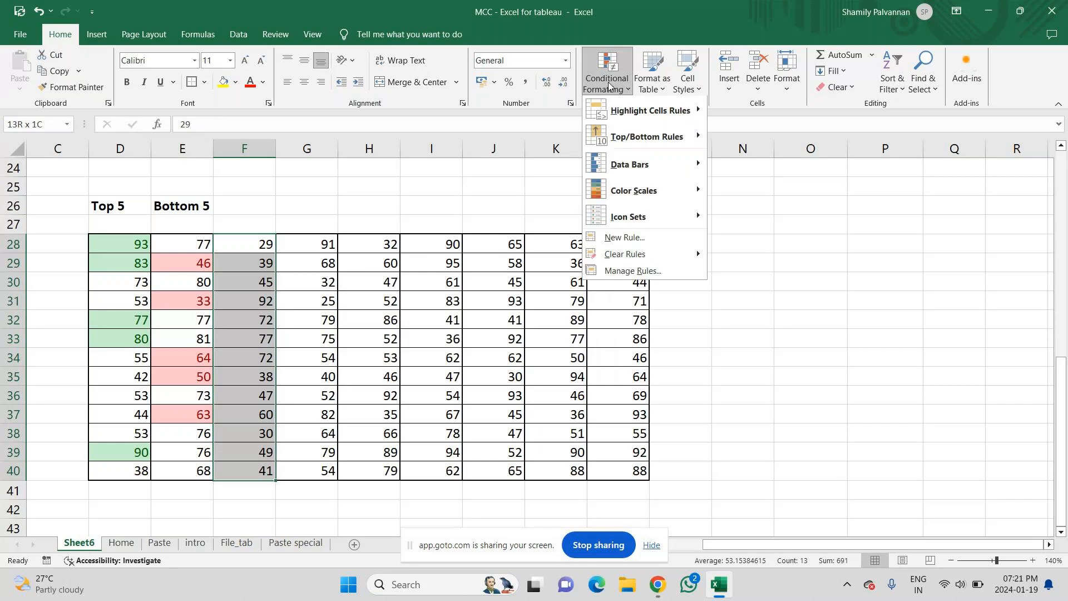
pyautogui.moveTo(624, 143)
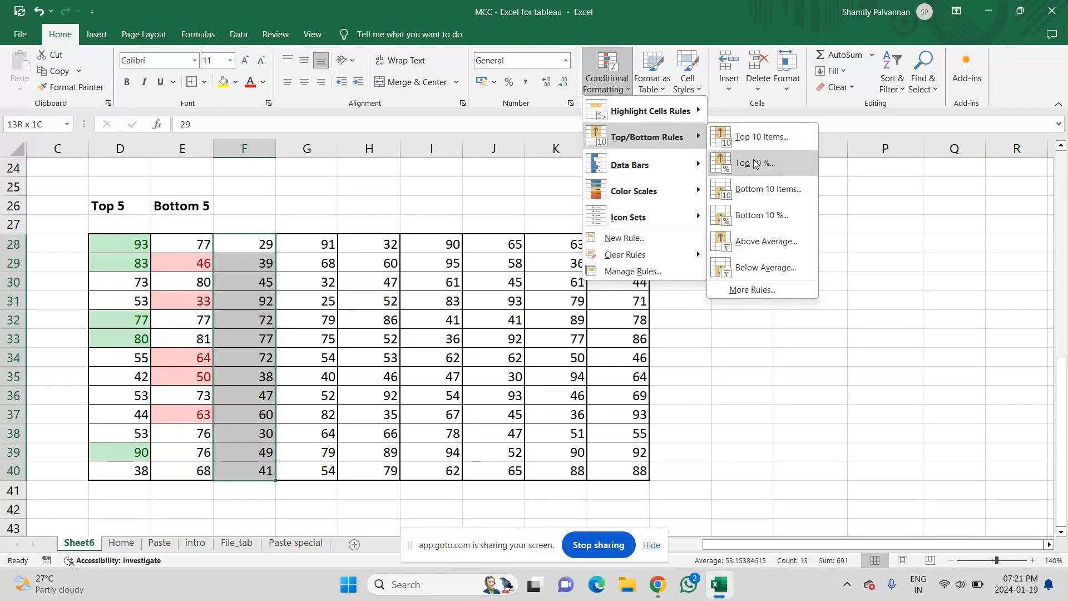
pyautogui.click(755, 163)
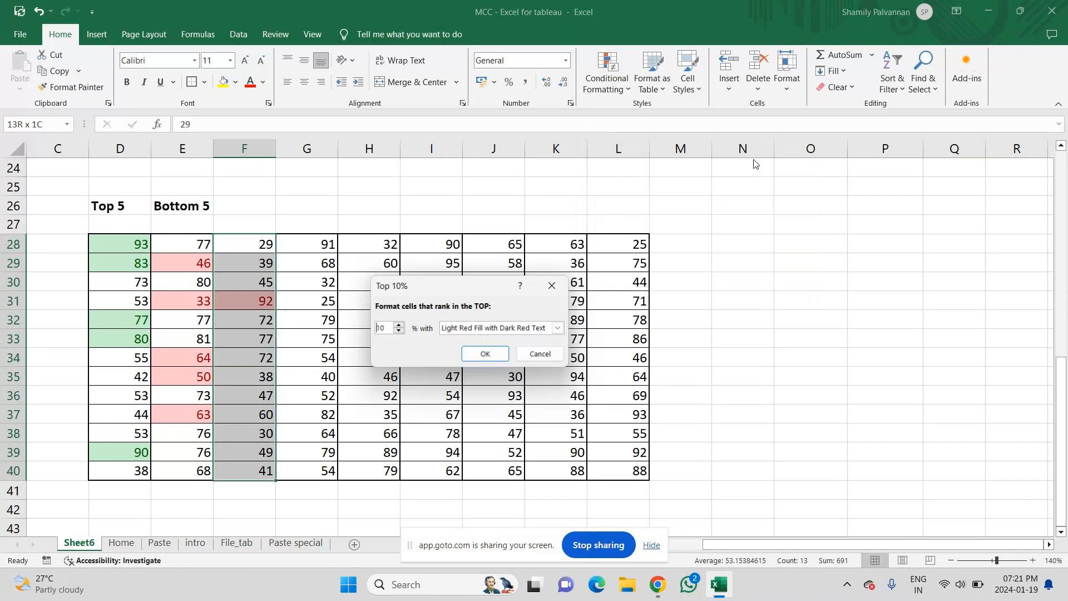
pyautogui.click(398, 331)
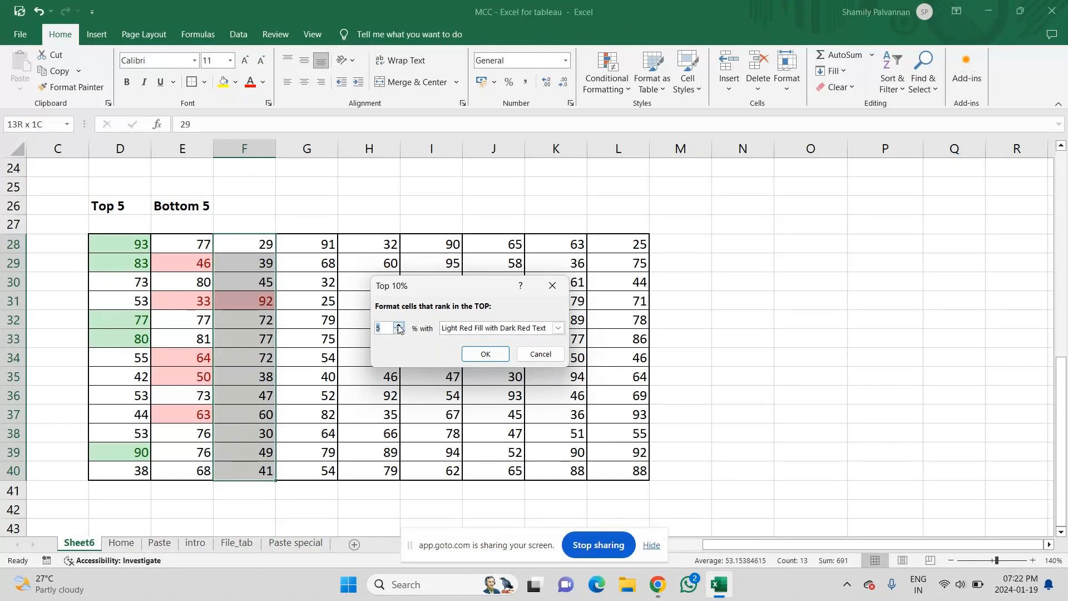
pyautogui.click(398, 326)
pyautogui.click(398, 326)
pyautogui.click(398, 325)
pyautogui.click(398, 326)
pyautogui.click(490, 354)
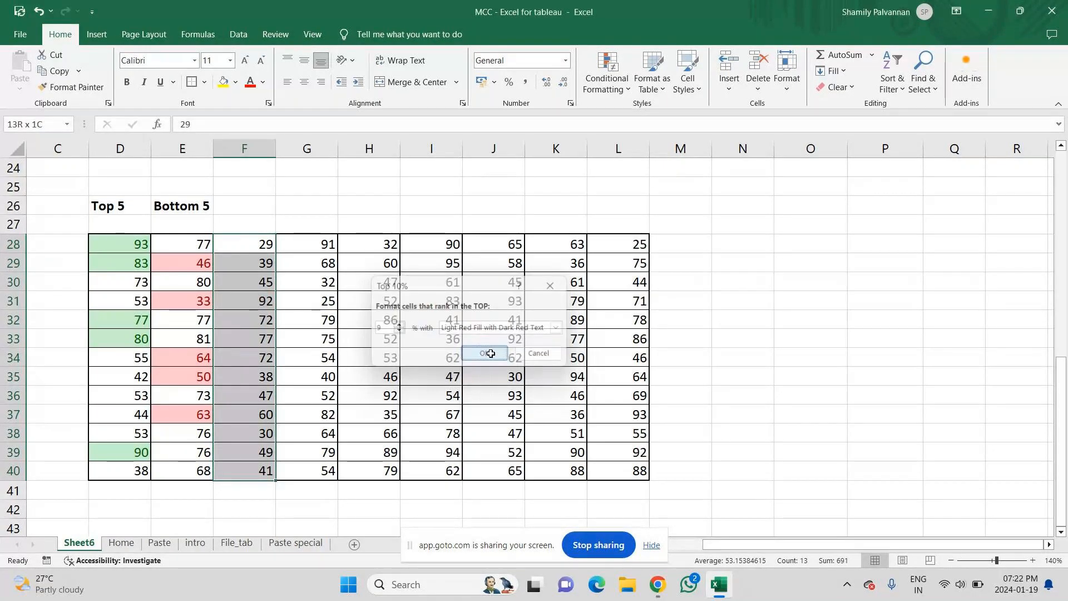
pyautogui.click(245, 240)
pyautogui.moveTo(246, 240); pyautogui.dragTo(248, 470)
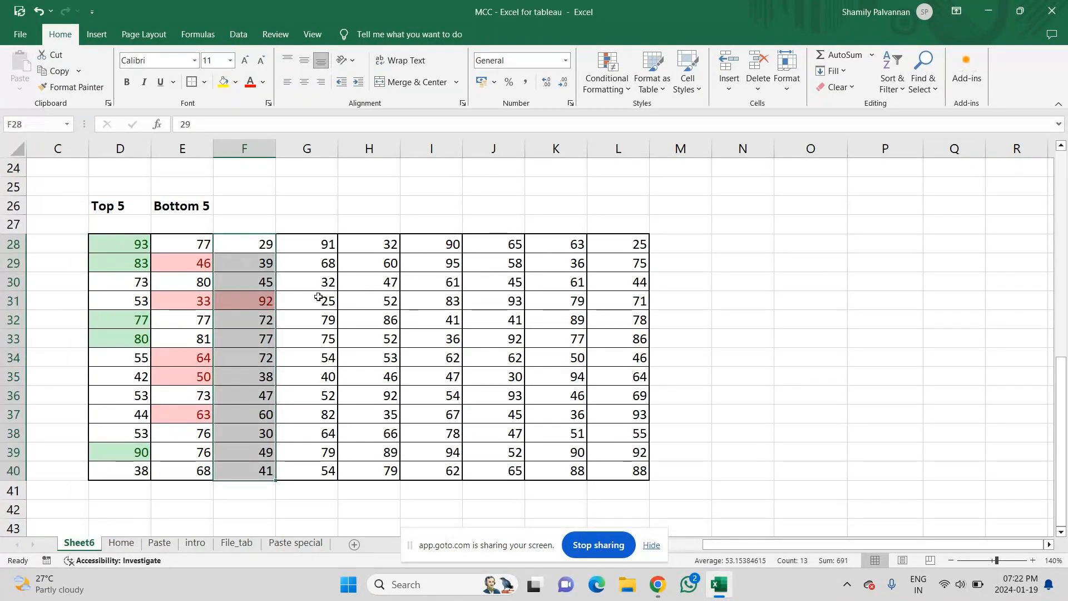
pyautogui.click(307, 252)
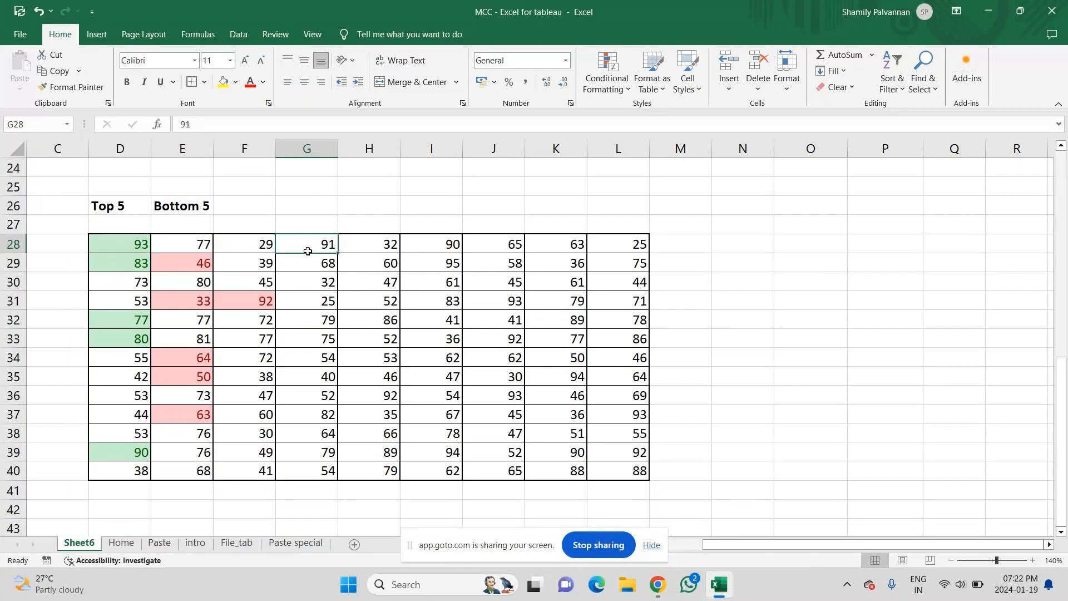
pyautogui.moveTo(307, 251); pyautogui.dragTo(308, 453)
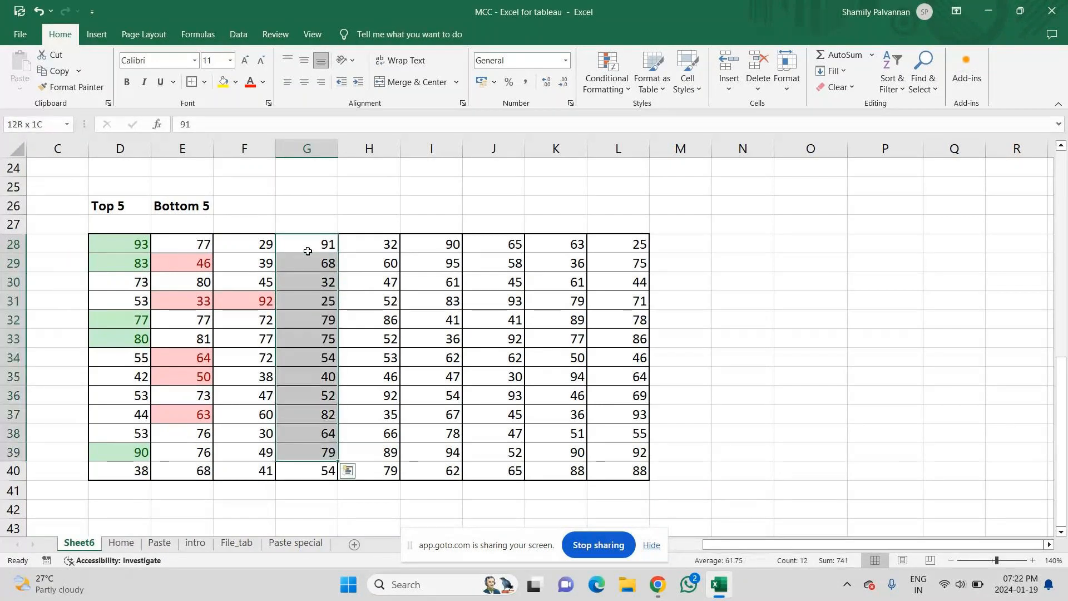
# - Highlight the top 5% of values across F28:L40 with a Top 10% rule using Yellow Fill with Dark Yellow Text
pyautogui.click(250, 242)
pyautogui.hotkey('shift', 'Down')
pyautogui.hotkey('shift', 'Right')
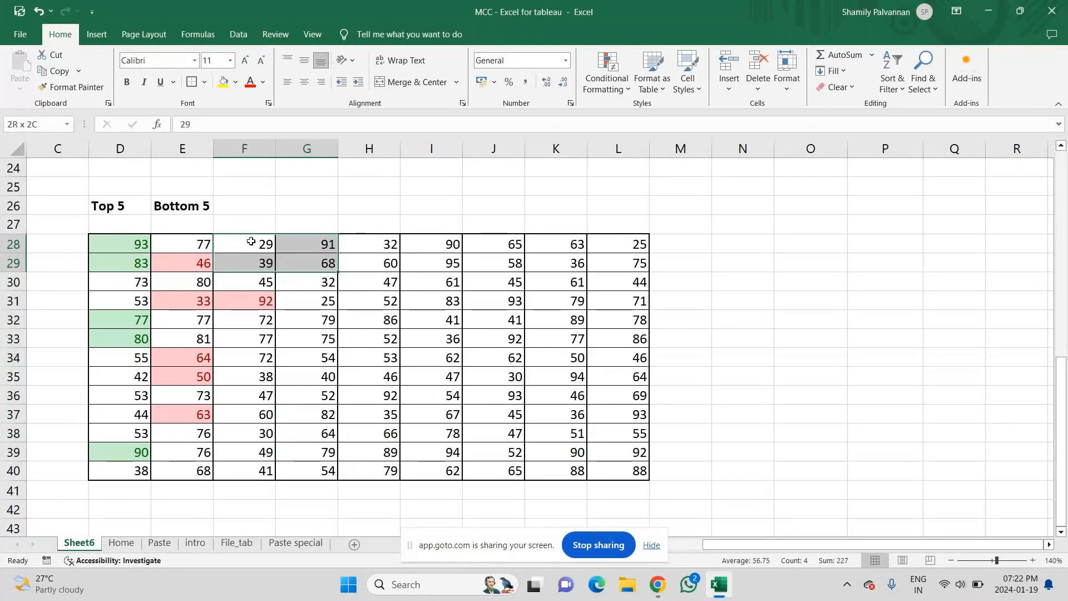
pyautogui.hotkey('shift', 'Right')
pyautogui.hotkey('shift', 'Right')
pyautogui.hotkey('shift', 'Right')
pyautogui.hotkey('shift', 'Right')
pyautogui.hotkey('shift', 'Right')
pyautogui.hotkey('shift', 'Down')
pyautogui.hotkey('shift', 'Down')
pyautogui.hotkey('shift', 'Down')
pyautogui.hotkey('shift', 'Down')
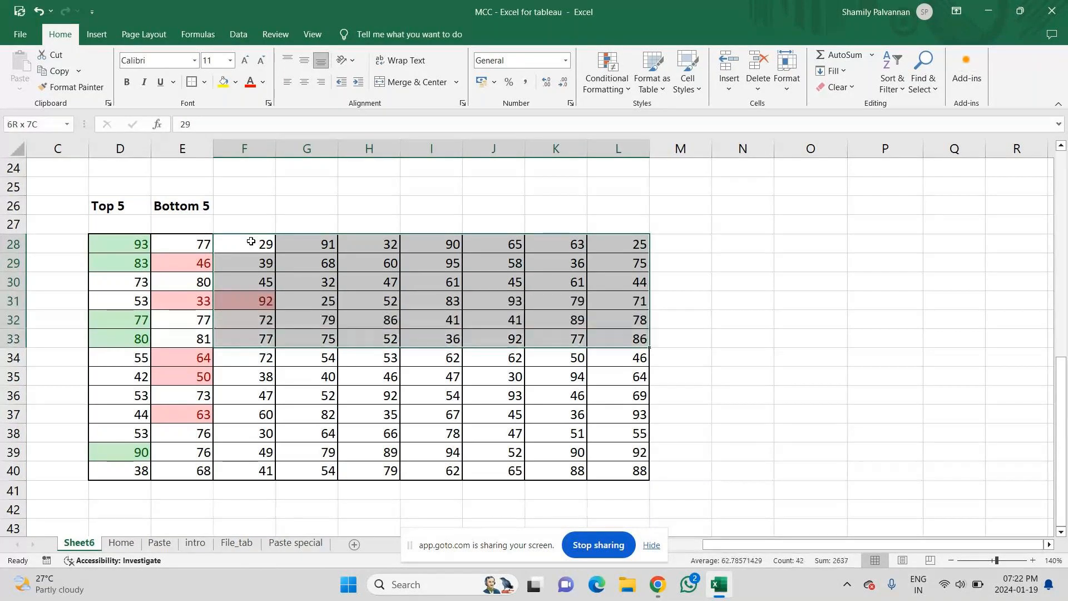
pyautogui.hotkey('shift', 'Down')
pyautogui.hotkey('shift', 'Down')
pyautogui.hotkey('shift', 'Down')
pyautogui.hotkey('shift', 'Down')
pyautogui.hotkey('shift', 'Down')
pyautogui.hotkey('shift', 'Down')
pyautogui.hotkey('shift', 'Down')
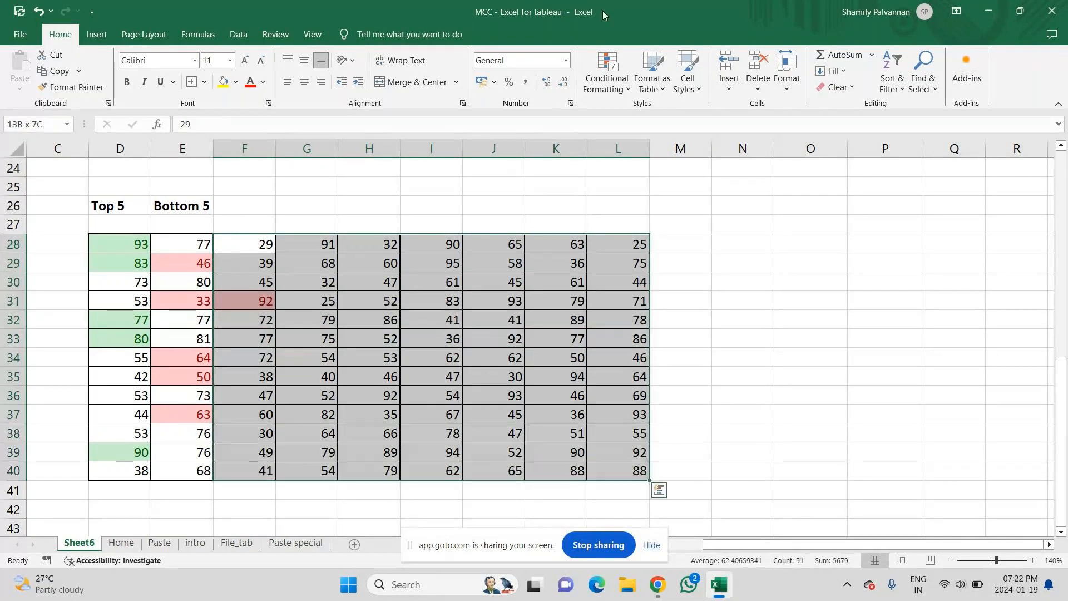
pyautogui.click(609, 66)
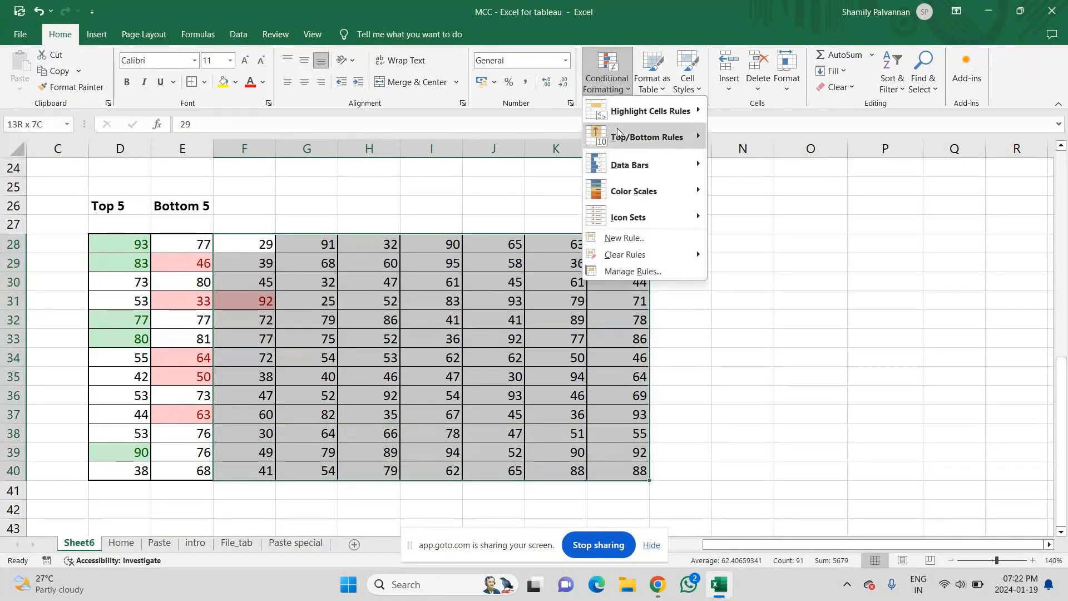
pyautogui.moveTo(622, 137)
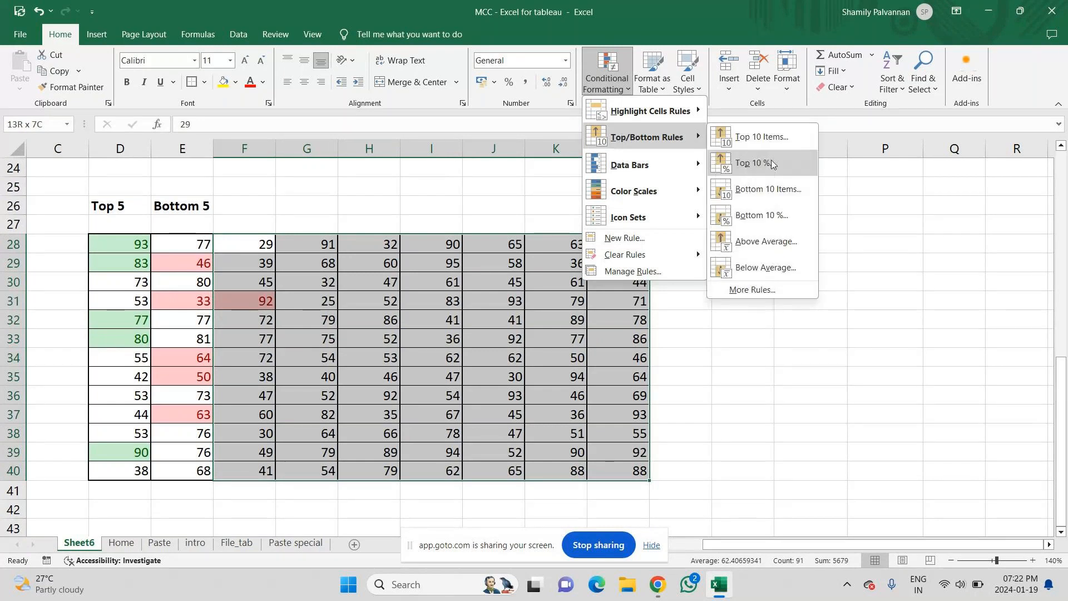
pyautogui.click(771, 159)
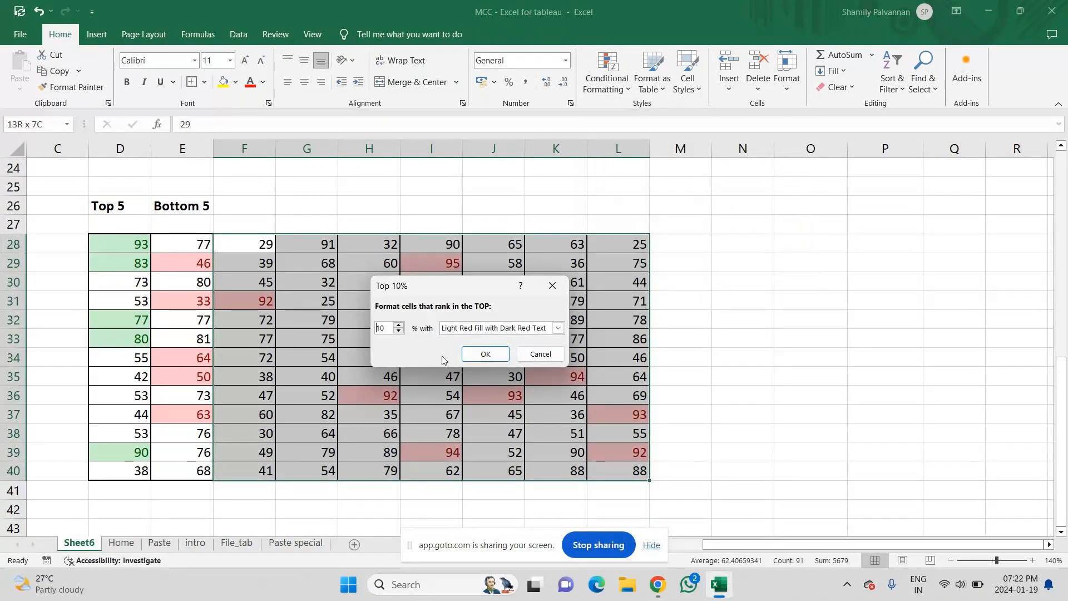
pyautogui.click(400, 331)
pyautogui.click(399, 331)
pyautogui.click(400, 331)
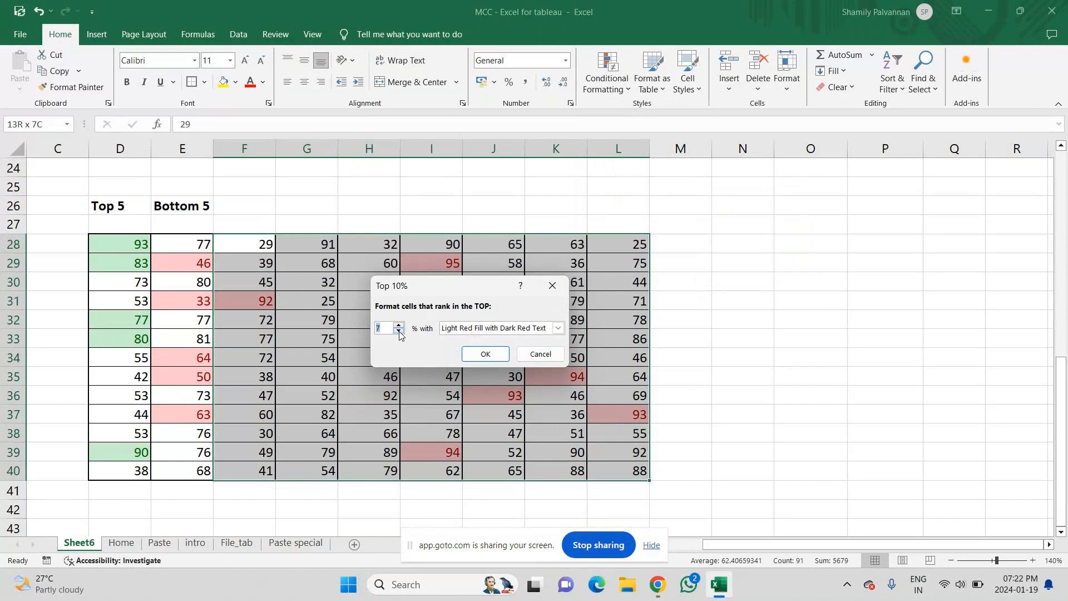
pyautogui.click(400, 332)
pyautogui.click(399, 331)
pyautogui.click(514, 328)
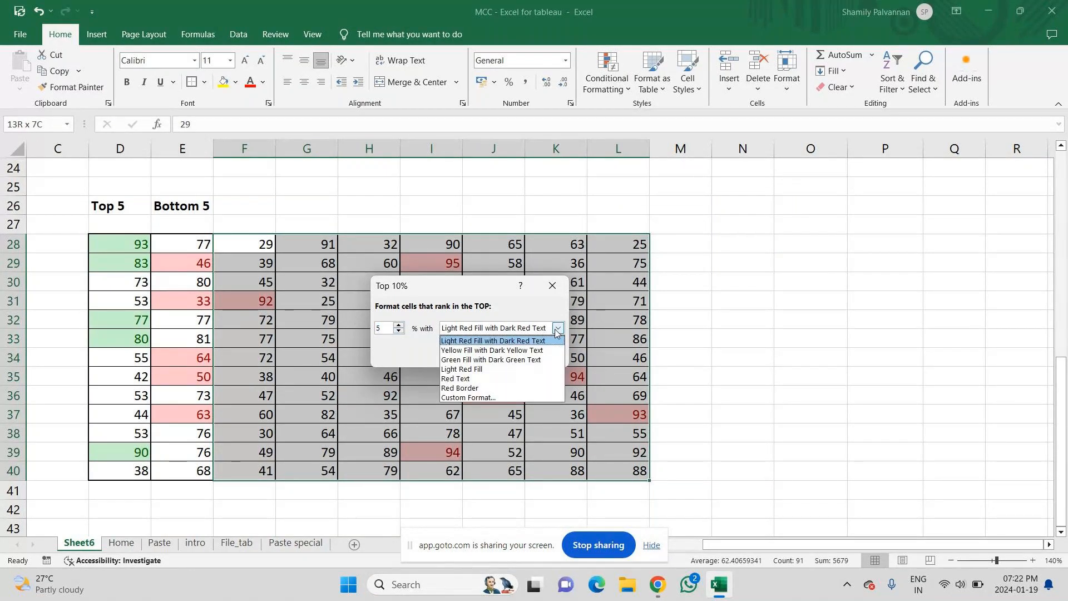
pyautogui.click(518, 351)
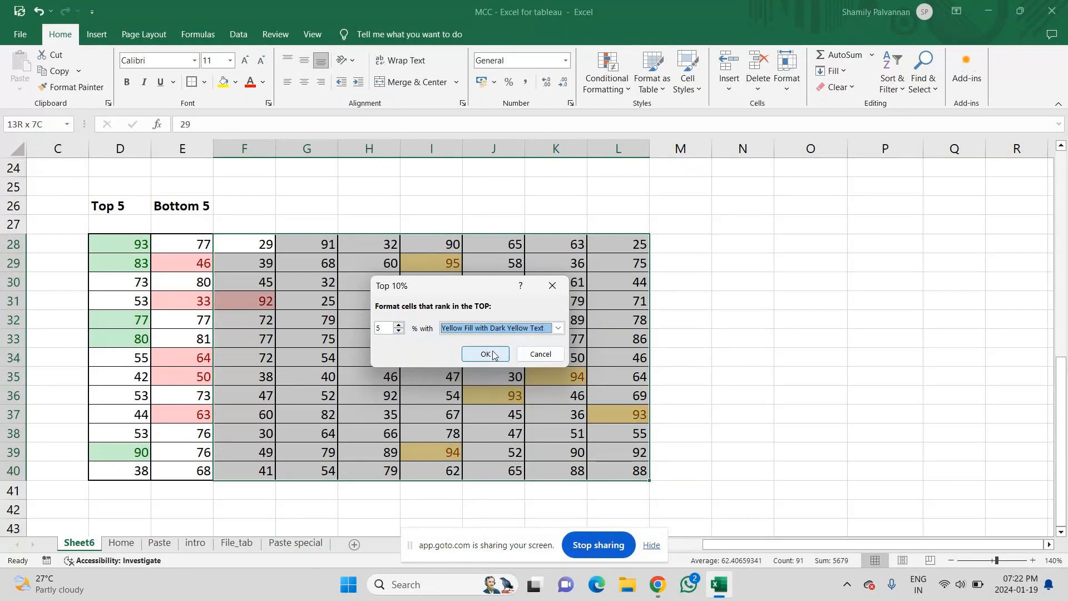
pyautogui.click(484, 353)
pyautogui.click(736, 354)
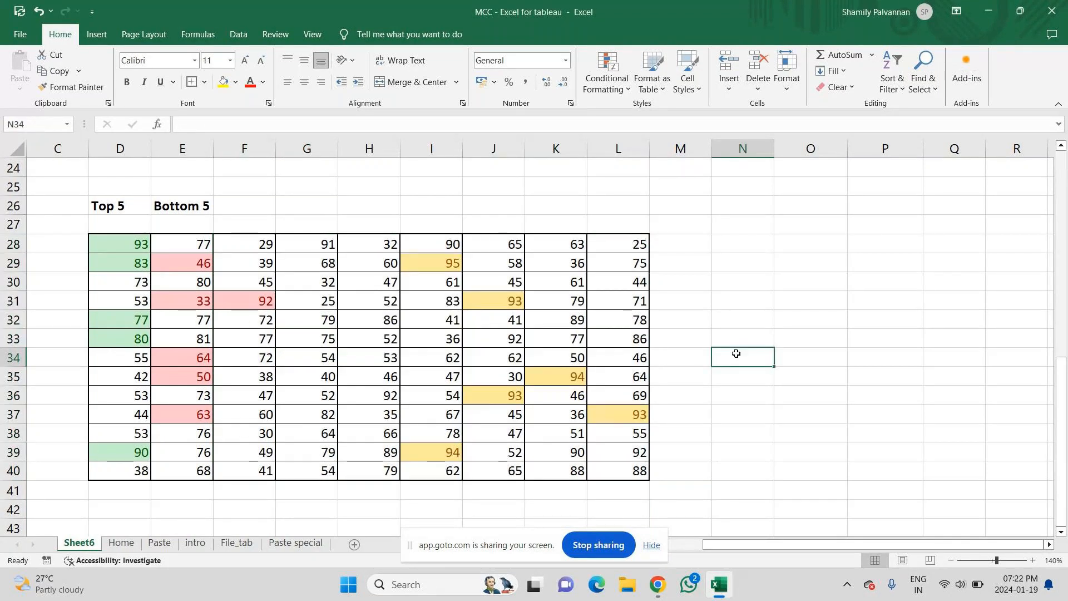
pyautogui.click(250, 298)
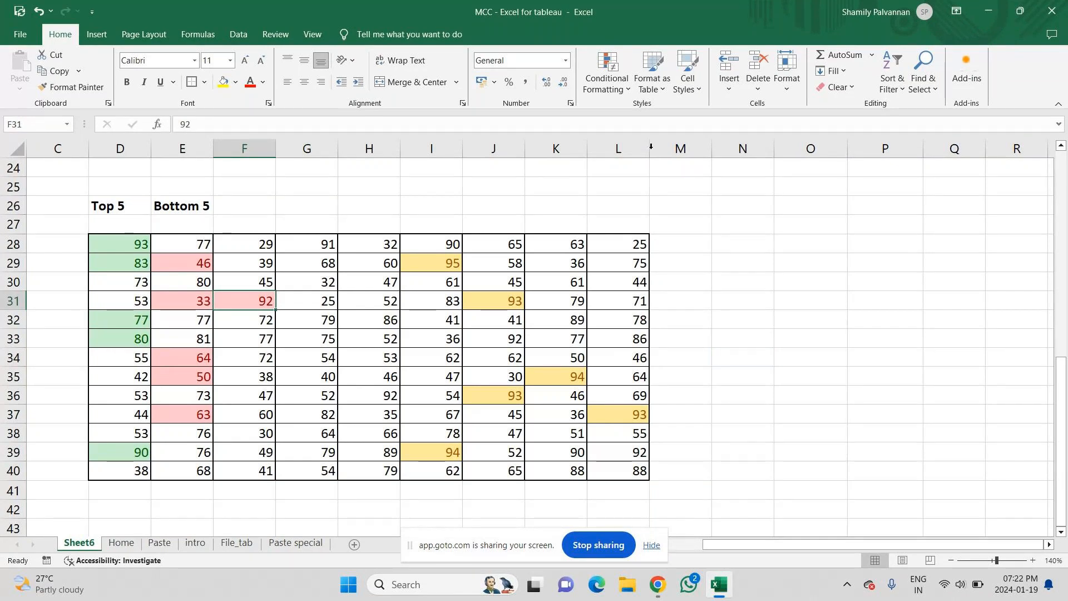
pyautogui.click(608, 78)
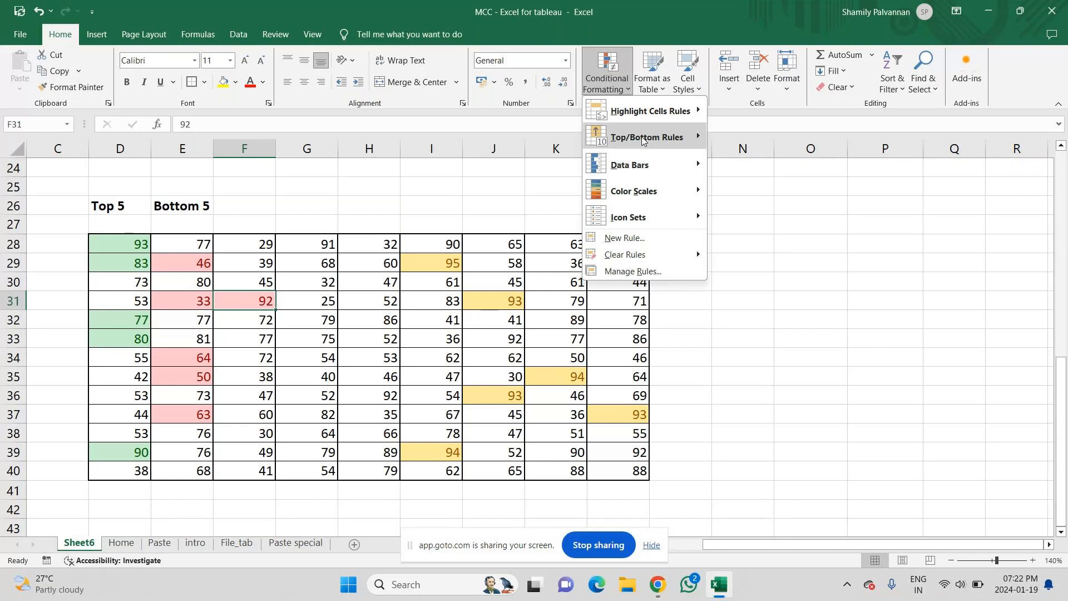
pyautogui.moveTo(643, 139)
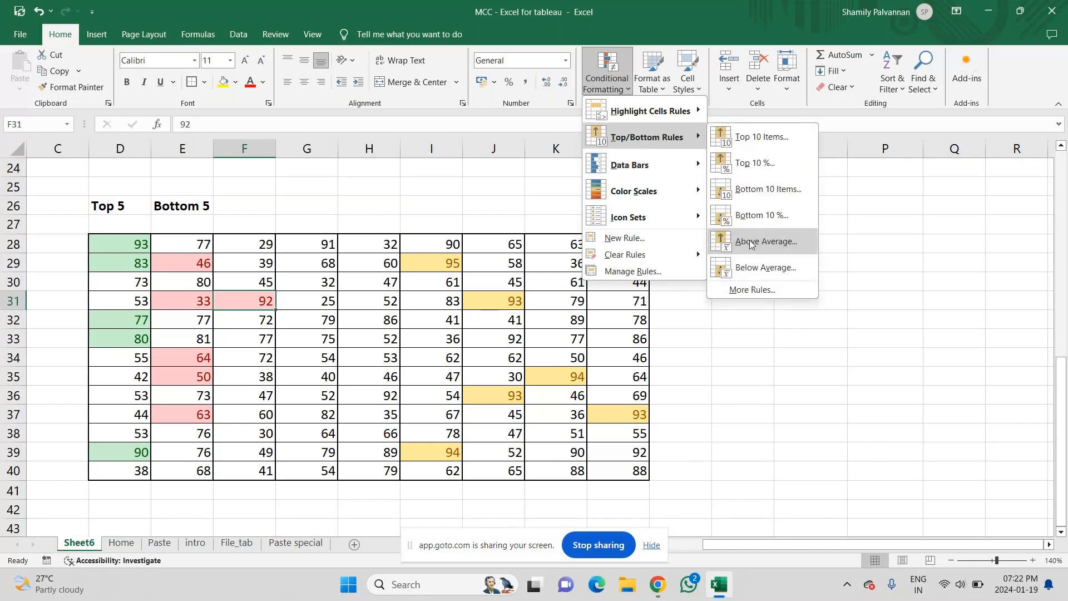
pyautogui.click(759, 269)
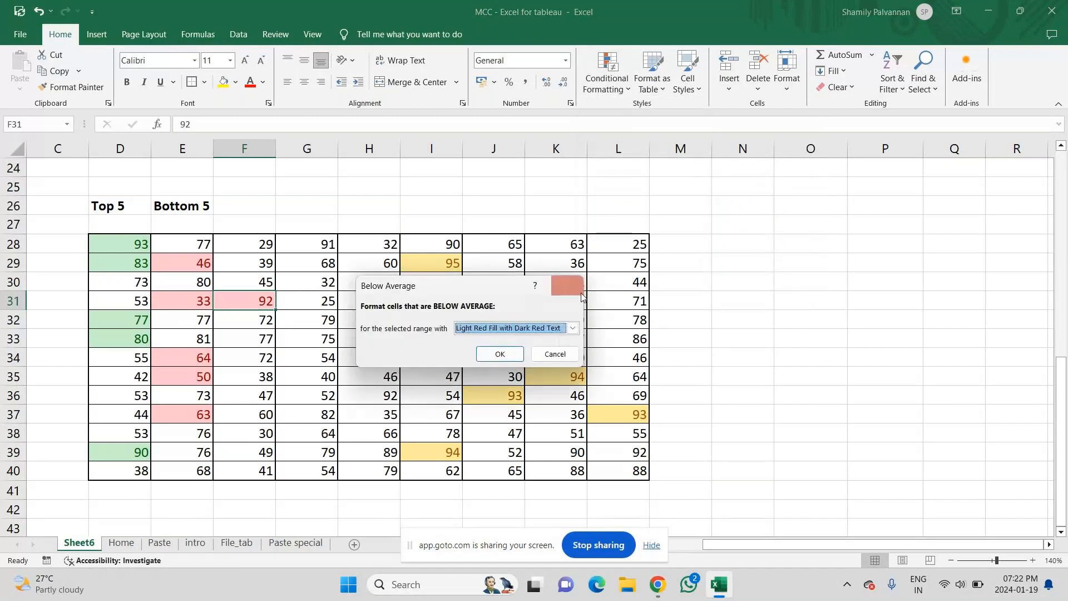
pyautogui.click(573, 293)
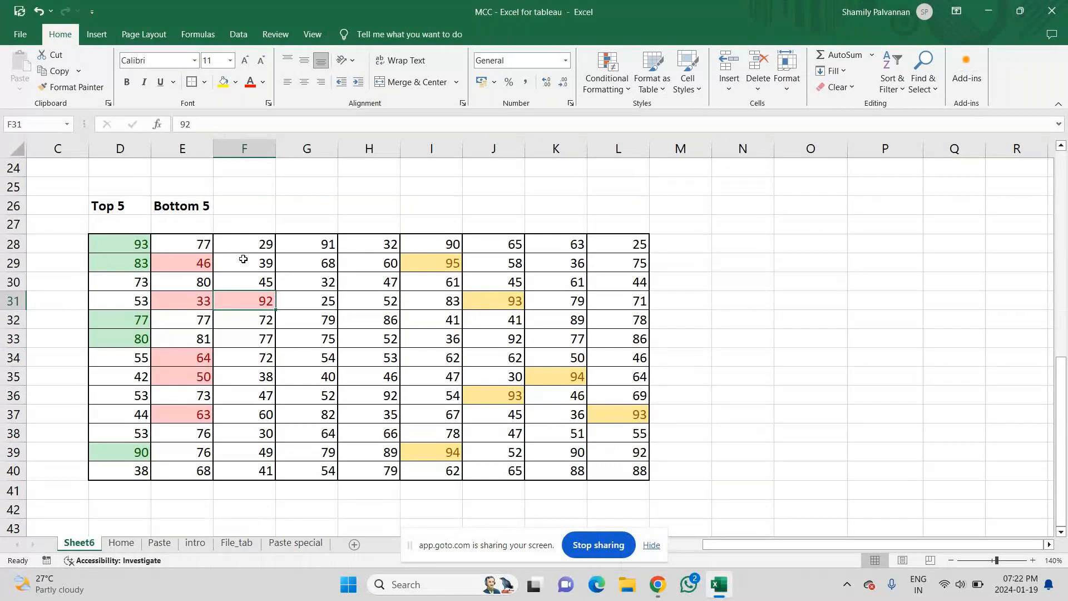
# - Highlight the above-average values in G28:L40 with a conditional formatting rule that uses Red Text
pyautogui.moveTo(244, 244); pyautogui.dragTo(243, 262)
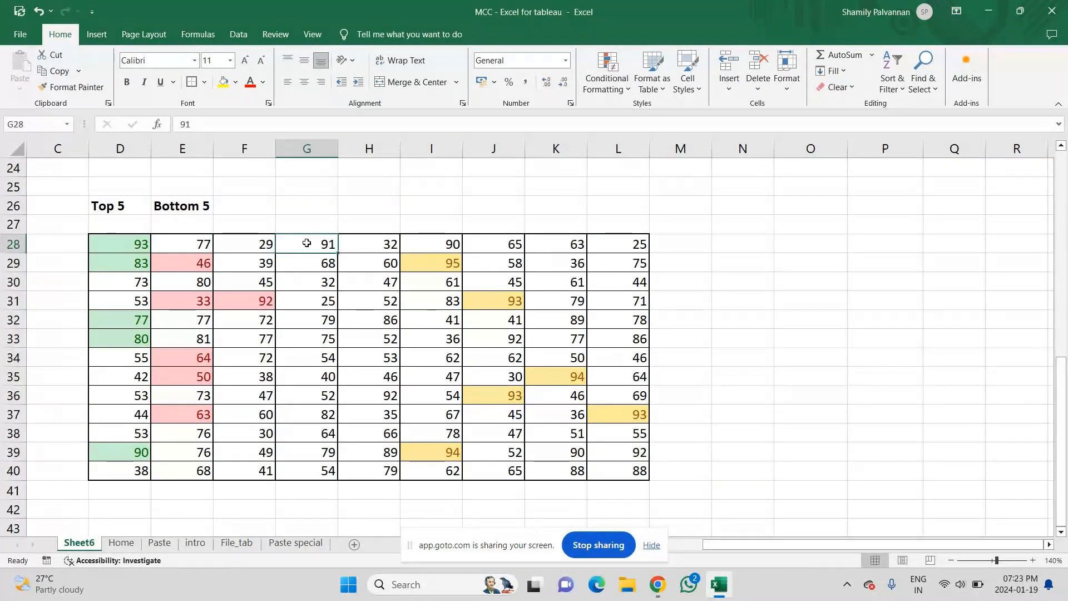
pyautogui.moveTo(308, 243); pyautogui.dragTo(306, 262)
pyautogui.hotkey('shift', 'Down')
pyautogui.hotkey('shift', 'Down')
pyautogui.hotkey('shift', 'Down')
pyautogui.hotkey('shift', 'Down')
pyautogui.hotkey('shift', 'Down')
pyautogui.hotkey('shift', 'Down')
pyautogui.hotkey('shift', 'Down')
pyautogui.hotkey('shift', 'Down')
pyautogui.hotkey('shift', 'Down')
pyautogui.hotkey('shift', 'Down')
pyautogui.hotkey('shift', 'Down')
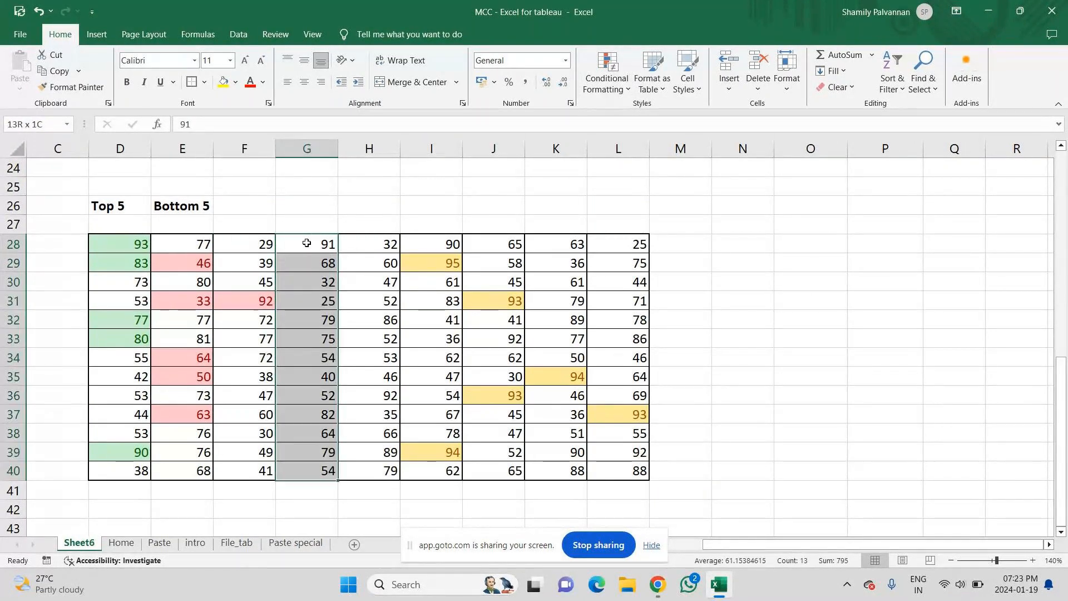
pyautogui.hotkey('shift', 'Right')
pyautogui.hotkey('shift', 'Right')
pyautogui.hotkey('shift', 'Right')
pyautogui.hotkey('shift', 'Right')
pyautogui.hotkey('shift', 'Right')
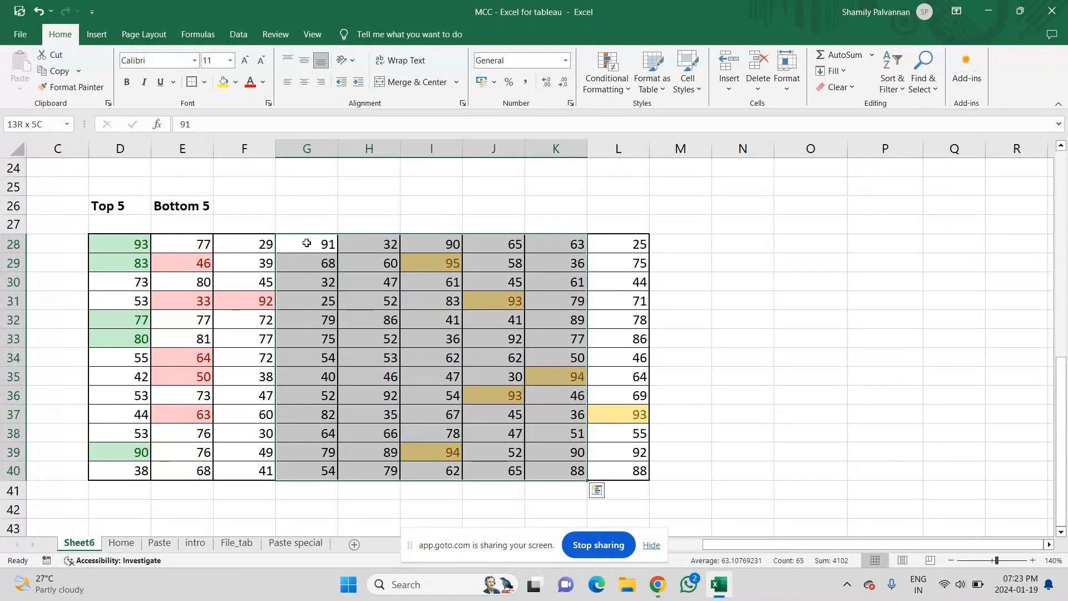
pyautogui.click(594, 63)
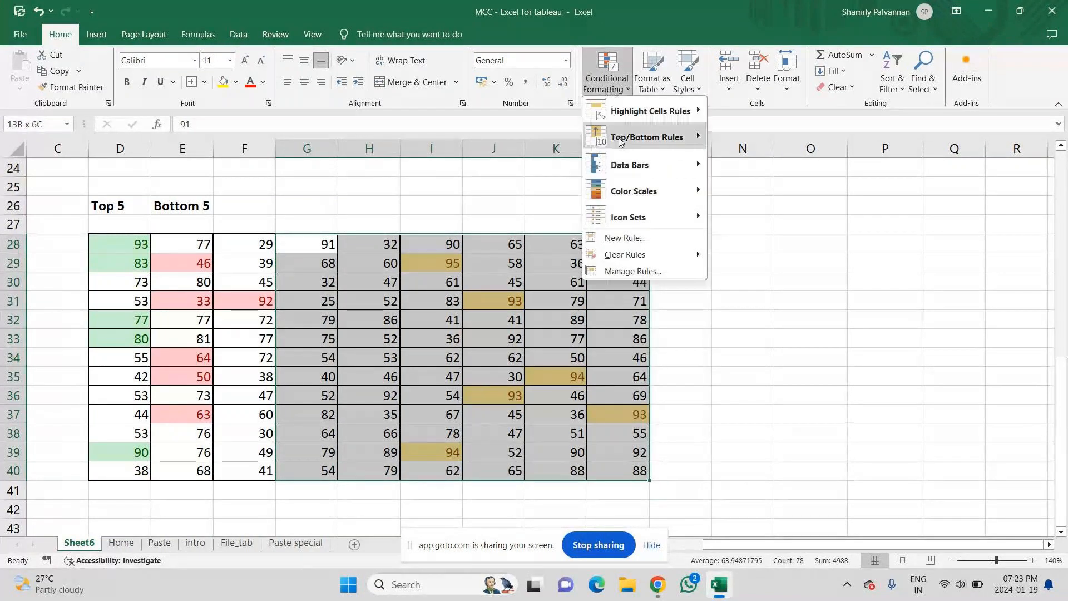
pyautogui.moveTo(657, 137)
pyautogui.click(745, 253)
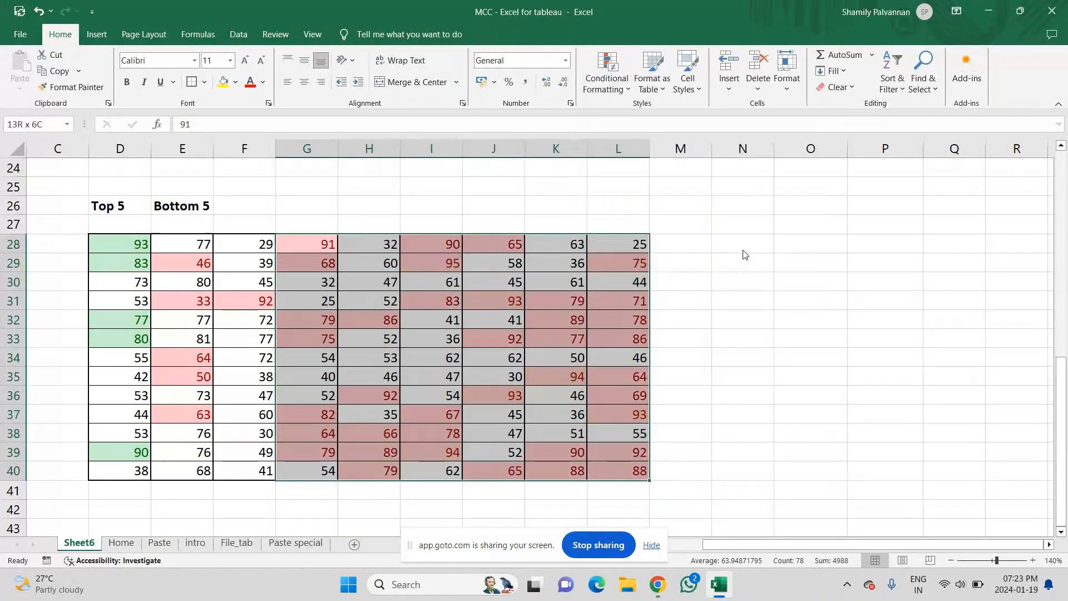
pyautogui.click(572, 328)
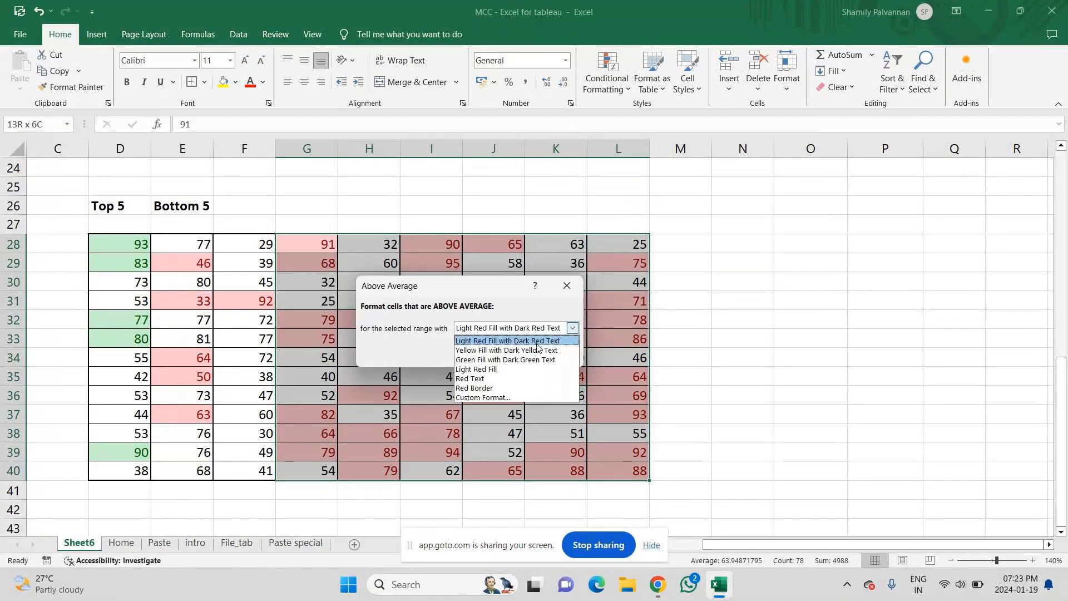
pyautogui.click(487, 380)
pyautogui.press('Return')
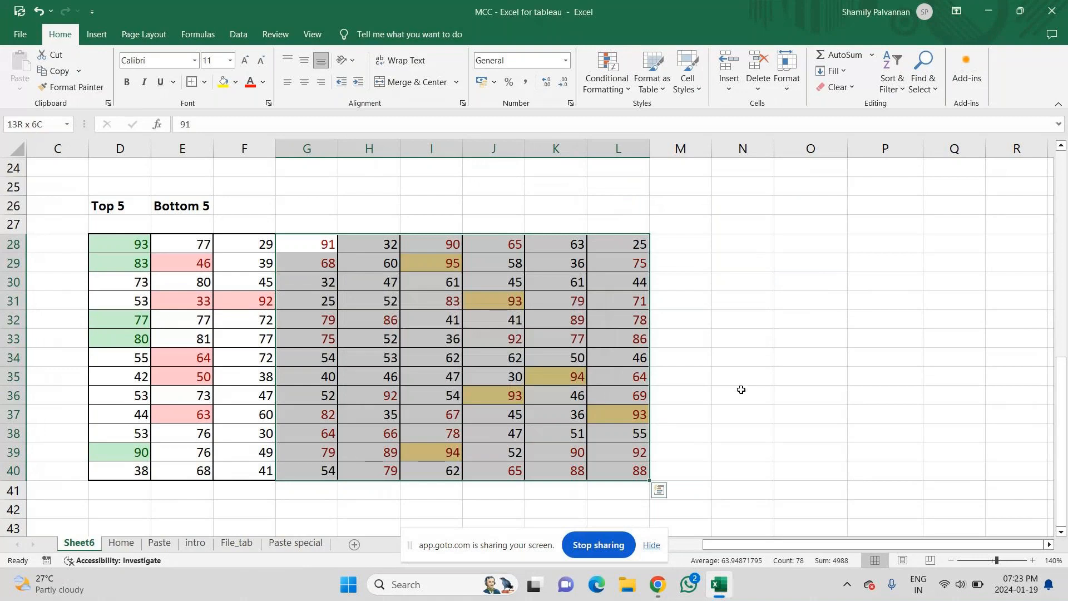
pyautogui.click(741, 389)
# - Start a Bottom 10 Items conditional formatting rule for the range G28:L40
pyautogui.click(317, 248)
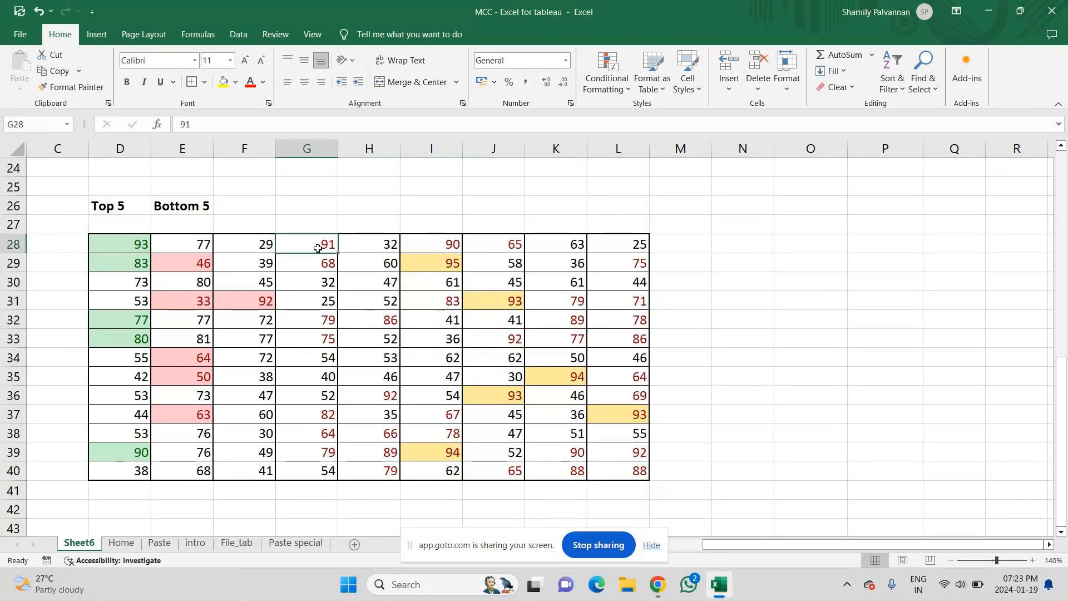
pyautogui.moveTo(317, 248)
pyautogui.mouseDown()
pyautogui.moveTo(633, 265)
pyautogui.moveTo(608, 412)
pyautogui.moveTo(634, 471)
pyautogui.mouseUp()
pyautogui.click(606, 74)
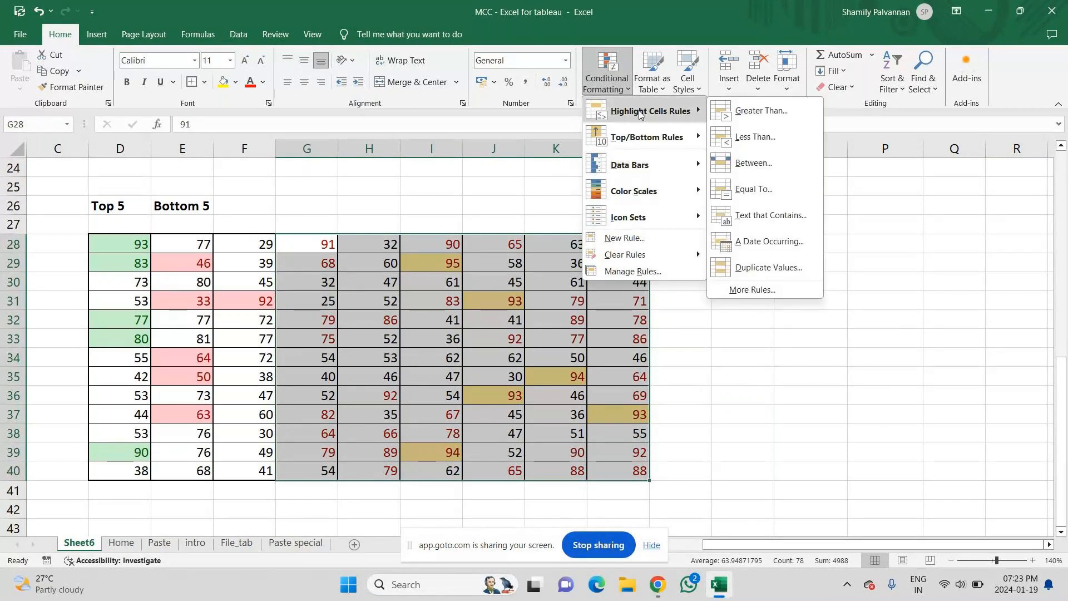
pyautogui.moveTo(636, 128)
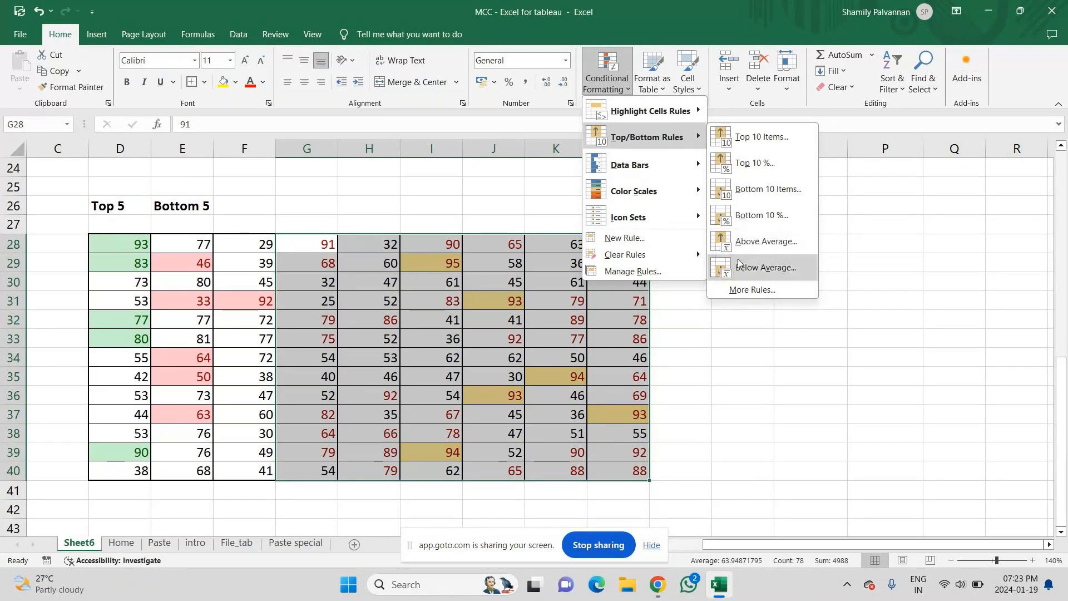
pyautogui.click(754, 192)
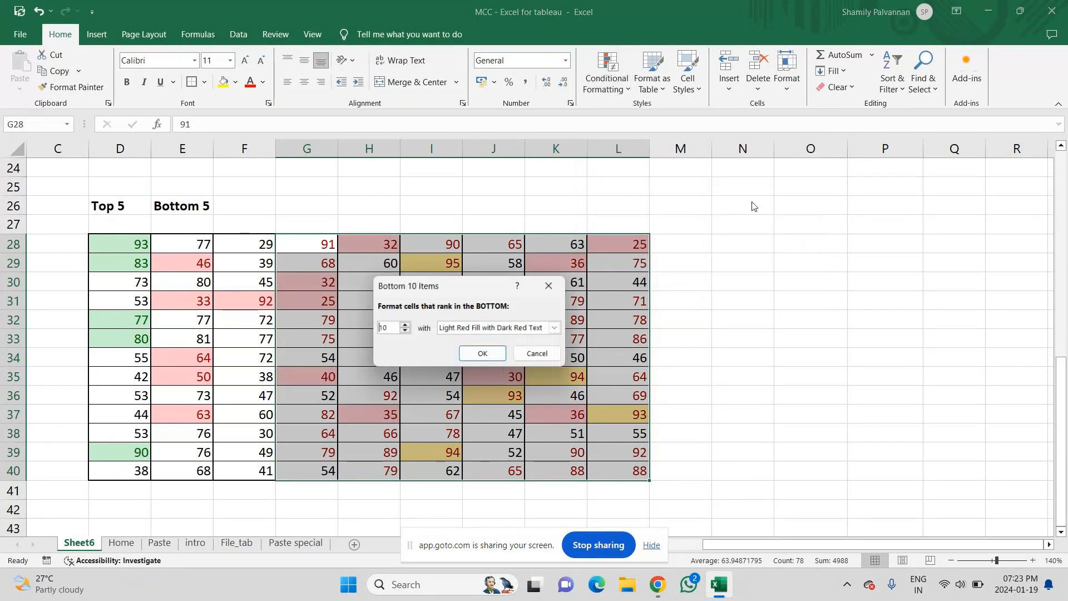
pyautogui.click(548, 287)
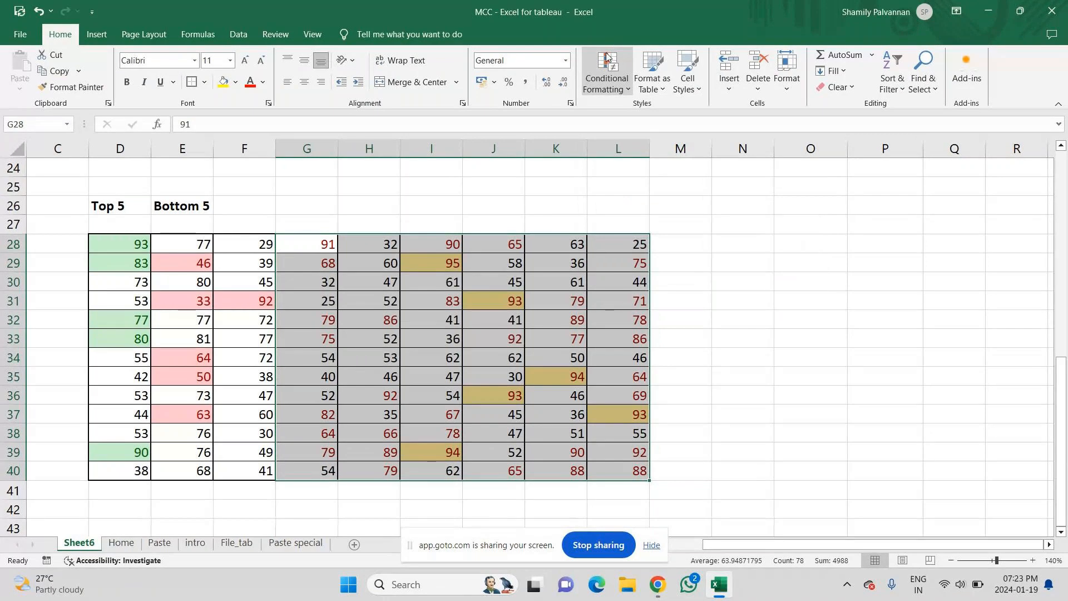
pyautogui.click(606, 73)
pyautogui.moveTo(669, 137)
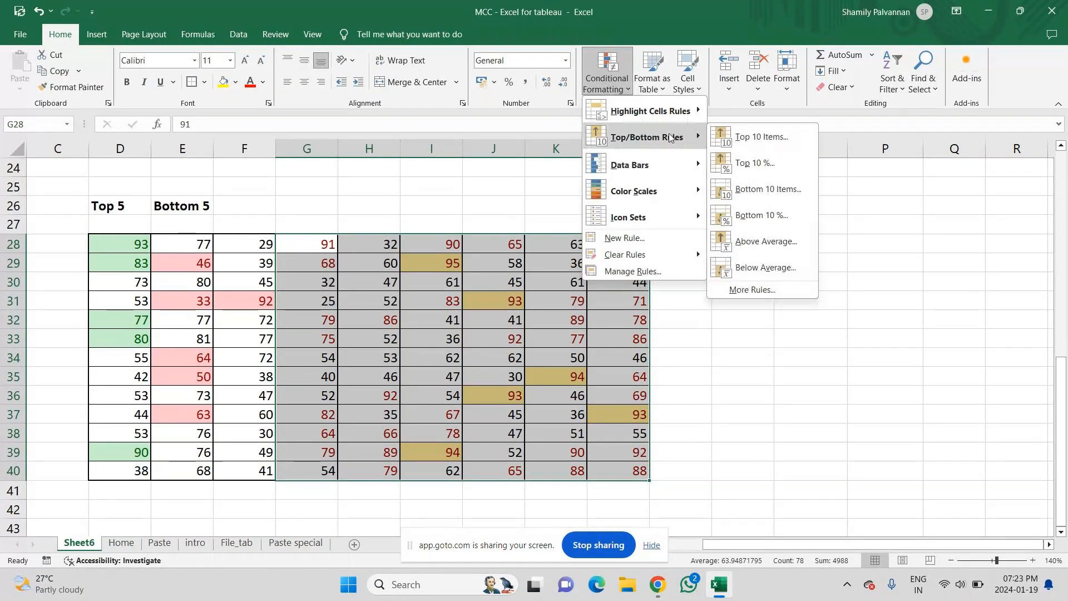
pyautogui.click(738, 197)
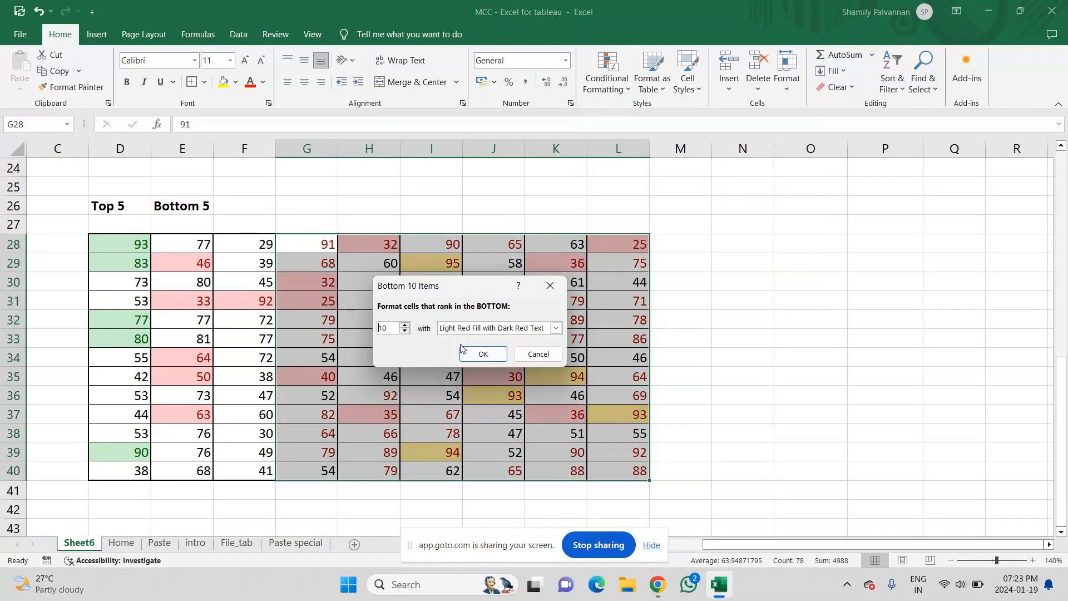
# - Give the bottom 10 rule a custom format with a bold, dark blue font and apply it
pyautogui.click(556, 327)
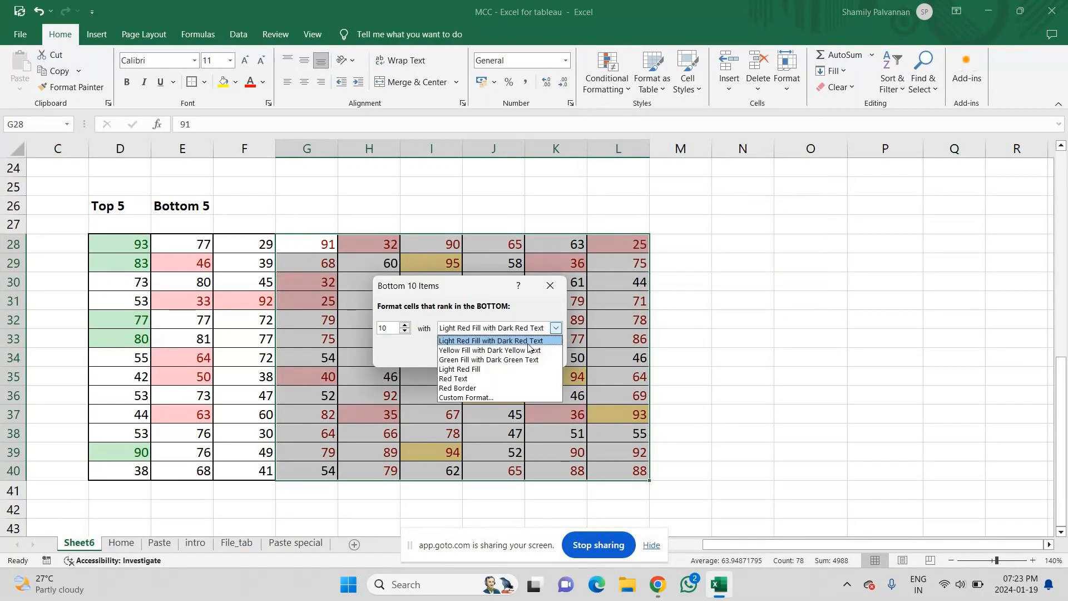
pyautogui.click(488, 397)
pyautogui.click(355, 162)
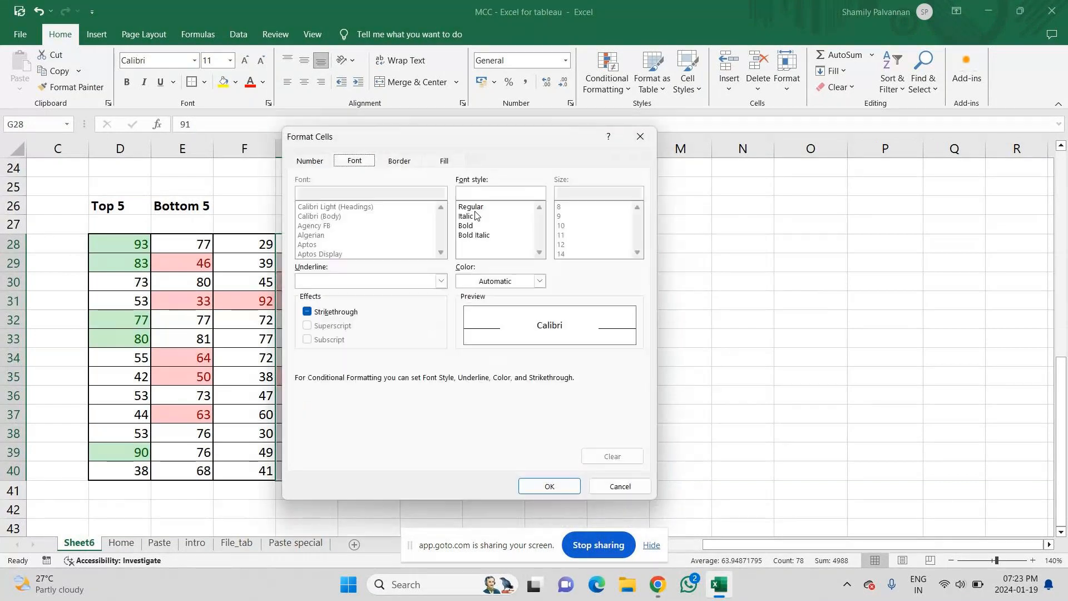
pyautogui.click(472, 225)
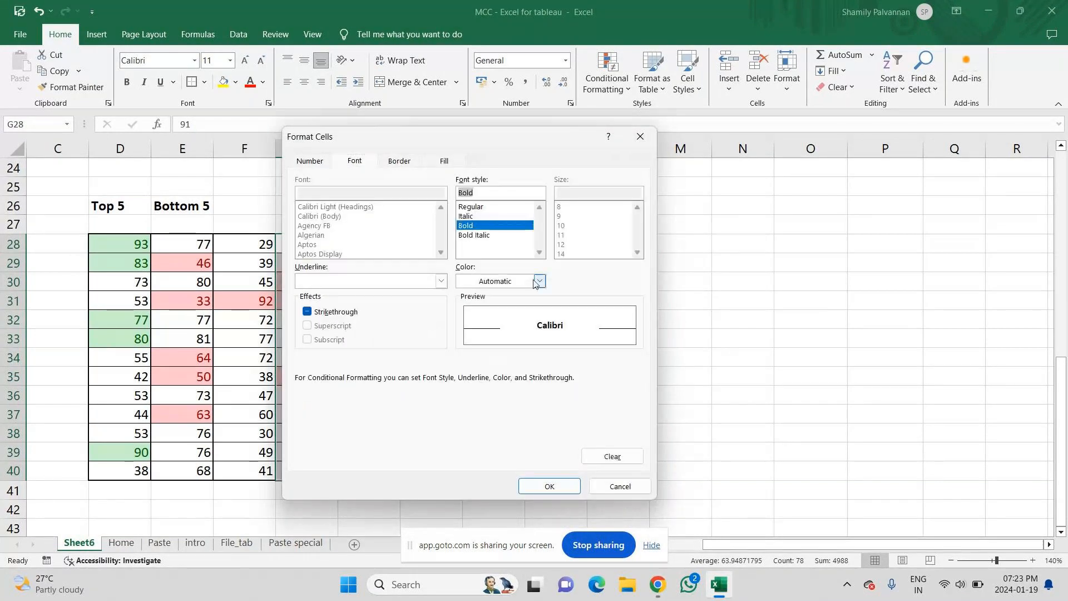
pyautogui.click(537, 282)
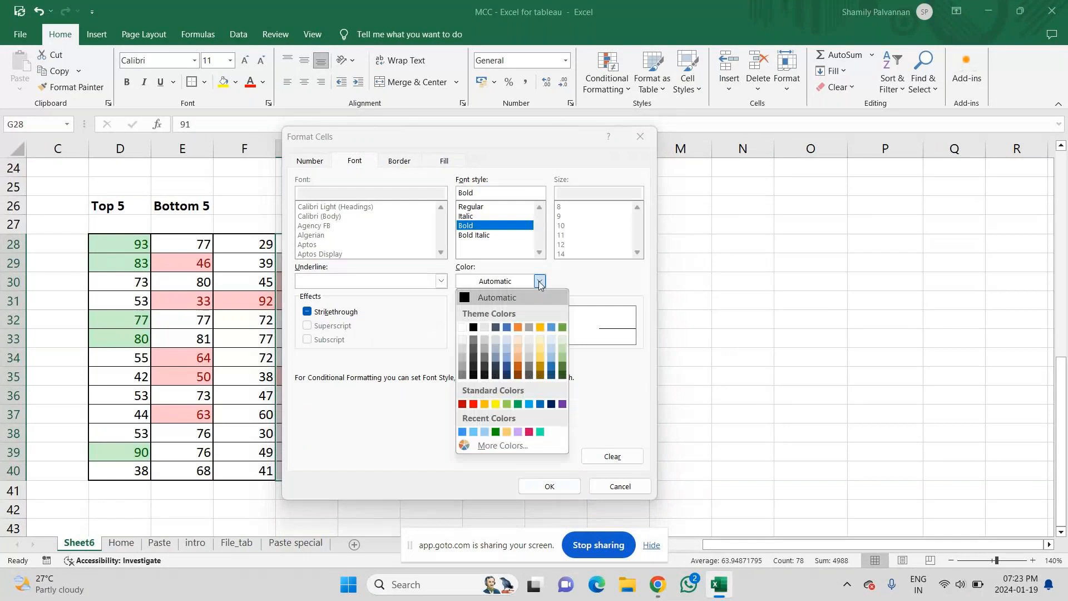
pyautogui.click(552, 404)
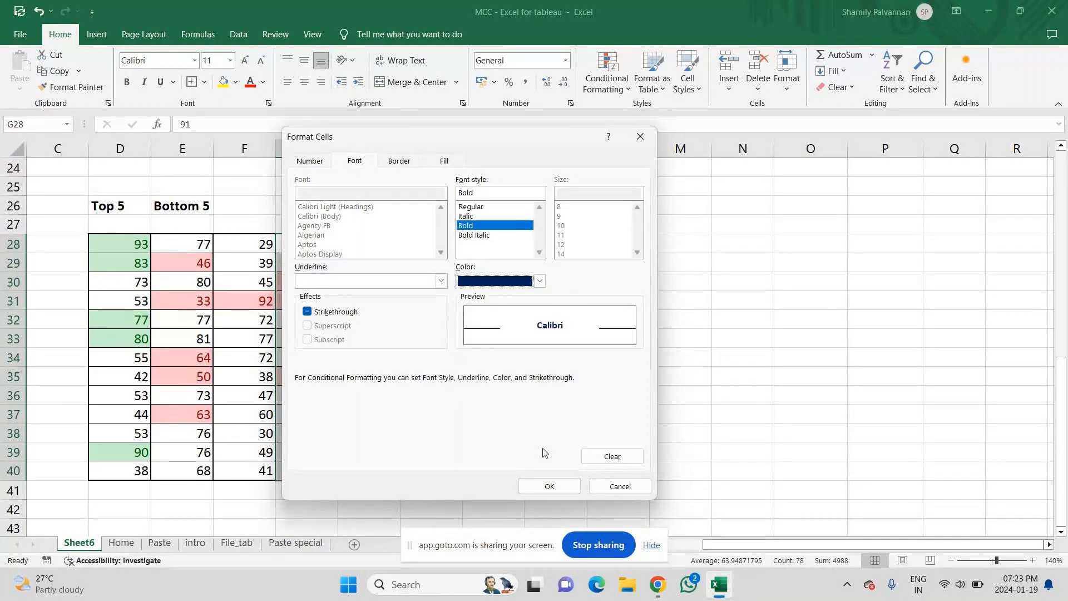
pyautogui.click(556, 489)
pyautogui.click(480, 351)
pyautogui.click(696, 356)
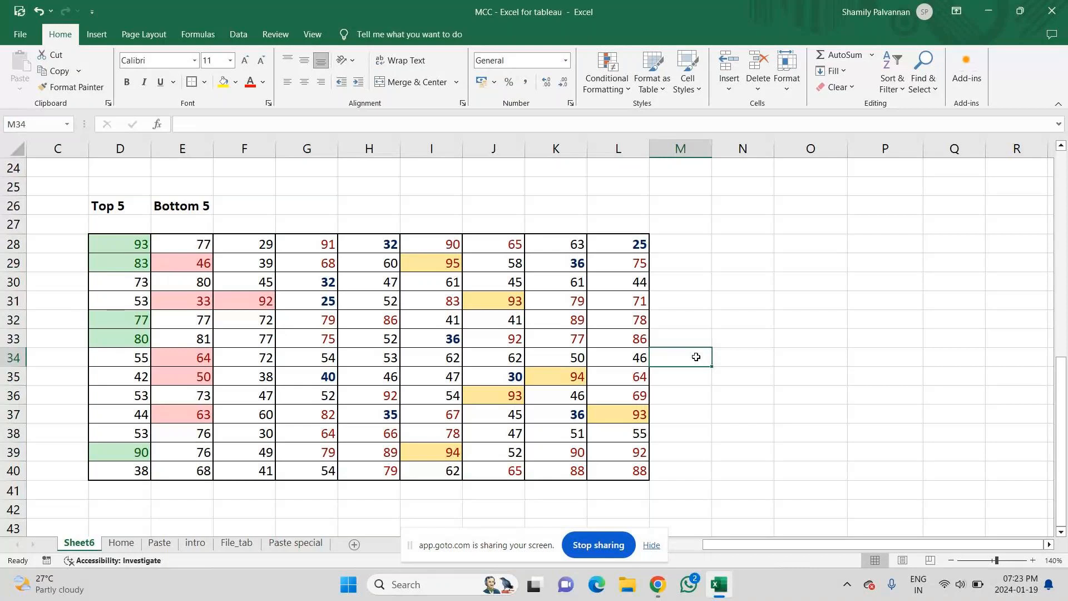
# - Enter the heading "Conditional Formattion - Top and Bottom rule" in cell D24
pyautogui.click(606, 84)
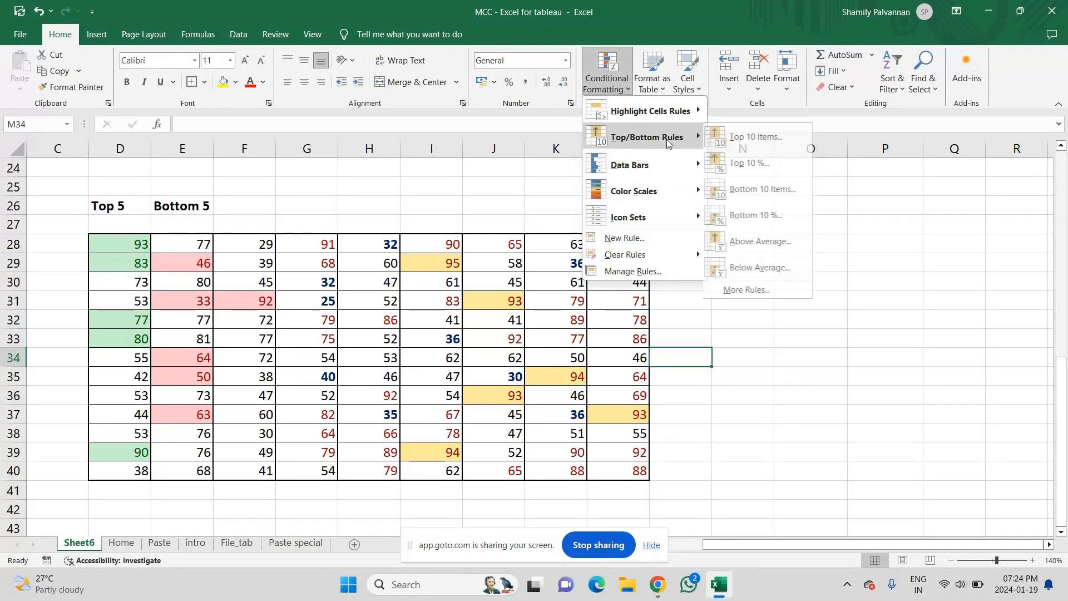
pyautogui.click(123, 173)
pyautogui.click(121, 174)
pyautogui.write('C')
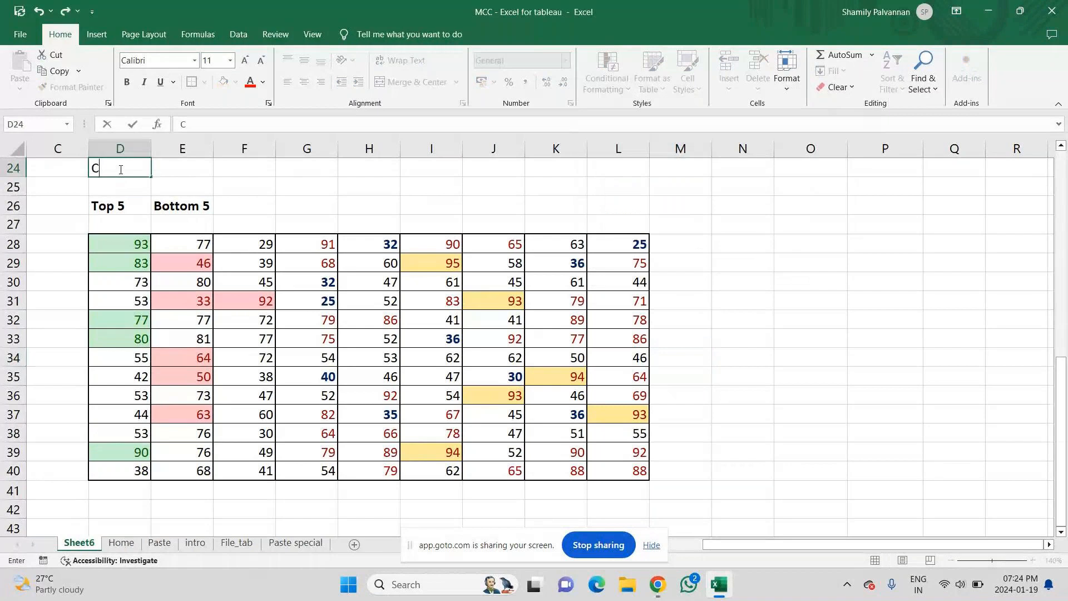
pyautogui.write('ondition')
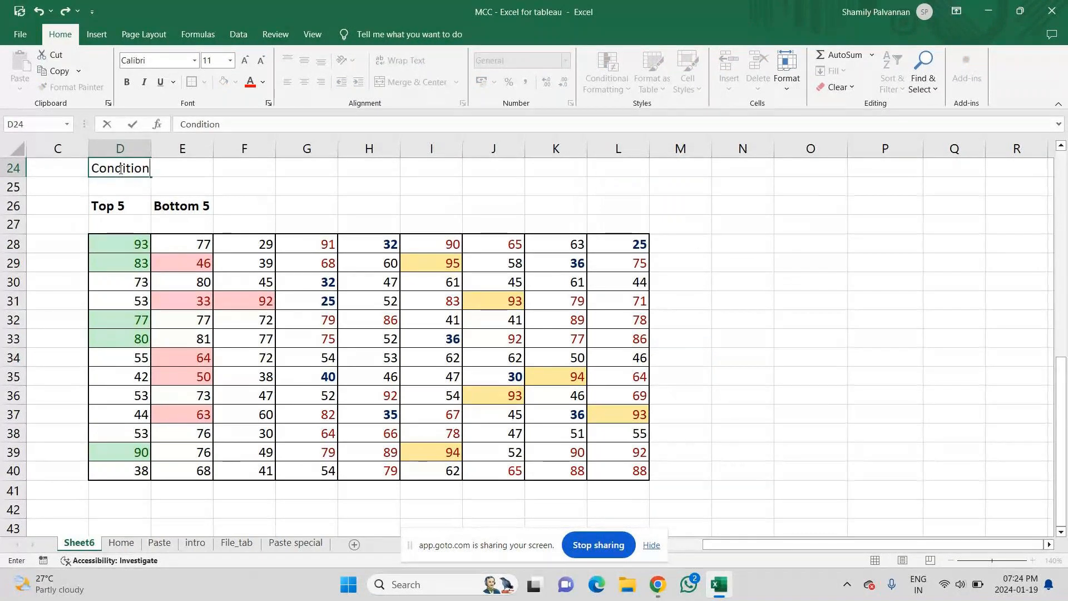
pyautogui.write('al Fo')
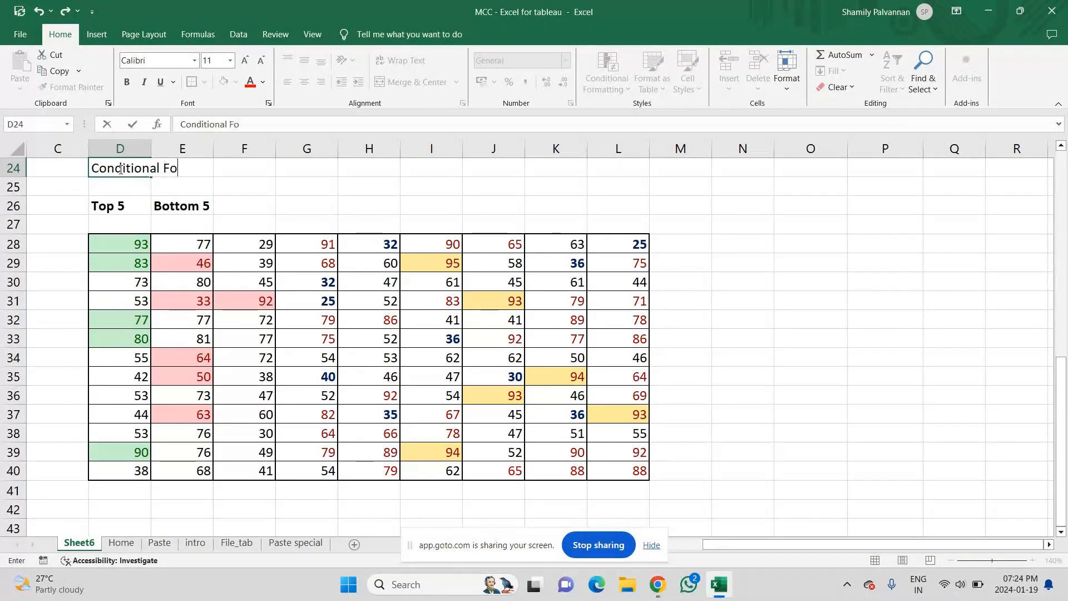
pyautogui.write('rmattion - Tp an')
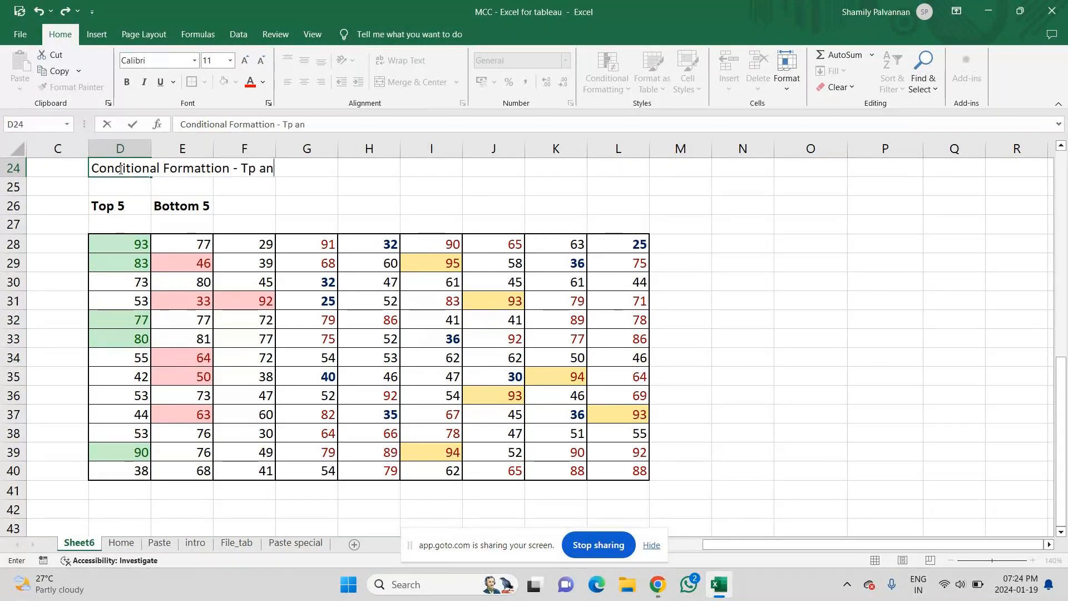
pyautogui.write('d')
pyautogui.press('BackSpace')
pyautogui.press('BackSpace')
pyautogui.press('BackSpace')
pyautogui.press('BackSpace')
pyautogui.press('BackSpace')
pyautogui.write('op and Bo')
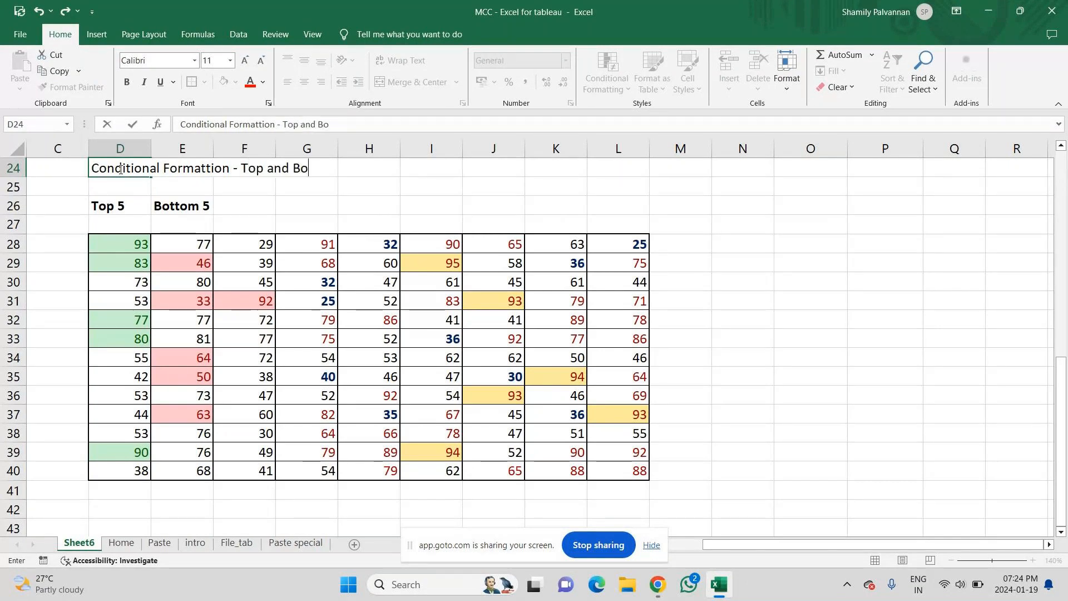
pyautogui.write('ttom ')
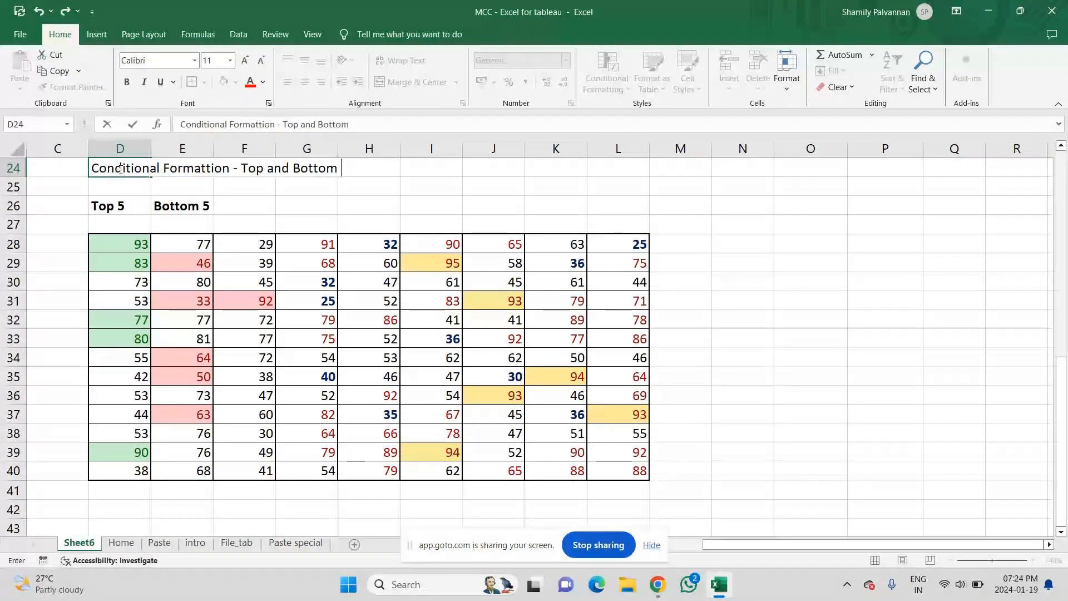
pyautogui.write('rule')
pyautogui.press('Return')
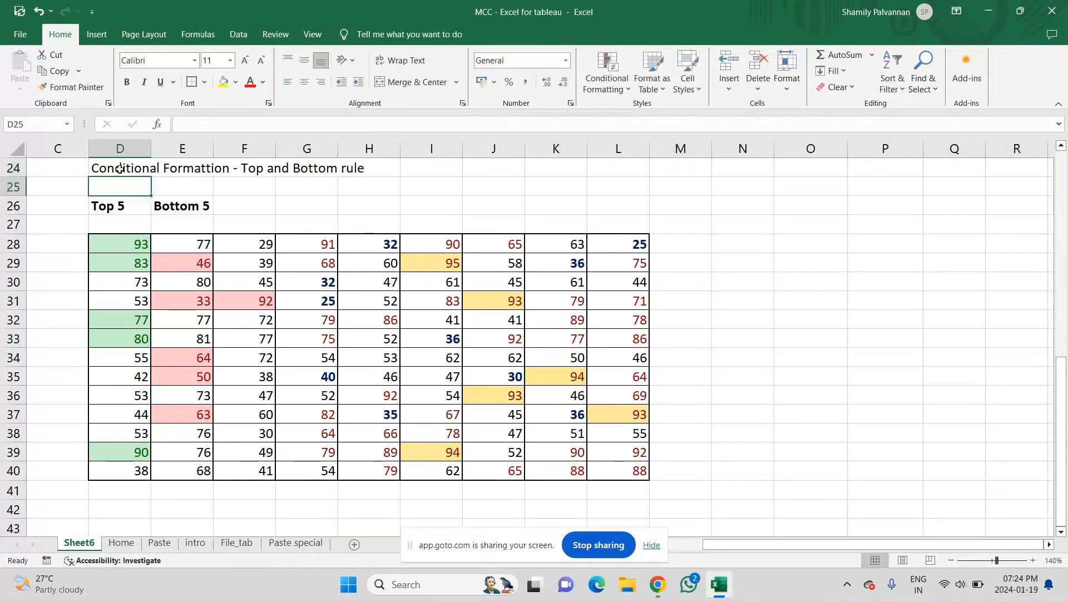
pyautogui.click(613, 58)
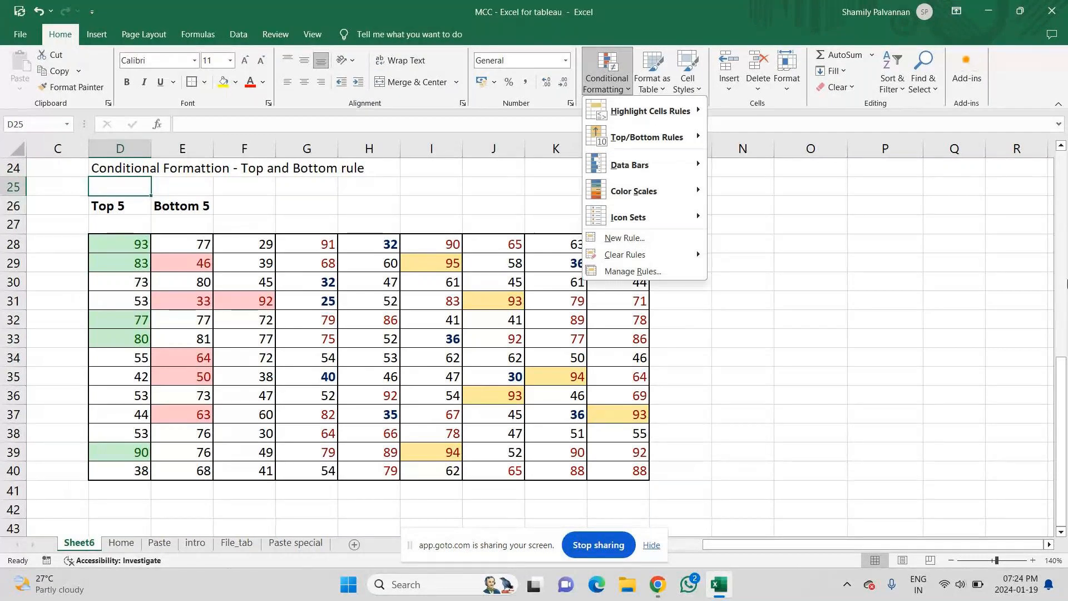
pyautogui.click(1062, 416)
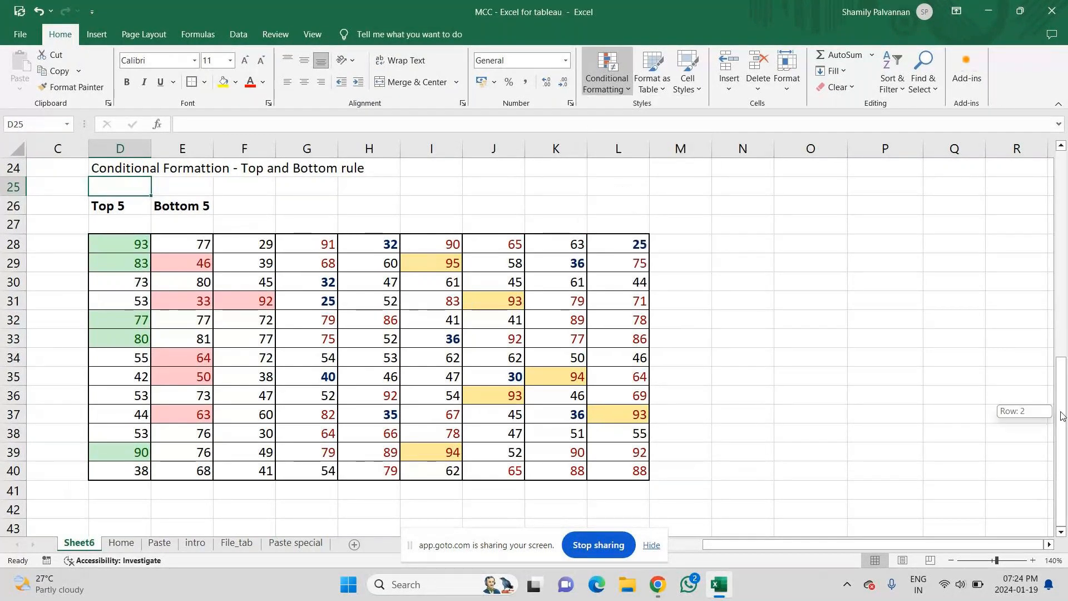
# - Extend the heading in cell A2 to read "Conditional formatting - highlighting the cell values"
pyautogui.moveTo(1061, 415); pyautogui.dragTo(1061, 251)
pyautogui.click(87, 186)
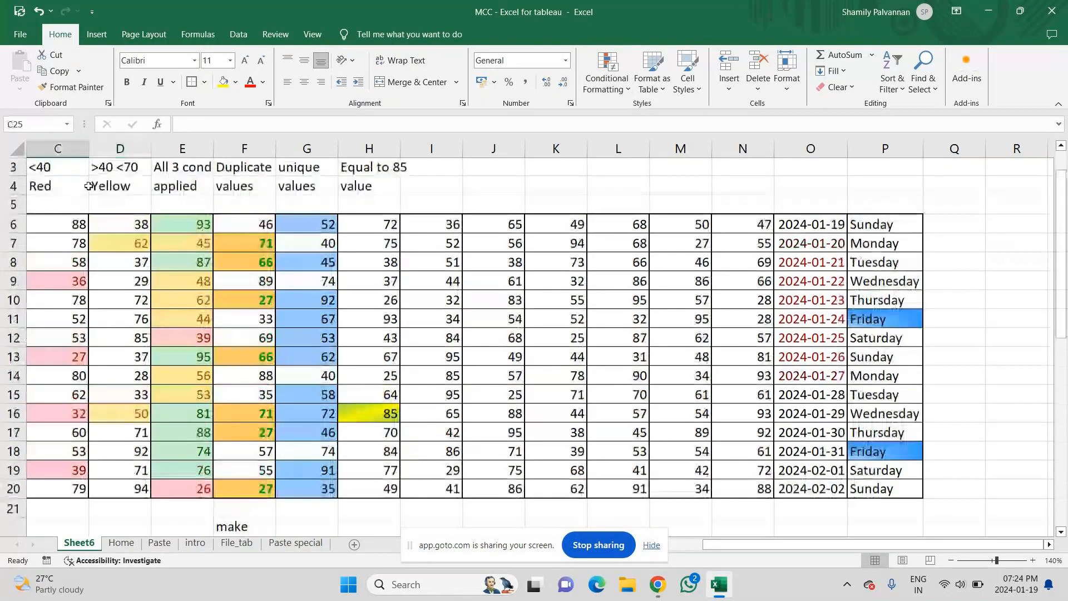
pyautogui.scroll(-3, 88, 185)
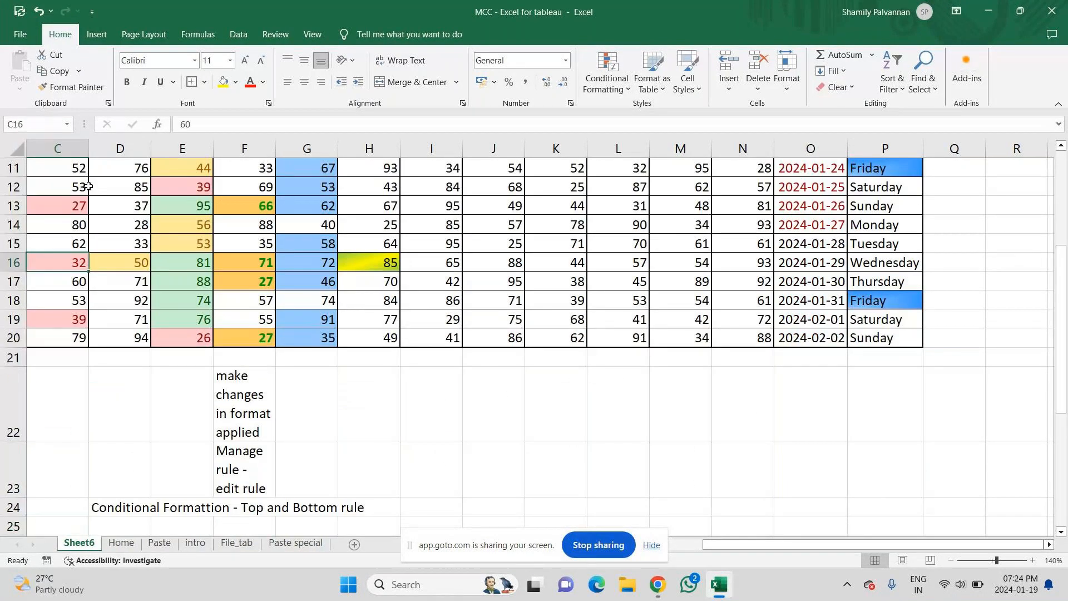
pyautogui.press('Up')
pyautogui.press('Up')
pyautogui.press('Up')
pyautogui.press('Up')
pyautogui.press('Up')
pyautogui.press('Up')
pyautogui.press('Up')
pyautogui.press('Up')
pyautogui.press('Up')
pyautogui.press('Up')
pyautogui.press('Up')
pyautogui.press('Up')
pyautogui.press('Up')
pyautogui.press('Up')
pyautogui.press('Up')
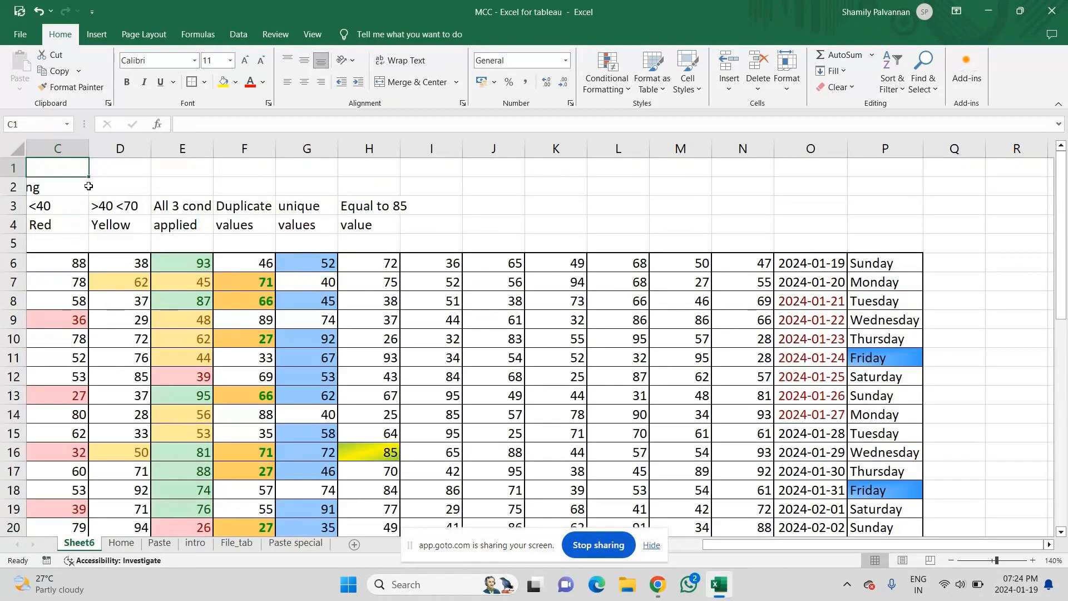
pyautogui.press('Left')
pyautogui.press('Left')
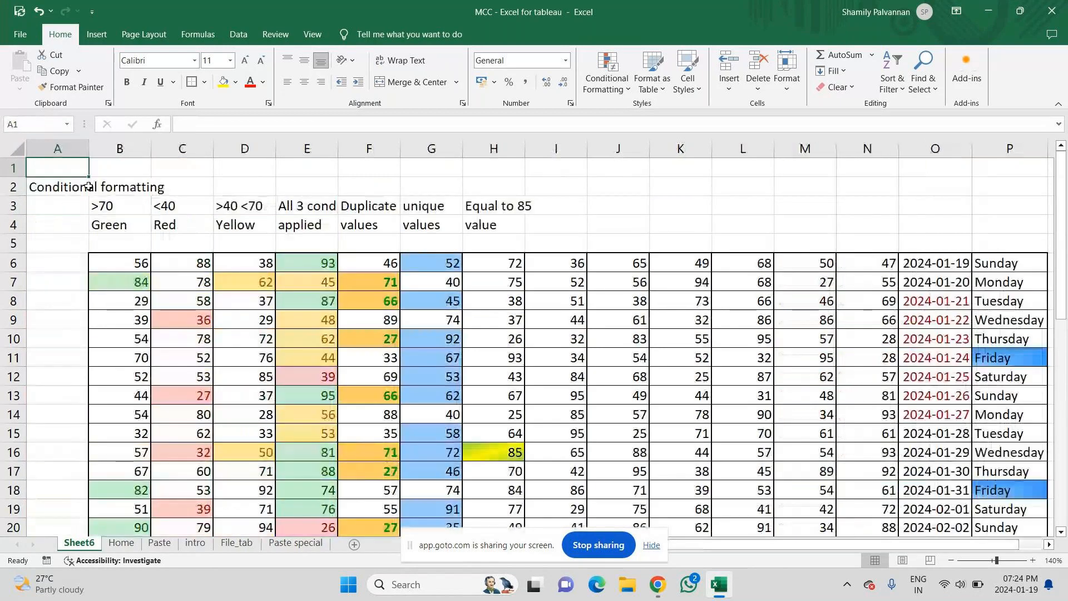
pyautogui.click(88, 186)
pyautogui.press('F2')
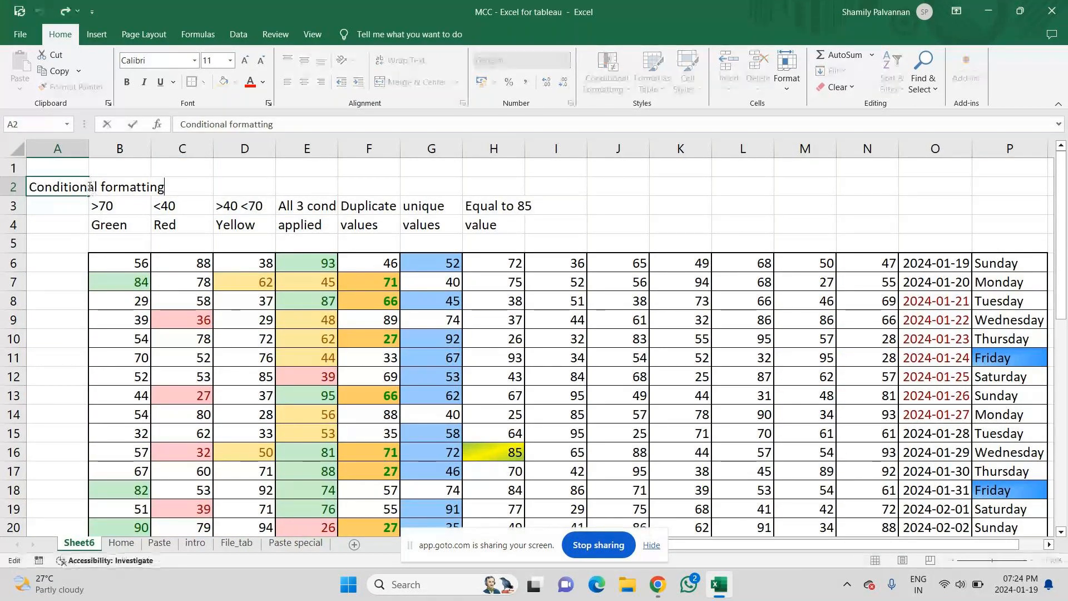
pyautogui.write('- ')
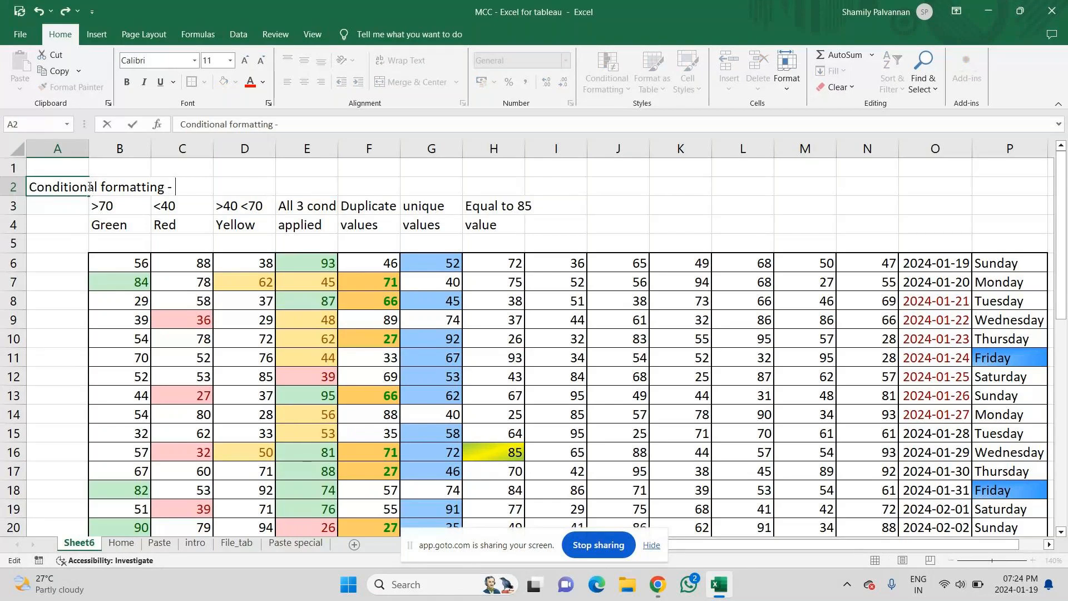
pyautogui.write('highligh')
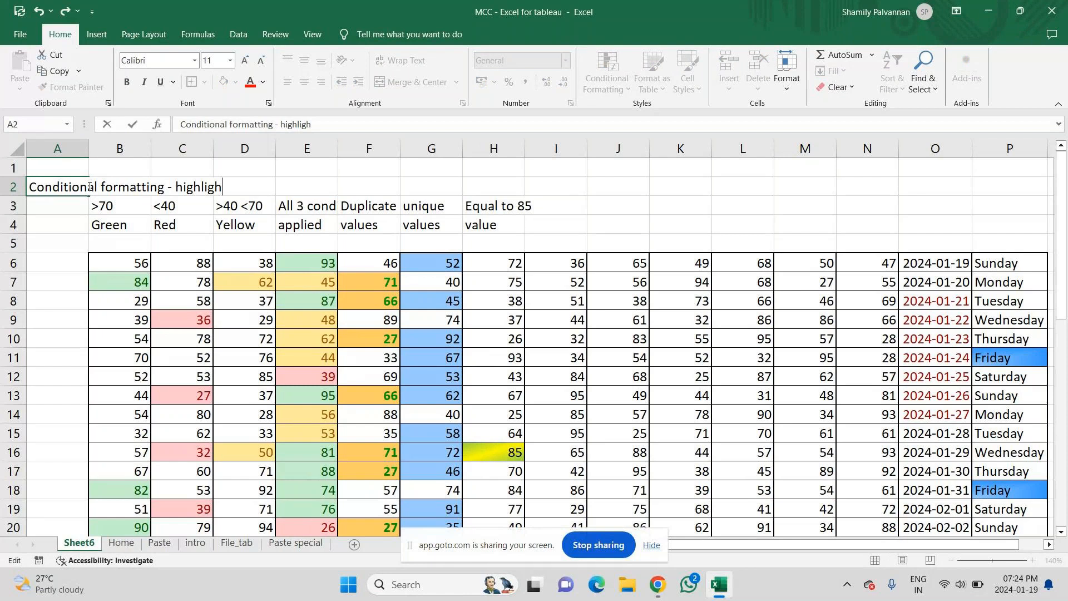
pyautogui.write('ting ')
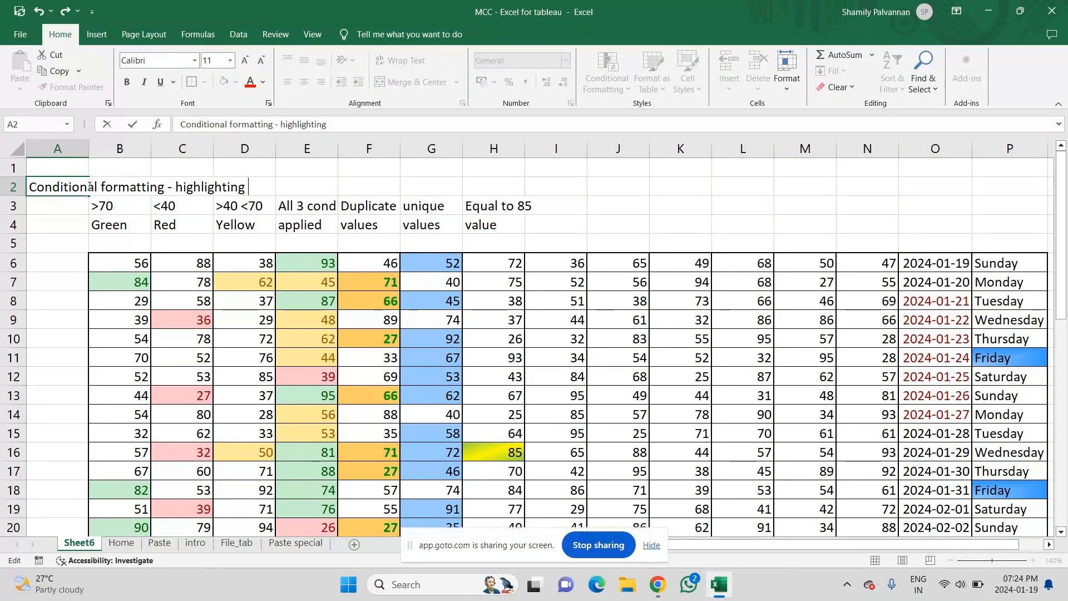
pyautogui.write('the cell ')
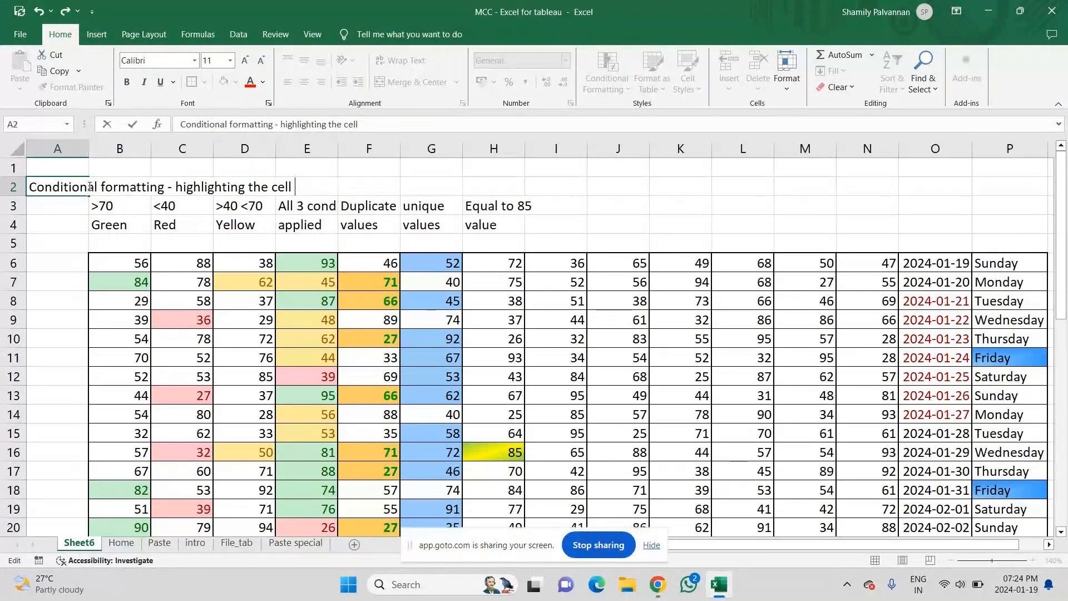
pyautogui.write('values')
pyautogui.press('Down')
# - Enter the heading "Conditional Formatting - Data Bars" in cell A43, below the top and bottom rule table
pyautogui.press('Down')
pyautogui.press('Down')
pyautogui.press('Down')
pyautogui.press('Down')
pyautogui.press('Down')
pyautogui.press('Down')
pyautogui.press('Down')
pyautogui.press('Down')
pyautogui.press('Down')
pyautogui.press('Down')
pyautogui.press('Down')
pyautogui.press('Down')
pyautogui.press('Down')
pyautogui.press('Down')
pyautogui.press('Down')
pyautogui.press('Down')
pyautogui.press('Down')
pyautogui.press('Down')
pyautogui.press('Down')
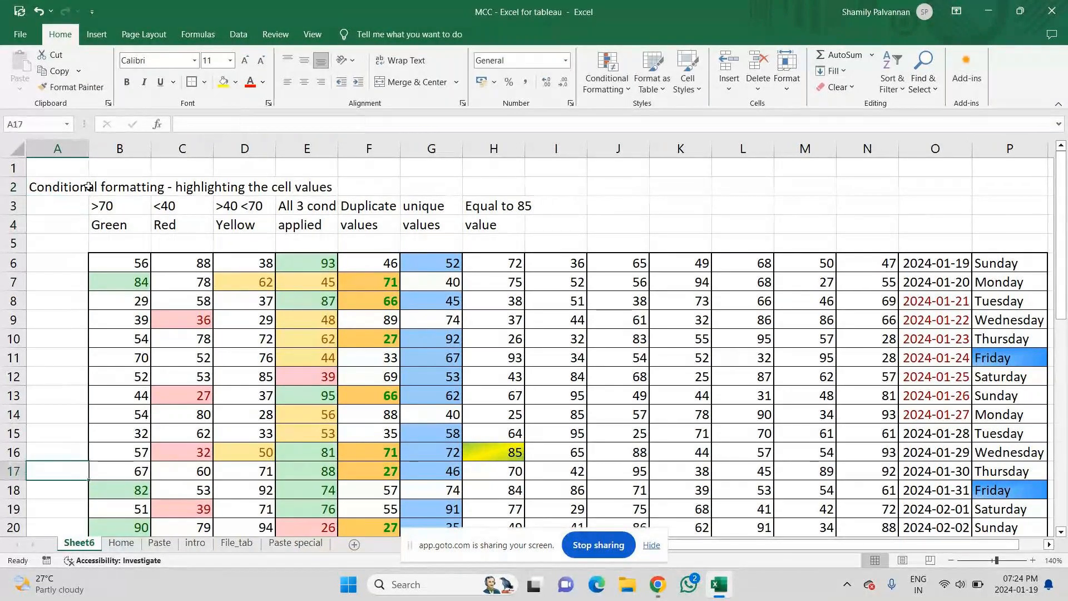
pyautogui.press('Down')
pyautogui.press('Down')
pyautogui.press('Down')
pyautogui.press('Down')
pyautogui.press('Down')
pyautogui.press('Down')
pyautogui.press('Down')
pyautogui.press('Down')
pyautogui.press('Down')
pyautogui.press('Down')
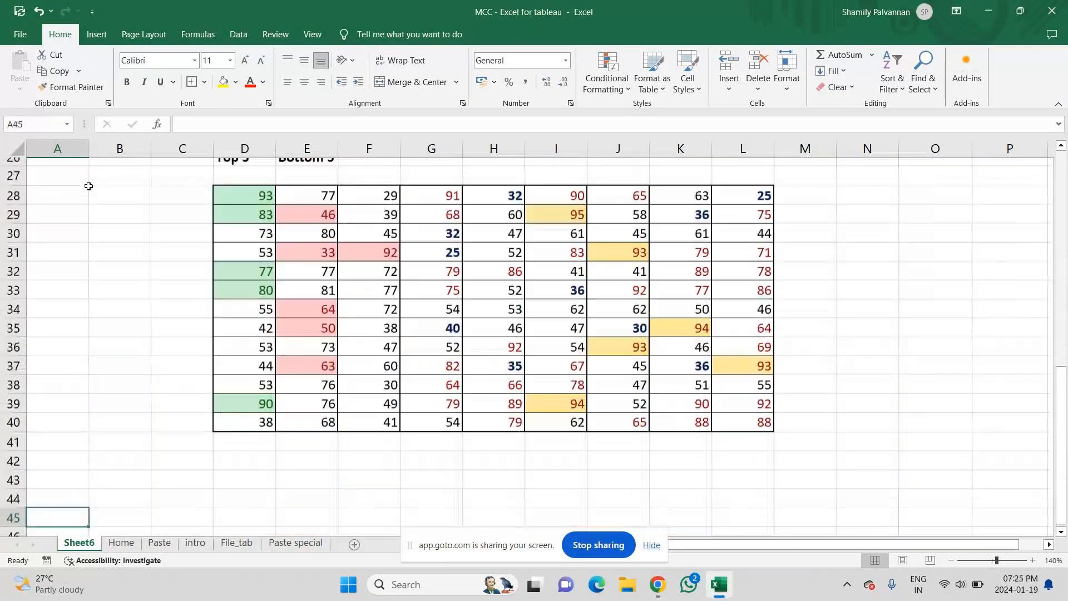
pyautogui.press('Down')
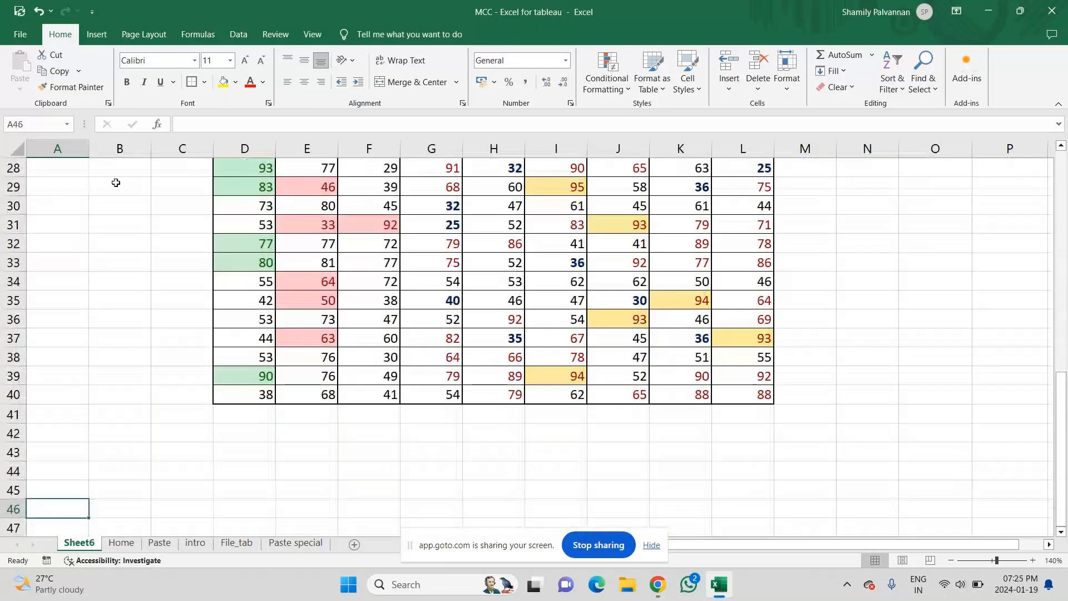
pyautogui.click(607, 71)
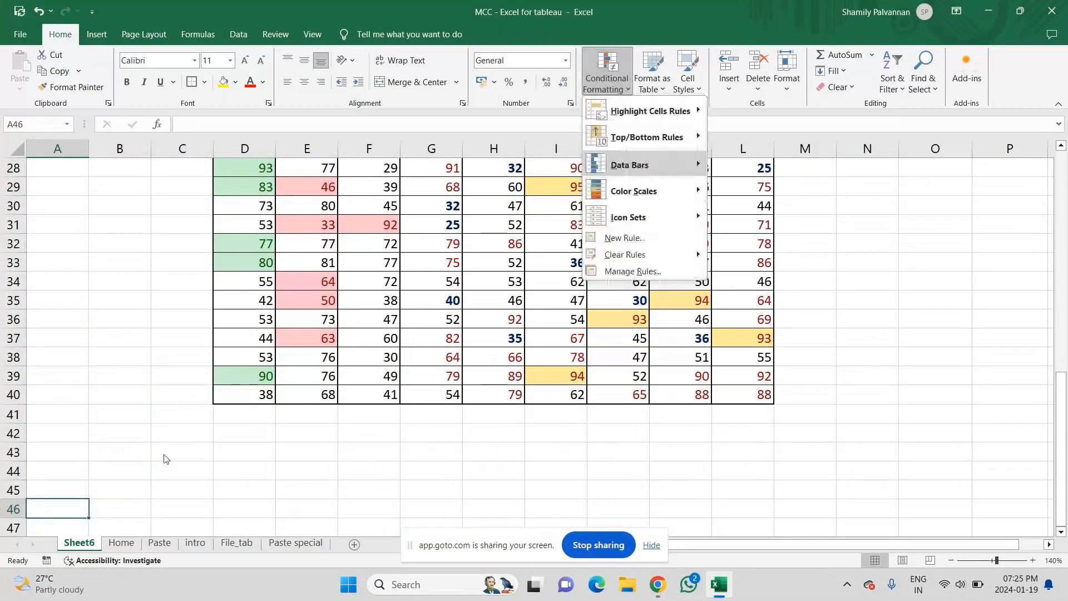
pyautogui.click(165, 459)
pyautogui.click(64, 453)
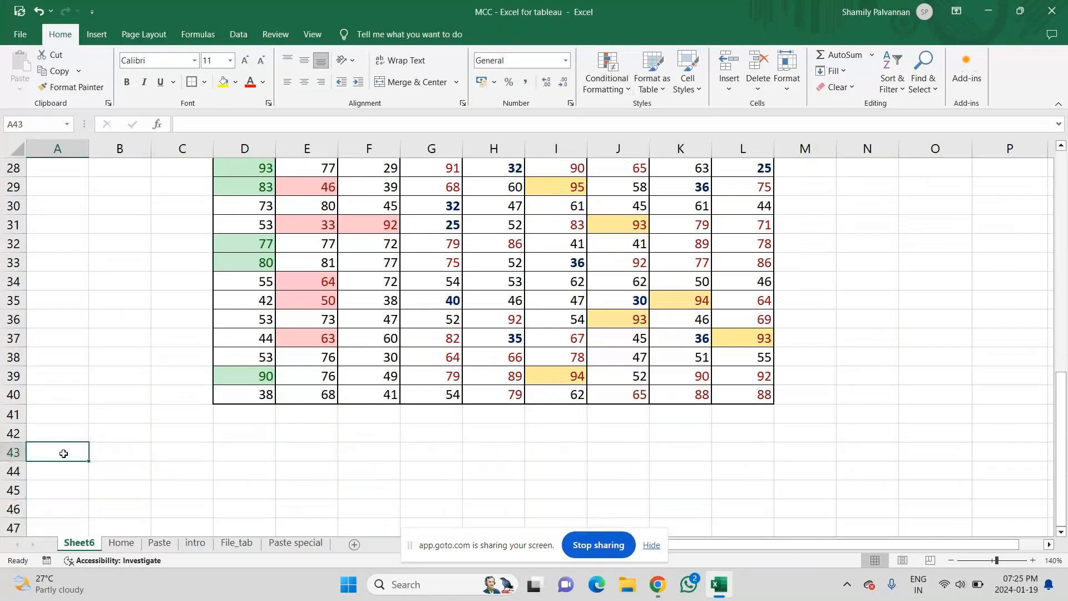
pyautogui.write('Conditin')
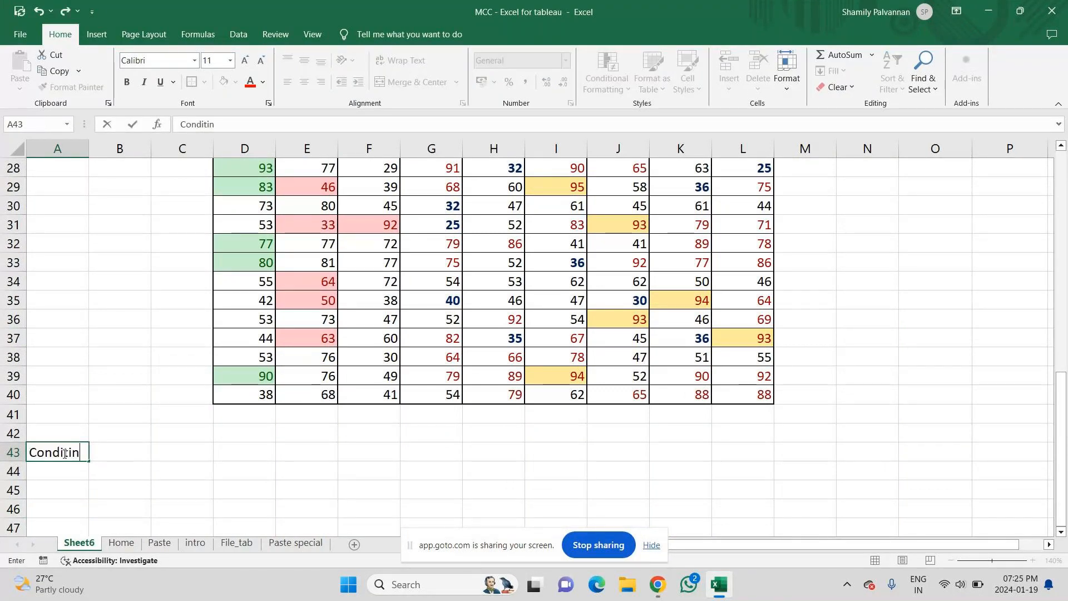
pyautogui.press('BackSpace')
pyautogui.write('onal Fo')
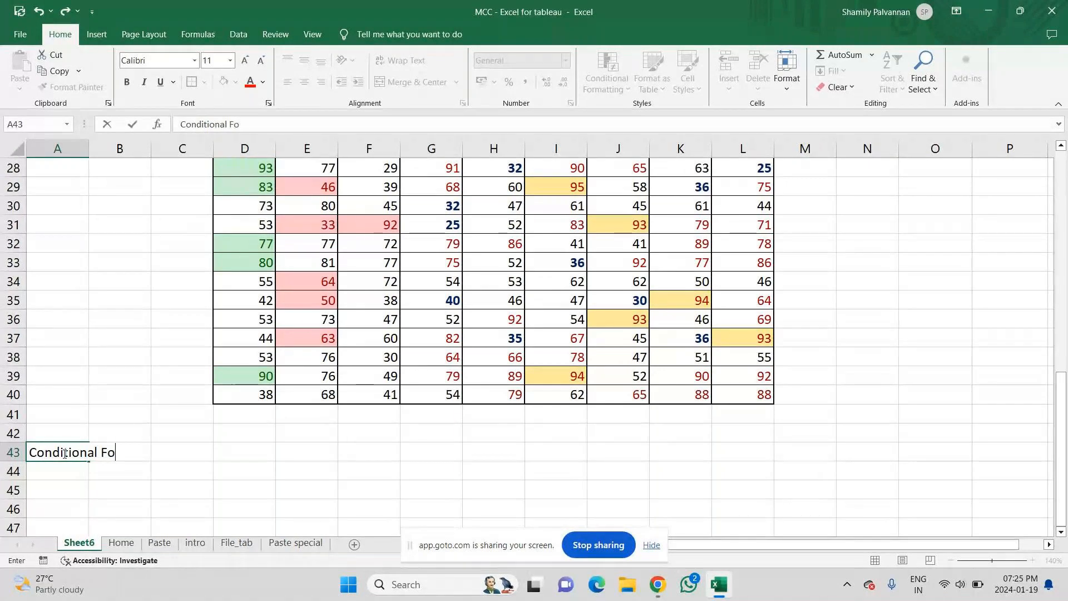
pyautogui.write('rmatting - Data')
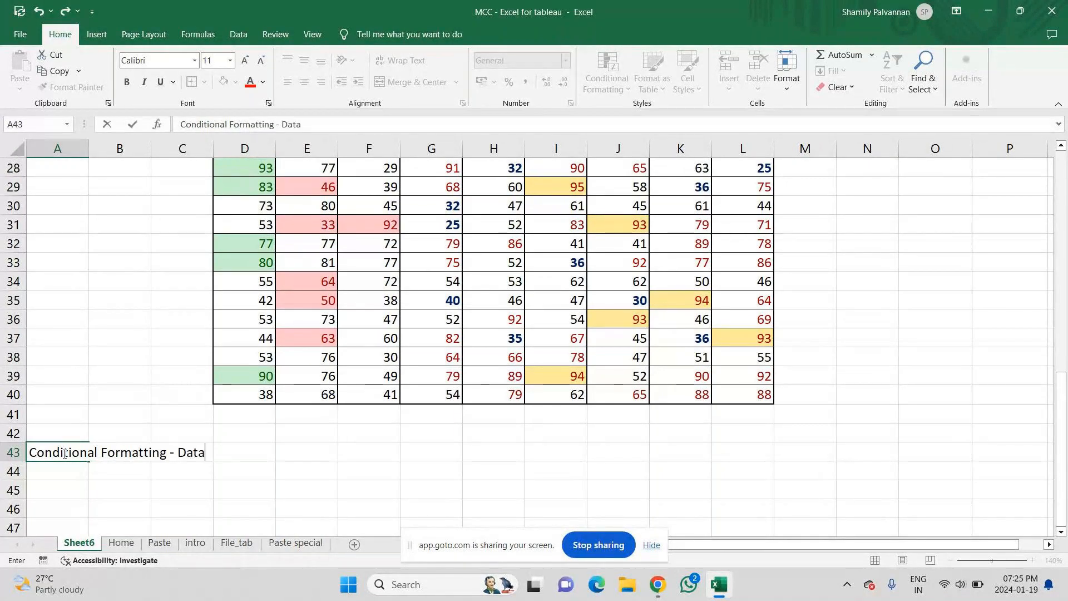
pyautogui.write(' v')
pyautogui.write('ar')
pyautogui.press('BackSpace')
pyautogui.press('BackSpace')
pyautogui.press('BackSpace')
pyautogui.write('Bars')
pyautogui.press('Return')
# - Enter the formula =RANDBETWEEN(25,95) in cell D46
pyautogui.press('Down')
pyautogui.press('Down')
pyautogui.press('Right')
pyautogui.press('Right')
pyautogui.press('Right')
pyautogui.write('=')
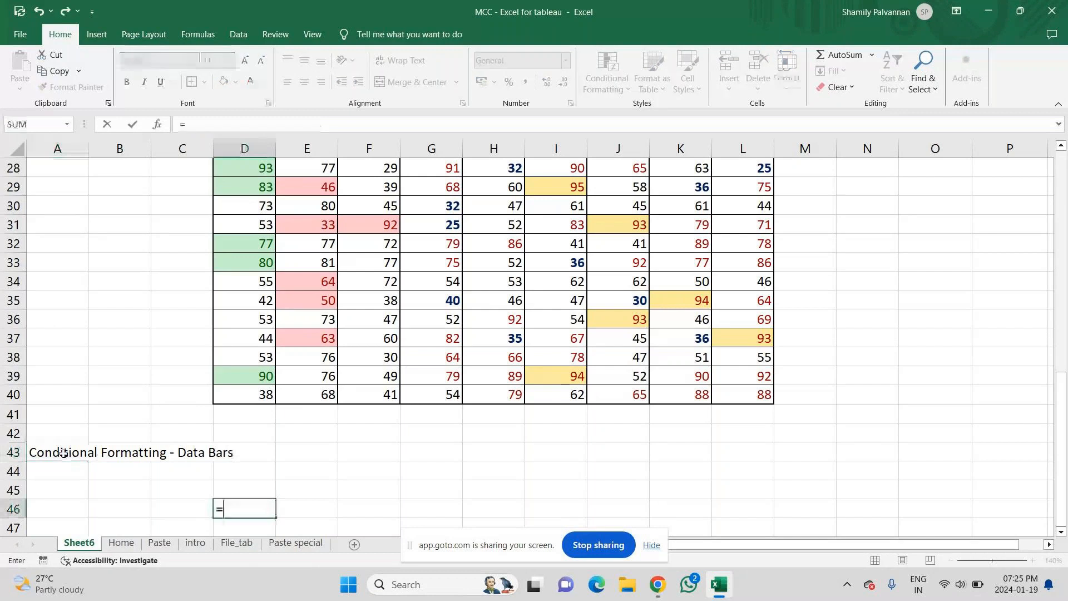
pyautogui.write('ran')
pyautogui.press('Down')
pyautogui.press('Tab')
pyautogui.write('25')
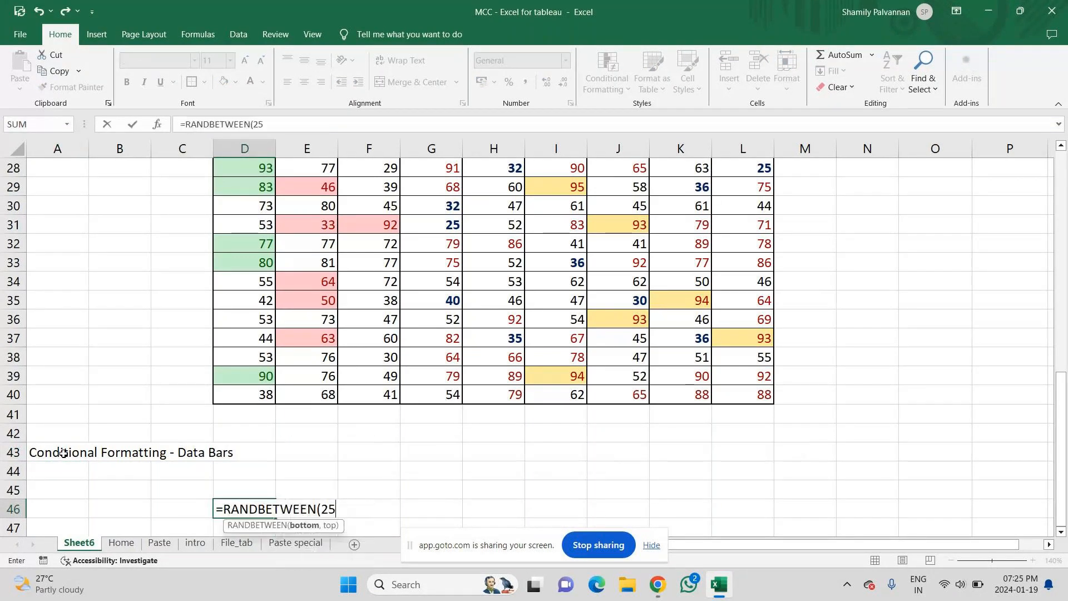
pyautogui.write(',95)')
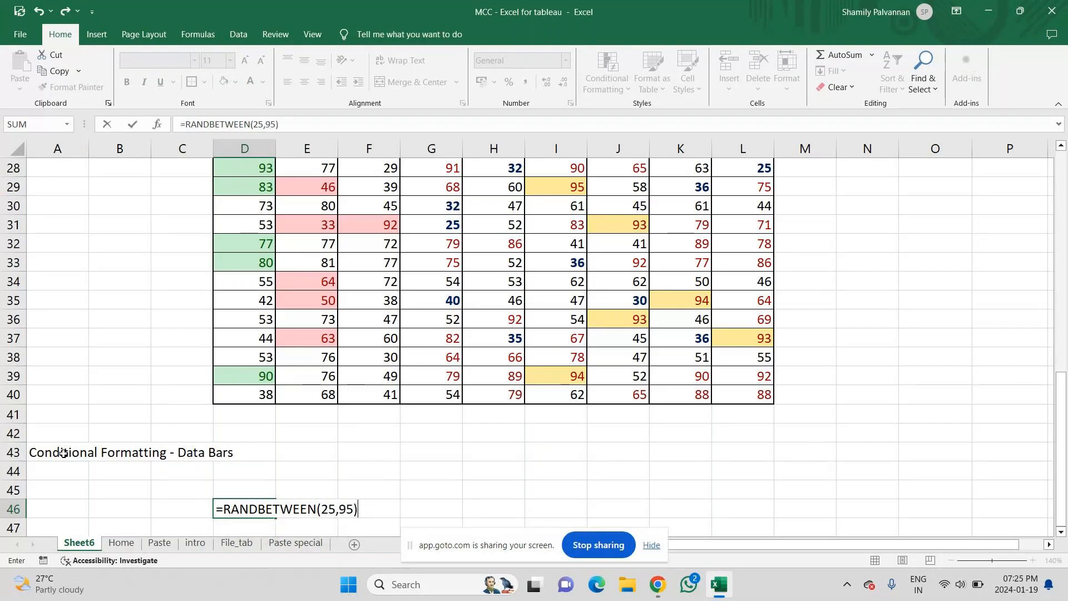
pyautogui.press('Return')
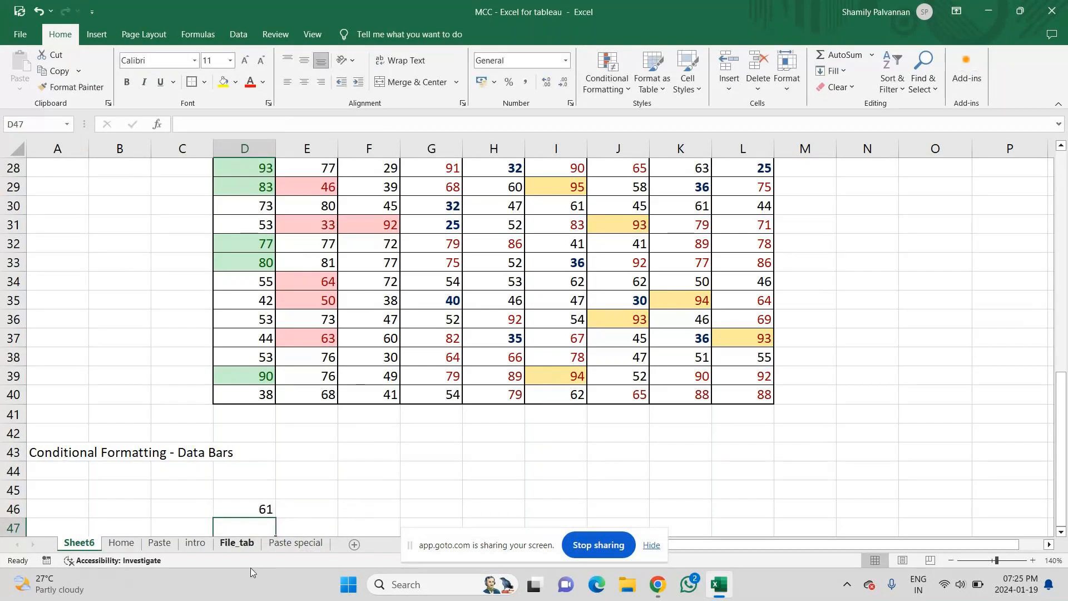
# - Fill the random number formula from D46 across the range D46:K59
pyautogui.press('Down')
pyautogui.press('Down')
pyautogui.press('Down')
pyautogui.press('Down')
pyautogui.press('Down')
pyautogui.press('Down')
pyautogui.press('Down')
pyautogui.press('Down')
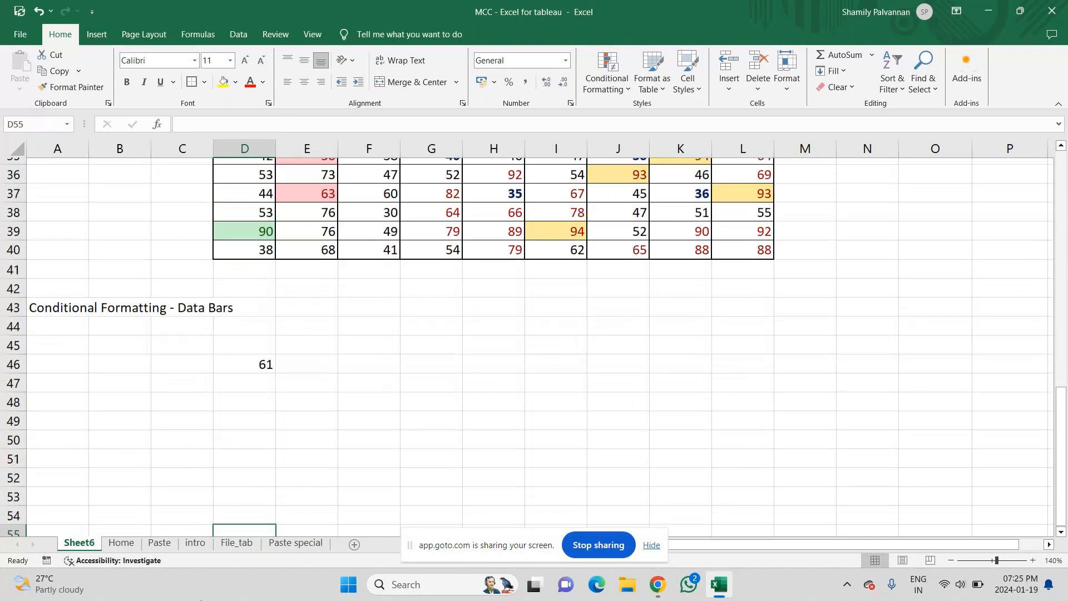
pyautogui.press('Down')
pyautogui.press('Down')
pyautogui.press('Down')
pyautogui.press('Down')
pyautogui.press('Down')
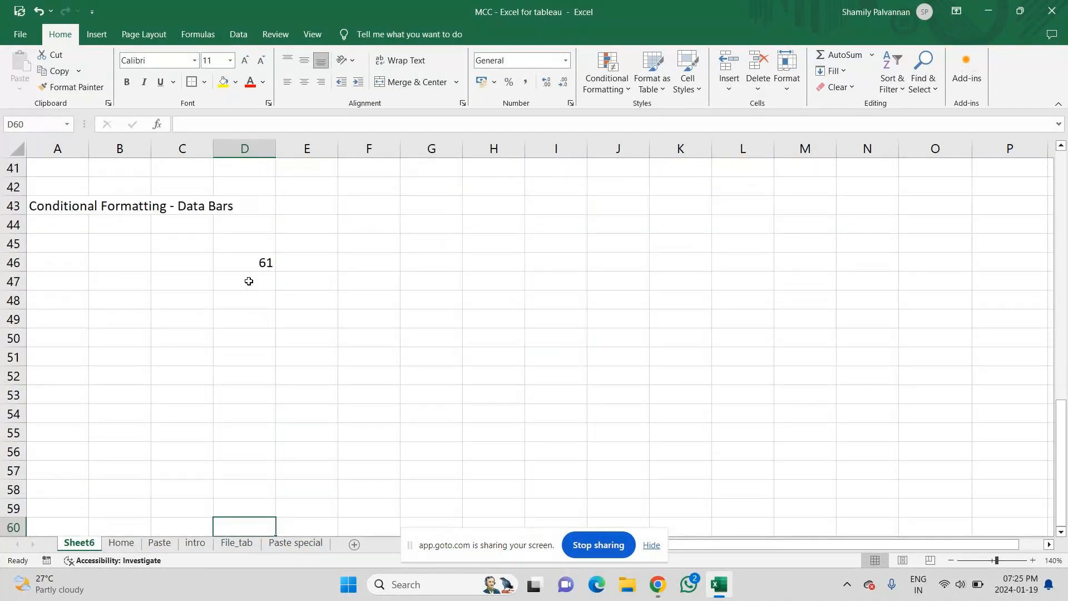
pyautogui.click(253, 262)
pyautogui.moveTo(275, 271); pyautogui.dragTo(718, 496)
# - Replace the formulas in D46:K59 with their static values using Paste Special Values
pyautogui.hotkey('ctrl', 'c')
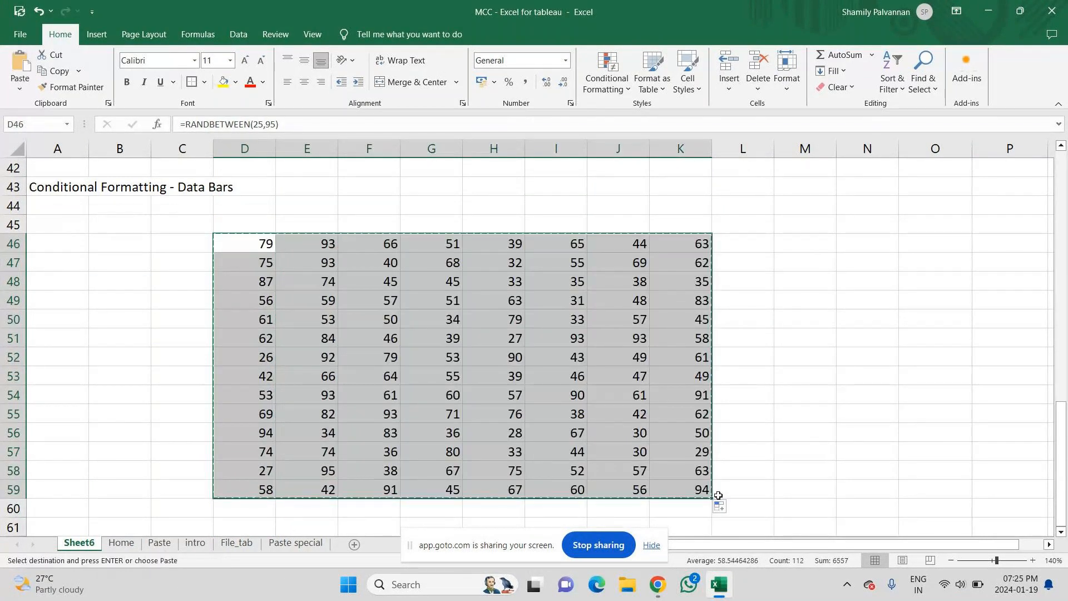
pyautogui.hotkey('ctrl', 'alt', 'v')
pyautogui.press('Down')
pyautogui.press('Down')
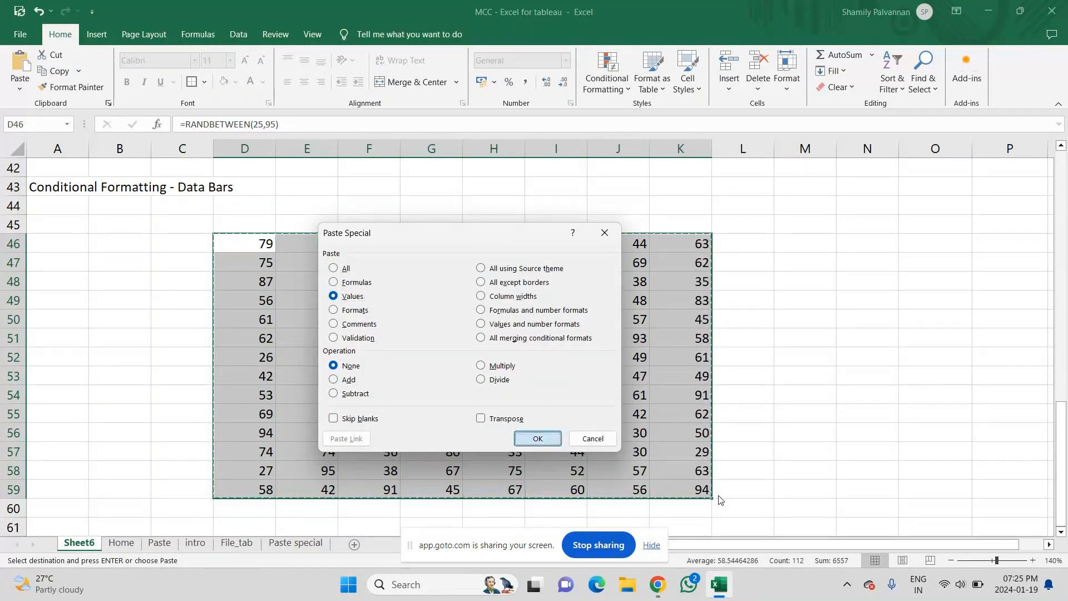
pyautogui.press('Return')
pyautogui.press('Escape')
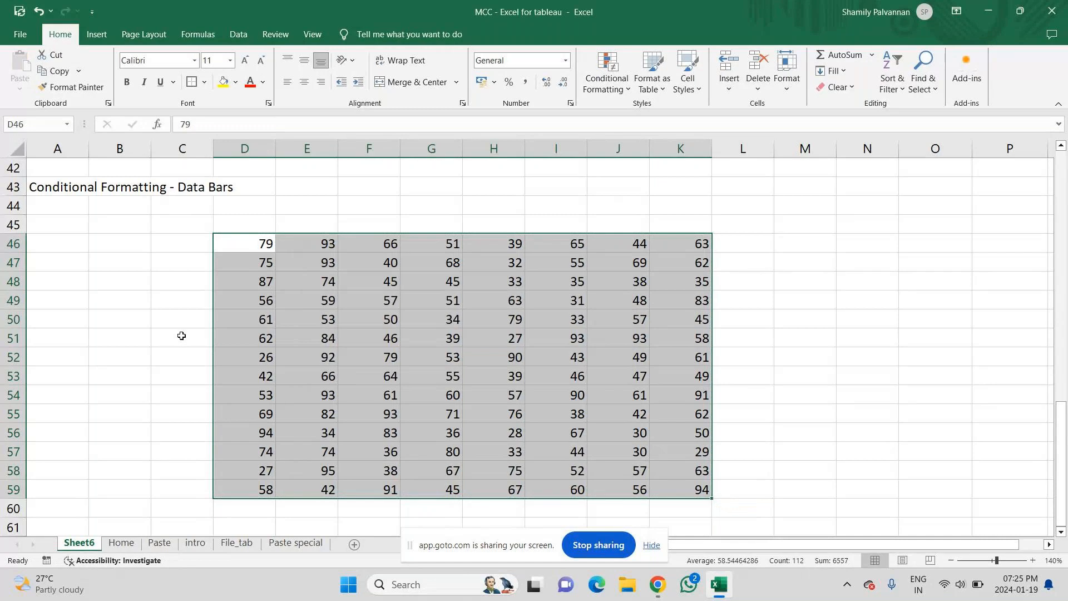
# - Apply blue gradient fill data bars to the range D46:D59
pyautogui.keyDown('shift'); pyautogui.click(247, 489); pyautogui.keyUp('shift')
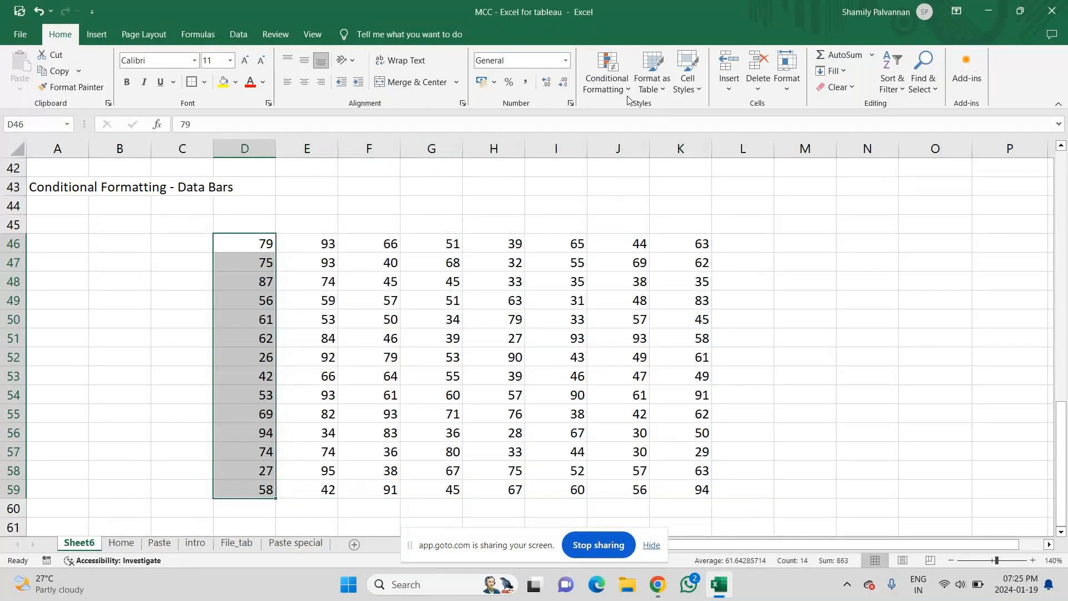
pyautogui.click(607, 78)
pyautogui.moveTo(620, 164)
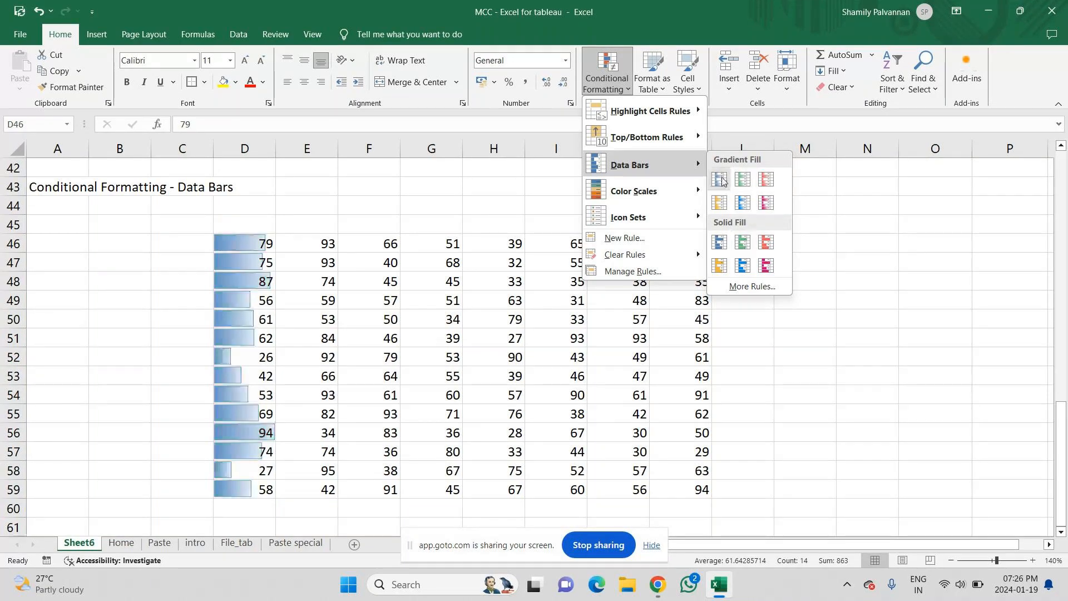
pyautogui.click(720, 179)
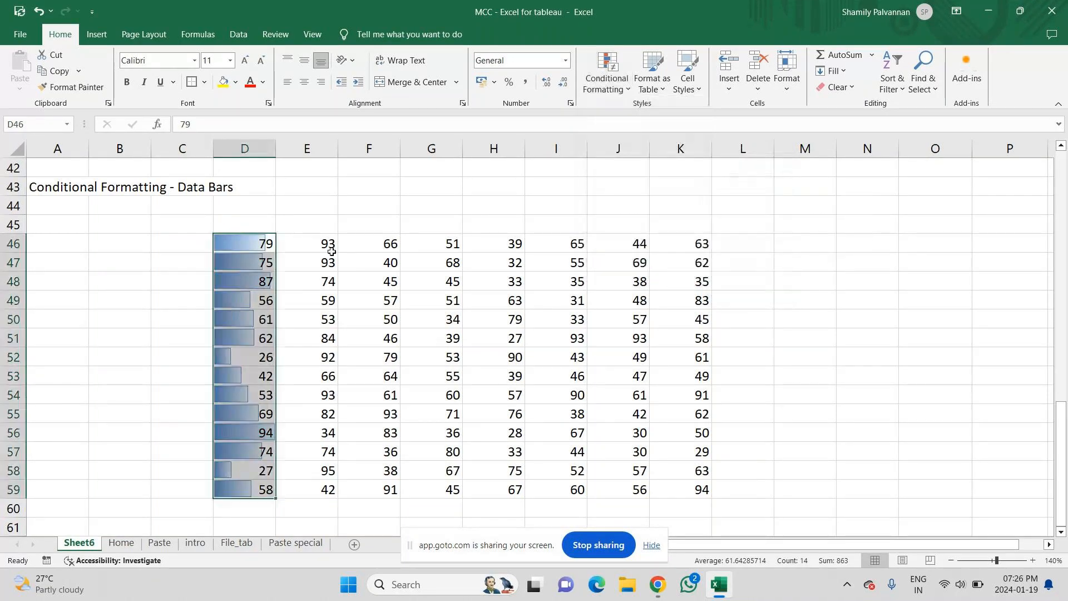
# - Apply blue solid fill data bars to the range E46:E59
pyautogui.moveTo(331, 252); pyautogui.dragTo(313, 483)
pyautogui.click(606, 75)
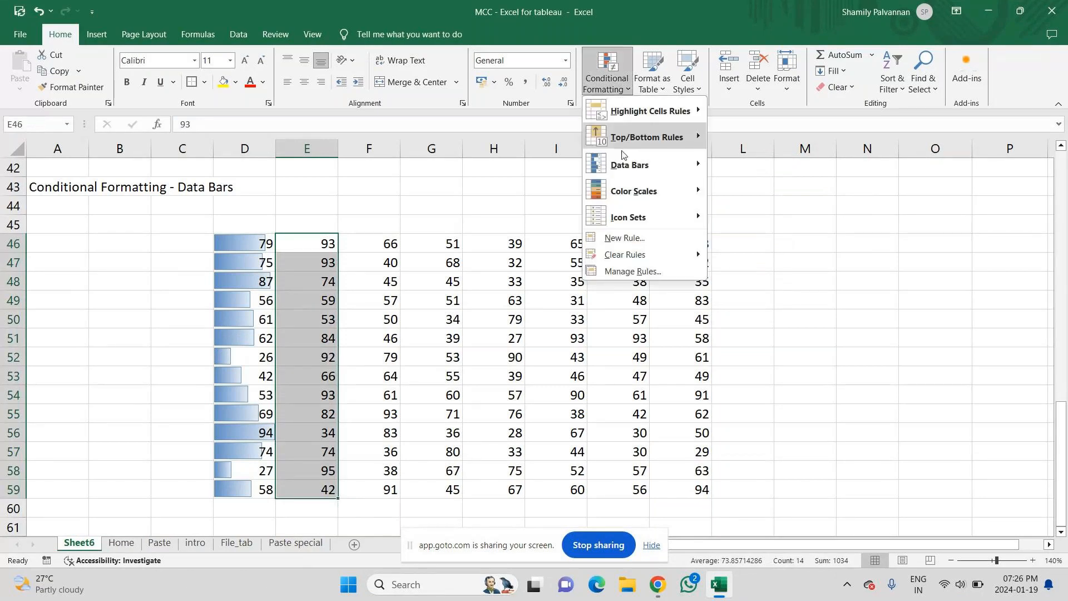
pyautogui.moveTo(696, 162)
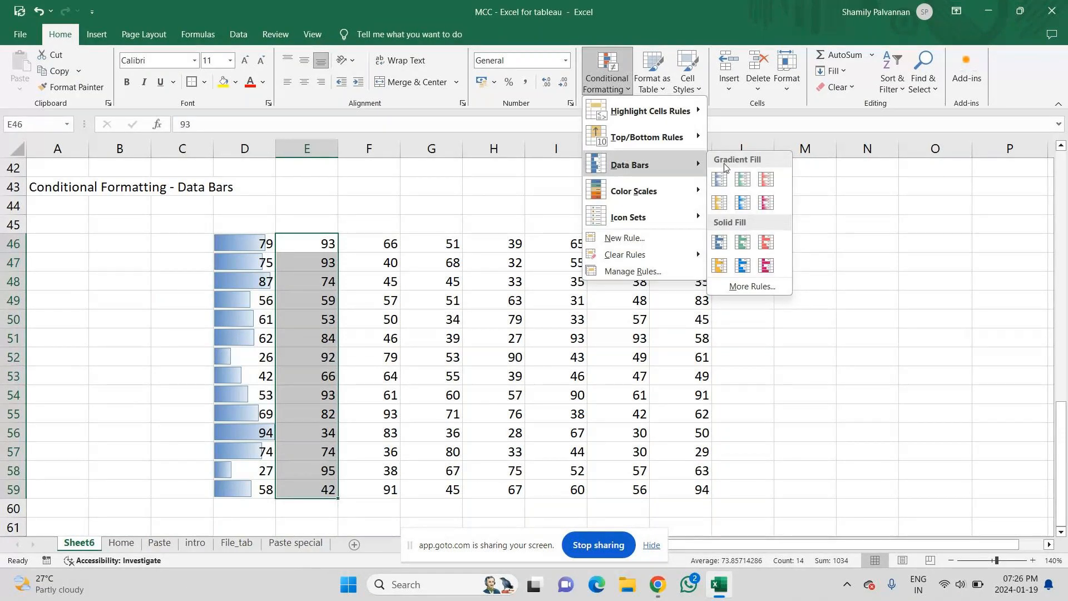
pyautogui.click(719, 242)
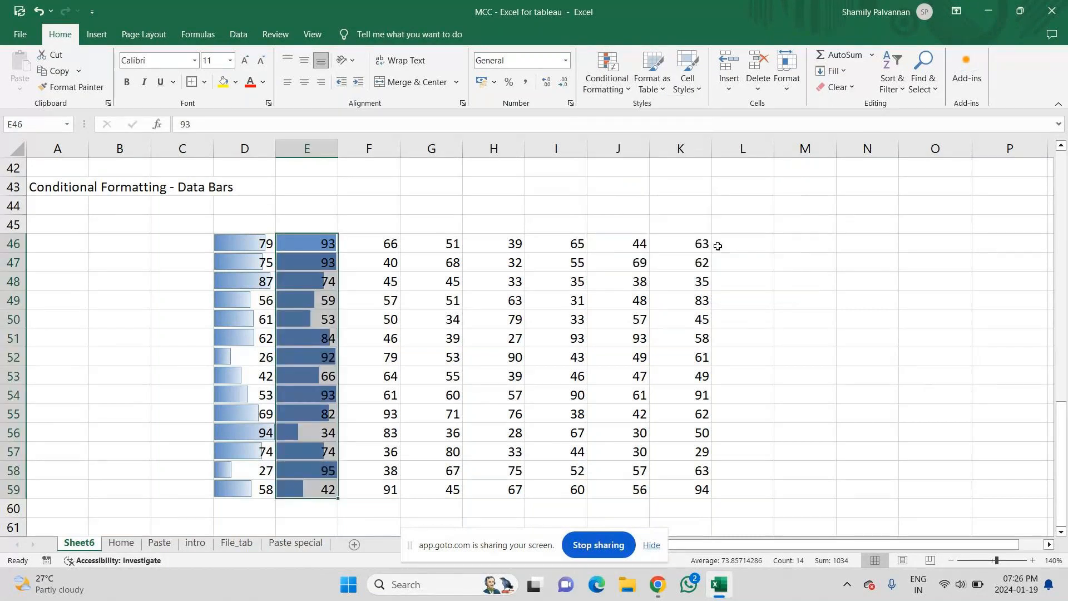
# - Select the range F46:F59 and open the Data Bars conditional formatting options
pyautogui.press('Right')
pyautogui.hotkey('shift', 'Down')
pyautogui.hotkey('shift', 'Down')
pyautogui.hotkey('shift', 'Down')
pyautogui.hotkey('shift', 'Down')
pyautogui.hotkey('shift', 'Down')
pyautogui.hotkey('shift', 'Down')
pyautogui.hotkey('shift', 'Down')
pyautogui.hotkey('shift', 'Down')
pyautogui.hotkey('shift', 'Down')
pyautogui.hotkey('shift', 'Down')
pyautogui.hotkey('shift', 'Down')
pyautogui.hotkey('shift', 'Down')
pyautogui.hotkey('shift', 'Down')
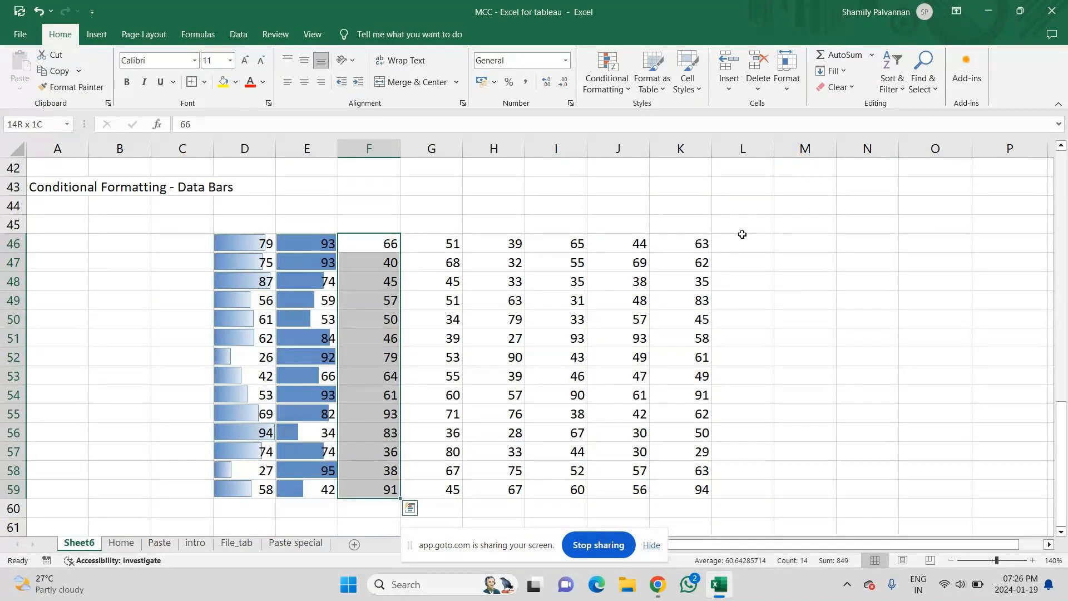
pyautogui.click(626, 63)
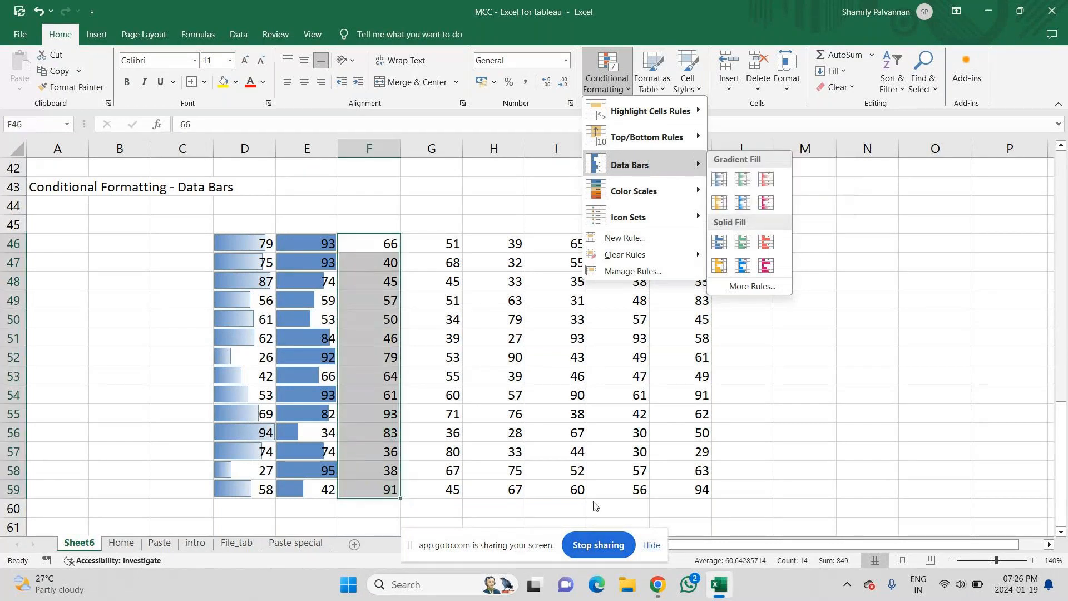
# - Switch to the GoTo meeting window in Google Chrome
pyautogui.hotkey('alt', 'Tab')
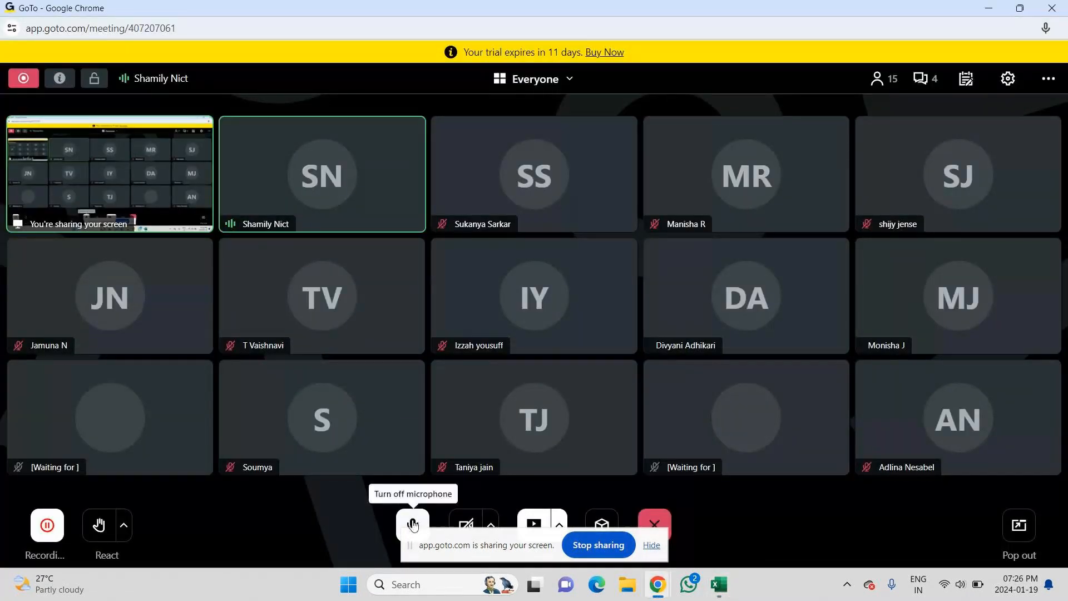
# - Turn the meeting microphone off and back on, and return to the Excel workbook
pyautogui.click(413, 525)
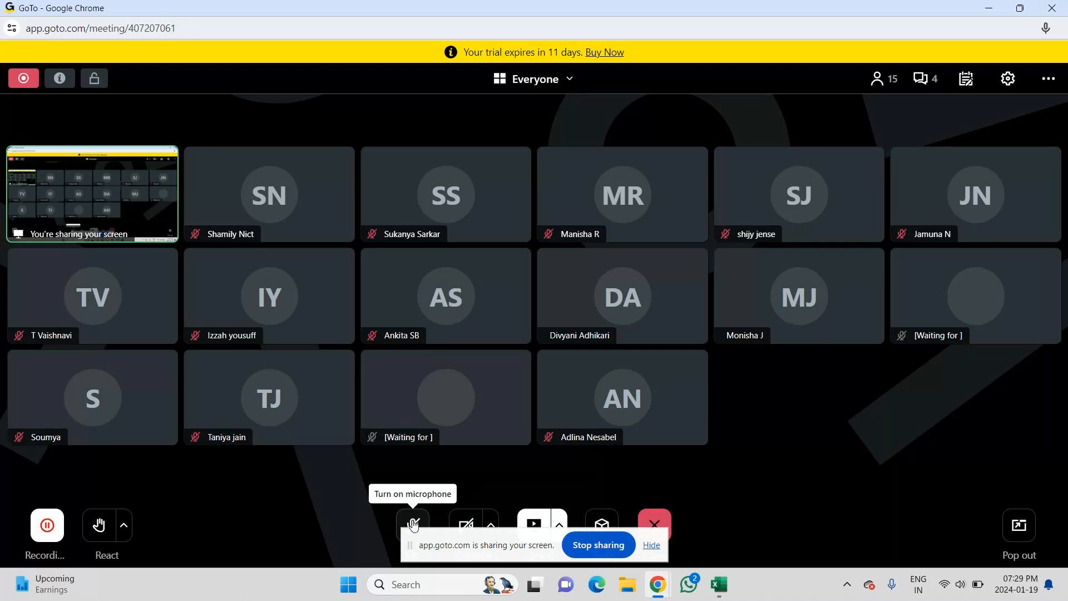
pyautogui.click(413, 525)
pyautogui.hotkey('alt', 'Tab')
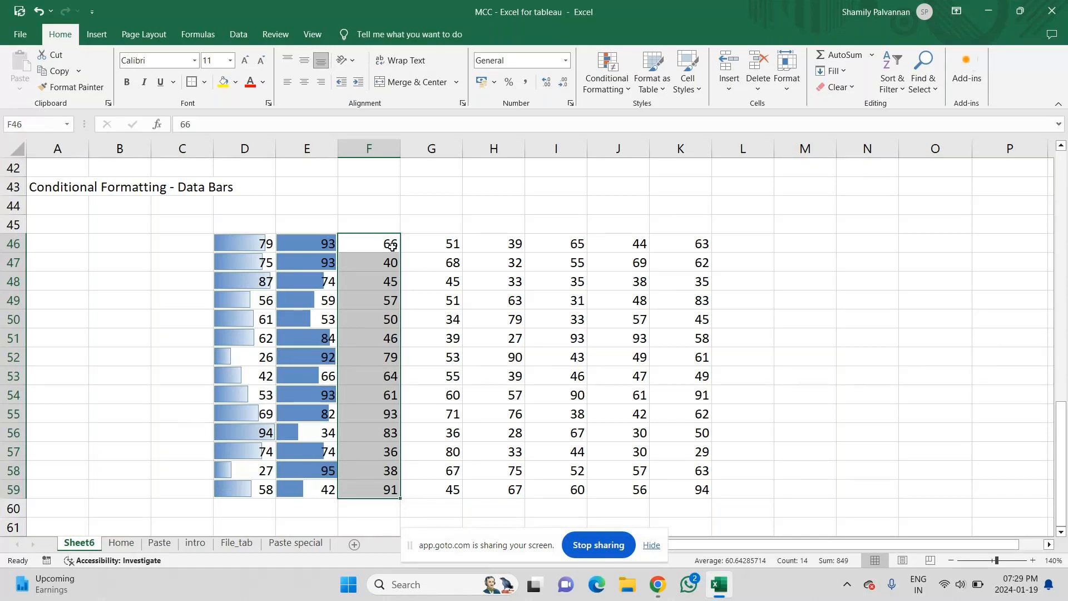
# - Start a custom data bar rule for F46:F59 with the bar direction set to Right-to-Left
pyautogui.click(607, 65)
pyautogui.moveTo(696, 161)
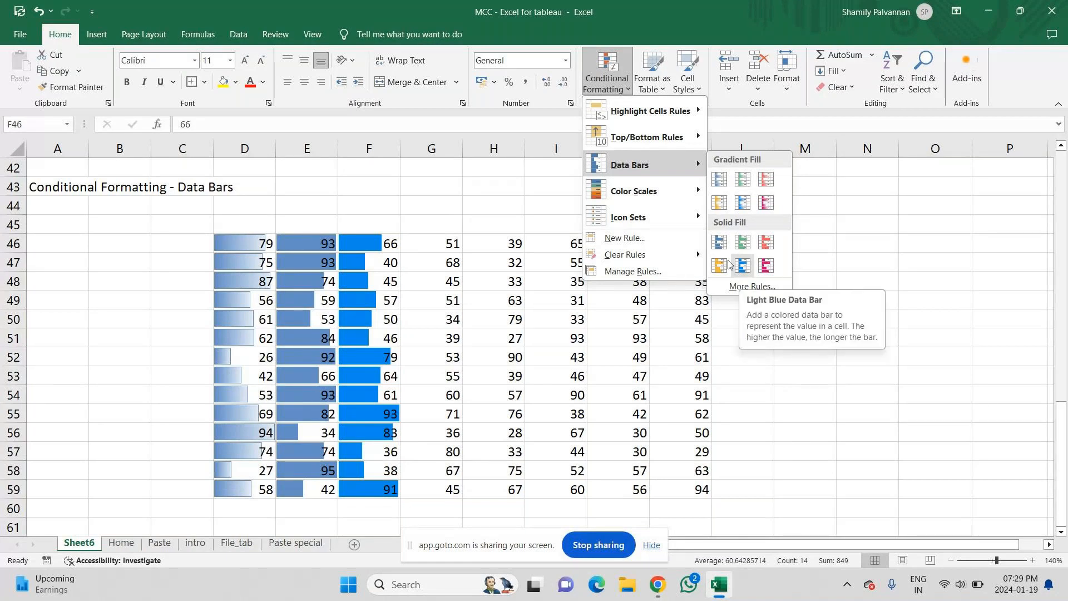
pyautogui.click(745, 287)
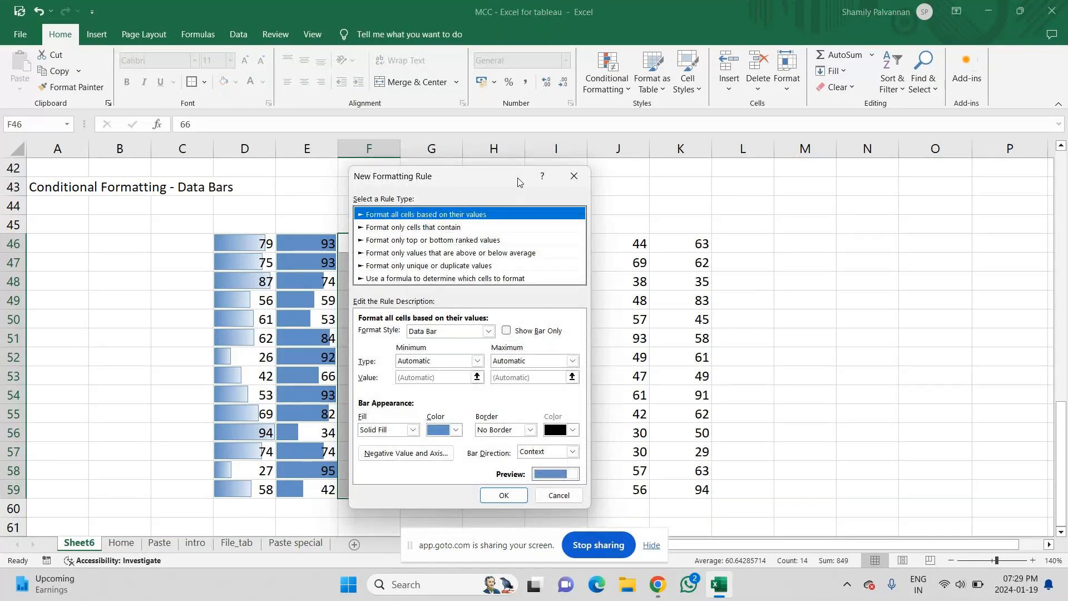
pyautogui.moveTo(518, 181); pyautogui.dragTo(848, 176)
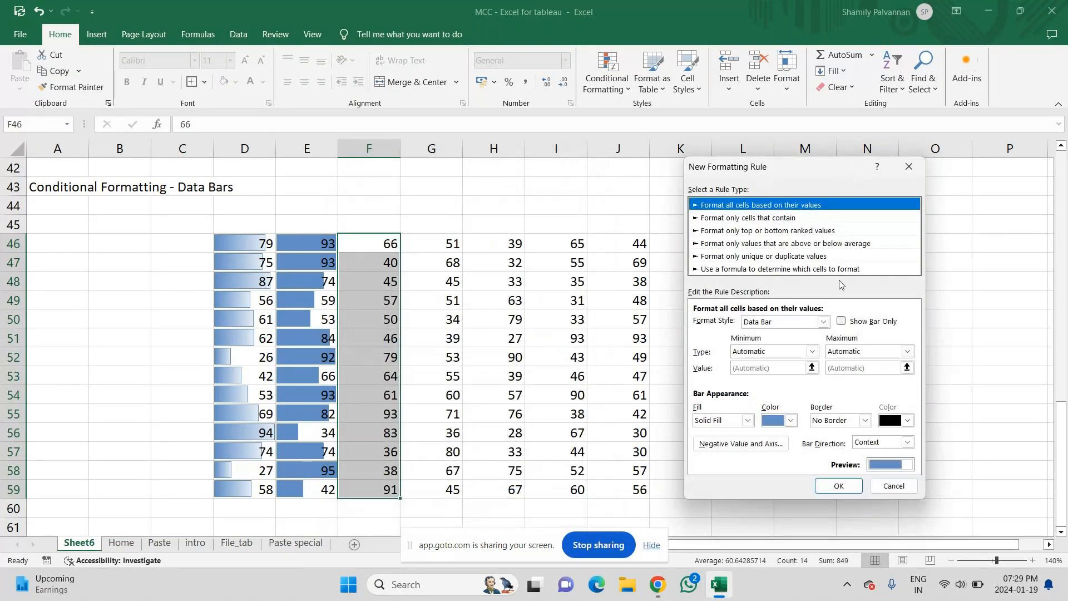
pyautogui.click(907, 446)
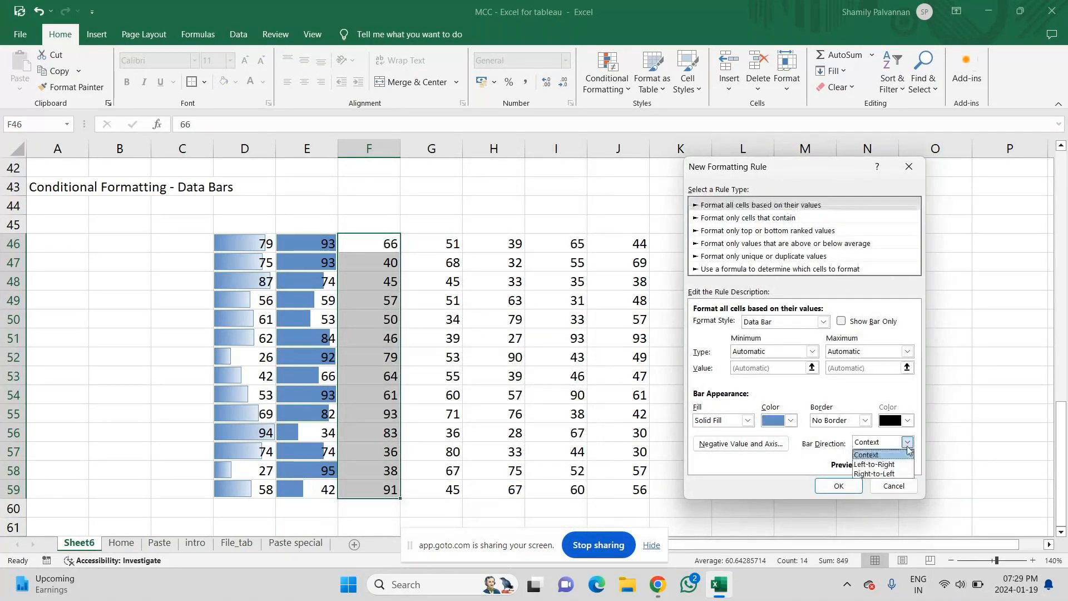
pyautogui.click(895, 476)
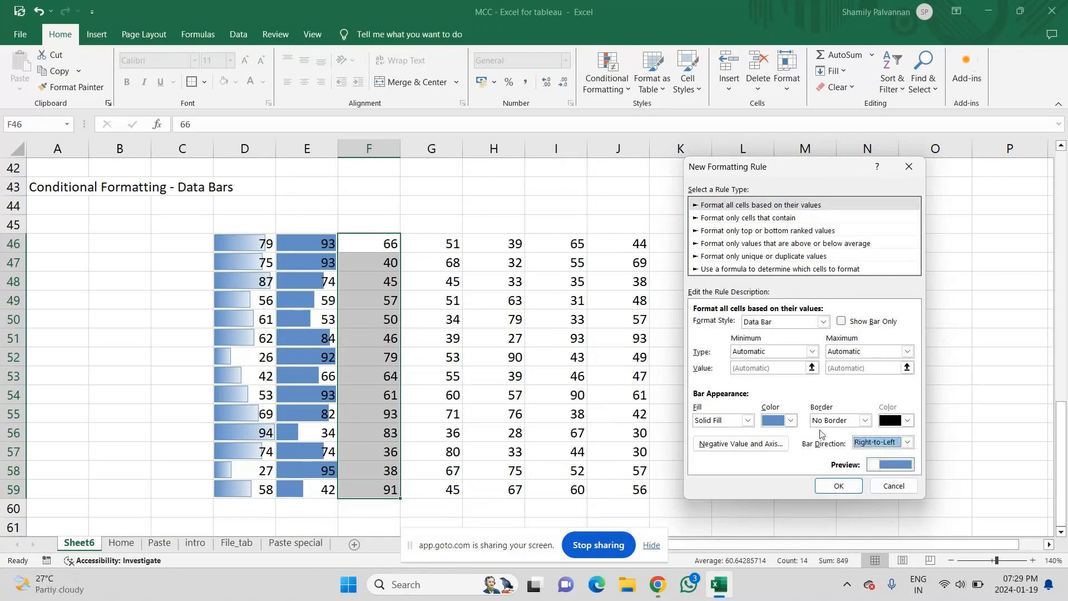
# - Set the data bar fill color to teal and apply the rule to F46:F59
pyautogui.click(790, 421)
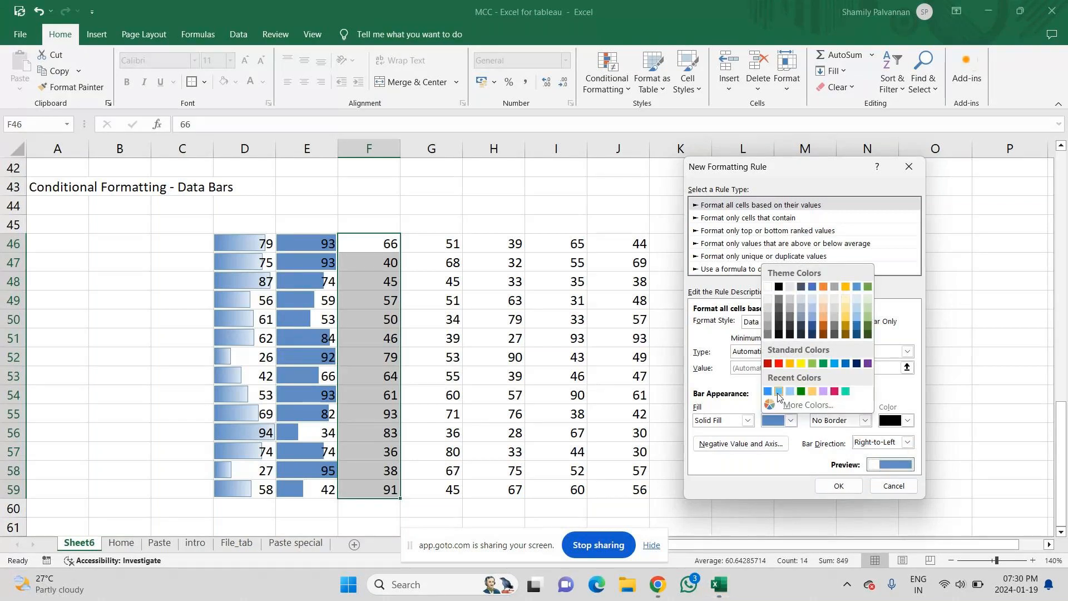
pyautogui.click(845, 391)
pyautogui.click(834, 488)
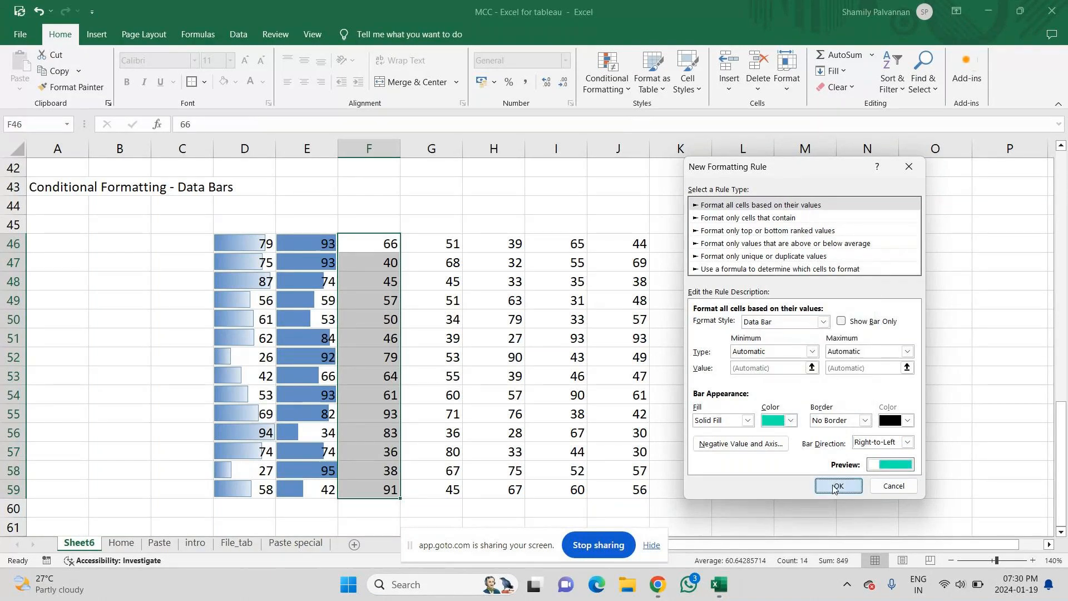
pyautogui.click(556, 451)
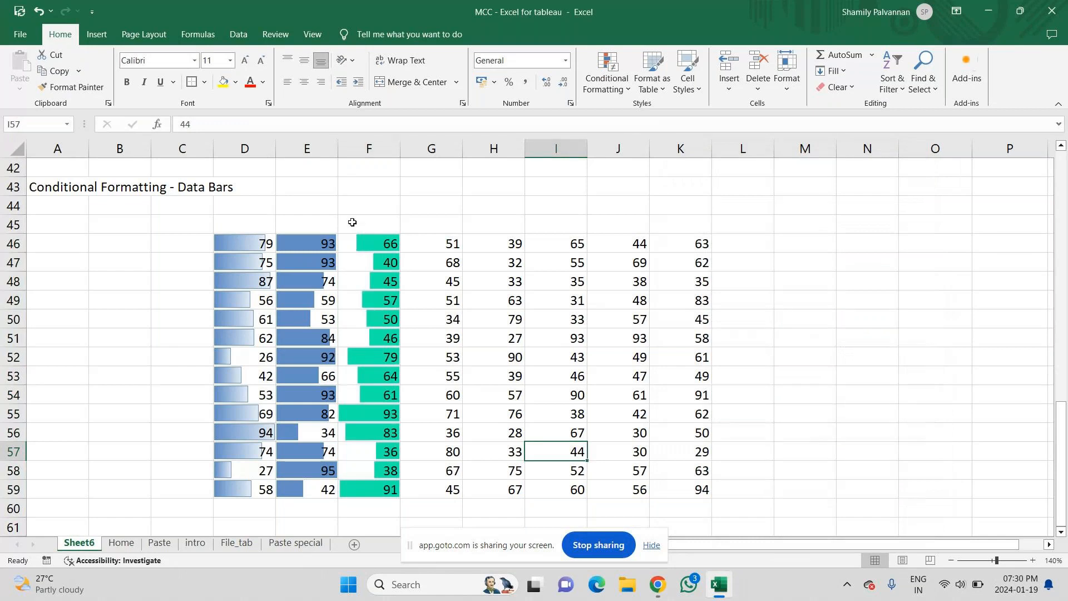
# - Start a custom data bar rule for G46:G59 with a dark red solid border
pyautogui.moveTo(436, 241); pyautogui.dragTo(428, 484)
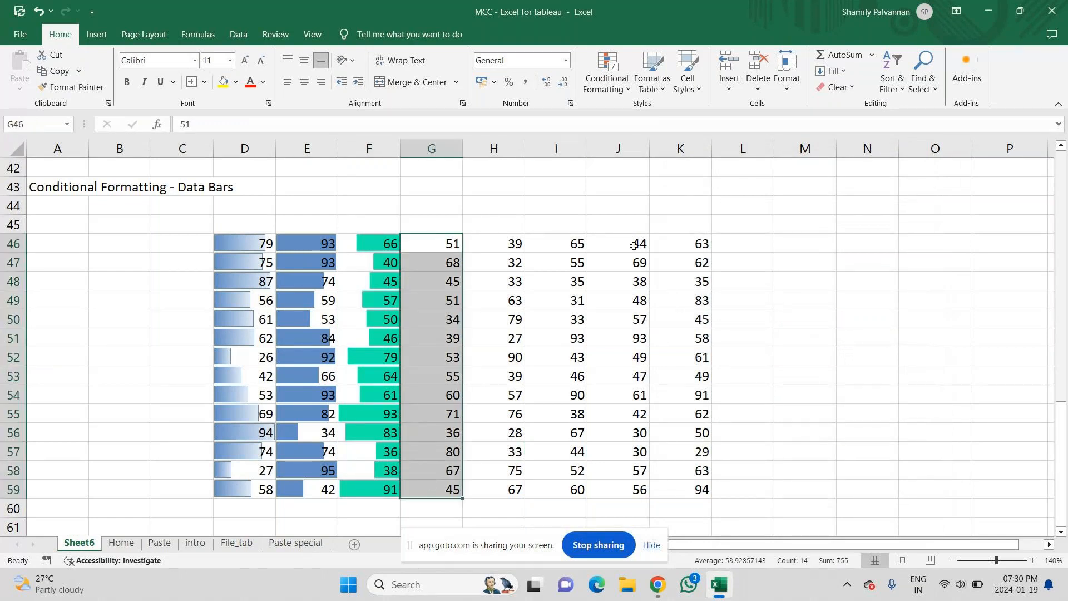
pyautogui.click(612, 84)
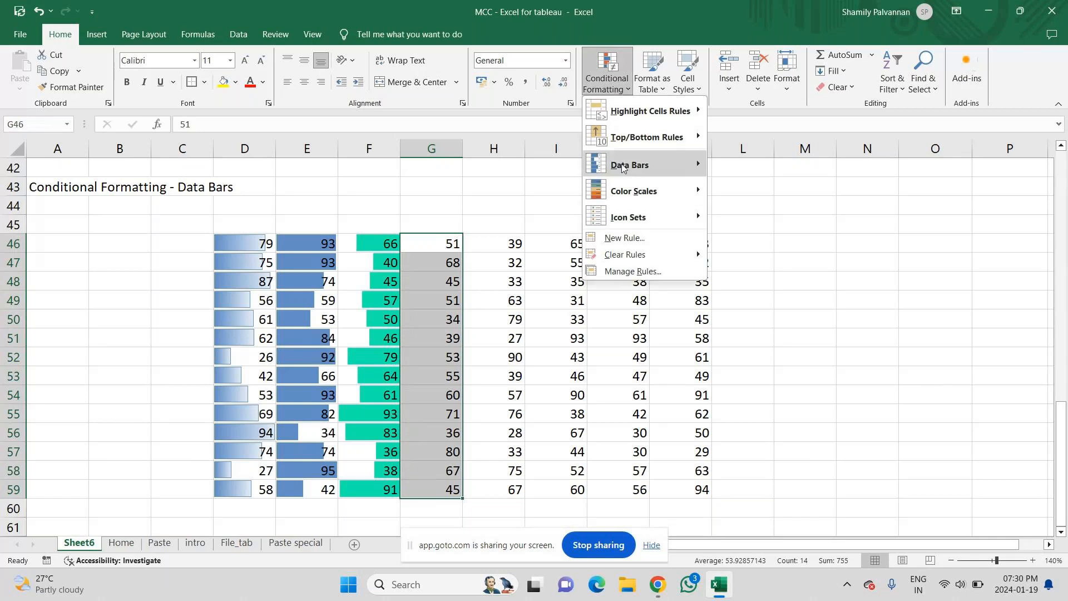
pyautogui.moveTo(622, 167)
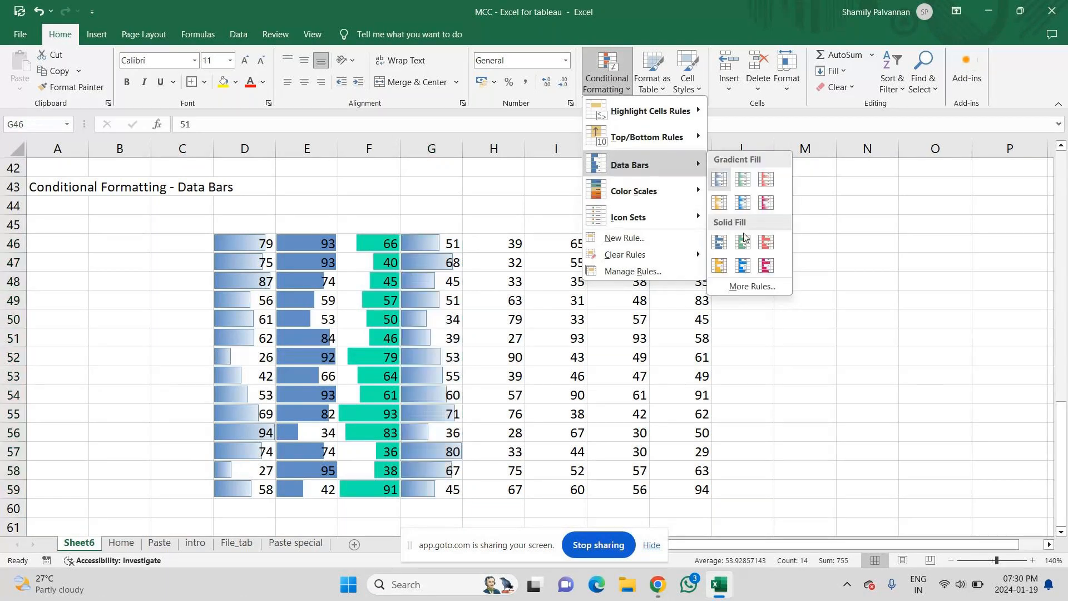
pyautogui.click(751, 286)
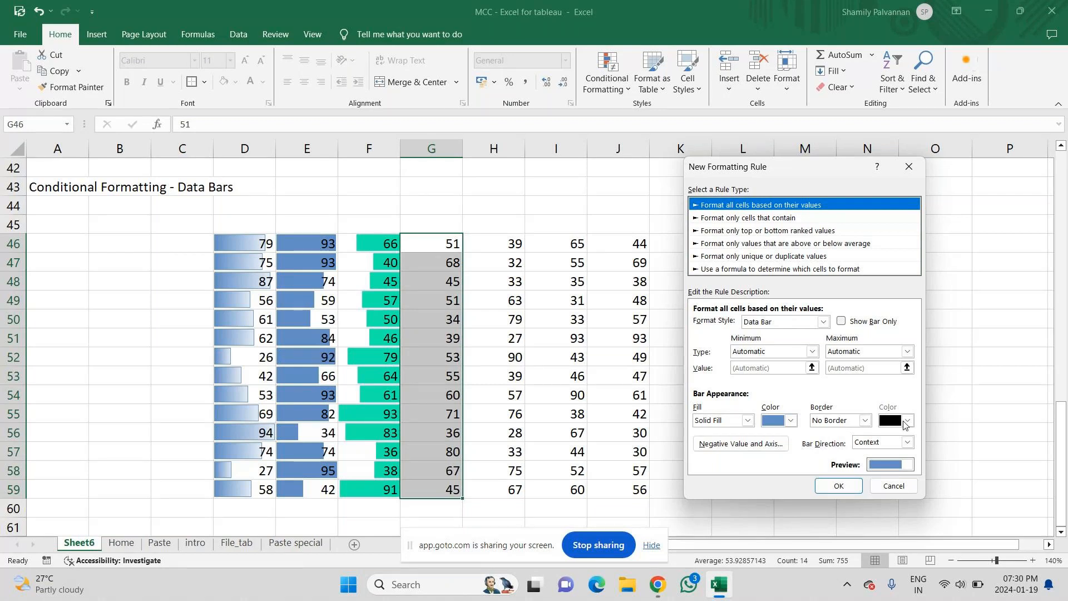
pyautogui.click(864, 420)
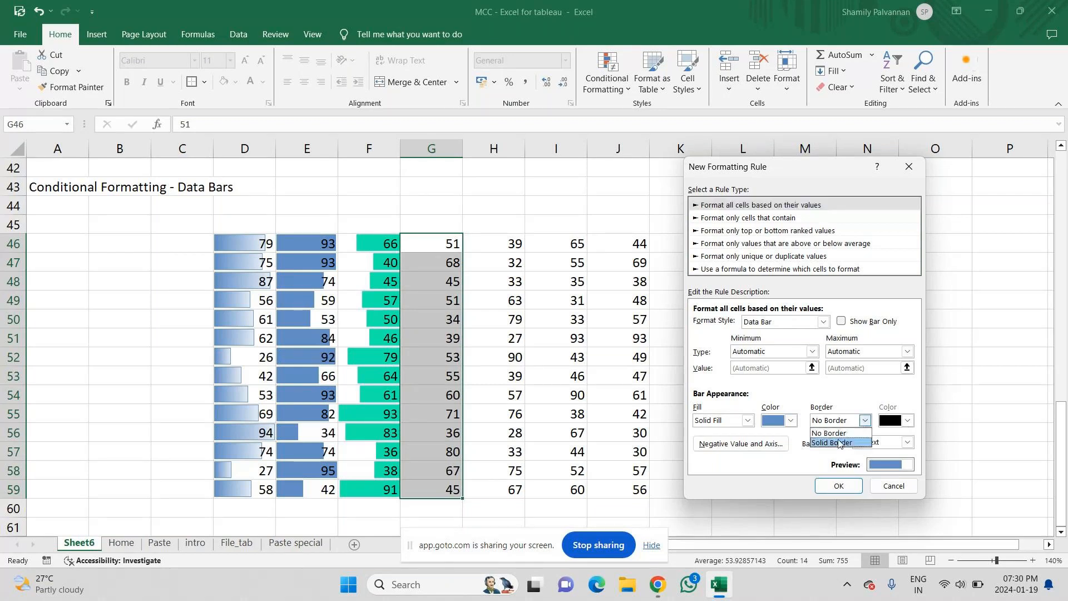
pyautogui.click(840, 443)
pyautogui.click(906, 421)
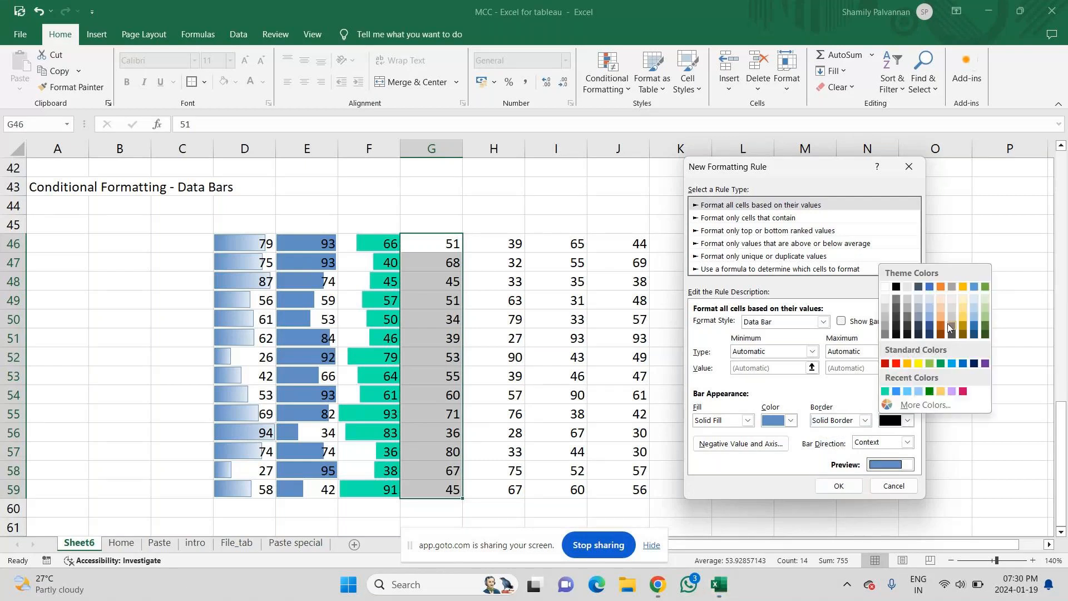
pyautogui.click(885, 364)
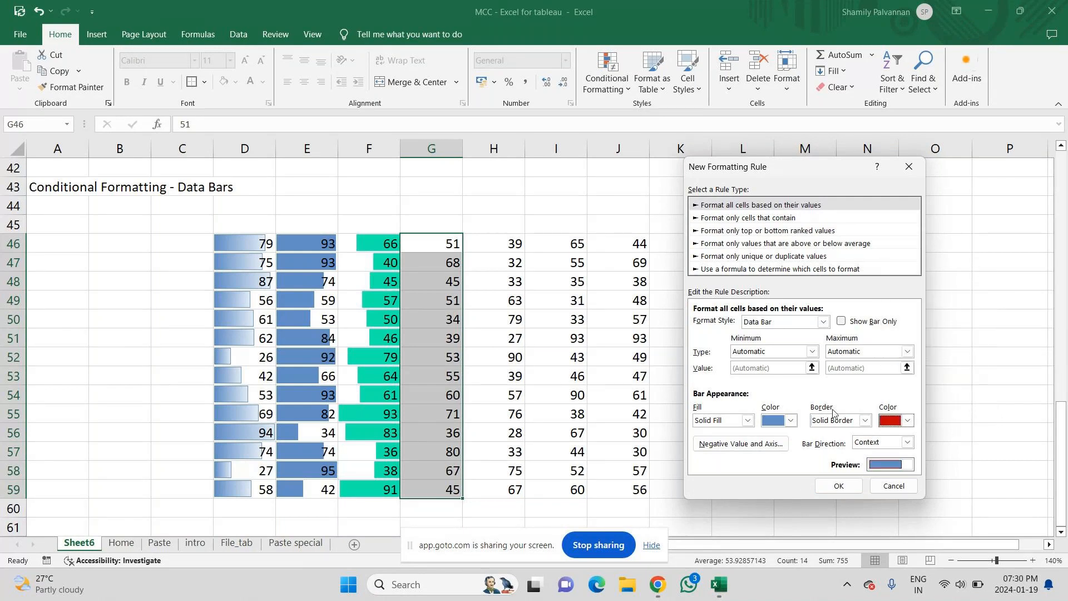
# - Set the data bar fill color to yellow and apply the rule to G46:G59
pyautogui.click(791, 421)
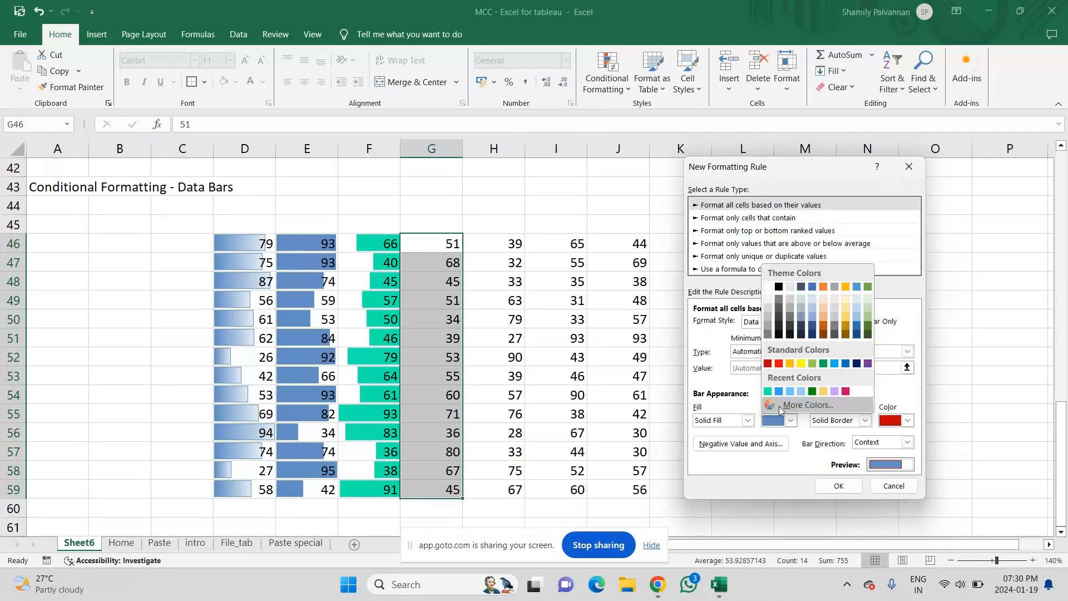
pyautogui.click(802, 364)
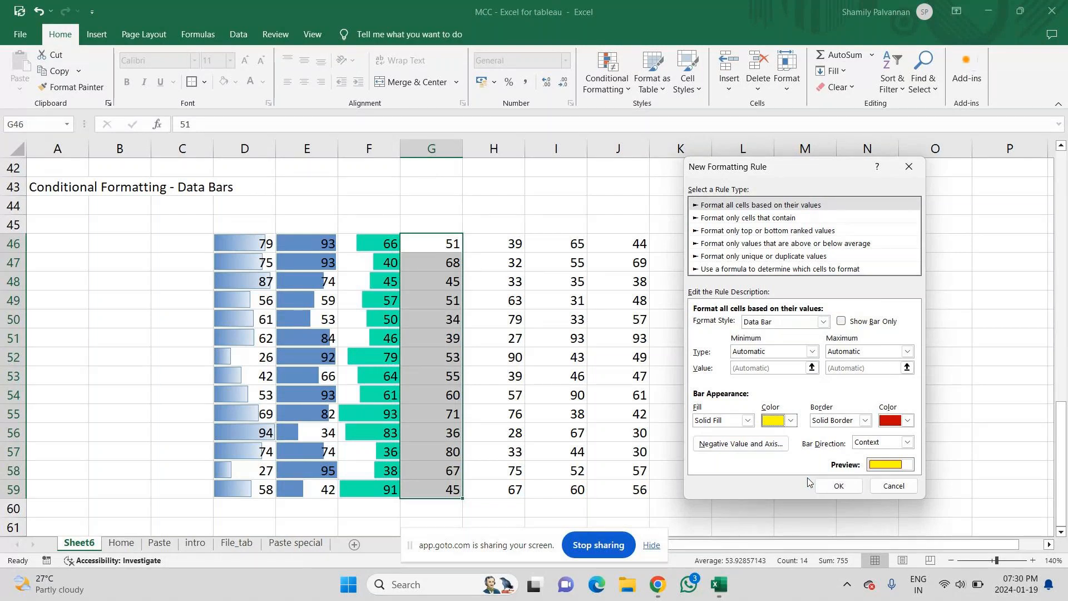
pyautogui.click(845, 487)
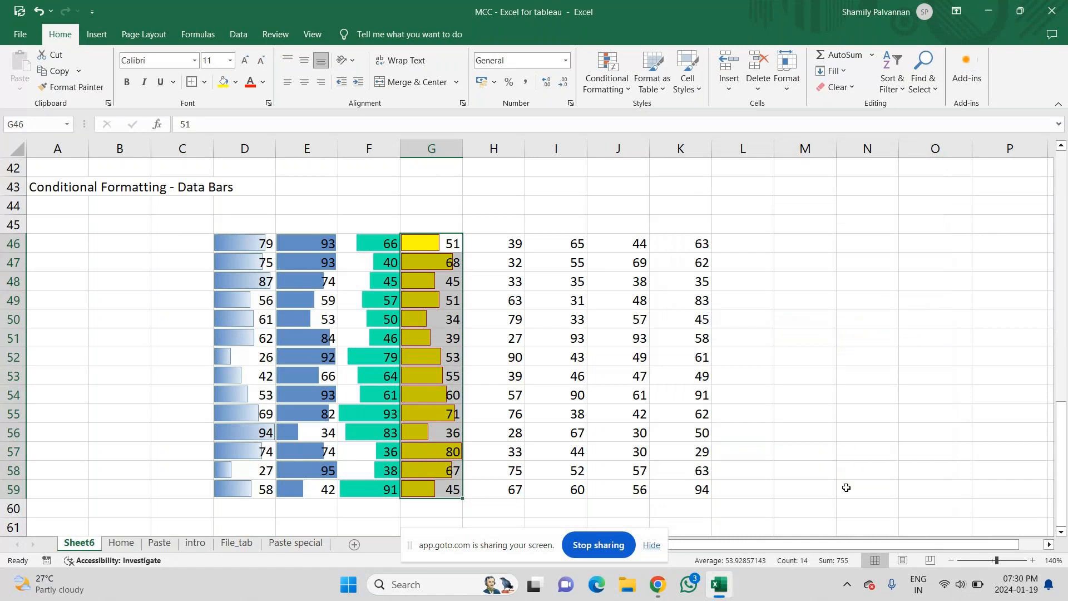
pyautogui.click(500, 395)
# - Make two column H values negative by changing H50 to -79 and H56 to -28
pyautogui.click(493, 317)
pyautogui.doubleClick(493, 317)
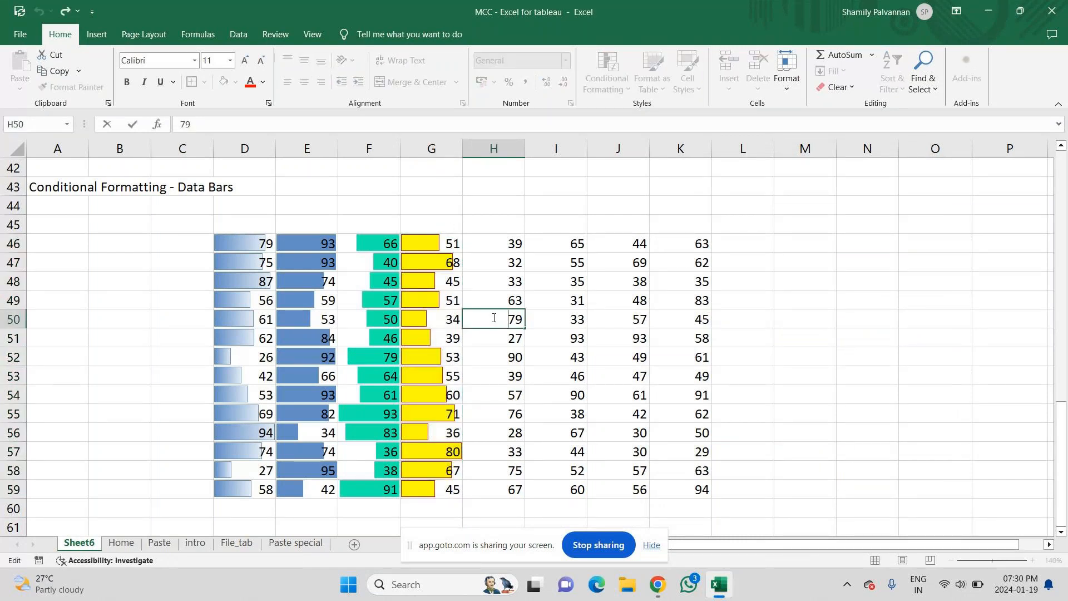
pyautogui.write('-')
pyautogui.press('Return')
pyautogui.press('Down')
pyautogui.press('Down')
pyautogui.press('Down')
pyautogui.press('Down')
pyautogui.press('Down')
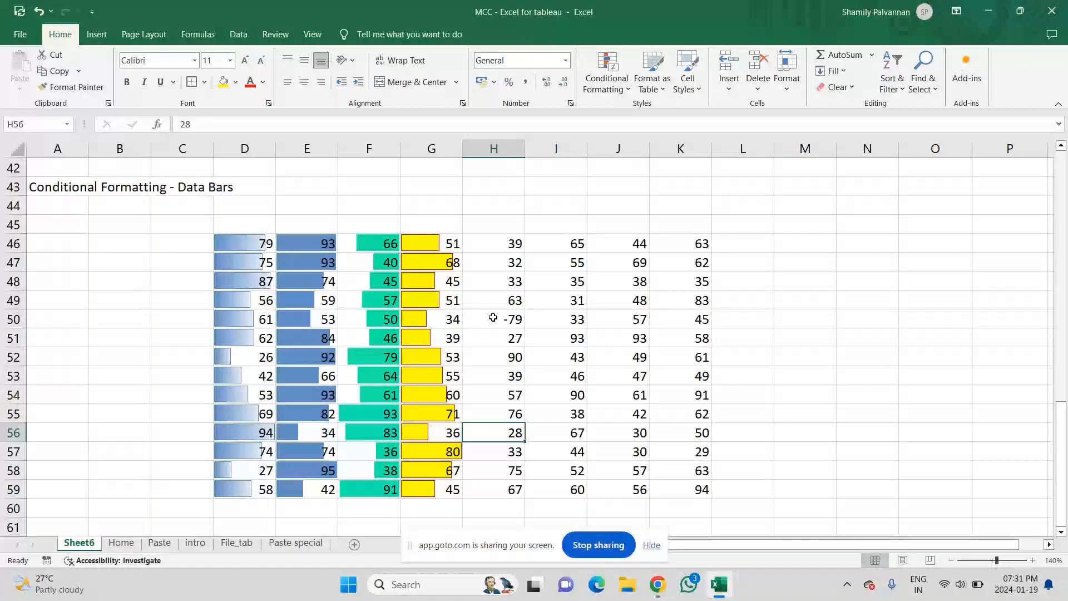
pyautogui.press('F2')
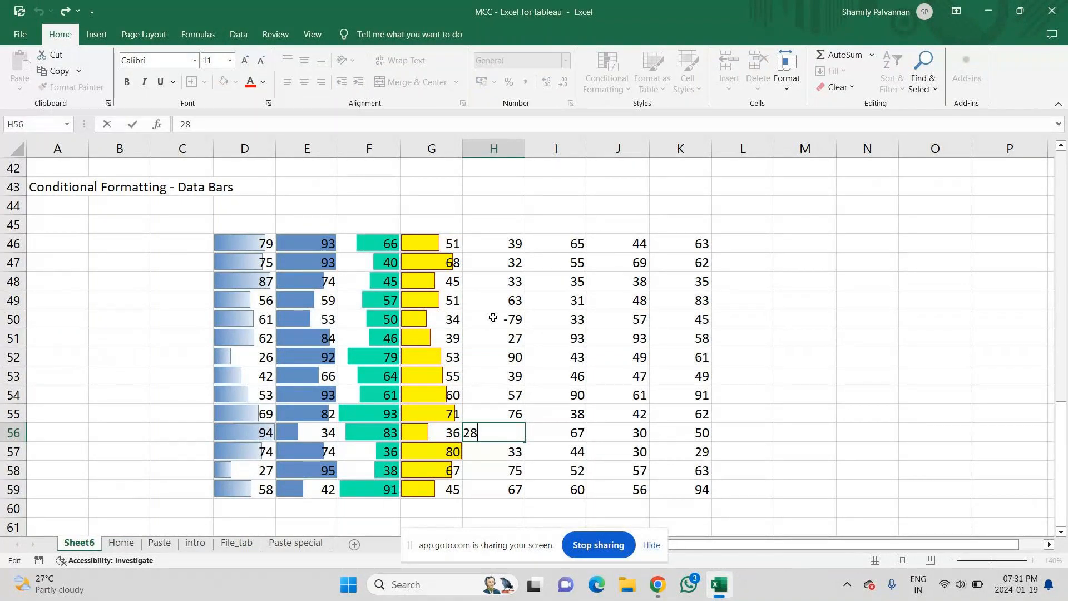
pyautogui.write('-')
pyautogui.press('Return')
# - Start a custom data bar rule for H46:H59 and open its negative value and axis settings
pyautogui.click(509, 245)
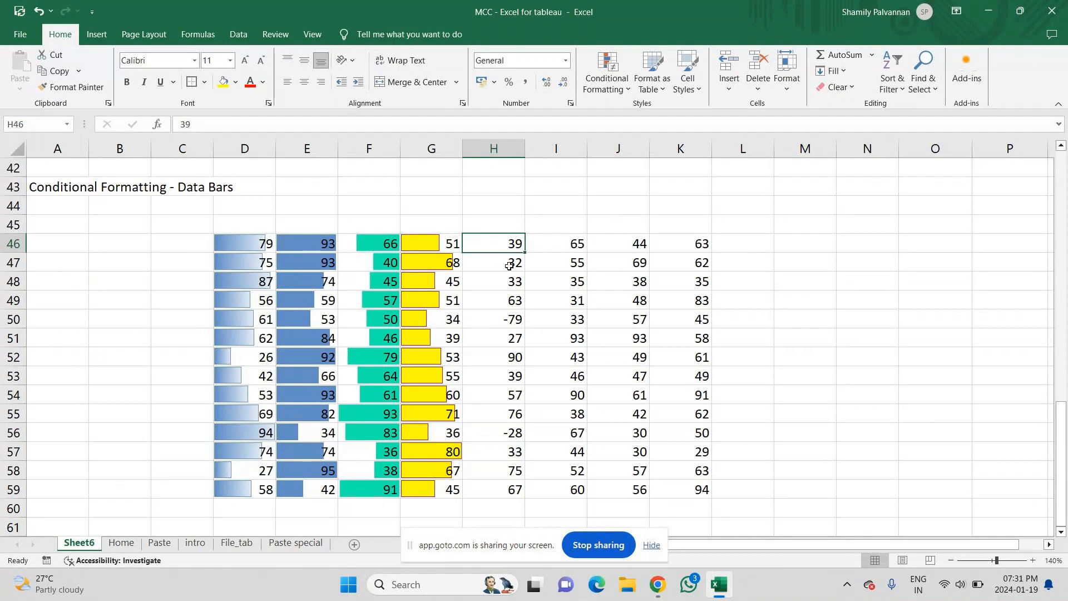
pyautogui.keyDown('shift'); pyautogui.click(499, 472); pyautogui.keyUp('shift')
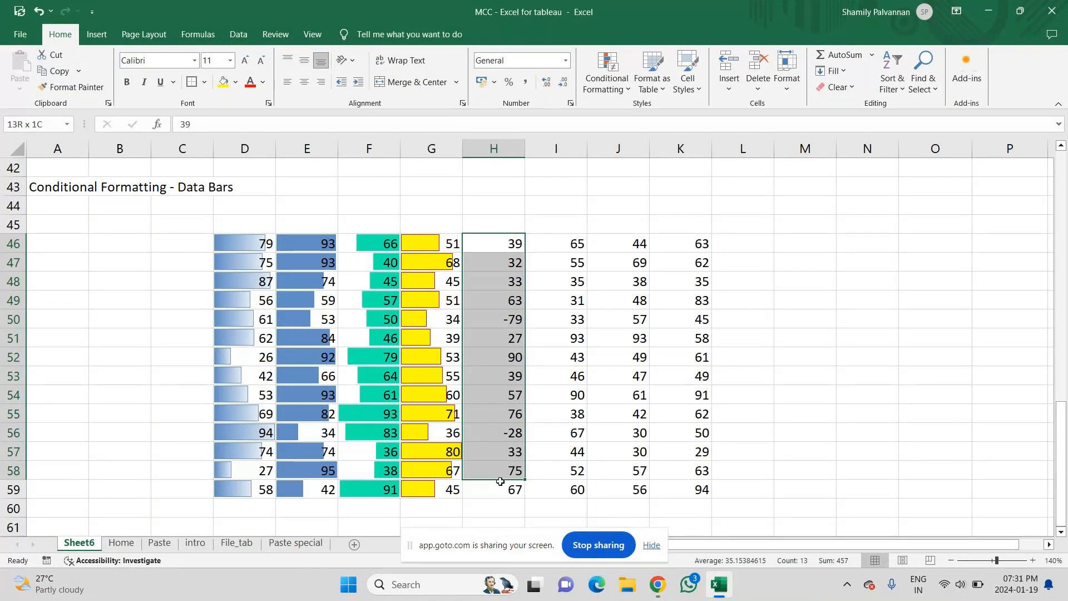
pyautogui.moveTo(500, 482); pyautogui.dragTo(500, 491)
pyautogui.click(603, 92)
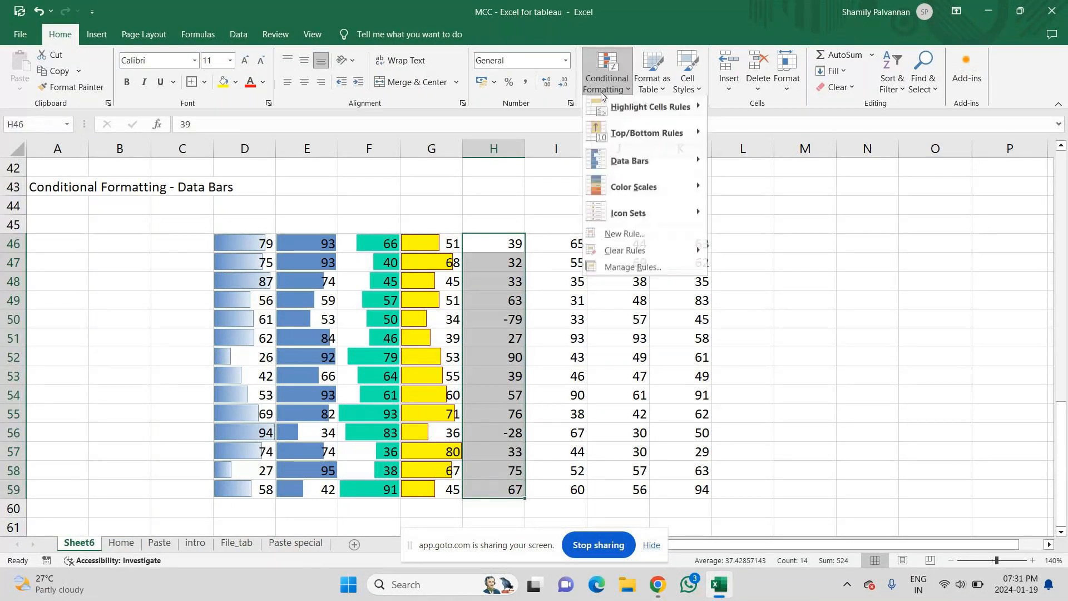
pyautogui.moveTo(650, 111)
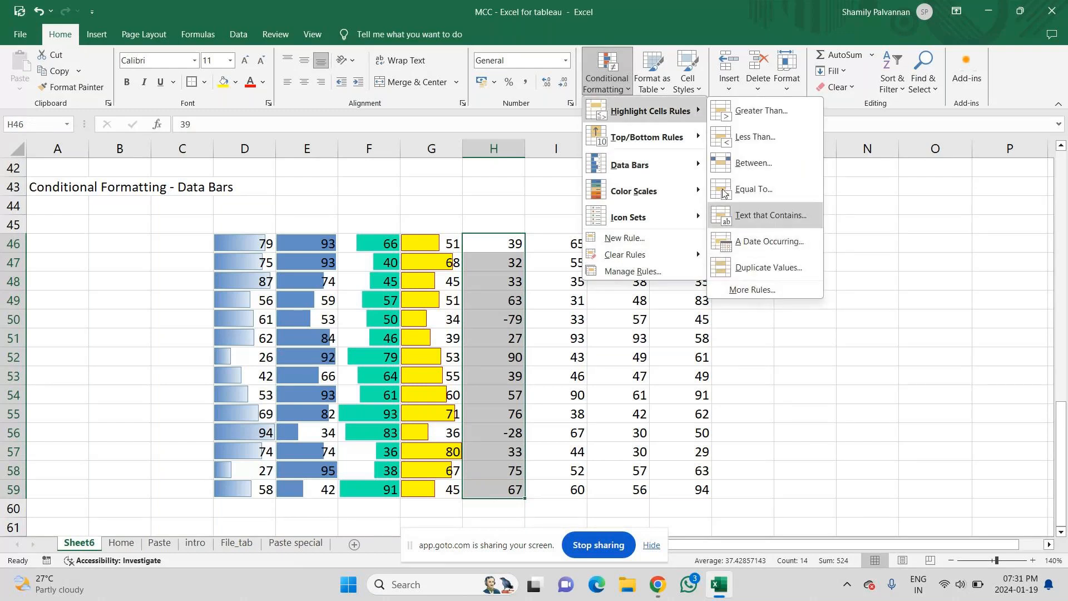
pyautogui.moveTo(644, 177)
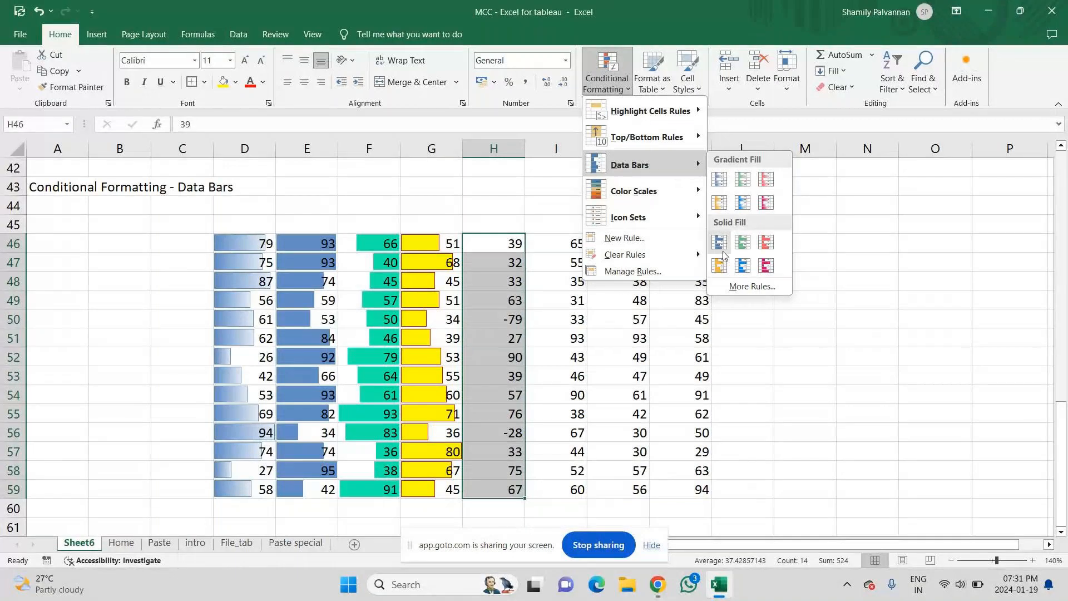
pyautogui.click(751, 286)
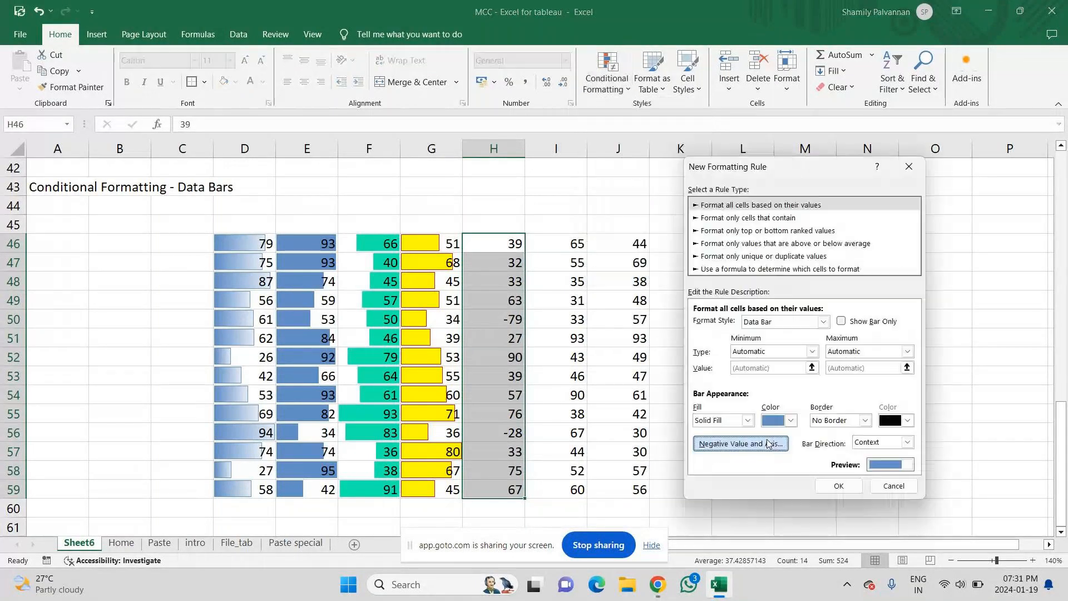
pyautogui.click(767, 443)
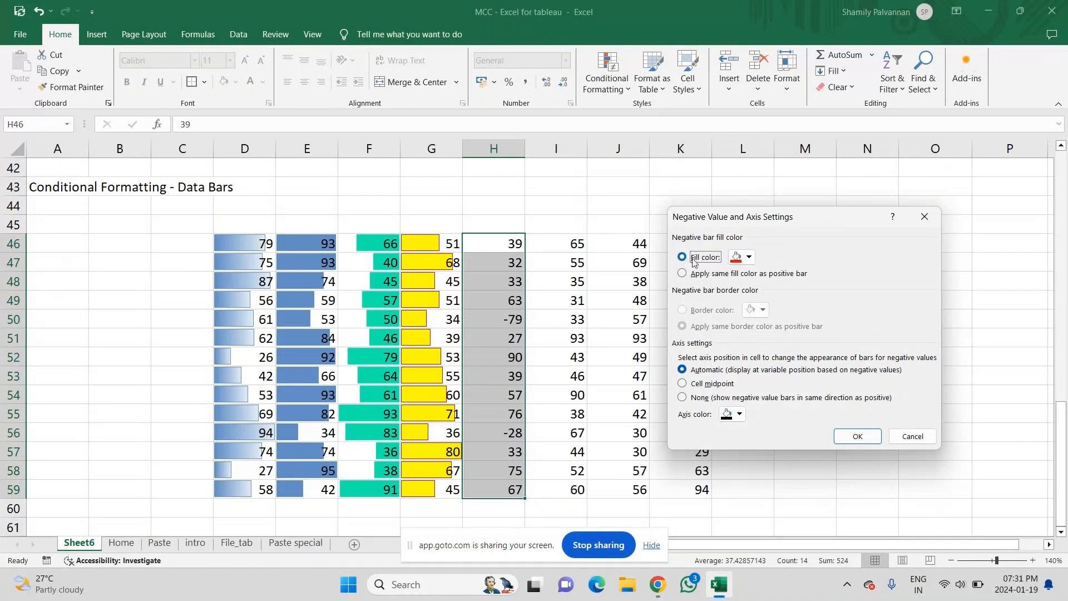
# - Set the negative bar fill color to light orange and the axis color to red, keeping the axis position automatic
pyautogui.click(749, 257)
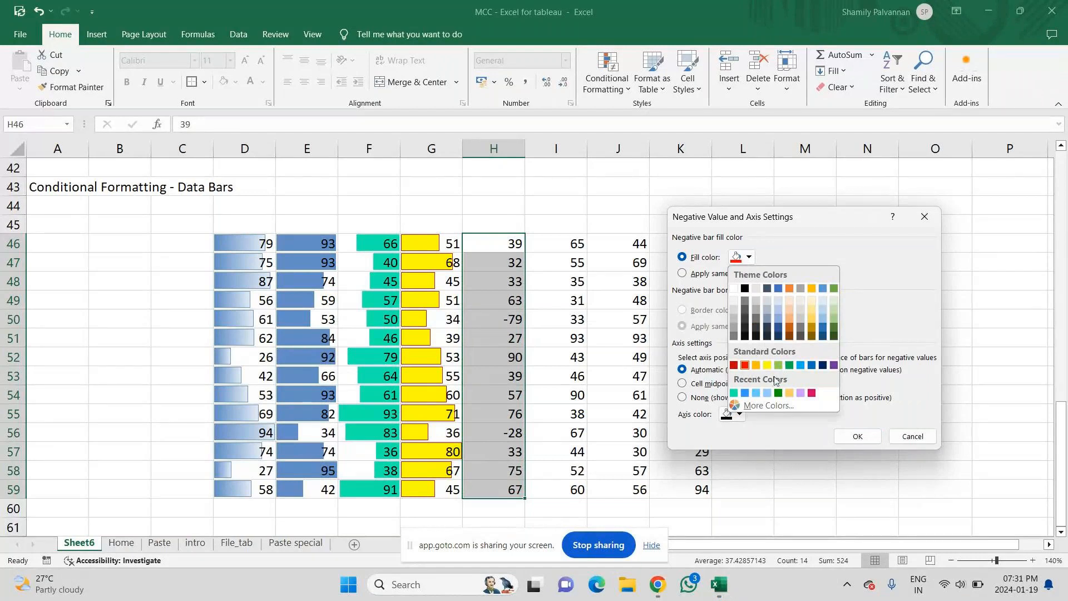
pyautogui.click(788, 315)
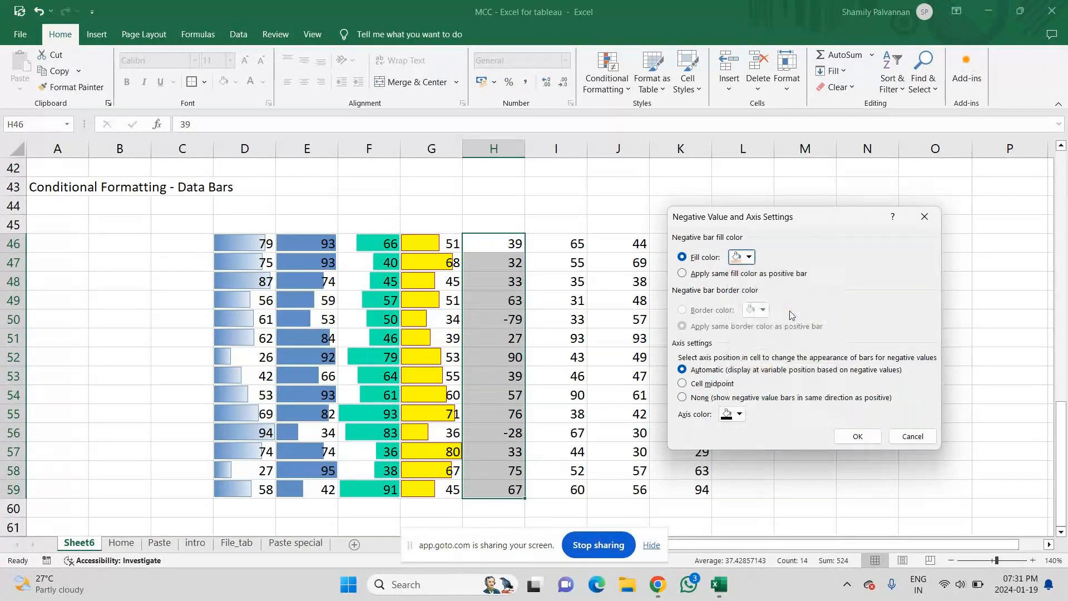
pyautogui.click(748, 257)
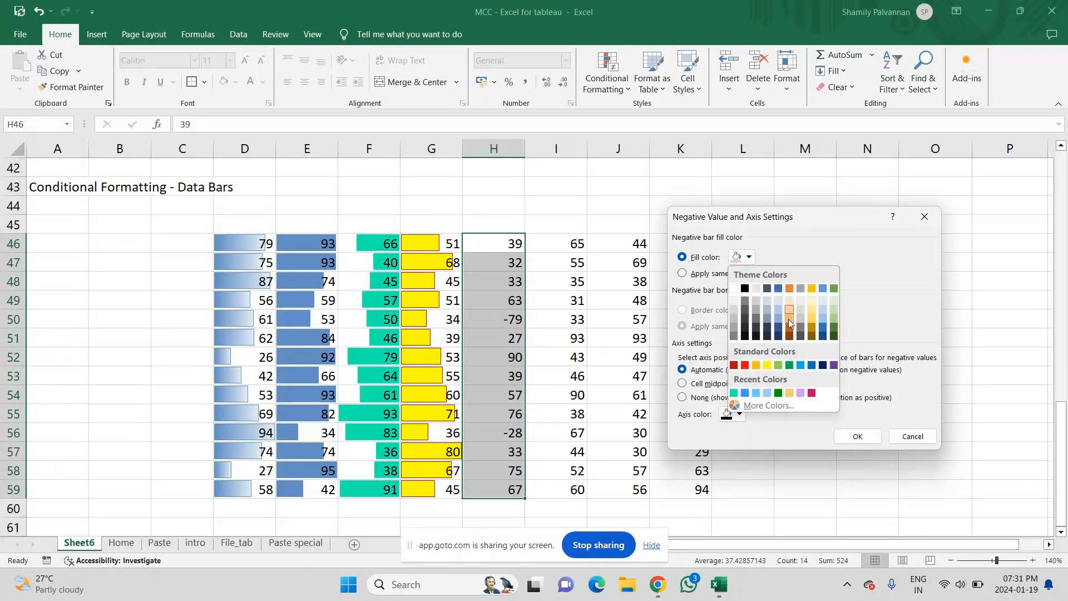
pyautogui.click(789, 319)
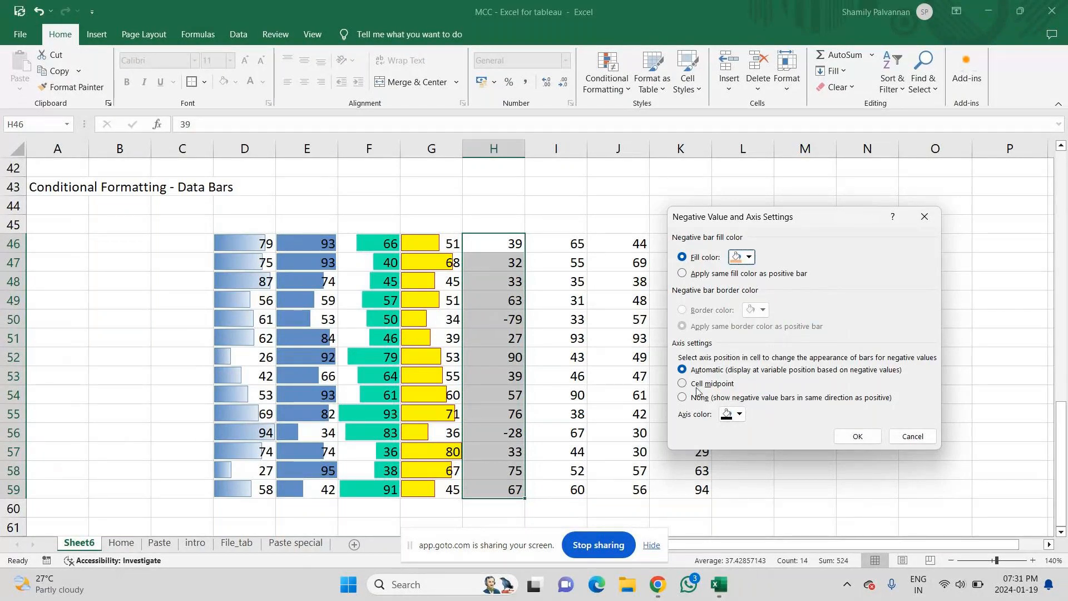
pyautogui.click(741, 415)
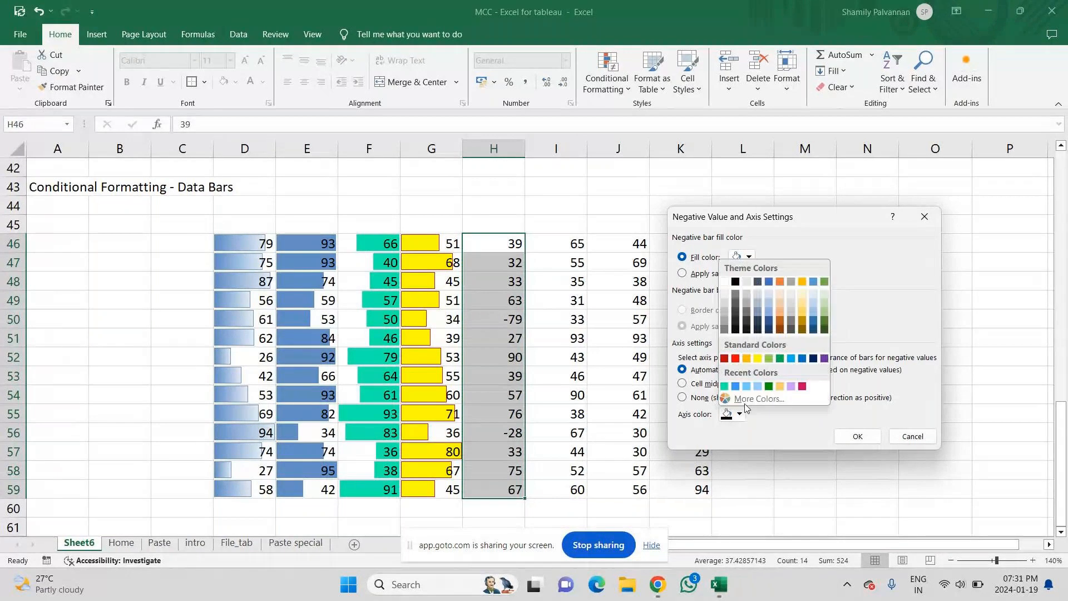
pyautogui.click(735, 359)
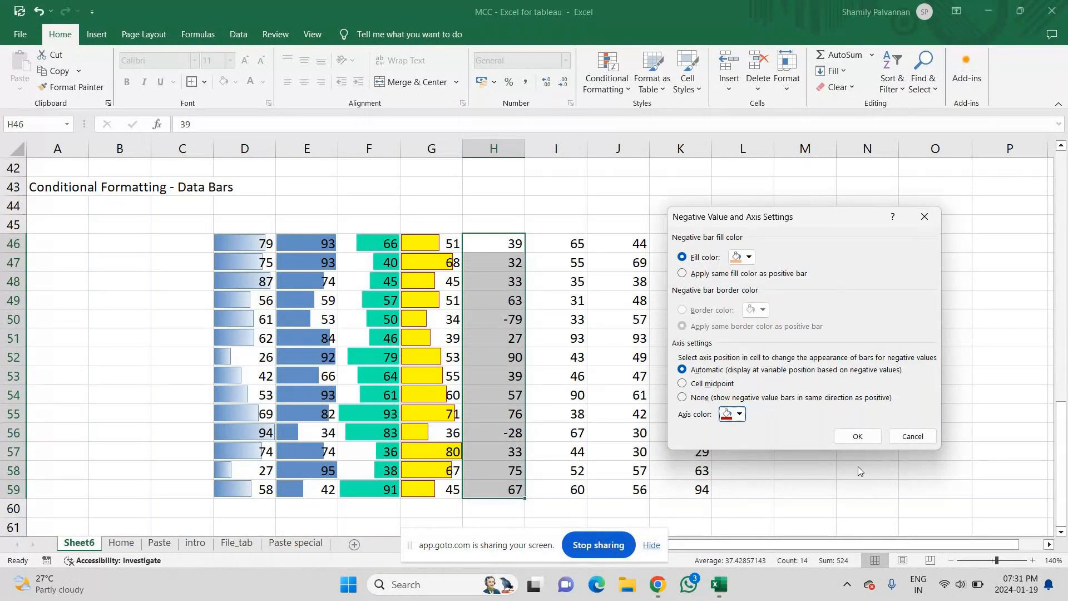
pyautogui.click(858, 438)
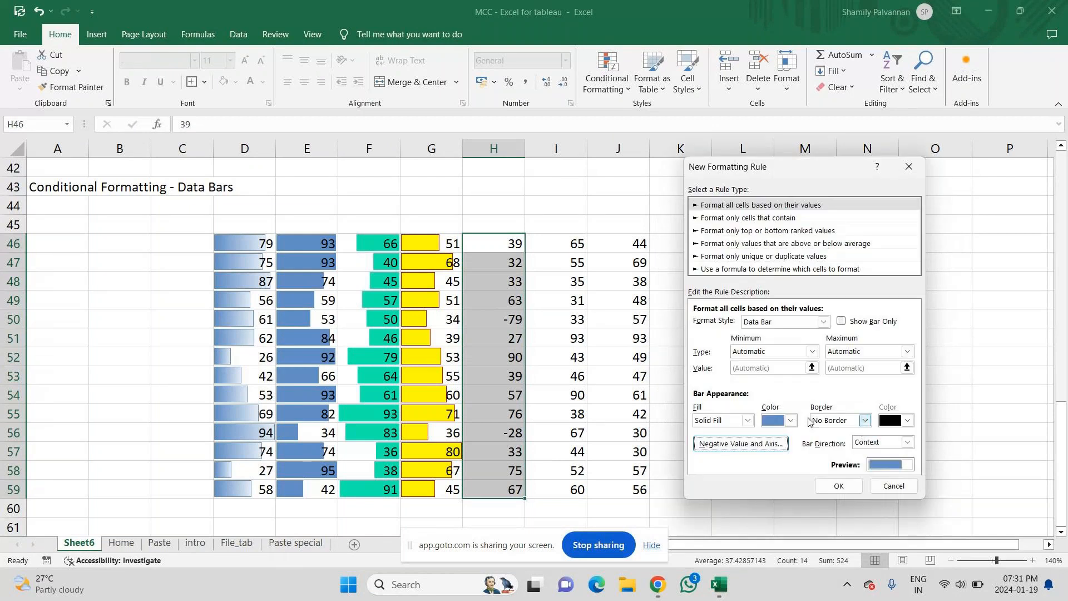
# - Give the column H data bars a solid border in dark blue
pyautogui.click(810, 421)
pyautogui.click(864, 442)
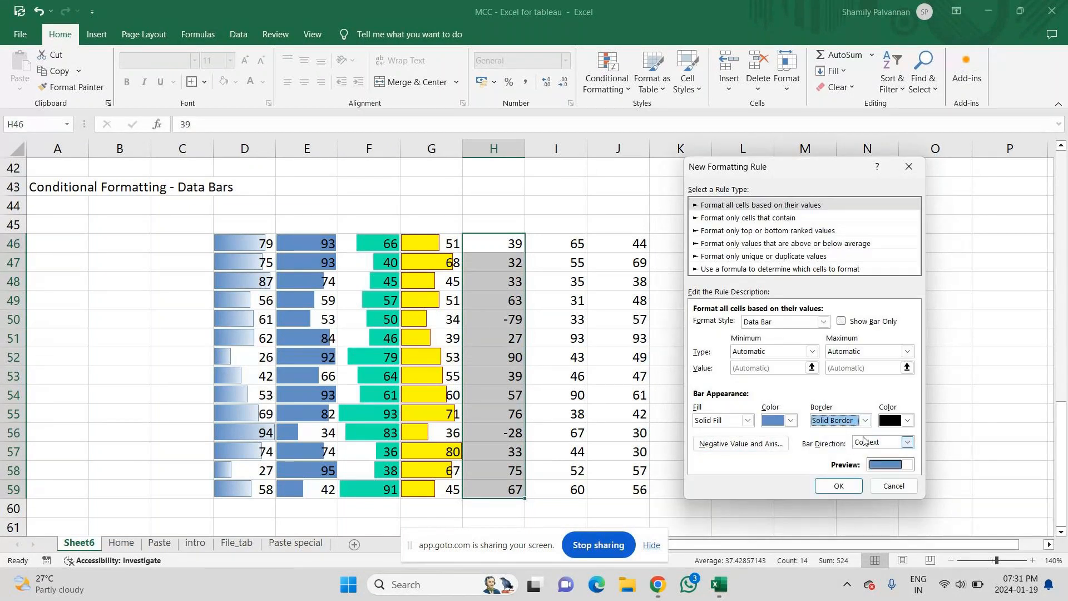
pyautogui.click(908, 421)
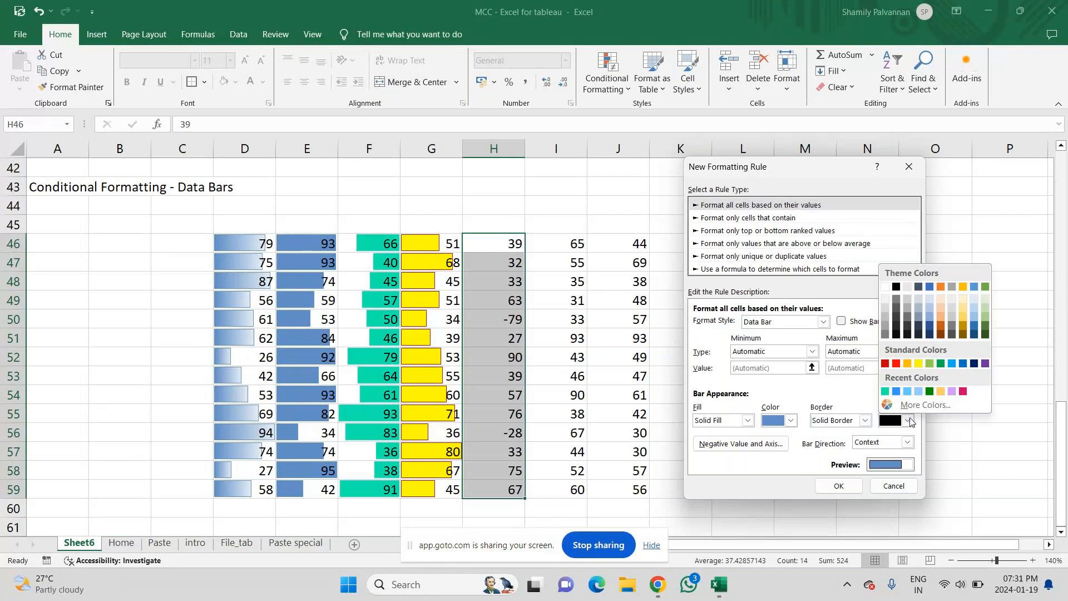
pyautogui.click(976, 365)
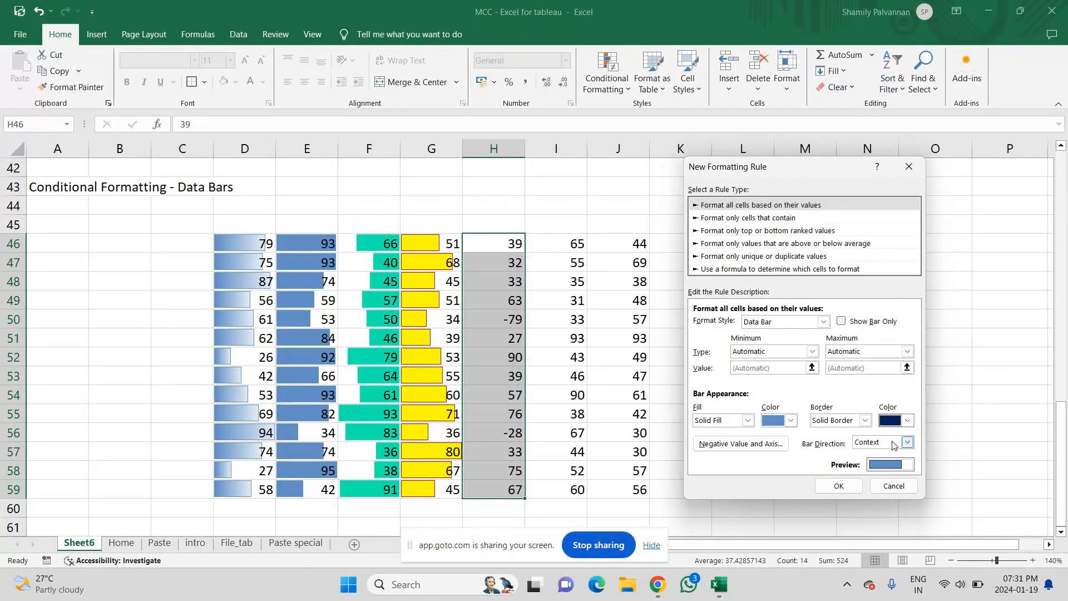
# - Set the bar fill to light blue with a Right-to-Left direction and apply the rule to H46:H59
pyautogui.click(789, 422)
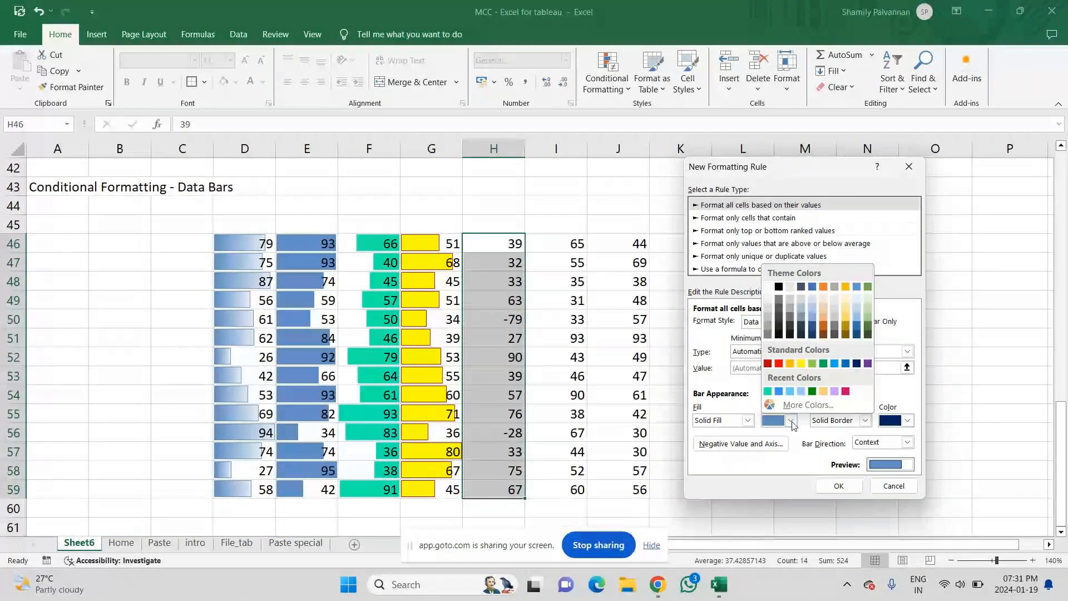
pyautogui.click(801, 392)
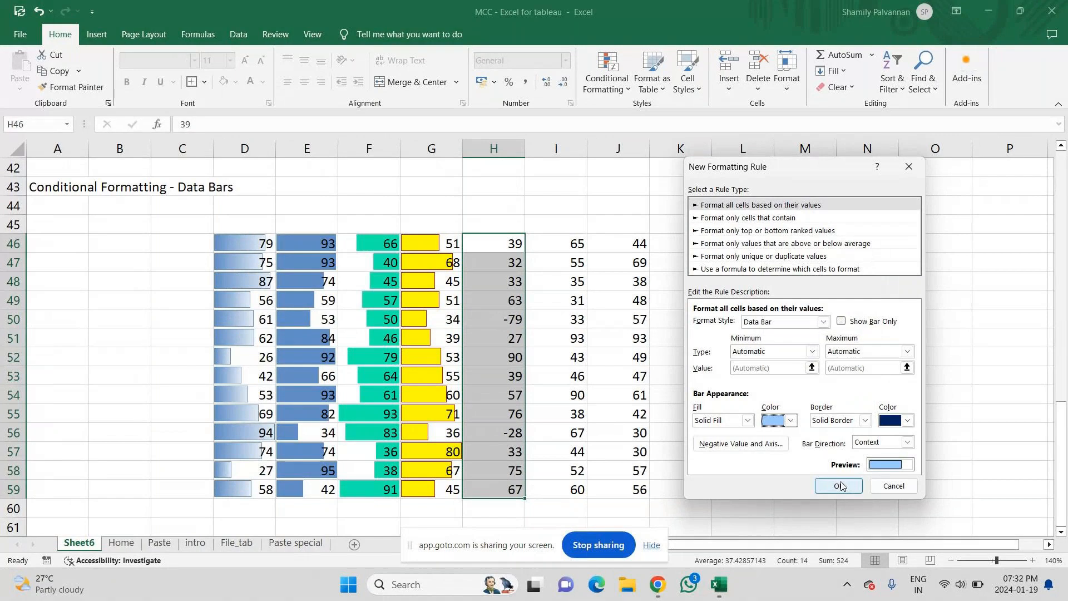
pyautogui.click(906, 442)
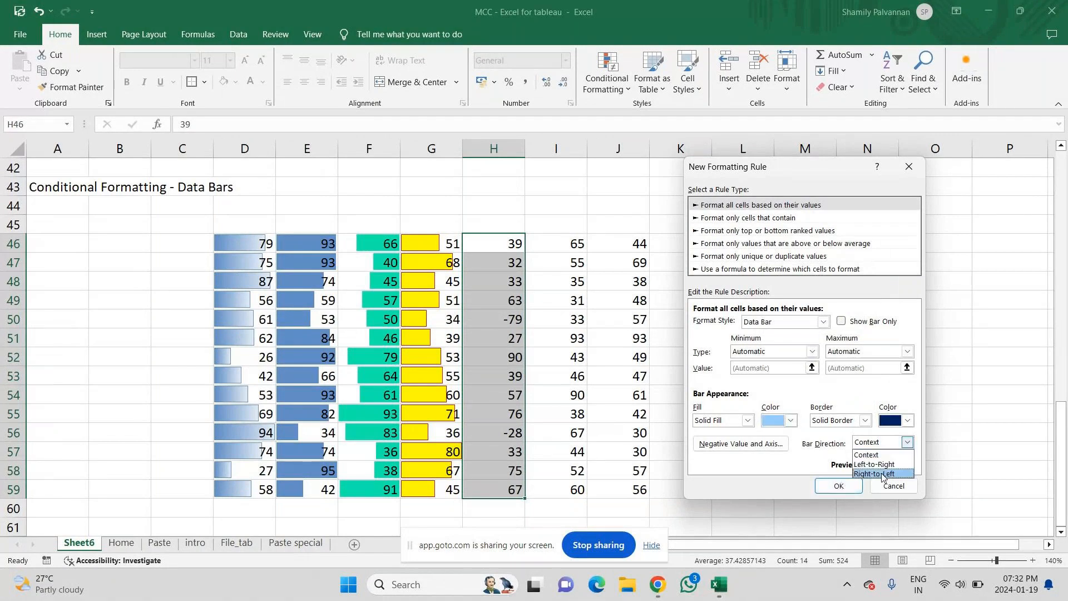
pyautogui.click(879, 474)
pyautogui.click(839, 486)
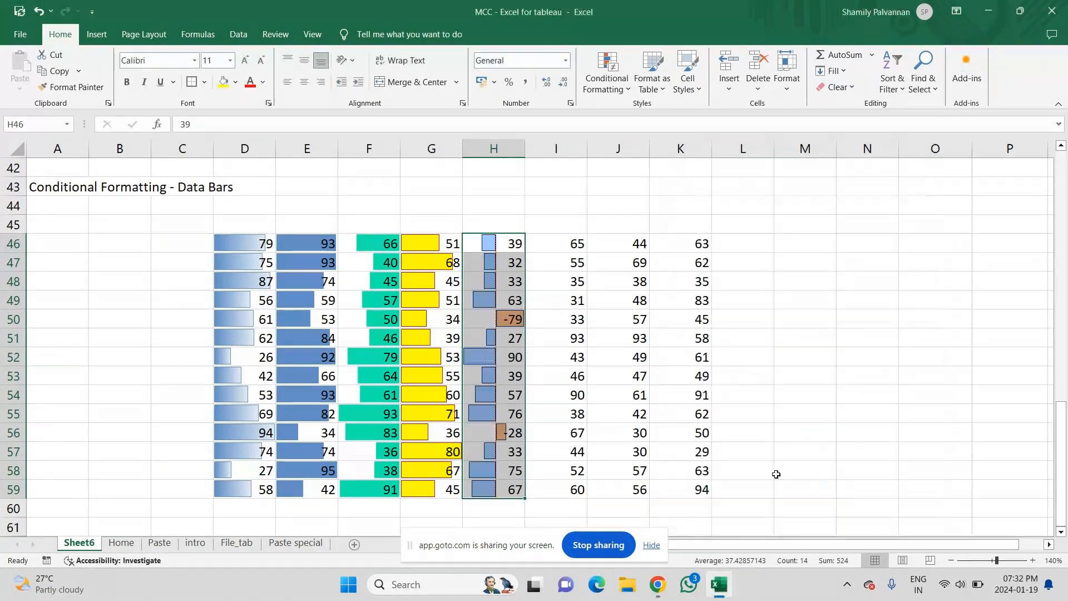
pyautogui.click(876, 436)
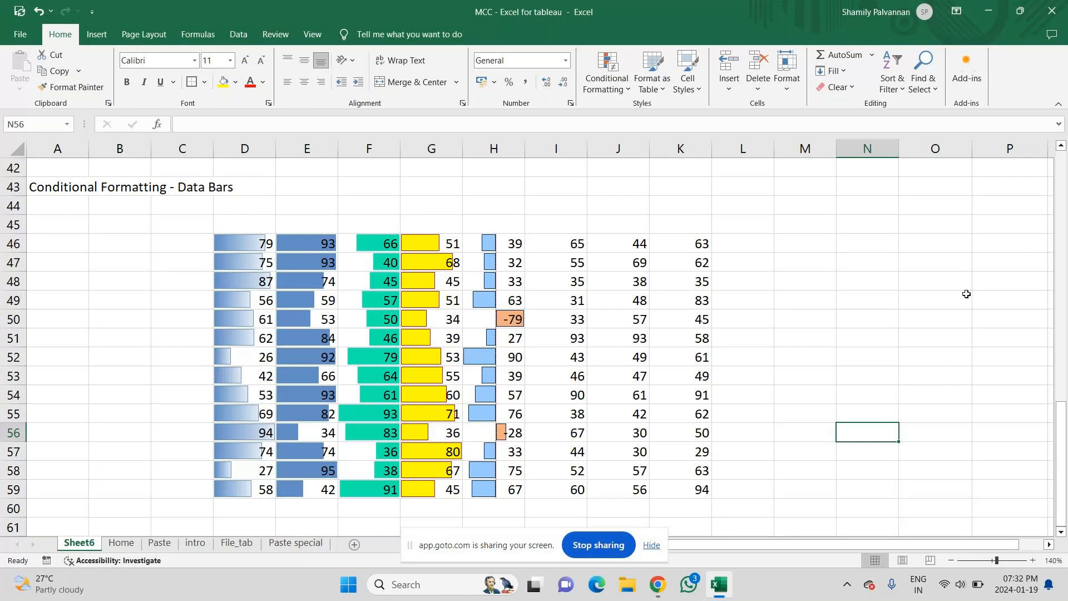
# - Start a custom data bar rule for I46:I59 that shows only the bars, with a light green fill
pyautogui.moveTo(548, 245); pyautogui.dragTo(548, 490)
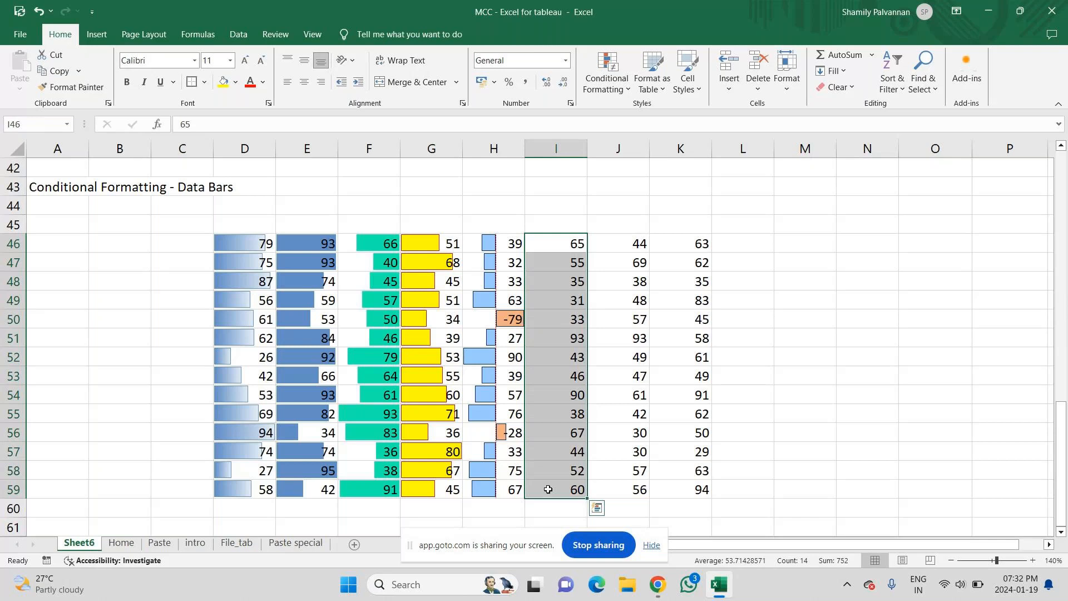
pyautogui.click(604, 79)
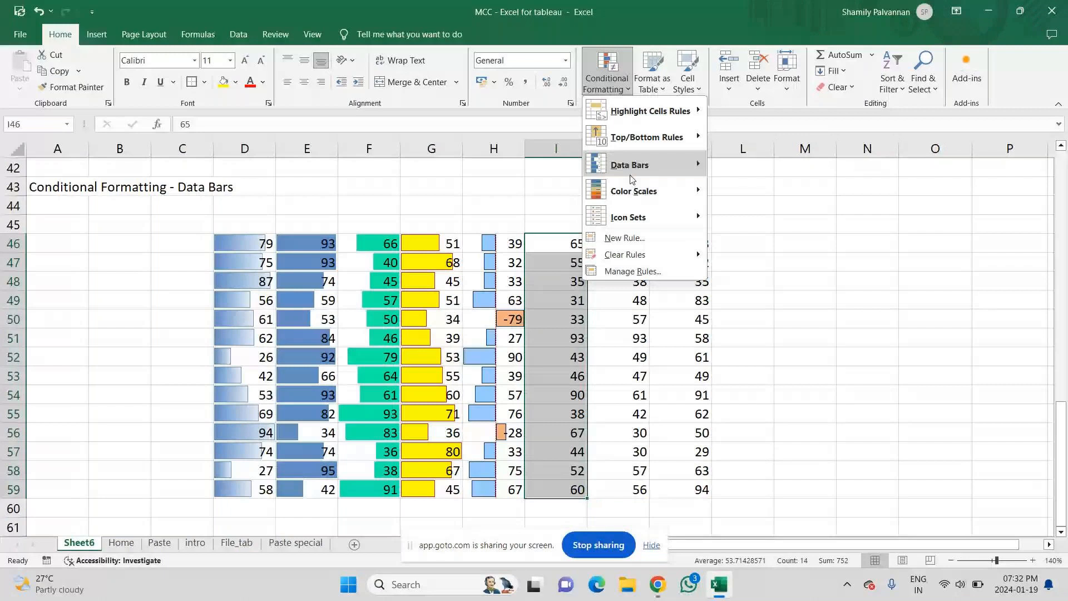
pyautogui.moveTo(631, 176)
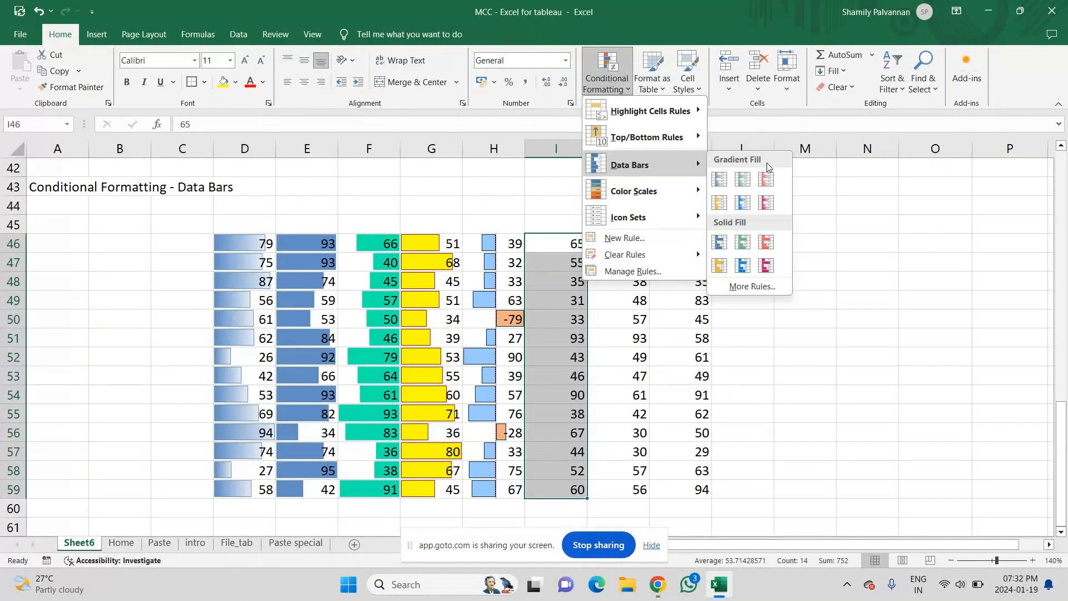
pyautogui.click(744, 287)
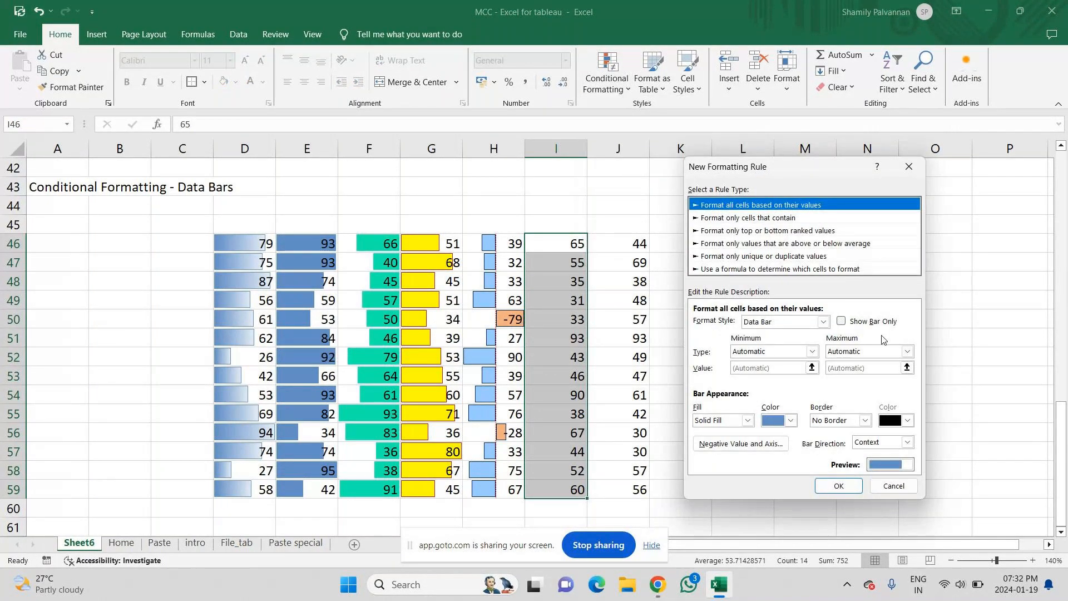
pyautogui.click(872, 321)
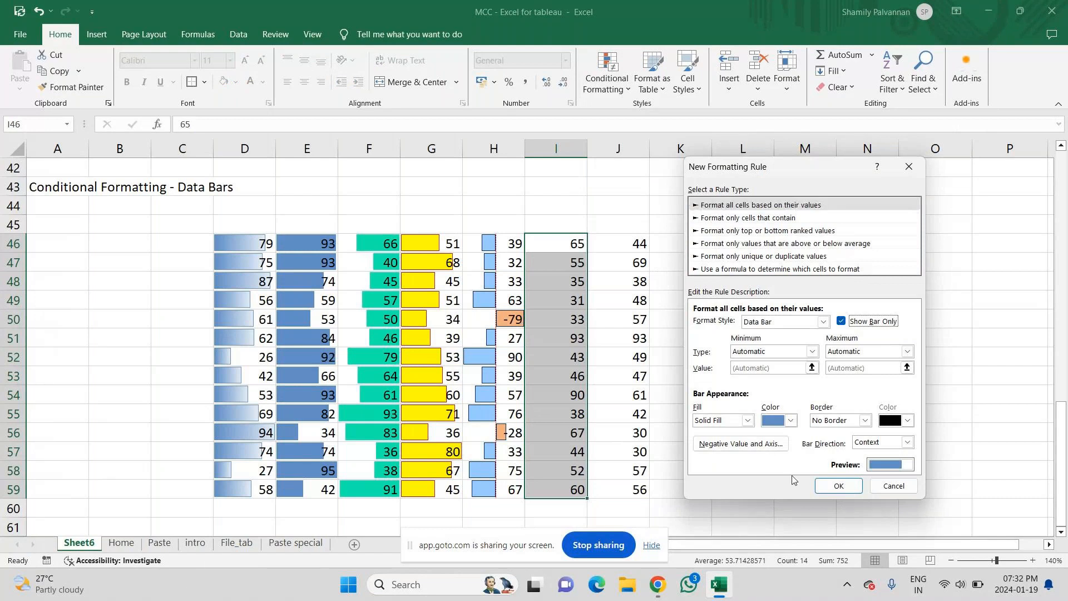
pyautogui.click(790, 421)
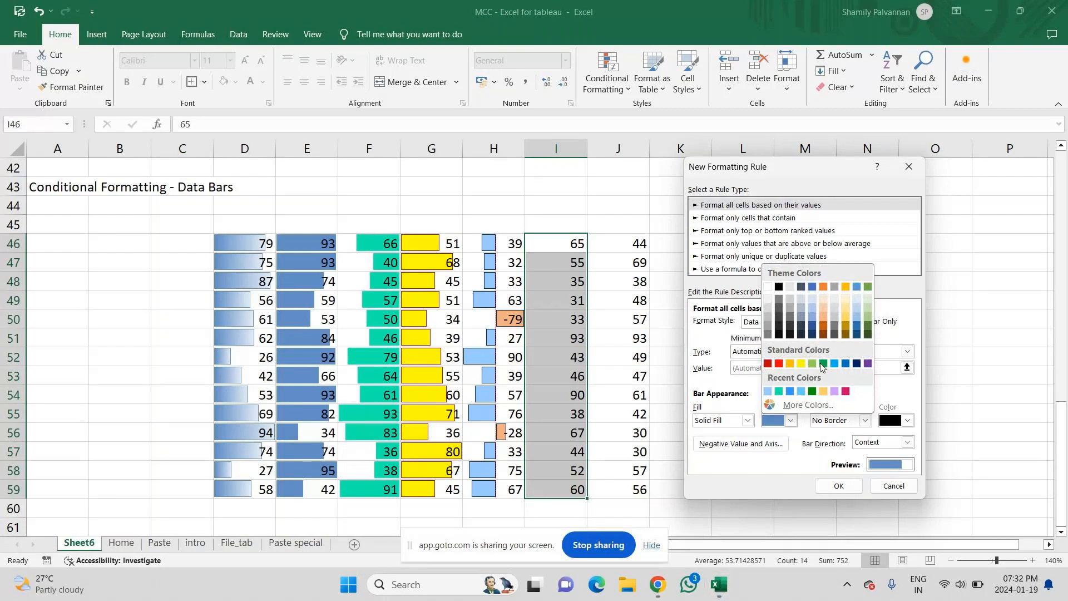
pyautogui.click(846, 424)
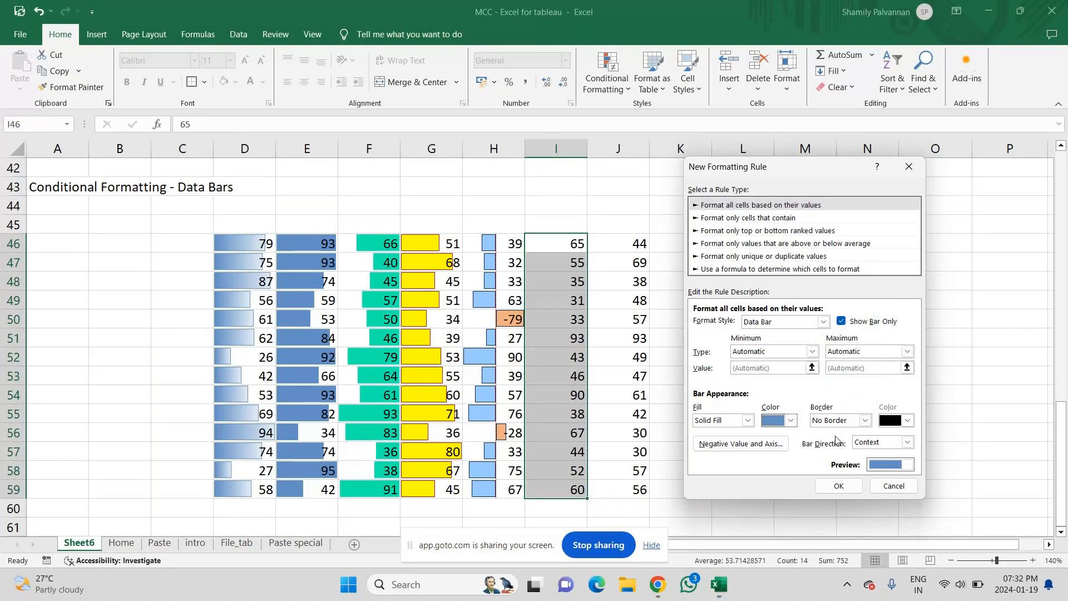
pyautogui.click(793, 419)
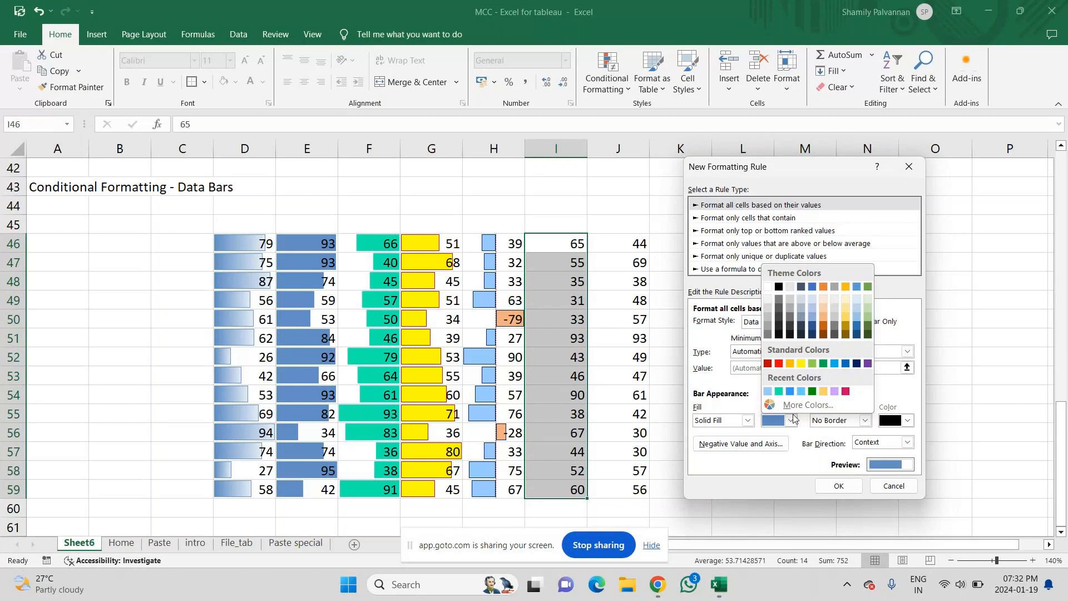
pyautogui.click(811, 364)
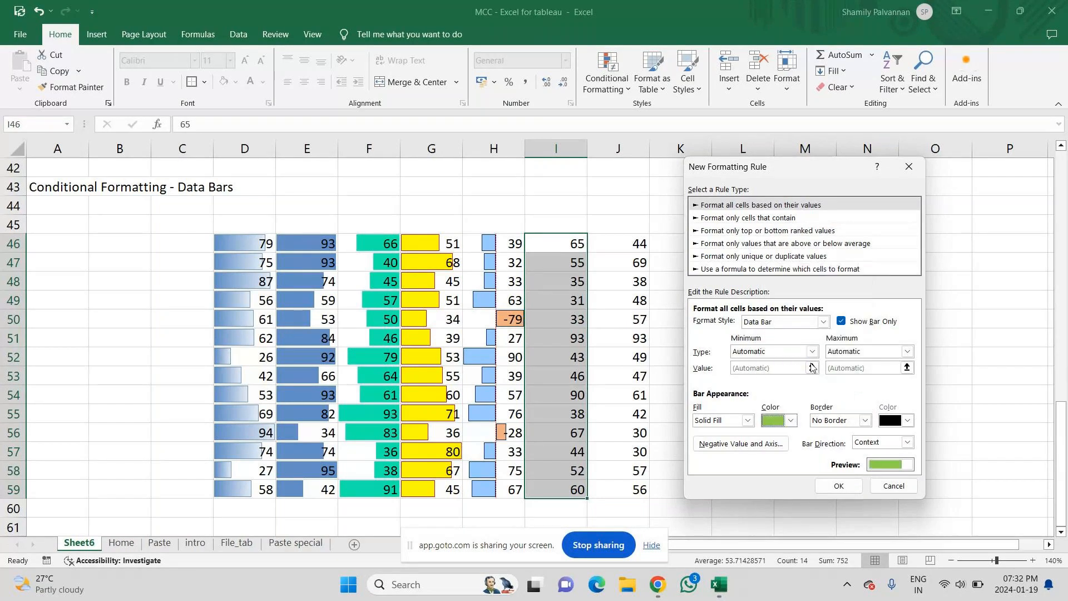
# - Add a dark green solid border, set the bar direction to Left-to-Right and apply the rule to I46:I59
pyautogui.click(864, 420)
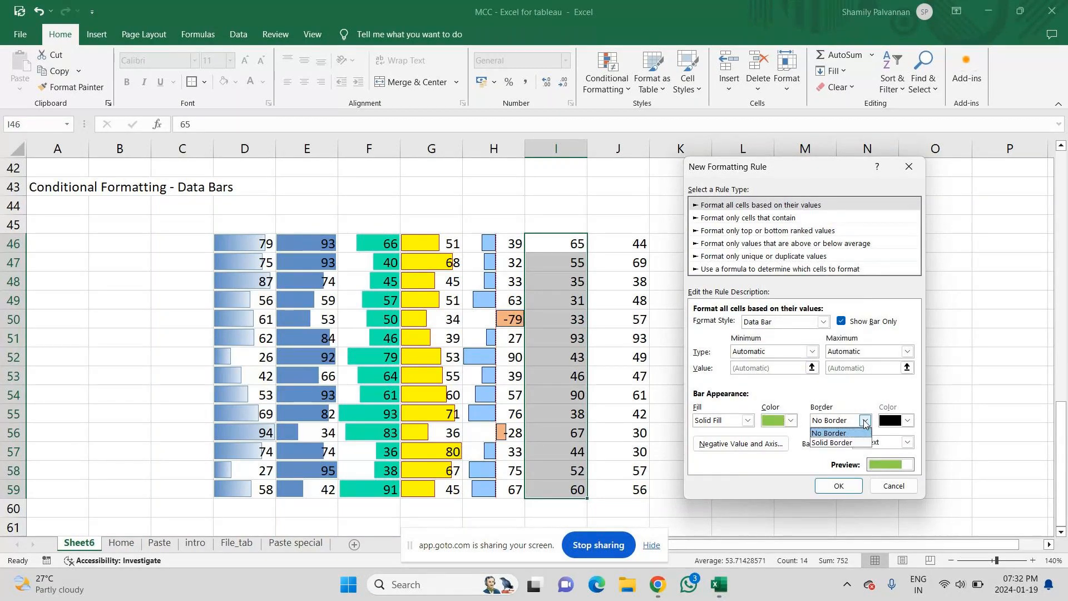
pyautogui.click(834, 442)
pyautogui.click(907, 420)
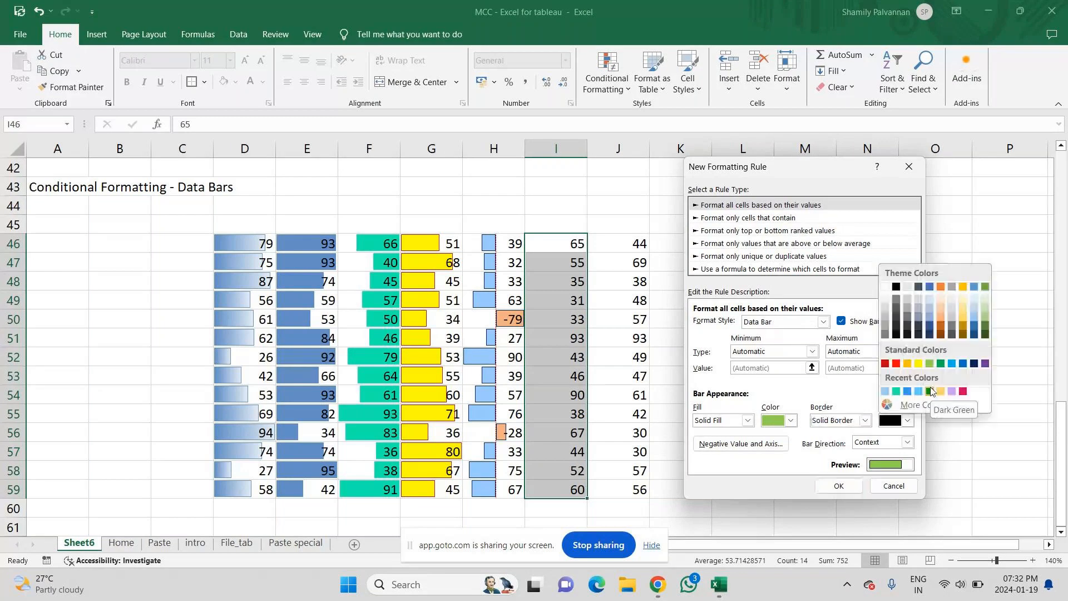
pyautogui.click(929, 391)
pyautogui.click(907, 442)
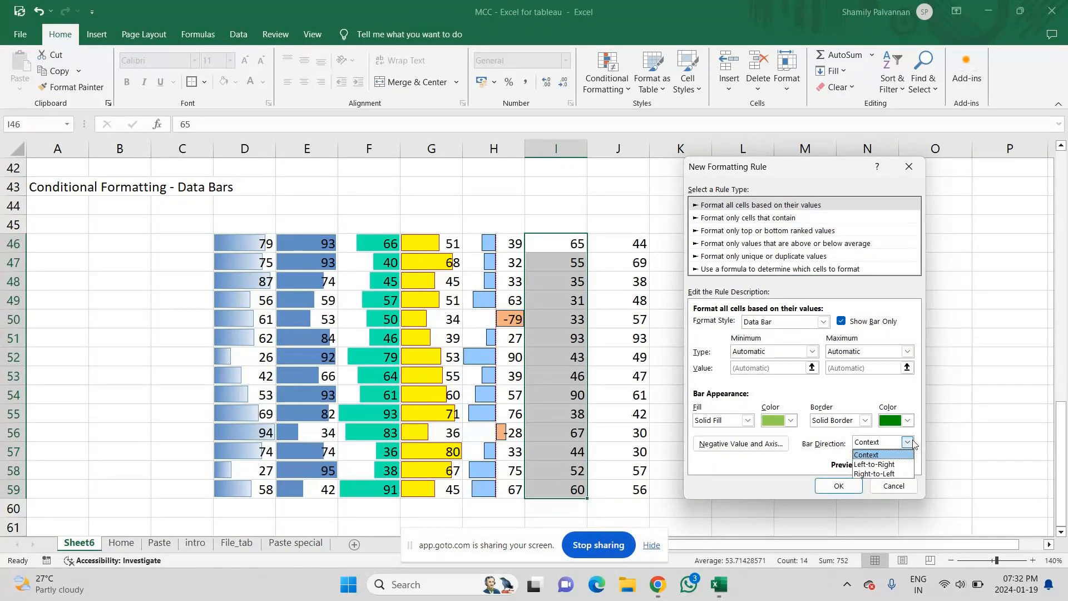
pyautogui.click(884, 463)
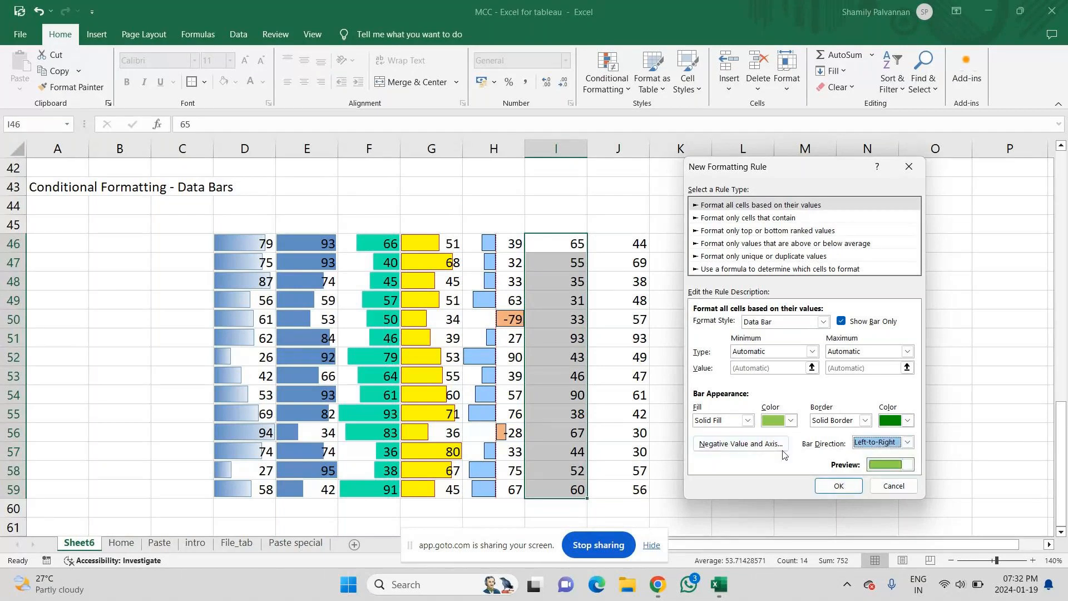
pyautogui.press('Return')
pyautogui.click(826, 430)
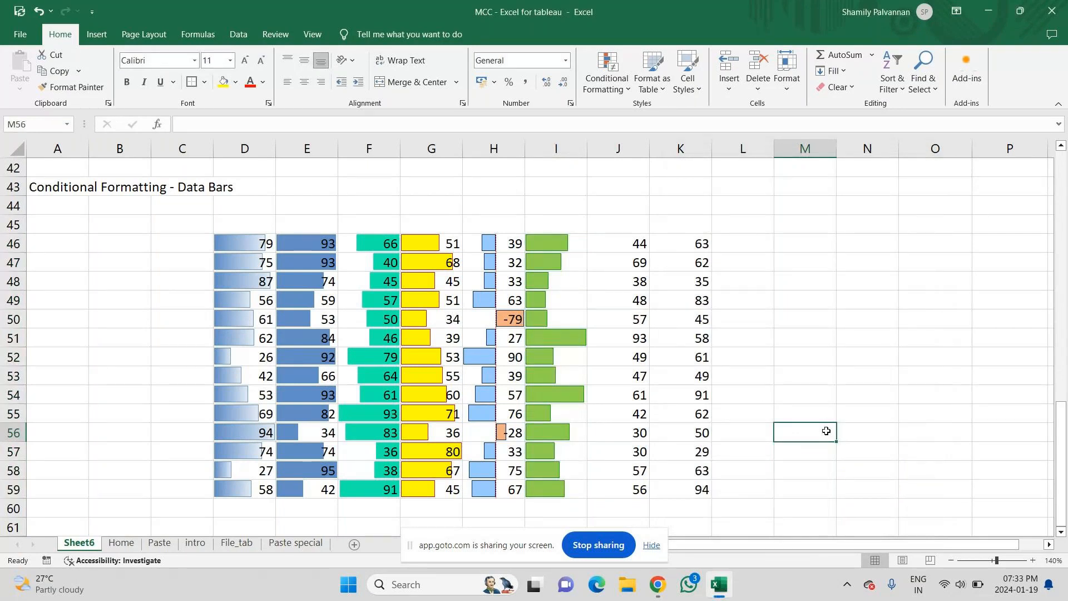
# - Change the value in cell J48 to -38
pyautogui.click(618, 283)
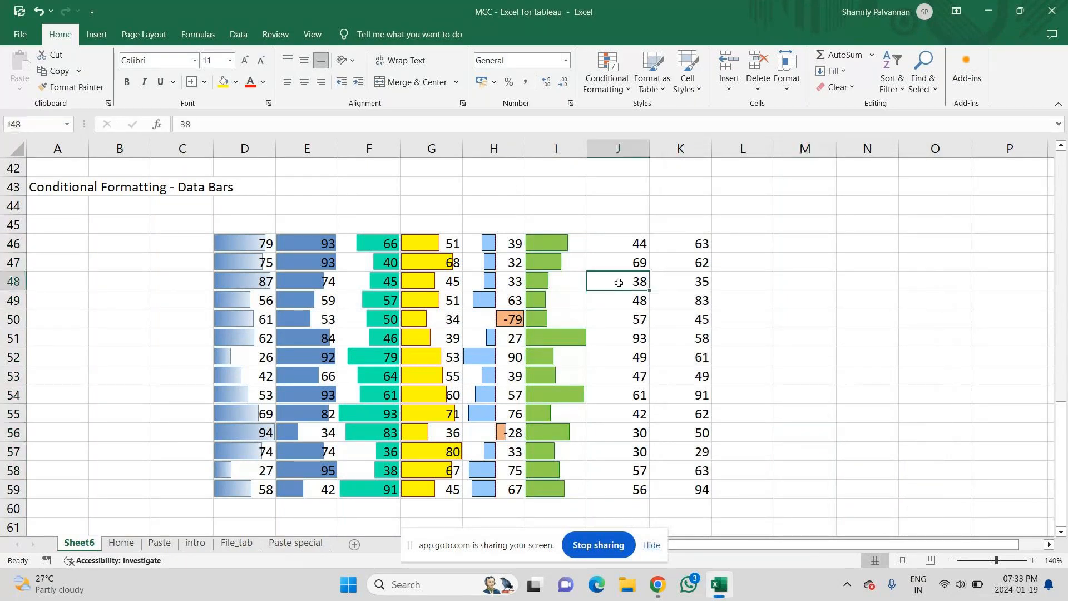
pyautogui.doubleClick(618, 282)
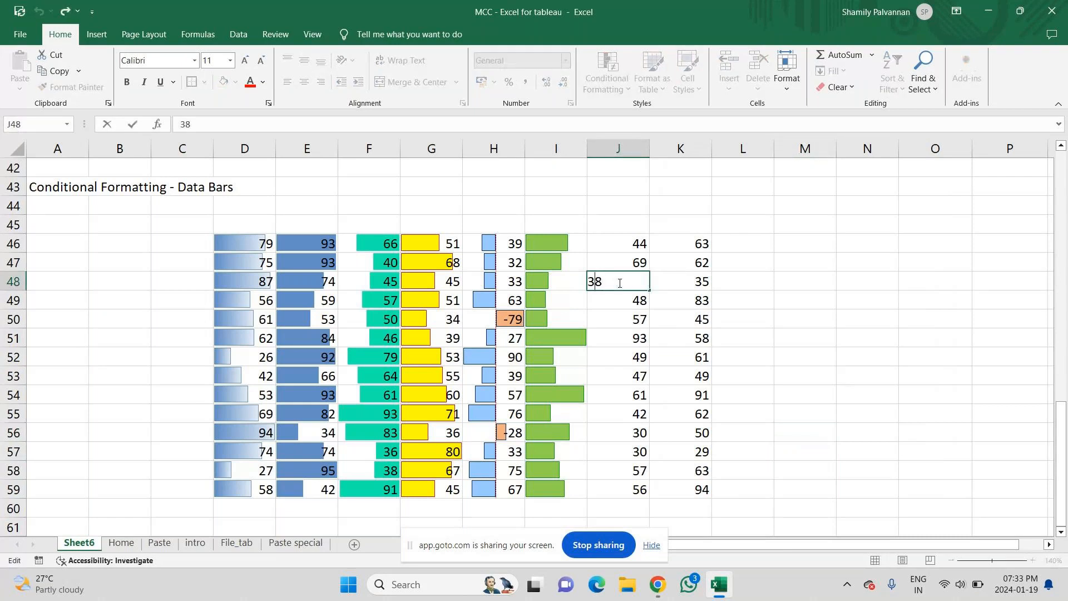
pyautogui.press('Home')
pyautogui.write('-')
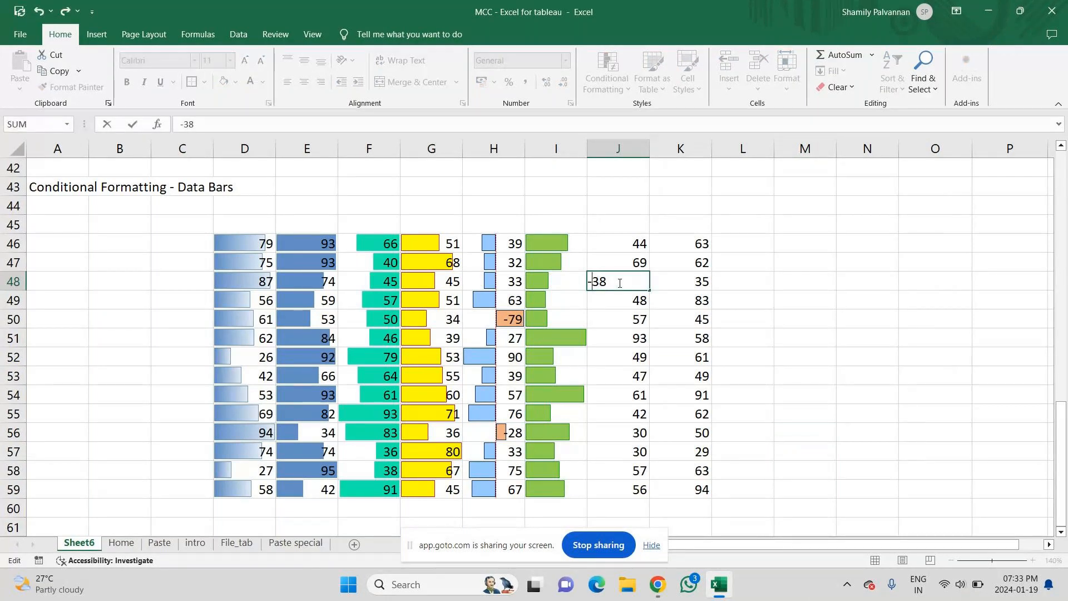
pyautogui.press('Return')
# - Make the value in cell J56 negative by enclosing 30 in parentheses
pyautogui.press('Down')
pyautogui.press('Down')
pyautogui.press('Down')
pyautogui.press('Down')
pyautogui.press('Down')
pyautogui.press('Down')
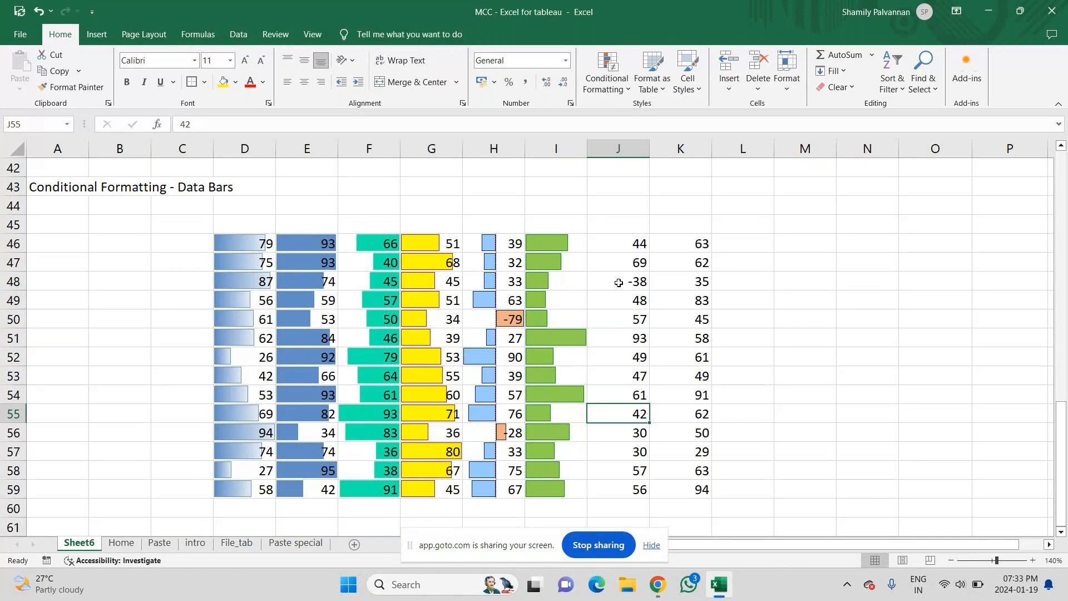
pyautogui.press('Down')
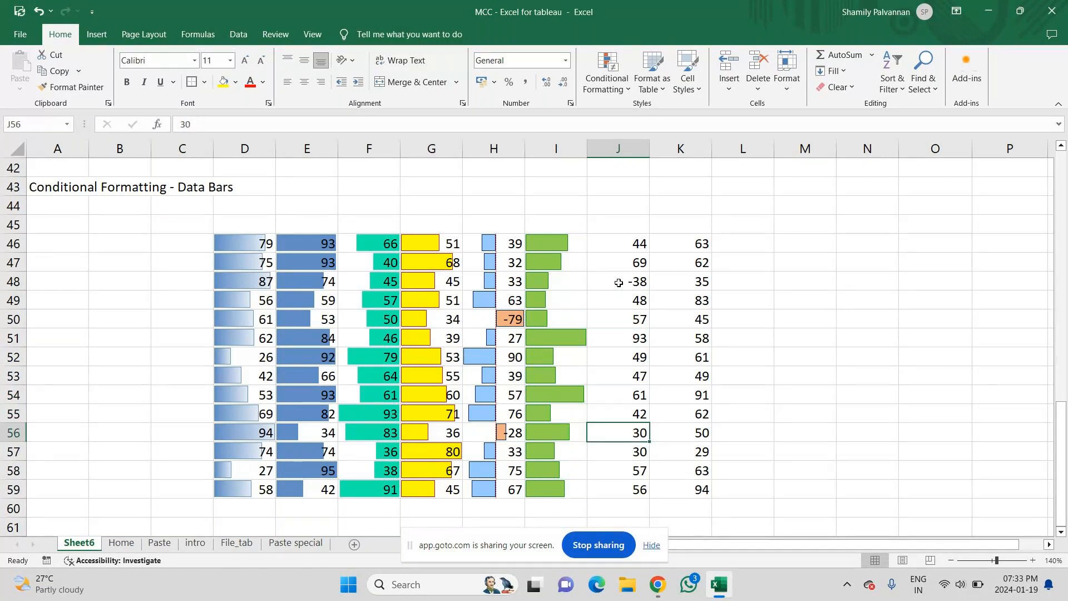
pyautogui.press('XF86AudioRaiseVolume')
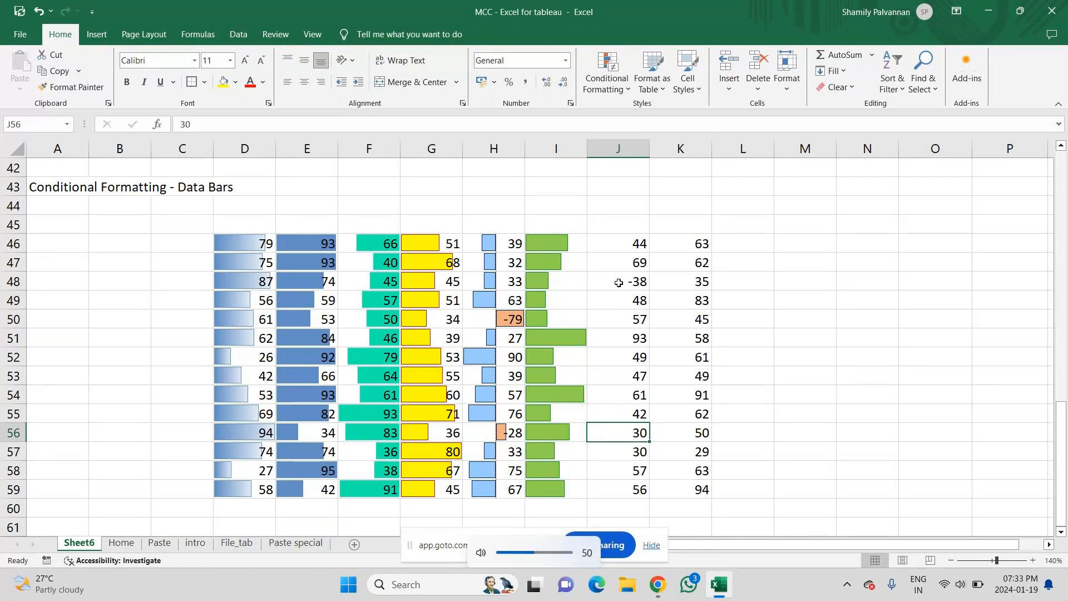
pyautogui.press('F2')
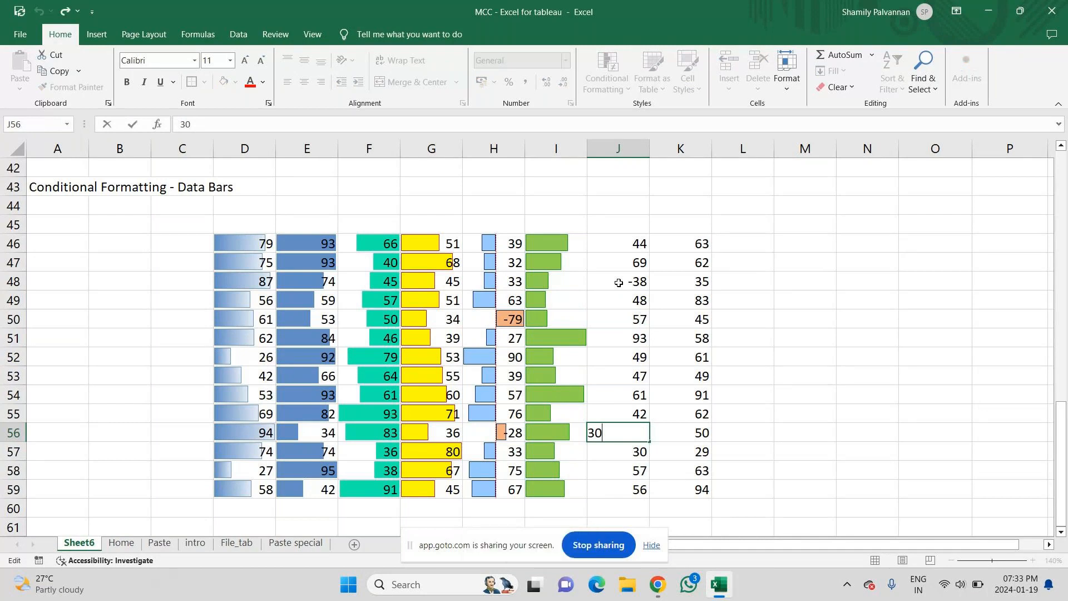
pyautogui.write(')')
pyautogui.hotkey('shift', 'Home')
pyautogui.press('Home')
pyautogui.write('(')
pyautogui.press('Return')
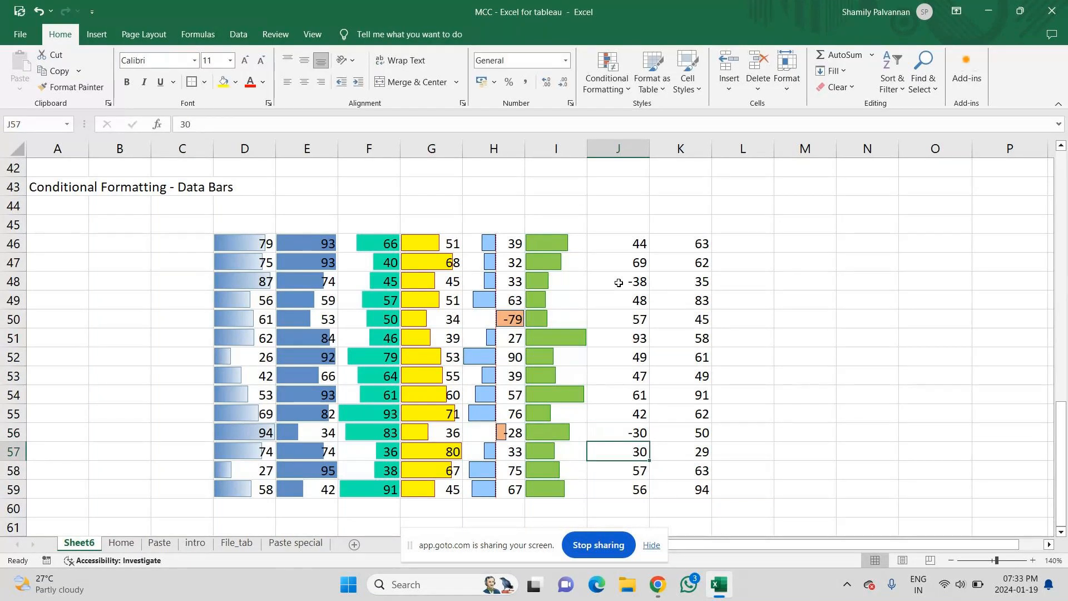
# - Change the value in cell J52 to -49 and select the range J46:J59
pyautogui.press('Up')
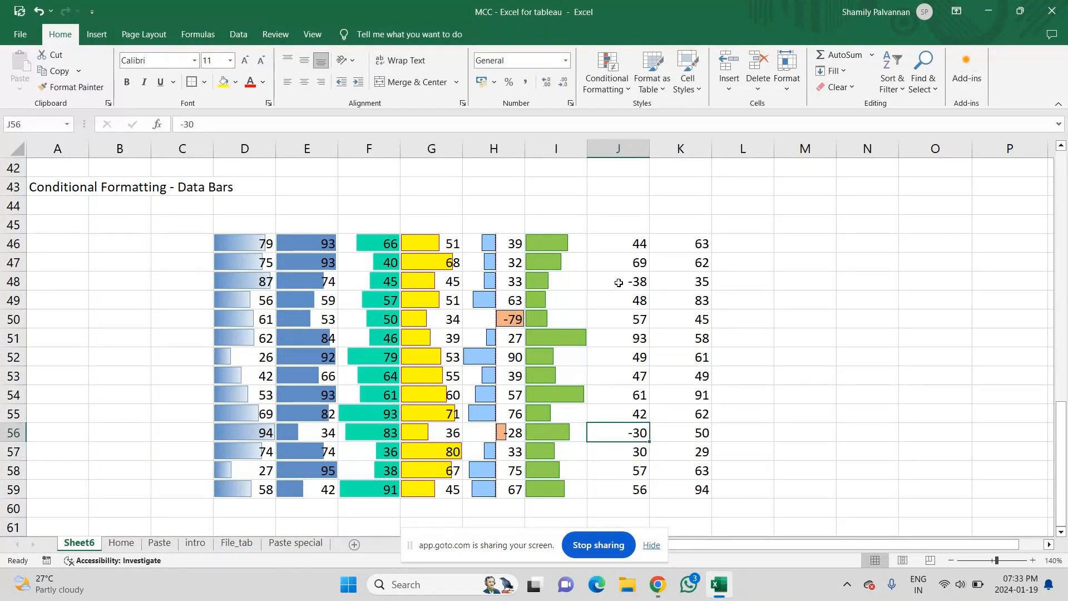
pyautogui.press('Up')
pyautogui.press('Up')
pyautogui.press('Up')
pyautogui.press('Up')
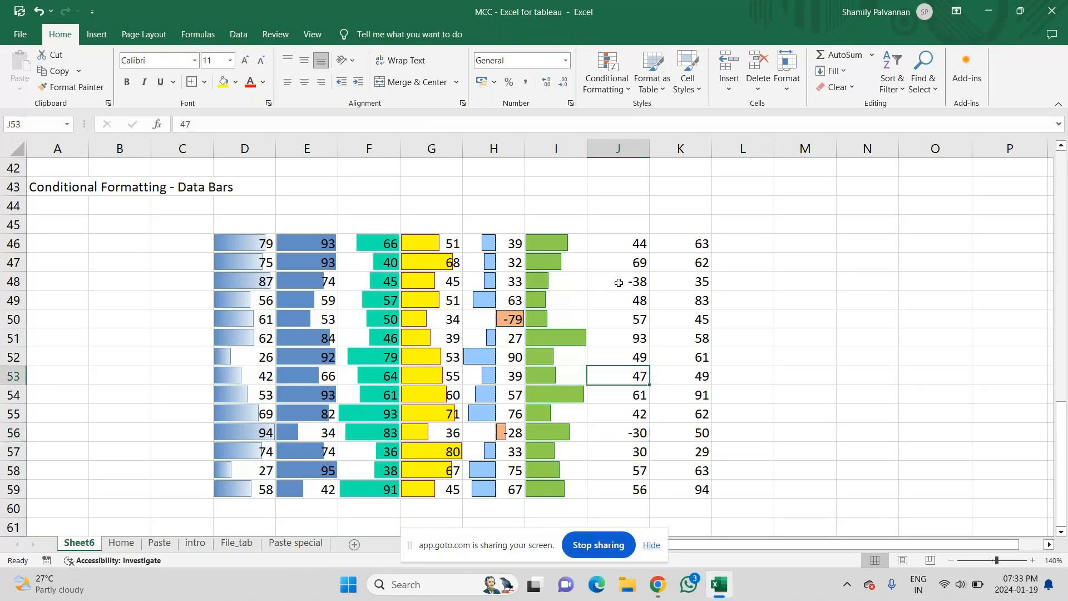
pyautogui.press('F2')
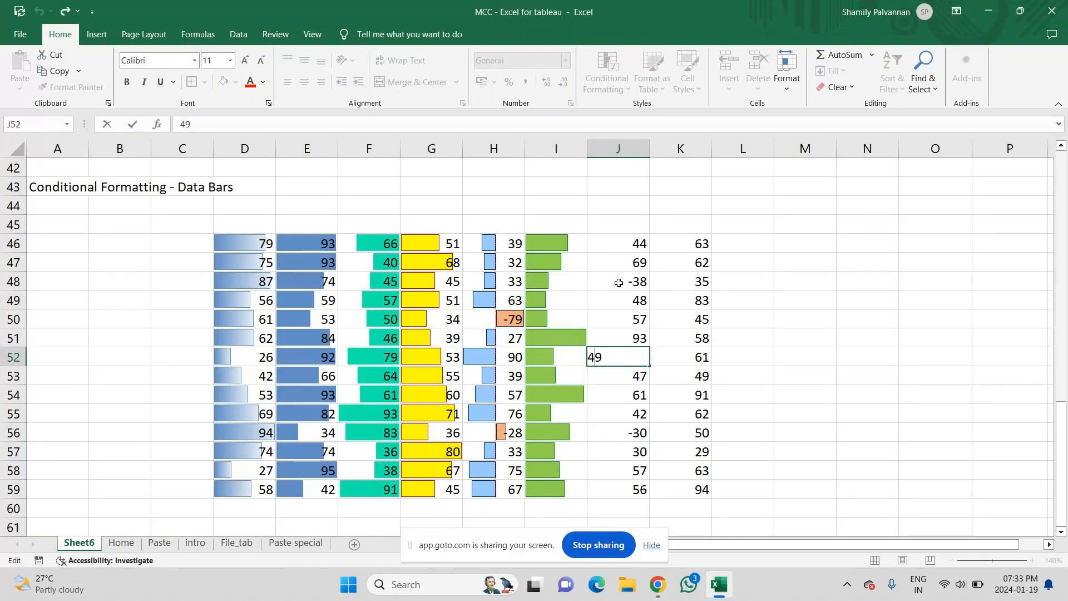
pyautogui.press('Home')
pyautogui.write('-')
pyautogui.moveTo(622, 243); pyautogui.dragTo(623, 488)
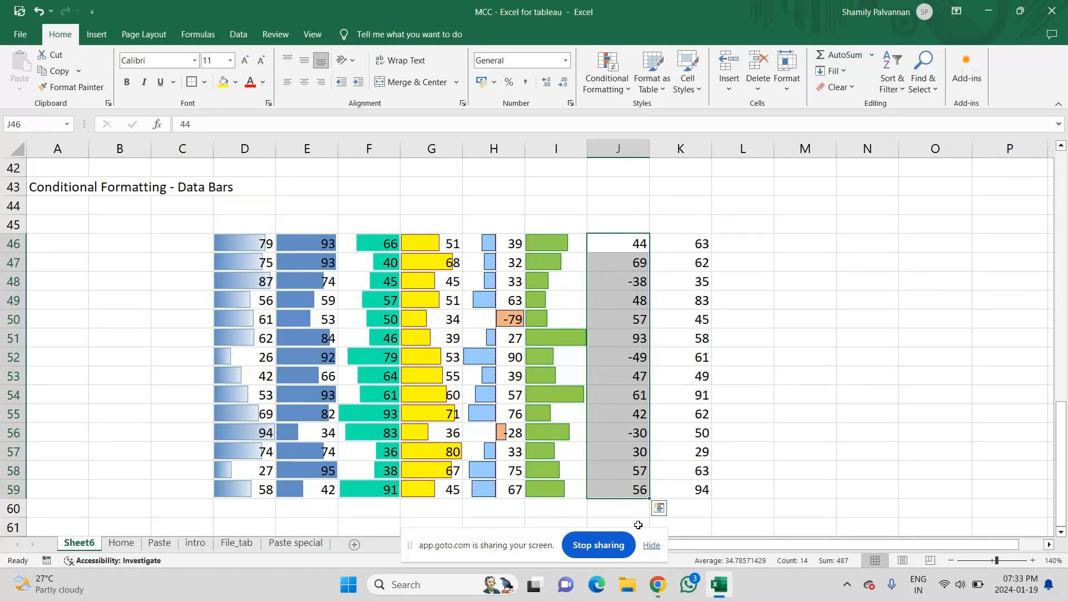
pyautogui.click(606, 77)
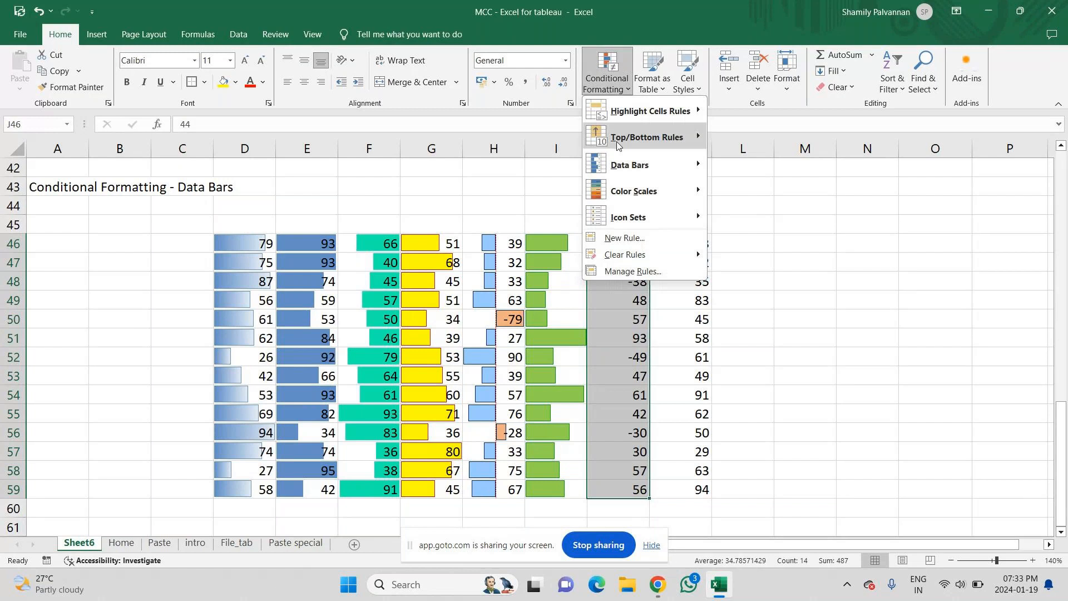
pyautogui.moveTo(672, 162)
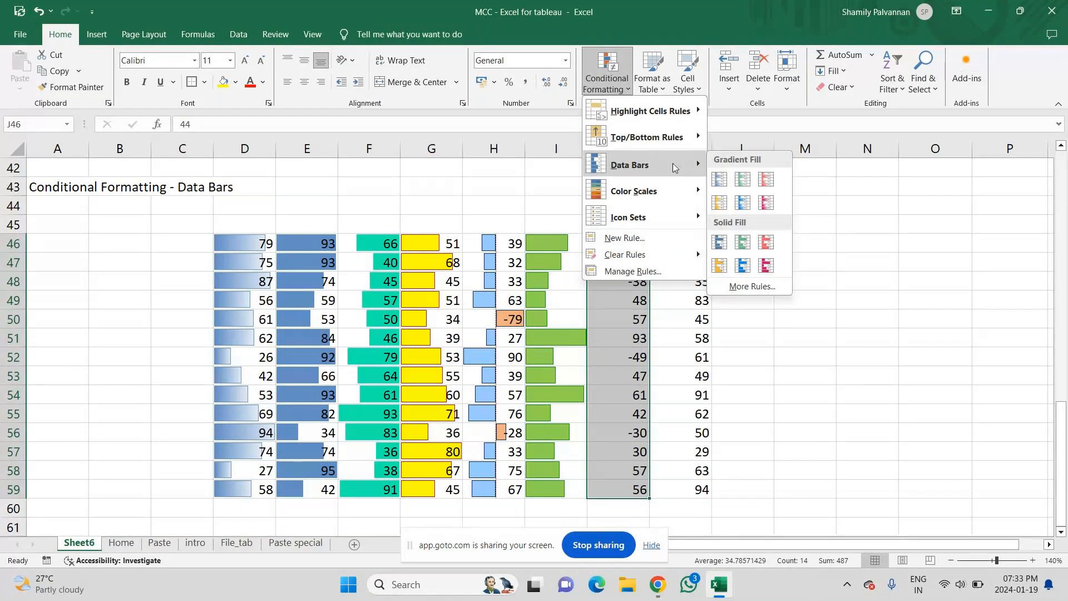
pyautogui.click(751, 286)
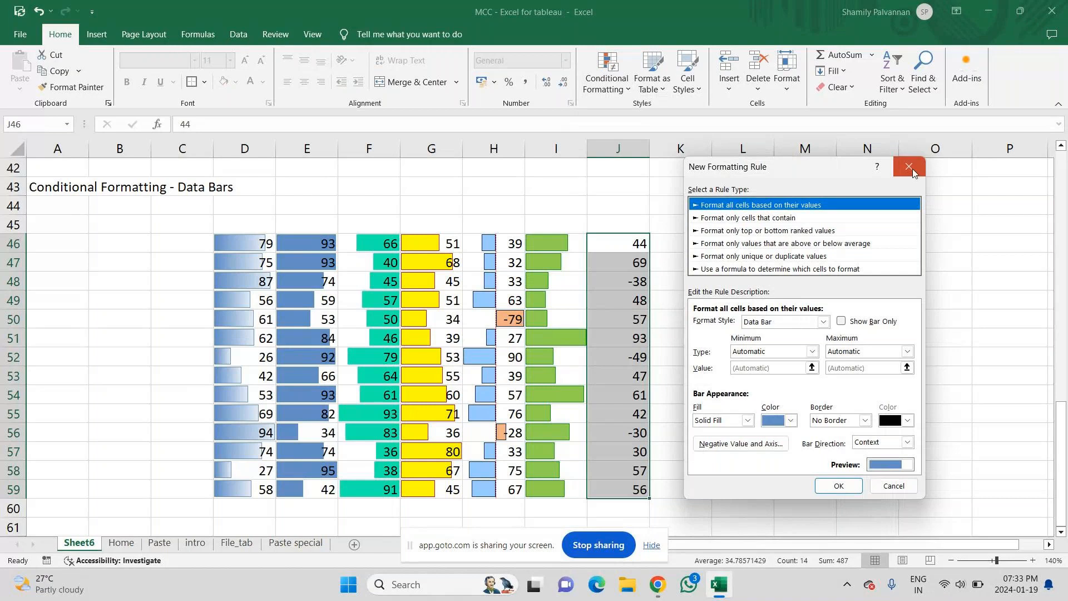
pyautogui.click(909, 167)
# - Start a custom data bar rule for J46:J59 that shows only the bars, with a solid orange fill
pyautogui.click(609, 66)
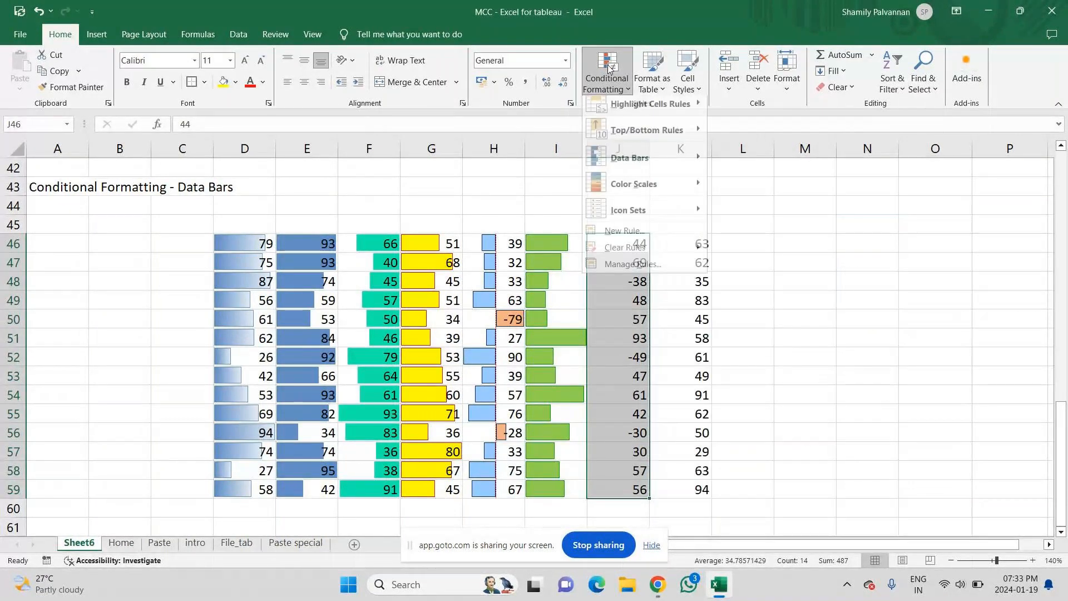
pyautogui.moveTo(634, 164)
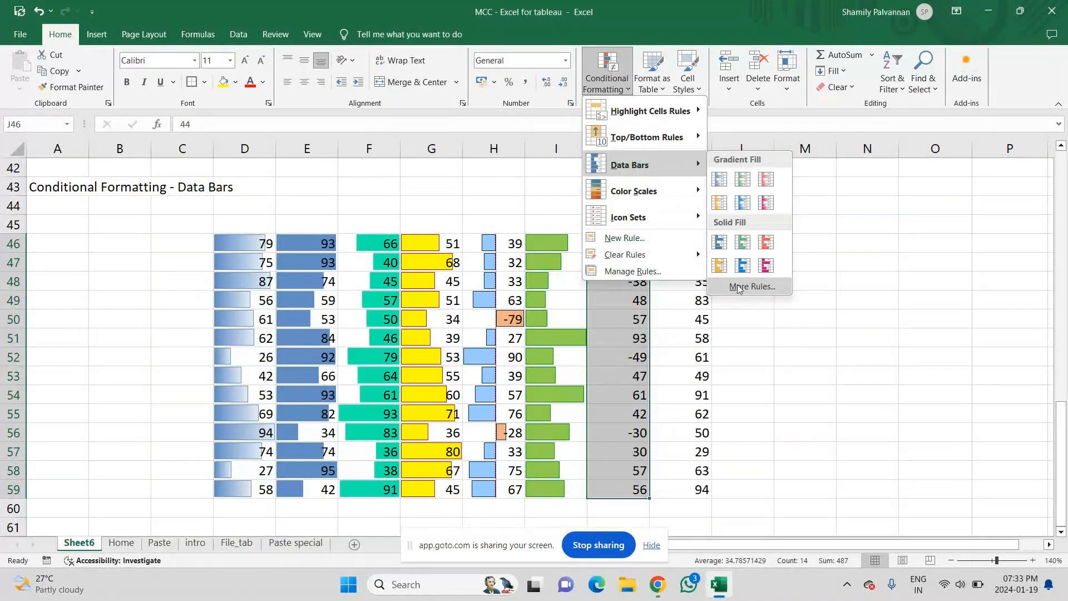
pyautogui.click(738, 287)
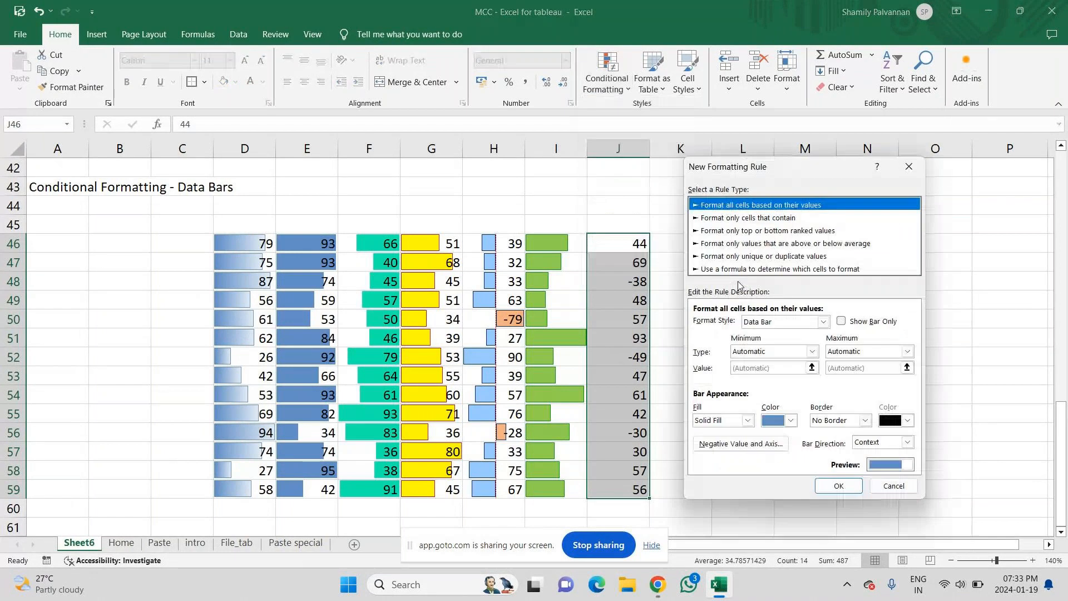
pyautogui.click(840, 322)
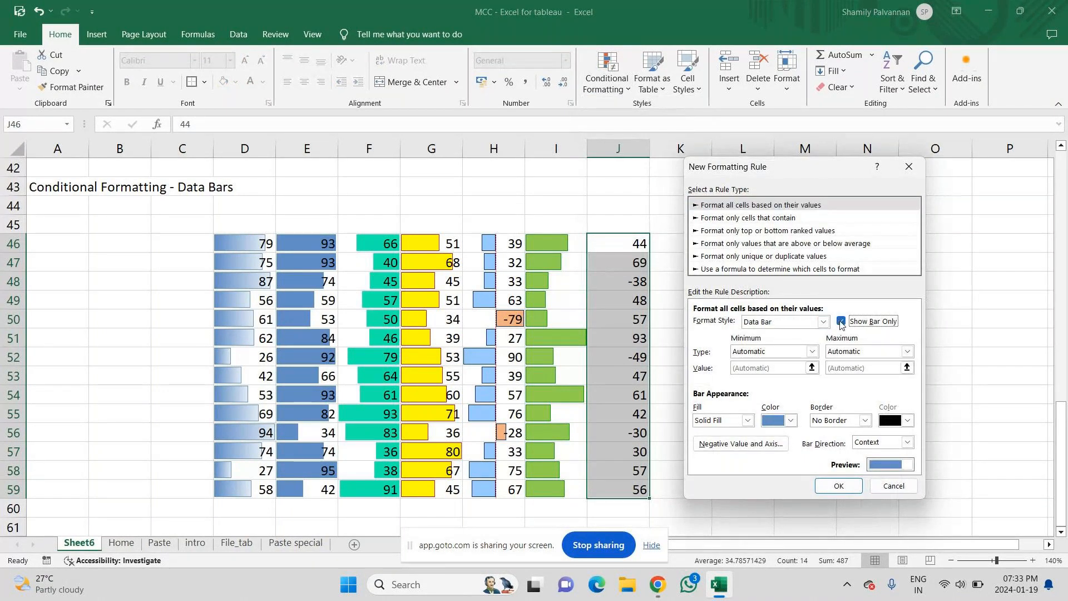
pyautogui.click(779, 421)
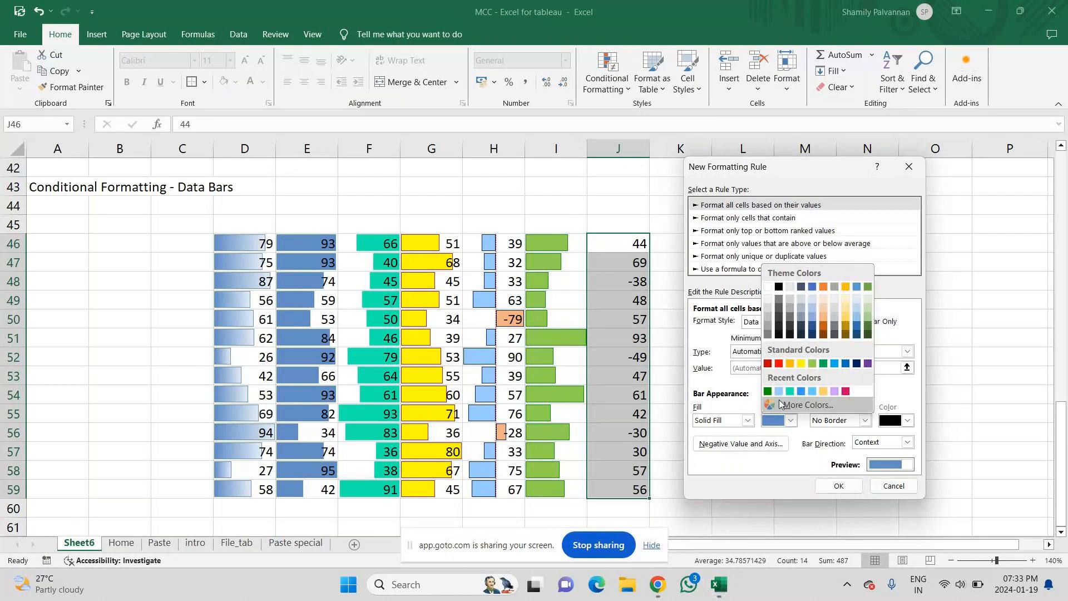
pyautogui.click(790, 362)
# - Give the column J data bars a solid border in dark red
pyautogui.click(846, 420)
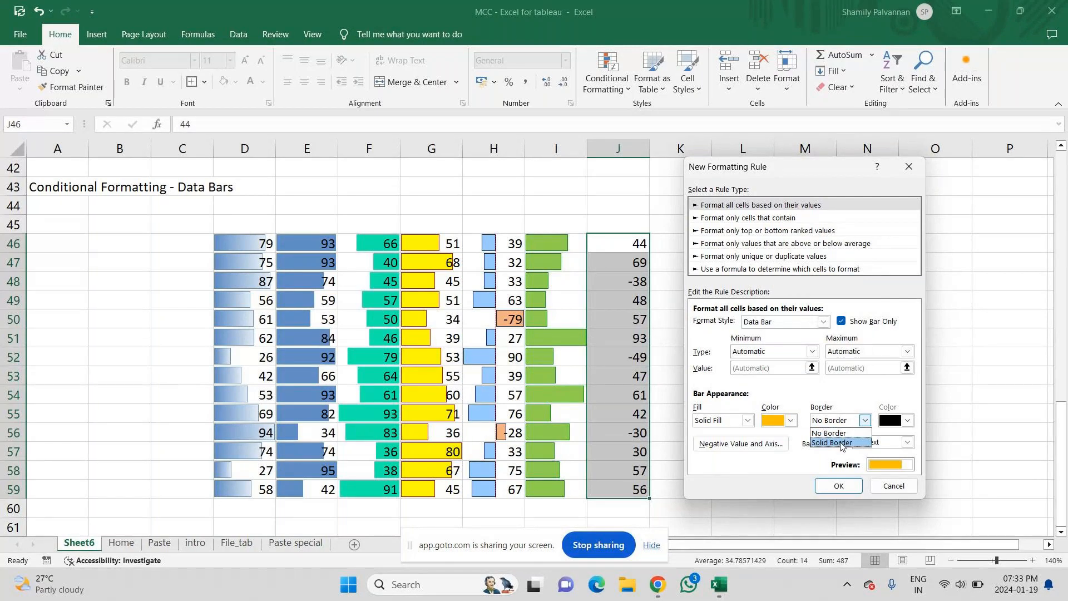
pyautogui.click(842, 443)
pyautogui.click(893, 420)
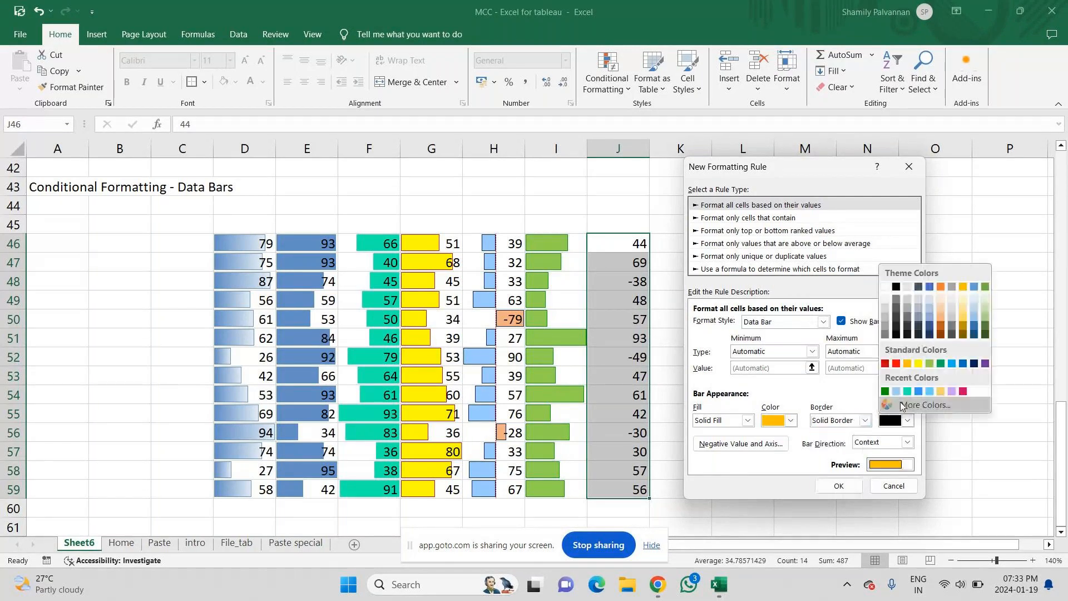
pyautogui.click(887, 364)
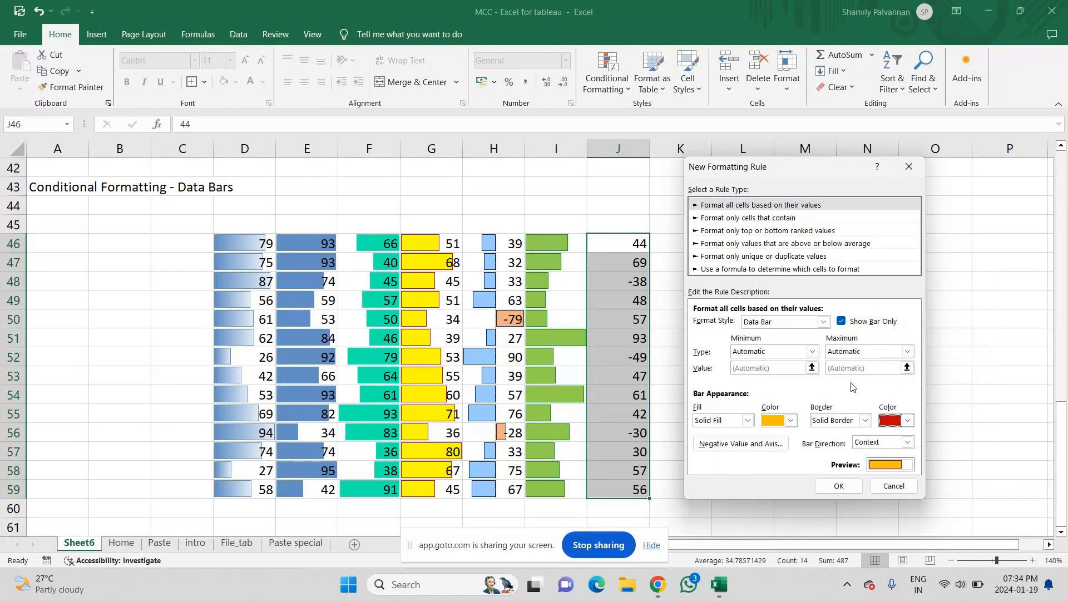
# - Set the negative bar fill to red and the axis color to black for the column J rule
pyautogui.click(771, 444)
pyautogui.click(749, 258)
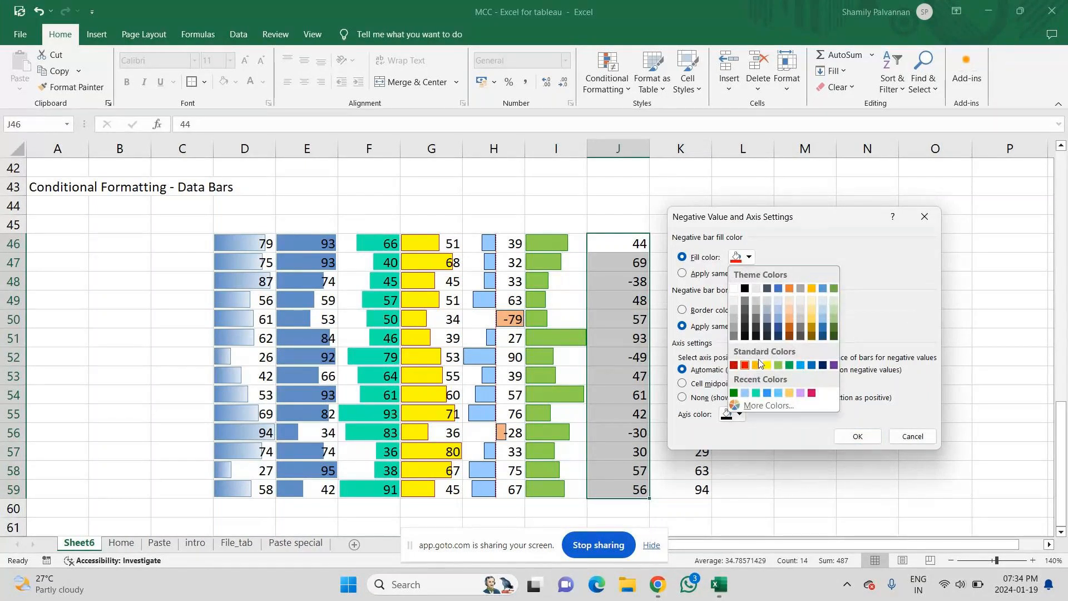
pyautogui.click(744, 366)
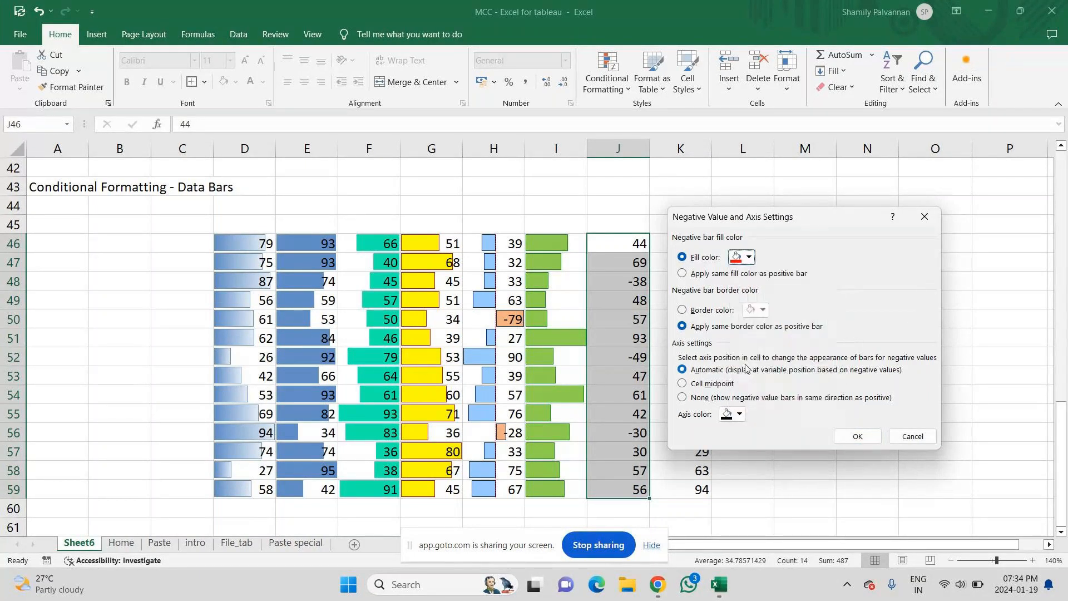
pyautogui.click(733, 414)
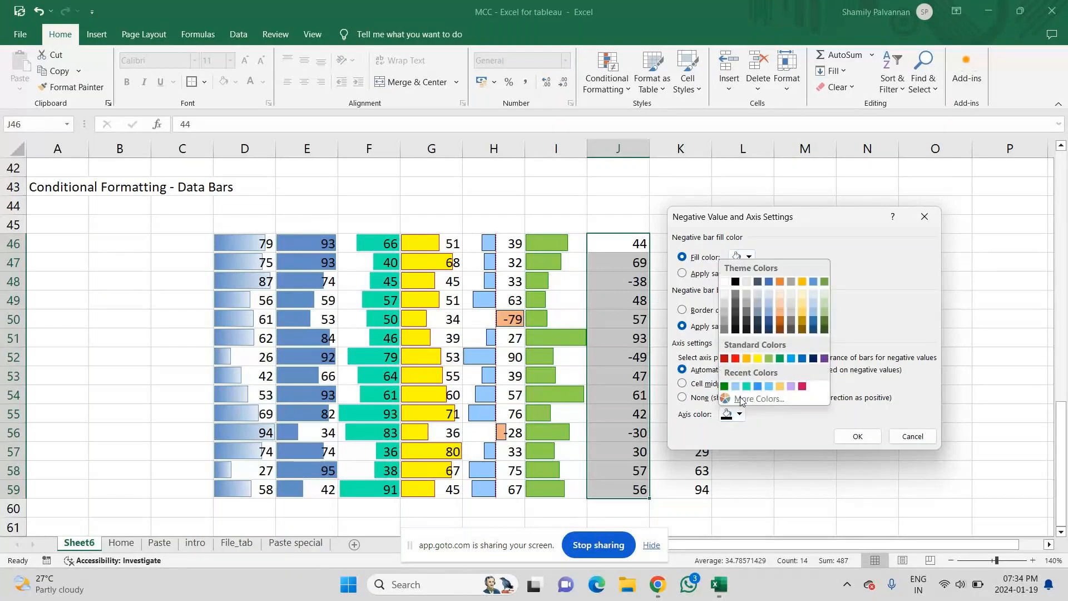
pyautogui.click(734, 281)
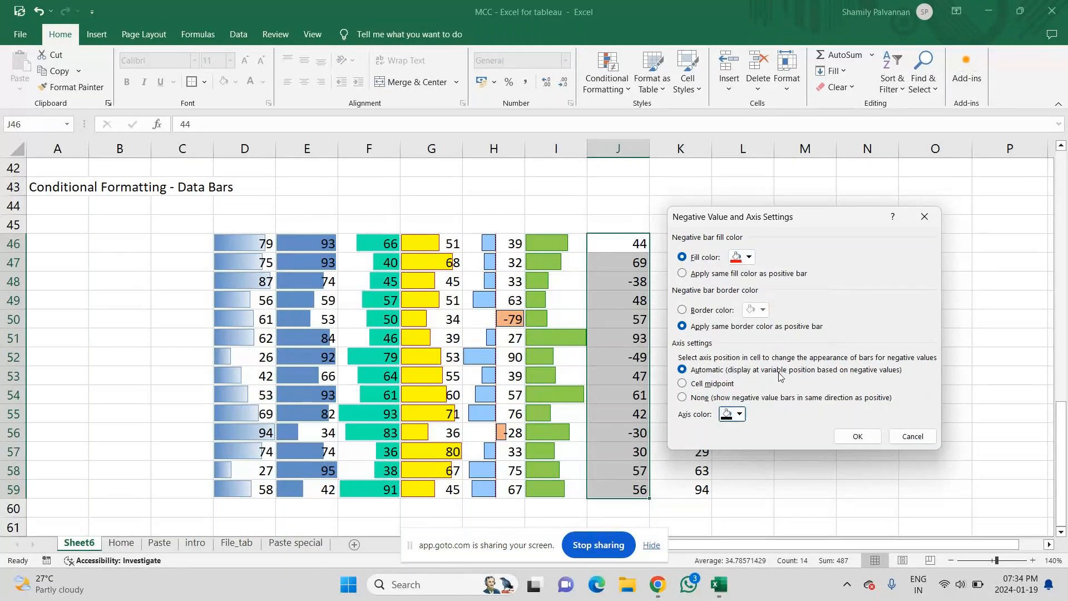
pyautogui.click(858, 437)
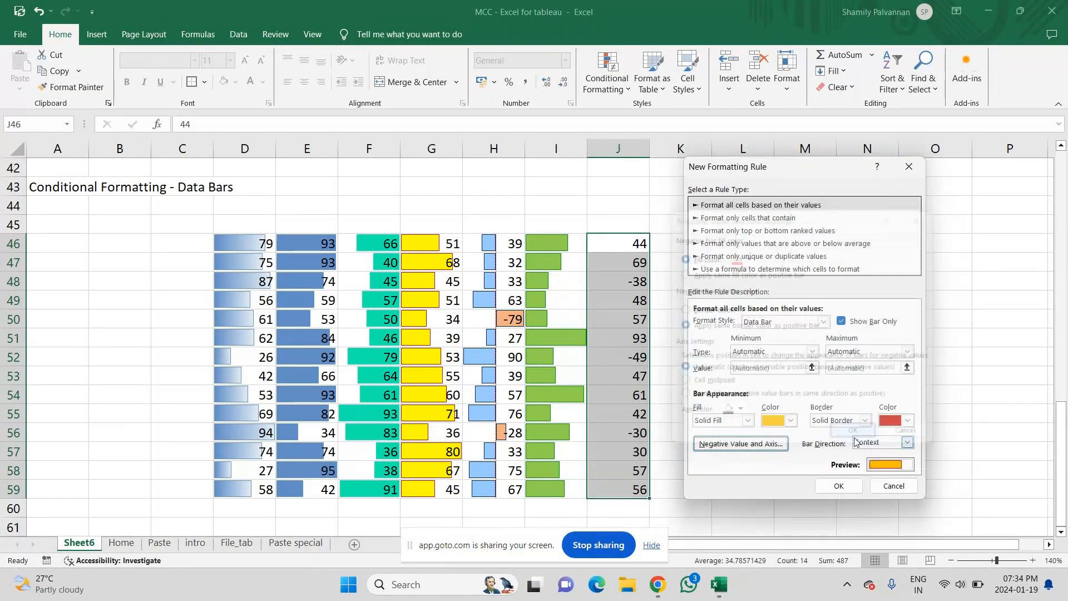
# - Set the bar direction to Left-to-Right and apply the data bar rule to J46:J59
pyautogui.click(907, 443)
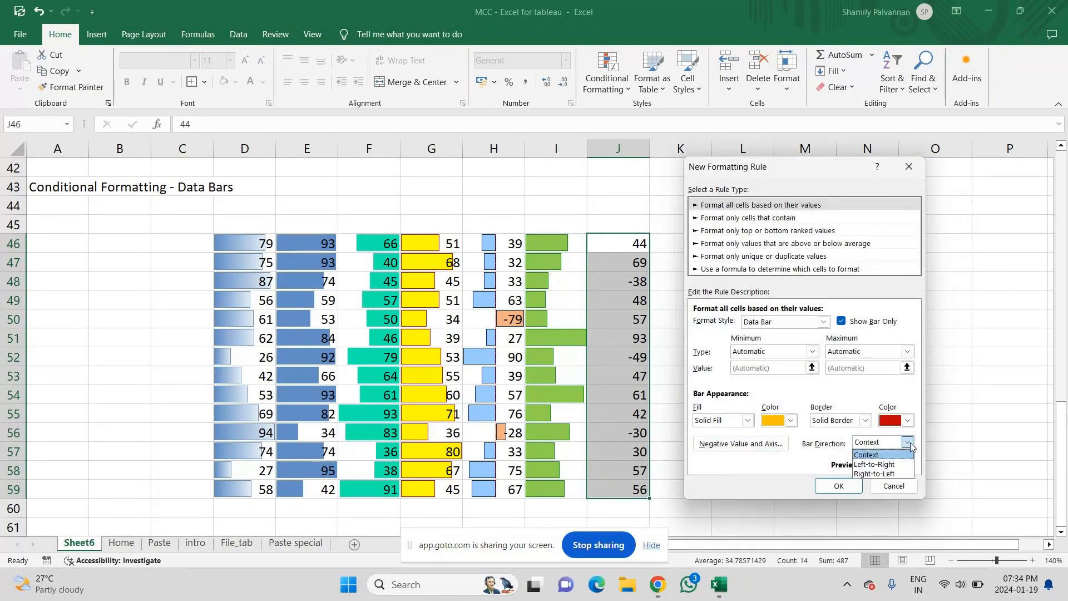
pyautogui.click(879, 464)
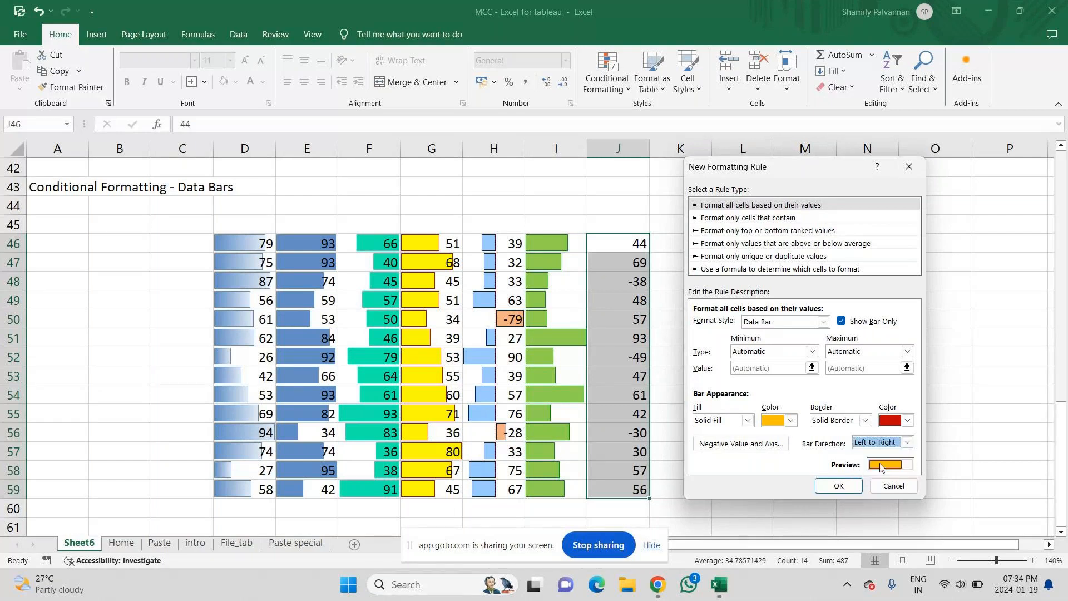
pyautogui.click(843, 486)
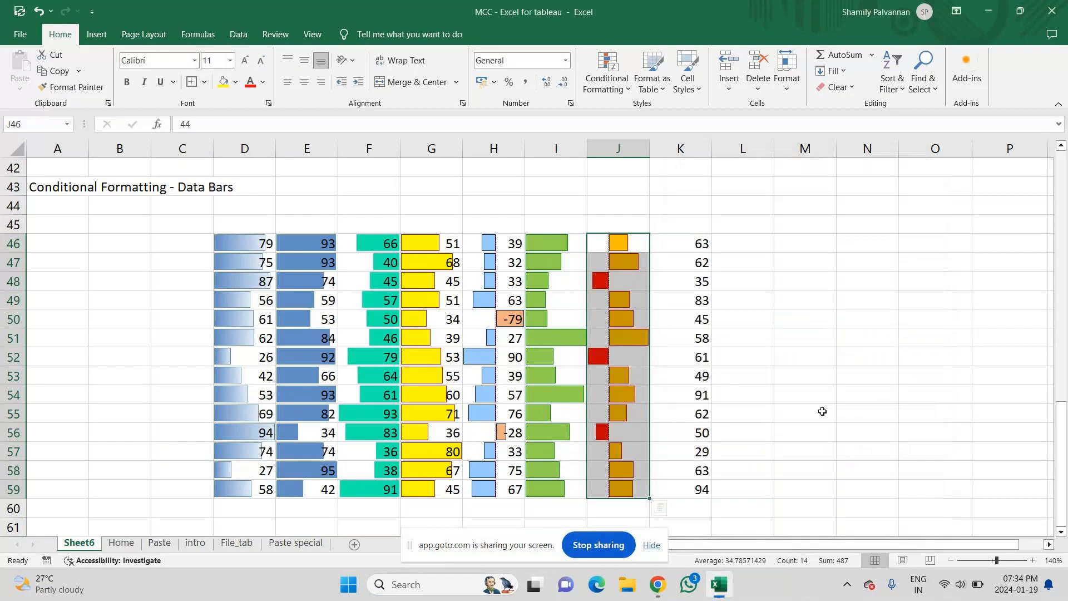
pyautogui.click(824, 410)
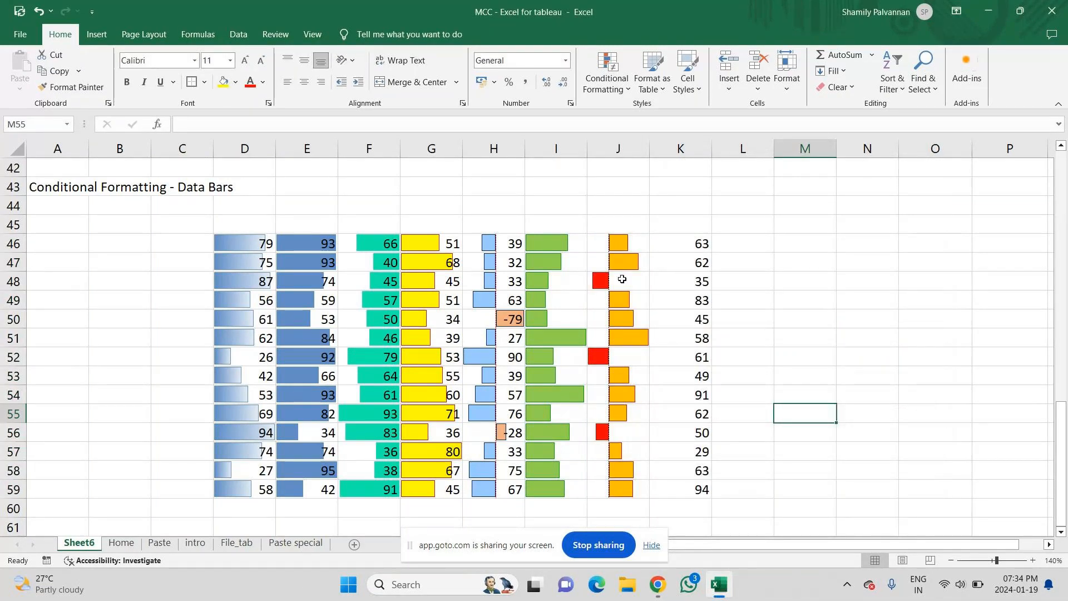
# - Step through the column J cells from J46 downward to check the hidden values behind the bars
pyautogui.click(621, 247)
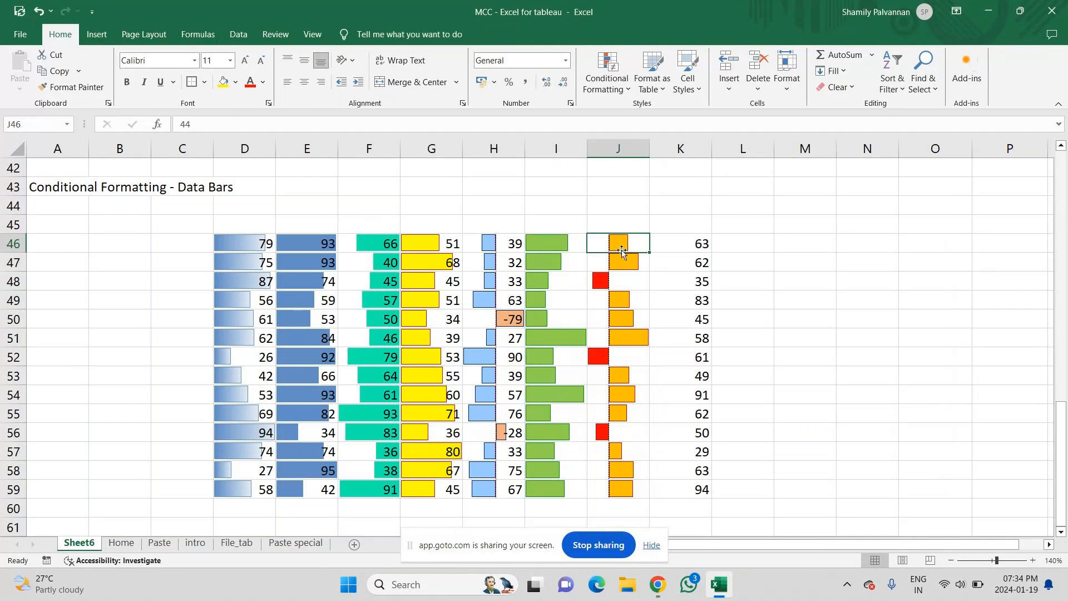
pyautogui.press('Down')
pyautogui.press('Down')
pyautogui.press('Down')
pyautogui.press('Down')
pyautogui.press('Down')
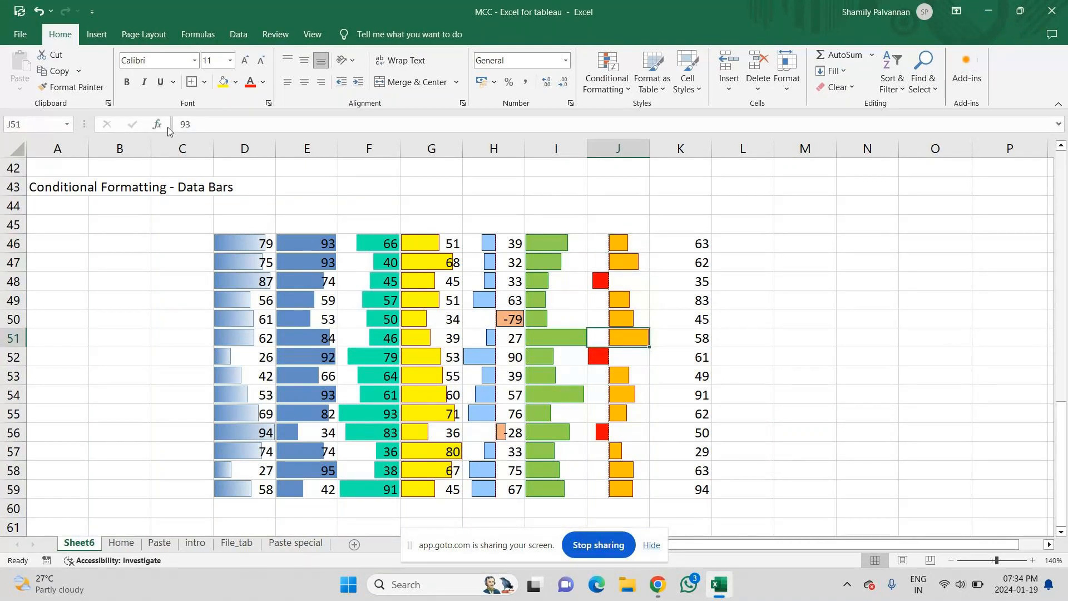
pyautogui.press('Down')
pyautogui.press('Down')
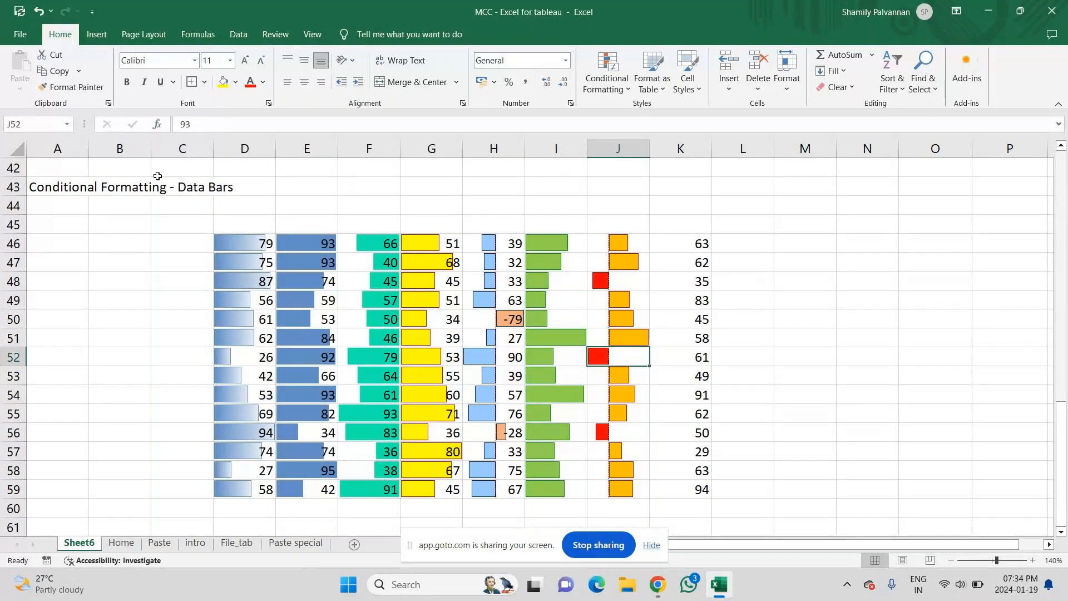
# - Go through the remaining column J cells down to J59 to review the numbers behind the bars
pyautogui.press('Down')
pyautogui.press('Down')
pyautogui.press('Down')
pyautogui.press('Down')
pyautogui.press('Down')
pyautogui.press('Down')
pyautogui.press('Down')
pyautogui.press('Down')
pyautogui.press('Down')
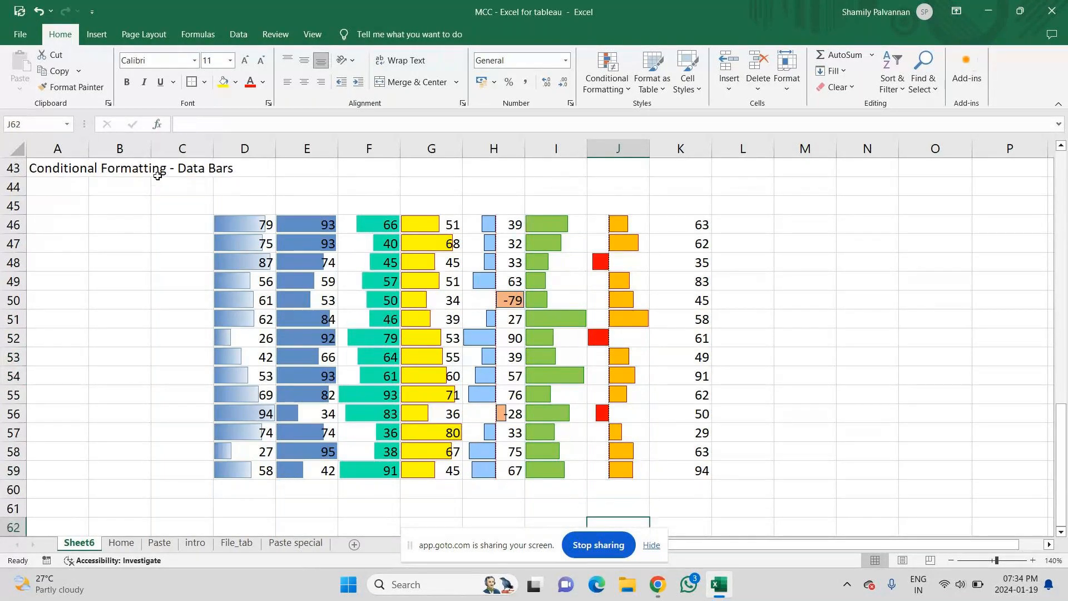
pyautogui.hotkey('ctrl', 'Up')
pyautogui.hotkey('ctrl', 'Up')
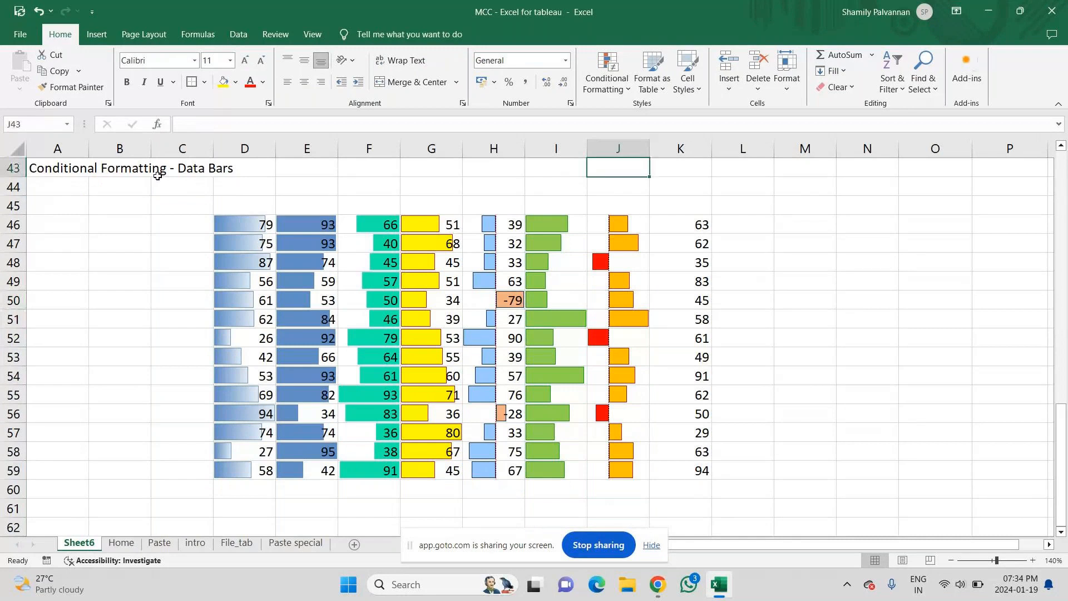
pyautogui.press('Up')
pyautogui.press('Up')
pyautogui.press('Down')
pyautogui.press('Down')
pyautogui.press('Down')
pyautogui.press('Down')
pyautogui.press('Down')
pyautogui.press('Down')
pyautogui.press('Down')
pyautogui.press('Down')
pyautogui.press('Down')
pyautogui.press('Down')
pyautogui.press('Down')
pyautogui.press('Down')
pyautogui.press('Down')
pyautogui.press('Down')
pyautogui.press('Down')
pyautogui.press('Down')
pyautogui.press('Down')
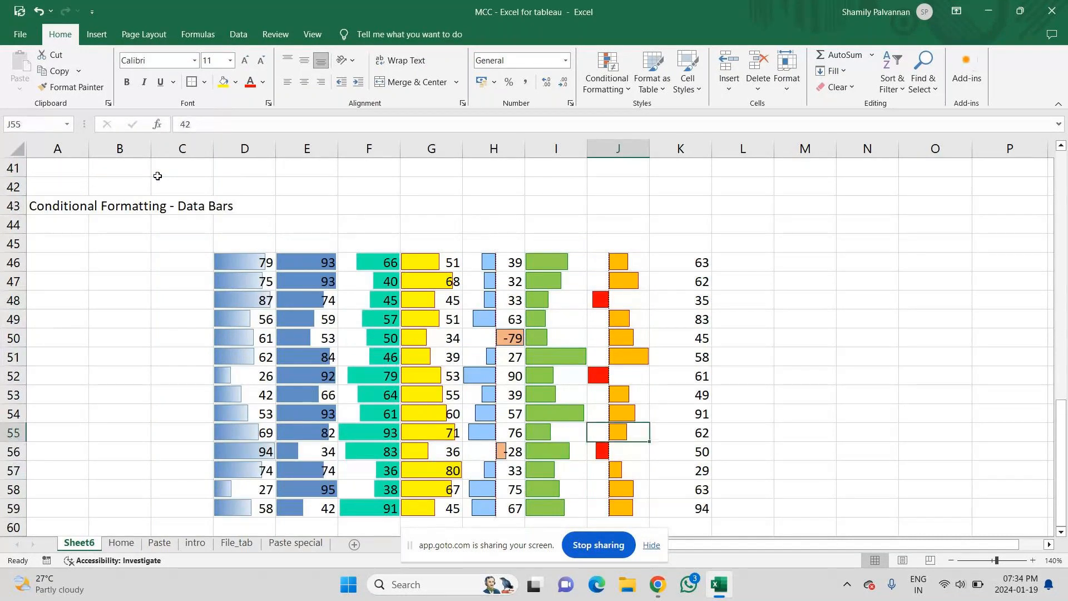
pyautogui.press('Down')
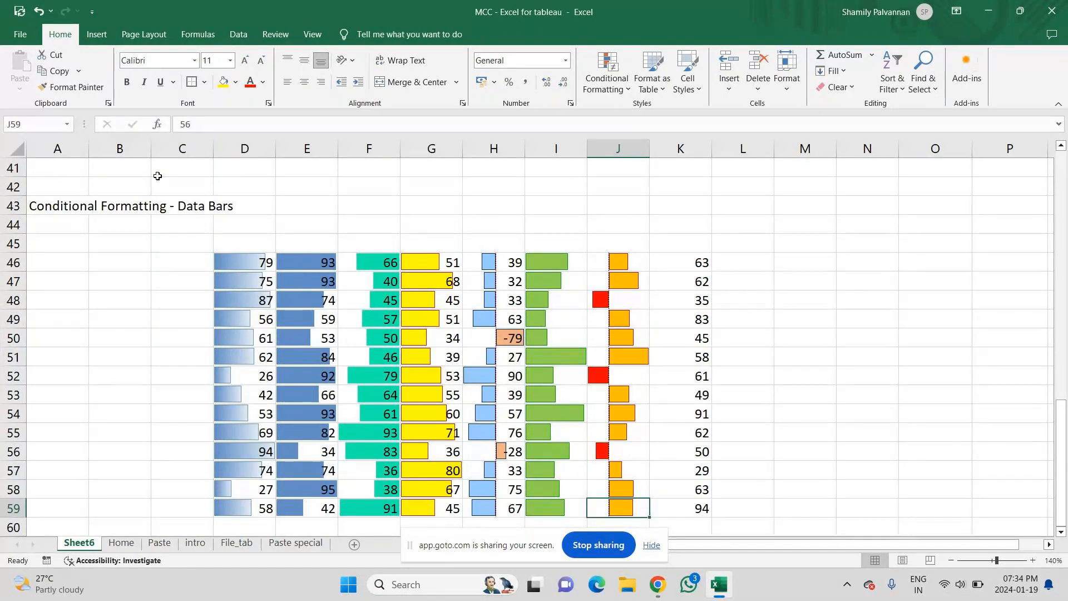
# - Review the custom data bar rule settings for K46 and close them without applying a rule
pyautogui.click(683, 262)
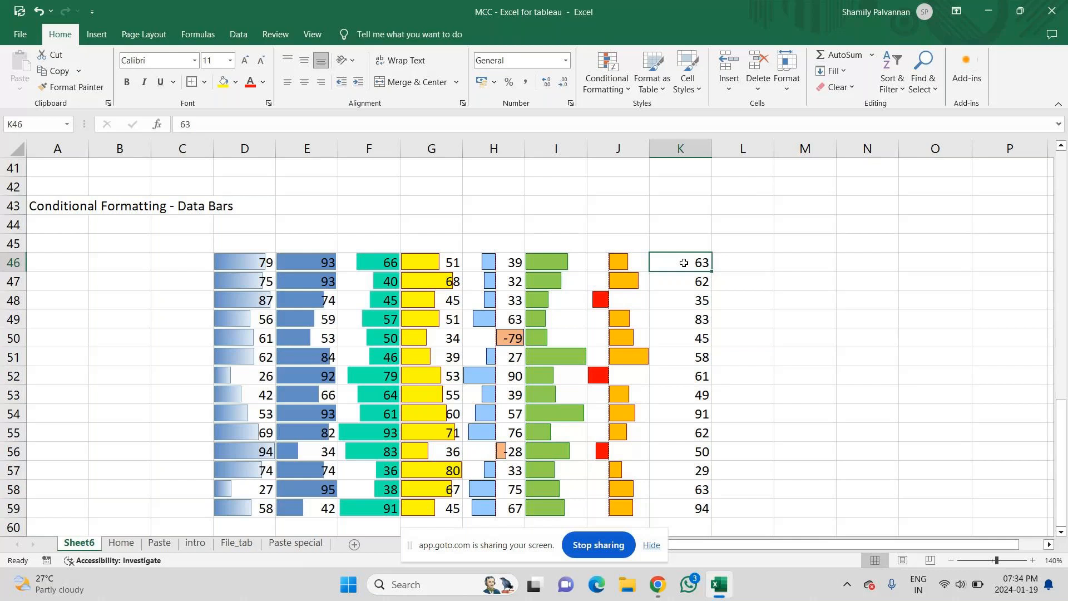
pyautogui.click(620, 78)
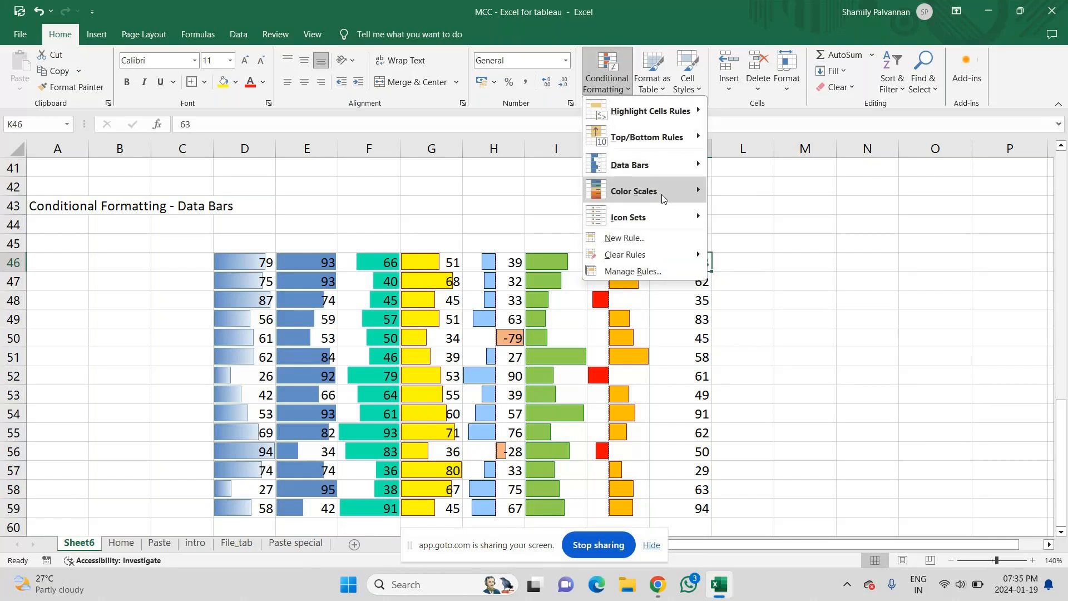
pyautogui.moveTo(668, 164)
pyautogui.click(748, 286)
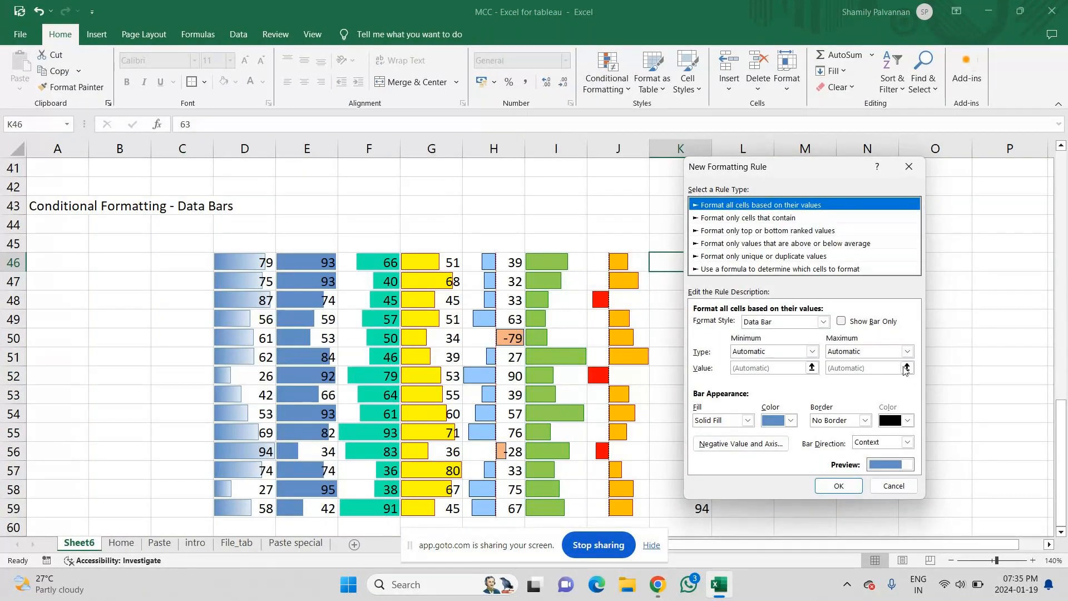
pyautogui.click(908, 167)
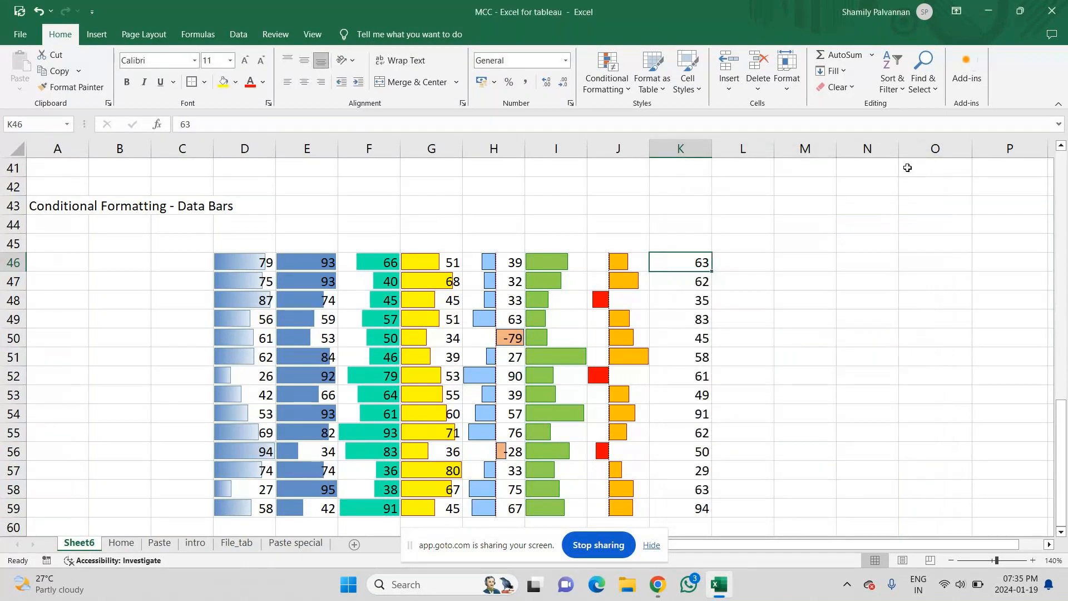
# - Delete the numbers in K46:K59
pyautogui.hotkey('ctrl', 'shift', 'Down')
pyautogui.press('Delete')
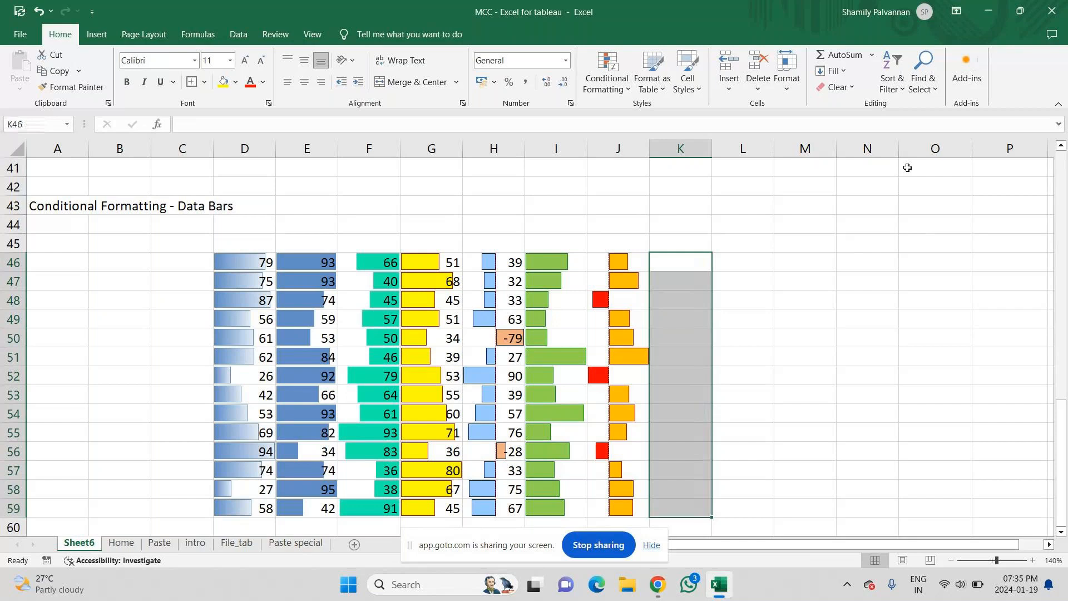
# - Enter the section heading "Conditional Formatting - Coloring Scale" in cell A62
pyautogui.press('Down')
pyautogui.press('Down')
pyautogui.press('Down')
pyautogui.press('Down')
pyautogui.press('Down')
pyautogui.press('Down')
pyautogui.press('Down')
pyautogui.press('Down')
pyautogui.press('Down')
pyautogui.press('Down')
pyautogui.press('Down')
pyautogui.press('Down')
pyautogui.press('Down')
pyautogui.press('Down')
pyautogui.press('Down')
pyautogui.press('Down')
pyautogui.press('Down')
pyautogui.press('Down')
pyautogui.press('Down')
pyautogui.press('Down')
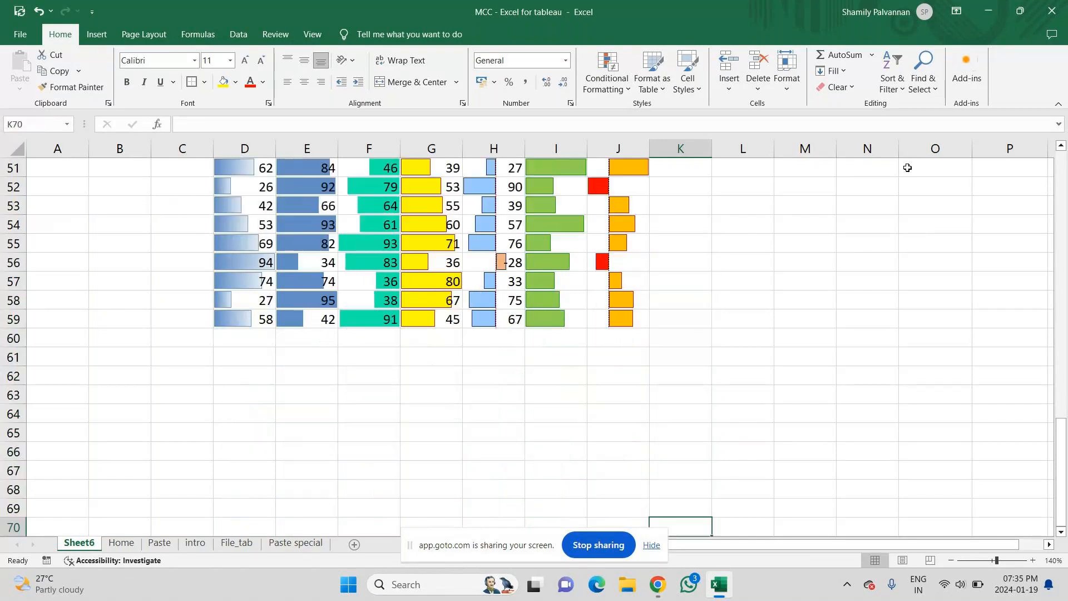
pyautogui.click(606, 78)
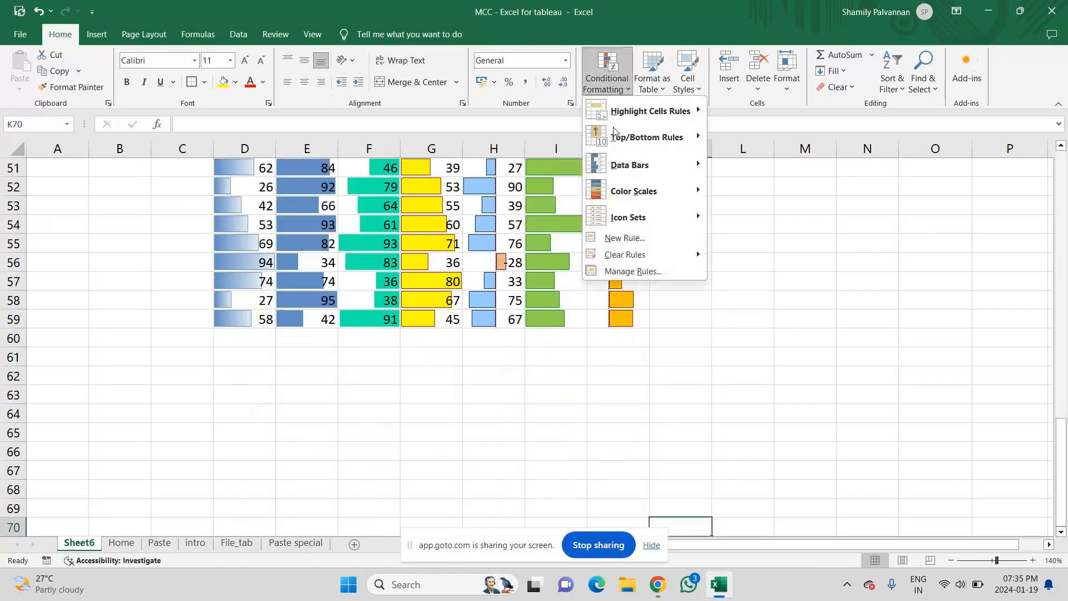
pyautogui.click(269, 398)
pyautogui.click(65, 374)
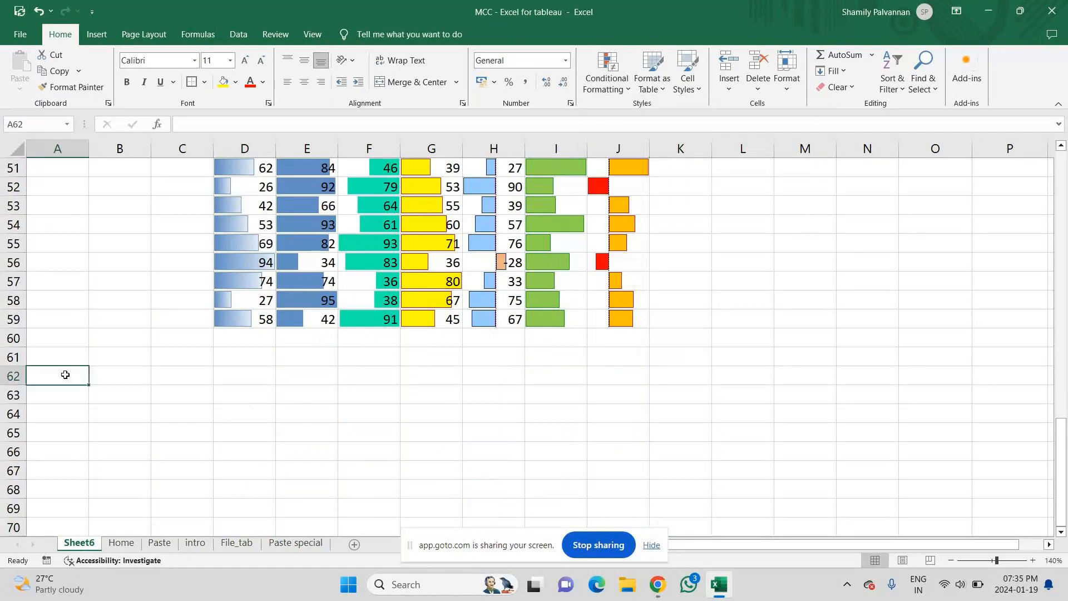
pyautogui.write('Condi')
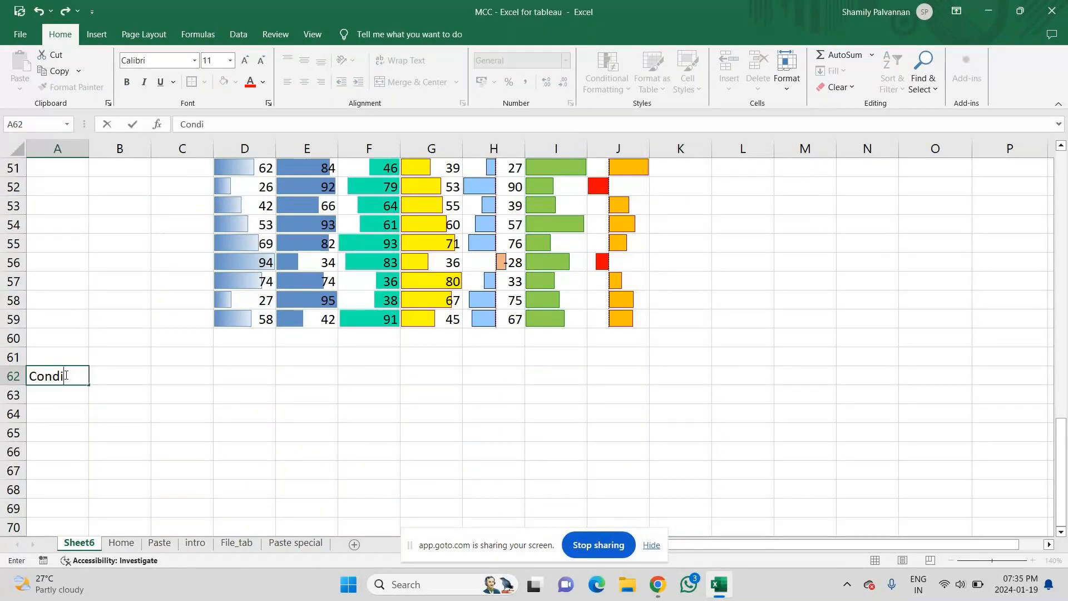
pyautogui.write('tional Formattin')
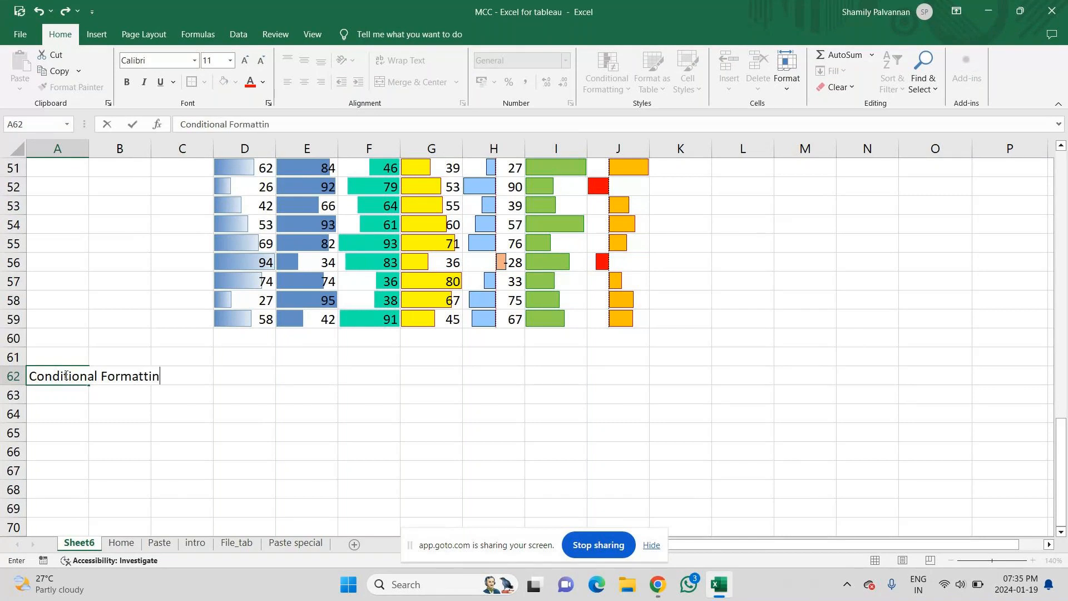
pyautogui.write('g - Coloring Scale')
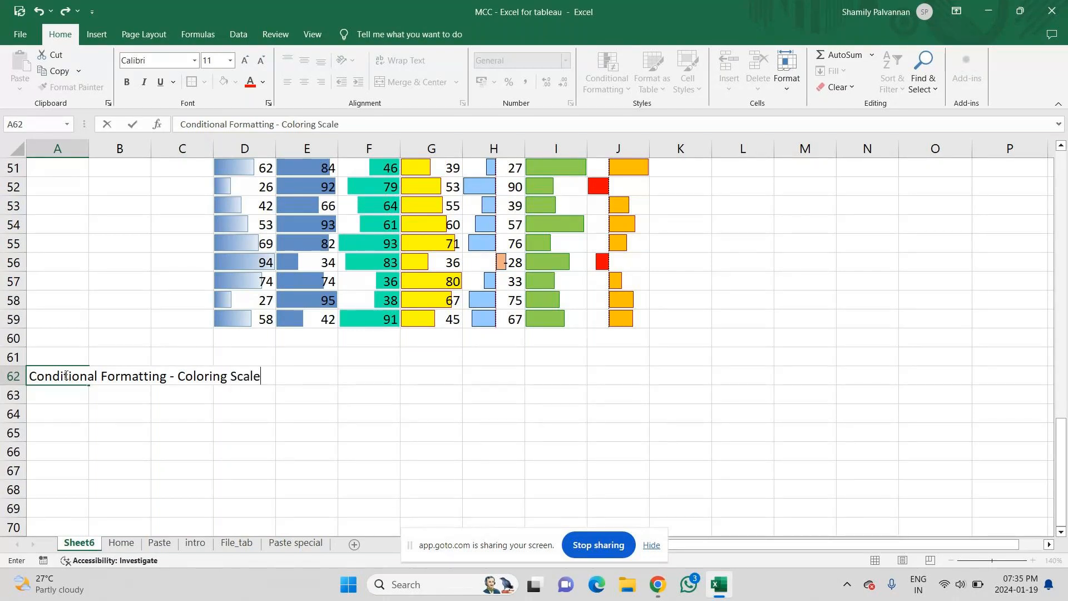
pyautogui.press('Return')
# - Enter the formula =RANDBETWEEN(25,95) in cell D66
pyautogui.press('Right')
pyautogui.press('Right')
pyautogui.press('Right')
pyautogui.press('Down')
pyautogui.press('Down')
pyautogui.press('Up')
pyautogui.press('Down')
pyautogui.press('Down')
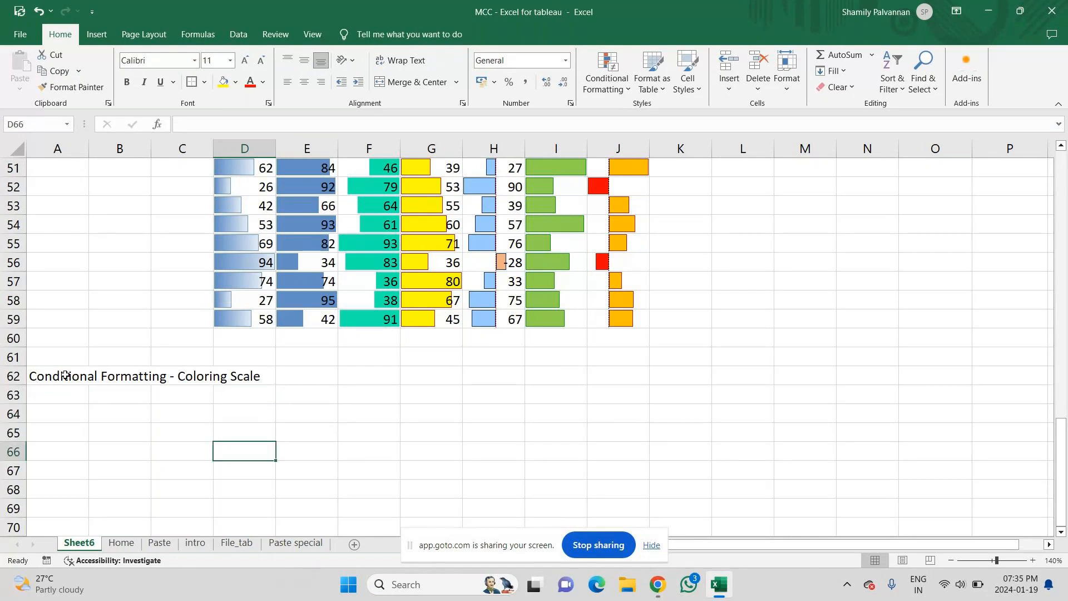
pyautogui.write('=rand(')
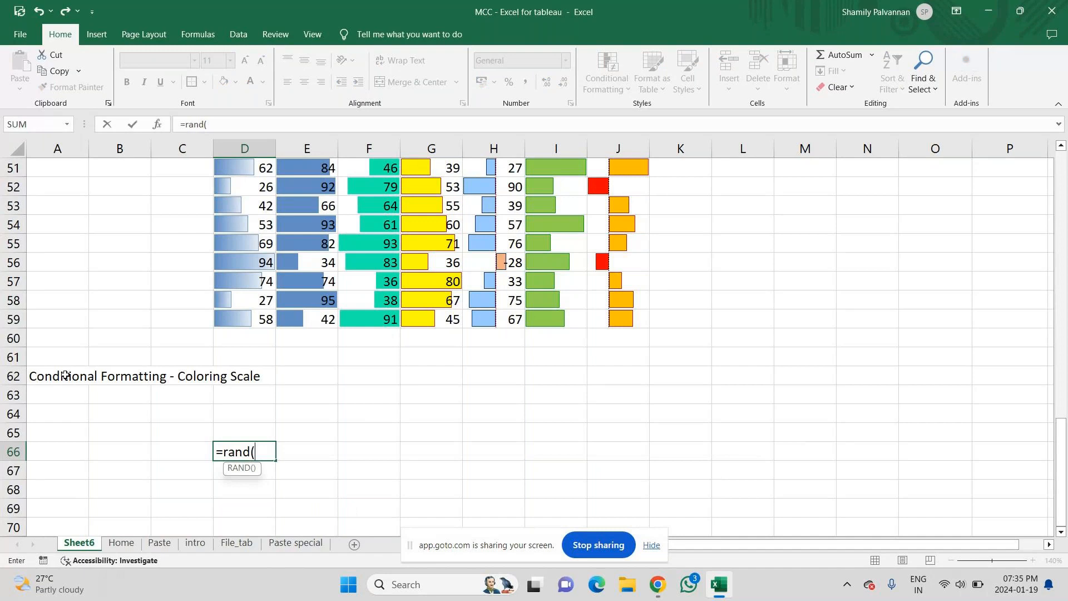
pyautogui.press('BackSpace')
pyautogui.write('bet')
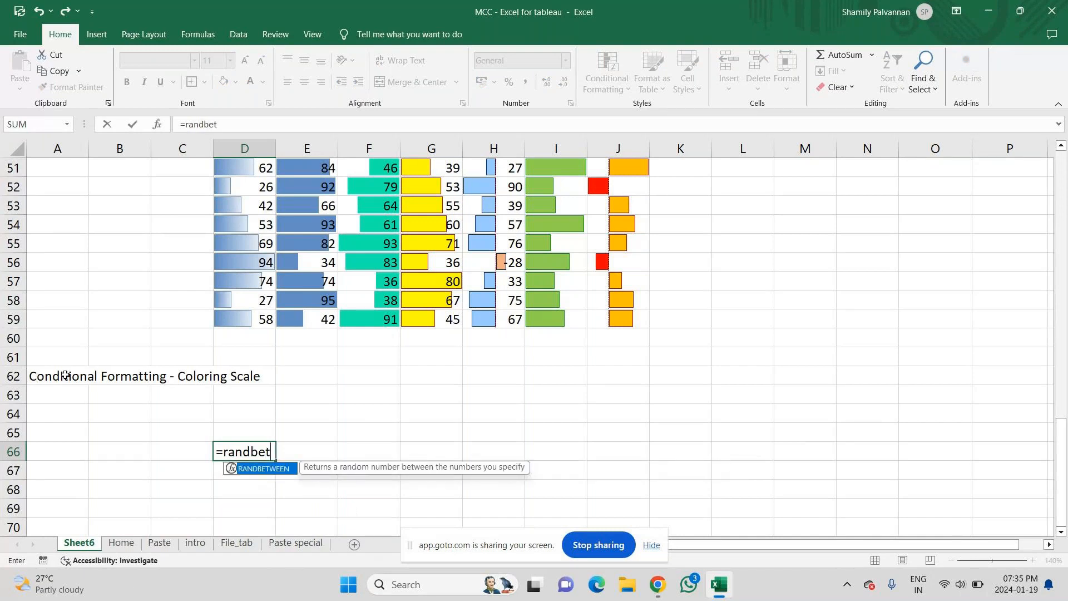
pyautogui.press('Tab')
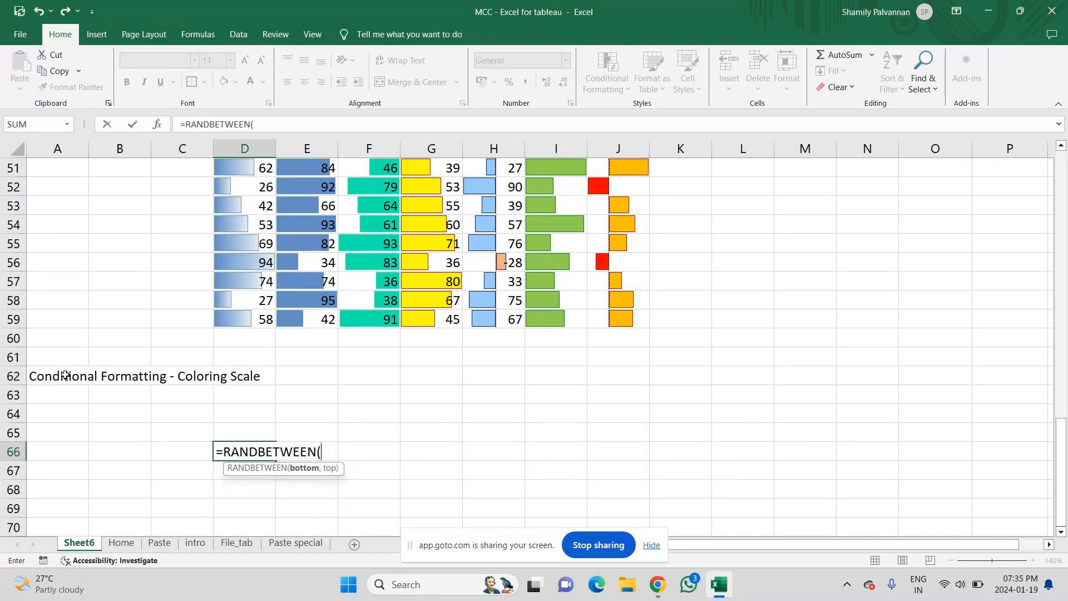
pyautogui.write('25,95')
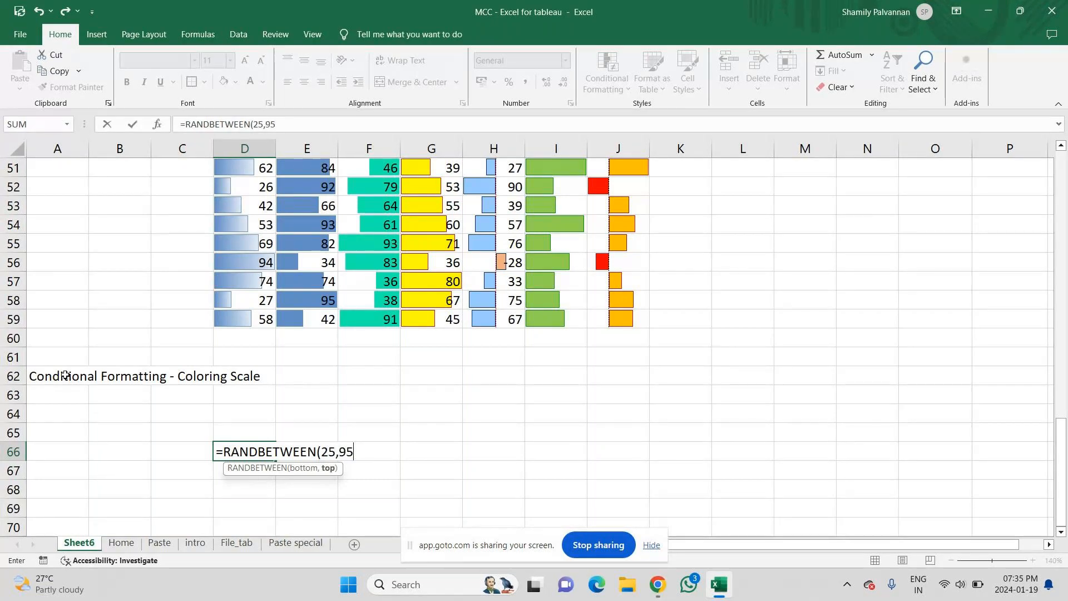
pyautogui.write(')')
pyautogui.hotkey('ctrl', 'Return')
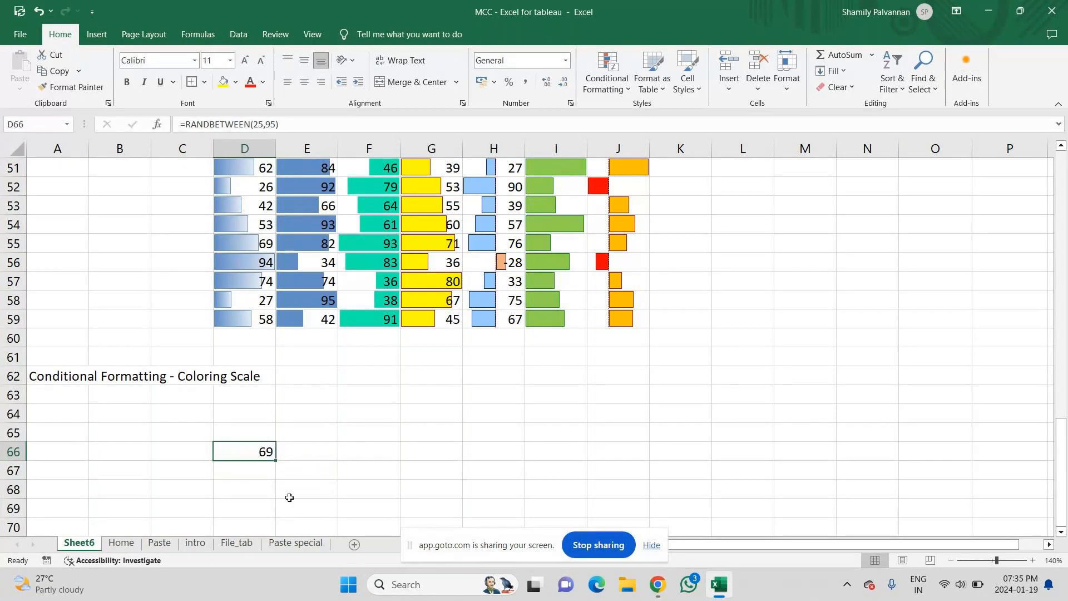
# - Fill the random number formula from D66 down and across to cover D66:J78
pyautogui.moveTo(273, 464); pyautogui.dragTo(257, 243)
pyautogui.moveTo(1060, 484); pyautogui.dragTo(1060, 435)
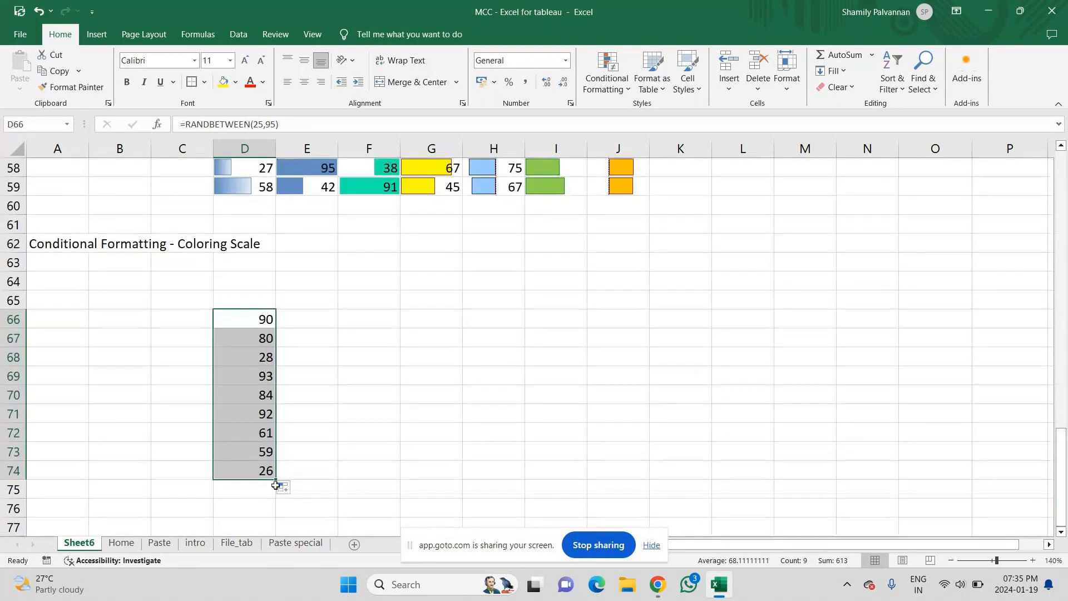
pyautogui.moveTo(275, 485); pyautogui.dragTo(274, 513)
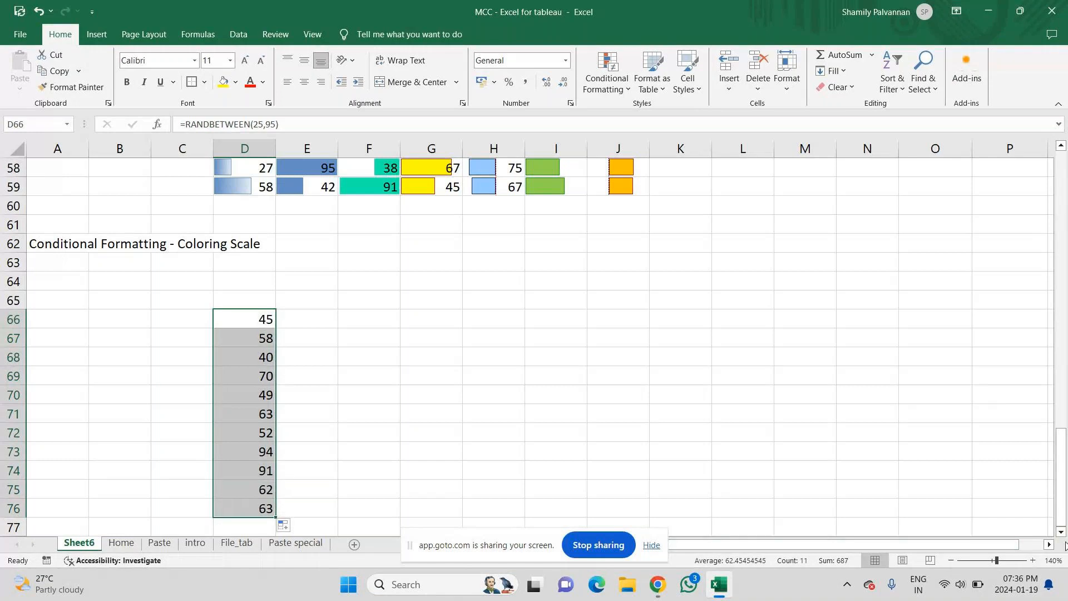
pyautogui.click(1060, 532)
pyautogui.click(1061, 531)
pyautogui.click(1060, 532)
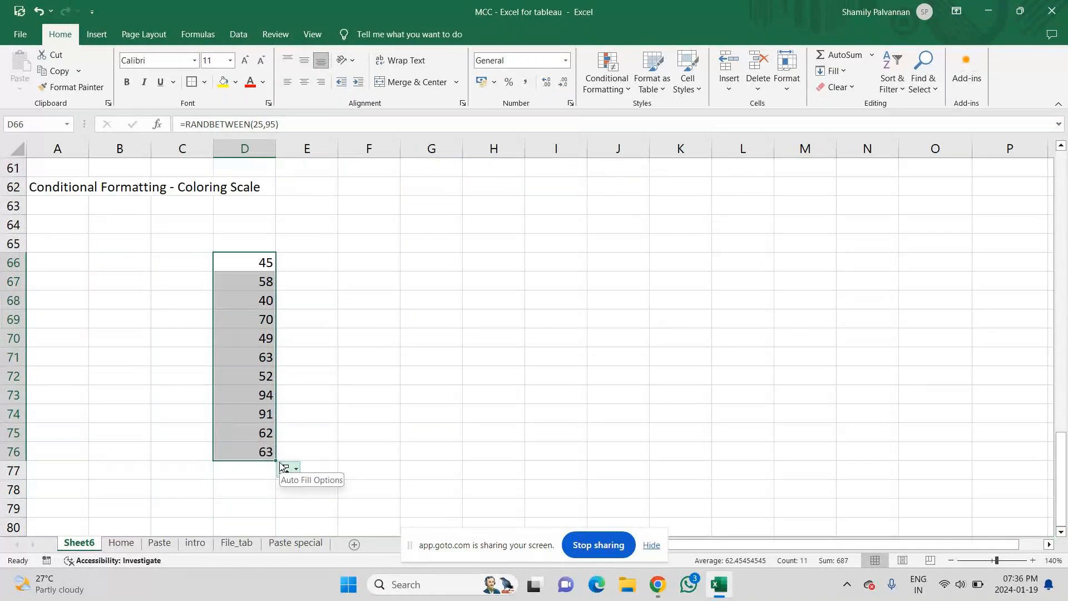
pyautogui.moveTo(276, 460); pyautogui.dragTo(620, 495)
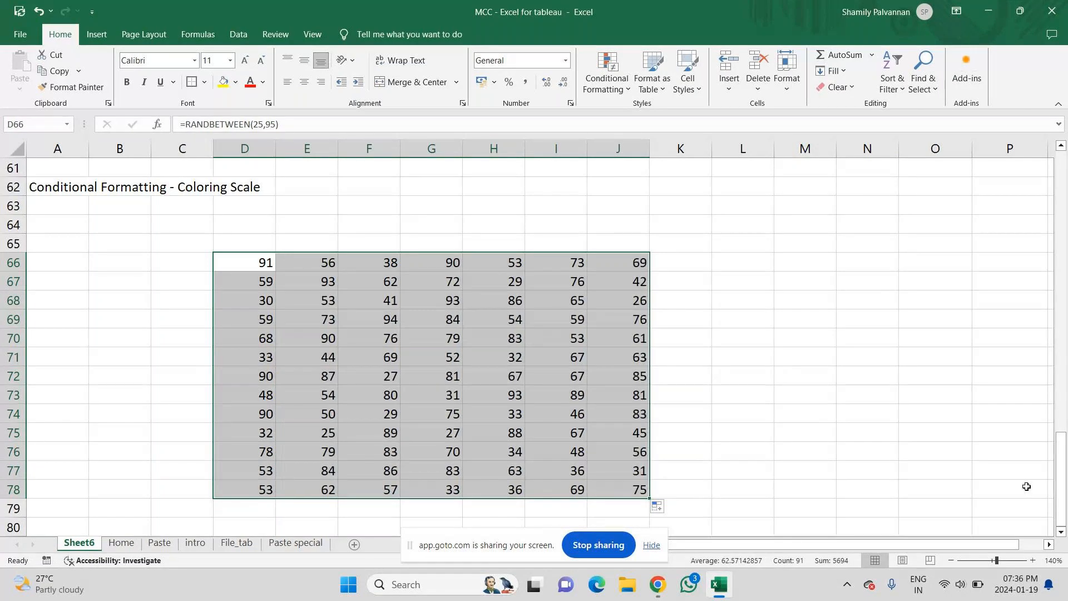
# - Replace the formulas in D66:J78 with their static values by copying and pasting as values only
pyautogui.scroll(1, 1057, 485)
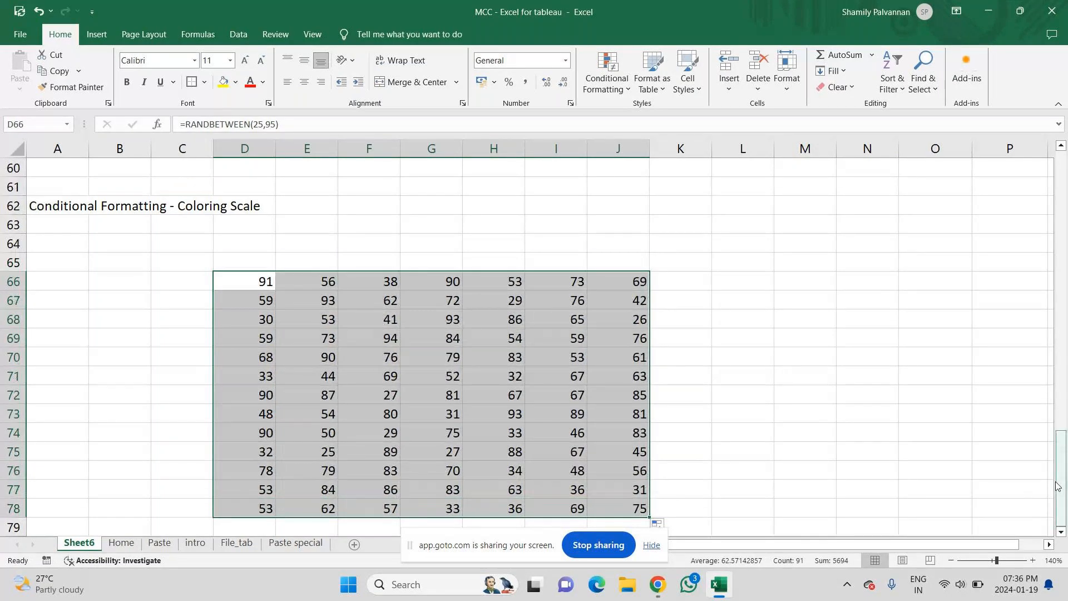
pyautogui.hotkey('ctrl', 'c')
pyautogui.hotkey('ctrl', 'alt', 'v')
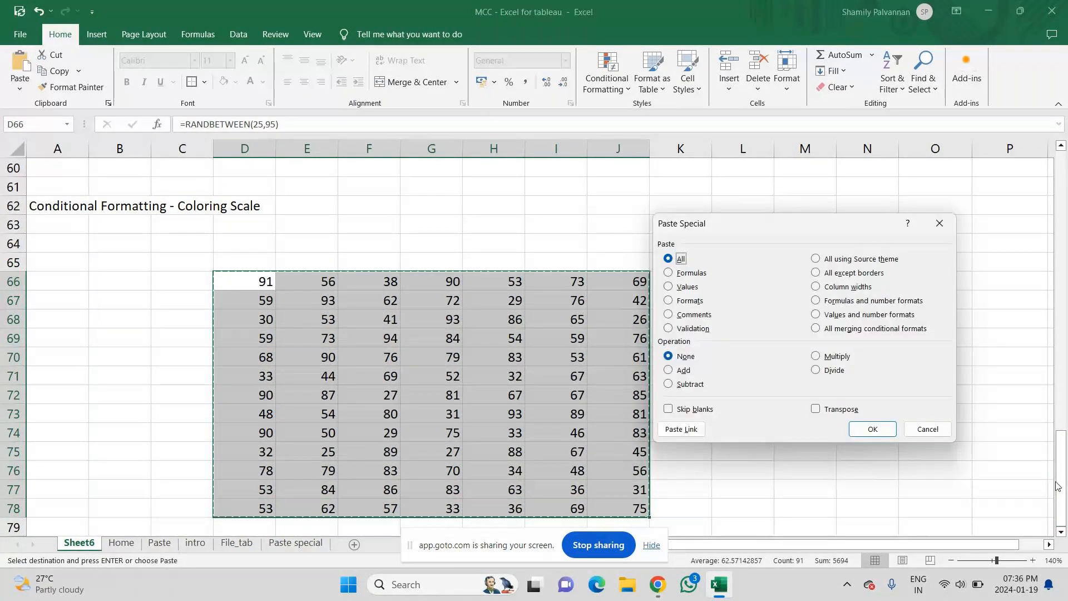
pyautogui.press('v')
pyautogui.press('Return')
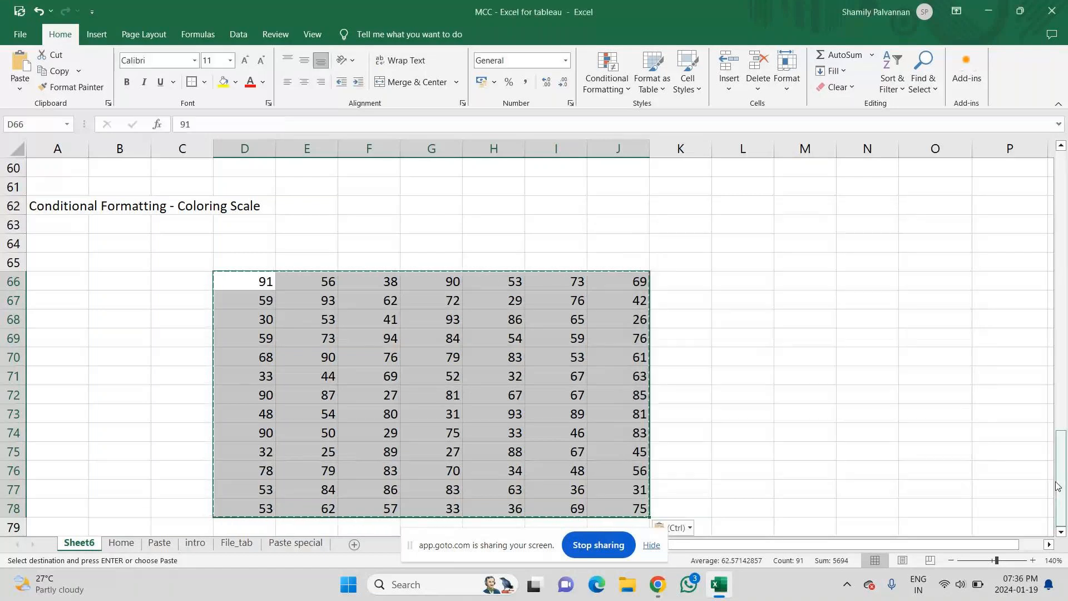
pyautogui.press('Escape')
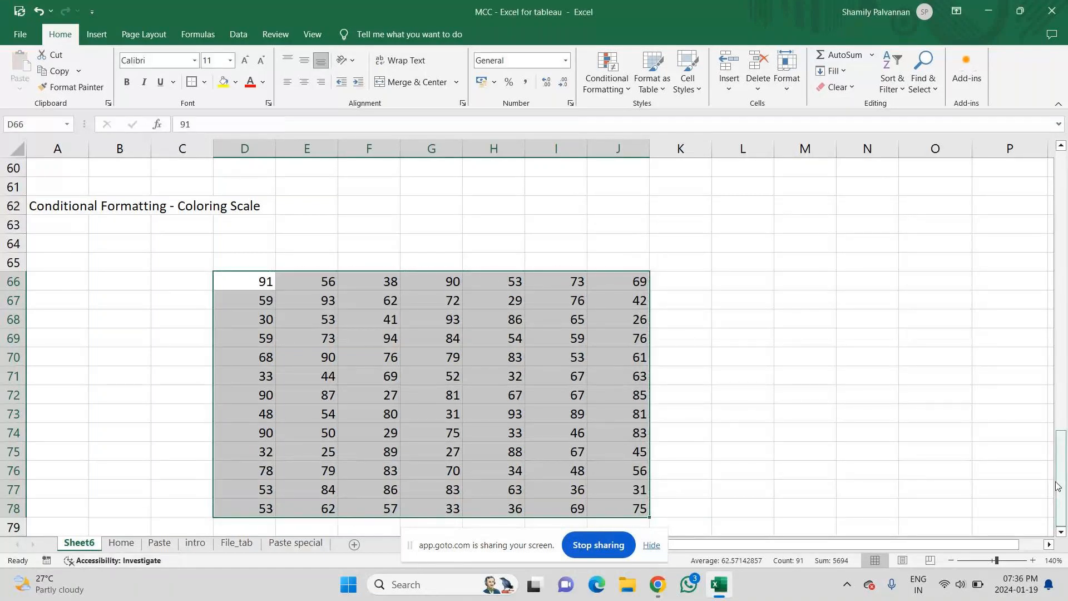
# - Apply the Green - Yellow Color Scale to D66:D78
pyautogui.click(228, 336)
pyautogui.moveTo(248, 280); pyautogui.dragTo(254, 503)
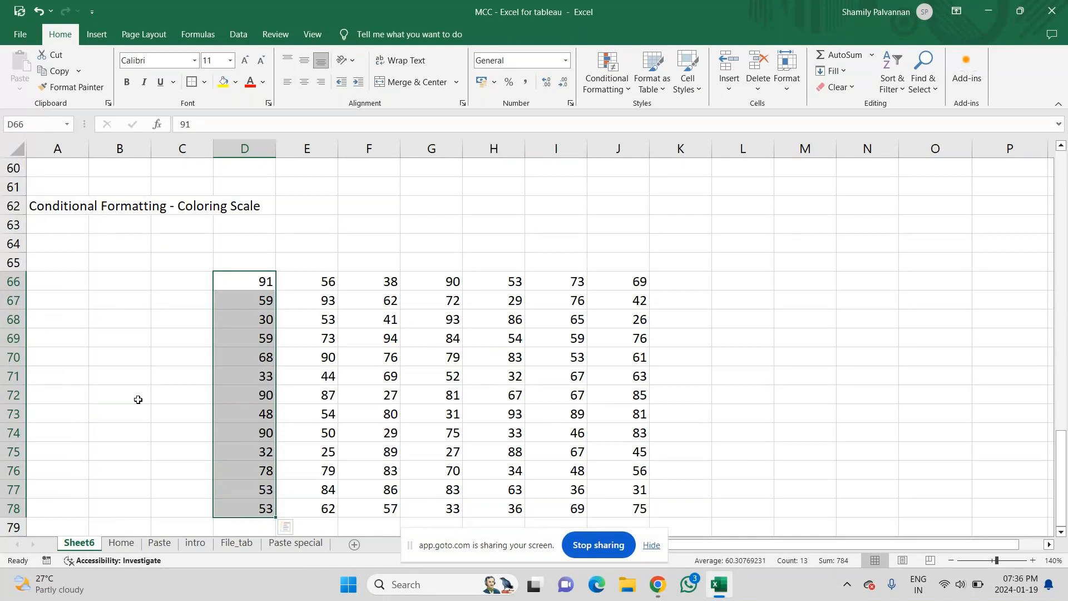
pyautogui.click(615, 61)
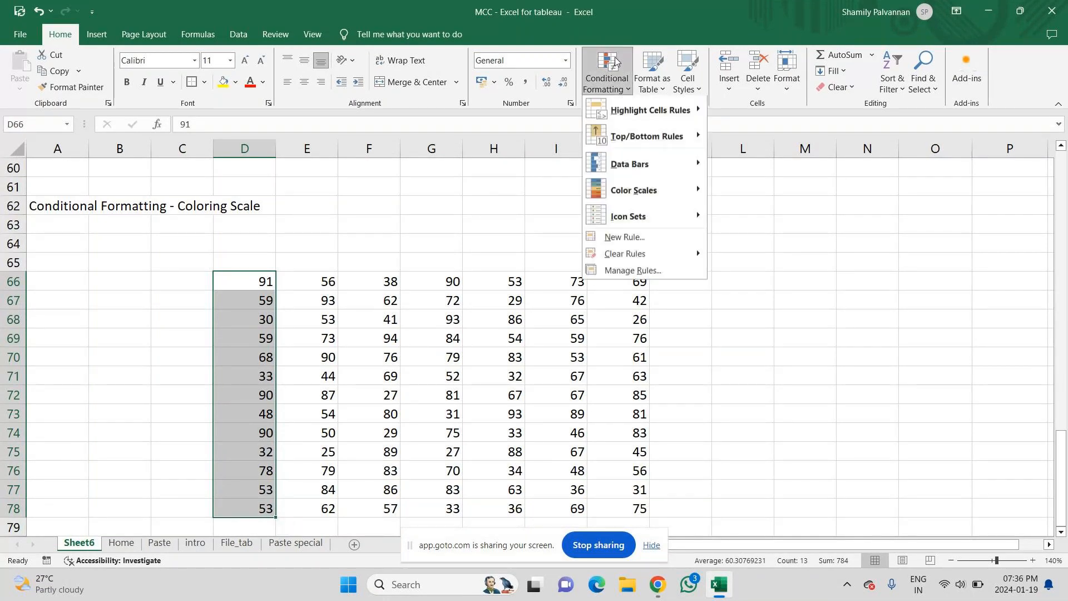
pyautogui.moveTo(621, 190)
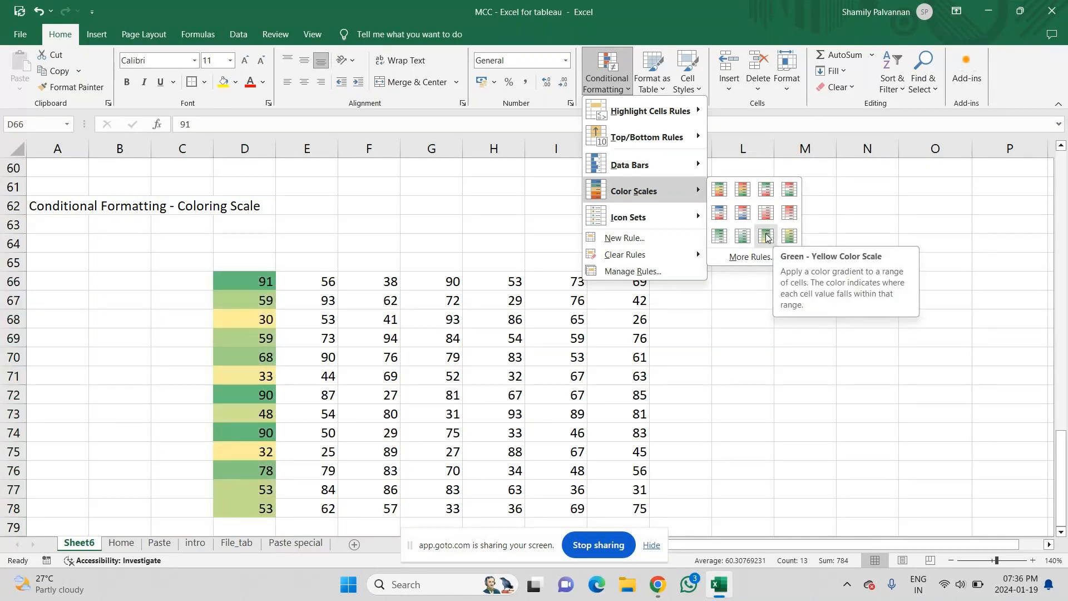
pyautogui.click(765, 236)
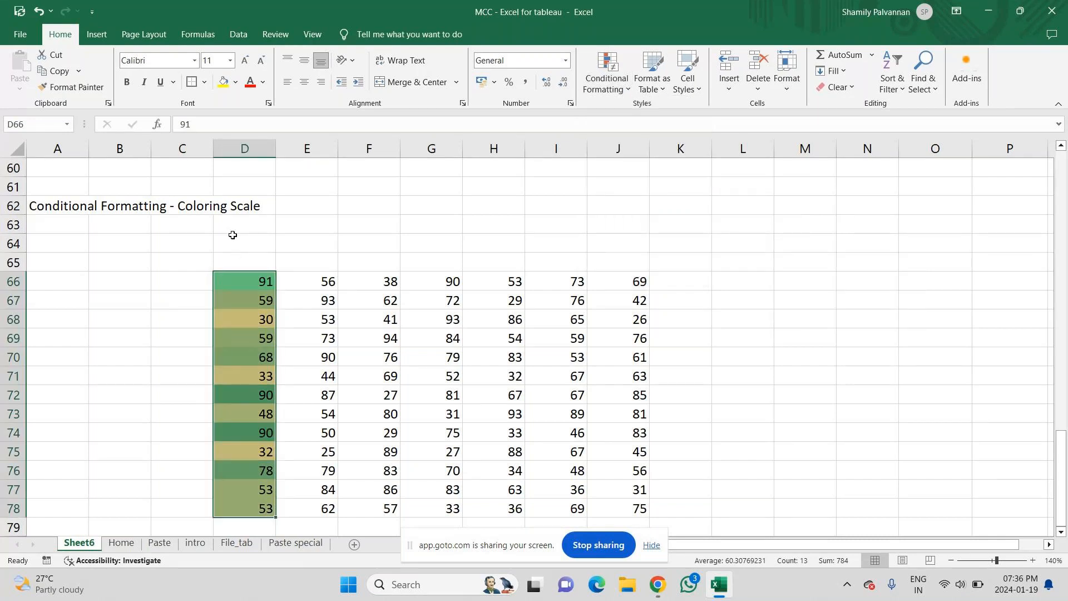
# - Enter the label "Highest (G) to Lowest (Y)" in cell D64 and wrap its text
pyautogui.click(239, 239)
pyautogui.write('H')
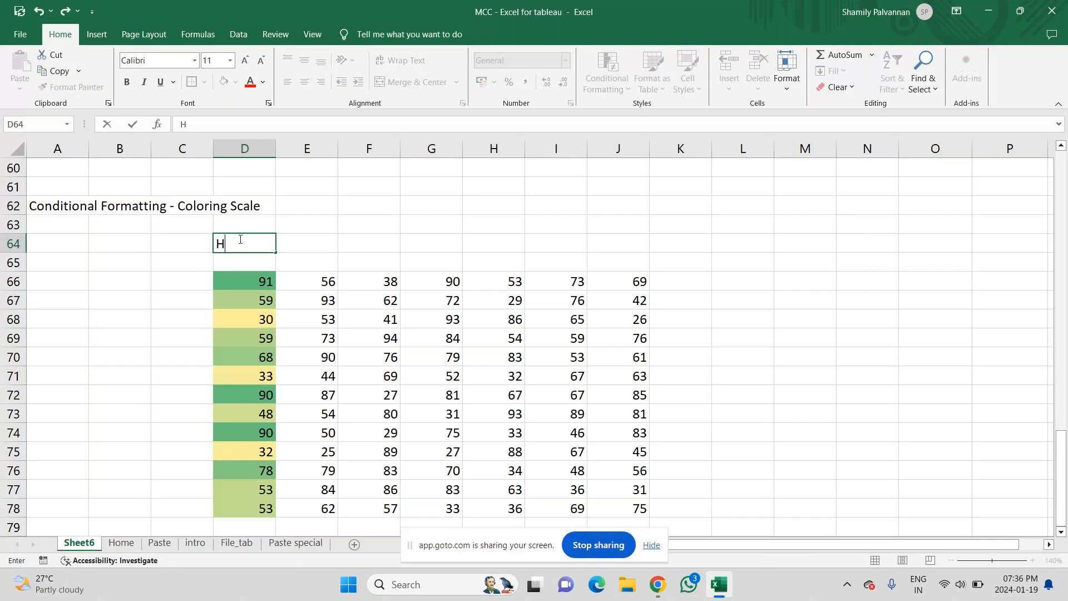
pyautogui.write('igj')
pyautogui.write('st ')
pyautogui.write('(G')
pyautogui.write(')')
pyautogui.write(' to ')
pyautogui.write('Lowes')
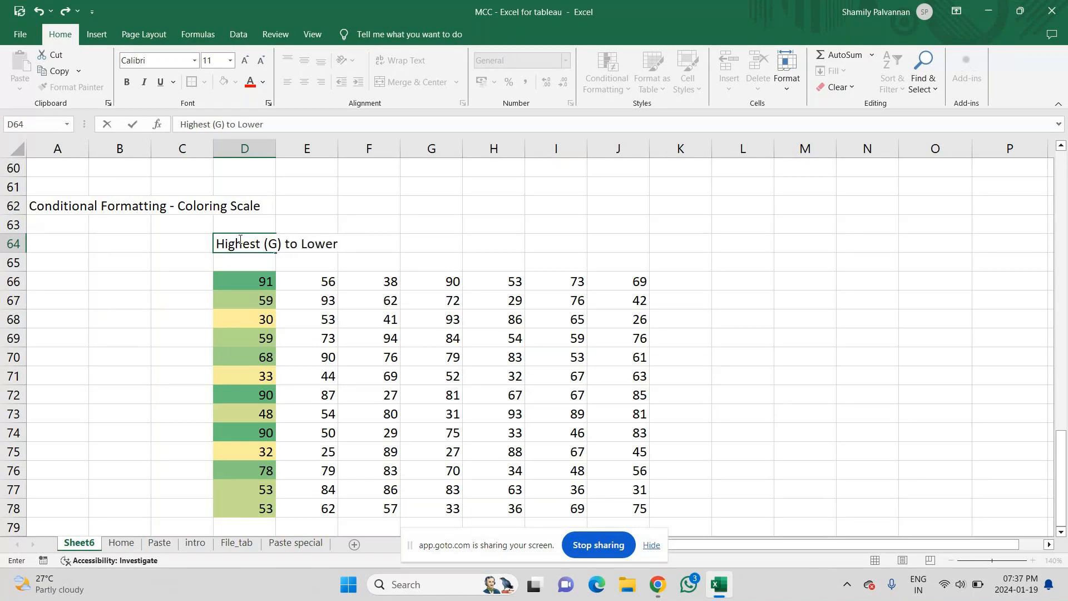
pyautogui.write('t (Y)')
pyautogui.press('Return')
pyautogui.click(239, 239)
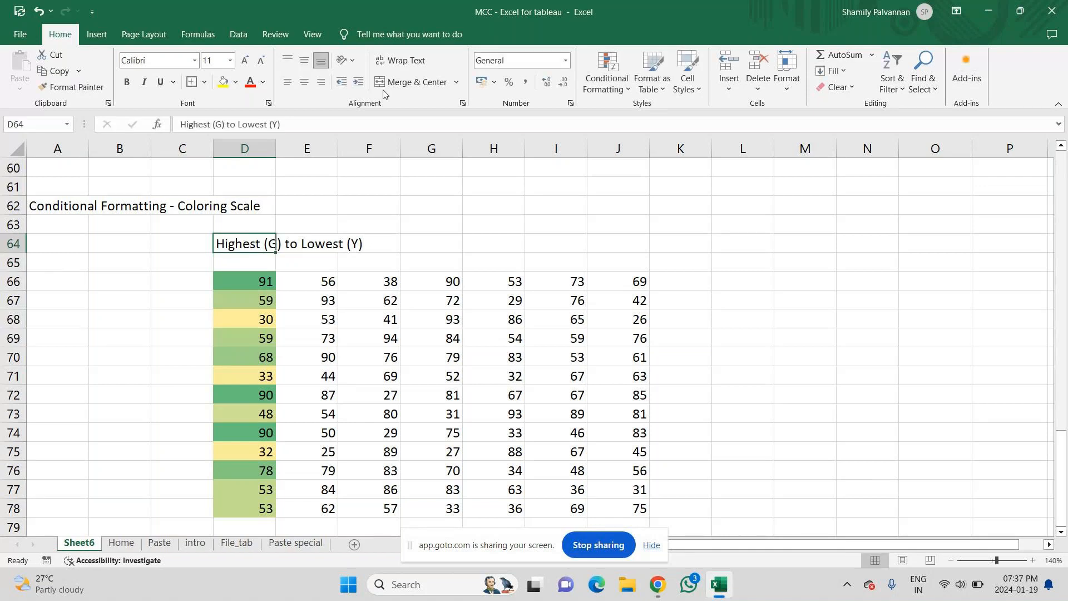
pyautogui.click(400, 60)
# - Apply the Green - White Color Scale to E66:E78
pyautogui.press('Down')
pyautogui.press('Down')
pyautogui.press('Down')
pyautogui.press('Down')
pyautogui.press('Down')
pyautogui.press('Down')
pyautogui.press('Down')
pyautogui.press('Down')
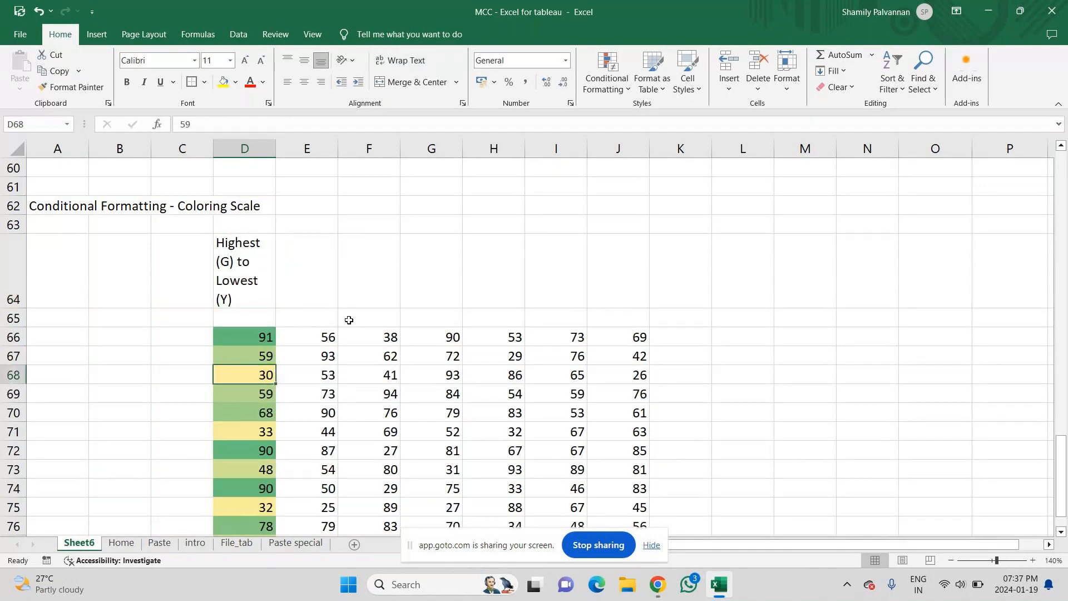
pyautogui.press('Down')
pyautogui.press('Down')
pyautogui.press('Down')
pyautogui.press('Down')
pyautogui.press('Down')
pyautogui.press('Down')
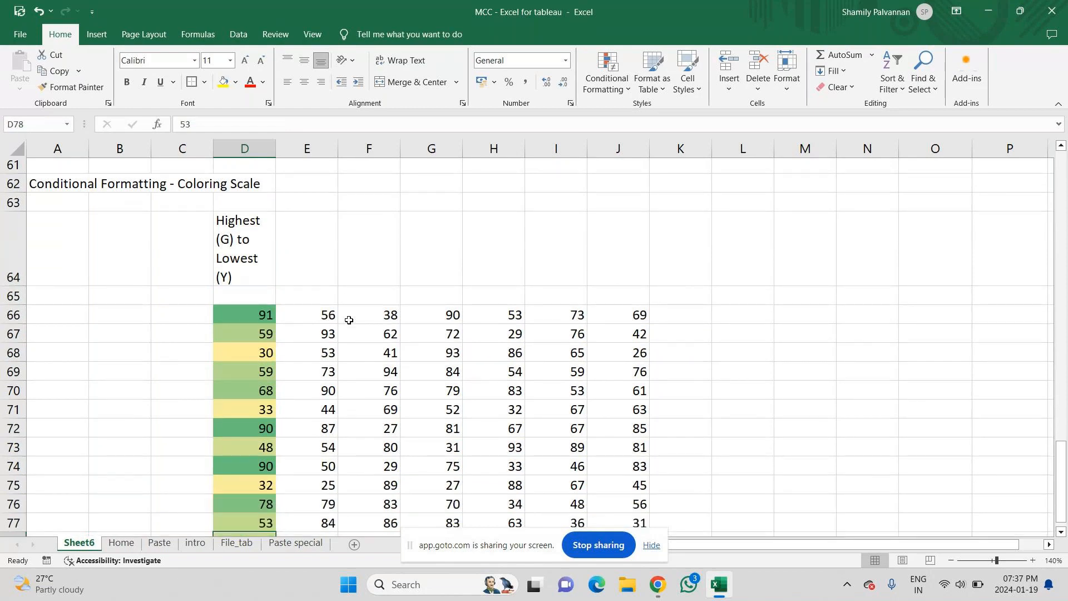
pyautogui.press('Down')
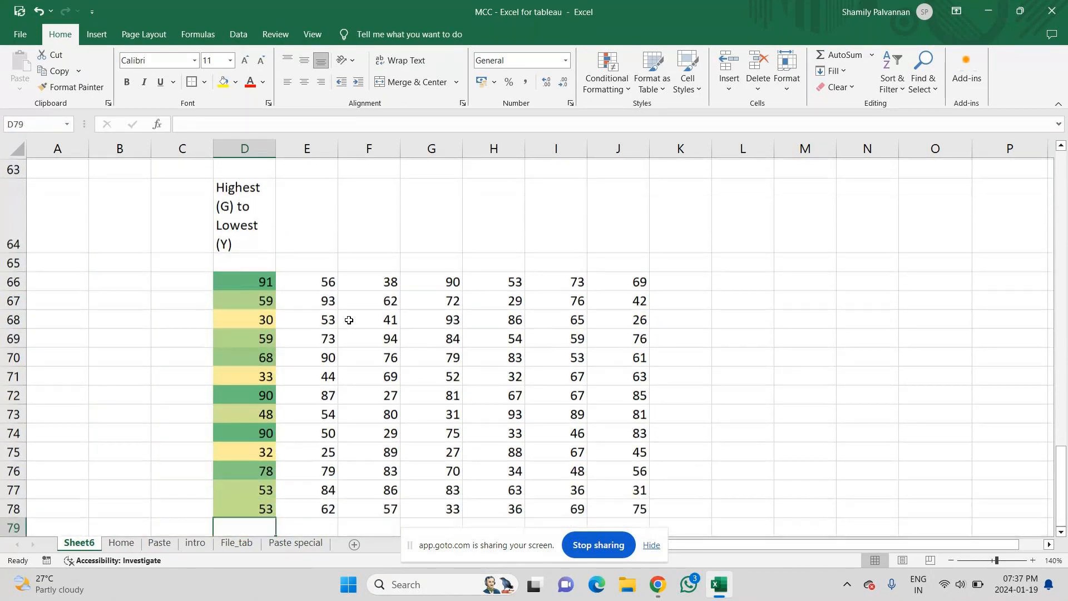
pyautogui.scroll(-2, 348, 320)
pyautogui.moveTo(310, 186); pyautogui.dragTo(310, 412)
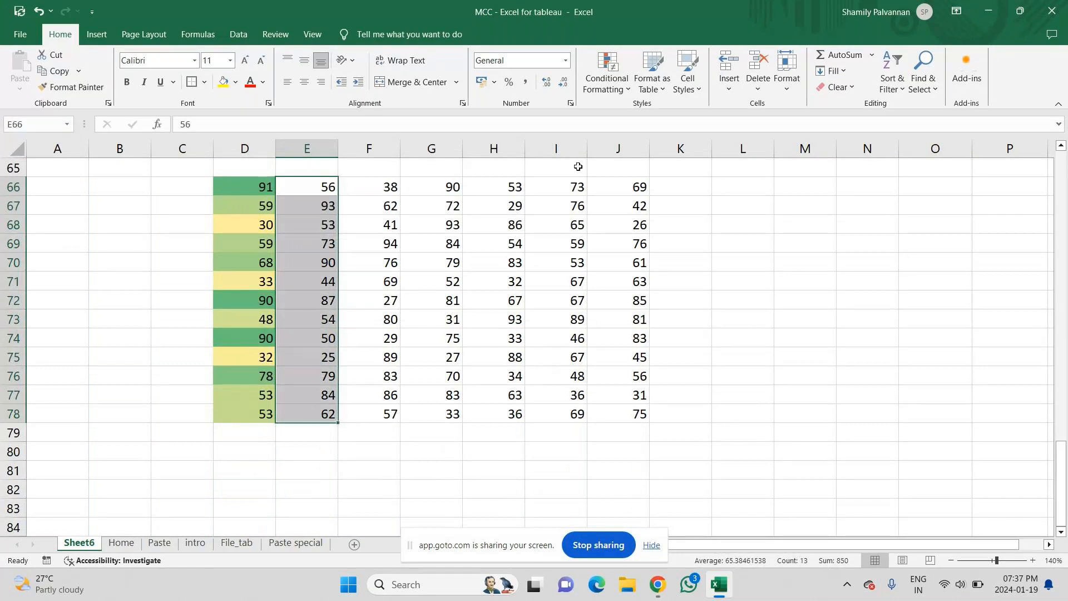
pyautogui.click(614, 68)
pyautogui.moveTo(683, 221)
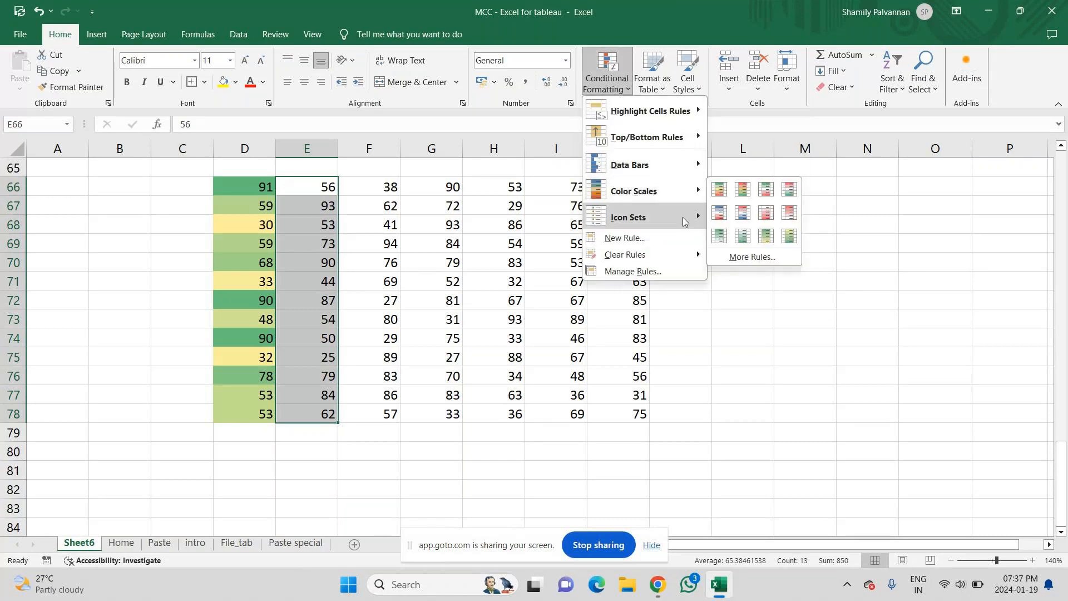
pyautogui.moveTo(690, 191)
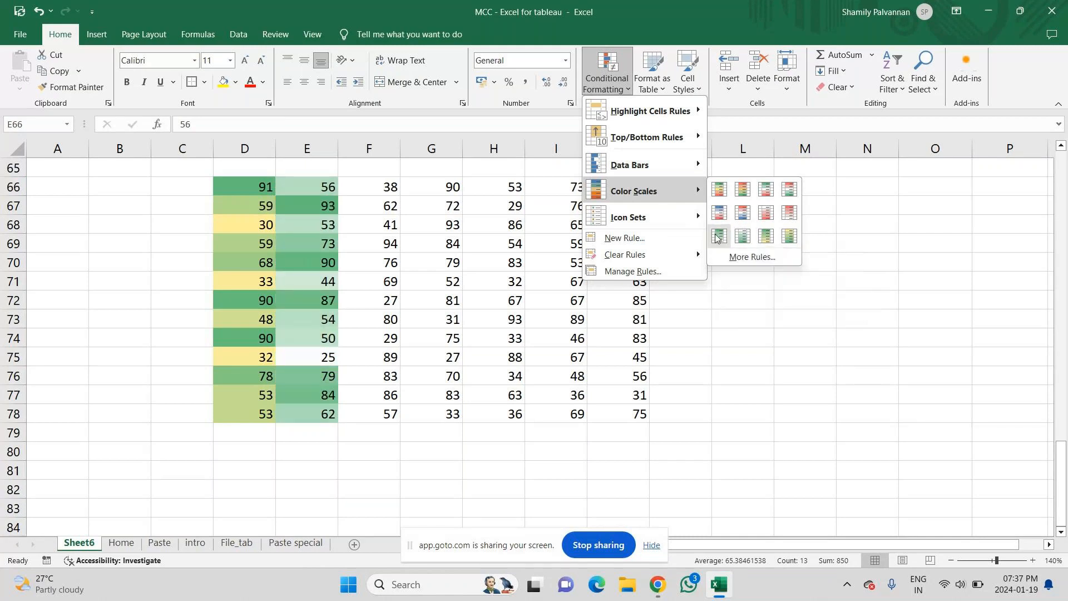
pyautogui.click(718, 235)
# - Enter the label "Hightes (G) to Lowest (W)" in cell E64 and wrap its text
pyautogui.press('Up')
pyautogui.press('Up')
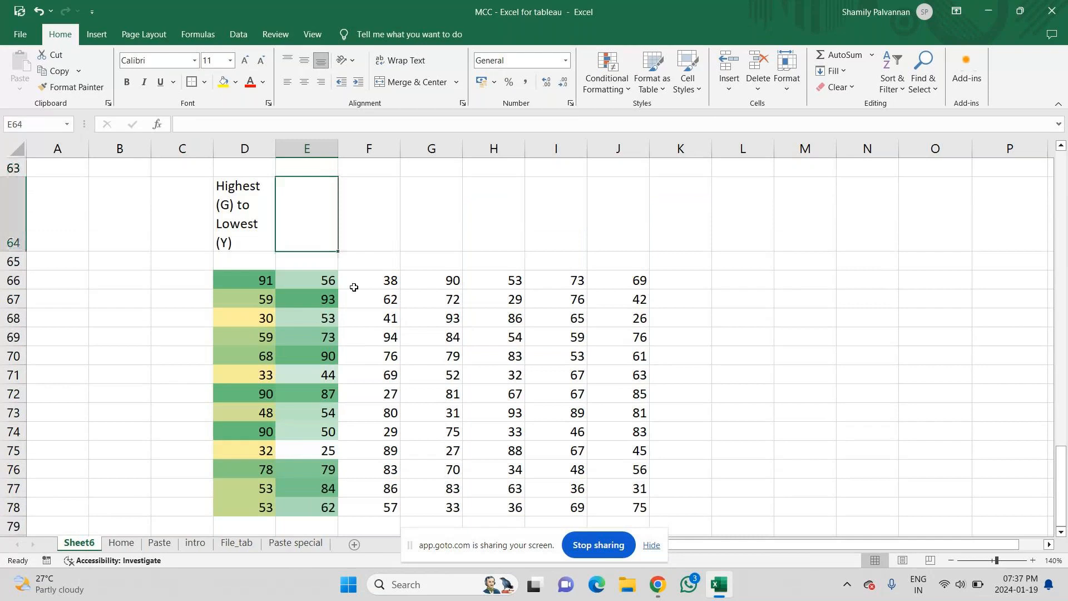
pyautogui.write('Hightes ')
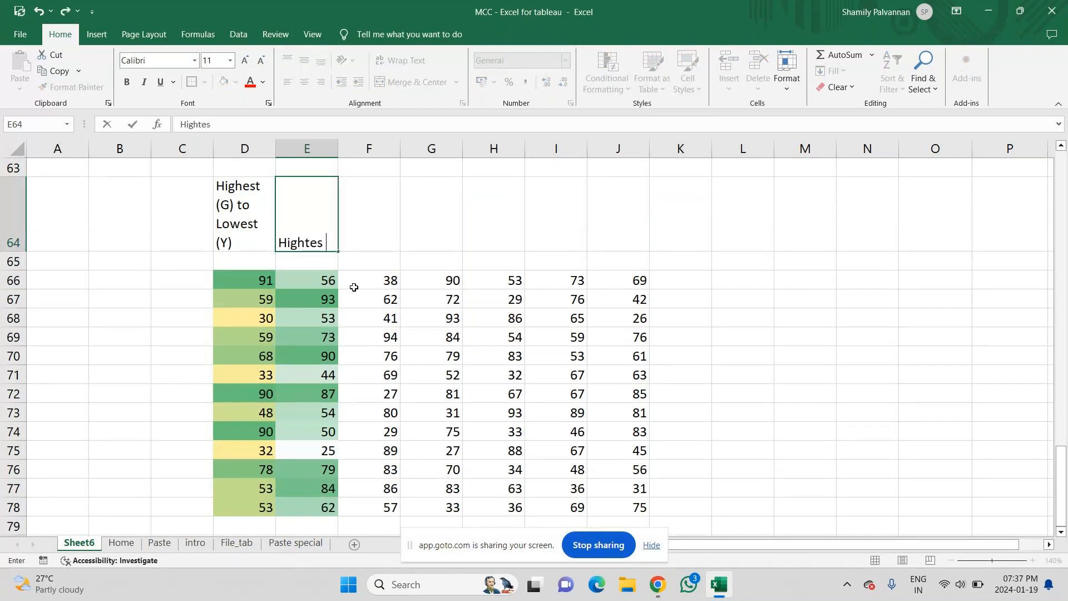
pyautogui.write('(G) to Low')
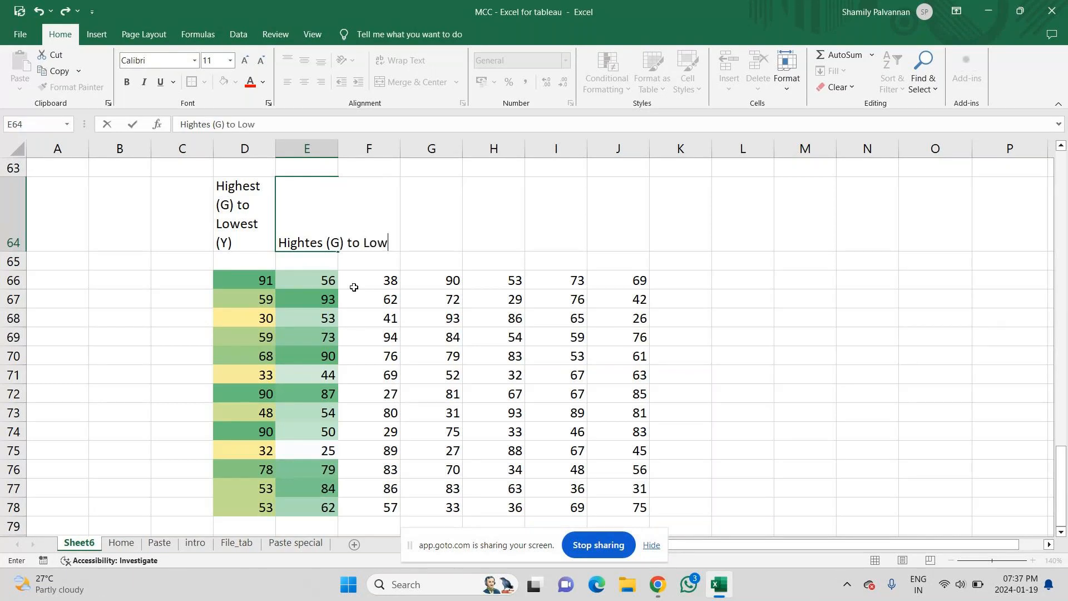
pyautogui.write('est (W)')
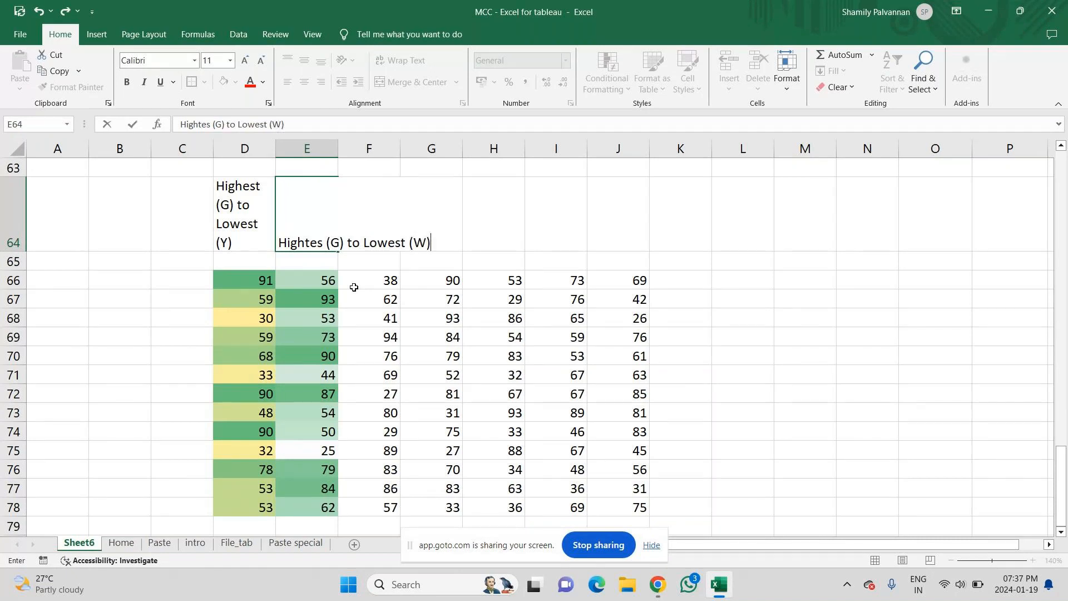
pyautogui.press('Return')
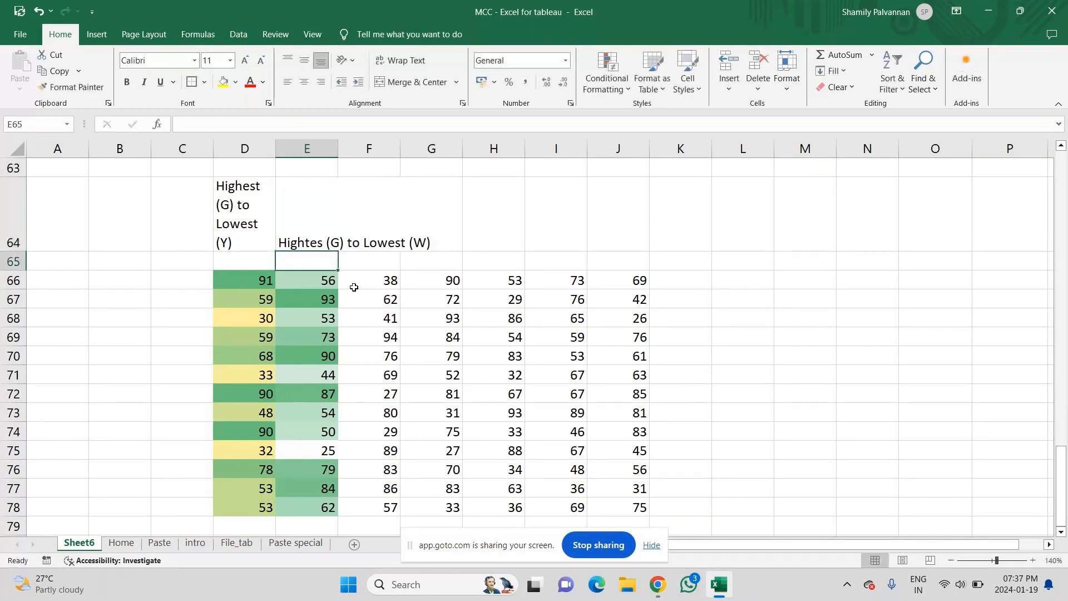
pyautogui.click(334, 245)
pyautogui.click(401, 60)
# - Apply the Blue - White - Red Color Scale to F66:F78
pyautogui.click(379, 203)
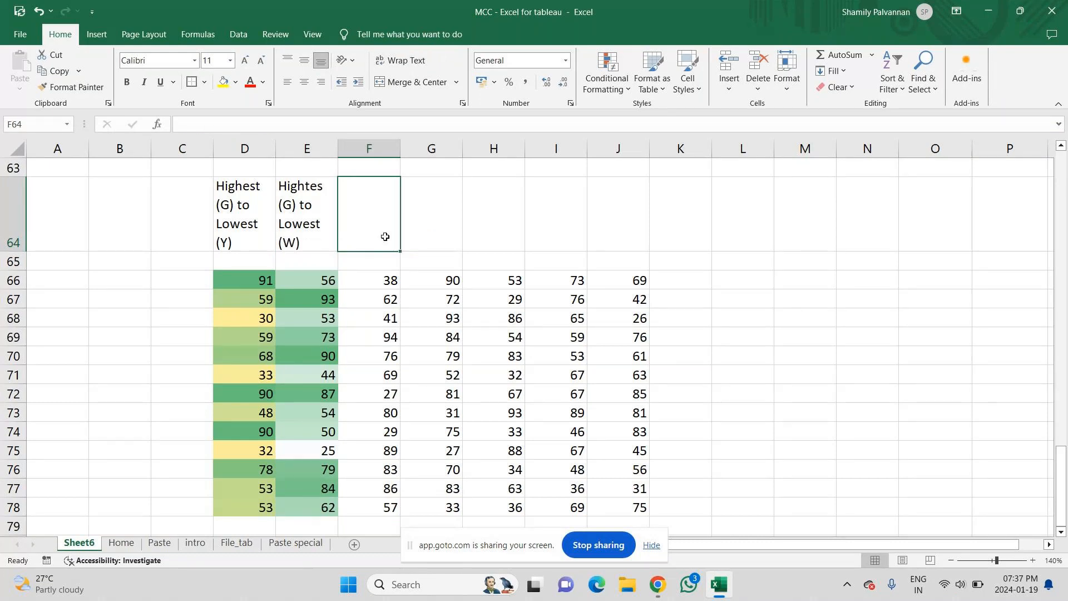
pyautogui.click(384, 279)
pyautogui.hotkey('shift', 'Down')
pyautogui.hotkey('shift', 'Down')
pyautogui.hotkey('shift', 'Down')
pyautogui.hotkey('shift', 'Down')
pyautogui.hotkey('shift', 'Down')
pyautogui.hotkey('shift', 'Down')
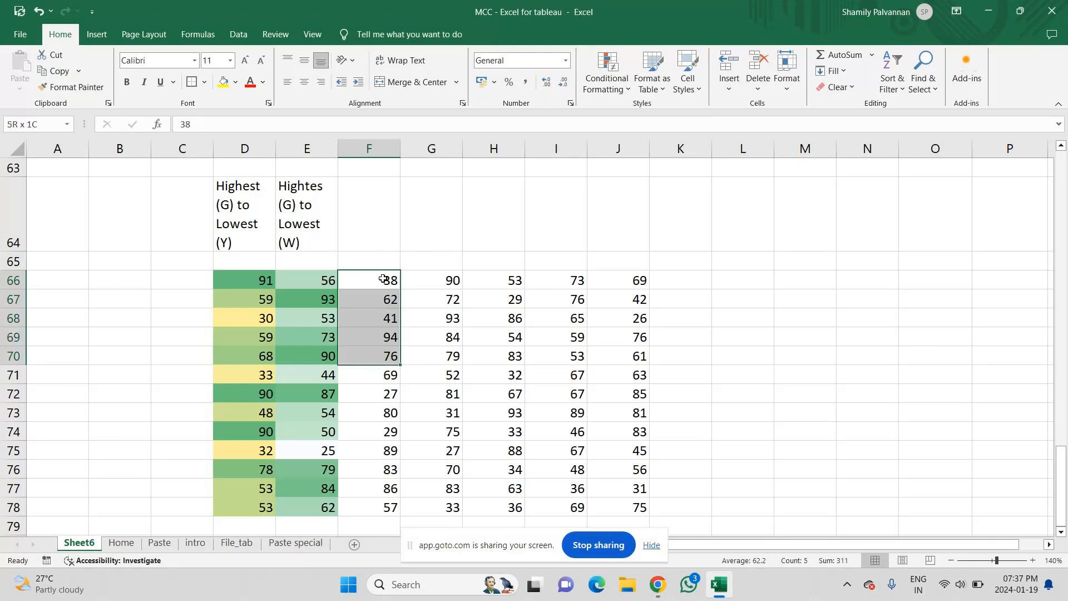
pyautogui.hotkey('shift', 'Down')
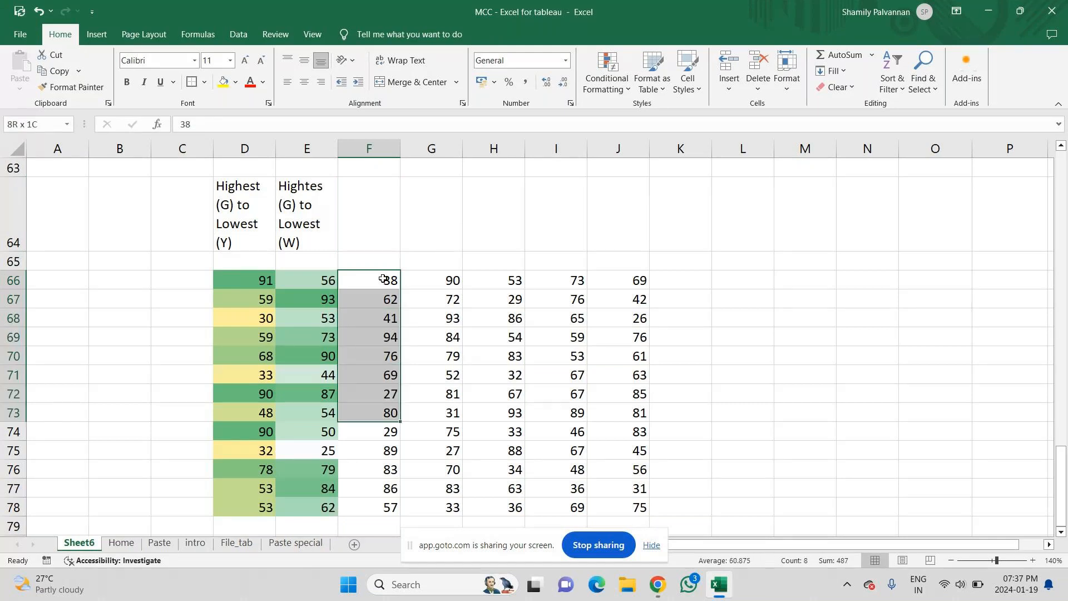
pyautogui.hotkey('shift', 'Down')
pyautogui.hotkey('shift', 'Down')
pyautogui.hotkey('shift', 'Down')
pyautogui.hotkey('shift', 'Down')
pyautogui.hotkey('shift', 'Down')
pyautogui.click(606, 78)
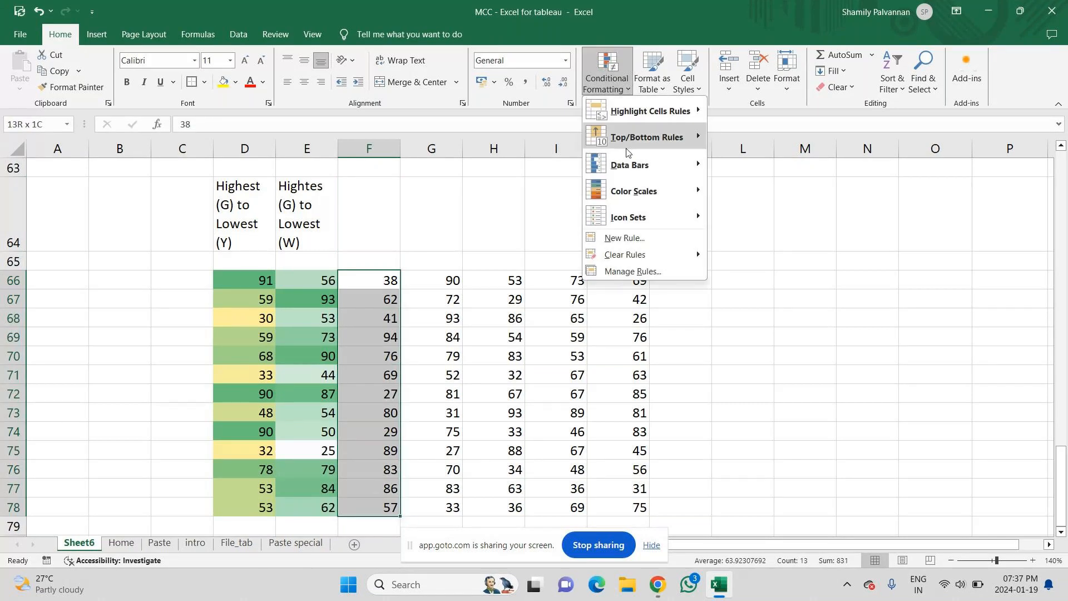
pyautogui.moveTo(637, 191)
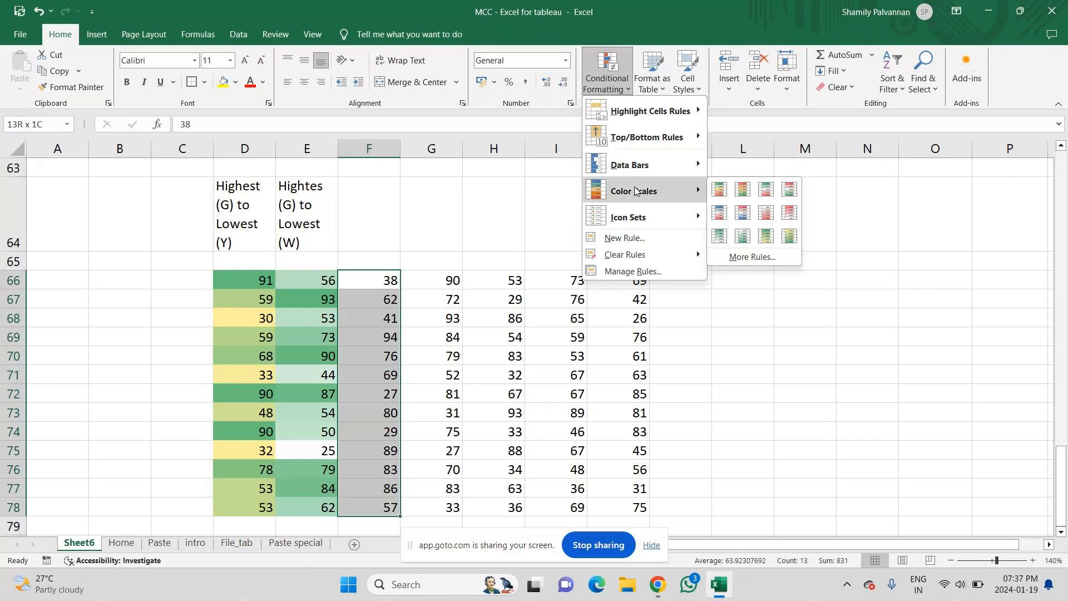
pyautogui.click(717, 212)
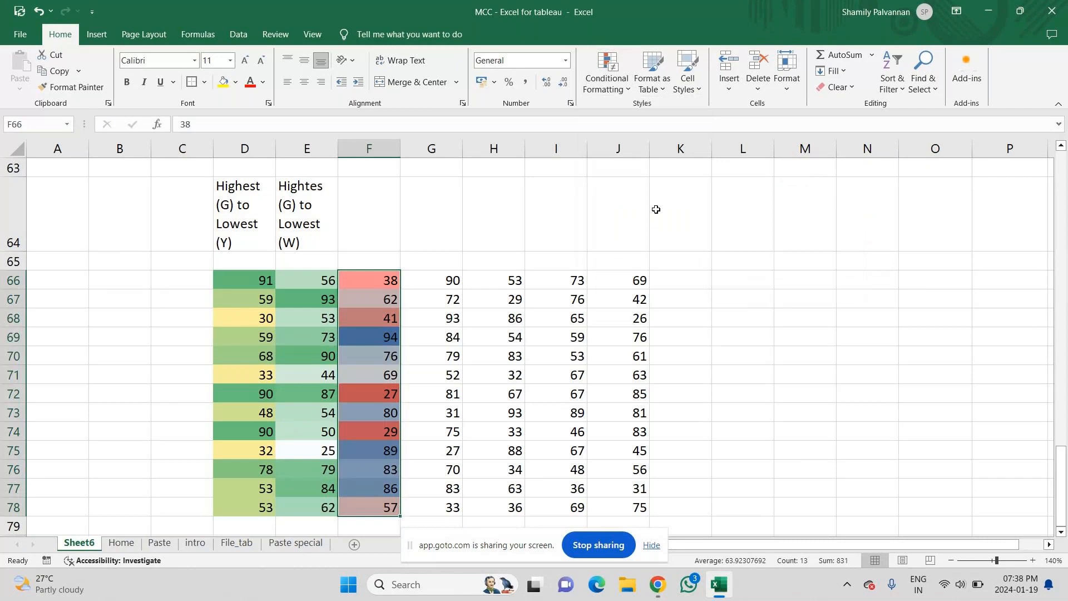
# - Enter the label "Highest(B) Average(W) Lowest(R)" in cell F64 and wrap its text
pyautogui.click(394, 213)
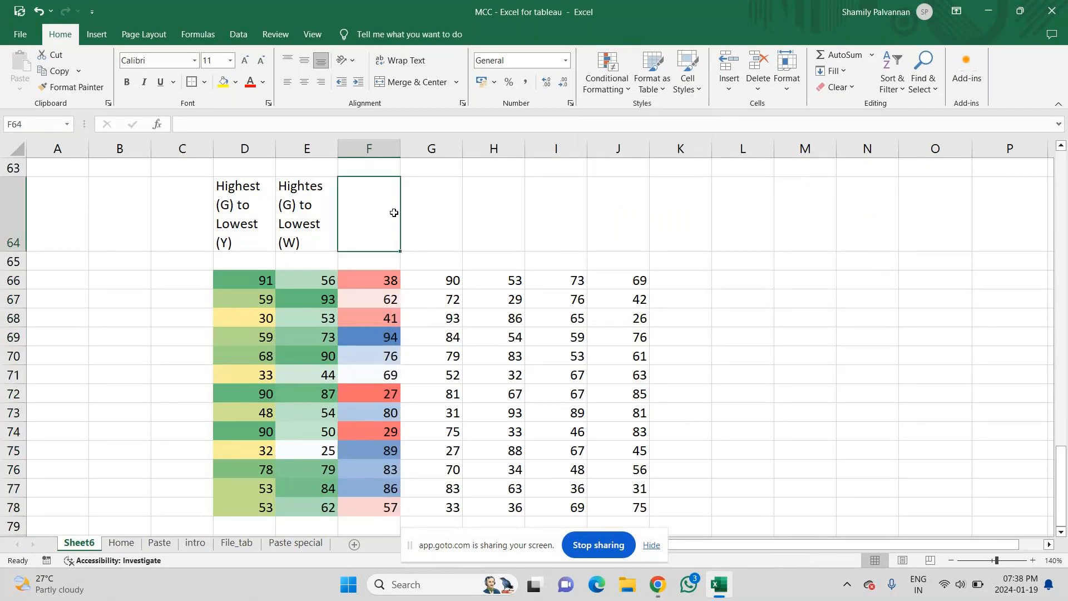
pyautogui.write('Hi')
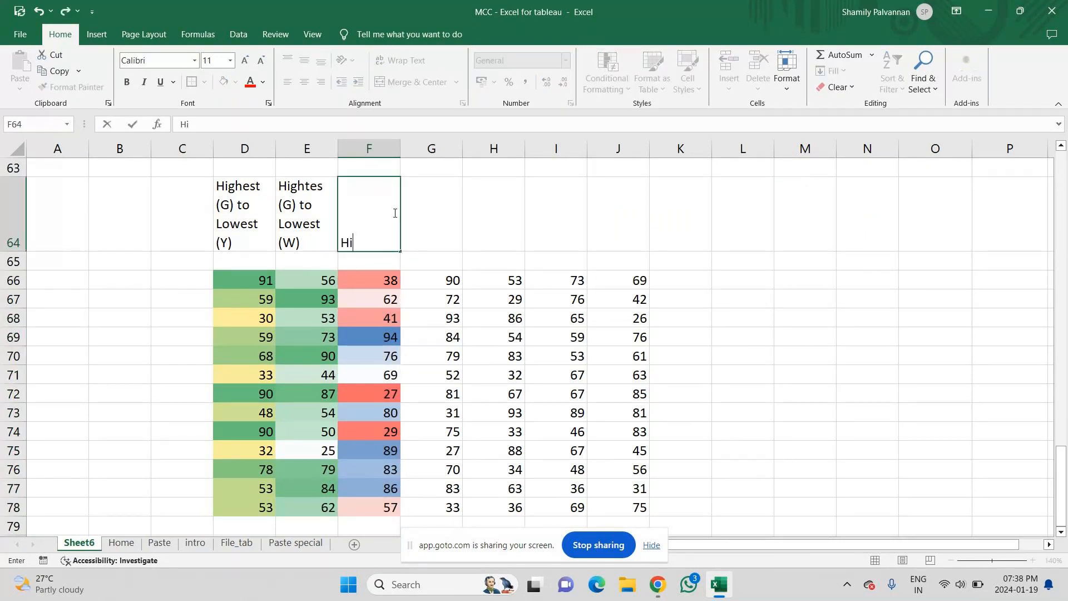
pyautogui.write('ghest(B) Average(')
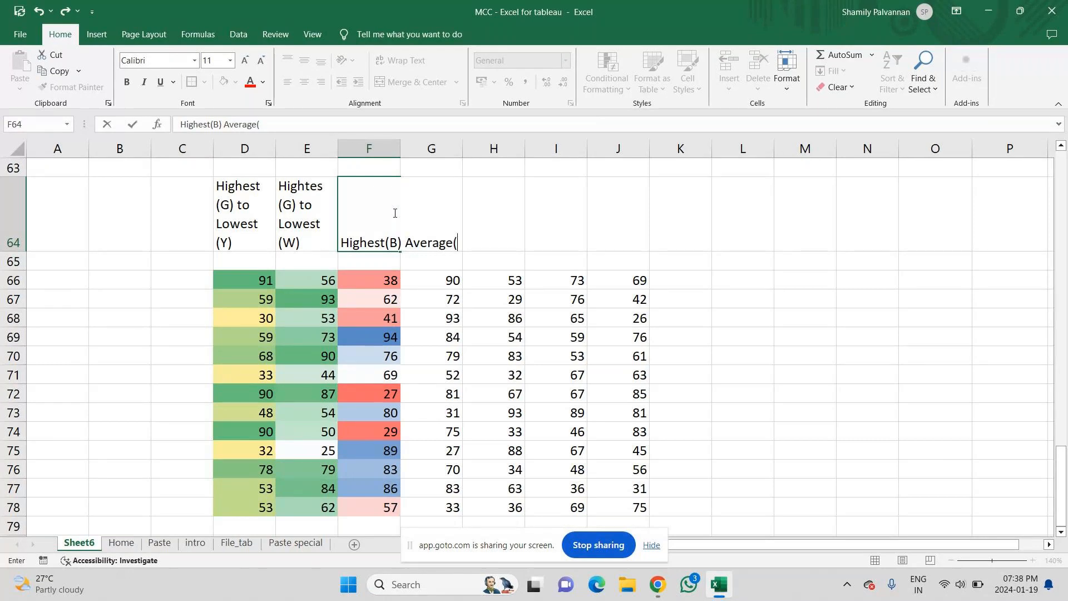
pyautogui.write('W) Lowest')
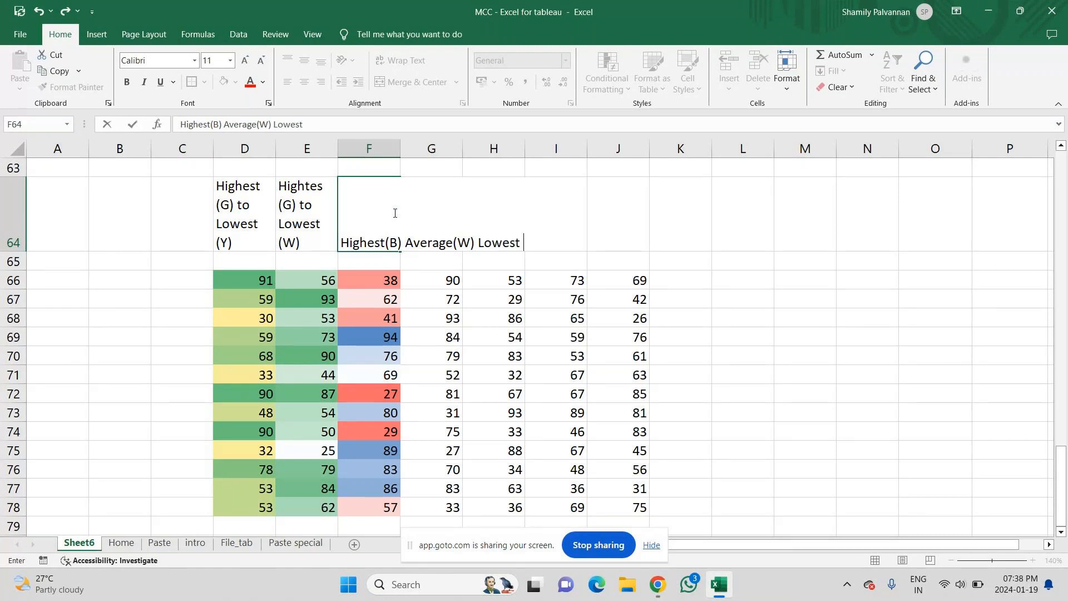
pyautogui.write(' (R)')
pyautogui.press('Return')
pyautogui.click(379, 221)
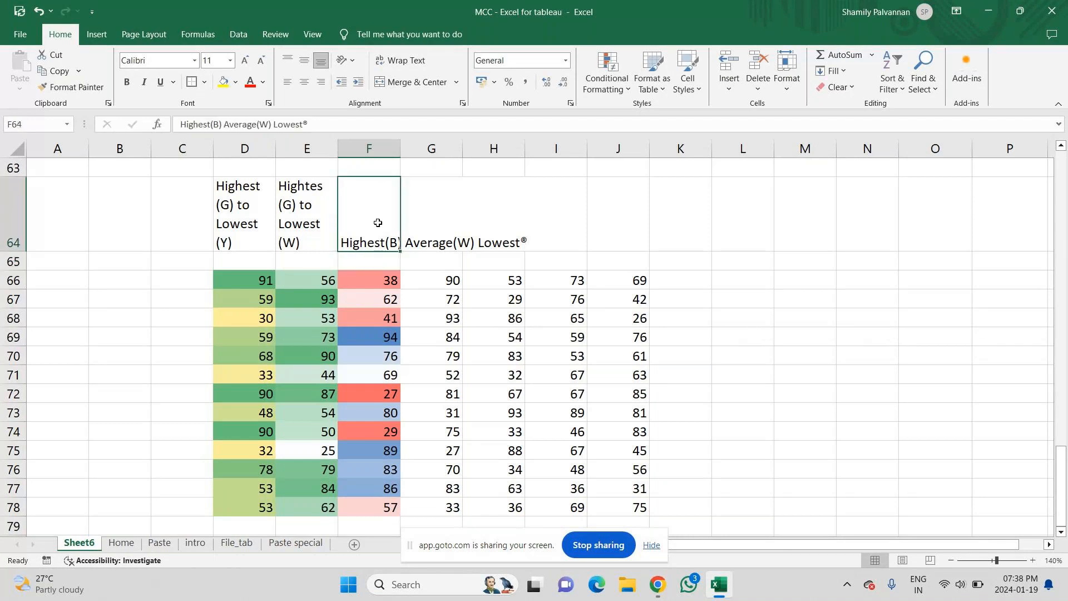
pyautogui.click(409, 61)
pyautogui.press('Return')
pyautogui.press('Down')
pyautogui.press('Down')
pyautogui.press('Down')
pyautogui.press('Down')
pyautogui.press('Down')
pyautogui.press('Down')
pyautogui.press('Down')
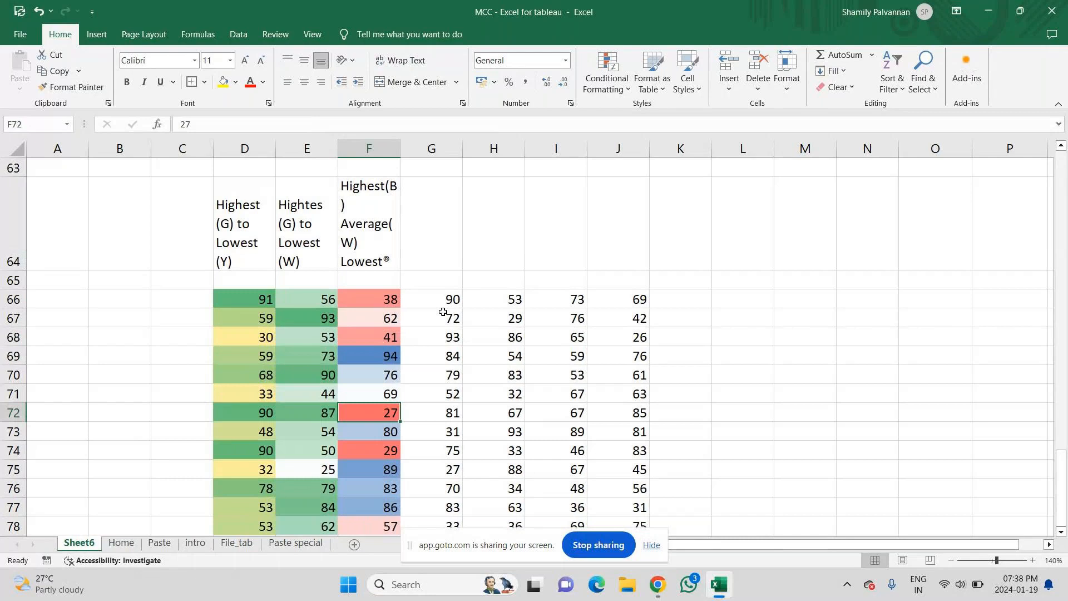
pyautogui.press('Down')
pyautogui.press('Down')
pyautogui.press('Down')
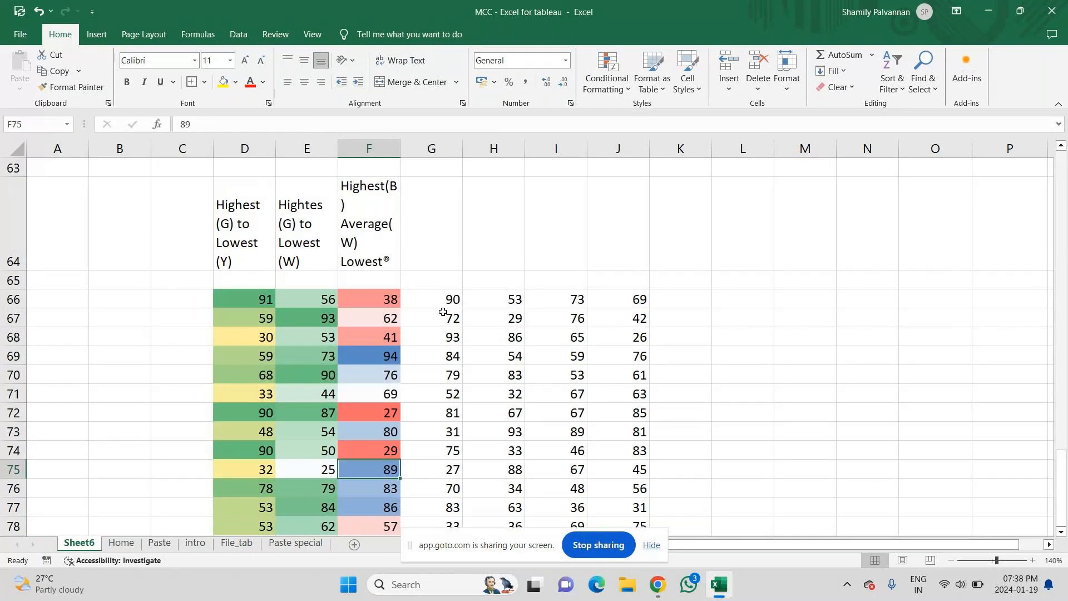
pyautogui.scroll(-1, 442, 312)
pyautogui.press('Up')
pyautogui.press('Up')
pyautogui.press('Up')
pyautogui.press('Up')
pyautogui.press('Up')
pyautogui.press('Up')
pyautogui.press('Up')
pyautogui.press('Up')
pyautogui.press('Up')
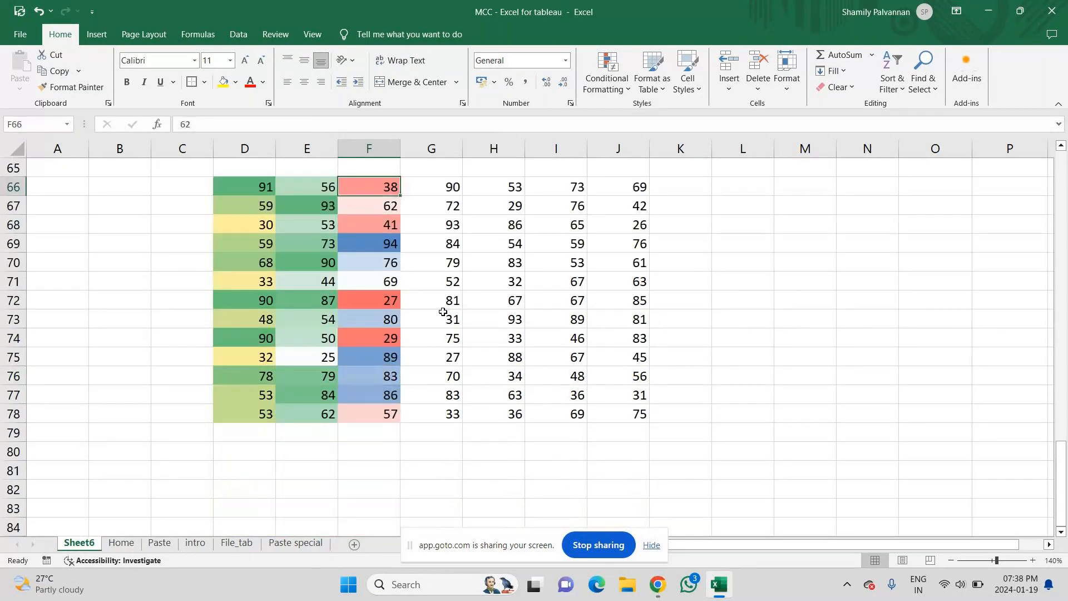
pyautogui.write('0')
pyautogui.hotkey('ctrl', 'z')
# - Start a custom color scale rule for G66:G78 with the 2-Color Scale format style
pyautogui.press('Tab')
pyautogui.hotkey('shift', 'Down')
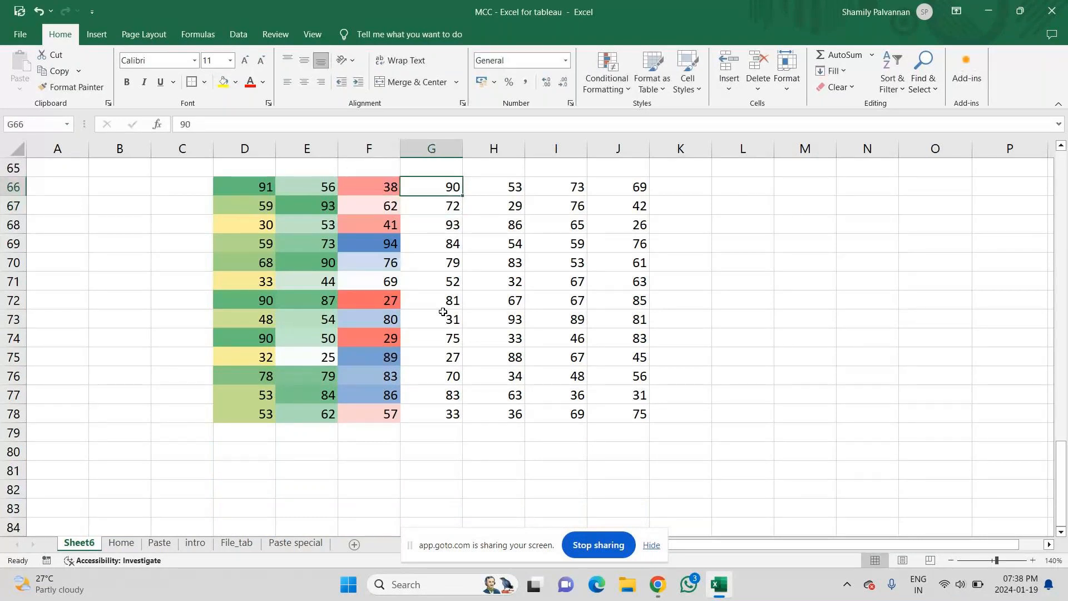
pyautogui.hotkey('shift', 'Down')
pyautogui.hotkey('shift', 'Down')
pyautogui.hotkey('shift', 'Down')
pyautogui.hotkey('shift', 'Down')
pyautogui.hotkey('shift', 'Down')
pyautogui.hotkey('shift', 'Down')
pyautogui.hotkey('shift', 'Down')
pyautogui.hotkey('shift', 'Down')
pyautogui.hotkey('shift', 'Down')
pyautogui.hotkey('shift', 'Down')
pyautogui.hotkey('shift', 'Down')
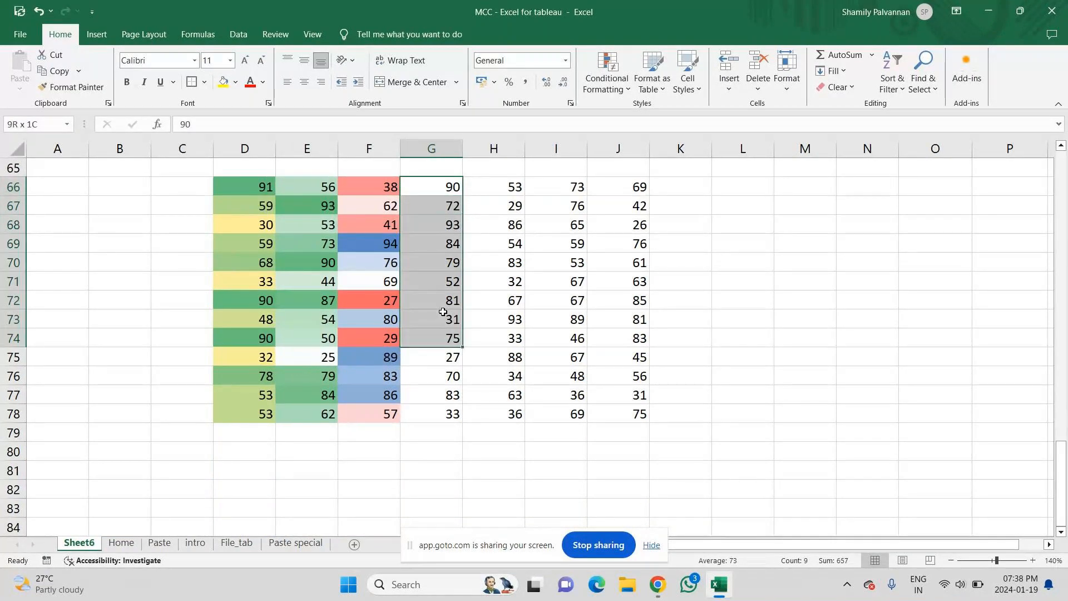
pyautogui.click(608, 86)
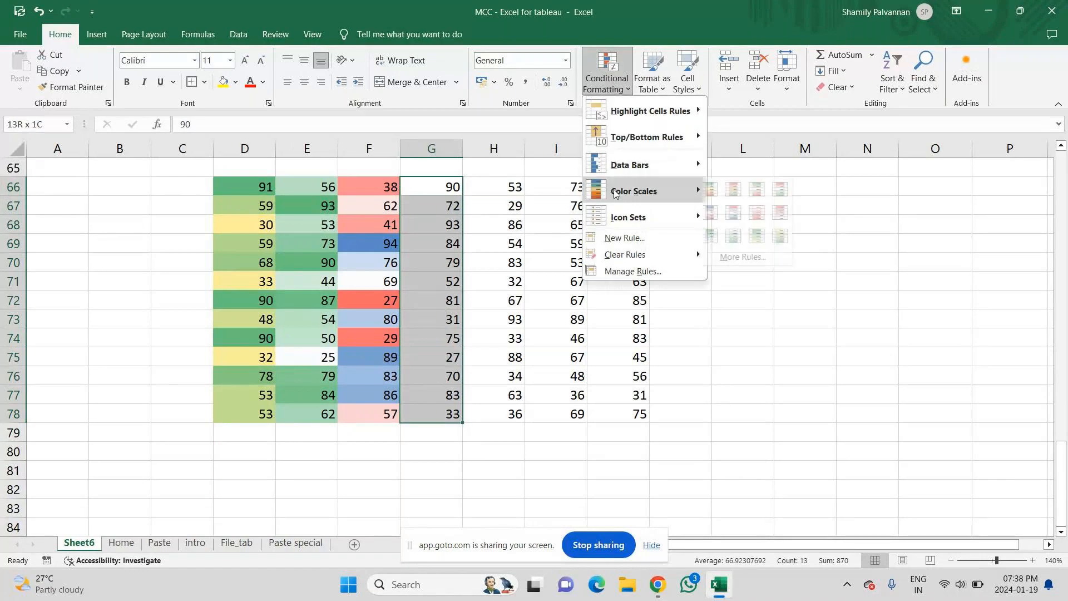
pyautogui.moveTo(686, 185)
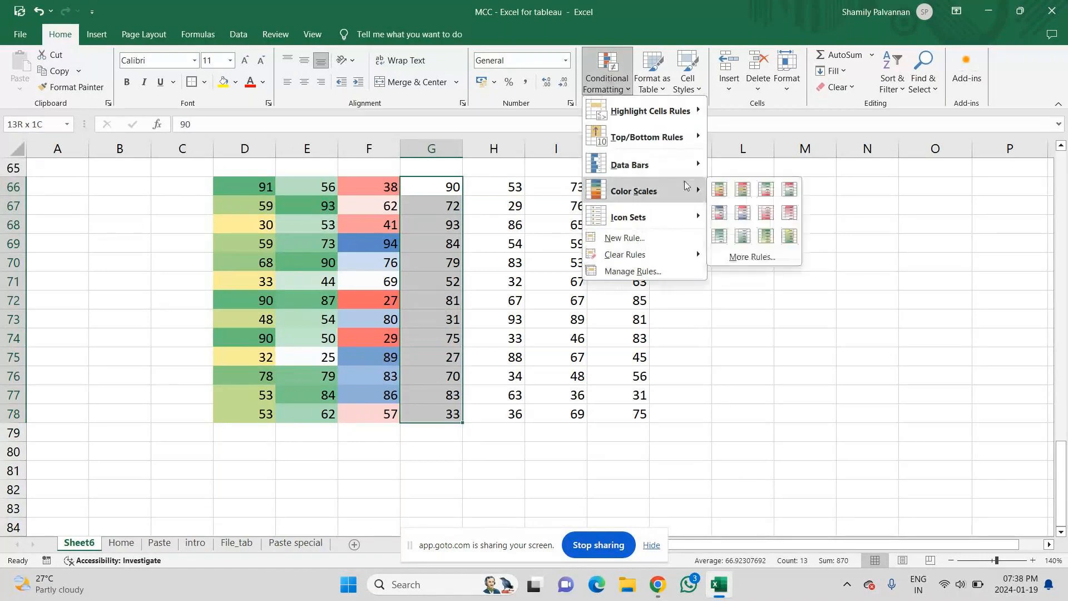
pyautogui.click(743, 260)
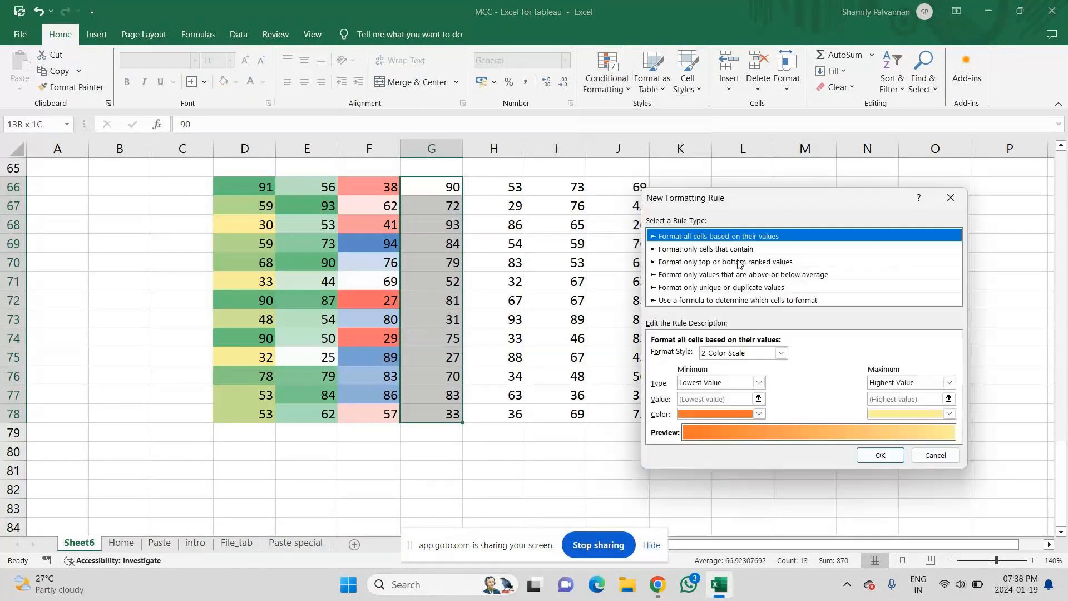
pyautogui.click(780, 352)
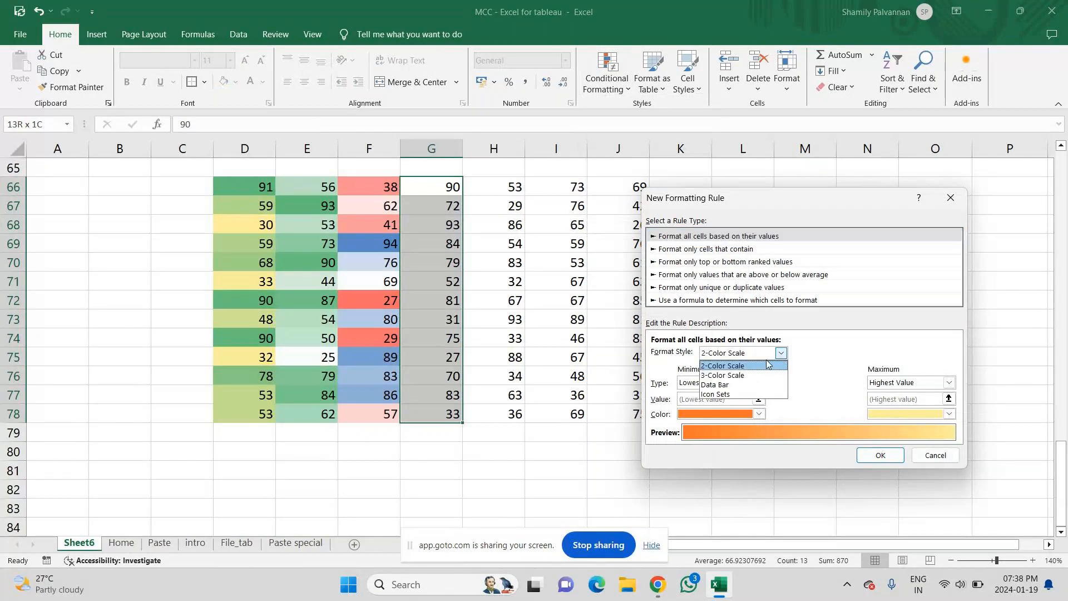
pyautogui.click(729, 366)
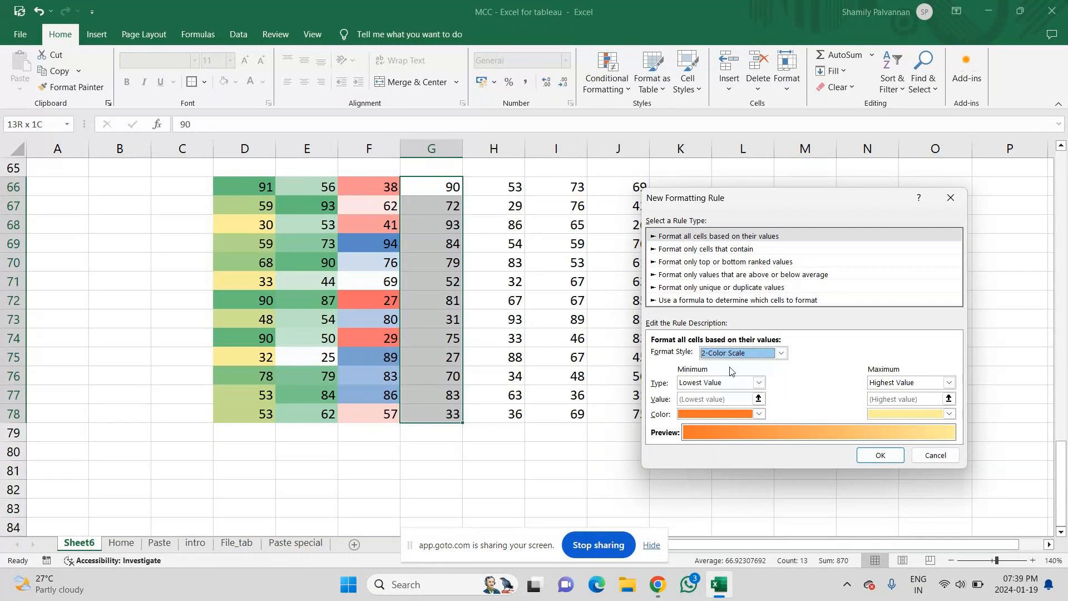
# - Set the rule's minimum color to light blue and its maximum color to dark pink, and apply it to column G
pyautogui.click(759, 413)
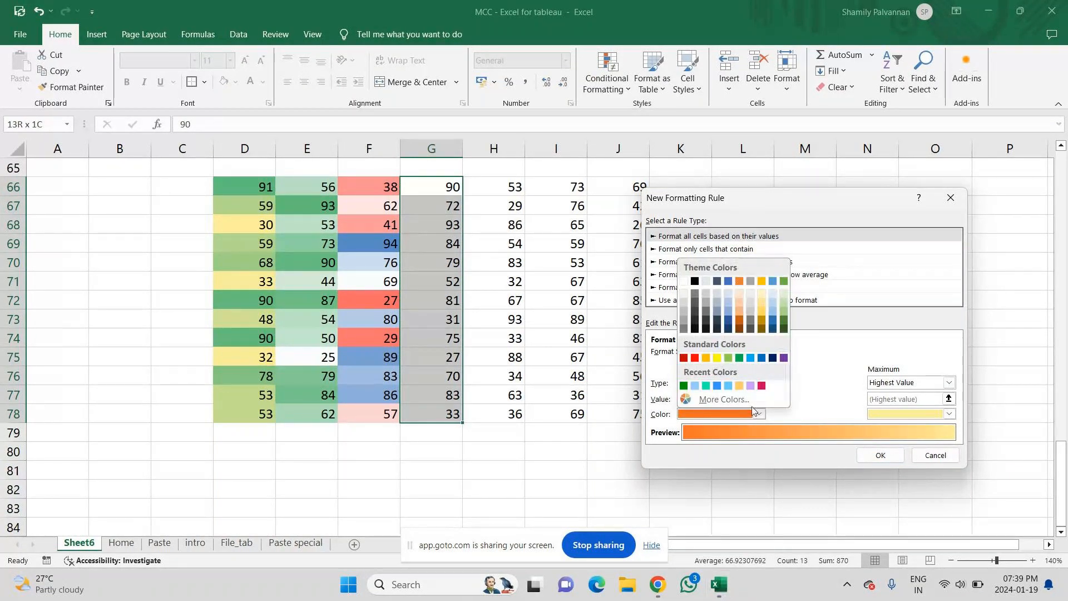
pyautogui.click(727, 386)
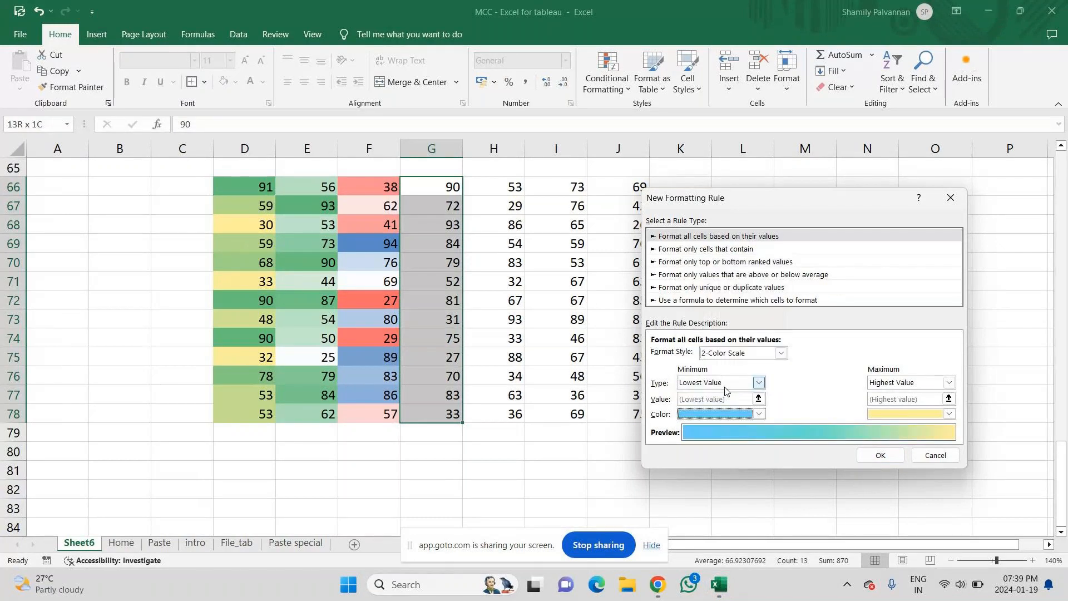
pyautogui.click(951, 414)
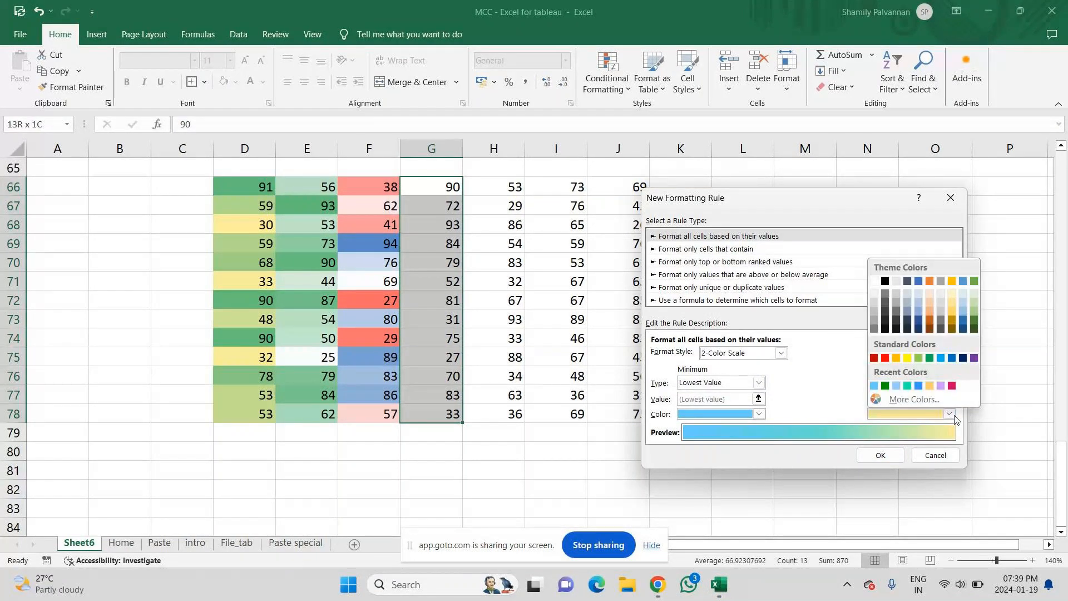
pyautogui.click(951, 386)
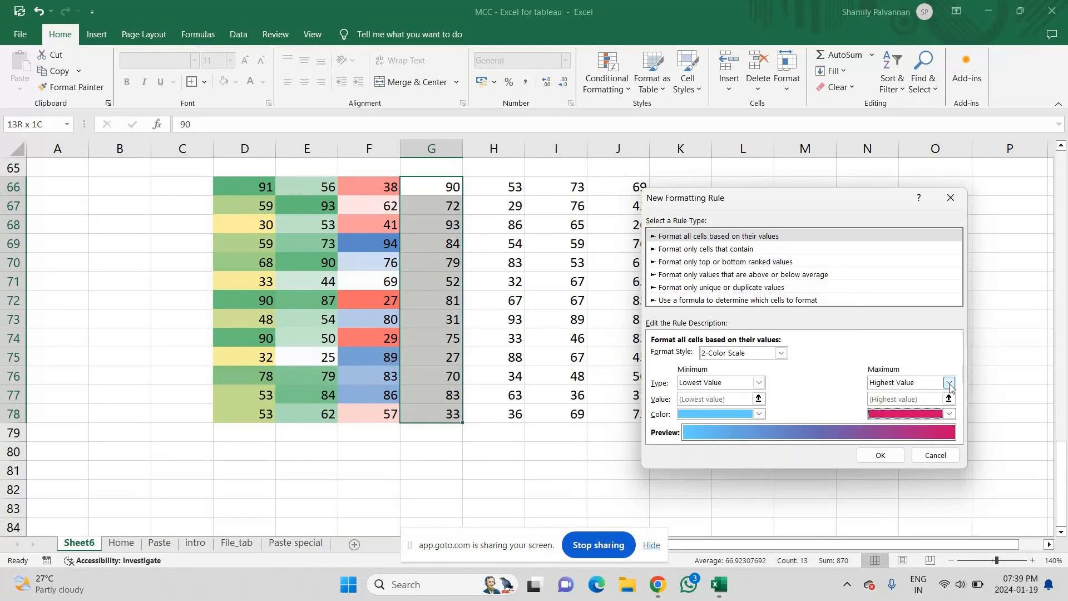
pyautogui.click(889, 455)
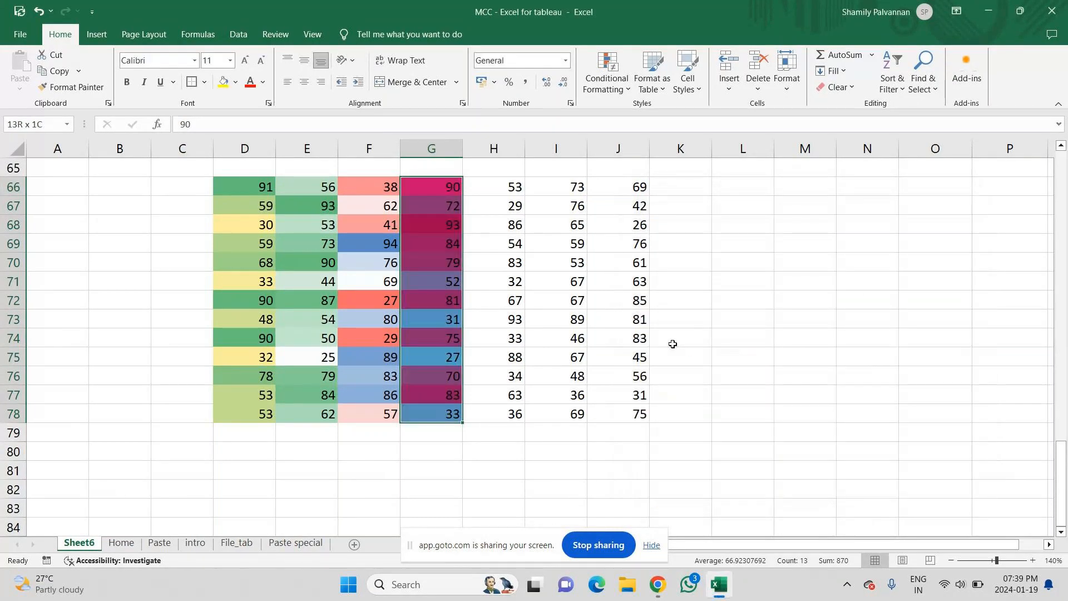
pyautogui.click(486, 303)
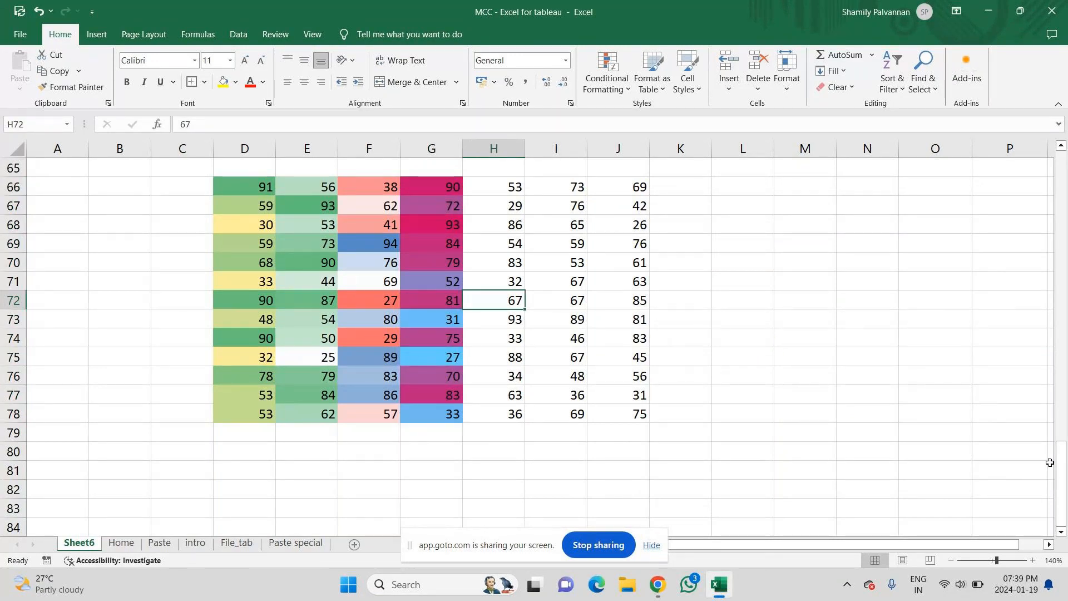
# - Start a custom color scale rule for H66:H78 with the 3-Color Scale format style
pyautogui.scroll(2, 1049, 462)
pyautogui.scroll(-1, 1049, 458)
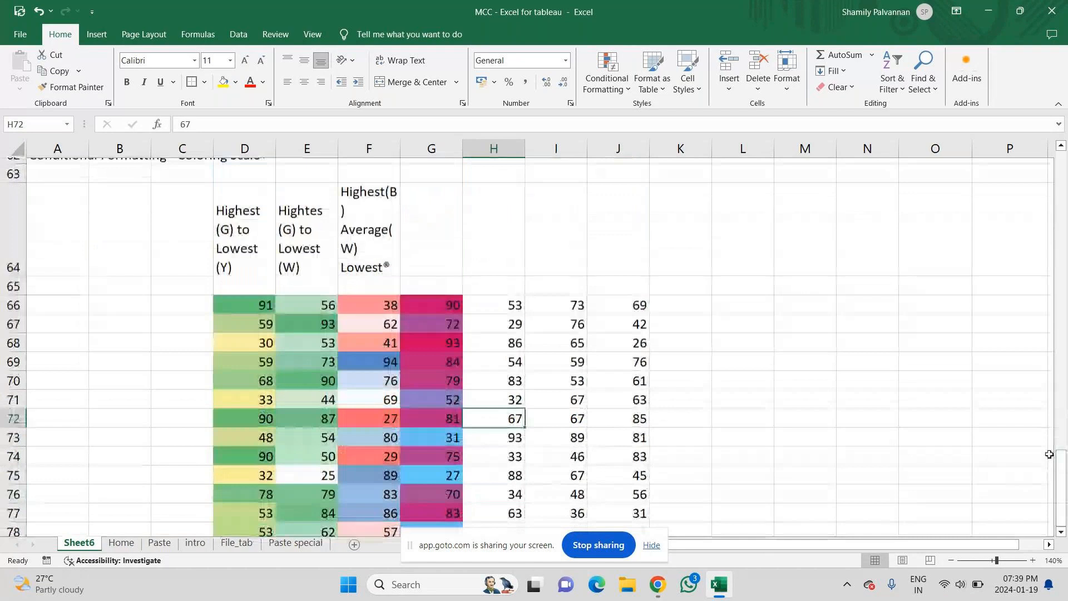
pyautogui.moveTo(503, 301); pyautogui.dragTo(489, 414)
pyautogui.moveTo(1062, 460)
pyautogui.mouseDown()
pyautogui.moveTo(1063, 301)
pyautogui.moveTo(1062, 459)
pyautogui.mouseUp()
pyautogui.click(606, 72)
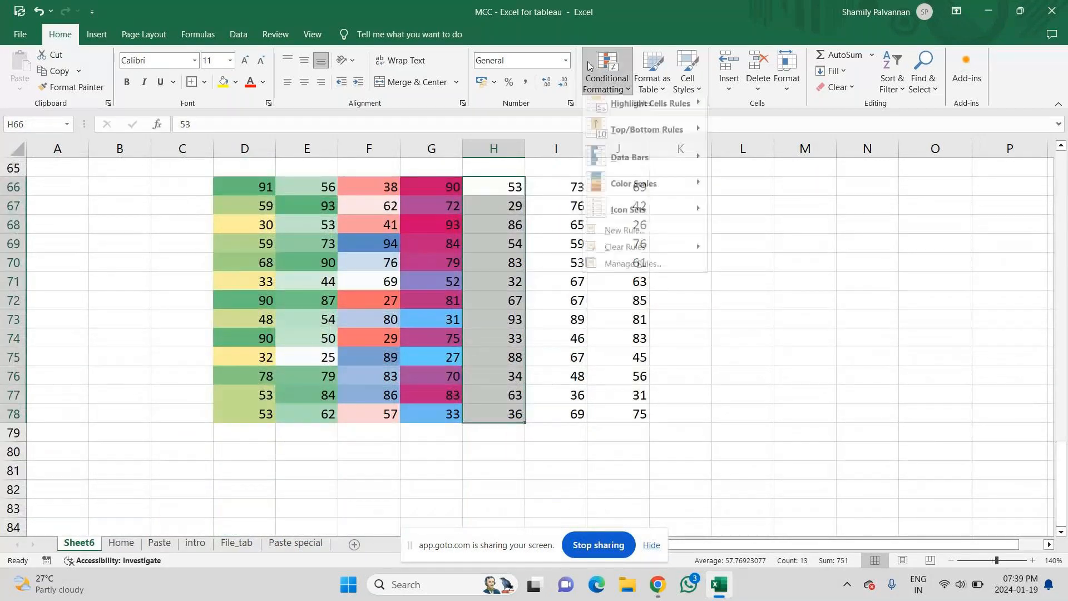
pyautogui.moveTo(622, 195)
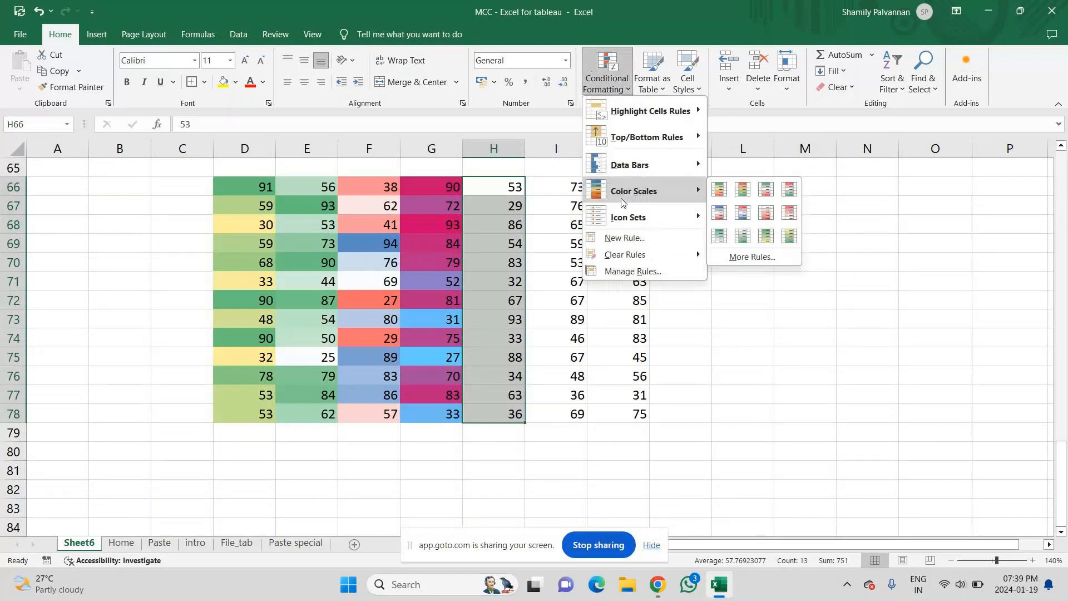
pyautogui.click(752, 257)
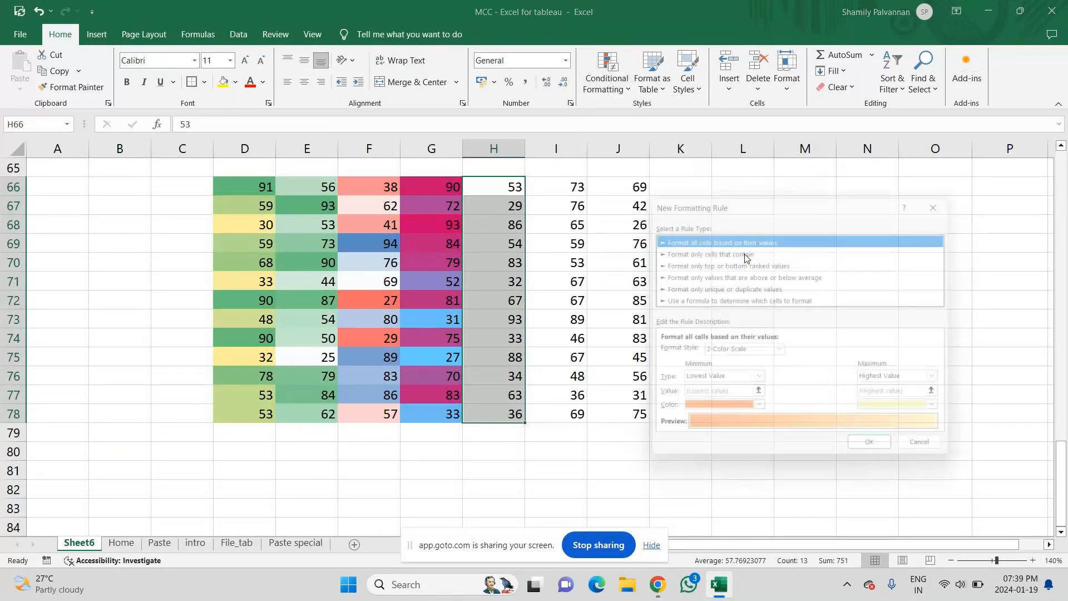
pyautogui.click(772, 353)
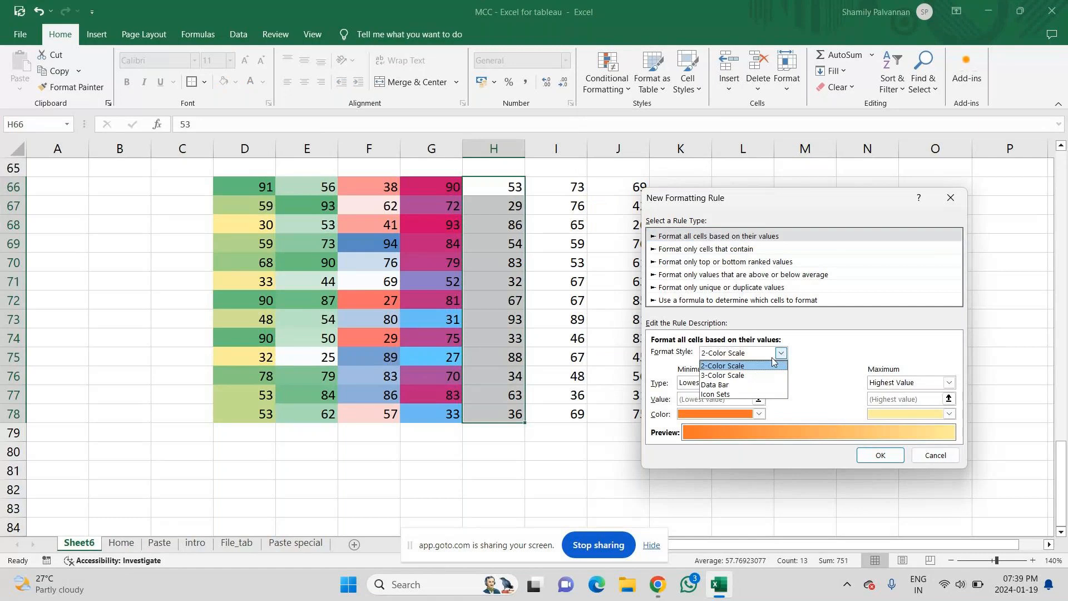
pyautogui.click(739, 375)
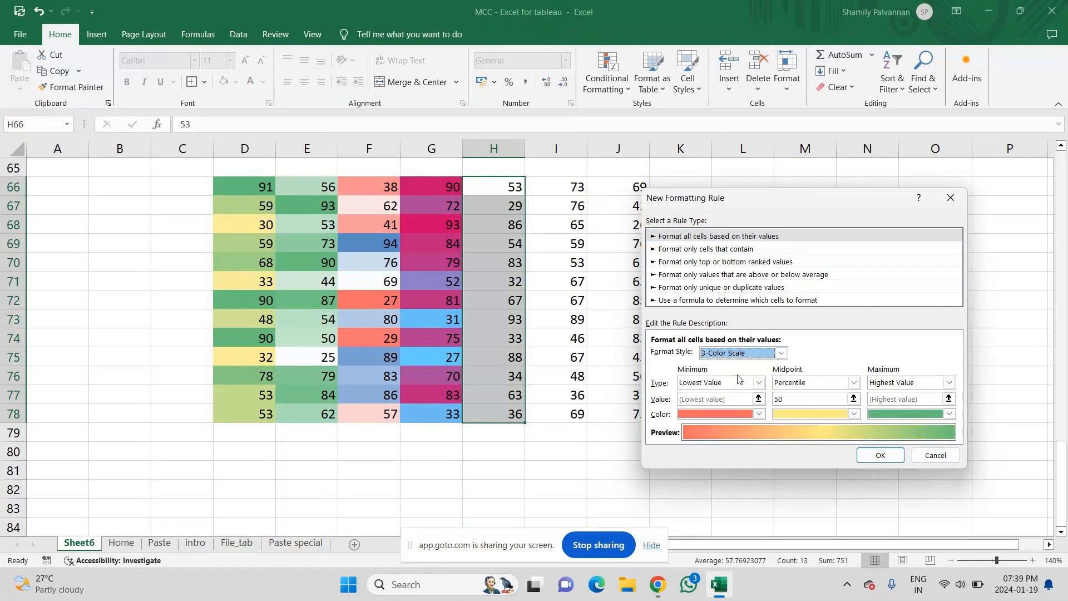
# - Set the 3-Color Scale's minimum color to light magenta from the standard color palette
pyautogui.click(759, 414)
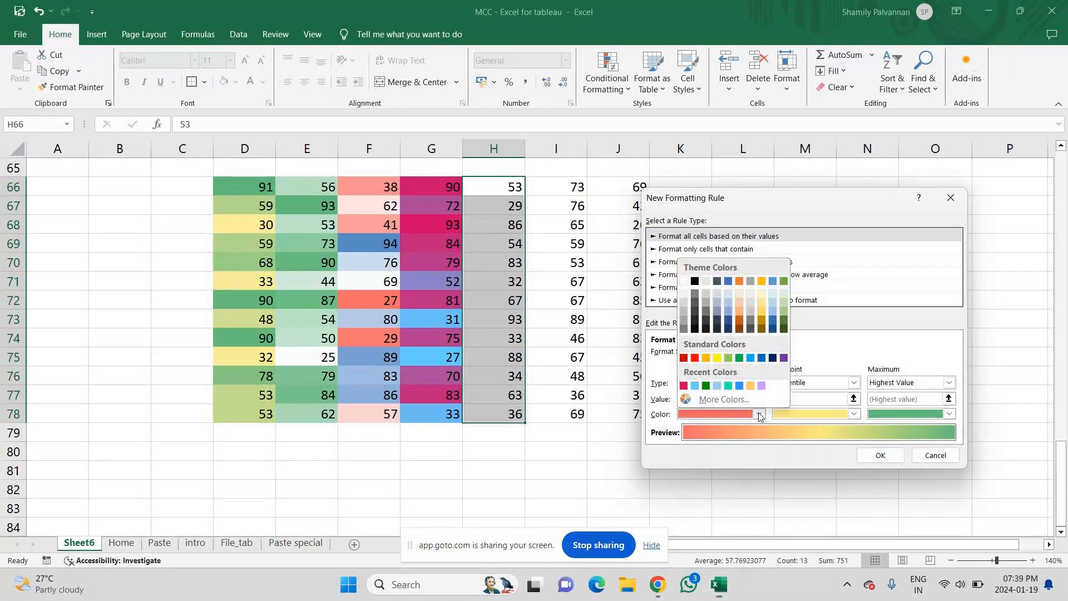
pyautogui.click(720, 398)
pyautogui.click(721, 220)
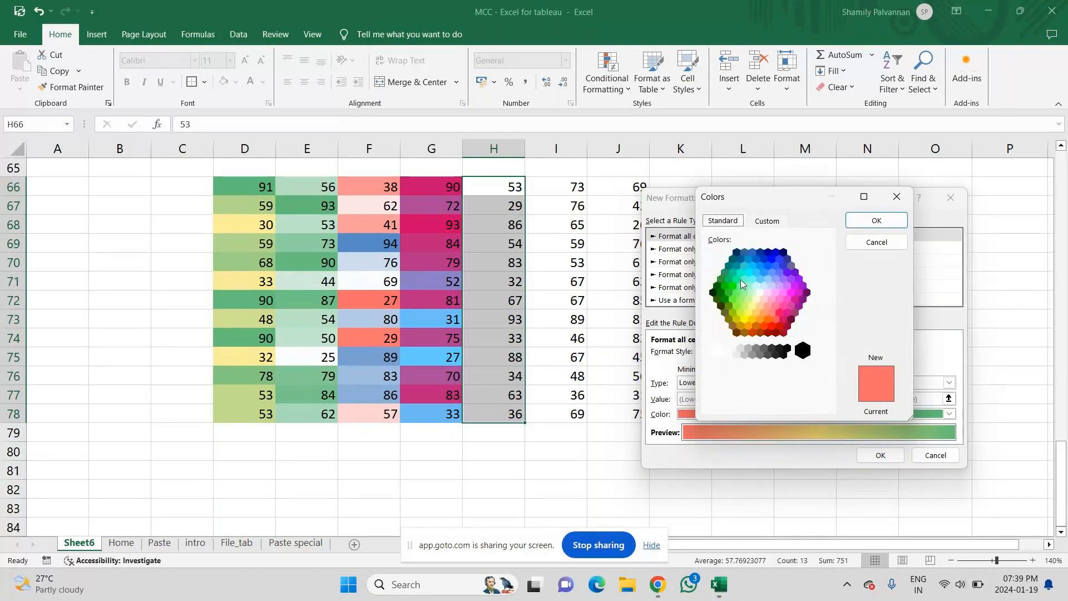
pyautogui.click(791, 293)
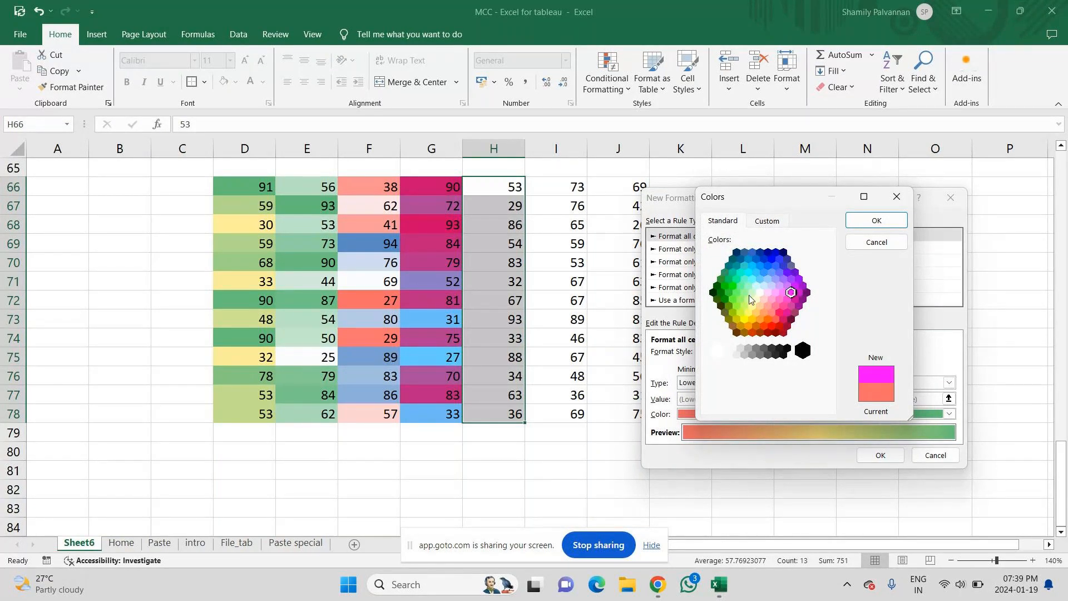
pyautogui.click(777, 293)
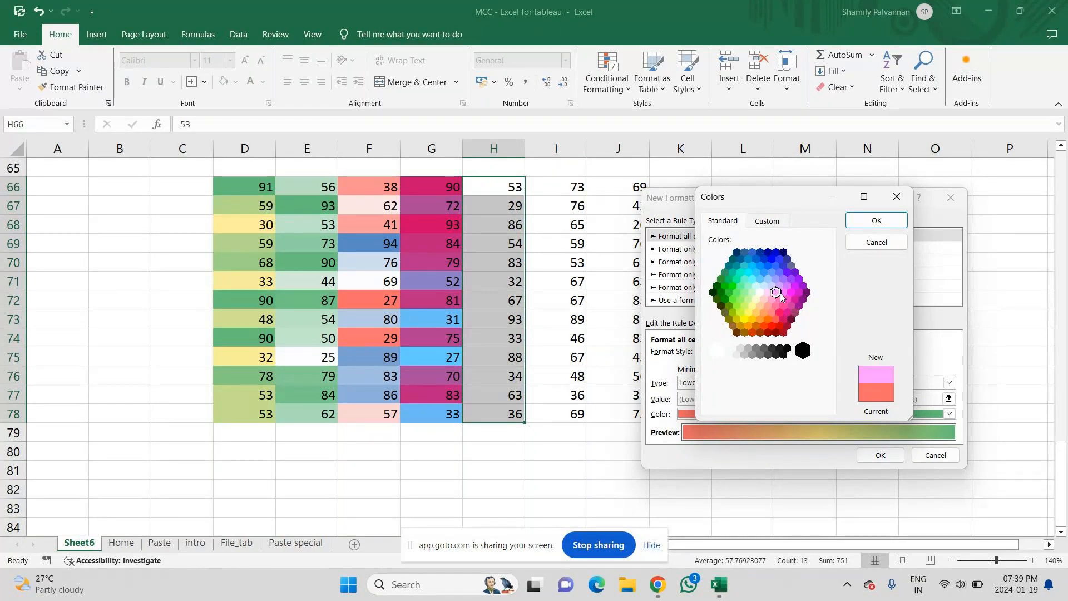
pyautogui.click(783, 292)
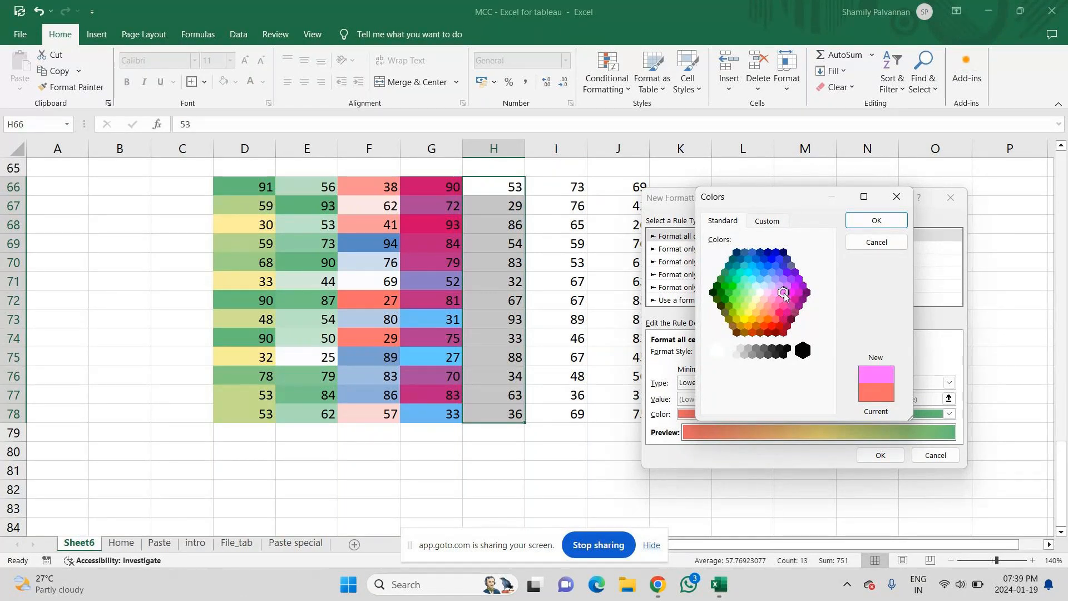
pyautogui.click(889, 222)
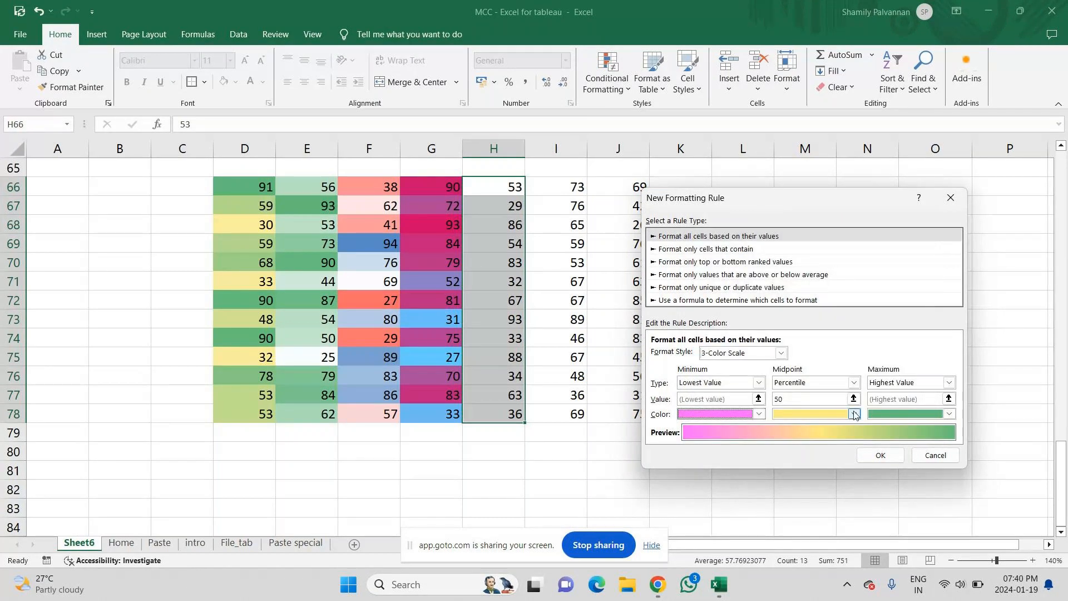
# - Set the 3-Color Scale's midpoint color to light purple from the standard color palette
pyautogui.click(853, 413)
pyautogui.click(855, 397)
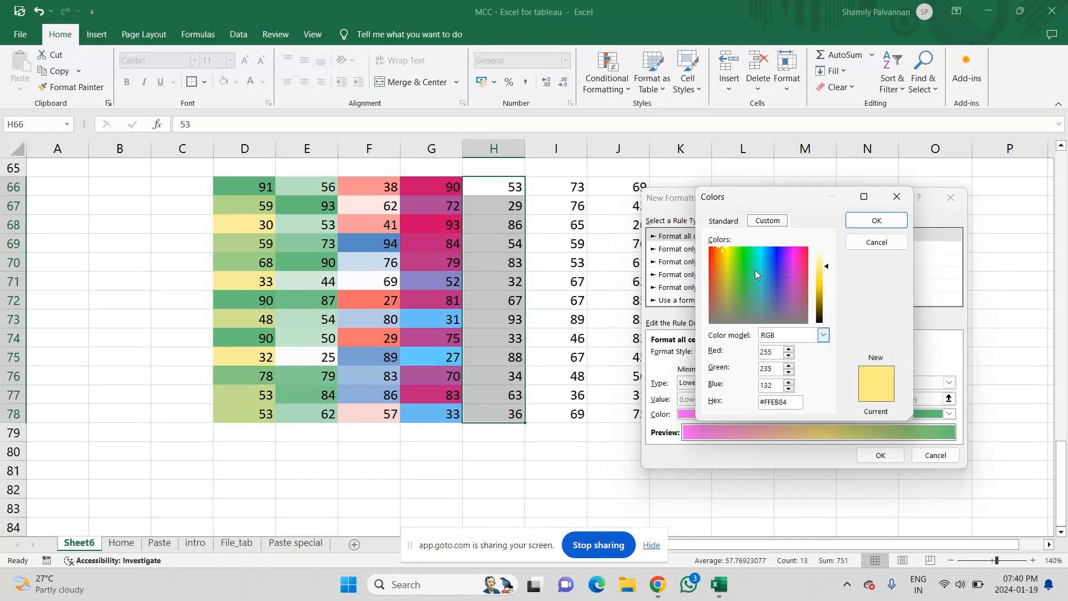
pyautogui.click(724, 219)
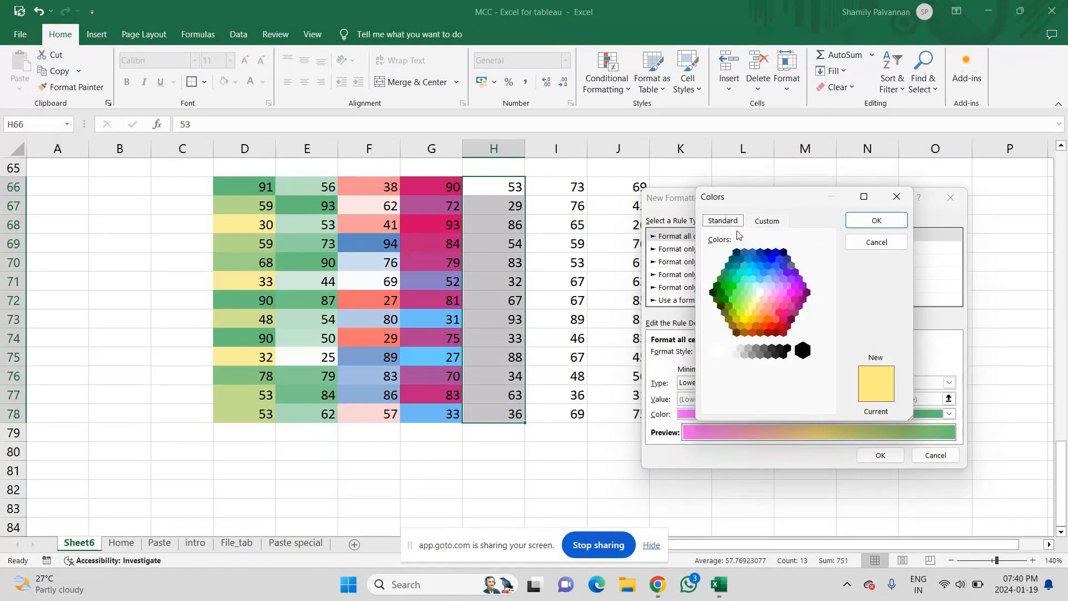
pyautogui.click(779, 301)
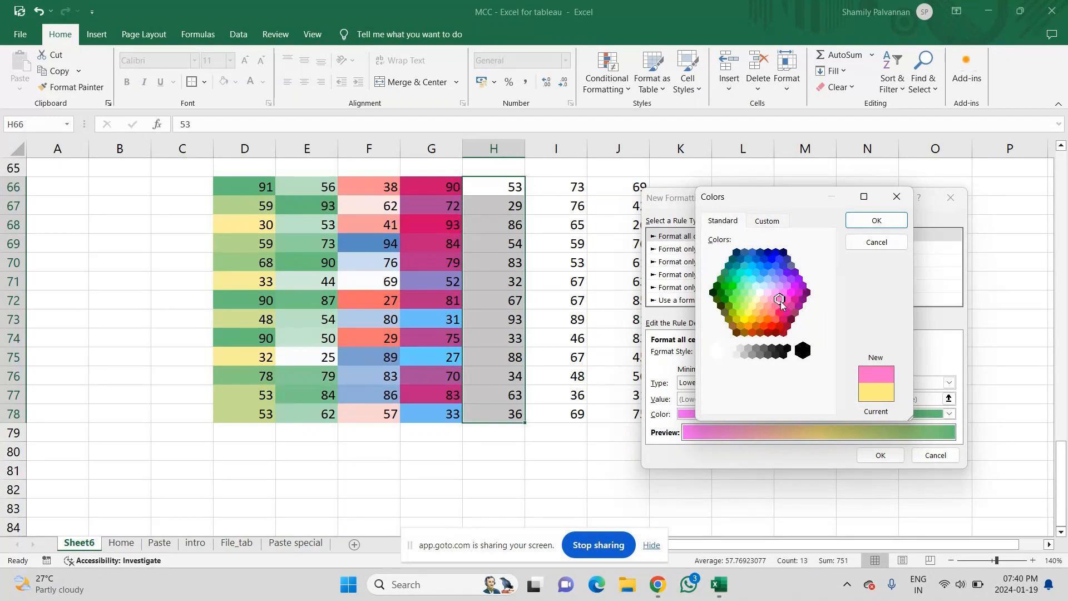
pyautogui.click(786, 286)
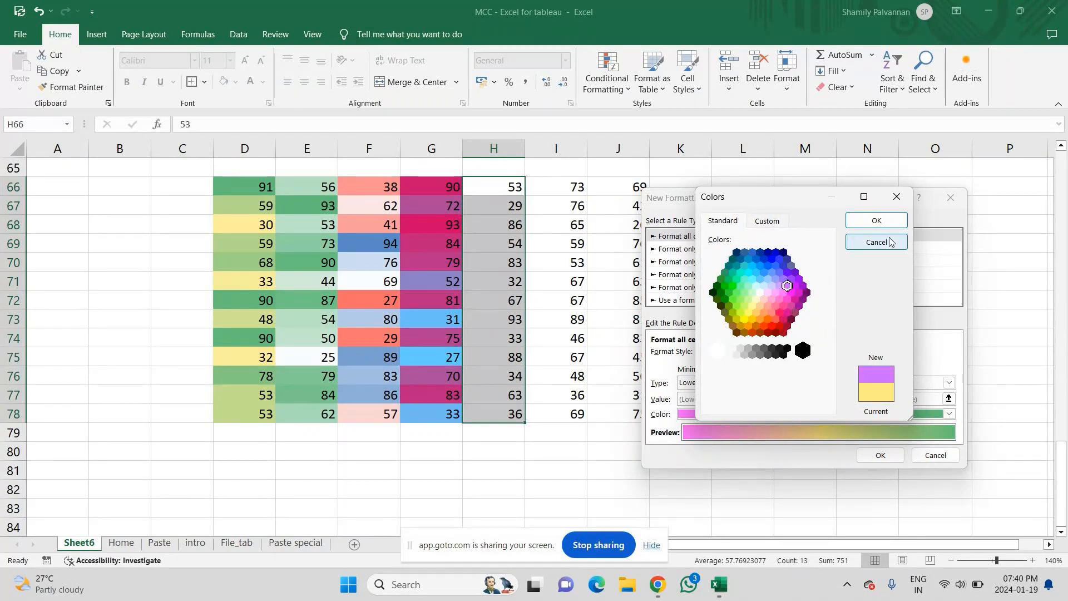
pyautogui.click(884, 222)
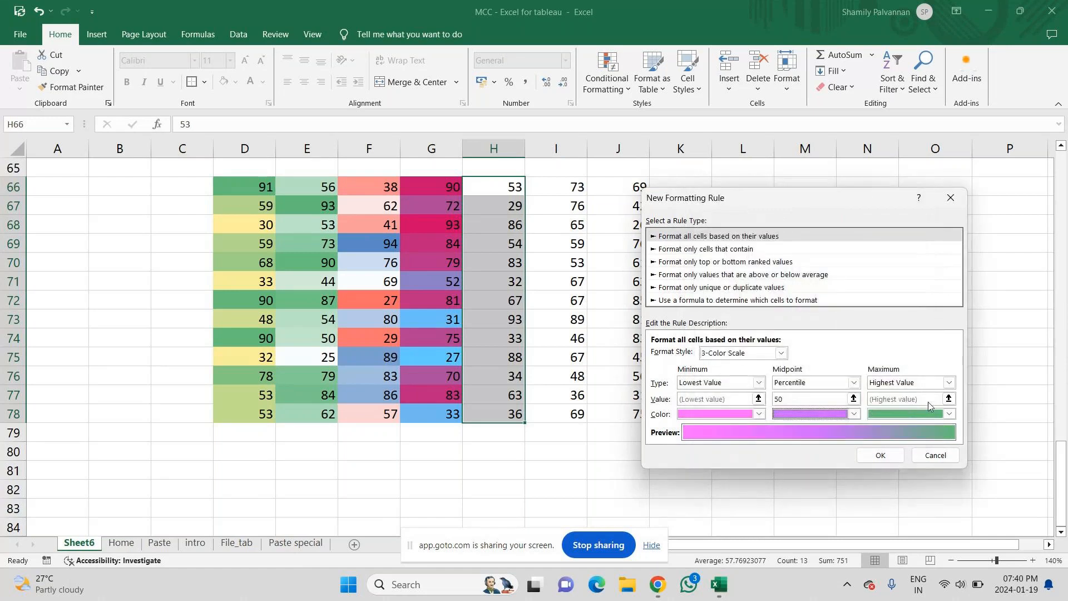
# - Set the 3-Color Scale's maximum color to bright red and apply the rule to H66:H78
pyautogui.click(948, 415)
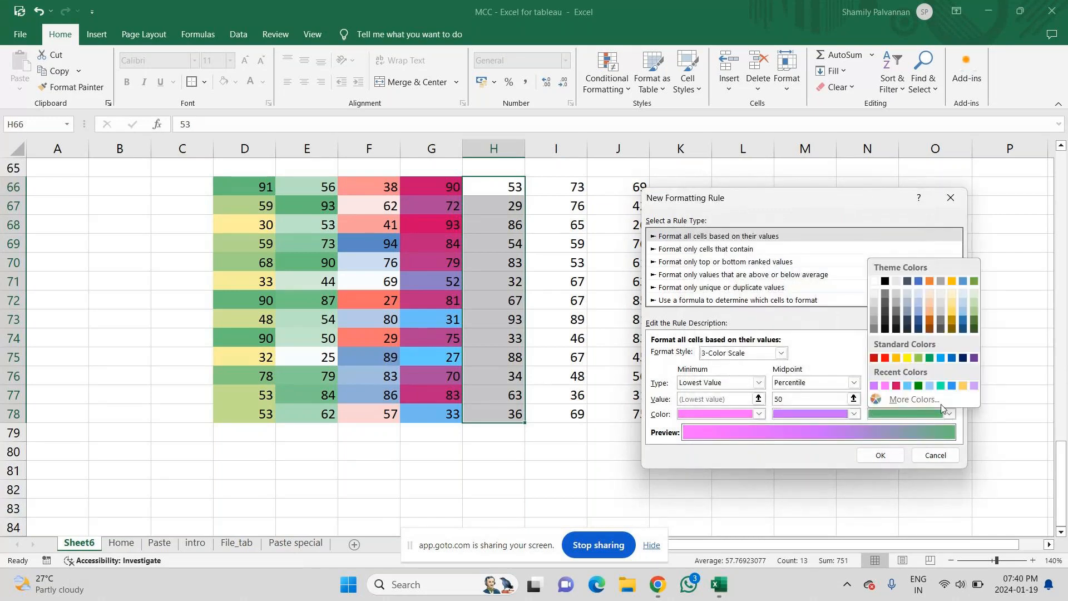
pyautogui.click(939, 404)
pyautogui.click(722, 220)
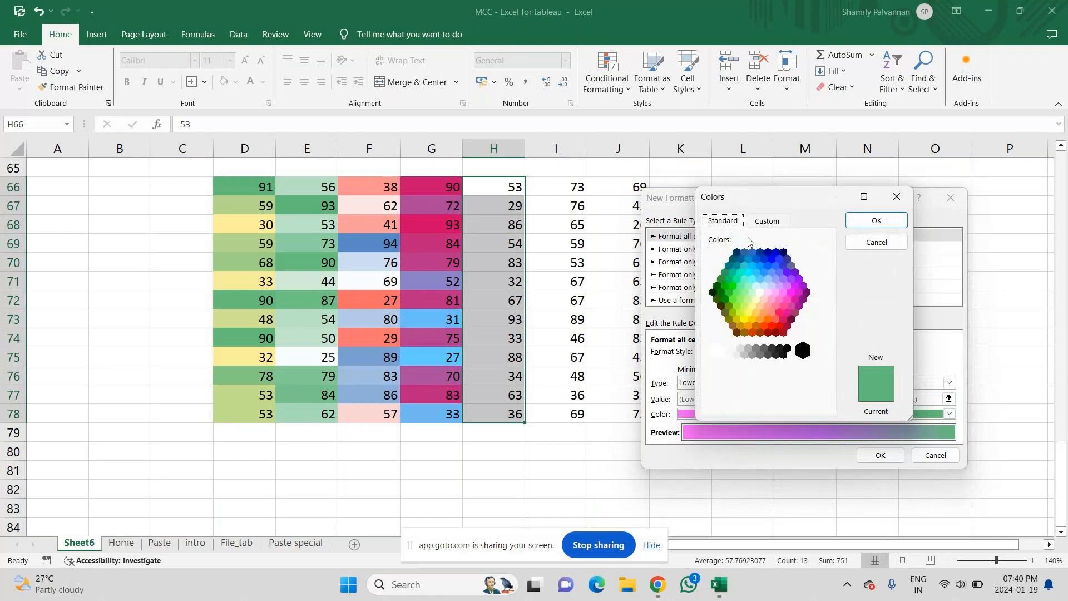
pyautogui.click(777, 313)
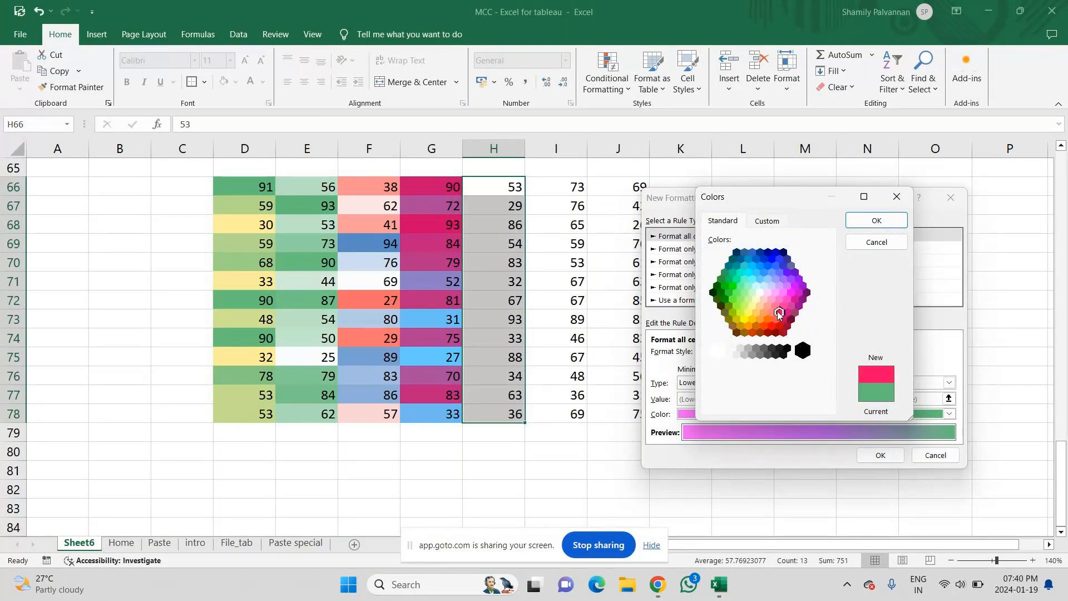
pyautogui.click(787, 313)
pyautogui.click(783, 319)
pyautogui.click(874, 221)
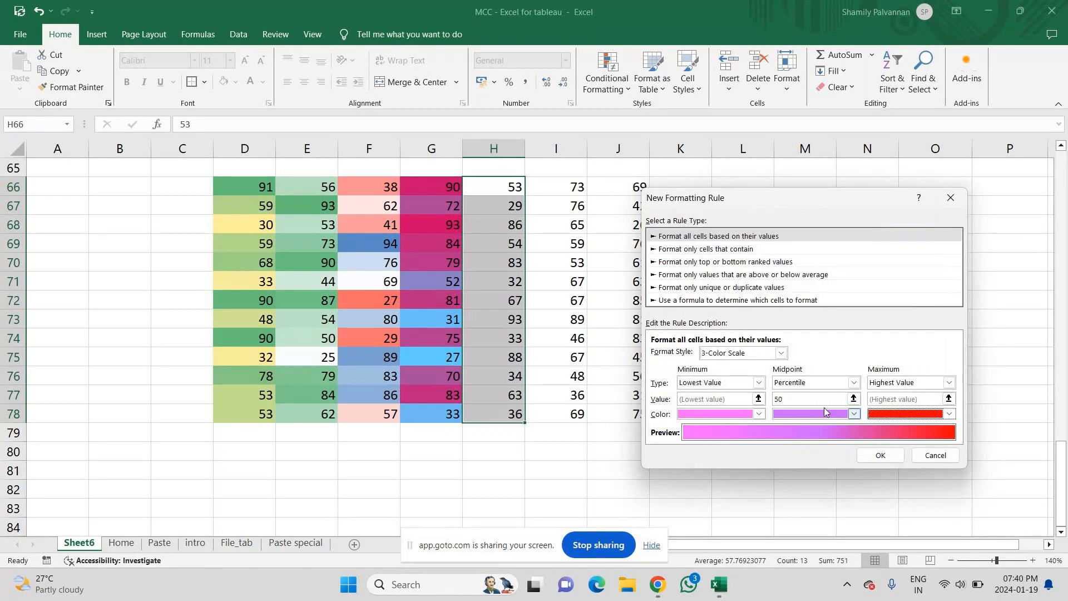
pyautogui.click(871, 453)
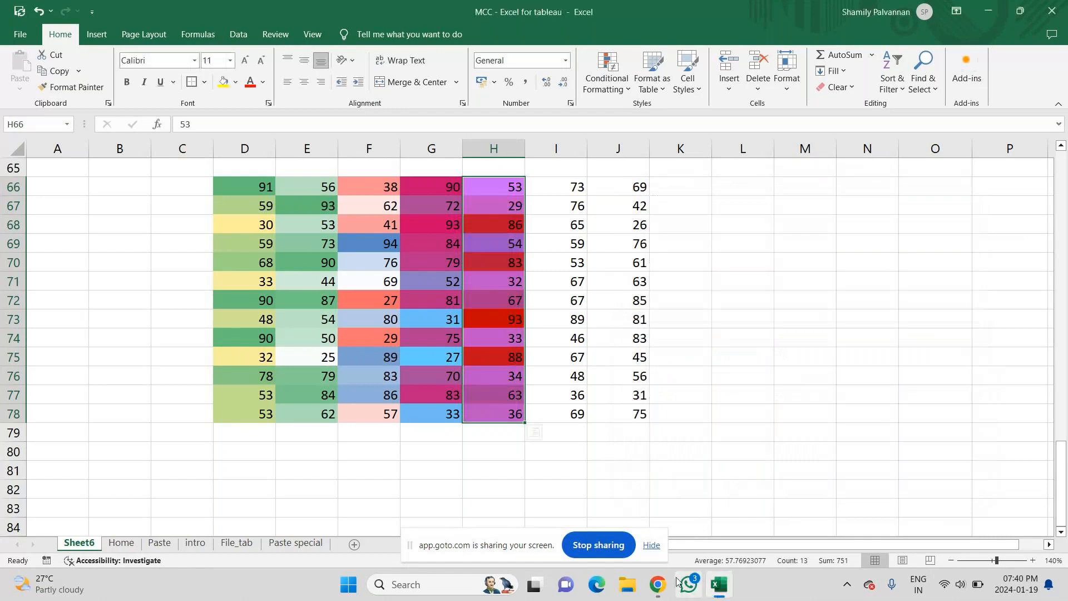
pyautogui.moveTo(556, 187); pyautogui.dragTo(556, 412)
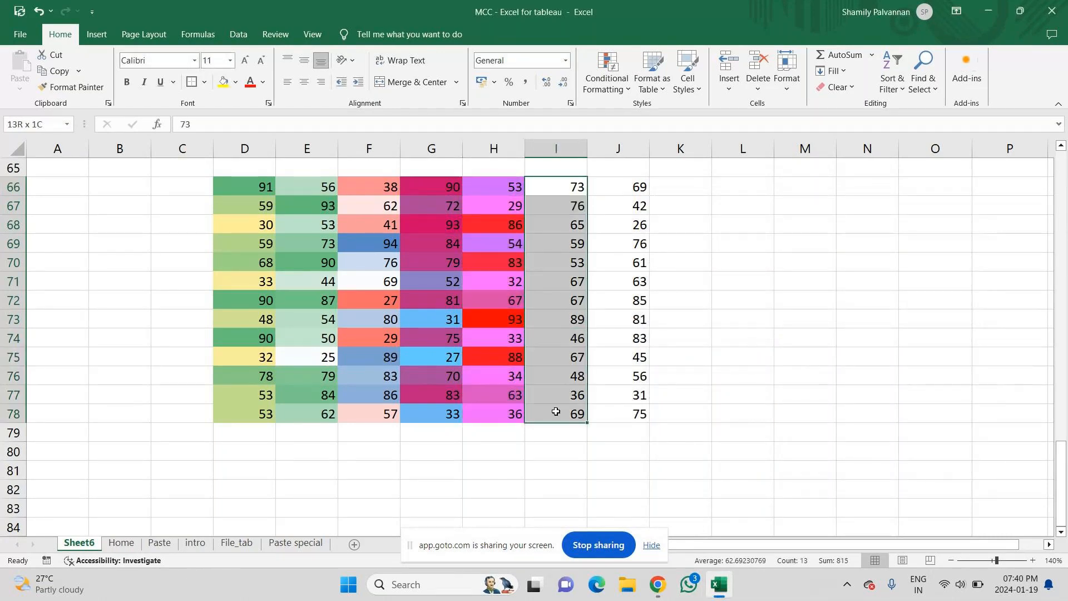
pyautogui.click(607, 78)
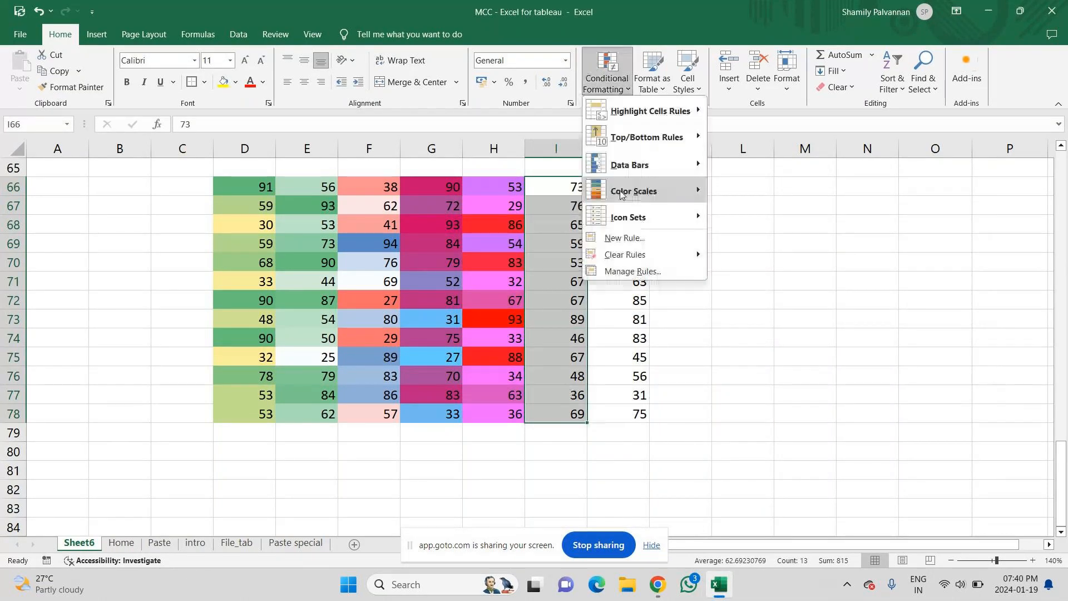
pyautogui.moveTo(631, 192)
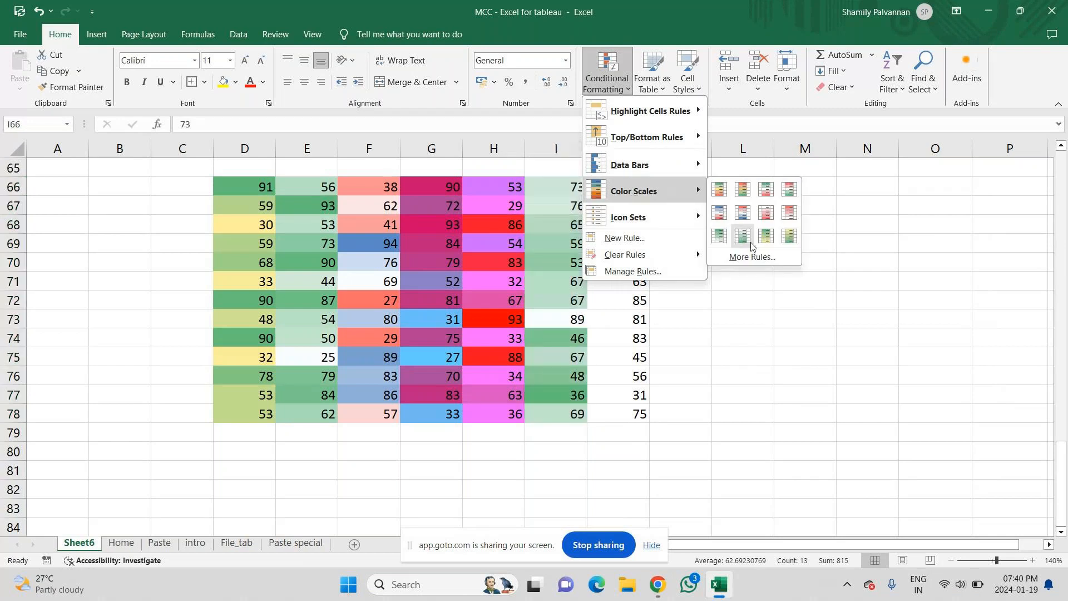
pyautogui.click(752, 257)
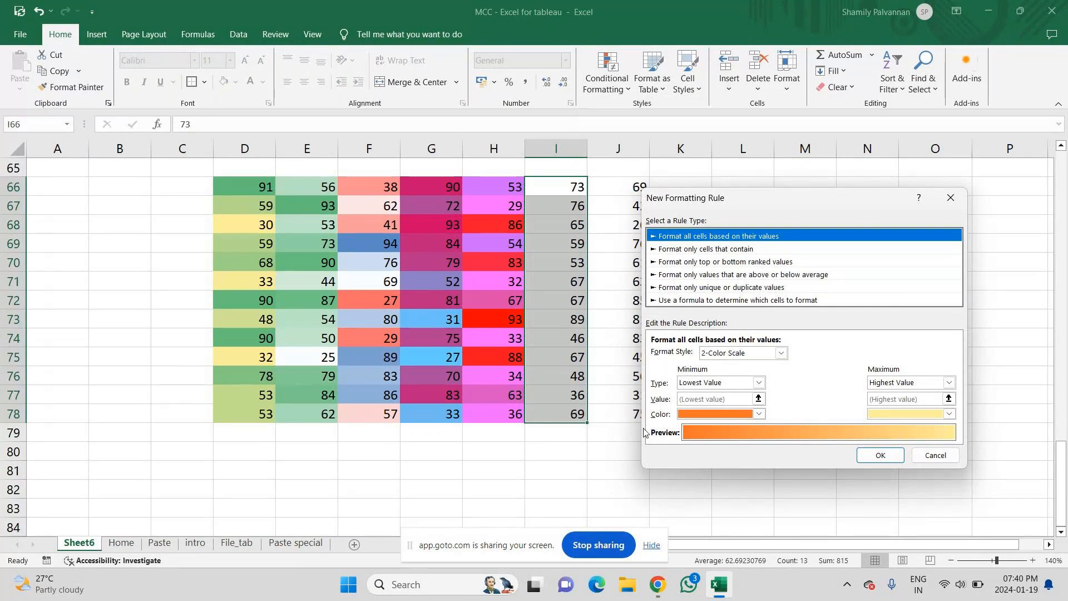
pyautogui.click(950, 198)
pyautogui.click(573, 220)
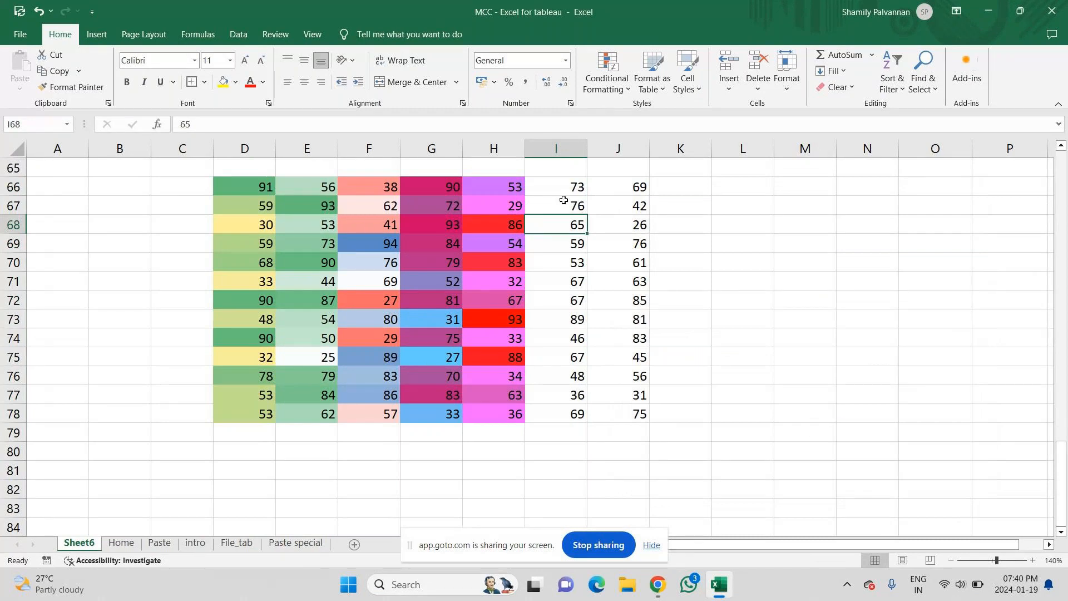
# - Delete the numbers in the two uncolored columns, I66:J78
pyautogui.moveTo(561, 189); pyautogui.dragTo(645, 416)
pyautogui.press('Delete')
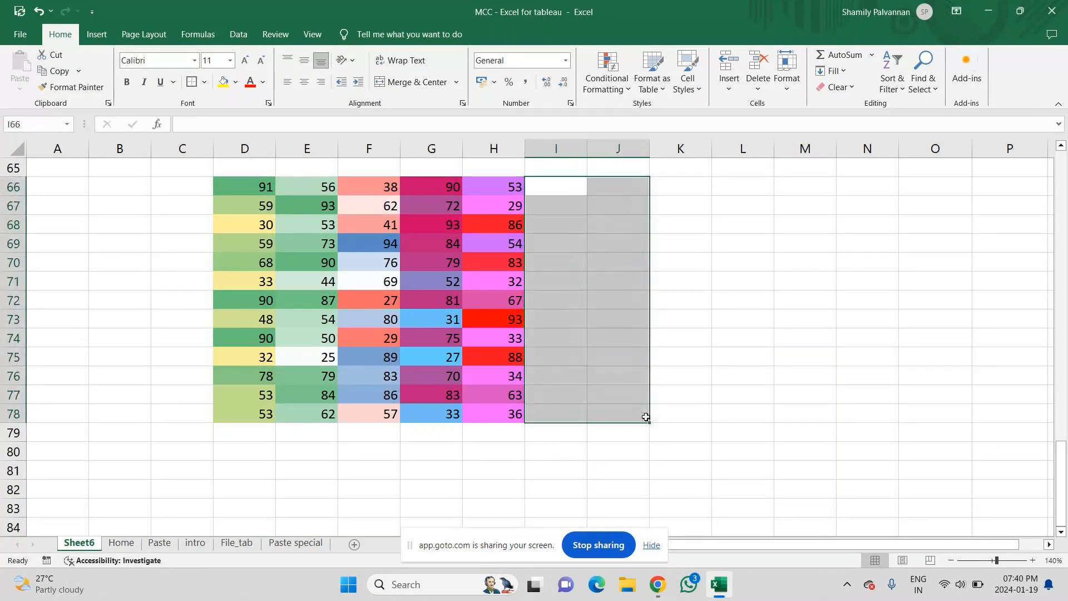
pyautogui.click(241, 470)
pyautogui.press('Left')
pyautogui.press('Left')
pyautogui.press('Left')
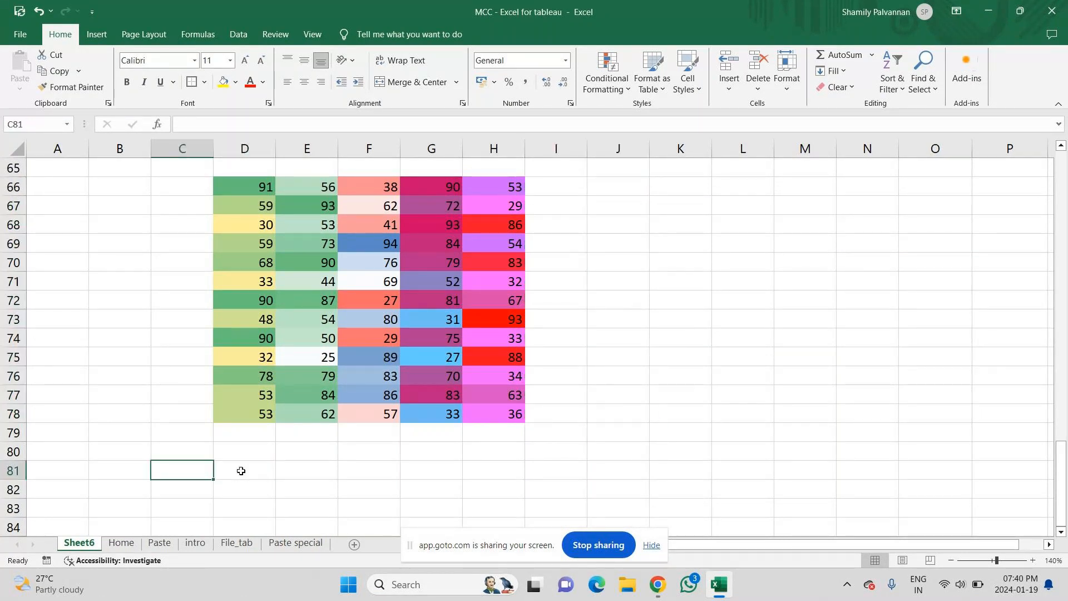
pyautogui.click(608, 68)
pyautogui.moveTo(616, 219)
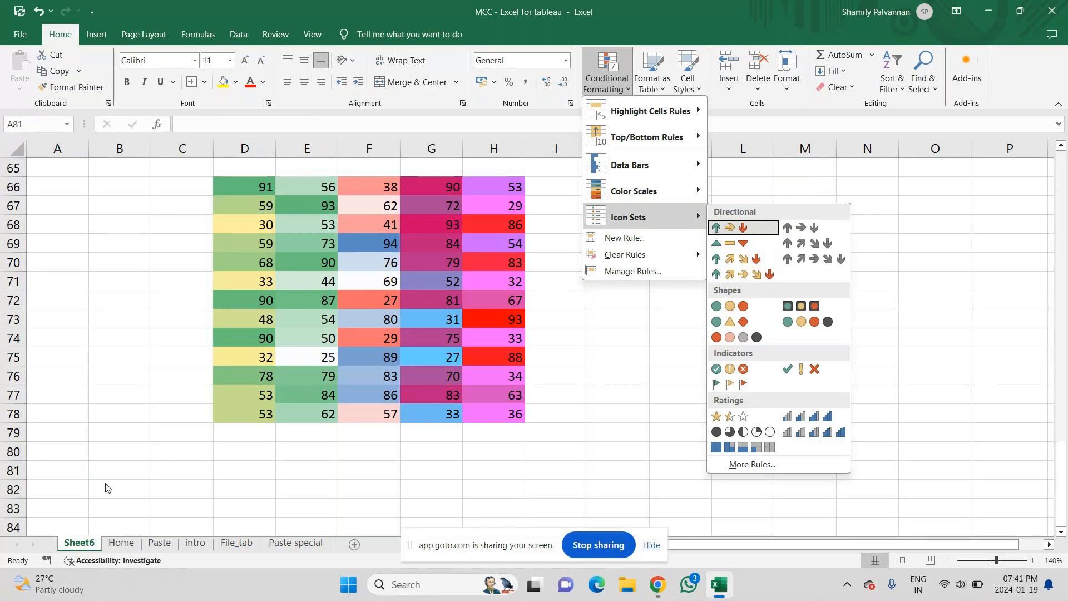
pyautogui.click(79, 489)
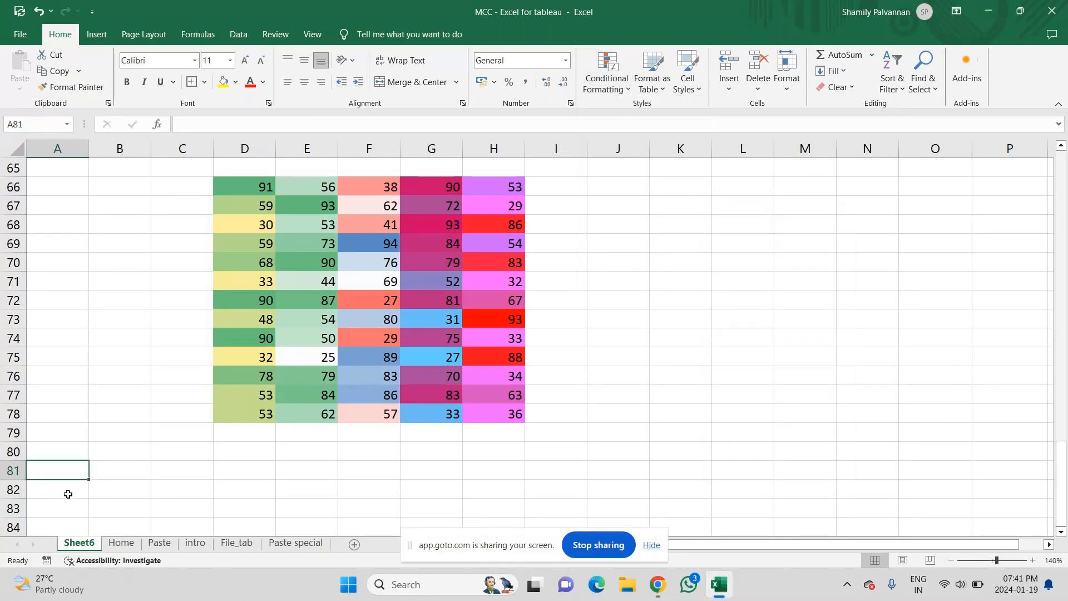
pyautogui.press('Right')
pyautogui.press('Down')
pyautogui.write('Conditional')
pyautogui.press('BackSpace')
pyautogui.press('BackSpace')
pyautogui.press('BackSpace')
pyautogui.press('BackSpace')
pyautogui.press('BackSpace')
pyautogui.press('BackSpace')
pyautogui.press('BackSpace')
pyautogui.press('BackSpace')
pyautogui.press('BackSpace')
pyautogui.press('BackSpace')
pyautogui.press('BackSpace')
pyautogui.press('BackSpace')
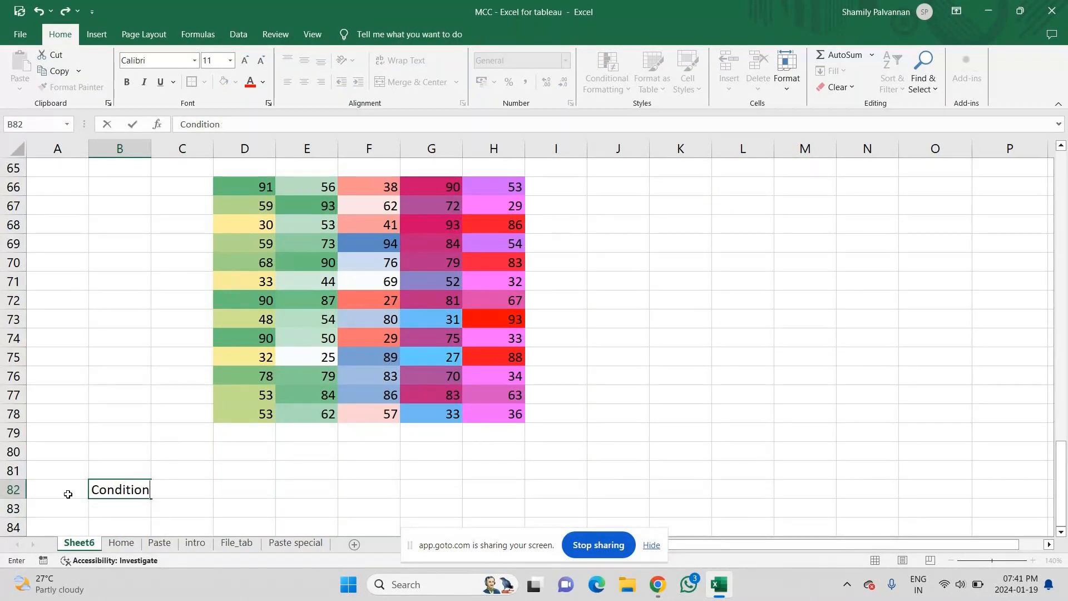
# - Enter the section heading "Condtional Formatting - Icon Settings" in A82
pyautogui.click(68, 494)
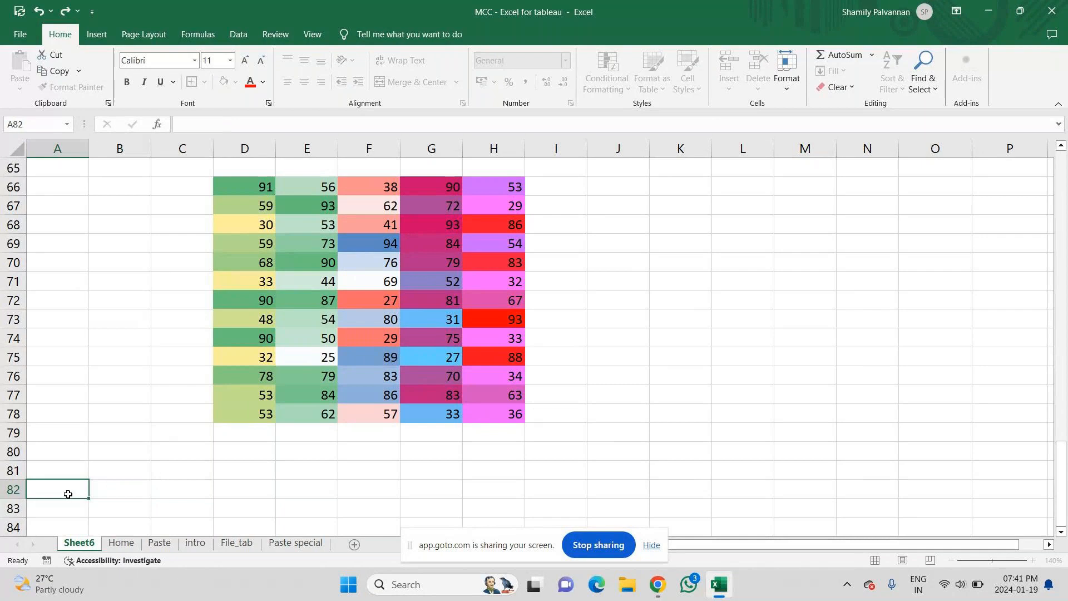
pyautogui.write('Condtional ')
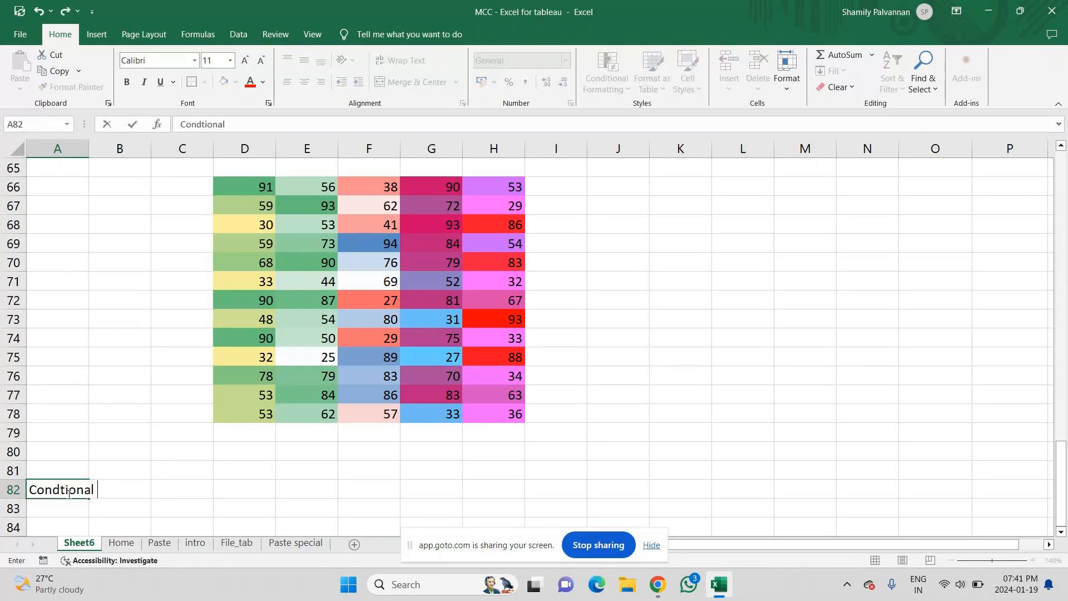
pyautogui.write('Formatting ')
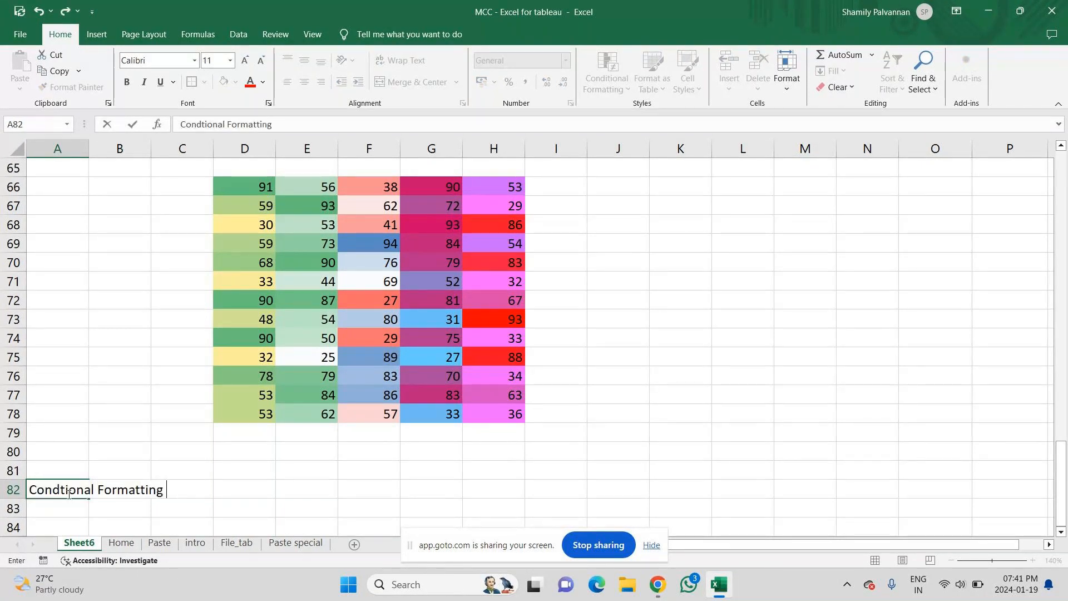
pyautogui.write('- Icon Setting')
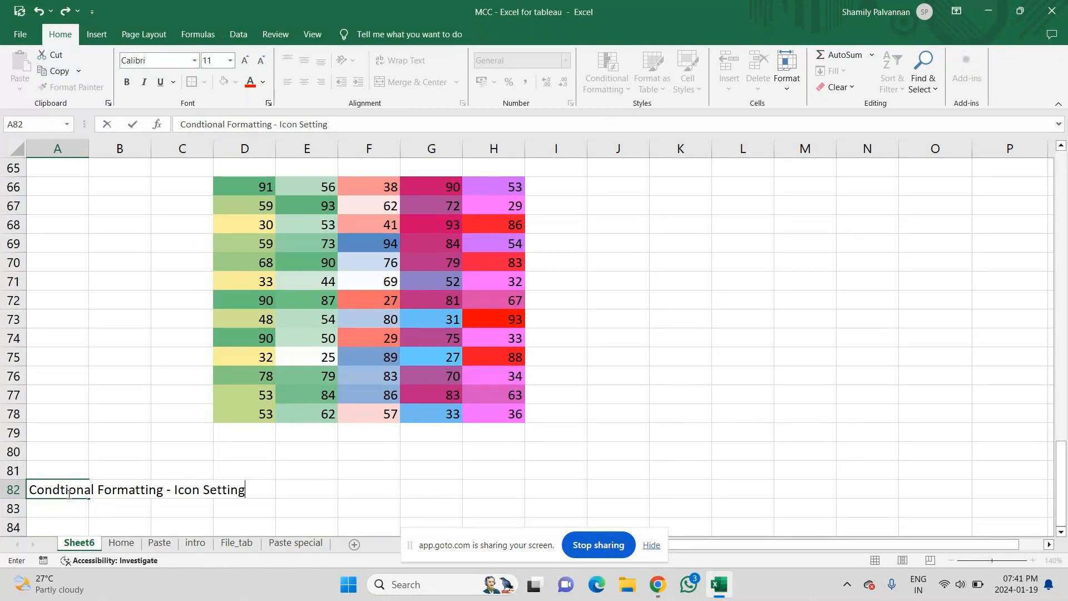
pyautogui.write('s')
pyautogui.press('Return')
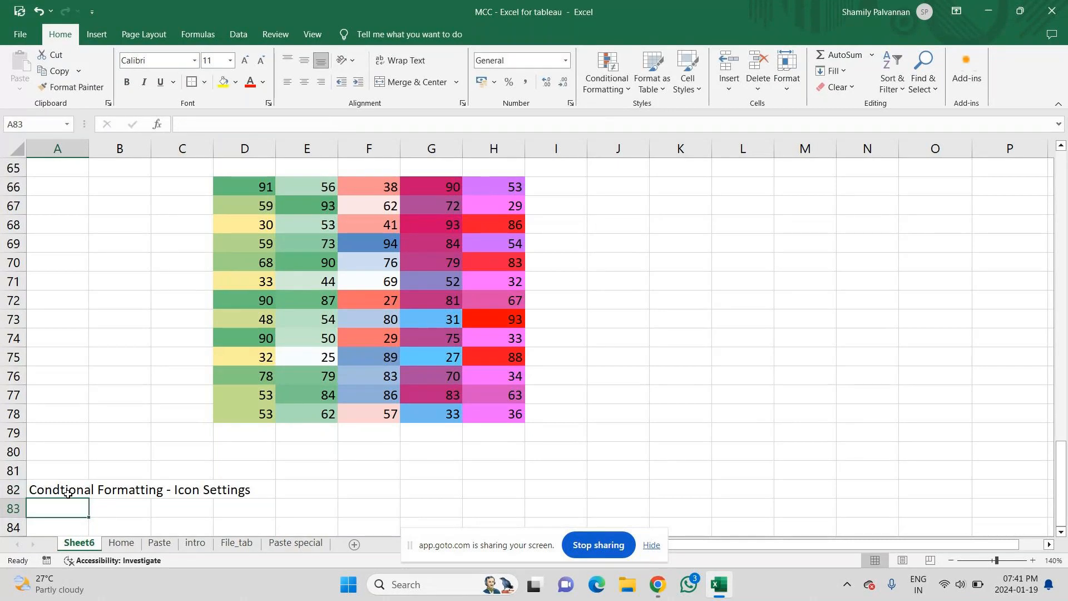
# - Enter the formula =RANDBETWEEN(25,95) in C84, below the icon settings heading
pyautogui.press('Return')
pyautogui.press('Return')
pyautogui.press('Return')
pyautogui.press('Return')
pyautogui.press('Return')
pyautogui.press('Return')
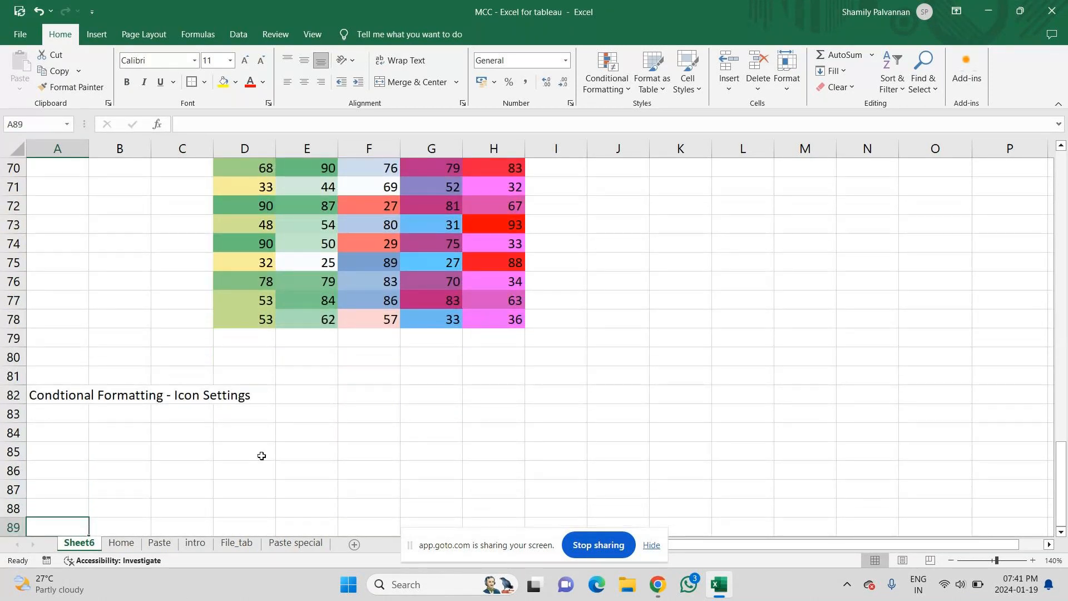
pyautogui.press('Return')
pyautogui.press('Return')
pyautogui.press('Return')
pyautogui.press('Return')
pyautogui.press('Return')
pyautogui.press('Return')
pyautogui.press('Return')
pyautogui.press('Return')
pyautogui.press('Return')
pyautogui.press('Return')
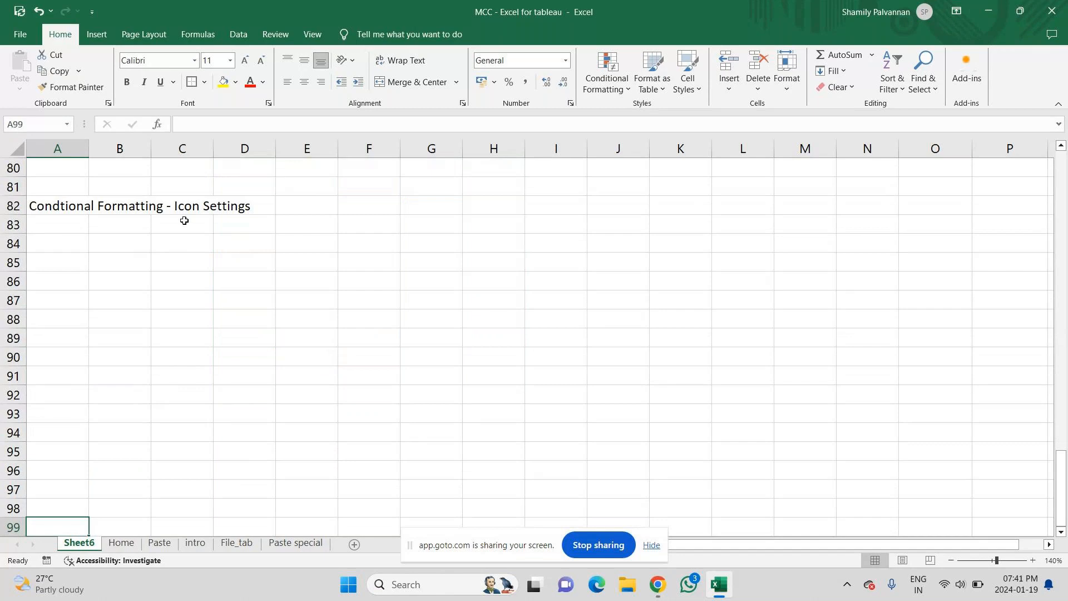
pyautogui.click(223, 248)
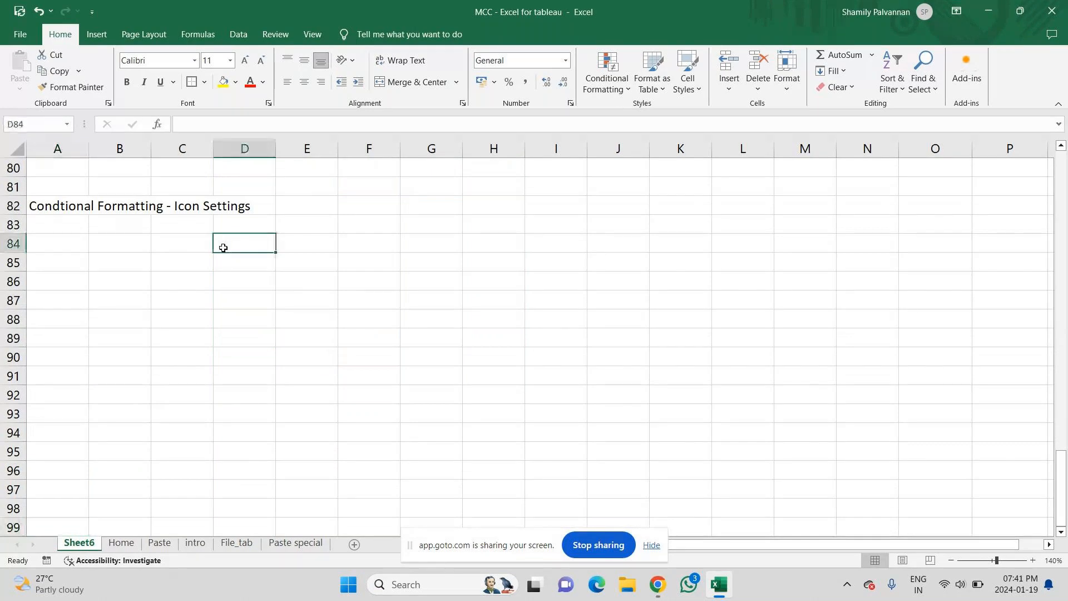
pyautogui.press('Left')
pyautogui.write('=')
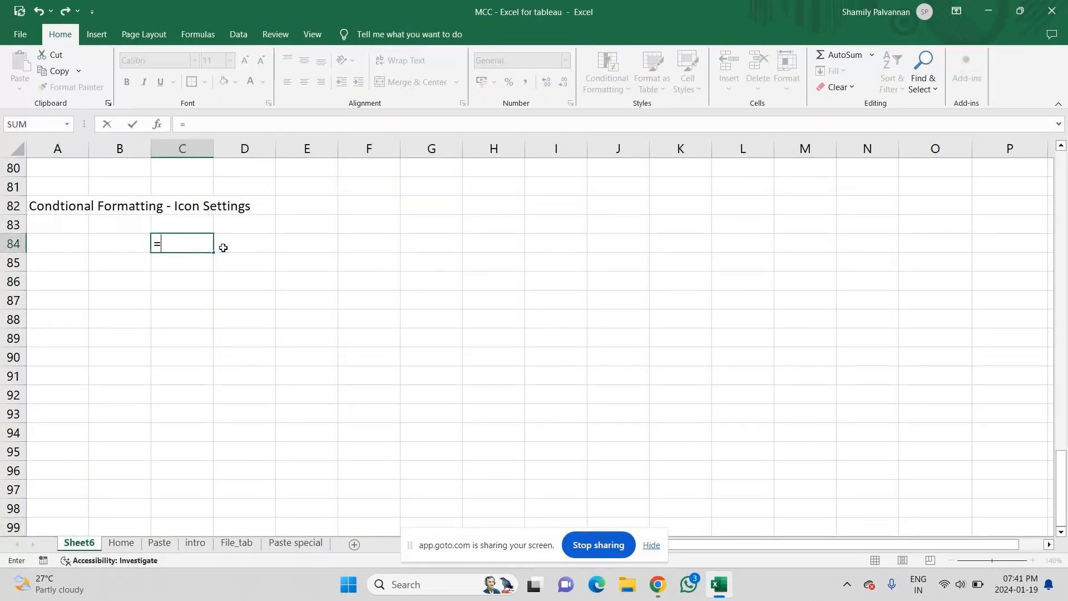
pyautogui.write('randbet')
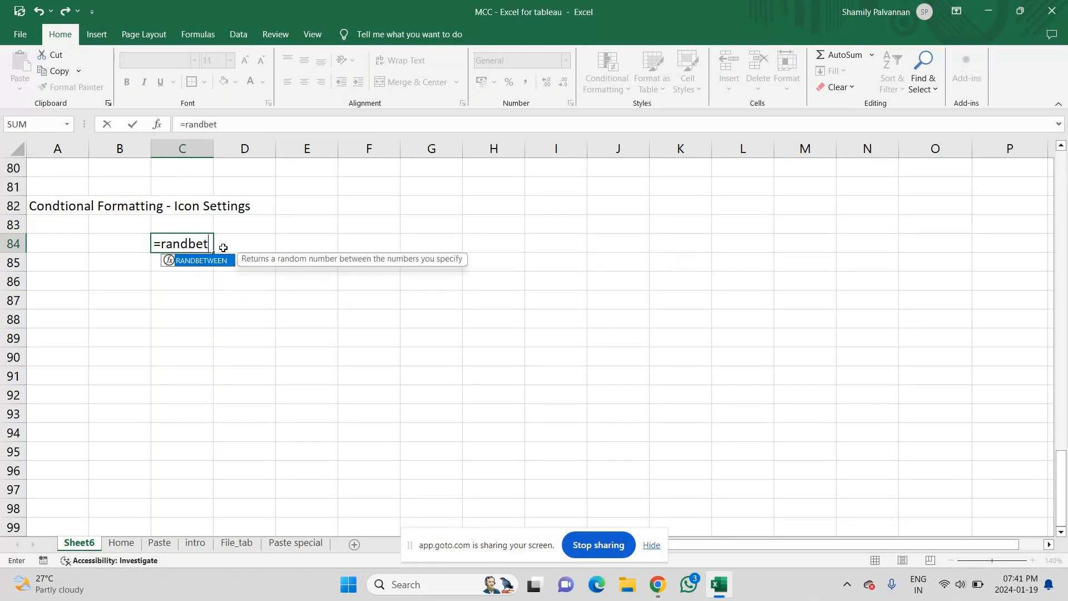
pyautogui.press('Tab')
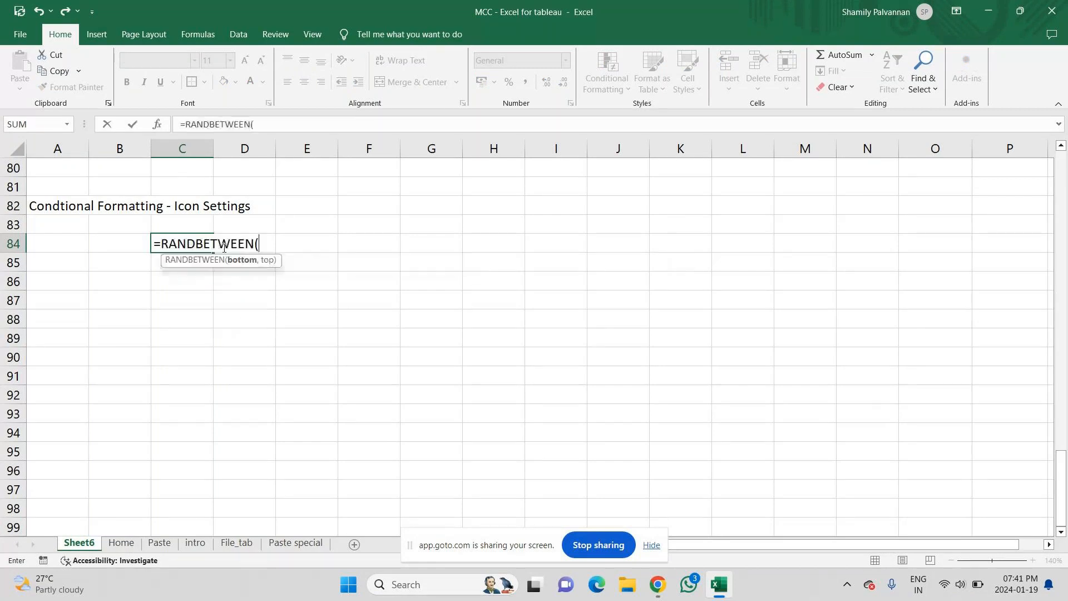
pyautogui.write('25,95')
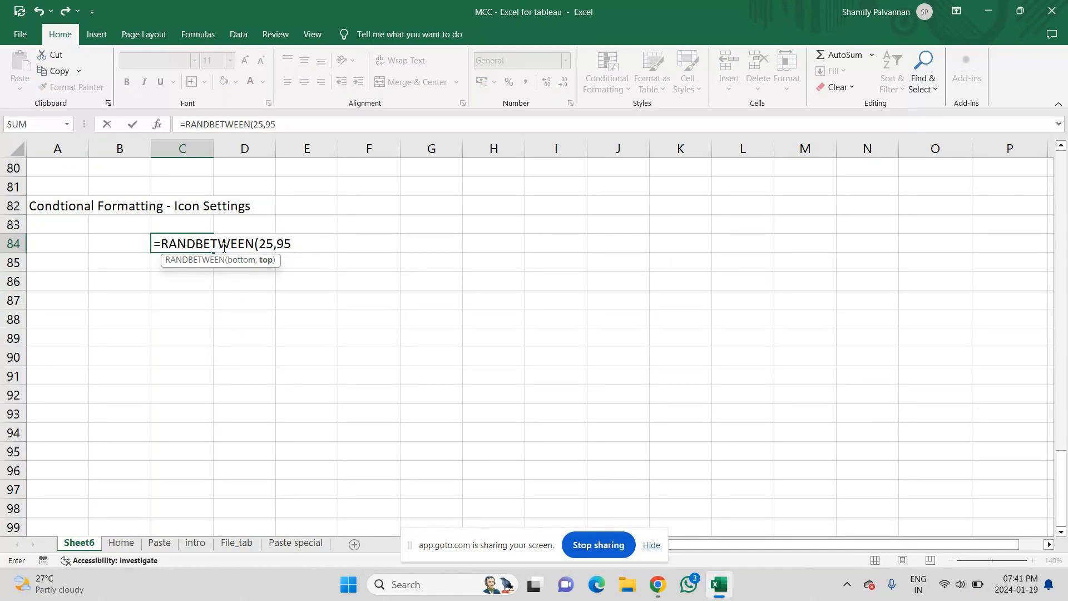
pyautogui.write(')')
pyautogui.press('Return')
# - Fill the C84 random number formula across C84:H98 and paste the results over it as values
pyautogui.click(189, 243)
pyautogui.moveTo(214, 252); pyautogui.dragTo(540, 508)
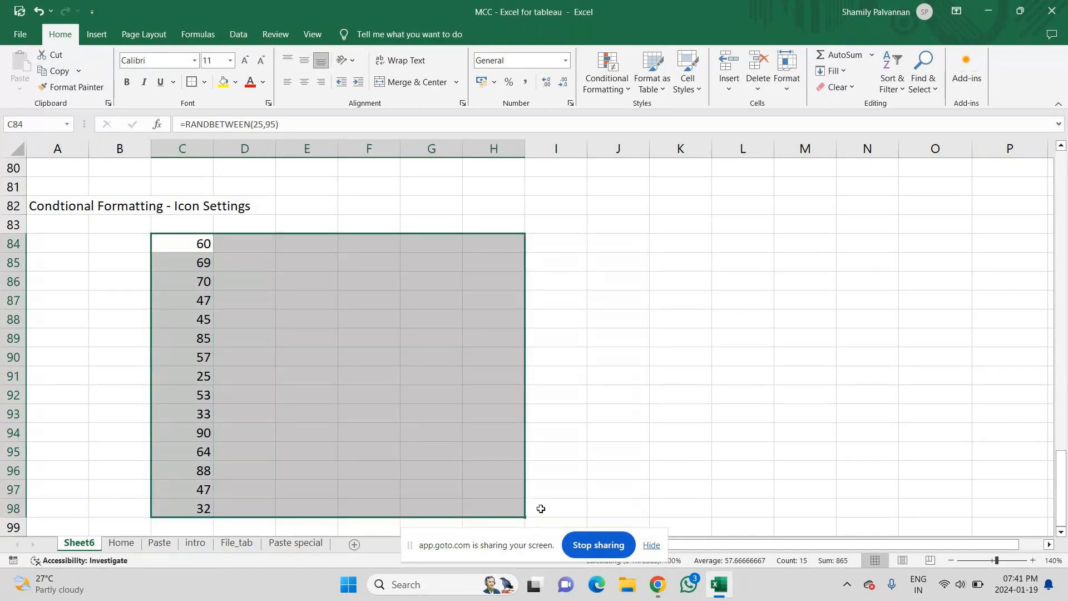
pyautogui.hotkey('ctrl', 'c')
pyautogui.hotkey('ctrl', 'alt', 'v')
pyautogui.press('v')
pyautogui.press('Return')
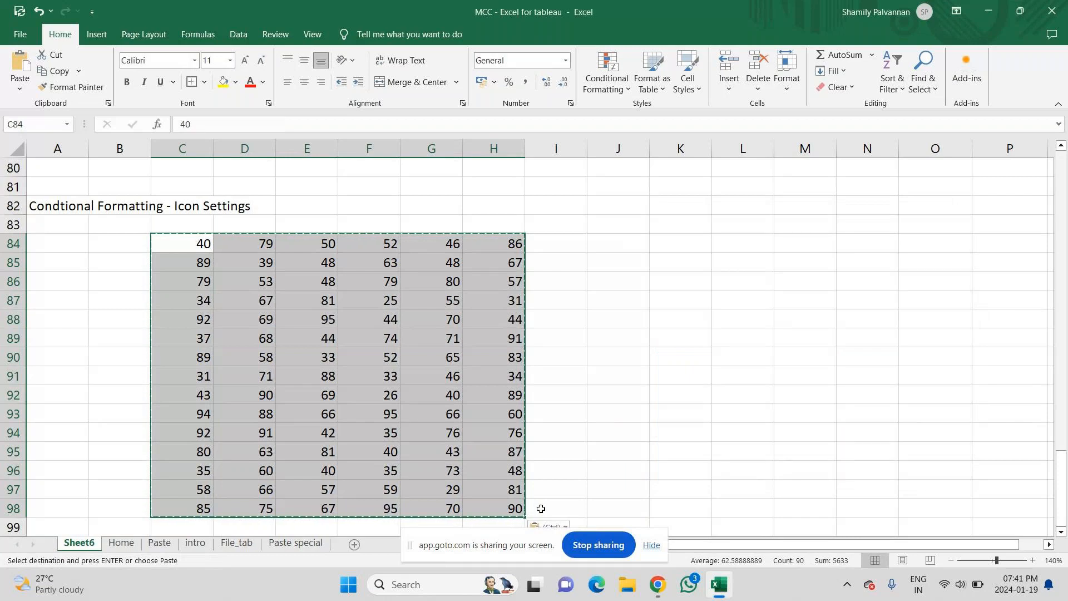
# - Apply All Borders and then Thick Outside Borders to the number table C84:H98
pyautogui.click(203, 83)
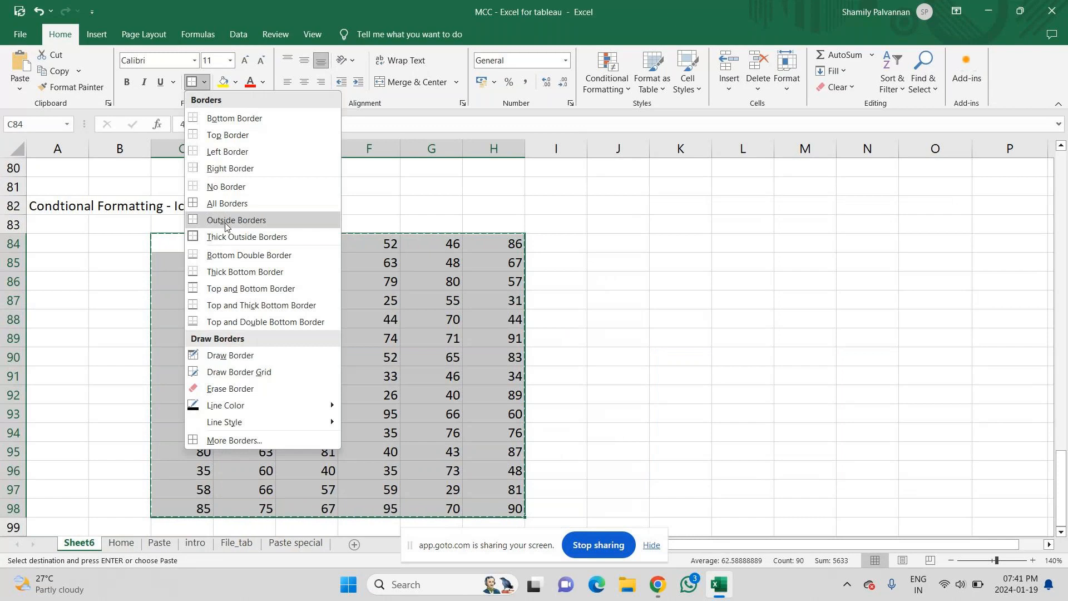
pyautogui.click(226, 204)
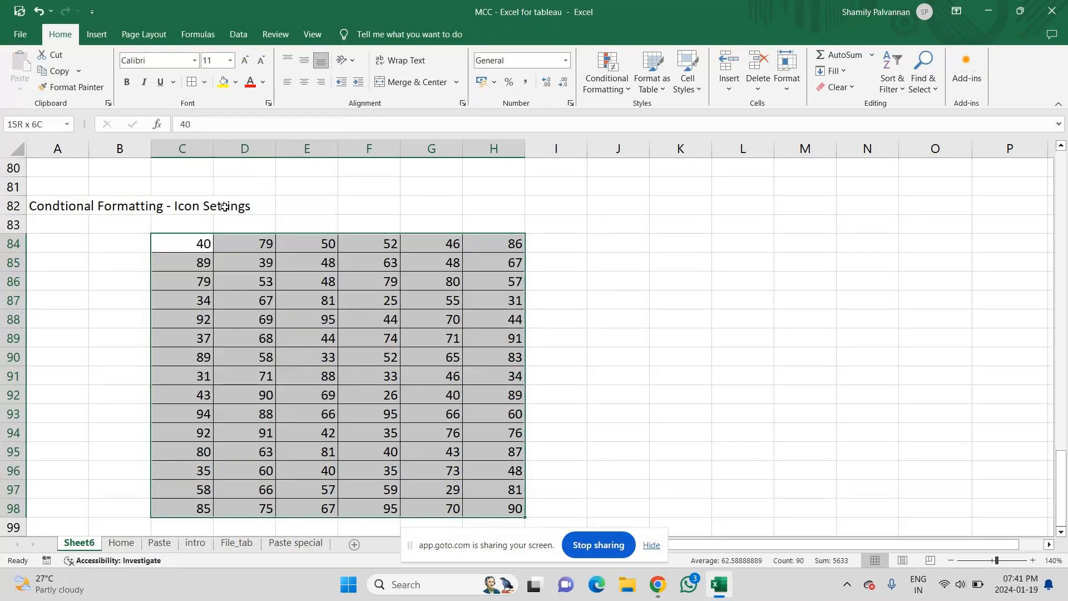
pyautogui.click(204, 82)
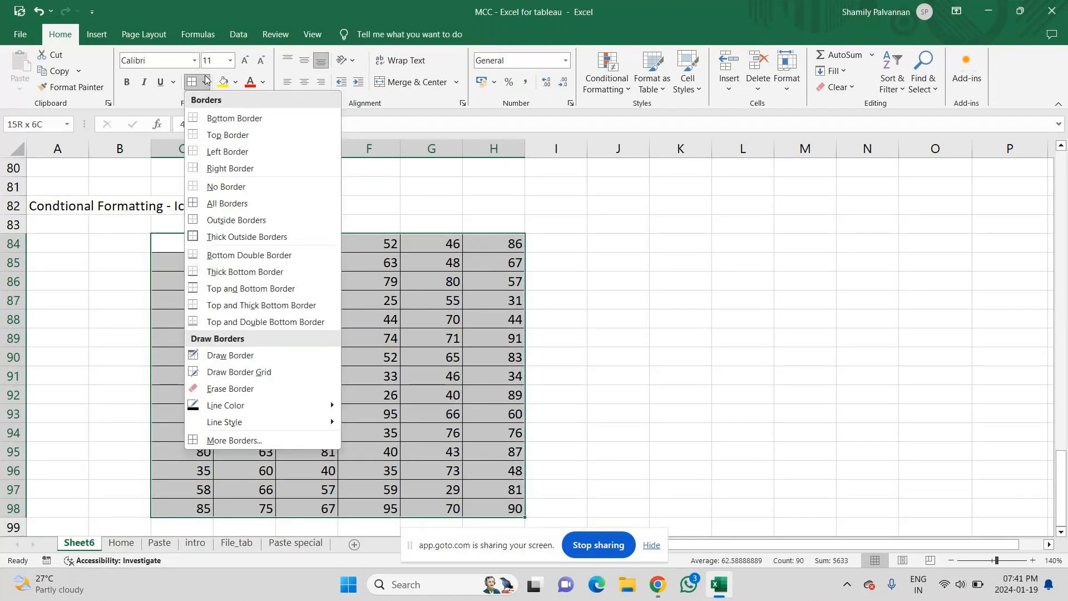
pyautogui.click(227, 233)
# - Add thick outside borders between the table's columns by outlining successively narrower ranges from C84:G98 down to C84:C98
pyautogui.hotkey('shift', 'Left')
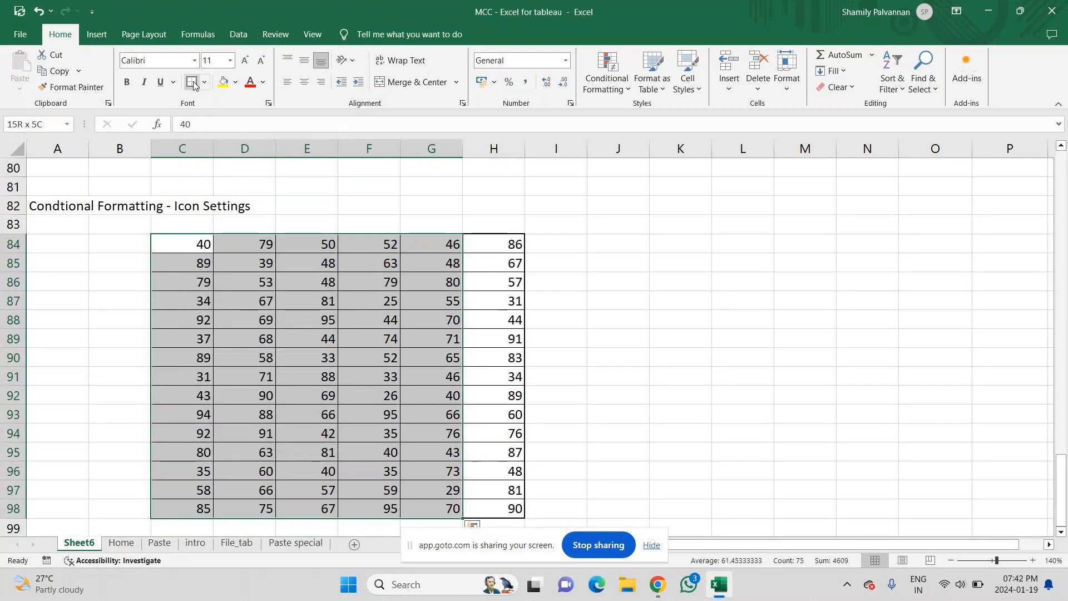
pyautogui.hotkey('shift', 'Left')
pyautogui.hotkey('shift', 'Left')
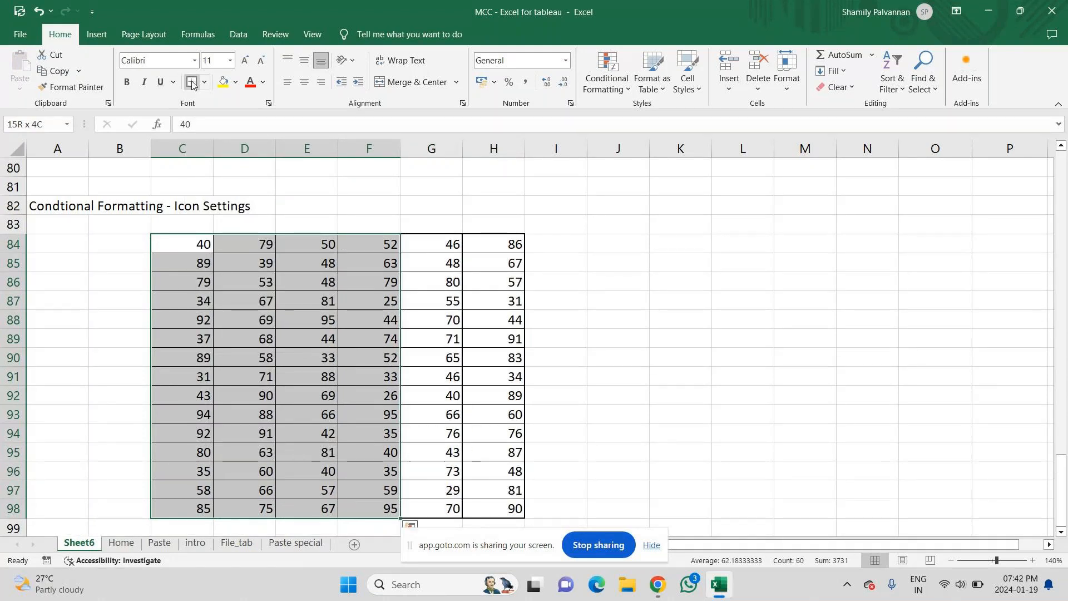
pyautogui.hotkey('shift', 'Left')
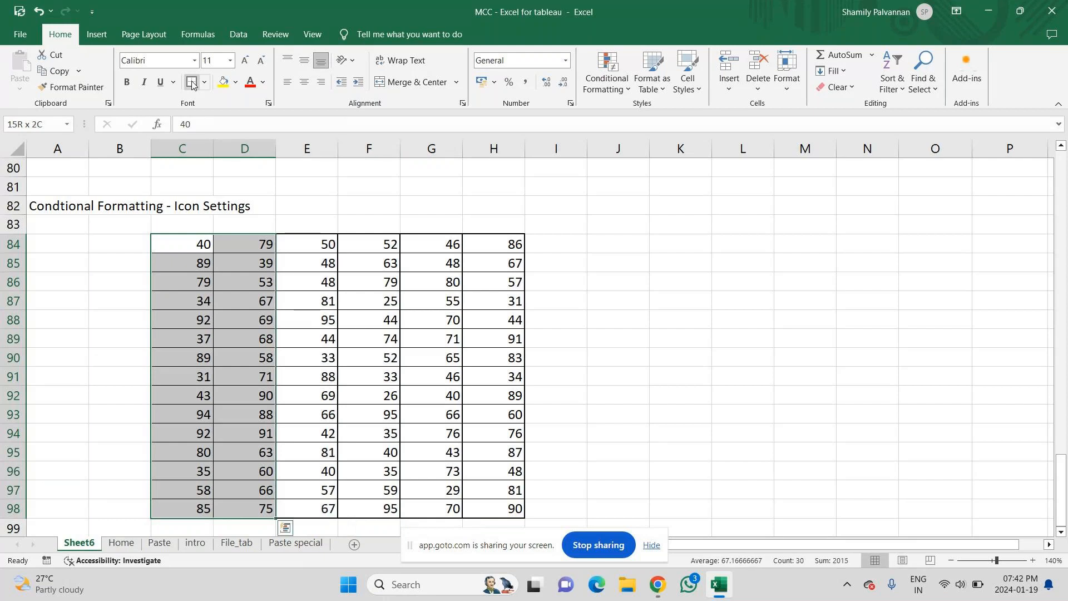
pyautogui.hotkey('shift', 'Left')
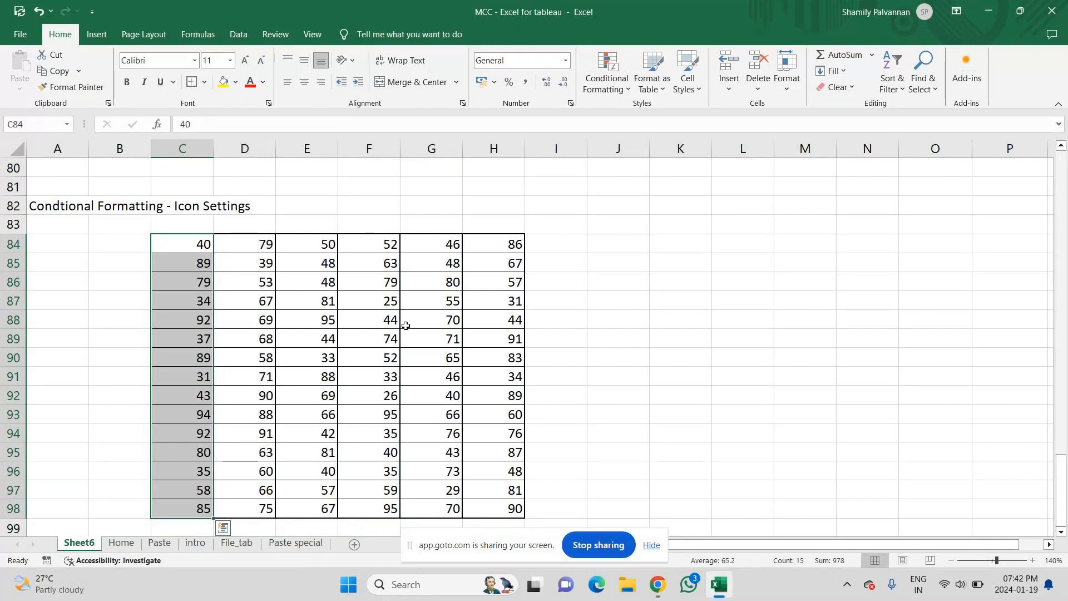
# - Apply the 3 Arrows (Colored) icon set to C84:C98
pyautogui.moveTo(205, 246); pyautogui.dragTo(200, 509)
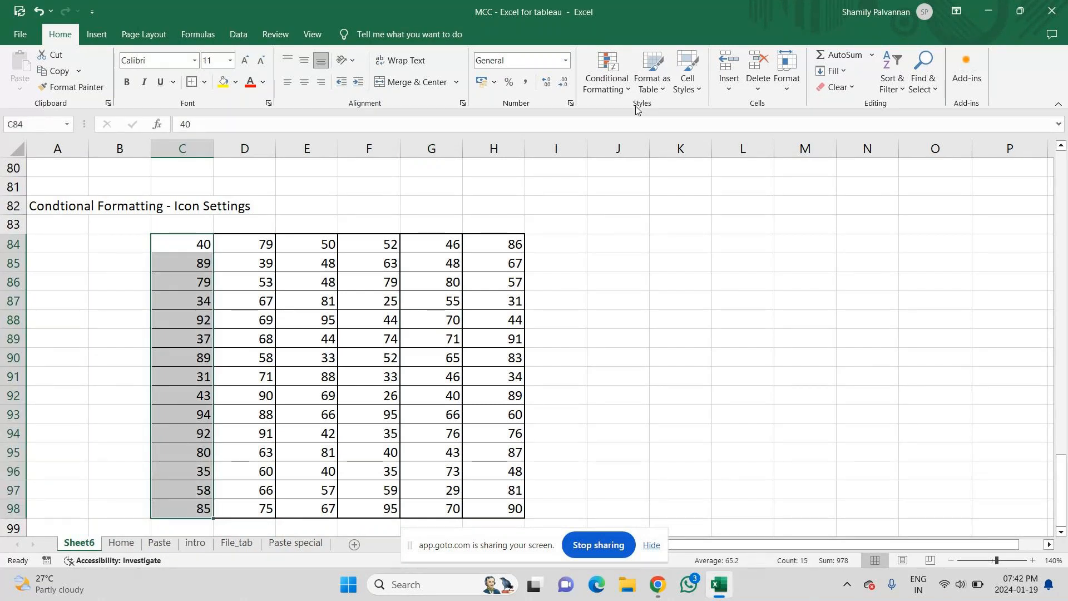
pyautogui.click(617, 83)
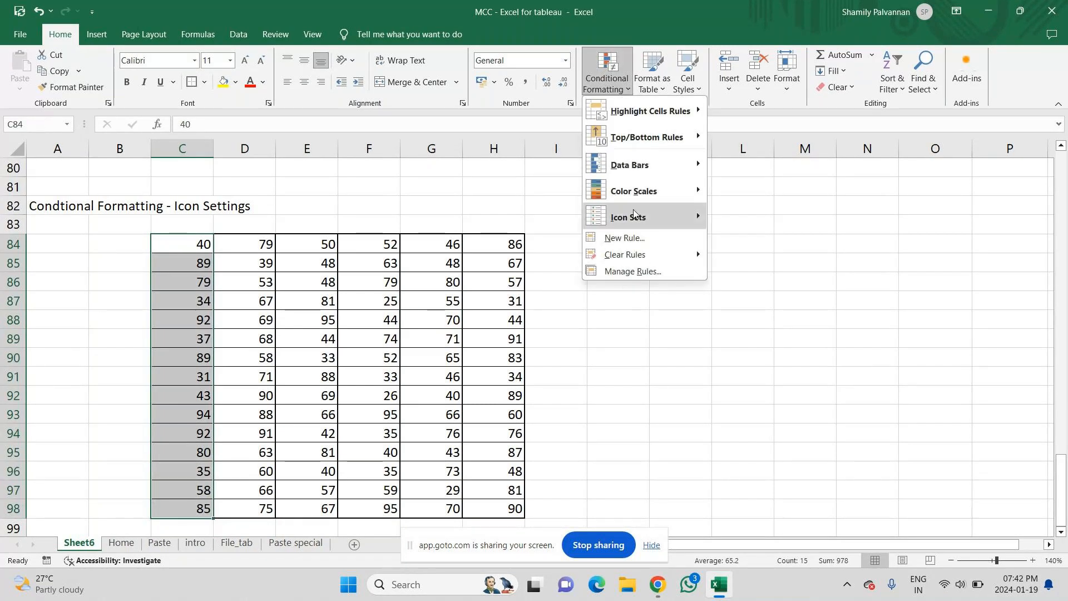
pyautogui.moveTo(634, 214)
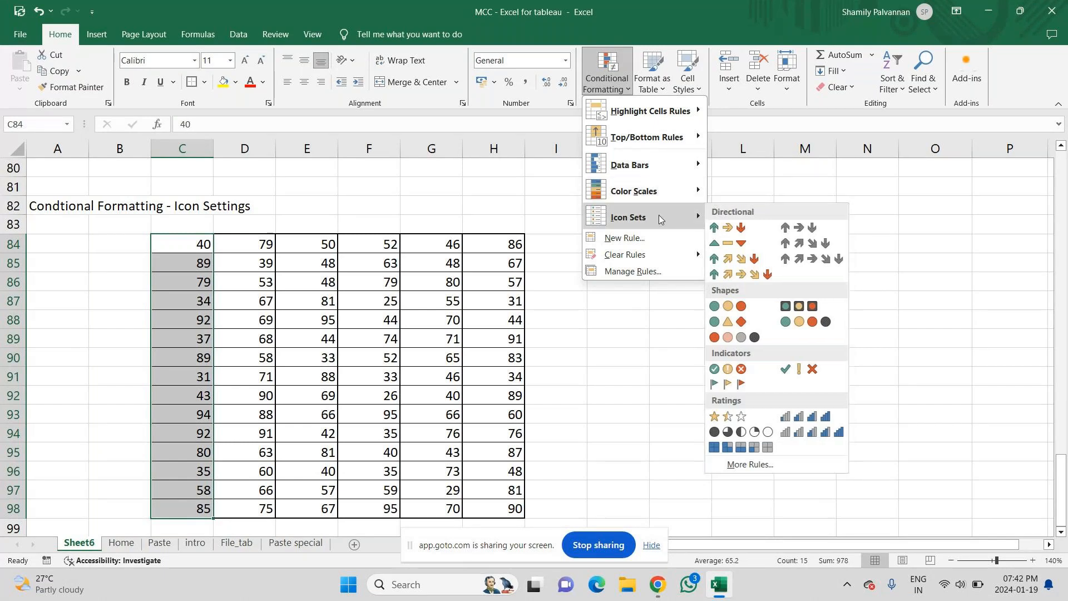
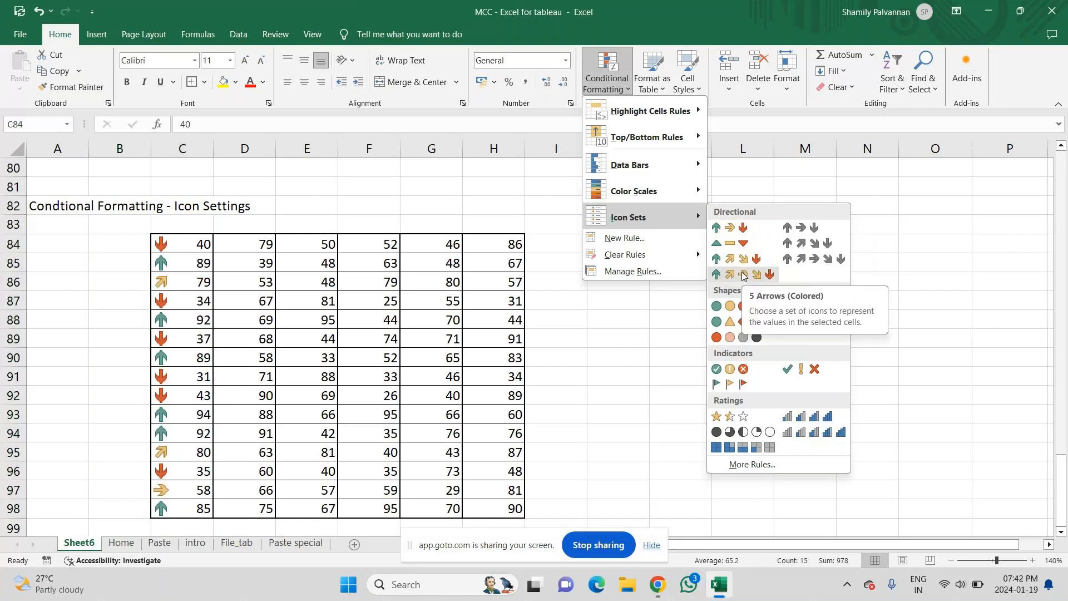
pyautogui.click(728, 231)
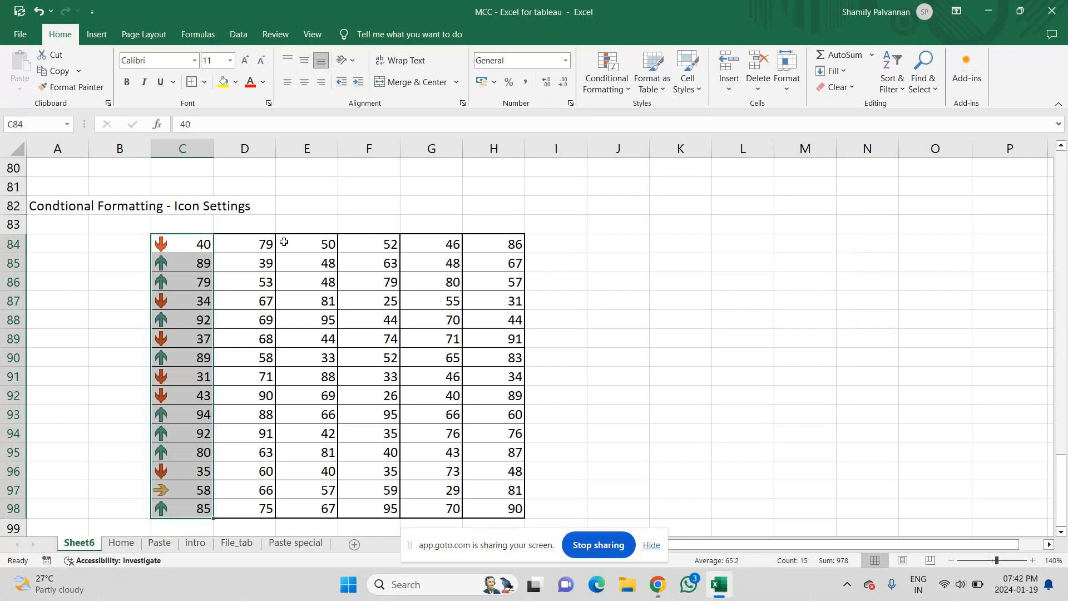
# - Apply the 5 Arrows (Colored) icon set to D84:D98 and check several of the resulting arrow cells
pyautogui.click(250, 246)
pyautogui.moveTo(250, 247); pyautogui.dragTo(245, 508)
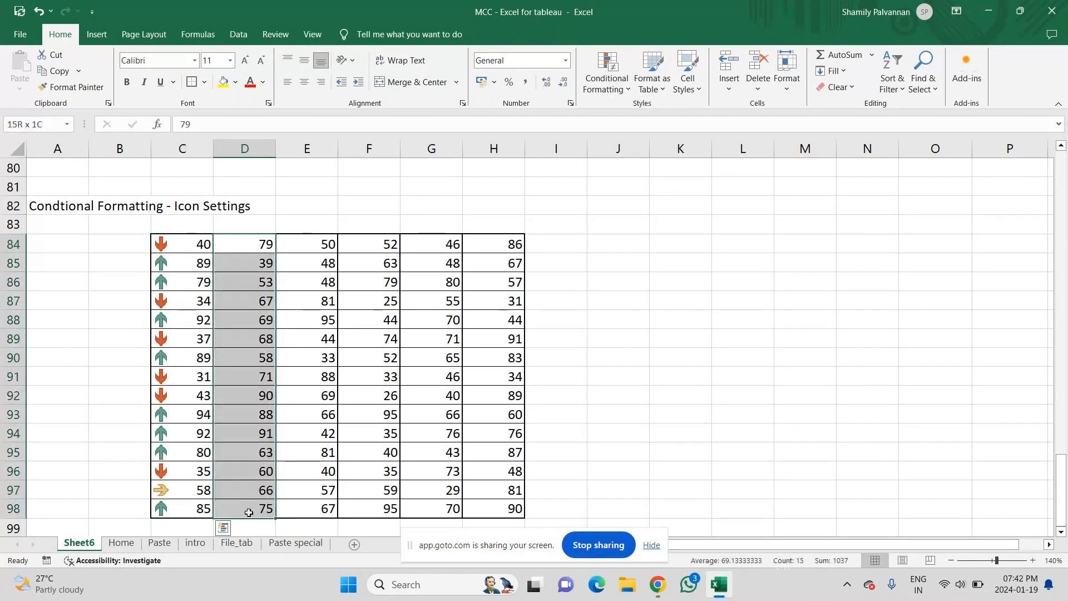
pyautogui.click(606, 78)
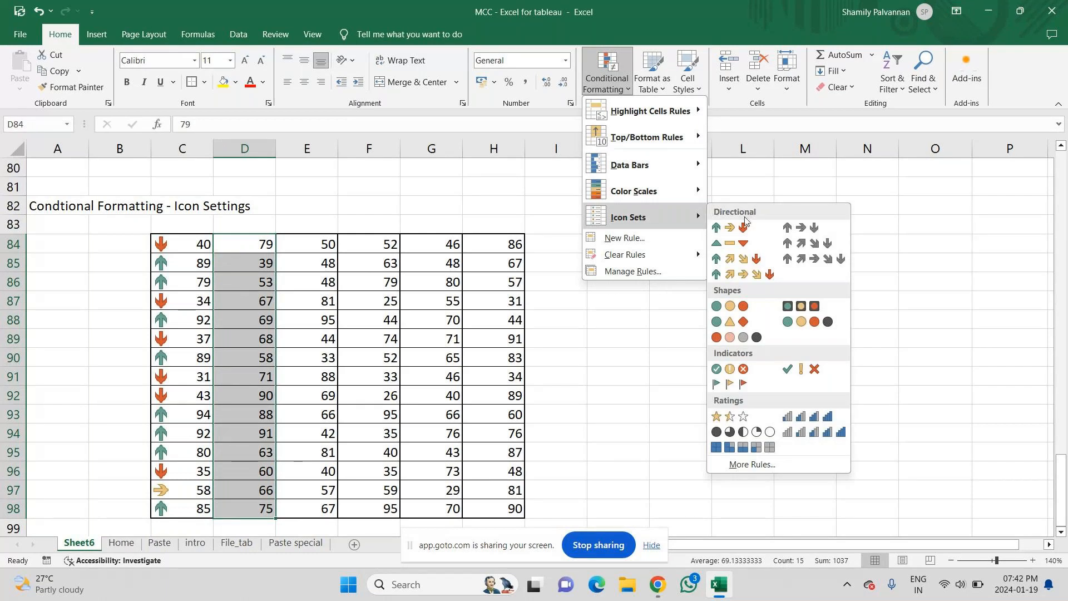
pyautogui.click(790, 256)
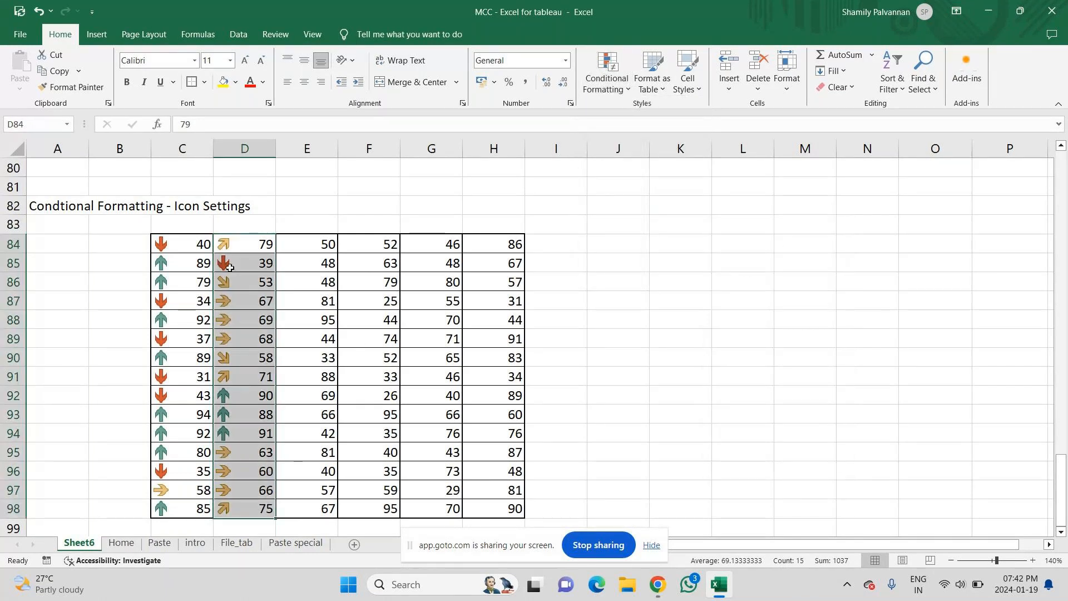
pyautogui.click(220, 421)
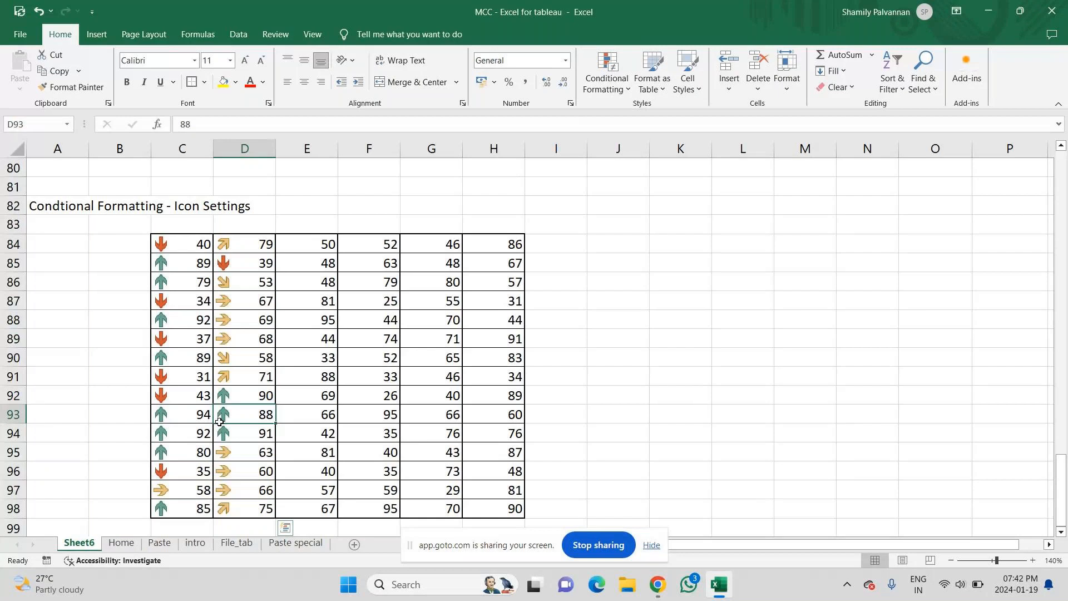
pyautogui.click(231, 264)
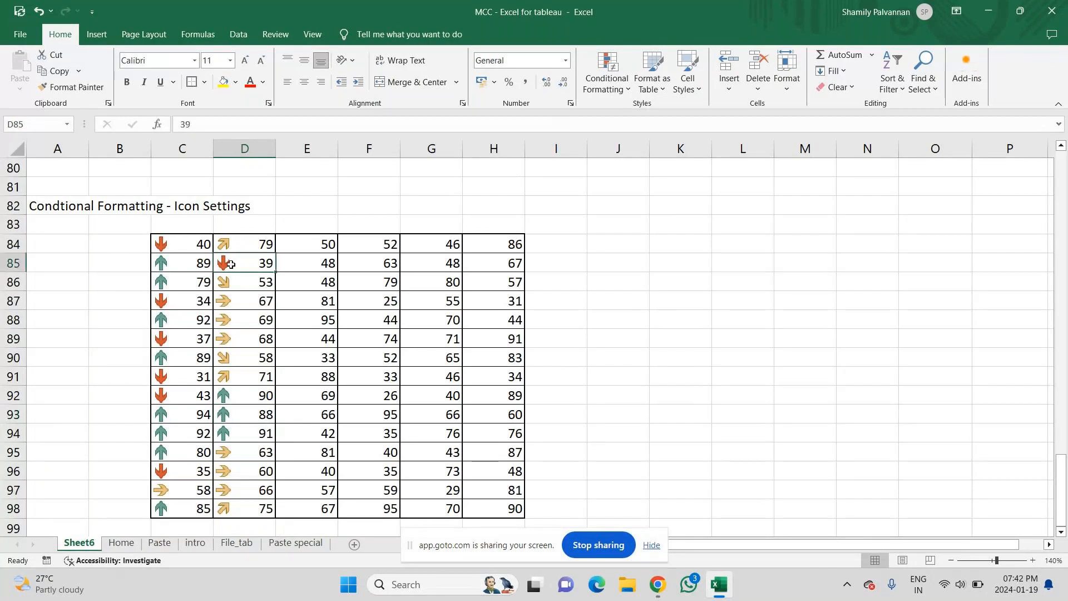
pyautogui.click(222, 246)
pyautogui.click(224, 285)
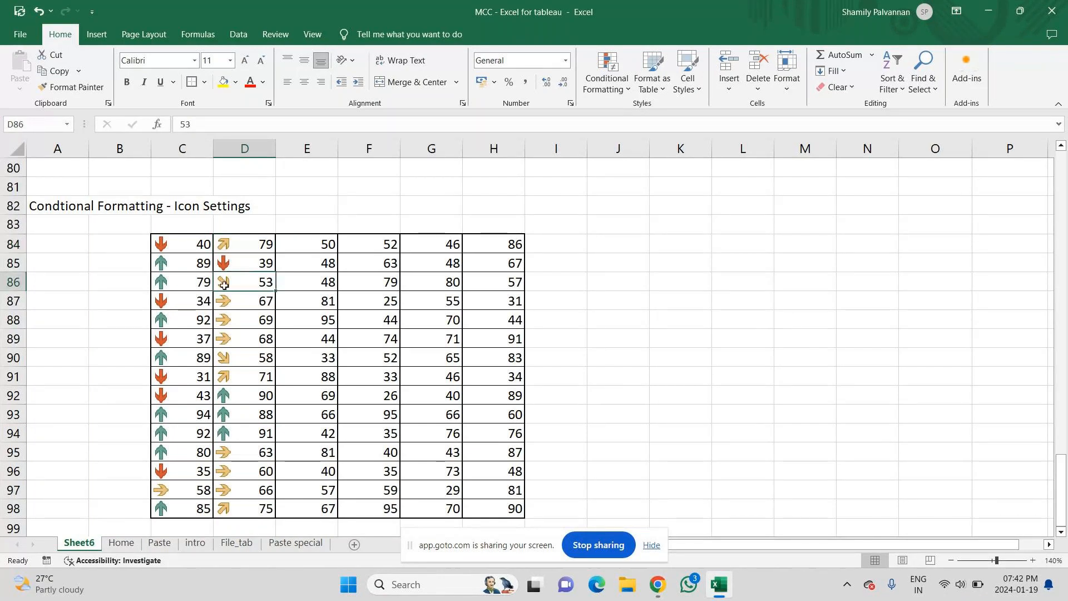
pyautogui.click(226, 302)
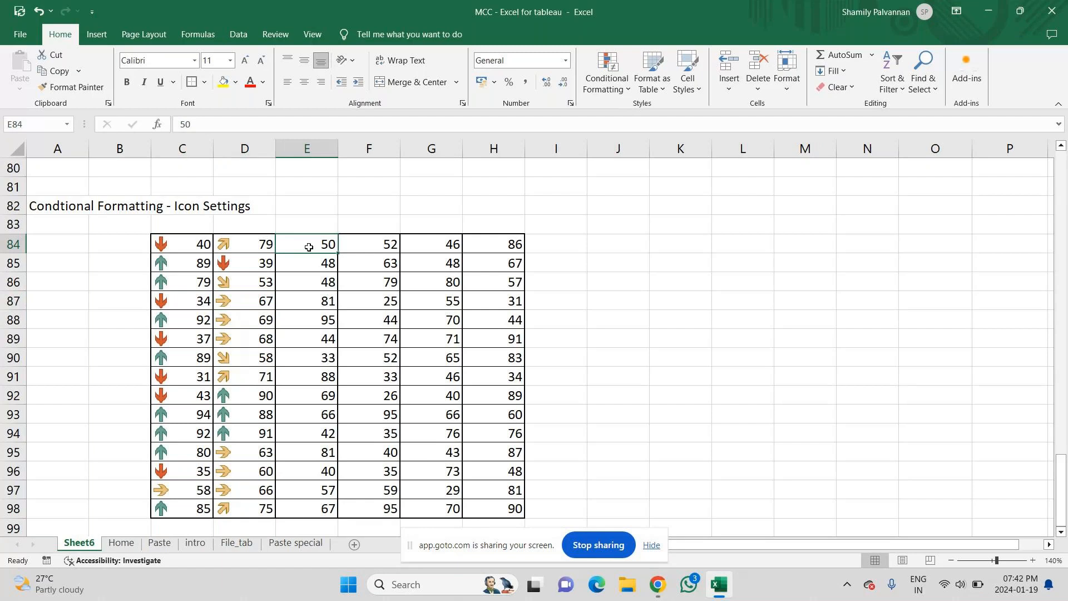
# - Apply the 3 Traffic Lights (Unrimmed) icon set to E84:E98
pyautogui.moveTo(308, 243); pyautogui.dragTo(303, 320)
pyautogui.moveTo(297, 364); pyautogui.dragTo(306, 508)
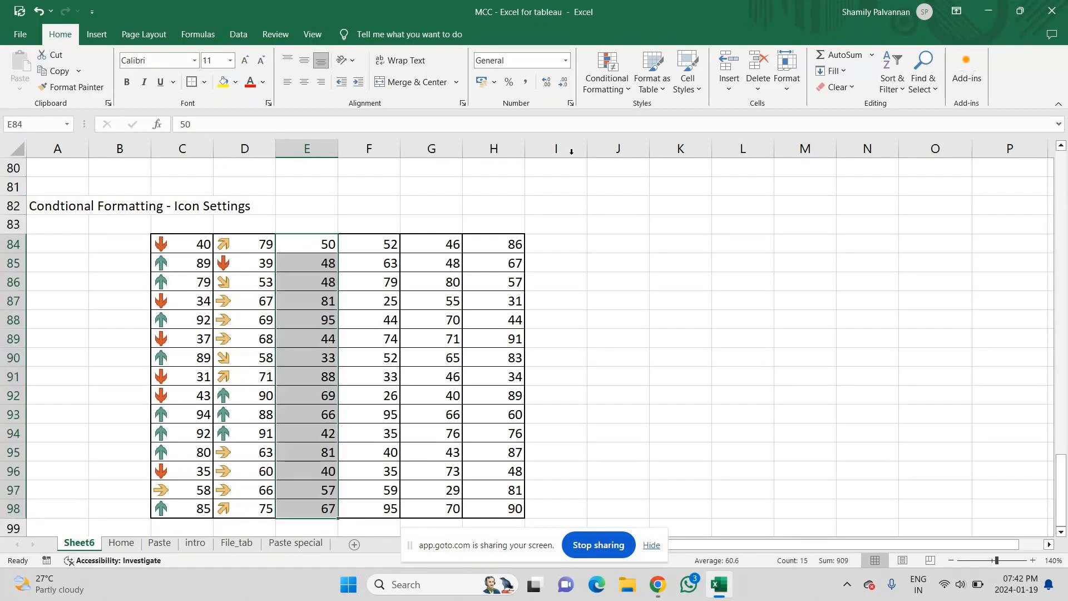
pyautogui.click(608, 67)
pyautogui.moveTo(696, 214)
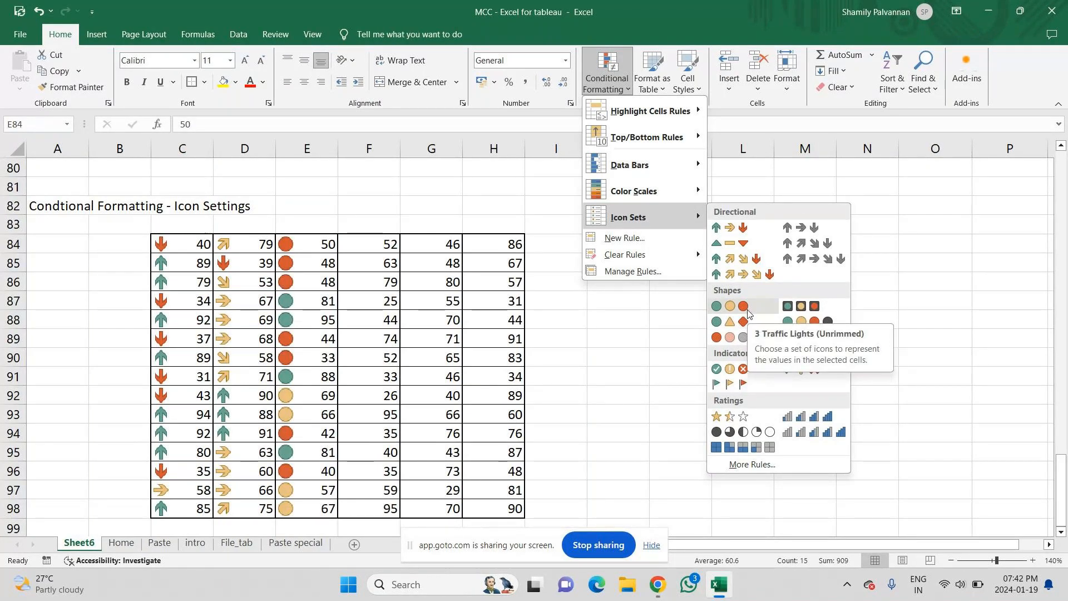
pyautogui.click(748, 313)
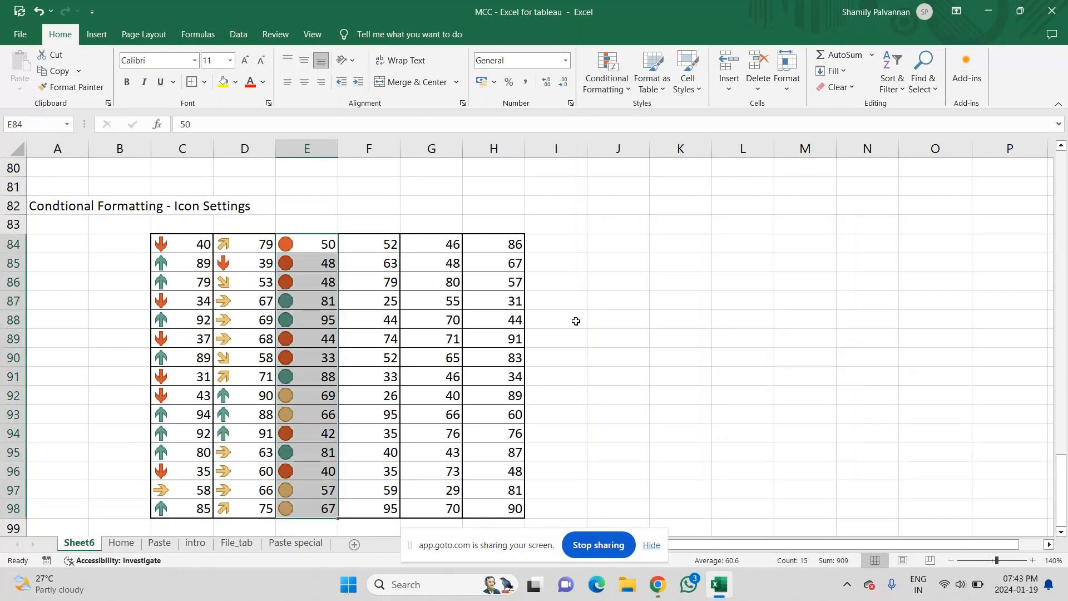
# - Apply the three-flag indicator icon set to F84:F98
pyautogui.click(378, 252)
pyautogui.moveTo(378, 247); pyautogui.dragTo(373, 508)
pyautogui.click(606, 78)
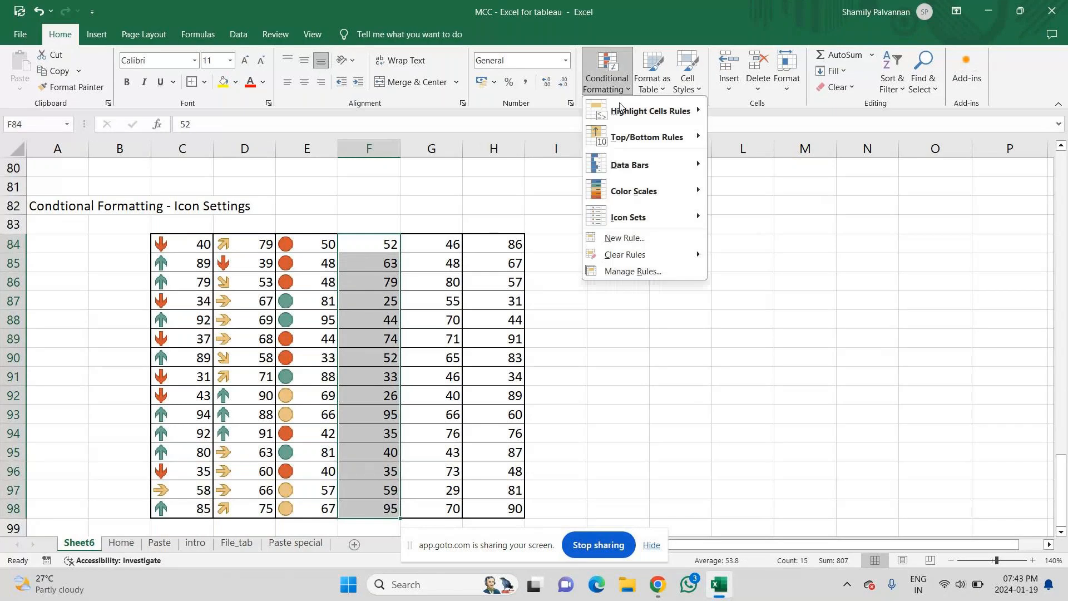
pyautogui.moveTo(638, 222)
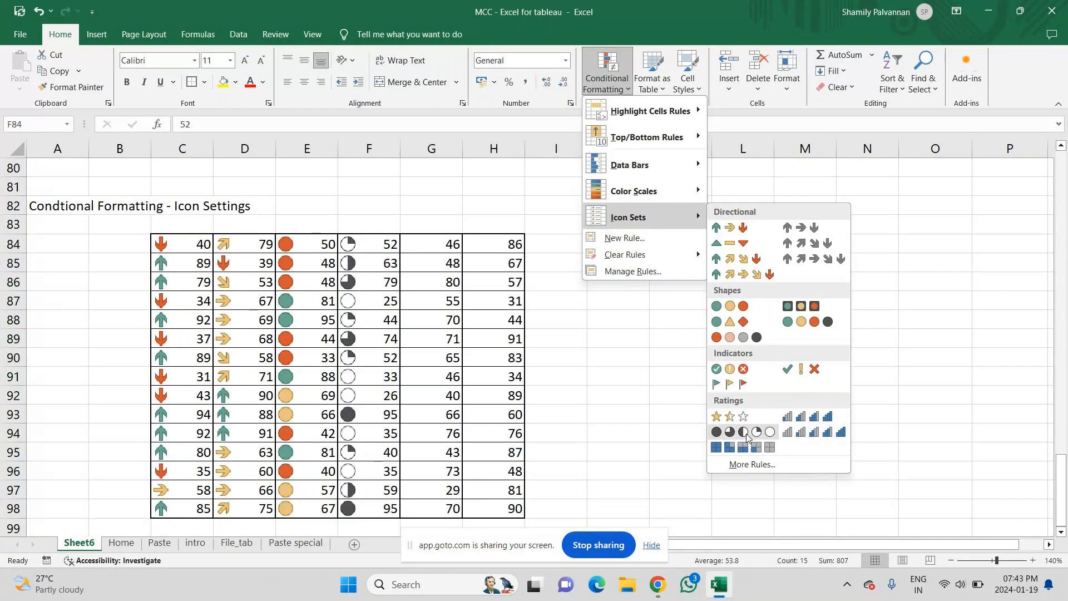
pyautogui.click(720, 381)
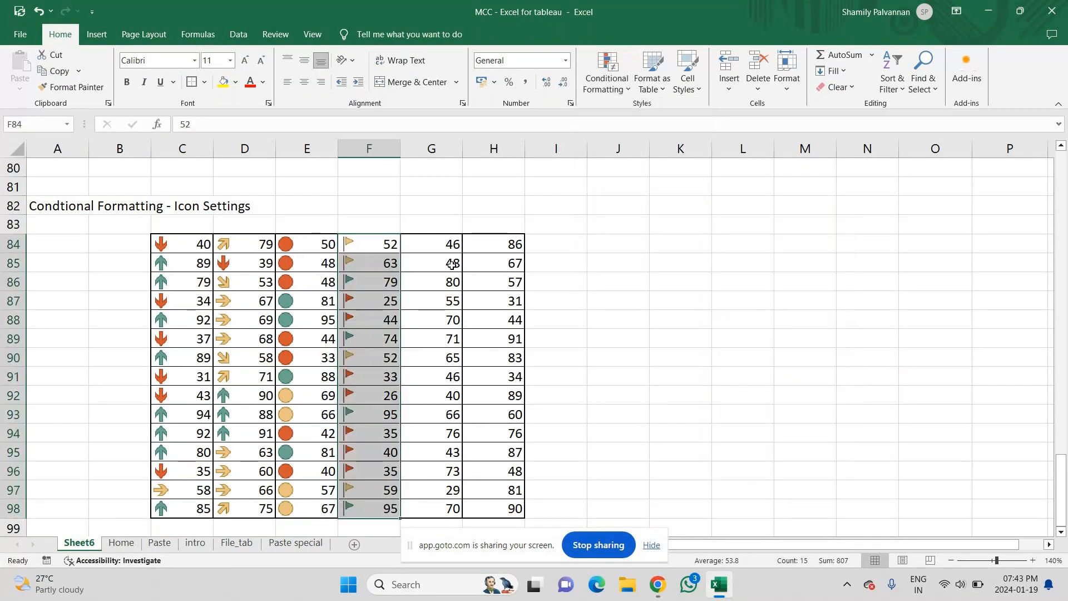
# - Create a custom icon set rule for G84:G98 with the three-star style, showing only the icons without the numbers
pyautogui.moveTo(452, 244); pyautogui.dragTo(450, 510)
pyautogui.click(606, 83)
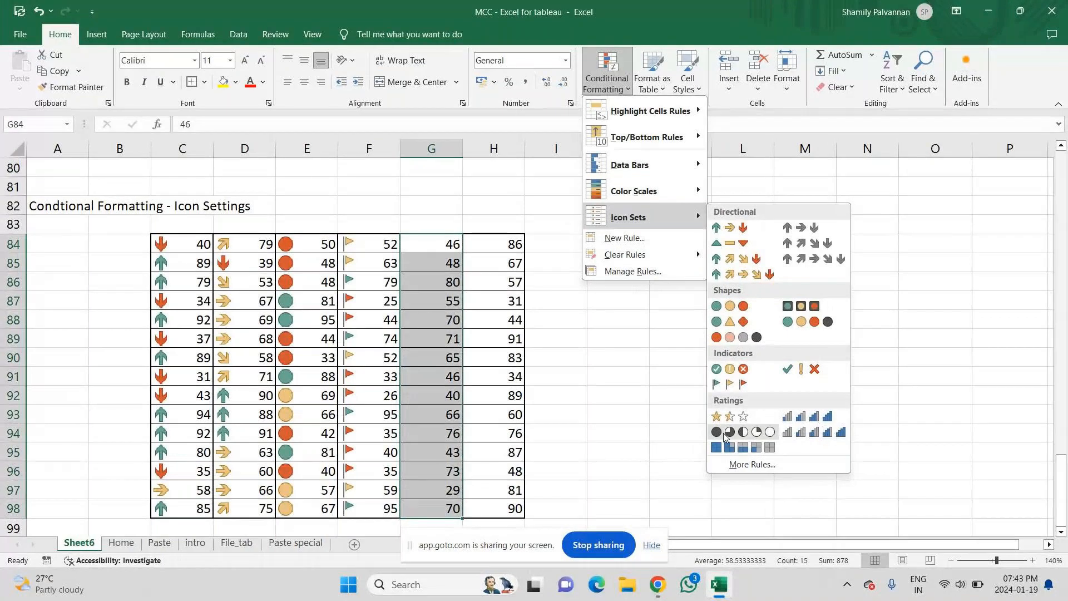
pyautogui.click(743, 463)
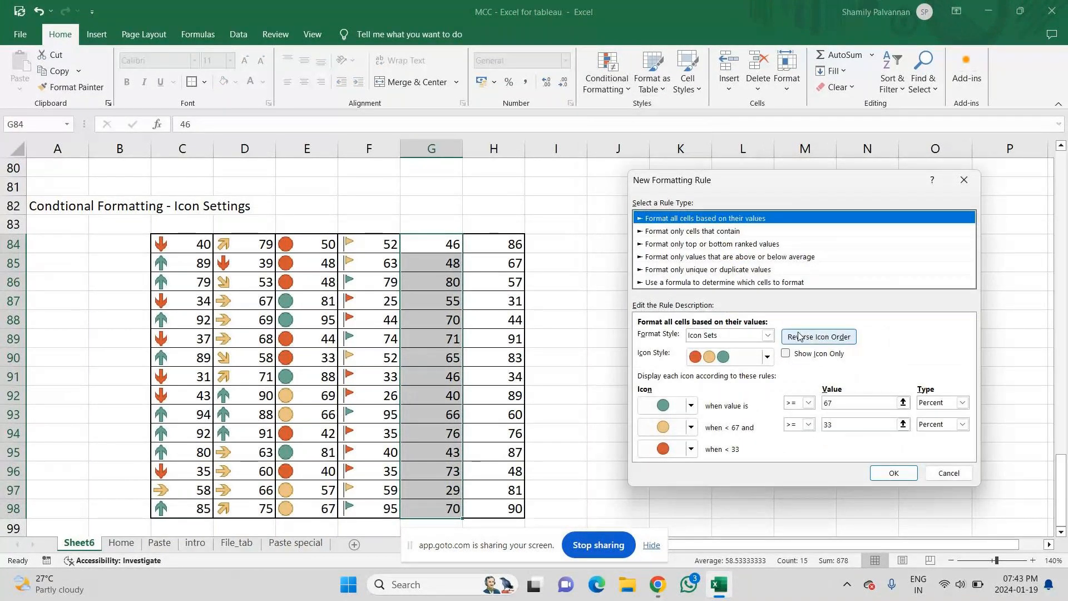
pyautogui.click(786, 354)
pyautogui.click(767, 356)
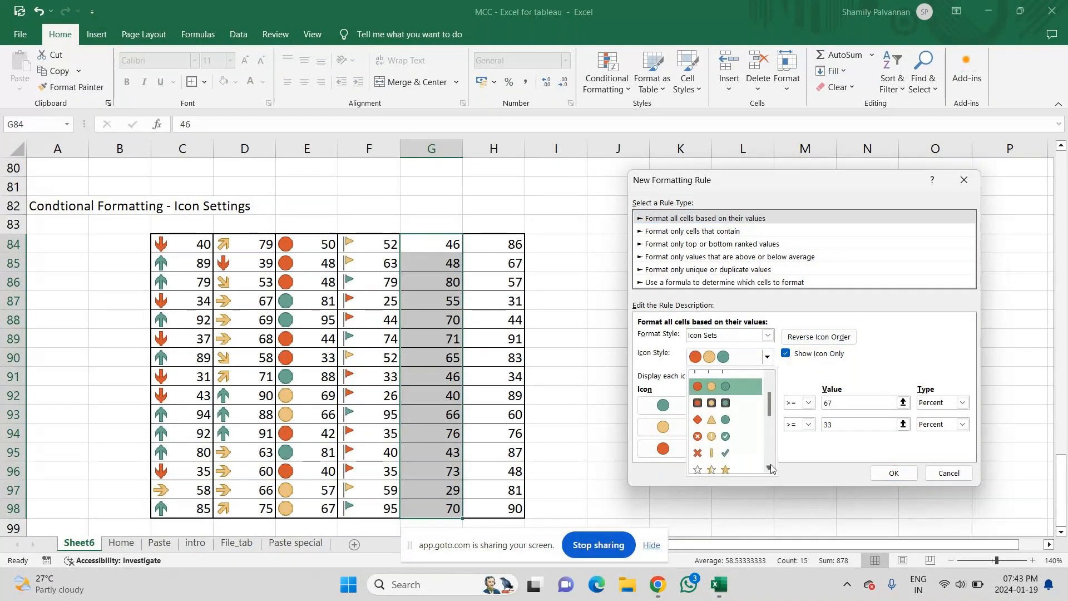
pyautogui.scroll(-2, 757, 452)
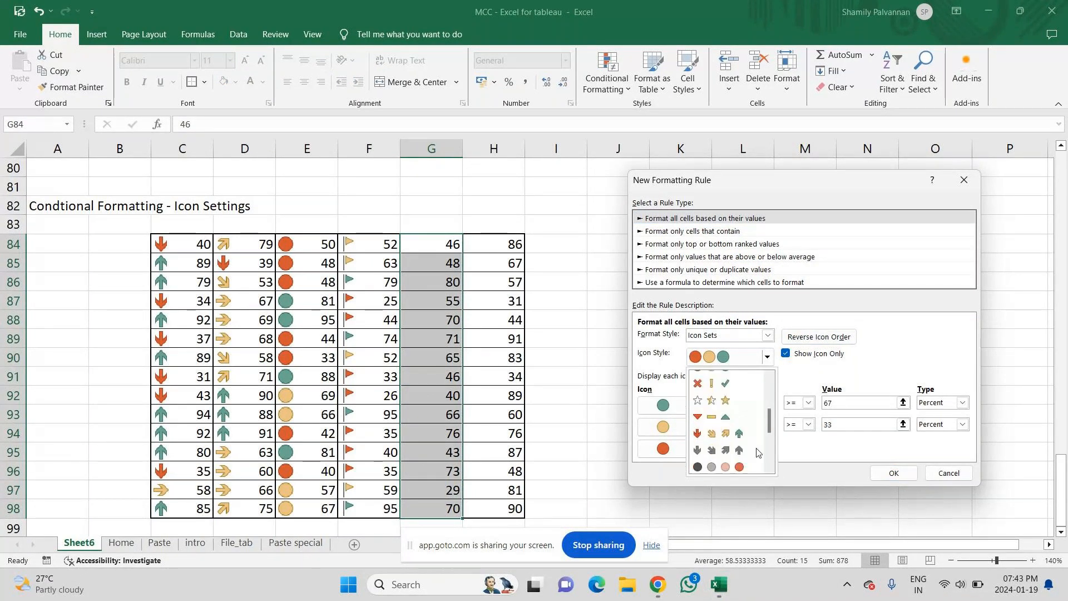
pyautogui.click(728, 402)
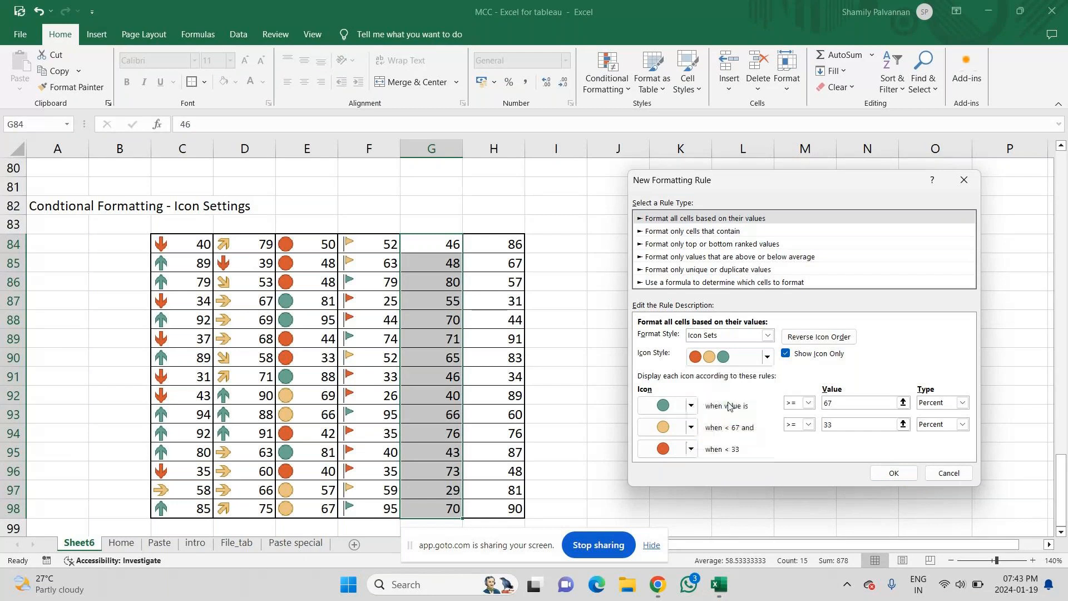
pyautogui.click(893, 474)
pyautogui.click(705, 438)
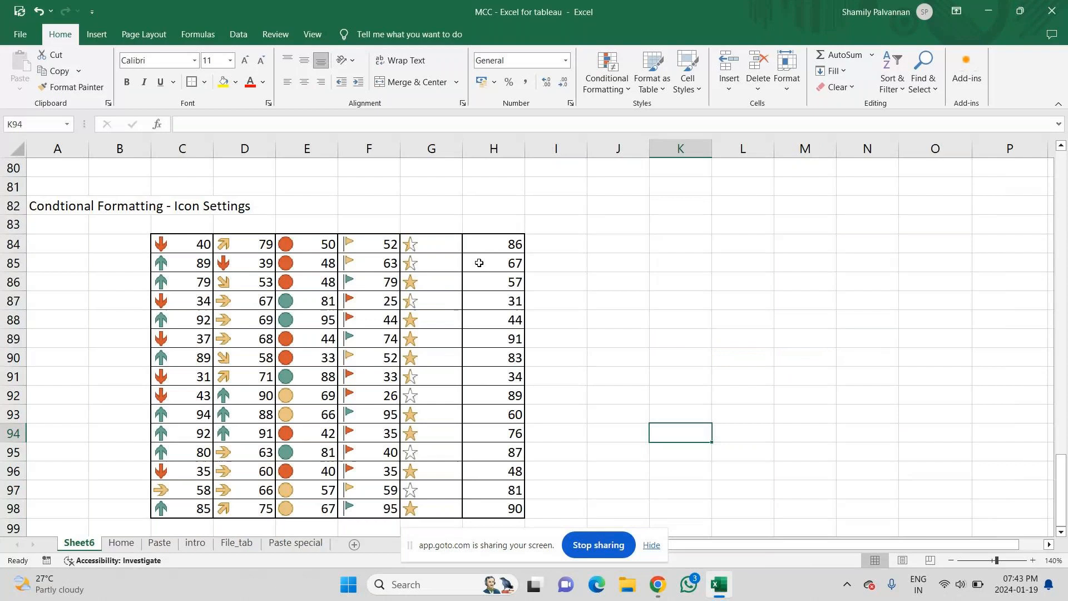
# - Start a custom icon set rule for H84:H98 using the five-level signal bar rating style
pyautogui.moveTo(478, 244); pyautogui.dragTo(511, 508)
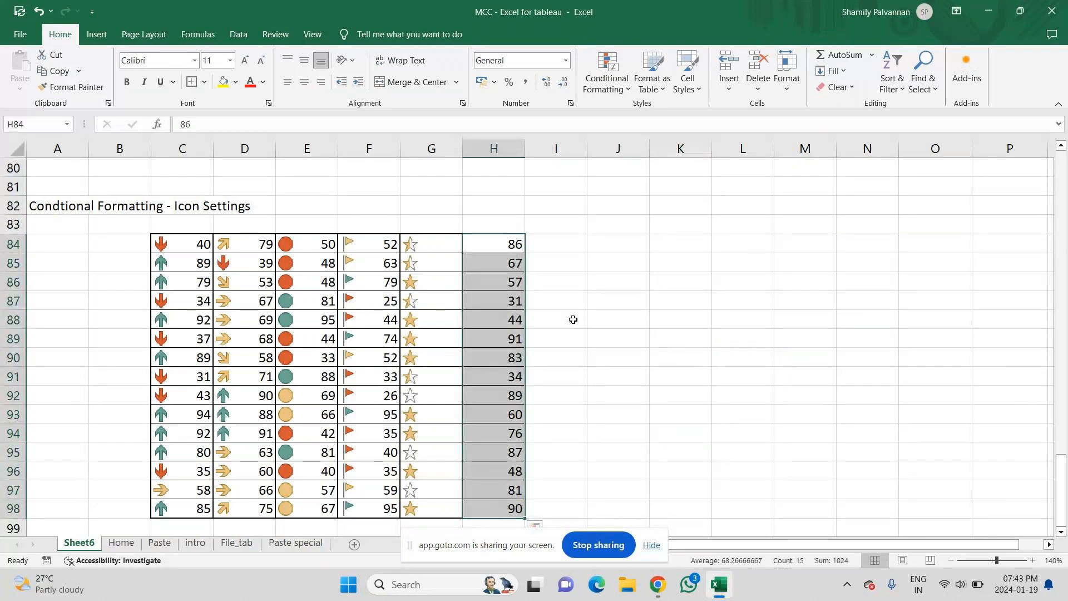
pyautogui.click(601, 59)
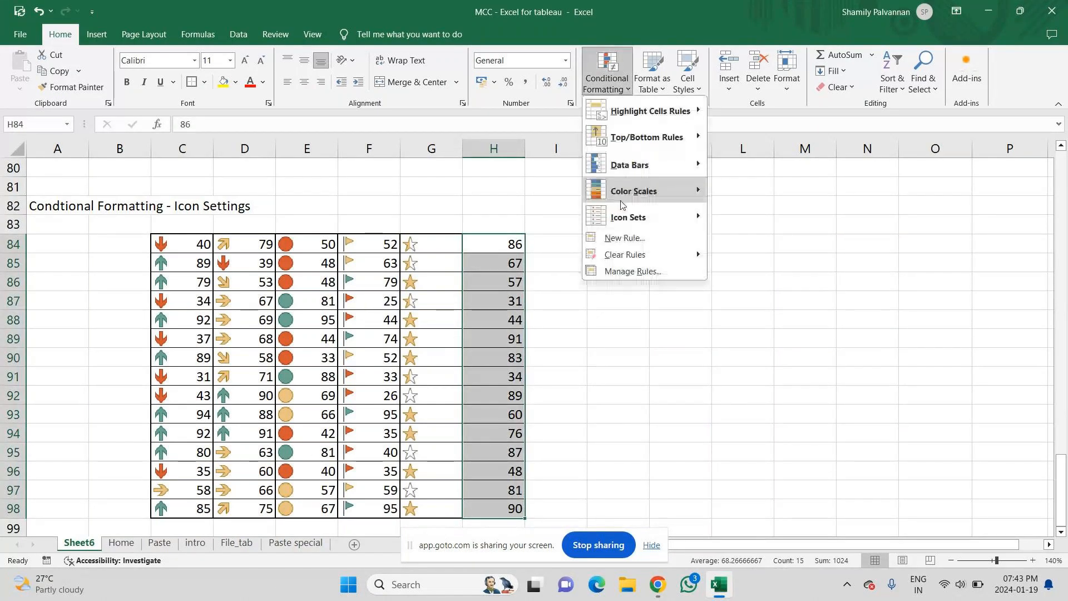
pyautogui.moveTo(655, 209)
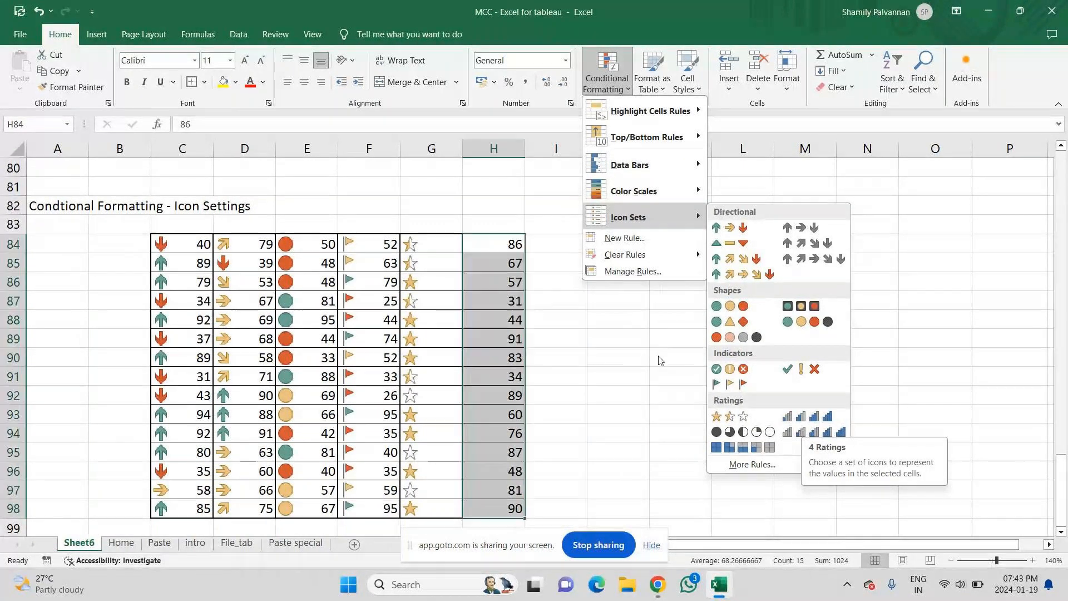
pyautogui.click(737, 470)
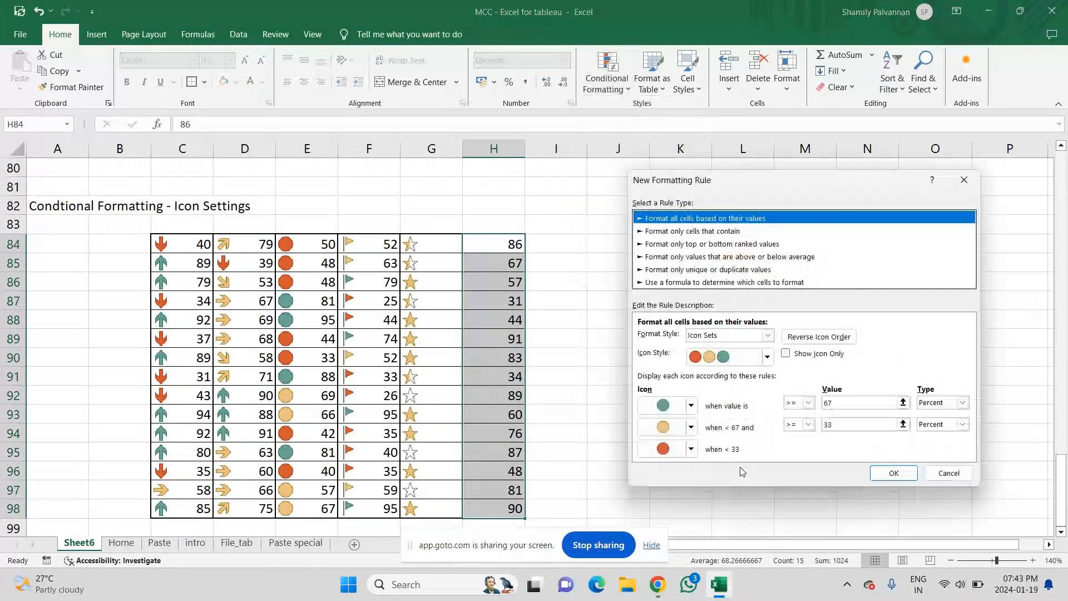
pyautogui.click(767, 358)
pyautogui.moveTo(770, 410); pyautogui.dragTo(772, 460)
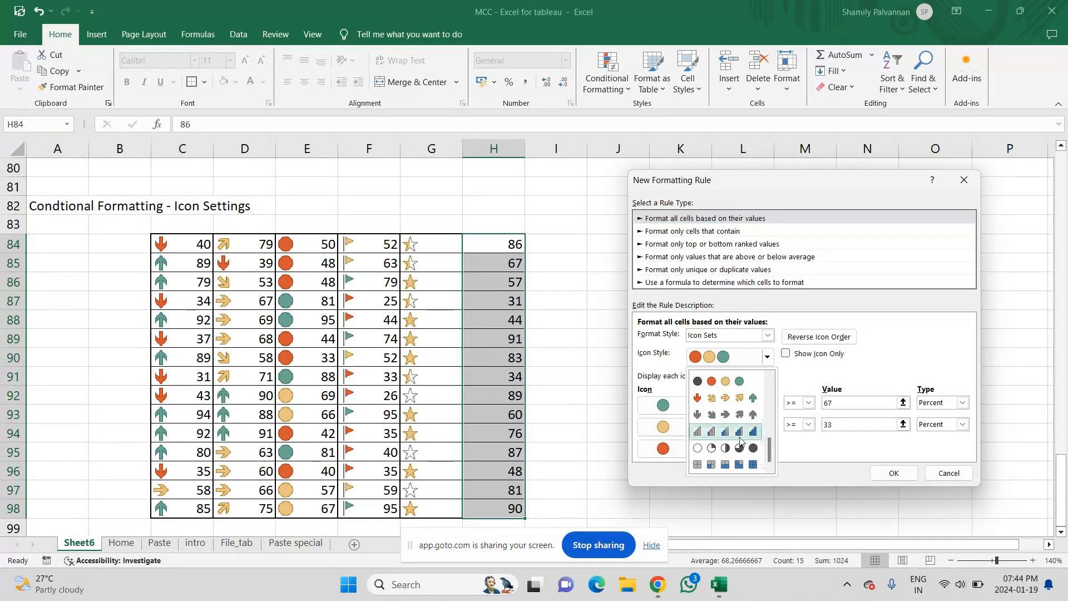
pyautogui.press('Escape')
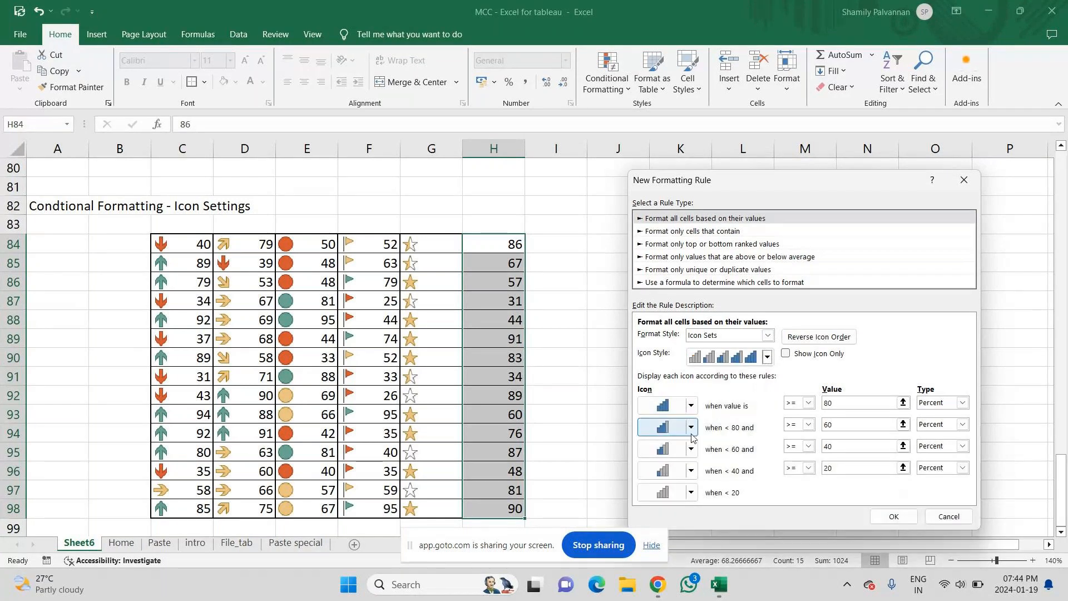
# - Reverse the bar icon order and restore it, set the rule to show icons only, and apply it to H84:H98
pyautogui.click(847, 342)
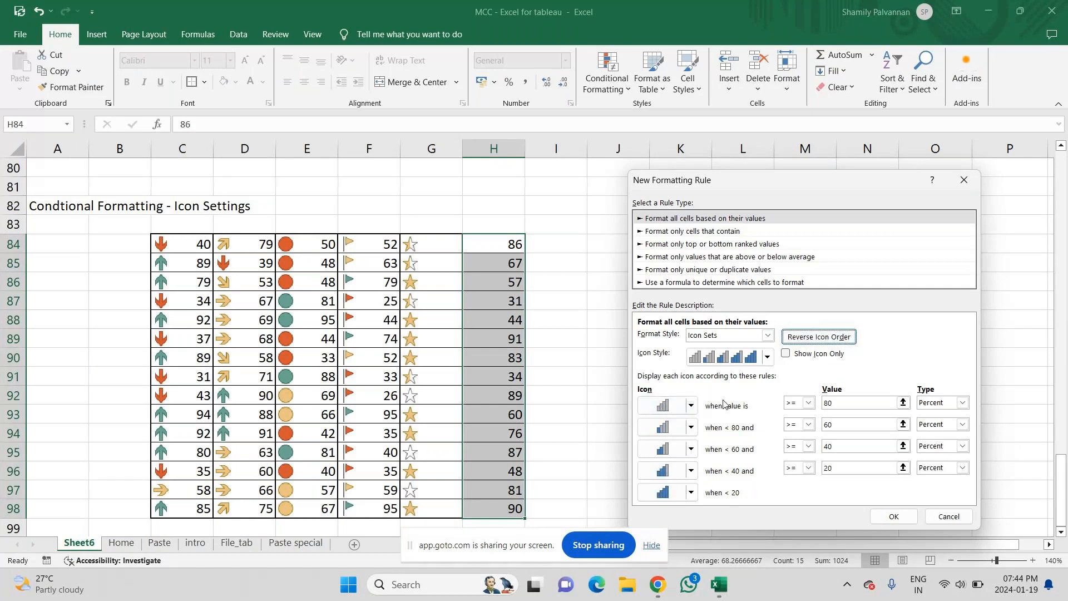
pyautogui.click(825, 343)
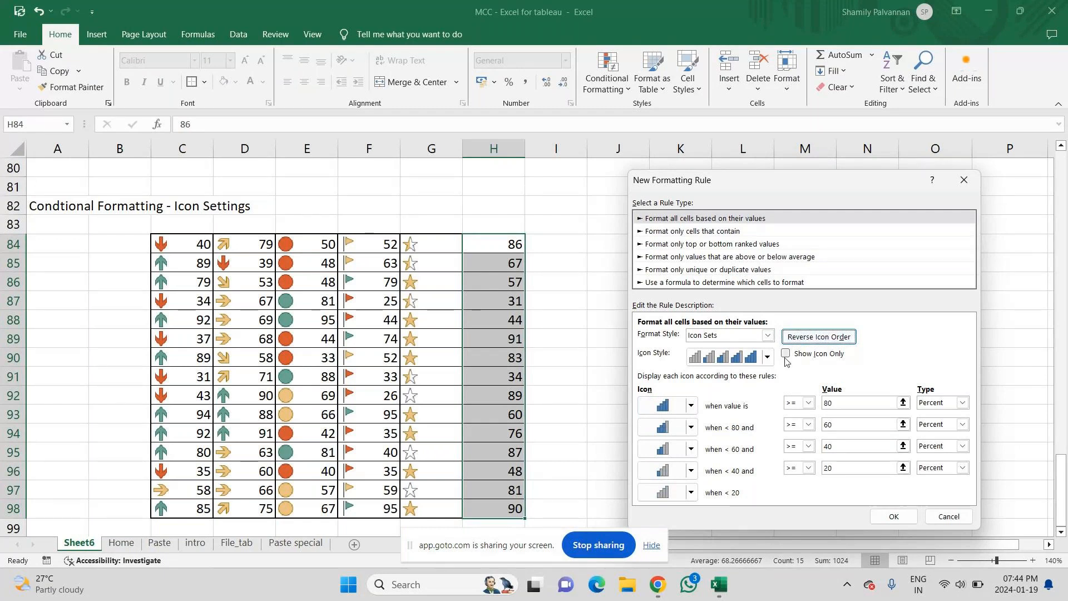
pyautogui.click(893, 515)
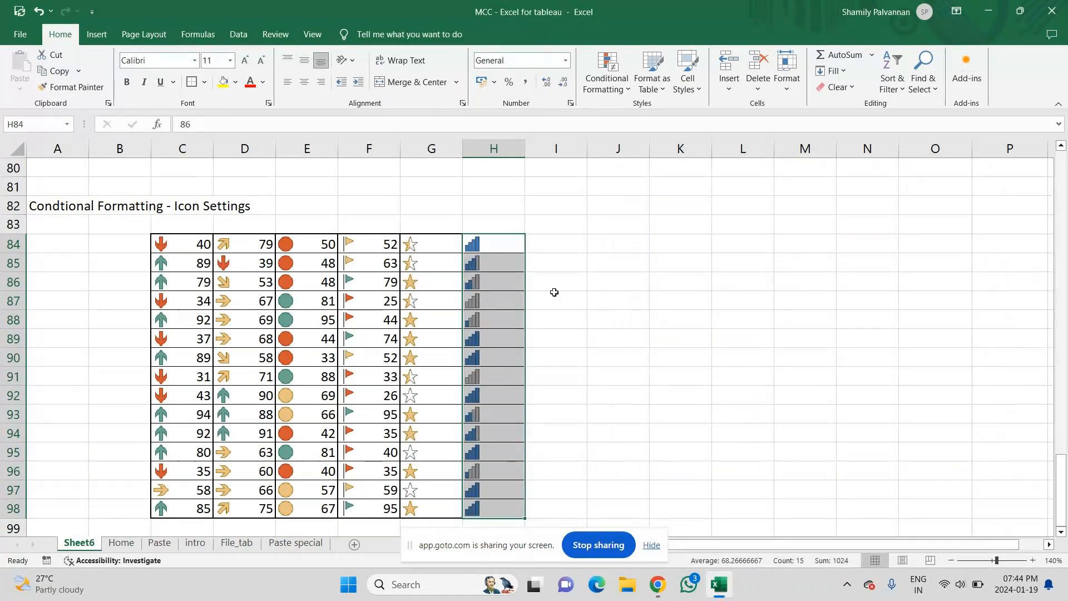
# - Edit the icon set rule for H84:H98 and set the full signal bar icon's threshold to 75 percent
pyautogui.click(608, 66)
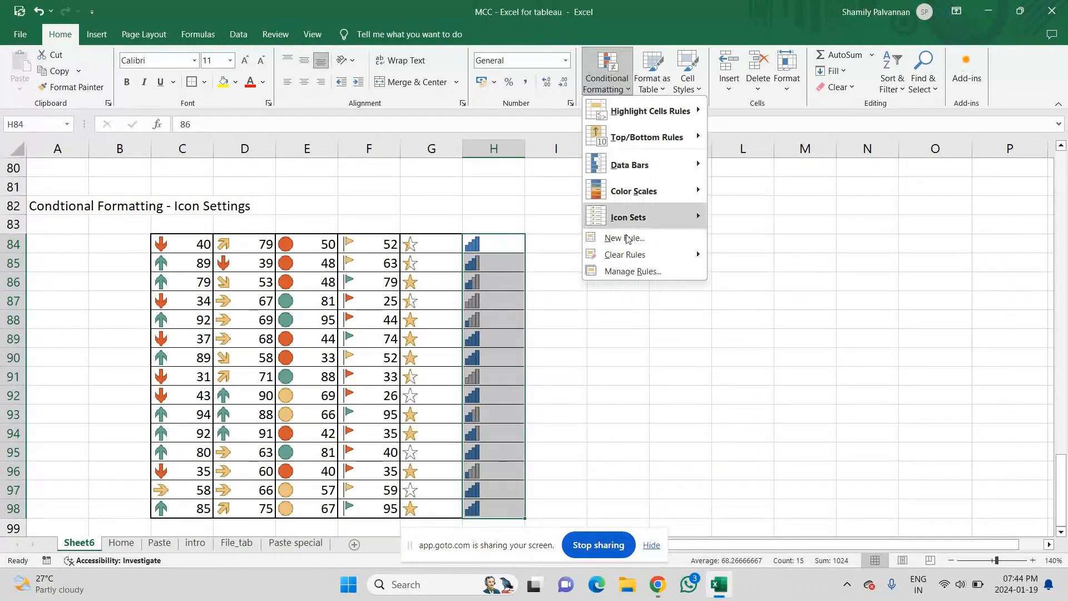
pyautogui.click(634, 271)
pyautogui.click(688, 296)
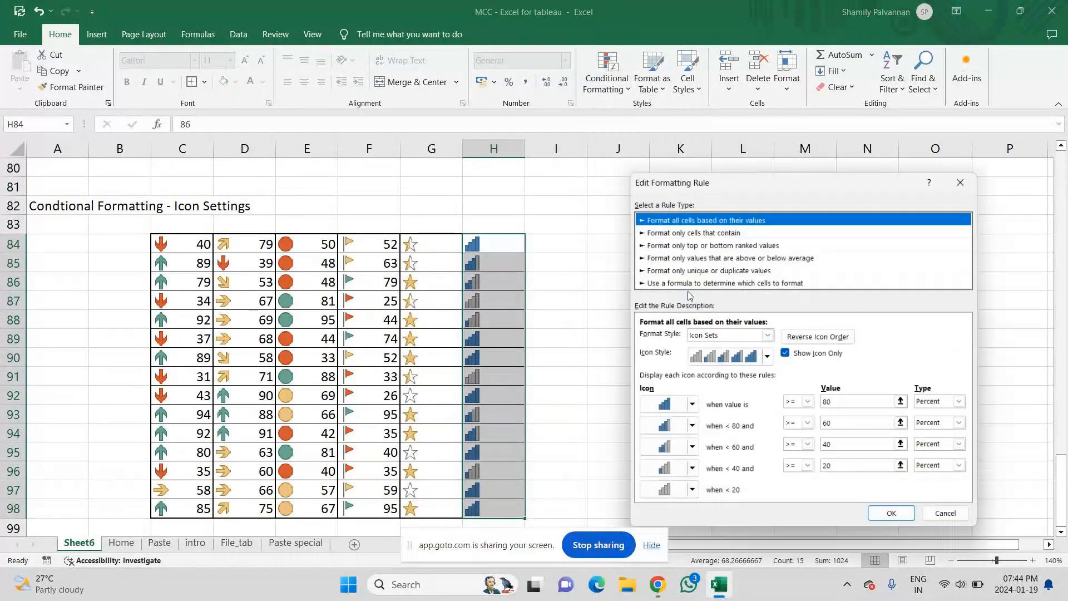
pyautogui.click(834, 426)
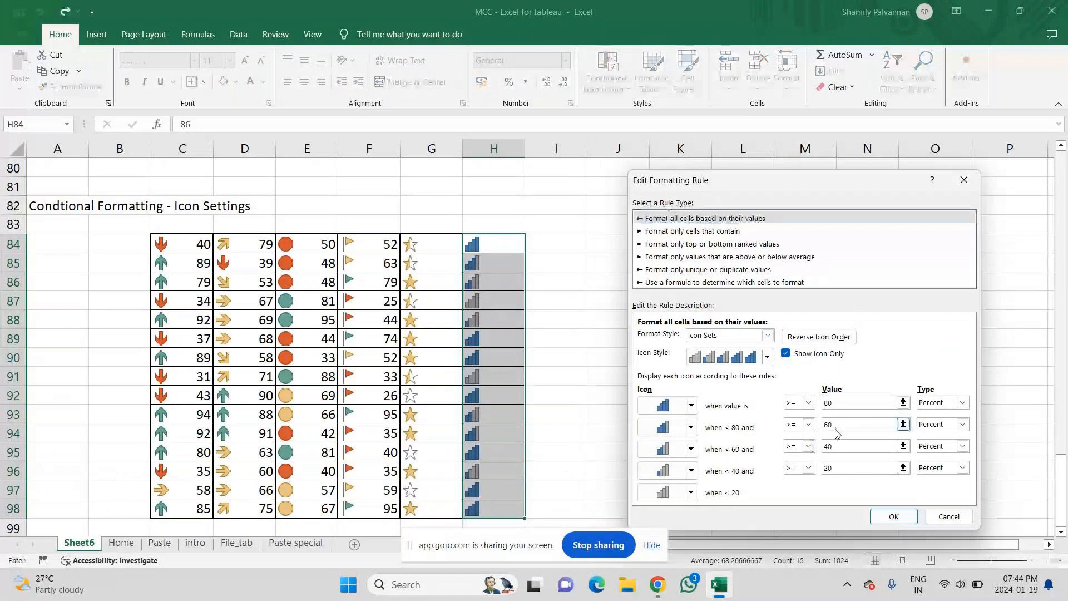
pyautogui.click(835, 448)
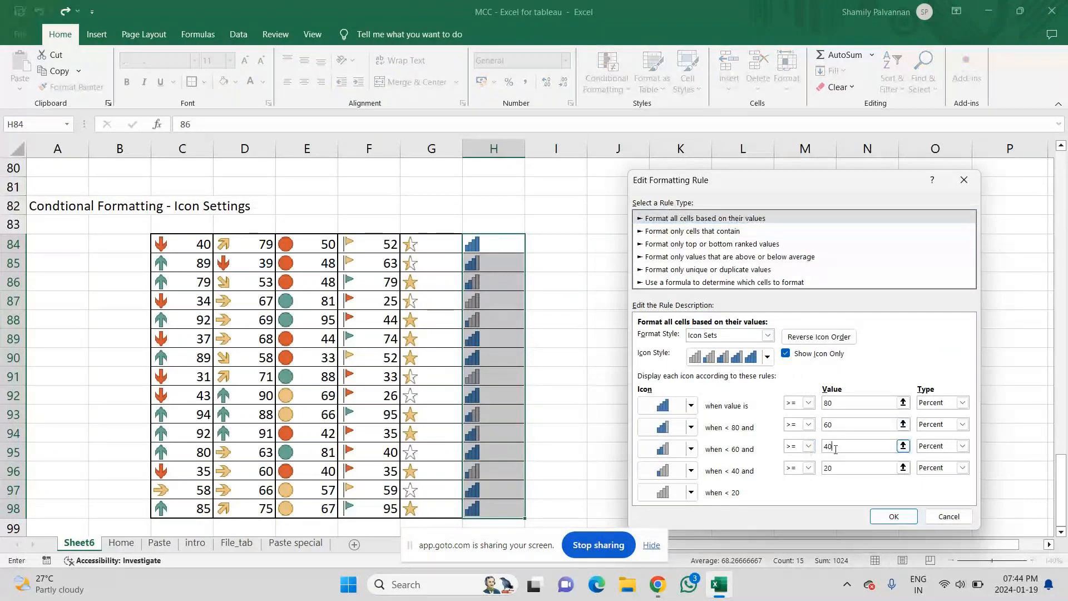
pyautogui.click(832, 468)
pyautogui.click(847, 402)
pyautogui.press('BackSpace')
pyautogui.press('BackSpace')
pyautogui.write('75')
# - Set the second and third signal bar icon thresholds to 50 and 25 percent
pyautogui.click(846, 425)
pyautogui.press('BackSpace')
pyautogui.press('BackSpace')
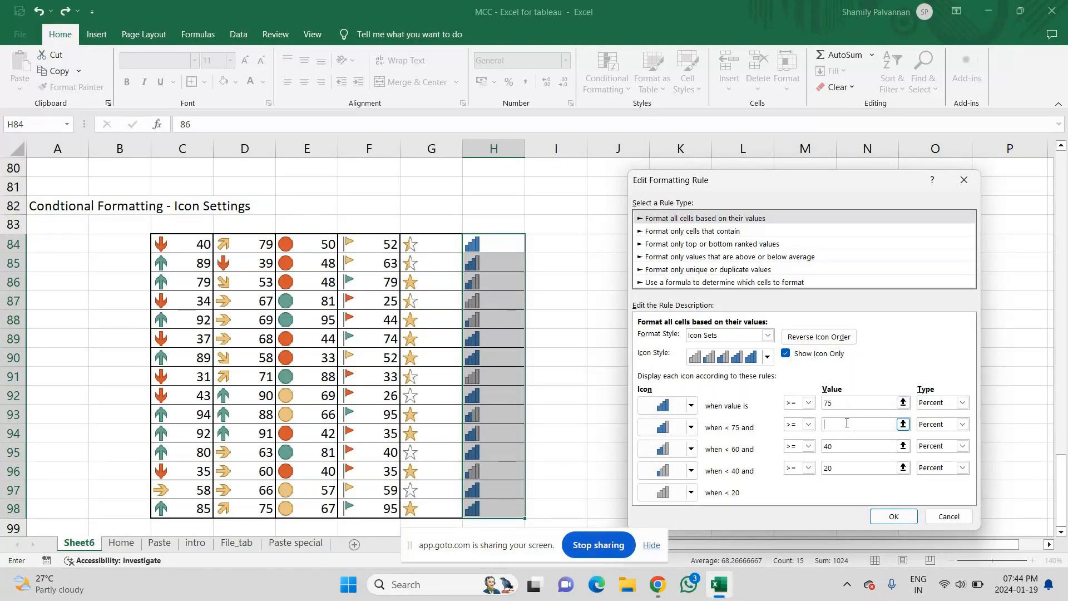
pyautogui.write('50')
pyautogui.click(842, 442)
pyautogui.press('BackSpace')
pyautogui.press('BackSpace')
pyautogui.write('25')
# - Set the fourth signal bar icon's threshold to 0 percent and apply the edited rule to H84:H98
pyautogui.click(837, 466)
pyautogui.press('BackSpace')
pyautogui.press('BackSpace')
pyautogui.write('0')
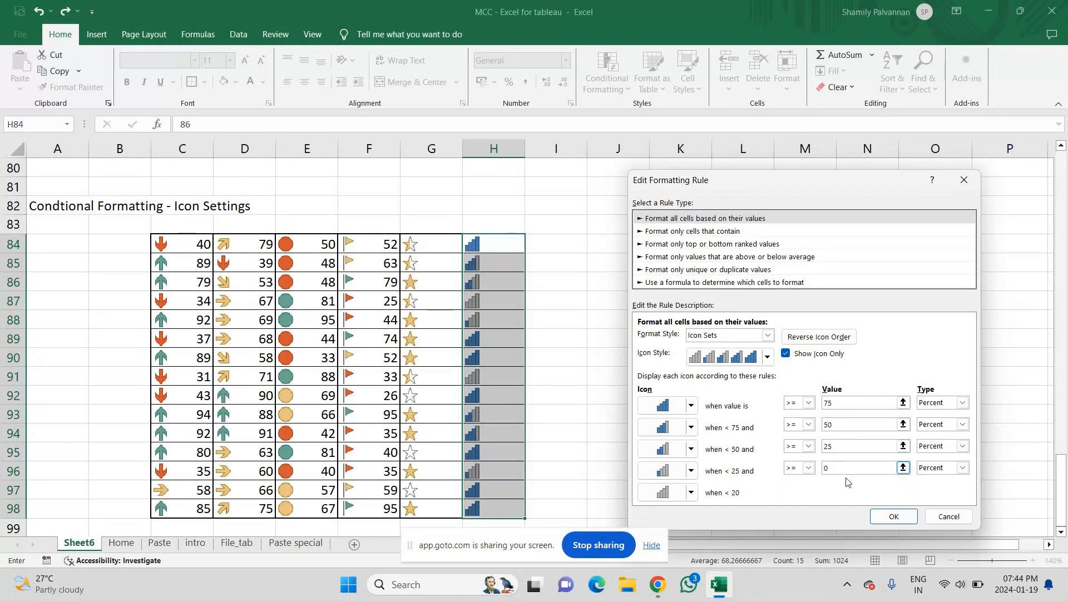
pyautogui.click(877, 517)
pyautogui.click(989, 439)
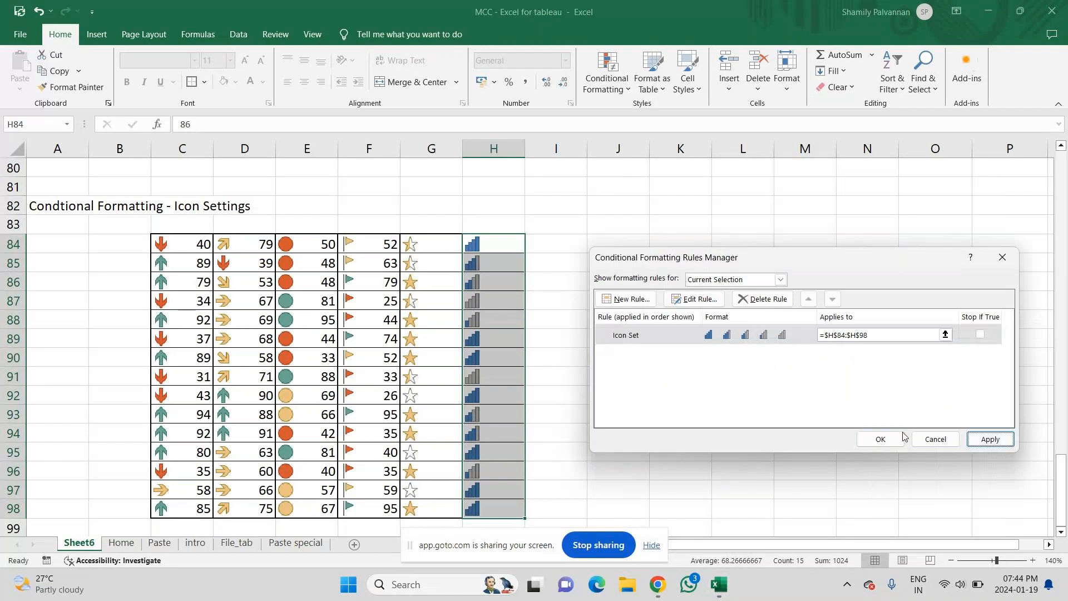
pyautogui.click(877, 439)
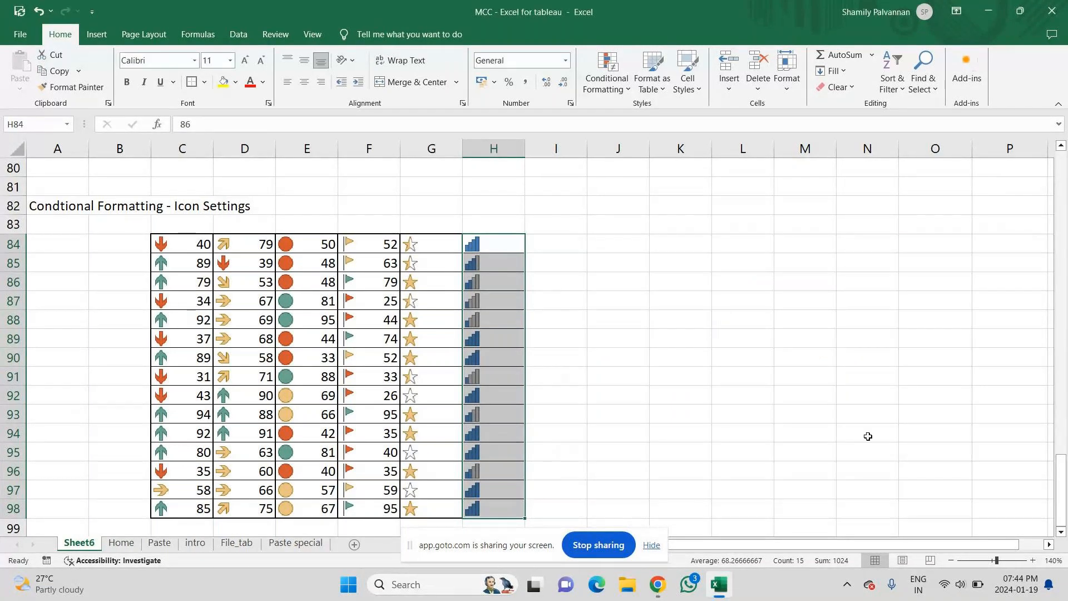
pyautogui.click(717, 391)
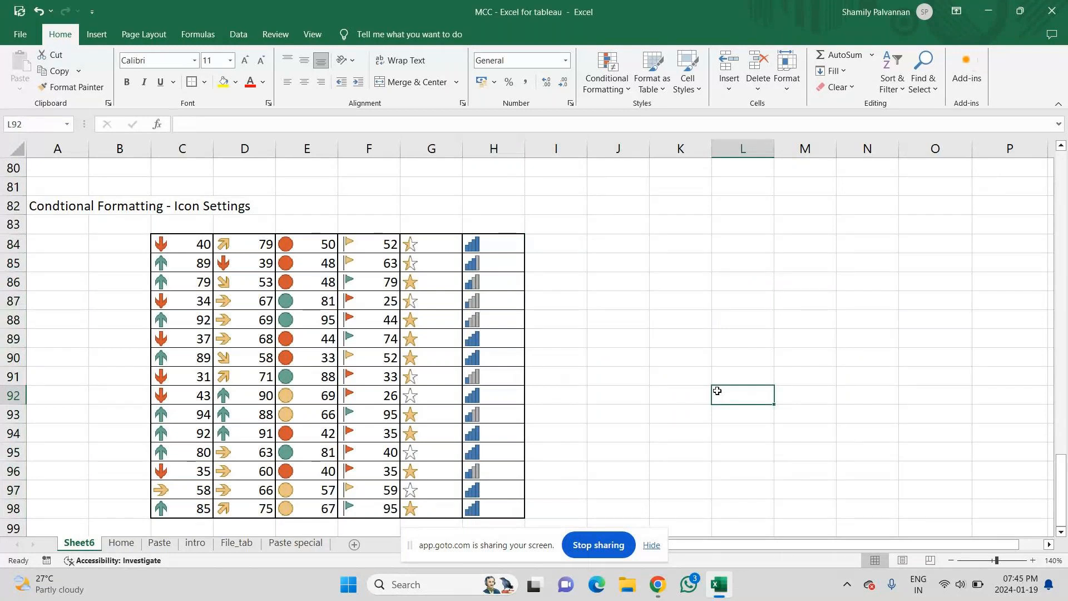
pyautogui.click(609, 58)
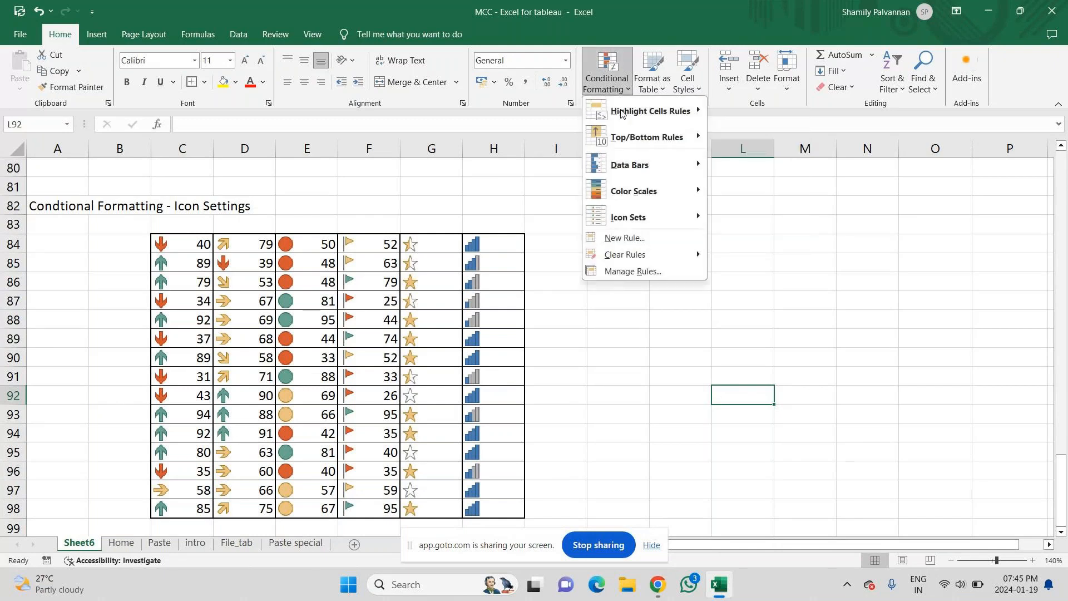
pyautogui.moveTo(638, 258)
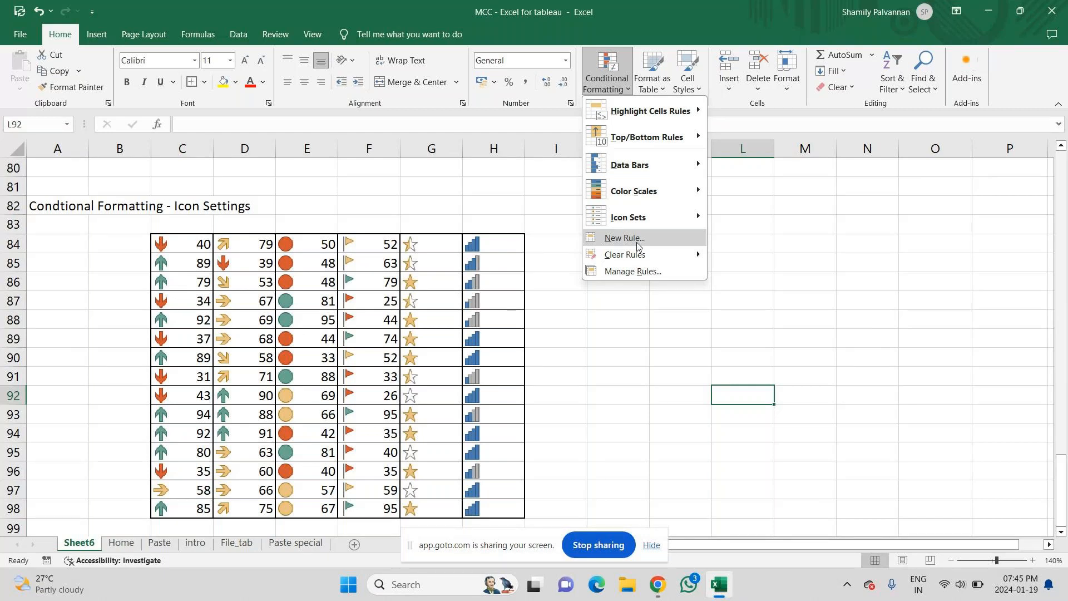
pyautogui.moveTo(644, 207)
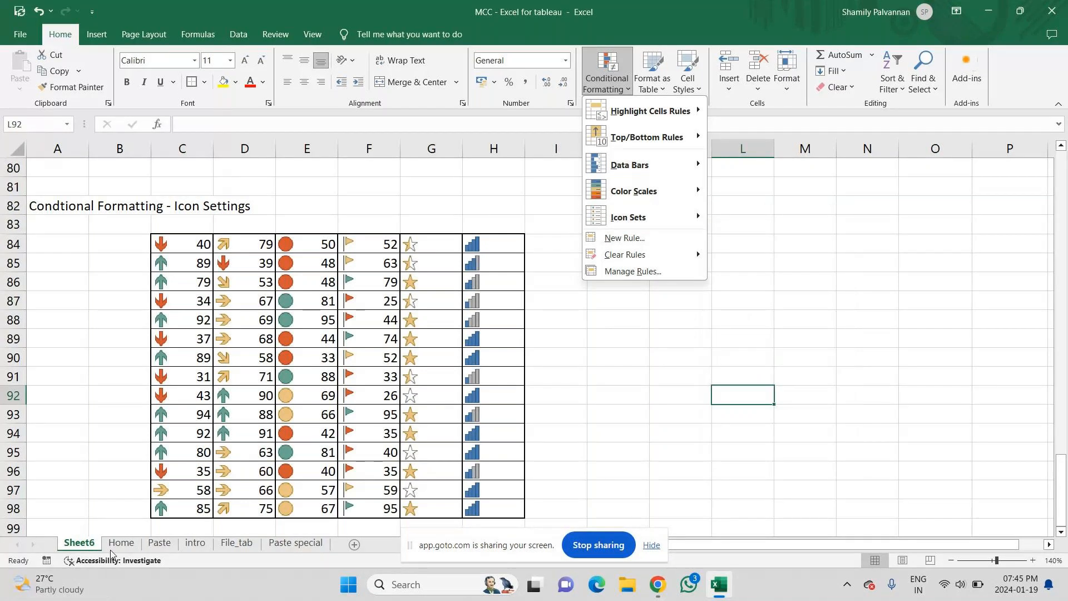
# - Rename the worksheet Sheet6 as "Condt formatting"
pyautogui.rightClick(83, 544)
pyautogui.click(129, 413)
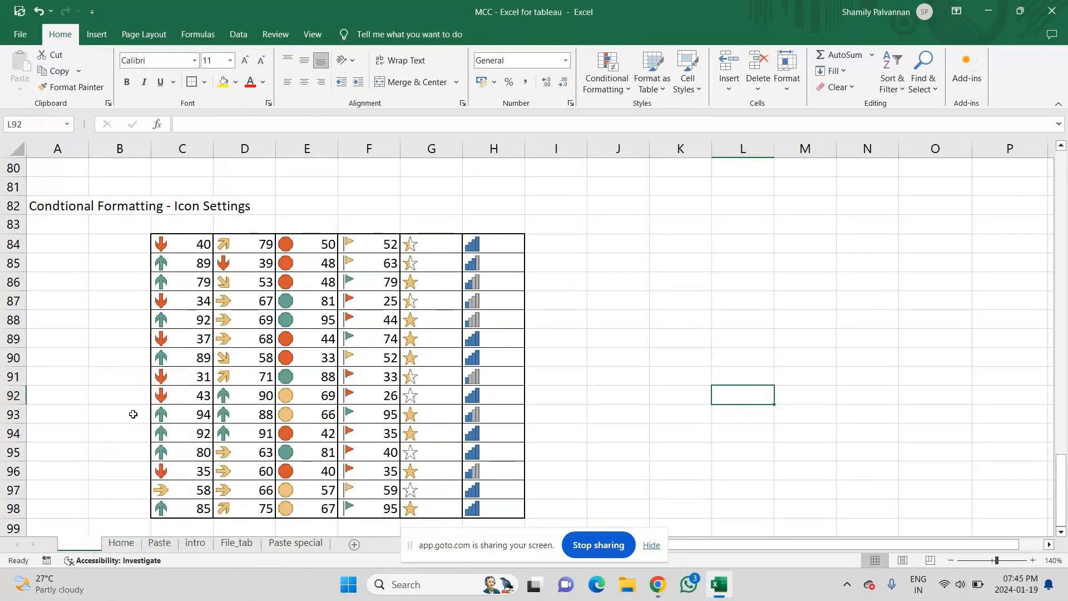
pyautogui.write('COndt')
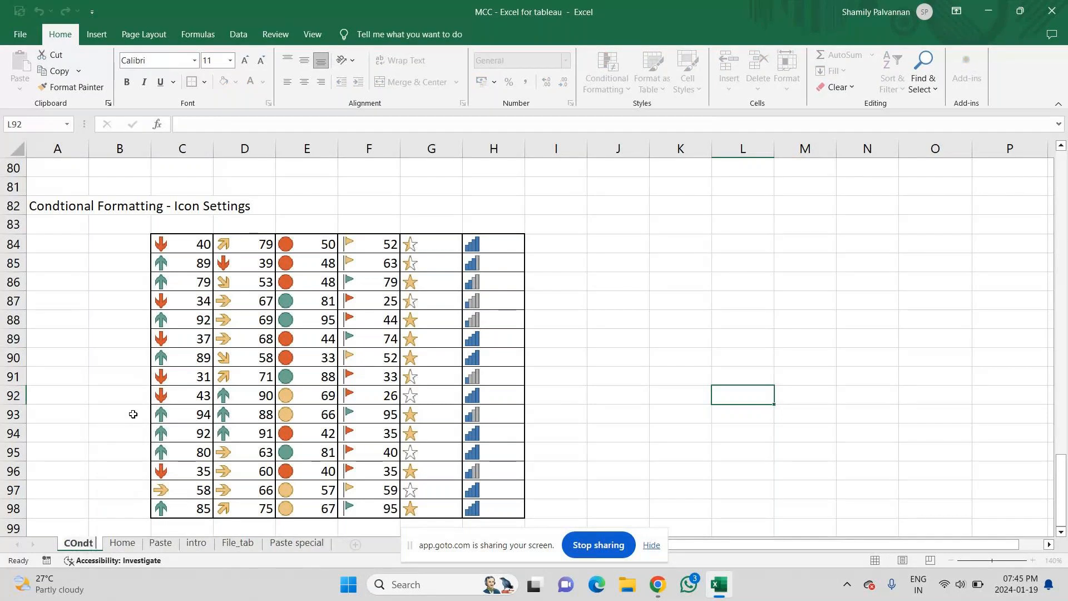
pyautogui.press('BackSpace')
pyautogui.press('BackSpace')
pyautogui.press('BackSpace')
pyautogui.press('BackSpace')
pyautogui.write('on')
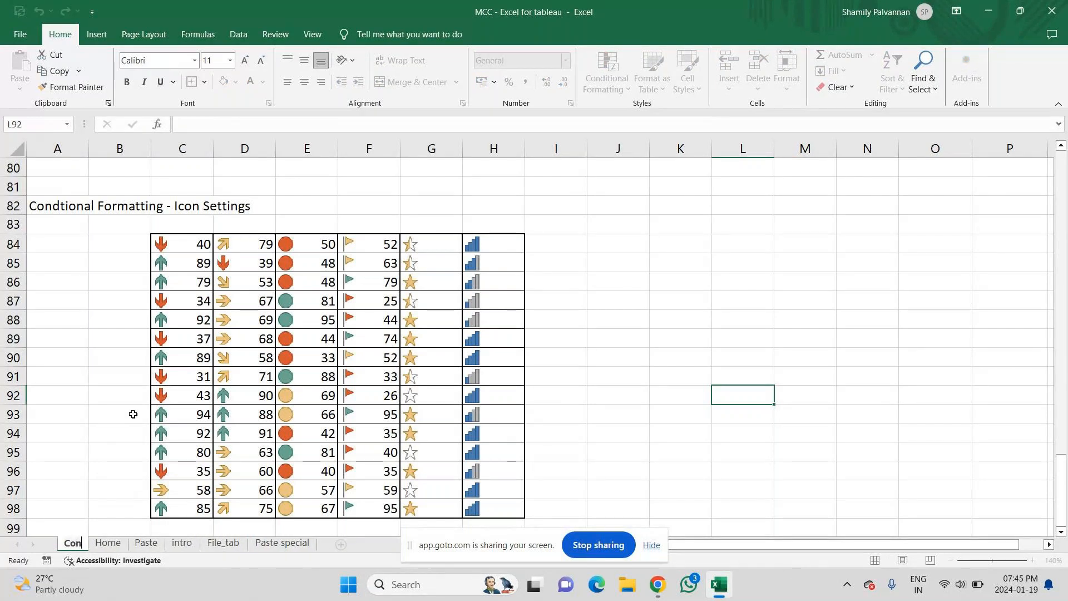
pyautogui.write('dt fomt')
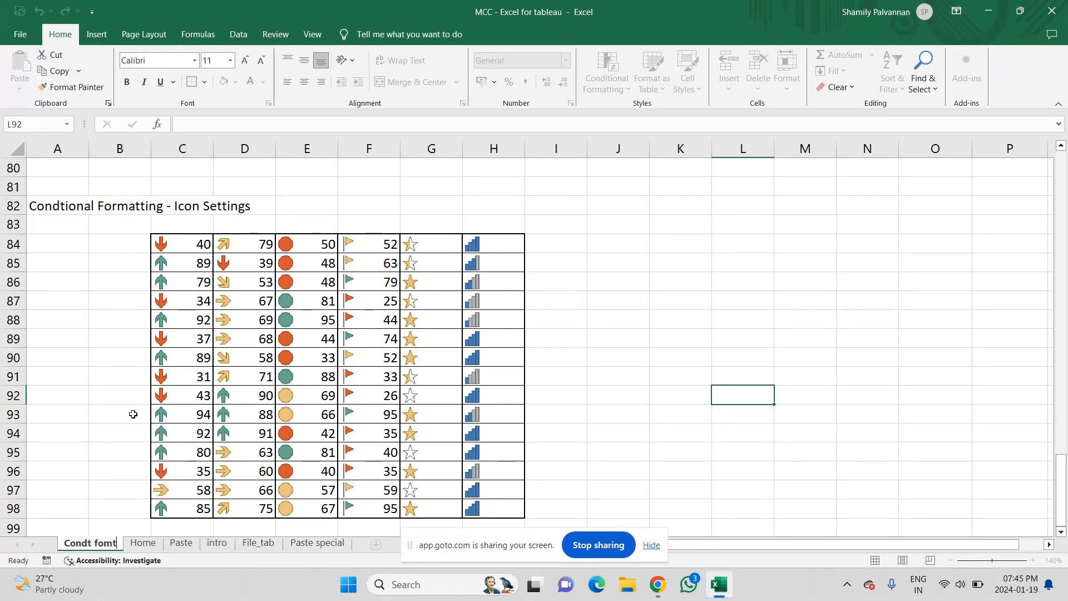
pyautogui.press('BackSpace')
pyautogui.press('BackSpace')
pyautogui.write('rma')
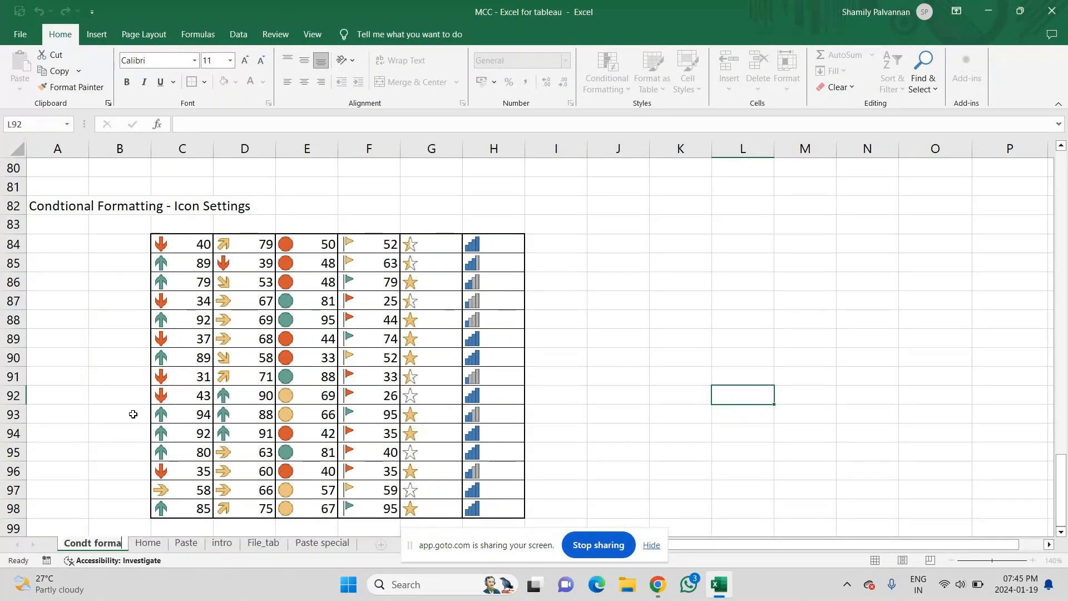
pyautogui.write('tting')
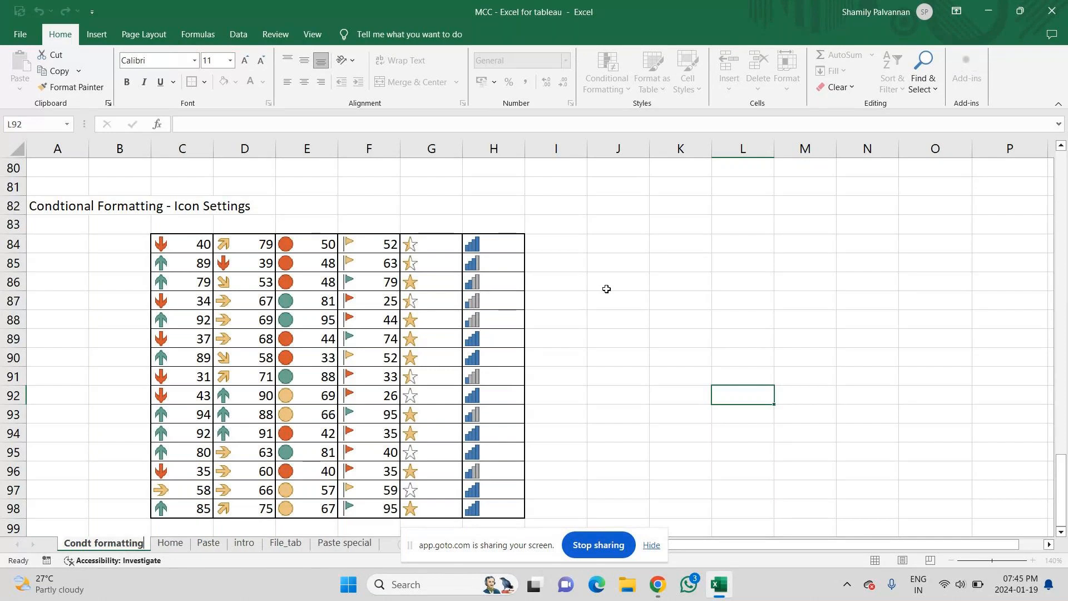
pyautogui.click(606, 288)
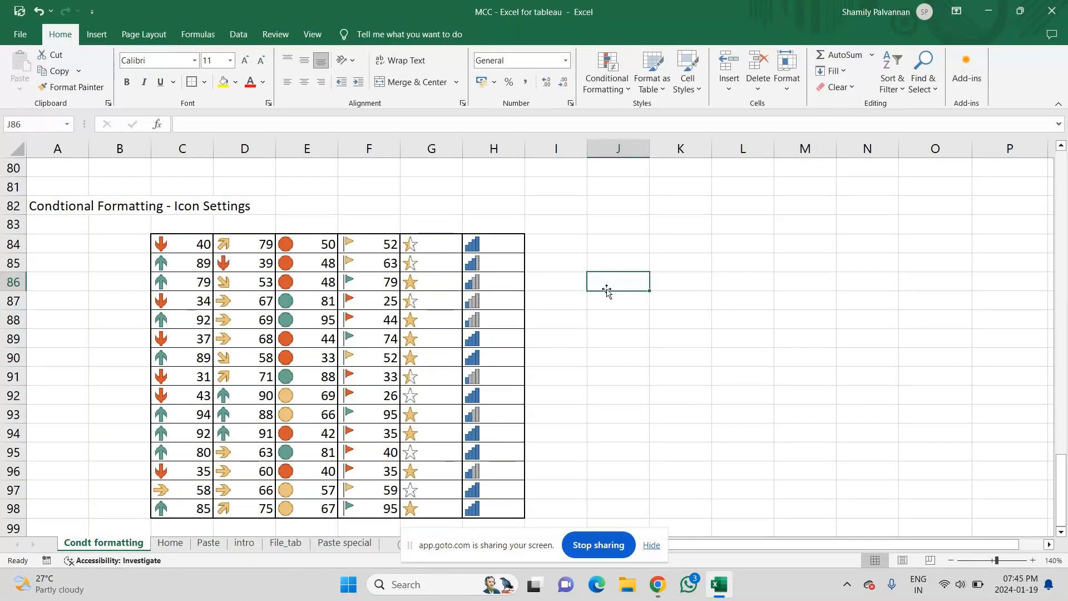
# - Switch to the GoTo meeting, check the participants' chat messages, and close the chat
pyautogui.click(999, 12)
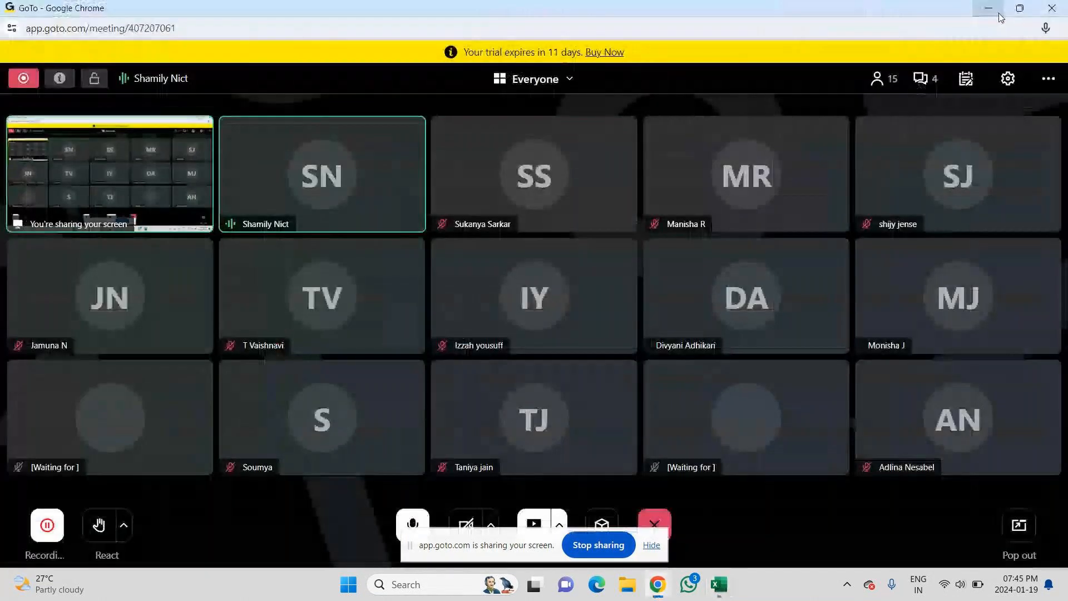
pyautogui.click(910, 79)
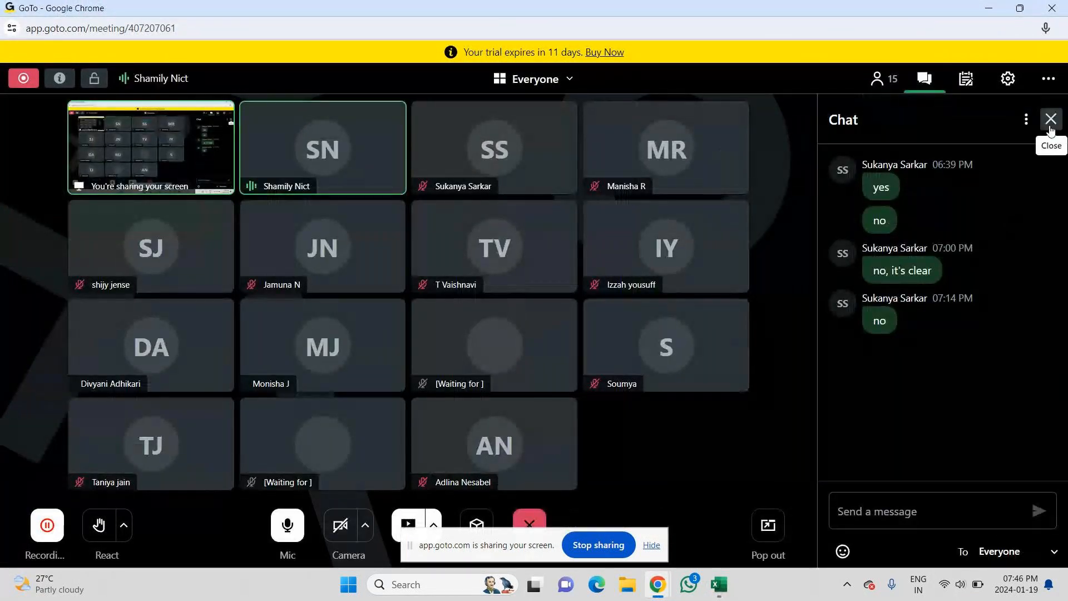
pyautogui.click(1050, 119)
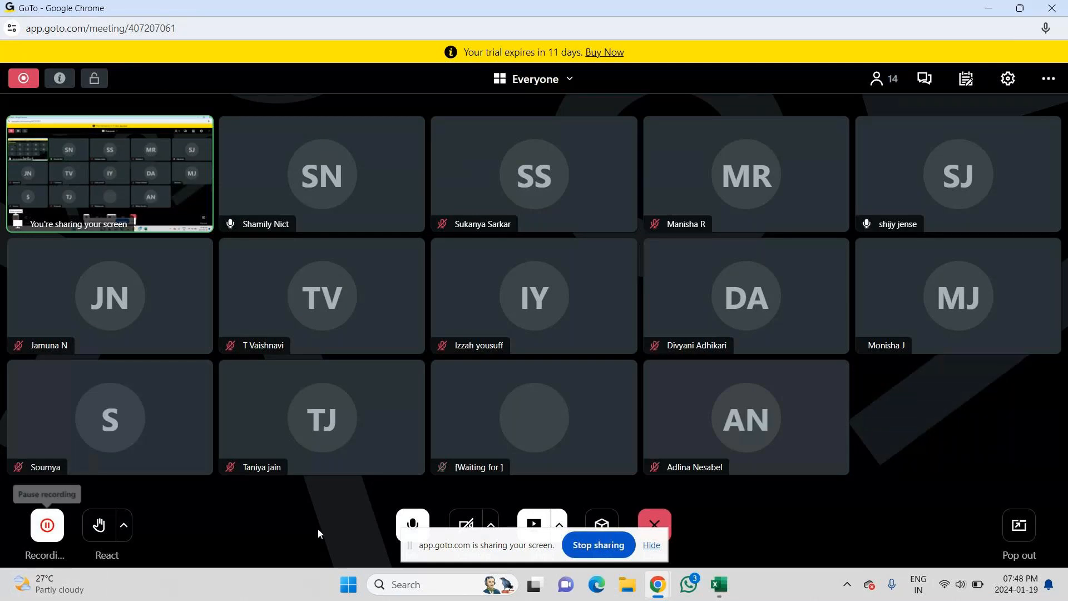
# - Mute the microphone and bring up the choice to leave or end the GoTo session
pyautogui.click(411, 525)
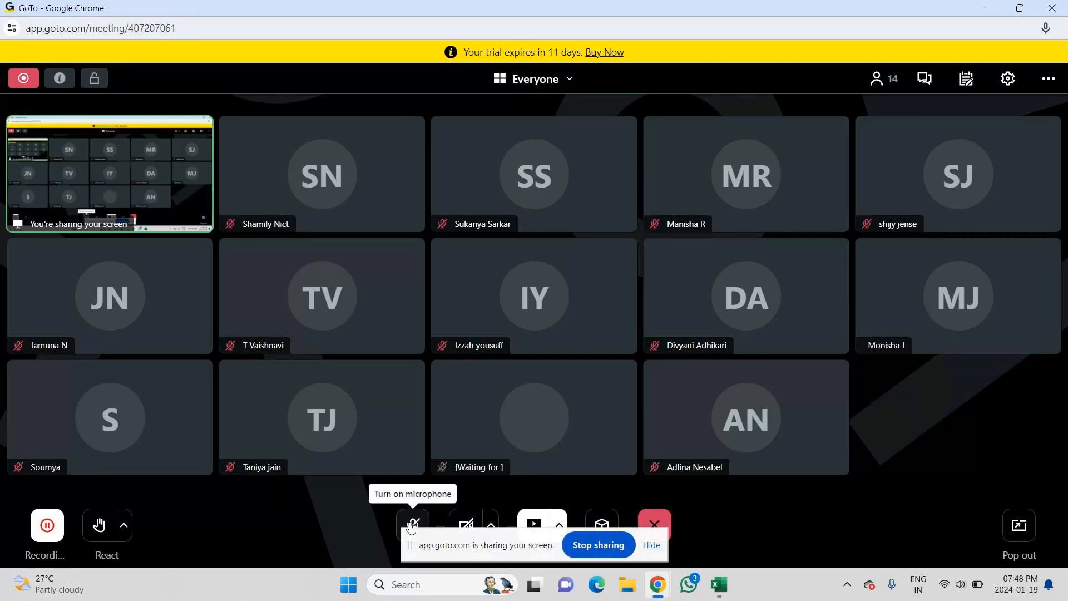
pyautogui.click(654, 525)
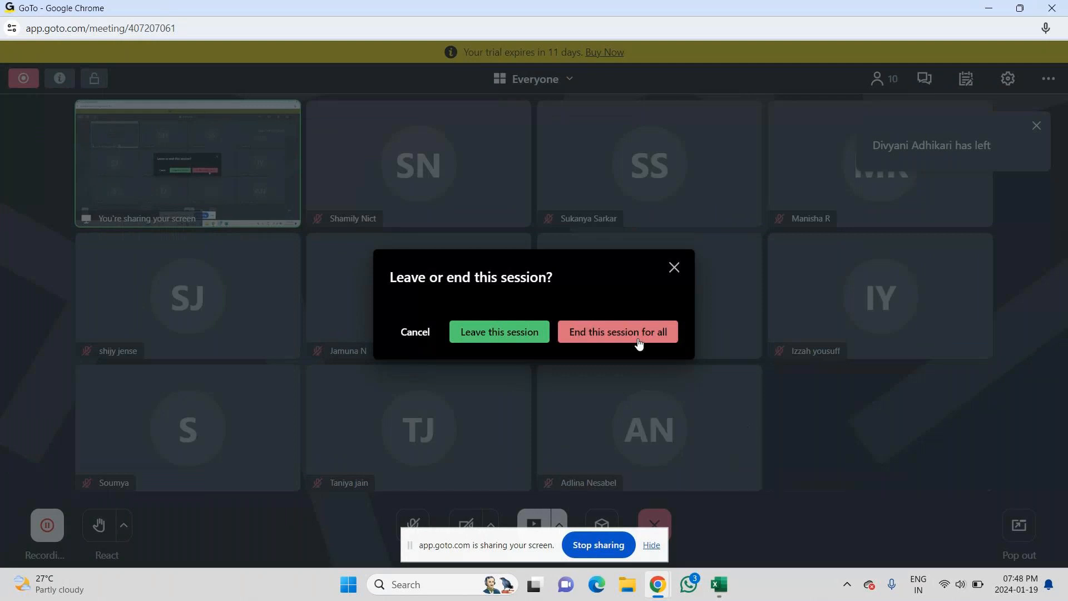